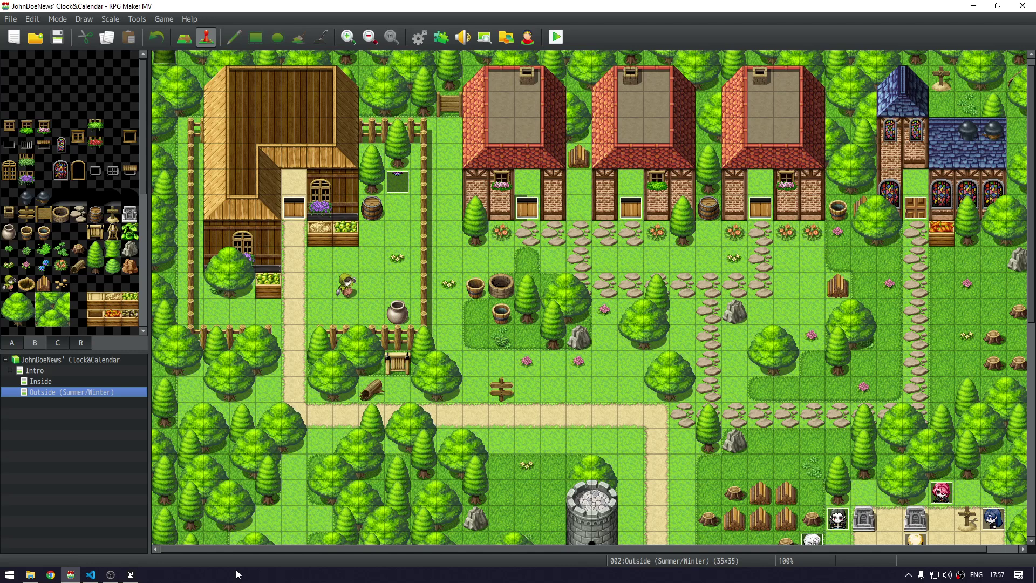
# Open the Plugin Manager and compare the JDN_ClockCore_MV and JDN_Survival_MV plugin entries
pyautogui.press('F9')
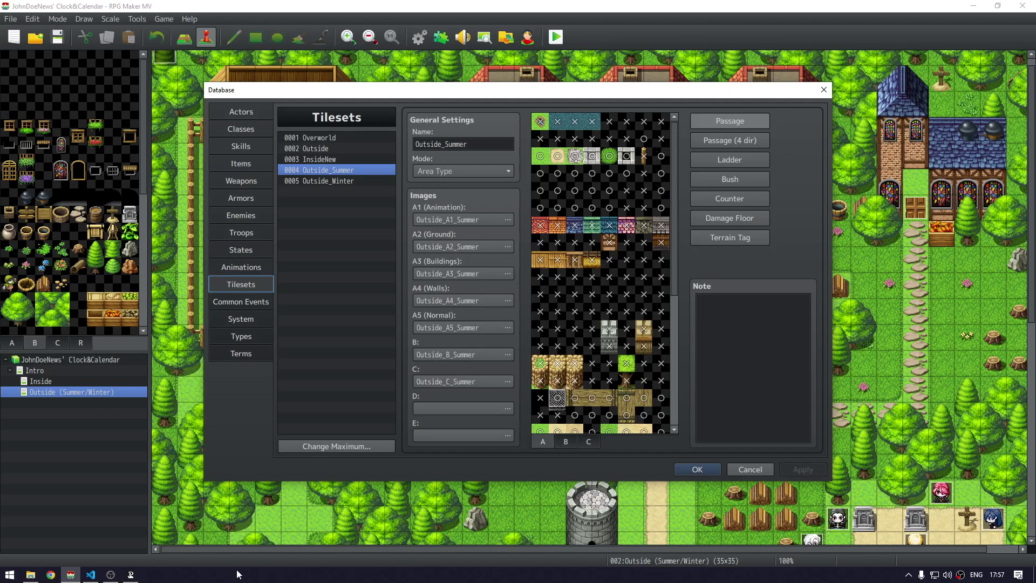
pyautogui.press('Escape')
pyautogui.press('F10')
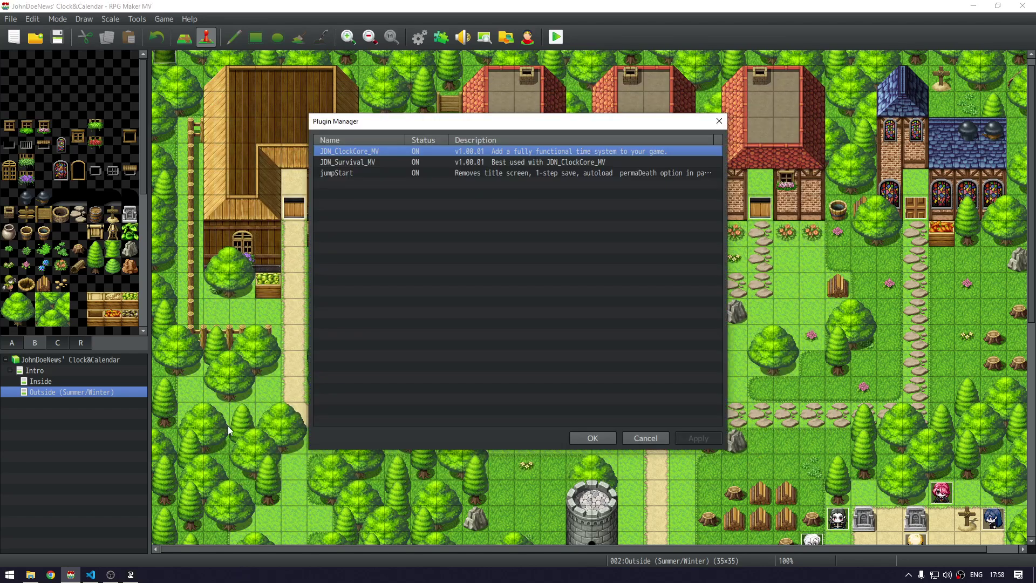
pyautogui.click(389, 163)
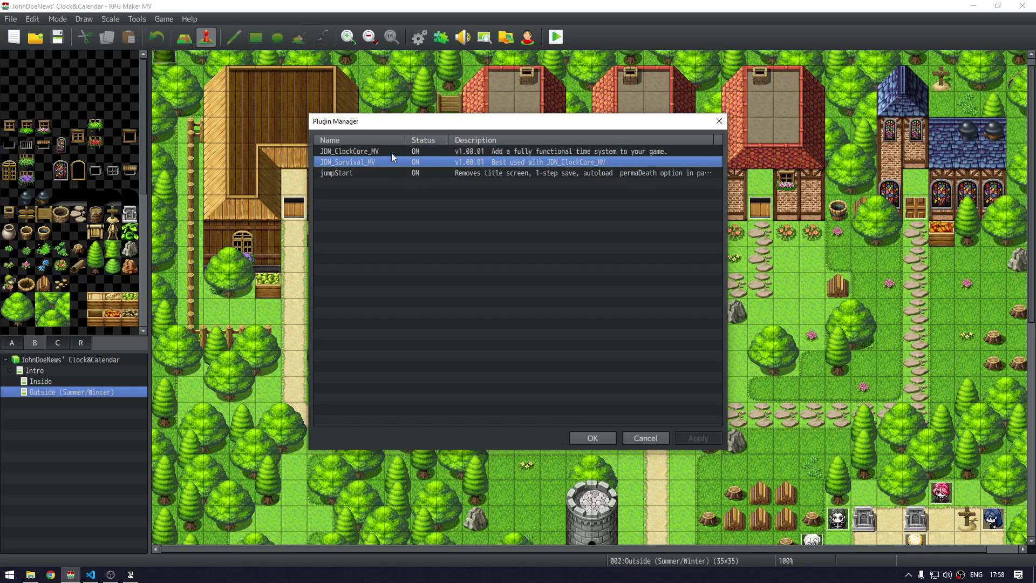
pyautogui.click(391, 153)
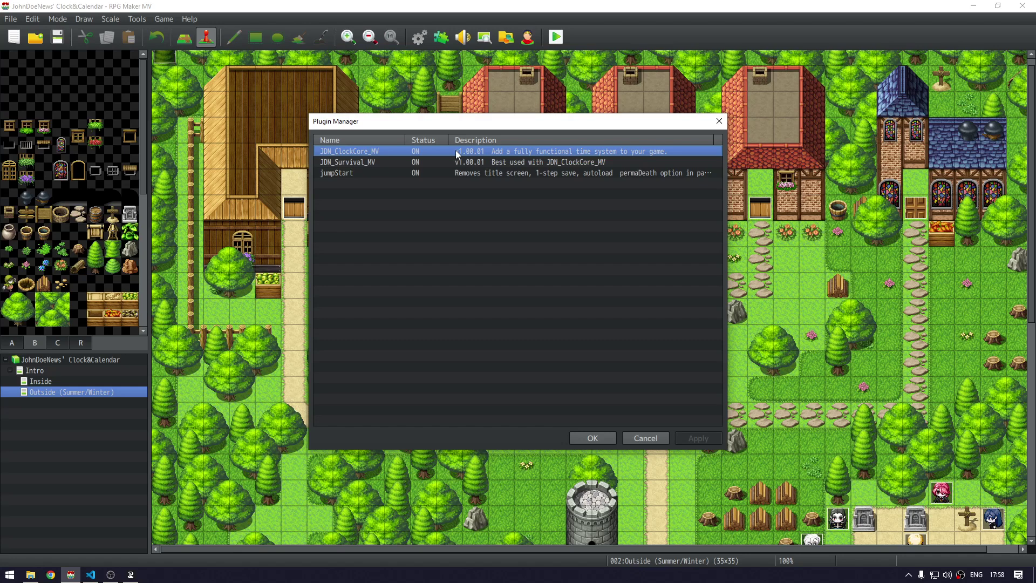
pyautogui.click(375, 163)
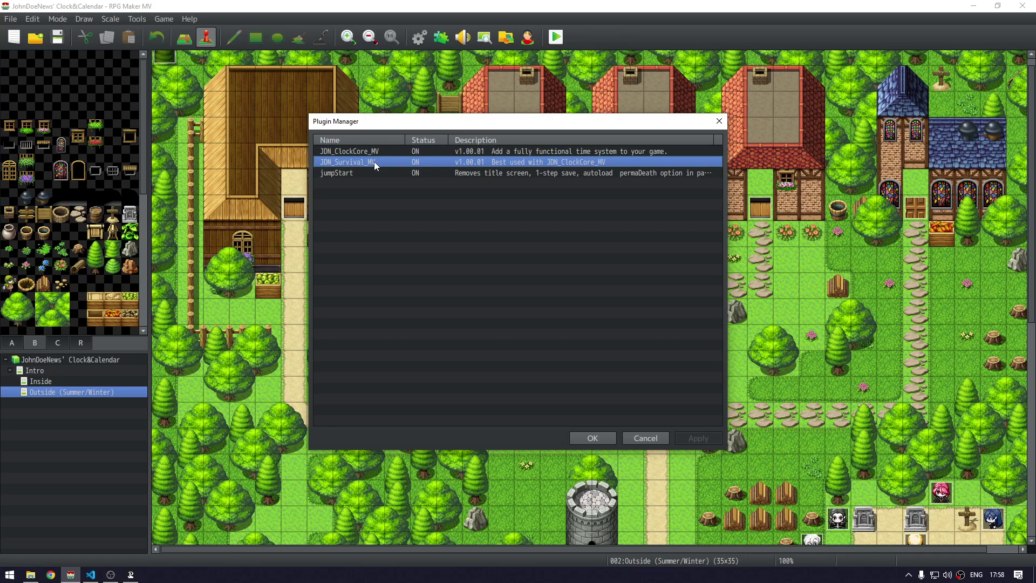
pyautogui.click(377, 151)
pyautogui.click(371, 161)
pyautogui.click(372, 153)
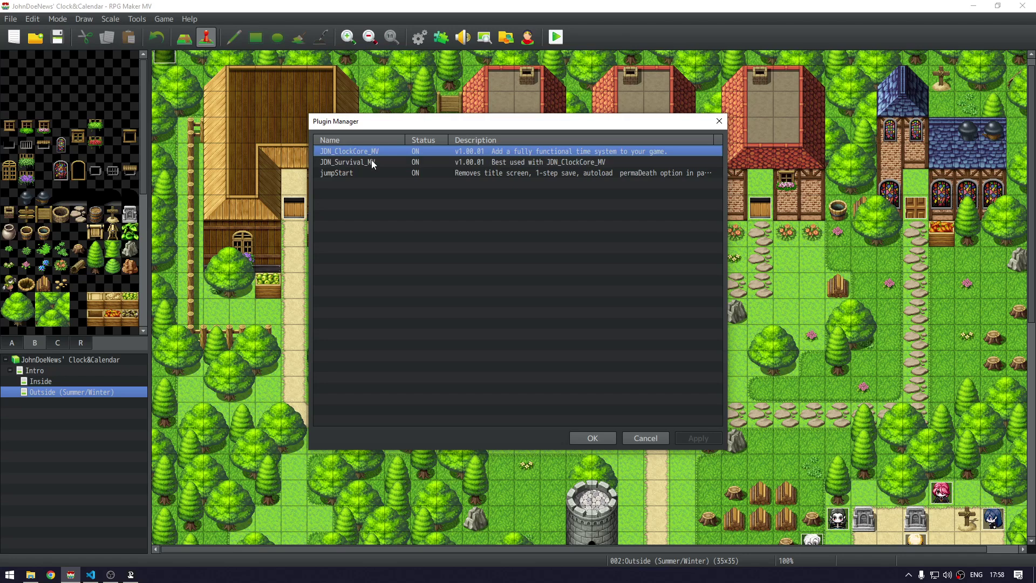
pyautogui.click(372, 162)
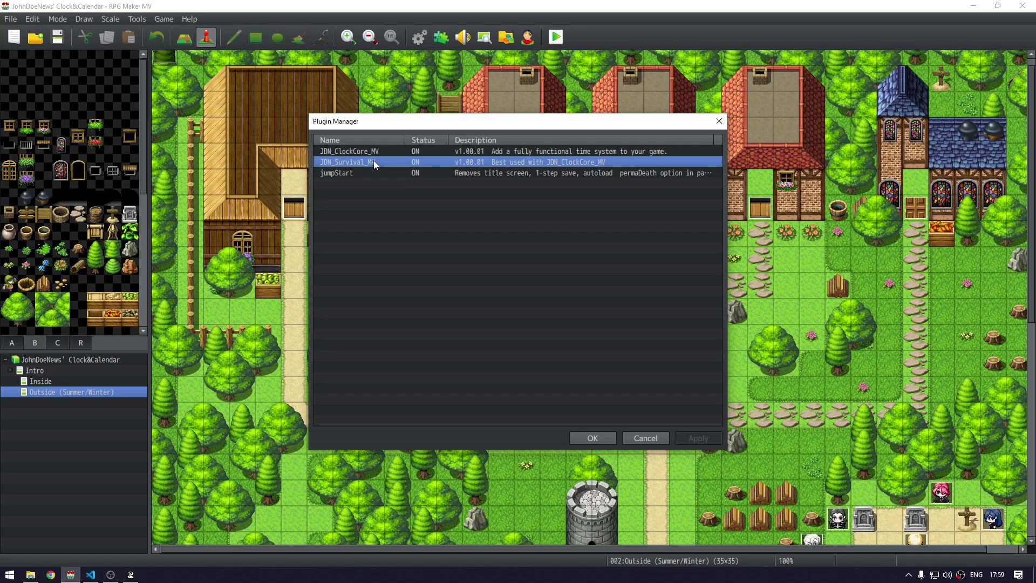
# Look at the settings of the JDN_ClockCore_MV plugin and return to the plugin list
pyautogui.click(371, 152)
pyautogui.click(372, 162)
pyautogui.click(371, 151)
pyautogui.click(369, 161)
pyautogui.click(371, 151)
pyautogui.click(368, 159)
pyautogui.doubleClick(371, 152)
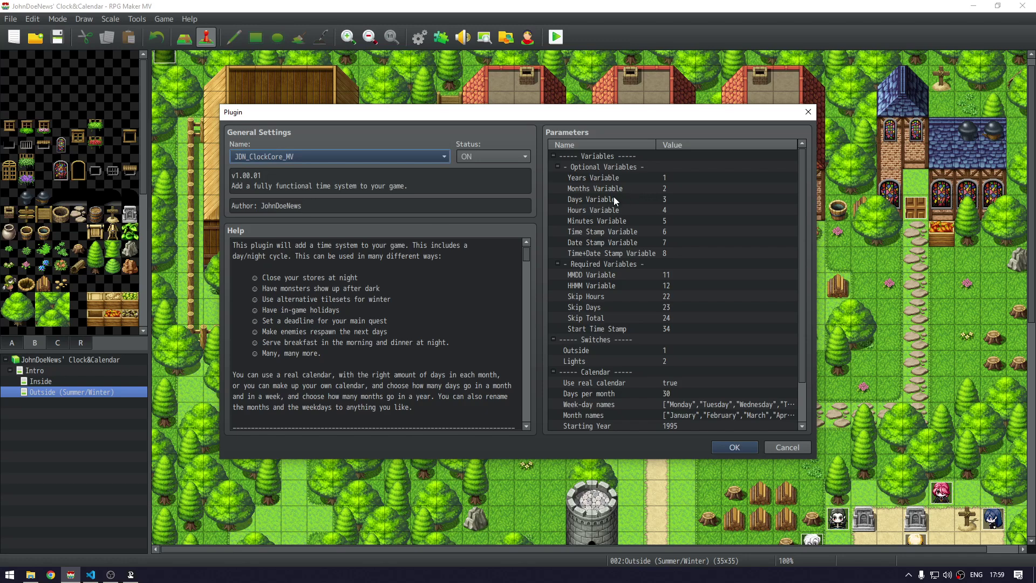
pyautogui.press('Escape')
pyautogui.click(381, 161)
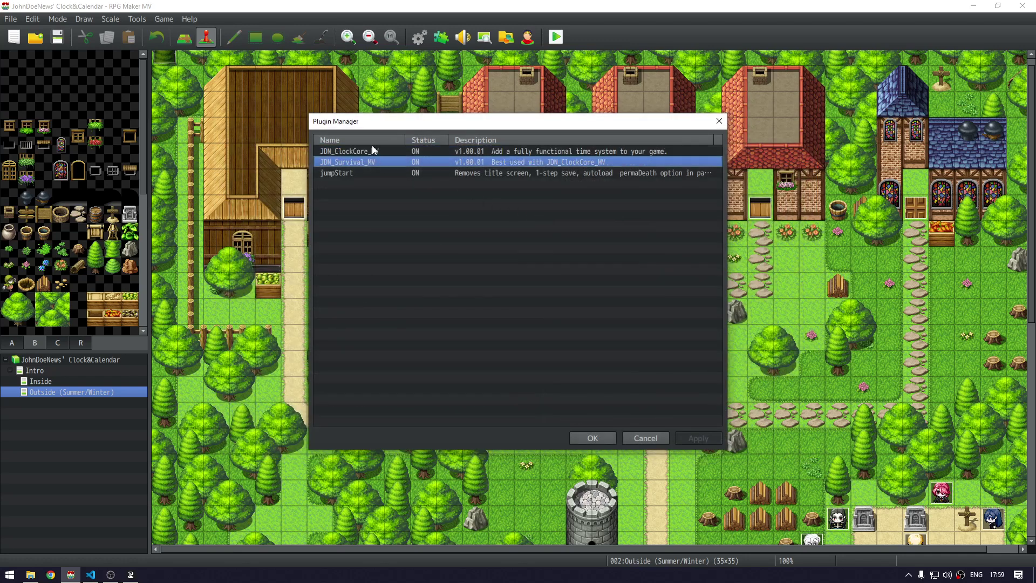
pyautogui.click(364, 152)
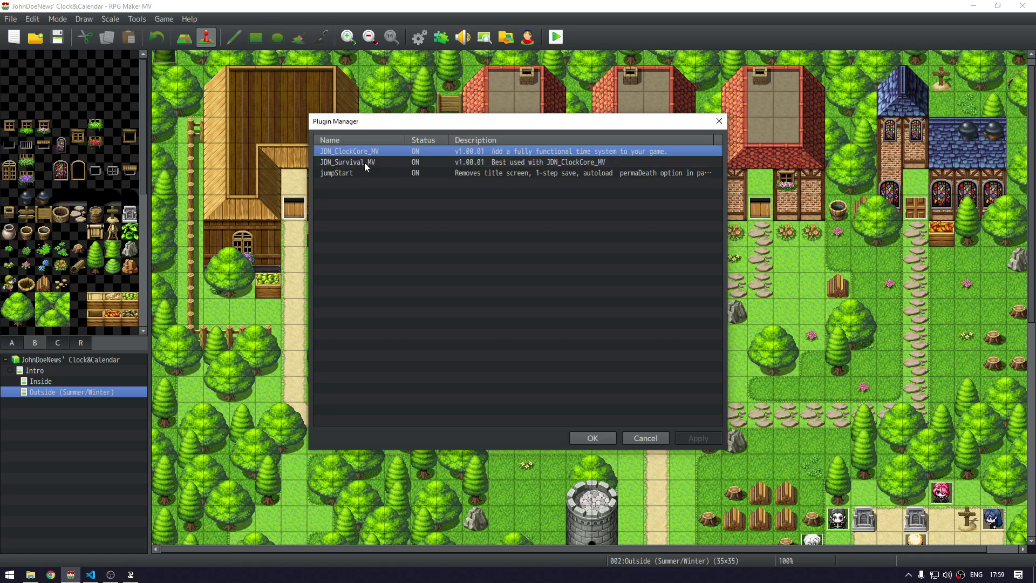
pyautogui.click(365, 162)
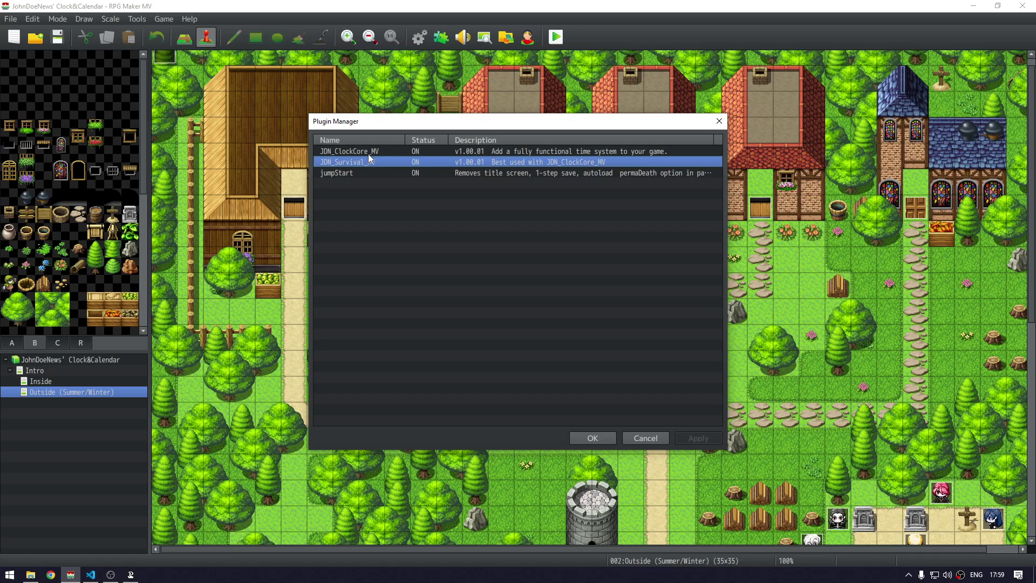
pyautogui.click(369, 153)
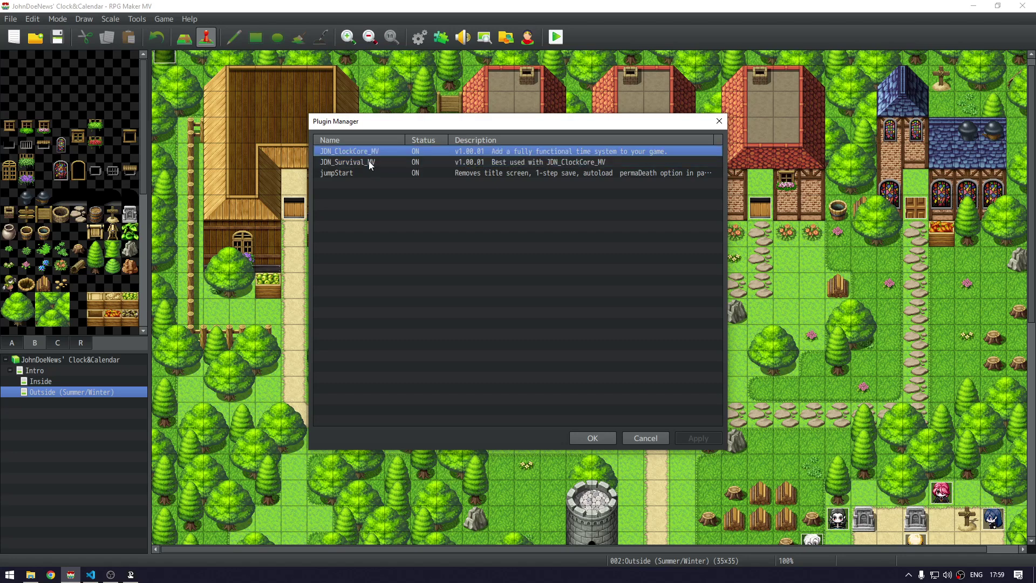
pyautogui.click(372, 163)
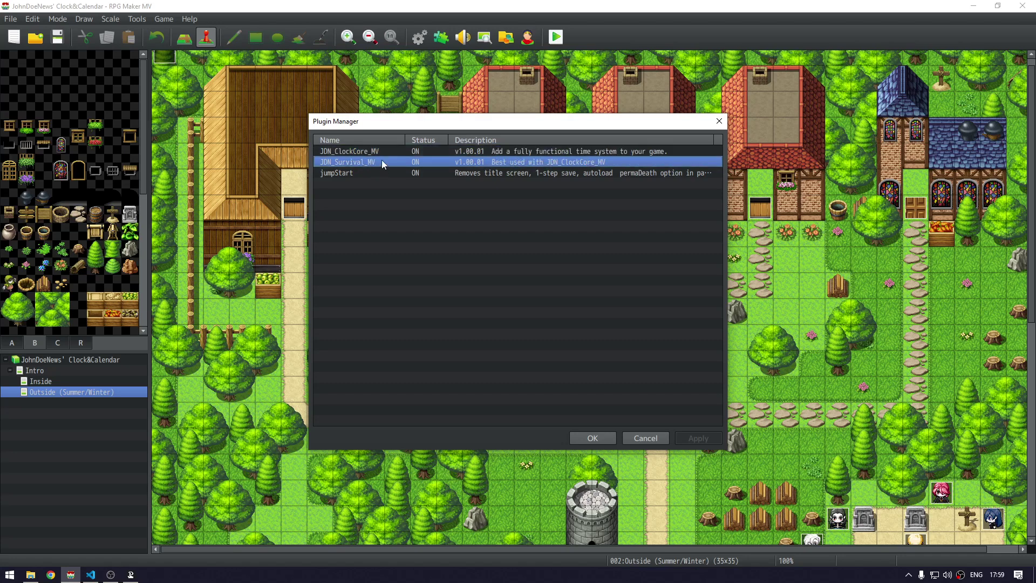
pyautogui.click(375, 153)
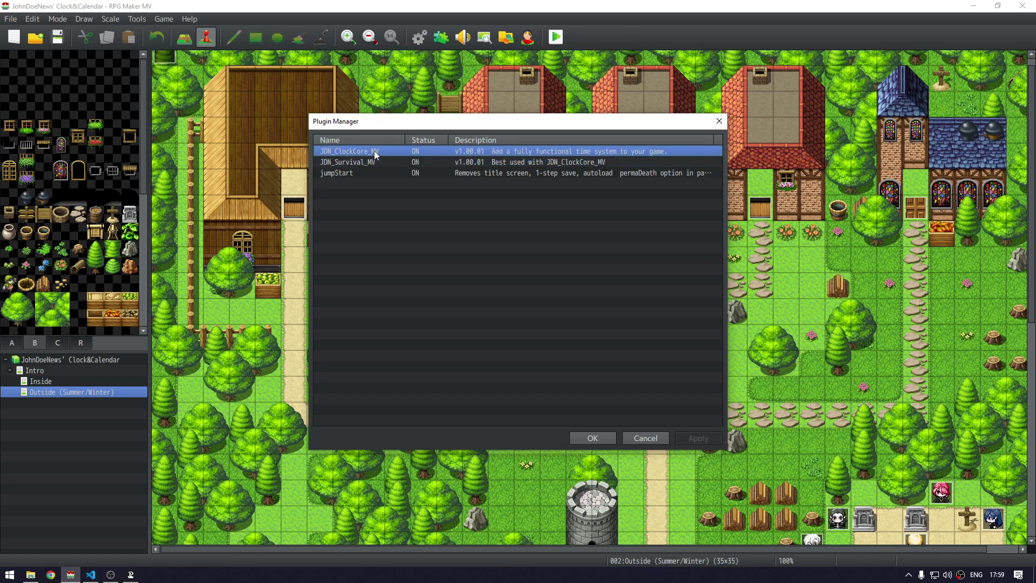
pyautogui.click(365, 164)
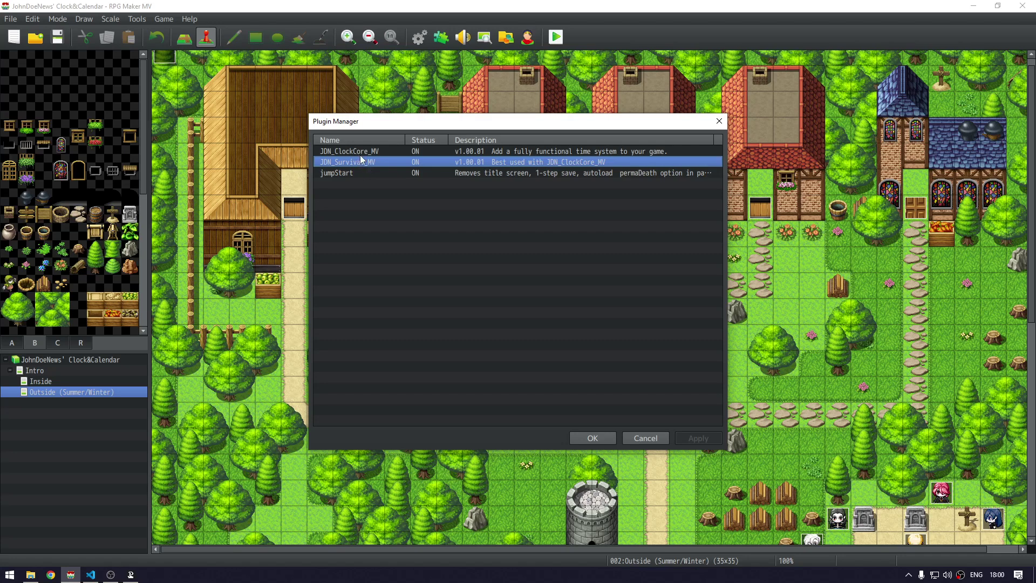
# Open the JDN_ClockCore_MV plugin settings and review the optional variable parameters from Years to Time+Date Stamp
pyautogui.doubleClick(371, 152)
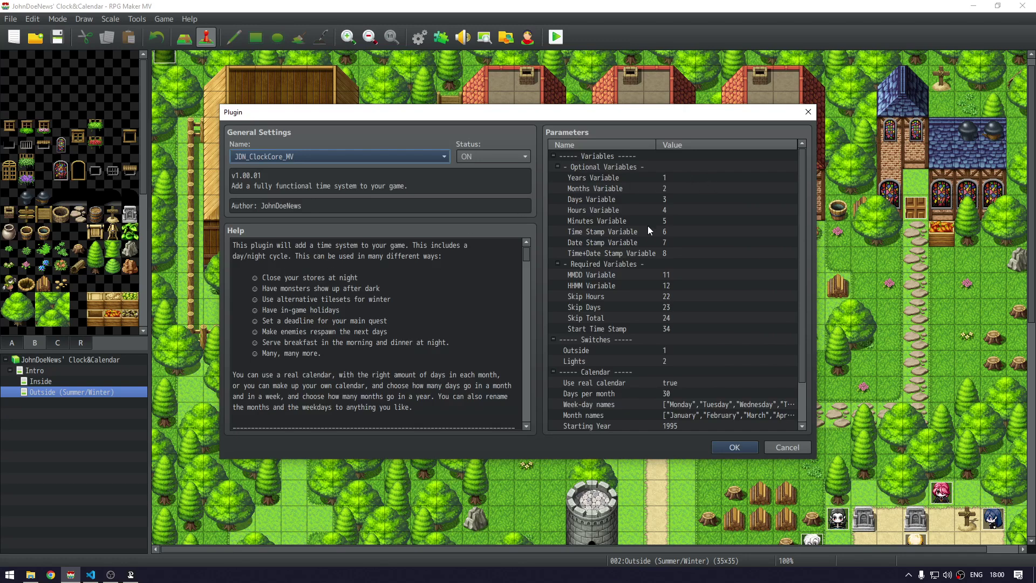
pyautogui.moveTo(804, 302); pyautogui.dragTo(753, 207)
pyautogui.moveTo(803, 291); pyautogui.dragTo(789, 228)
pyautogui.click(675, 177)
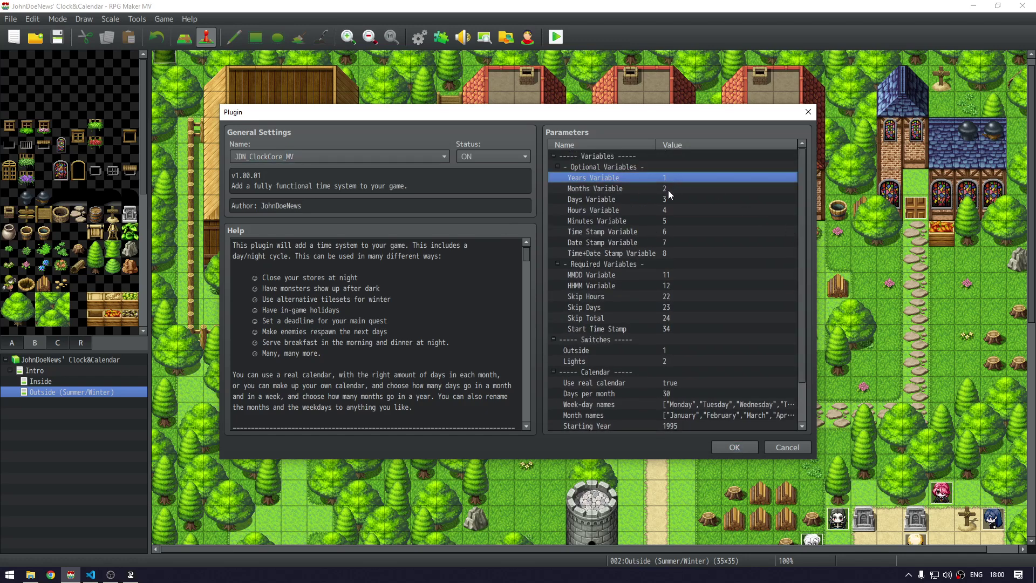
pyautogui.click(668, 189)
pyautogui.click(664, 221)
pyautogui.click(660, 255)
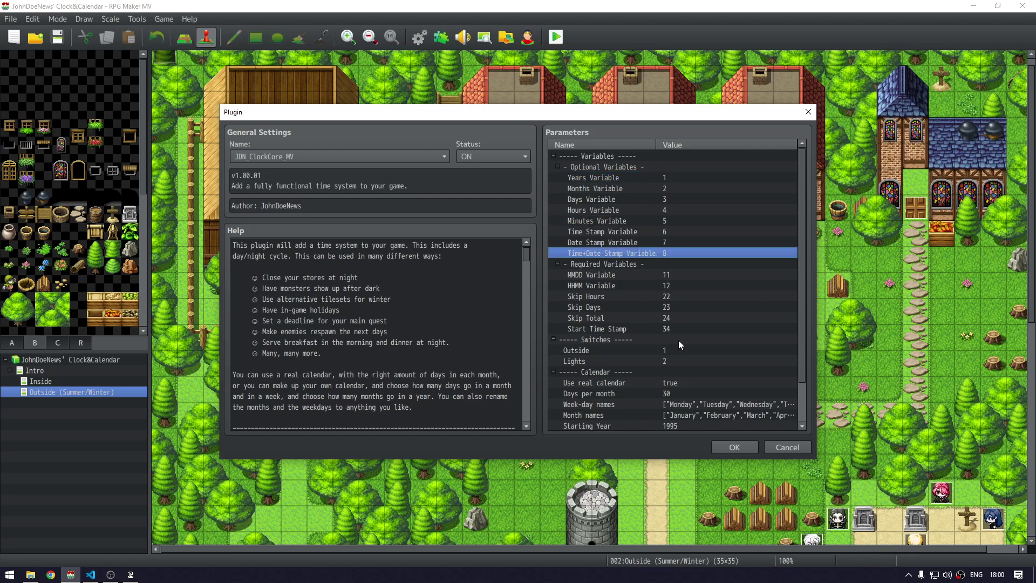
# Compare the plugin's required variable parameters, such as MMDD, Skip Hours and Skip Total, with the optional ones
pyautogui.click(678, 274)
pyautogui.click(660, 296)
pyautogui.click(642, 318)
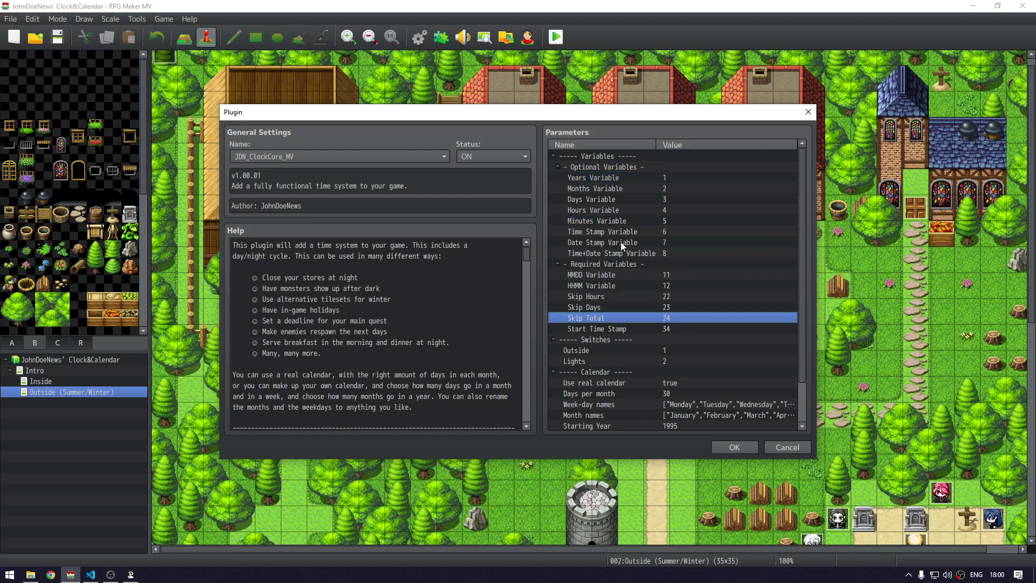
pyautogui.click(629, 178)
pyautogui.click(620, 199)
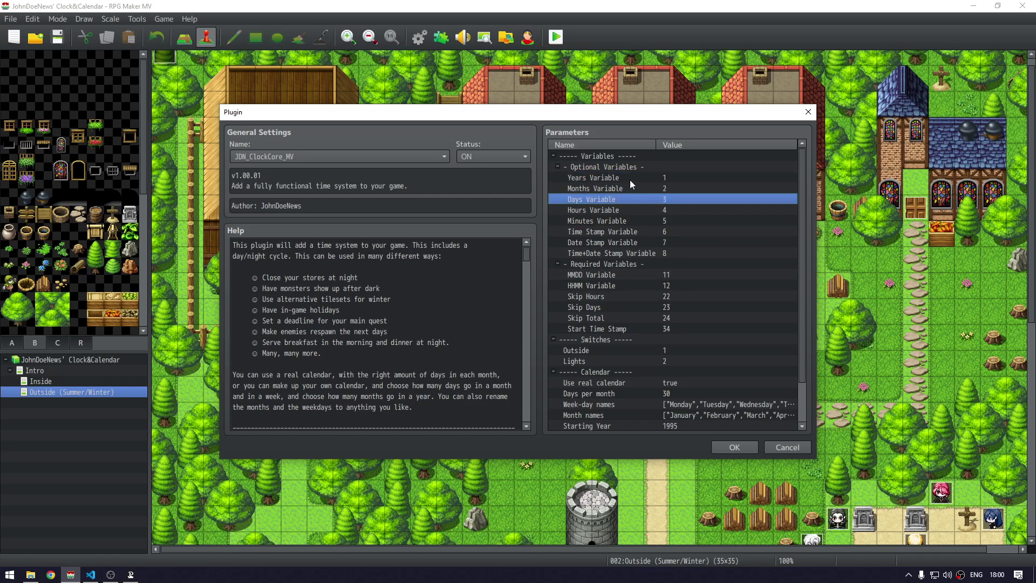
pyautogui.click(633, 180)
pyautogui.click(672, 276)
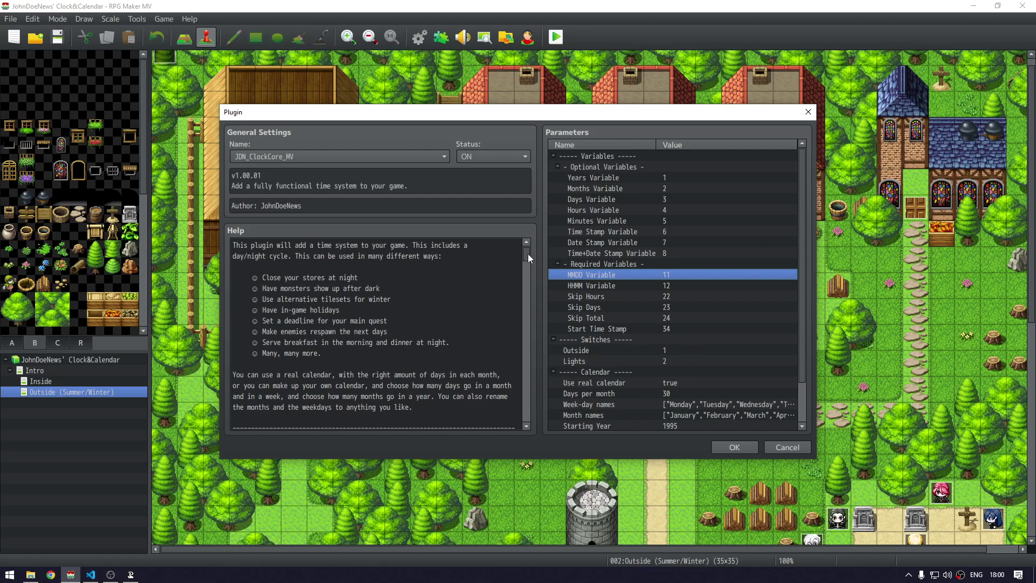
# Browse the plugin's help text on calendar settings and plugin commands, and return to its beginning
pyautogui.moveTo(528, 253); pyautogui.dragTo(530, 338)
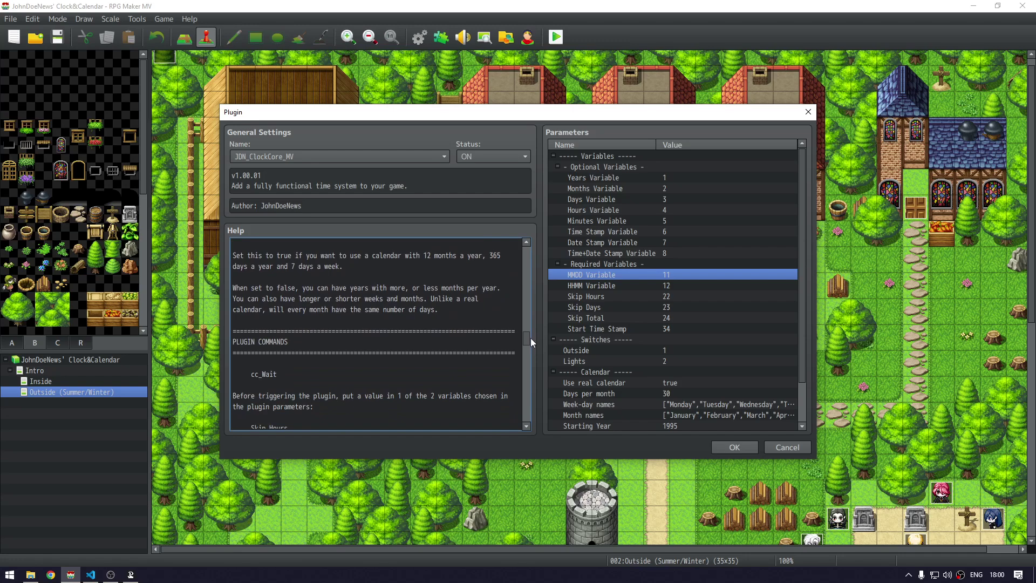
pyautogui.moveTo(530, 338); pyautogui.dragTo(531, 360)
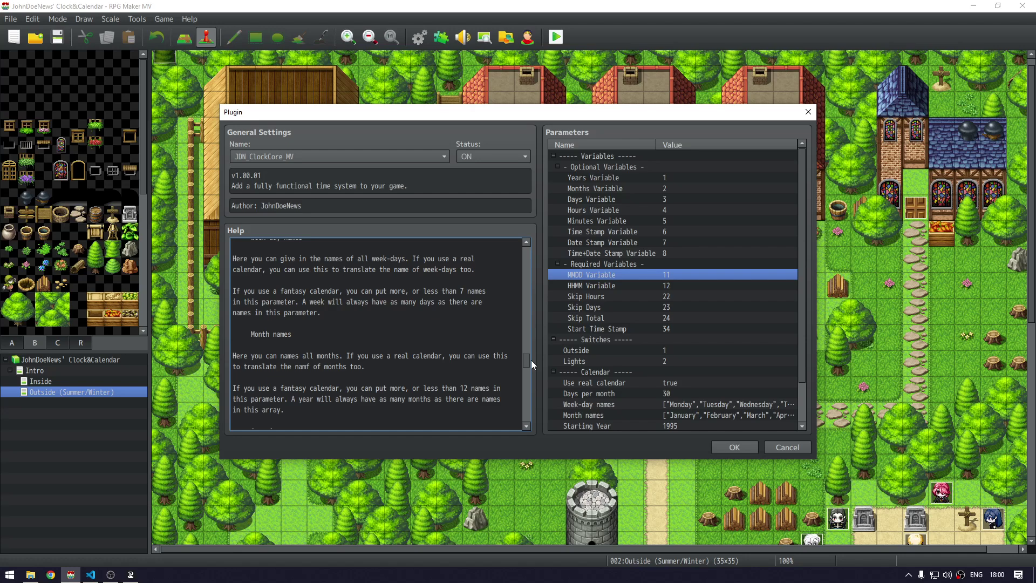
pyautogui.moveTo(531, 360); pyautogui.dragTo(552, 218)
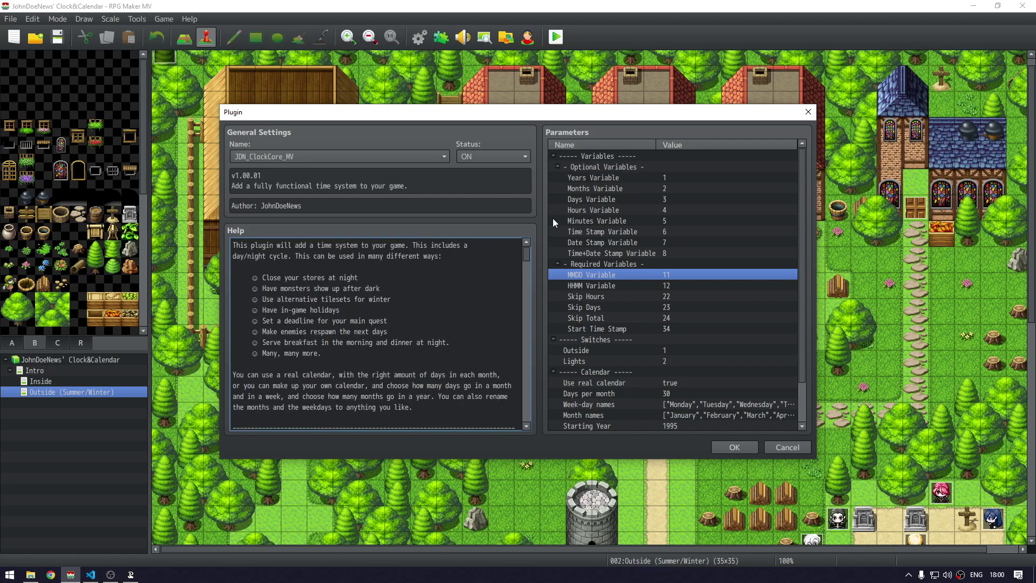
# Inspect game variables 0001 Years through 0005 Minutes in the Years Variable parameter's selector and confirm 0001 Years
pyautogui.click(620, 179)
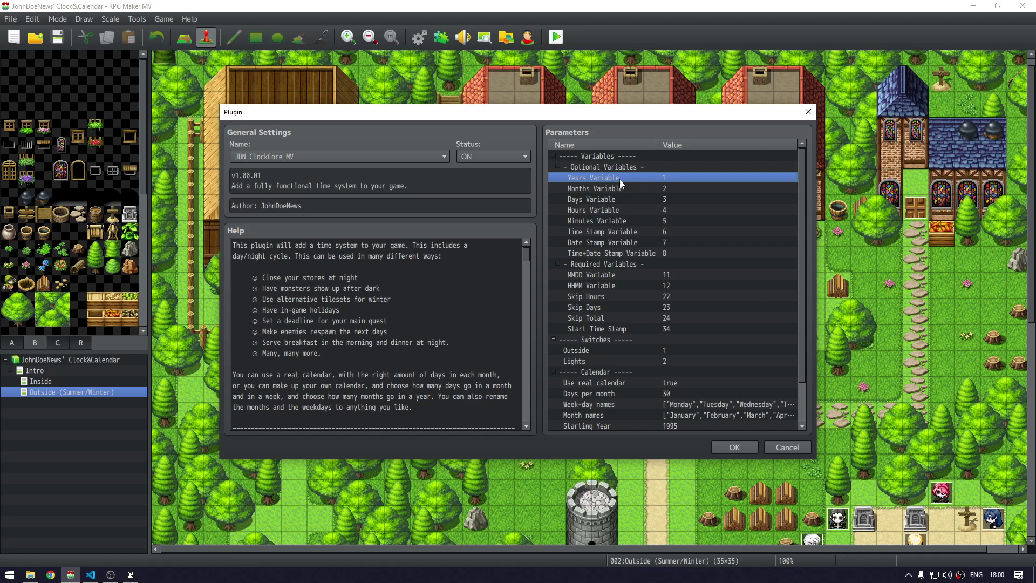
pyautogui.doubleClick(620, 180)
pyautogui.click(502, 284)
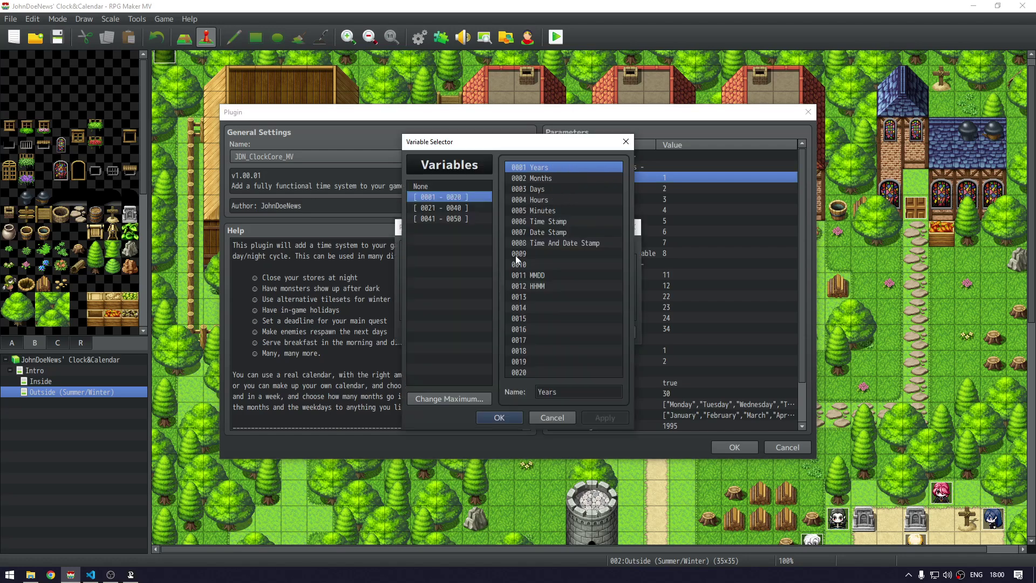
pyautogui.click(549, 179)
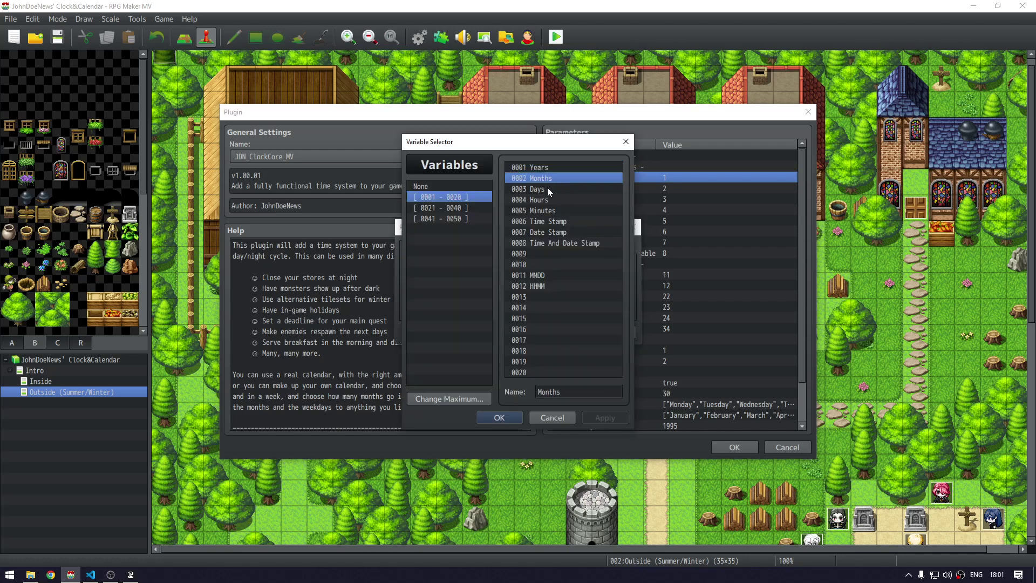
pyautogui.click(547, 189)
pyautogui.click(545, 199)
pyautogui.click(544, 211)
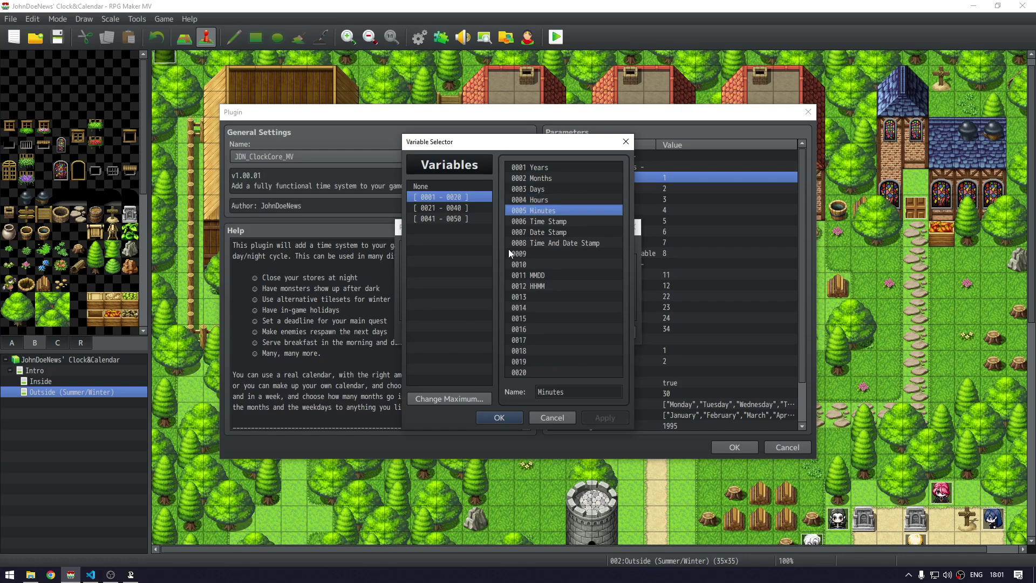
pyautogui.click(535, 163)
pyautogui.keyDown('shift'); pyautogui.click(534, 209); pyautogui.keyUp('shift')
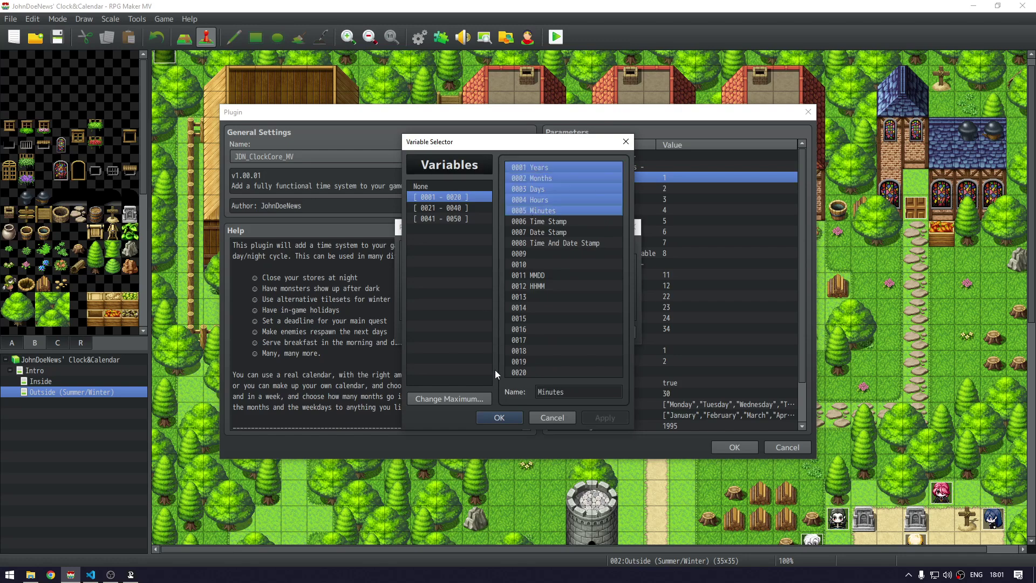
pyautogui.click(494, 415)
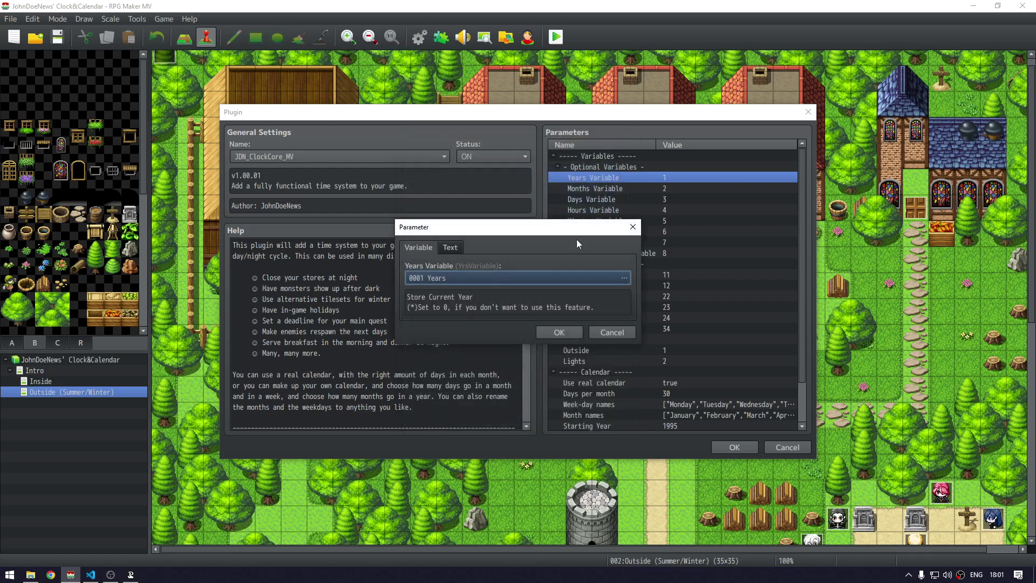
pyautogui.click(553, 313)
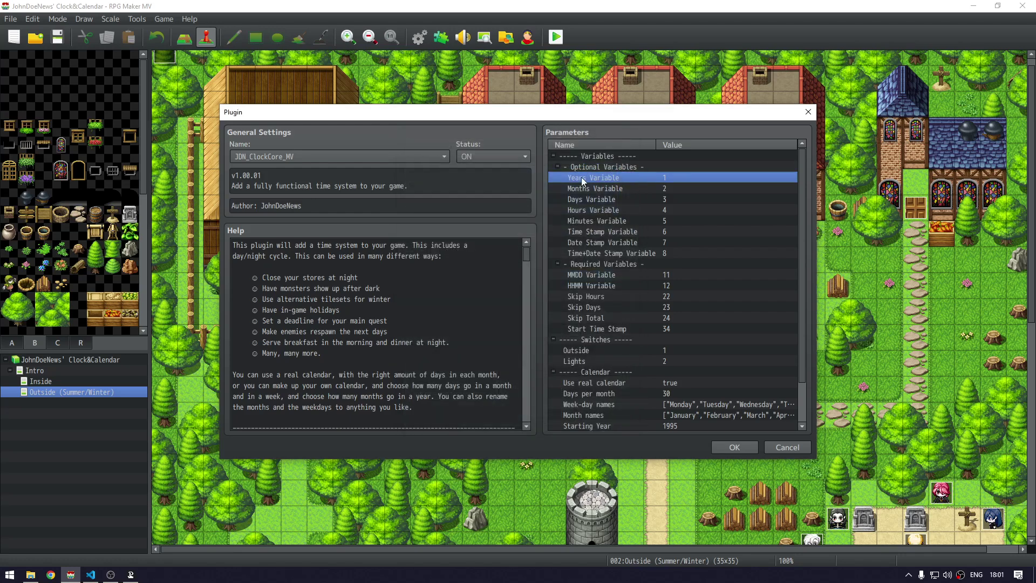
# Reopen the Years Variable parameter's variable selector and examine 0001 Years through 0005 Minutes
pyautogui.doubleClick(635, 179)
pyautogui.click(500, 278)
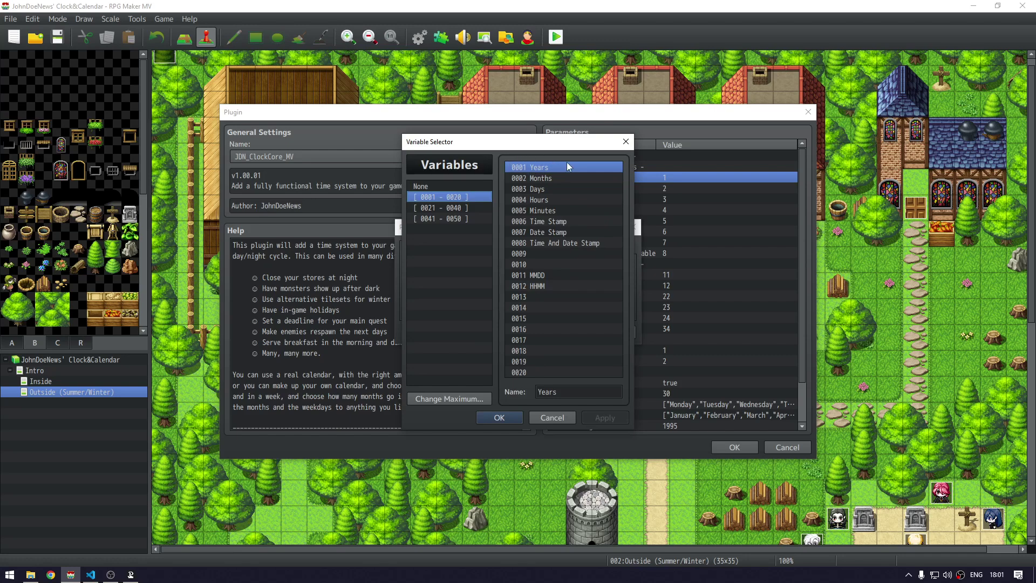
pyautogui.click(574, 177)
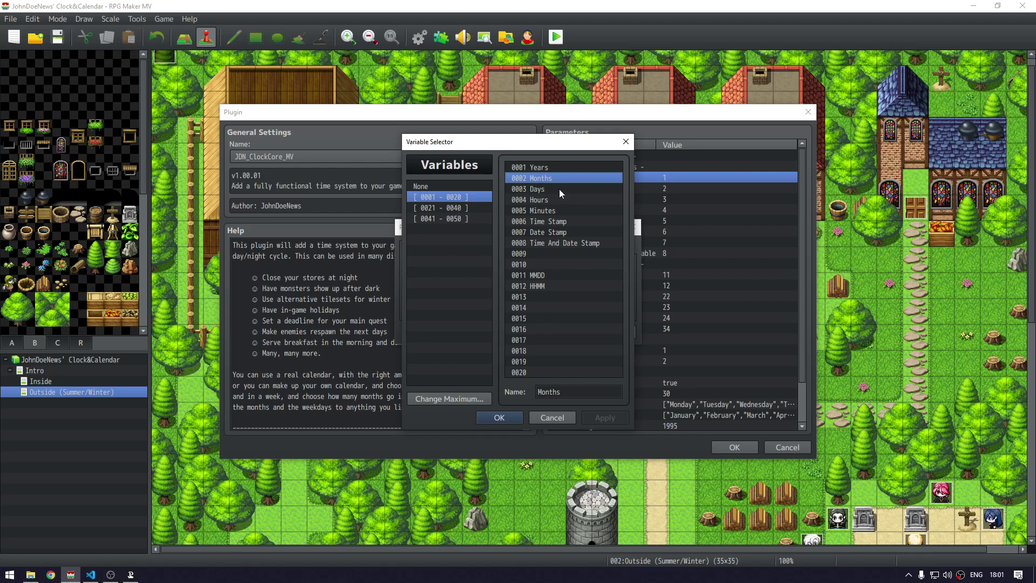
pyautogui.click(560, 190)
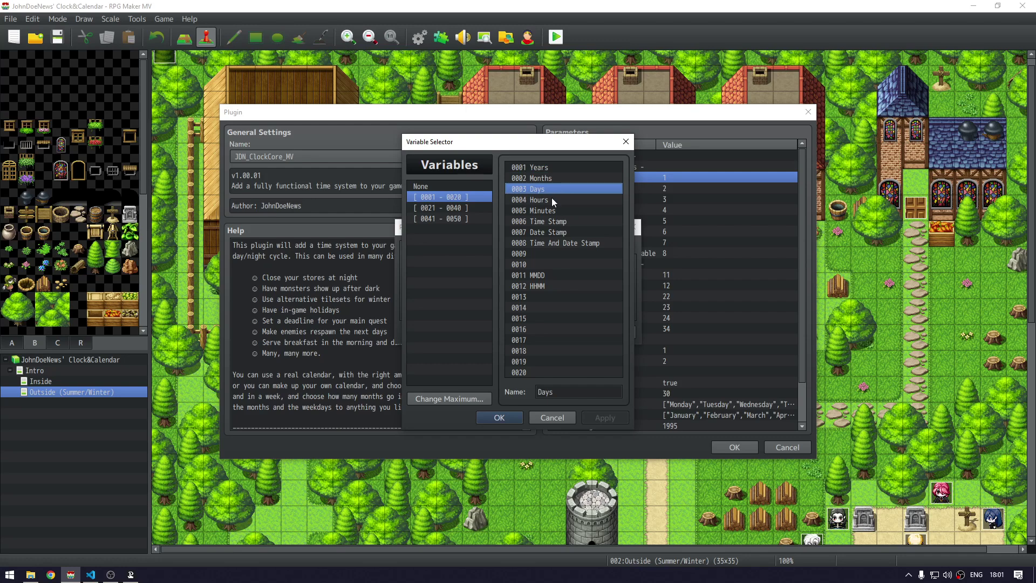
pyautogui.click(551, 200)
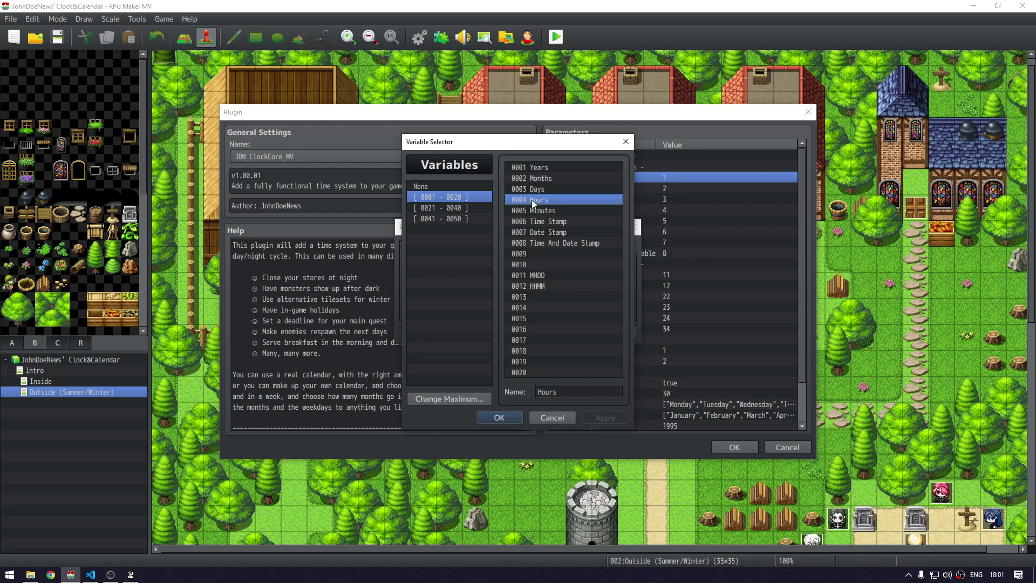
pyautogui.click(546, 211)
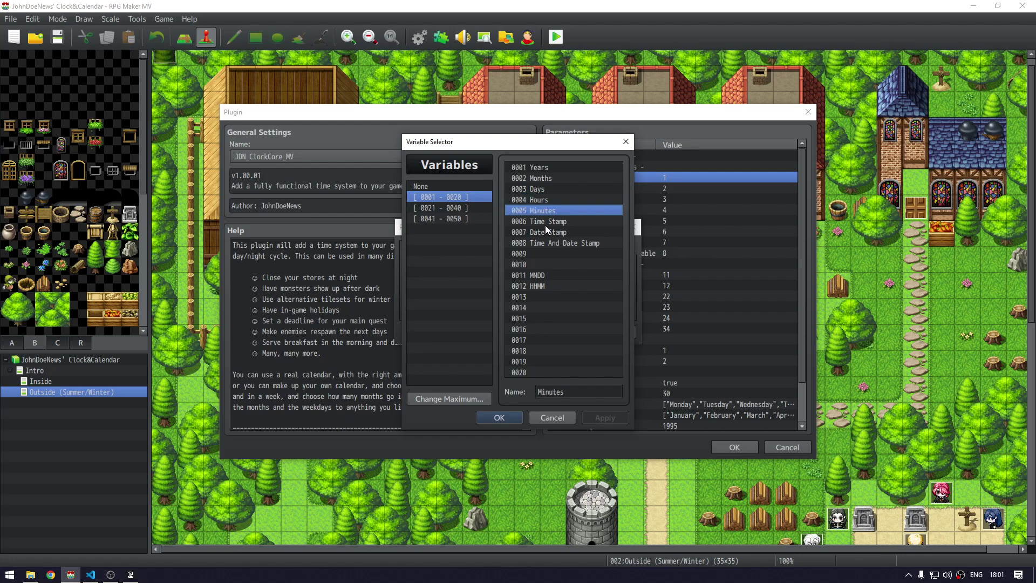
pyautogui.click(552, 201)
pyautogui.click(546, 211)
pyautogui.click(573, 168)
pyautogui.click(571, 209)
# Examine variables 0006 Time Stamp, 0007 Date Stamp and 0008 Time And Date Stamp, and leave the Years Variable parameter without applying a change
pyautogui.click(566, 223)
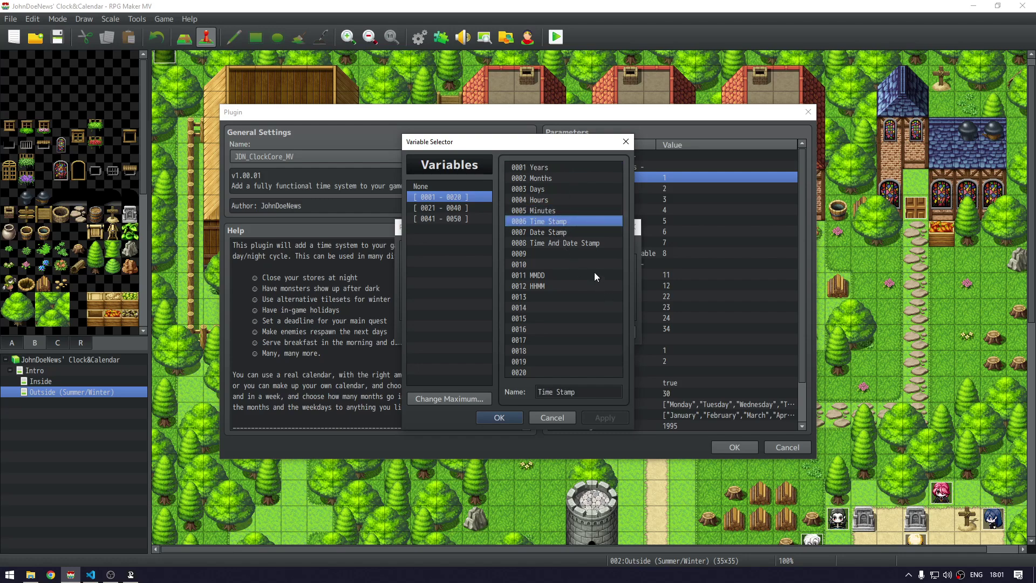
pyautogui.keyDown('shift'); pyautogui.click(567, 244); pyautogui.keyUp('shift')
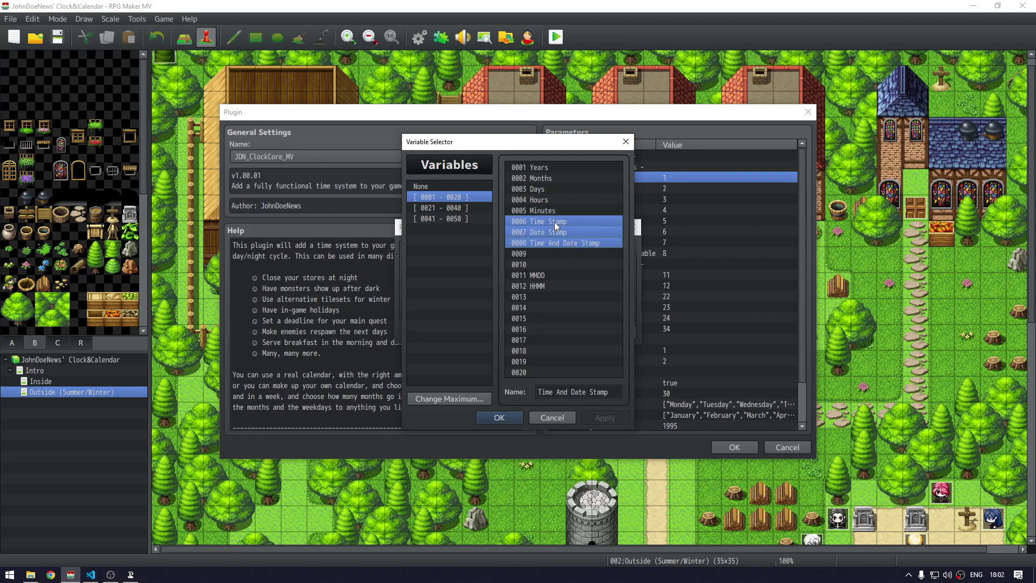
pyautogui.click(568, 233)
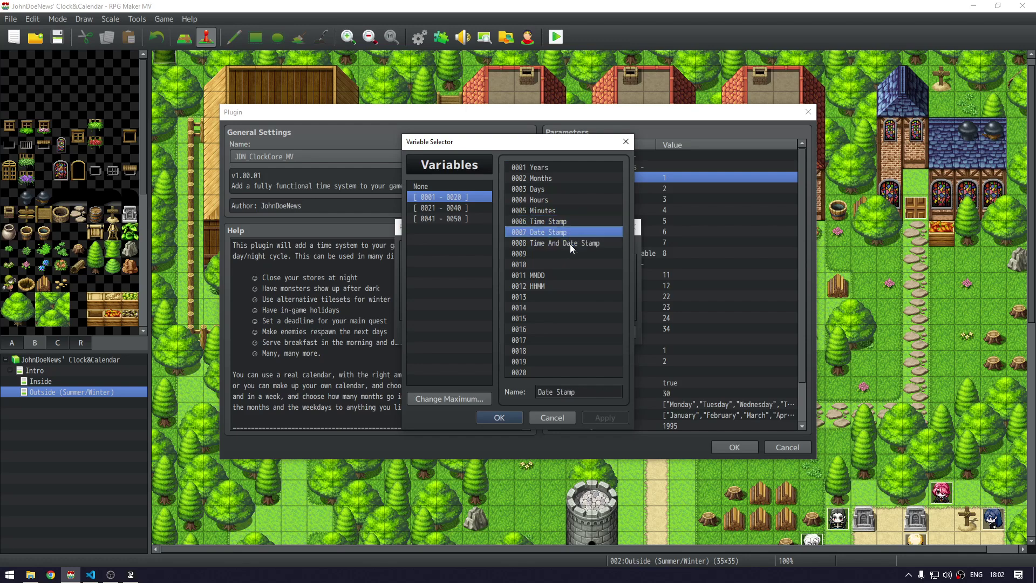
pyautogui.click(570, 244)
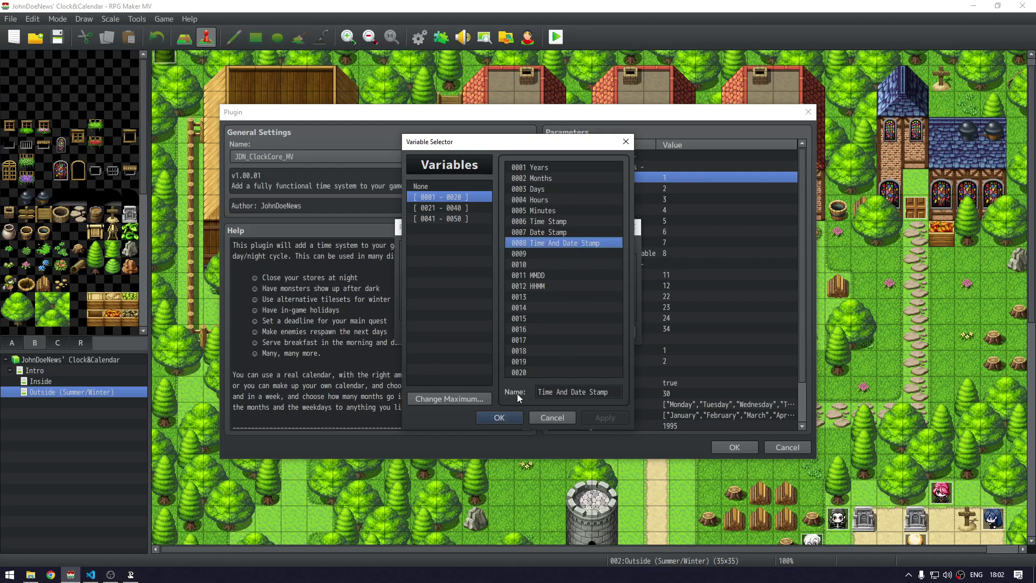
pyautogui.click(512, 417)
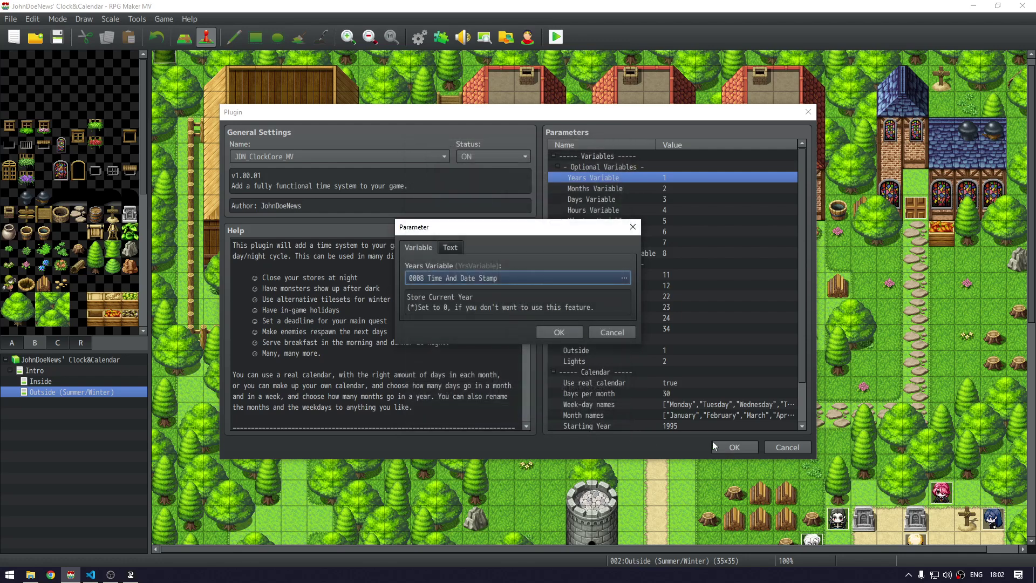
pyautogui.click(601, 334)
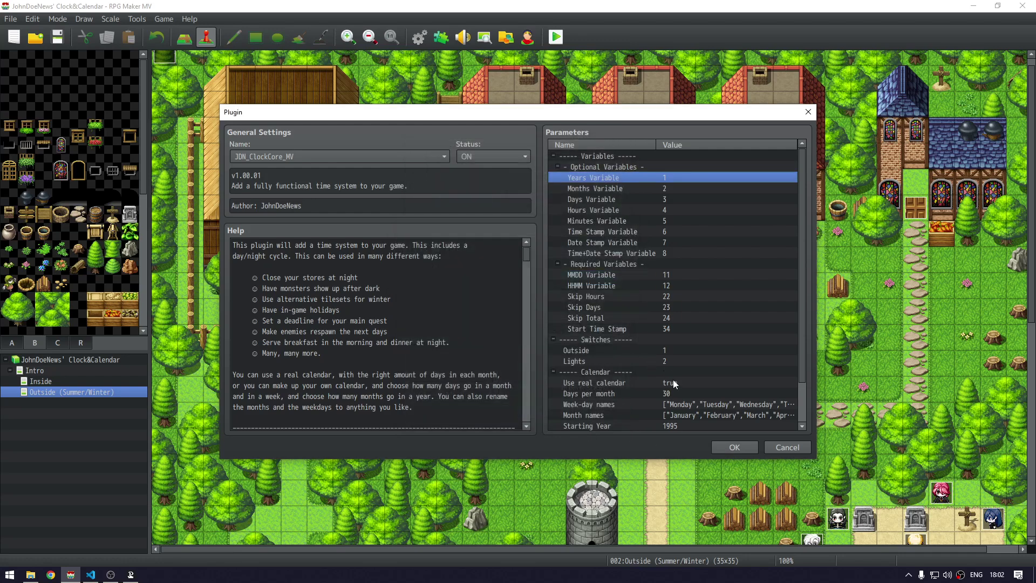
# Accept the plugin settings and start a playtest, saving the changes to the game
pyautogui.click(732, 447)
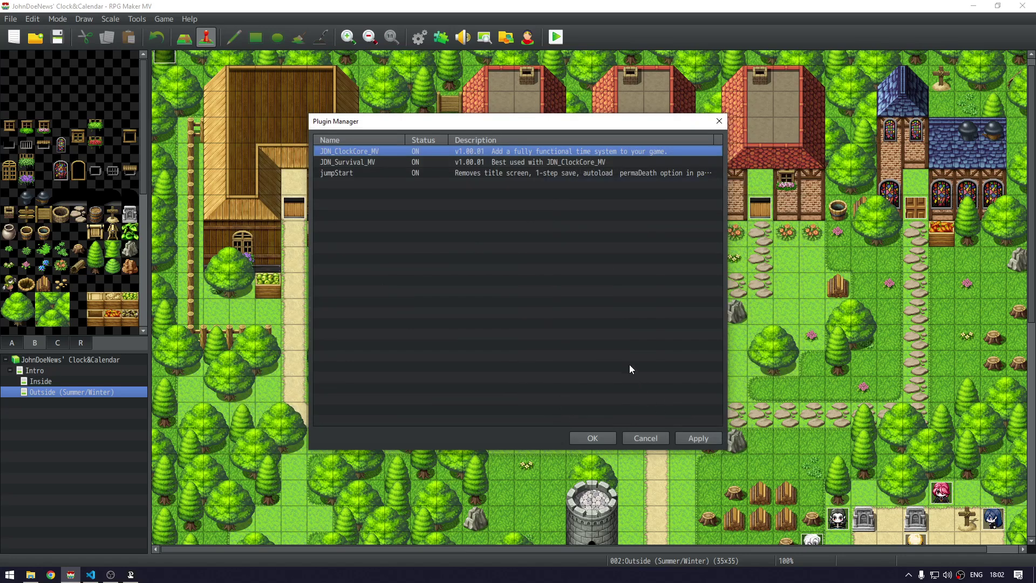
pyautogui.click(593, 438)
pyautogui.hotkey('ctrl', 'o')
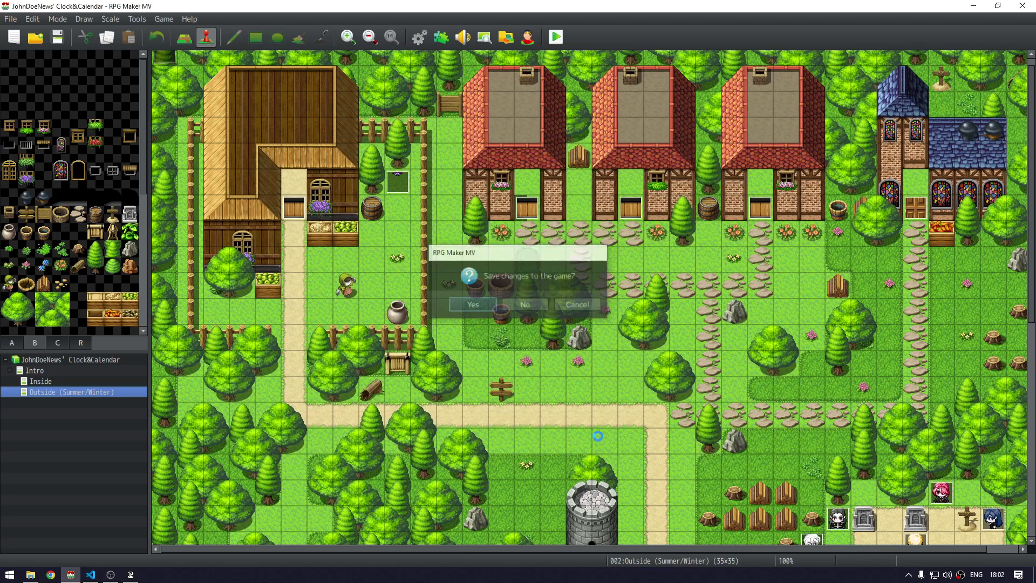
pyautogui.press('Return')
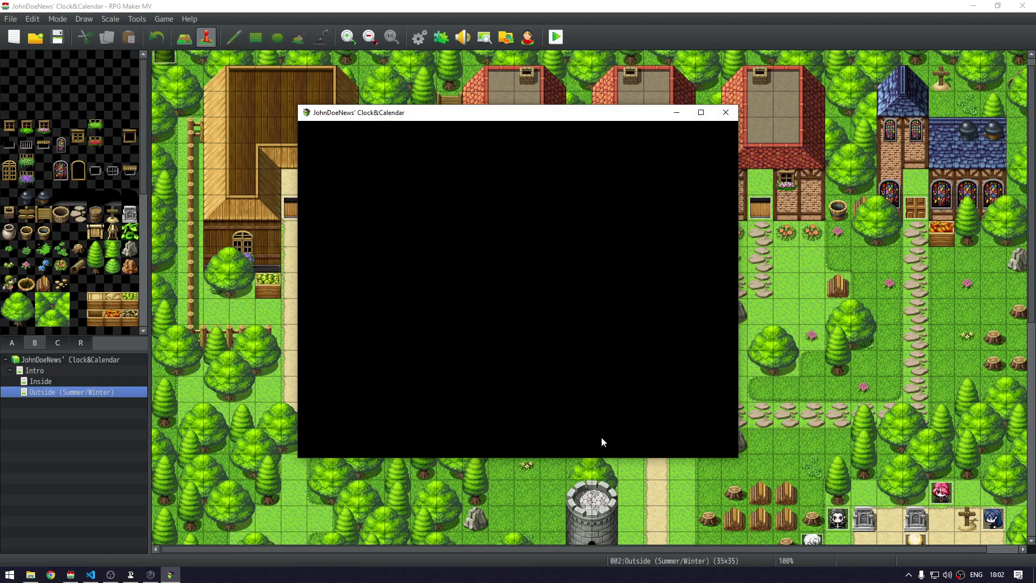
# Advance the playtest through the classroom intro and its dialogue to the kitchen scene
pyautogui.click(636, 270)
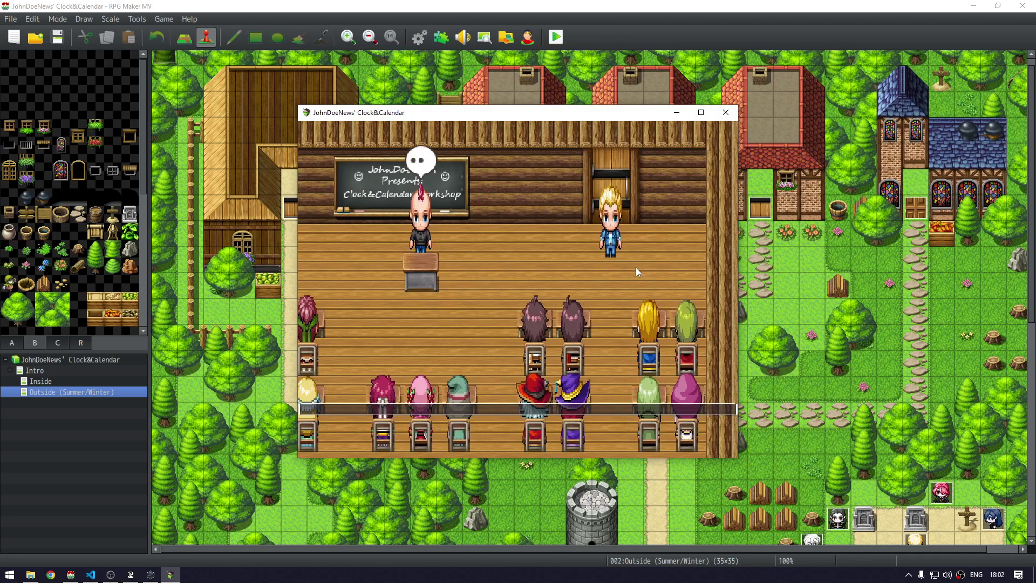
pyautogui.click(607, 298)
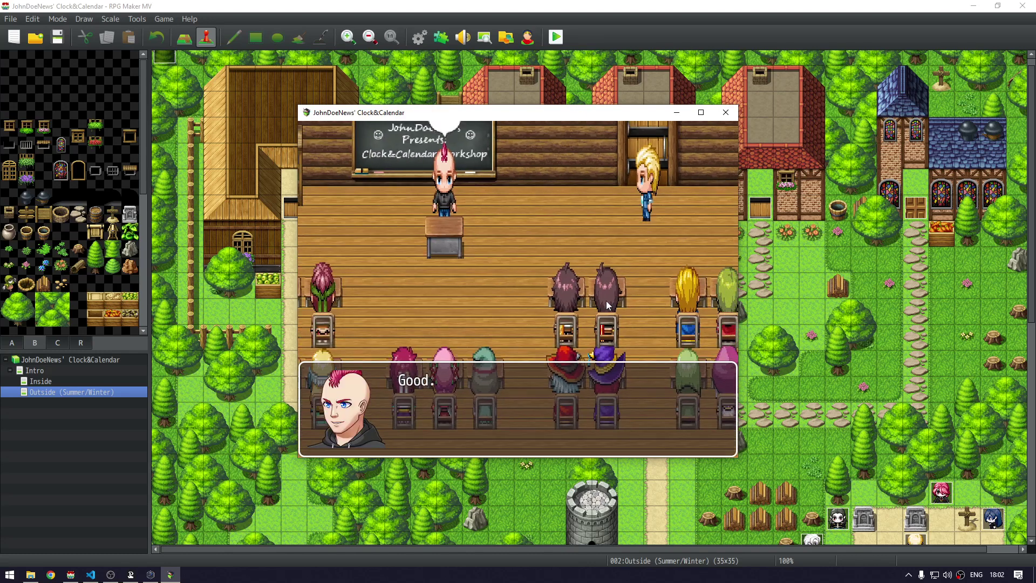
pyautogui.click(632, 264)
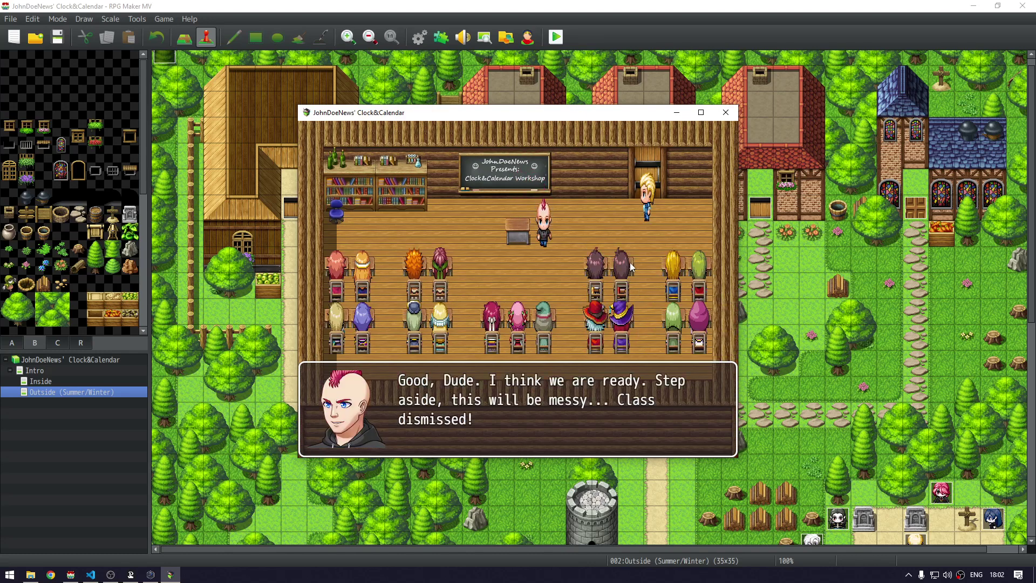
pyautogui.click(630, 266)
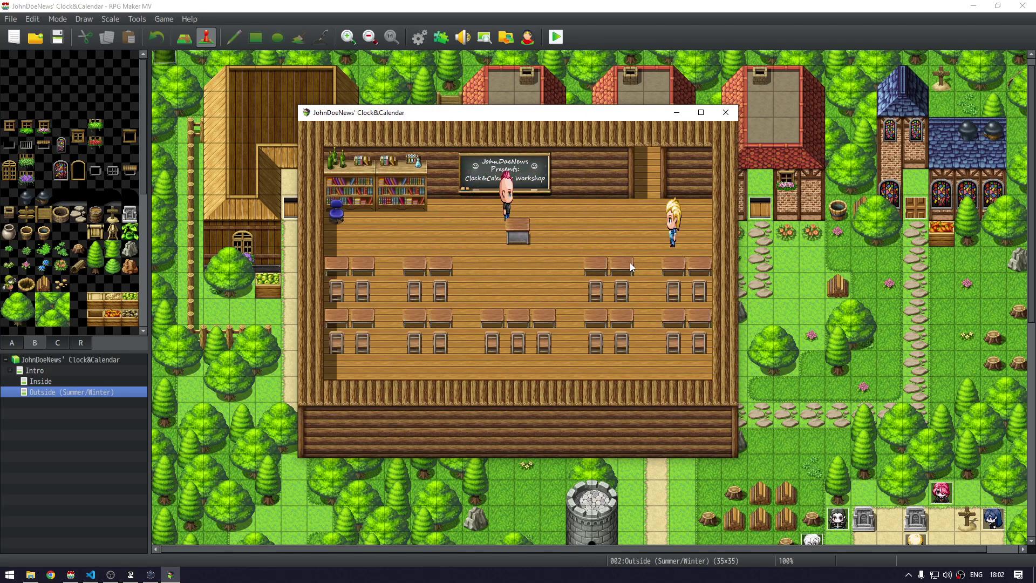
pyautogui.click(629, 261)
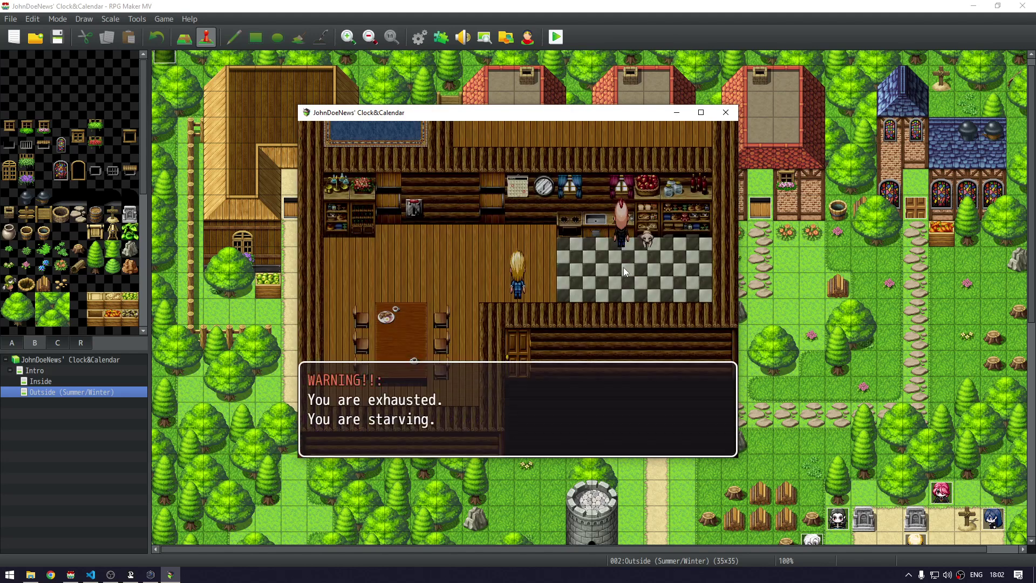
# Dismiss the warning and check the time on the kitchen's wall clock and the date on its calendar
pyautogui.click(548, 268)
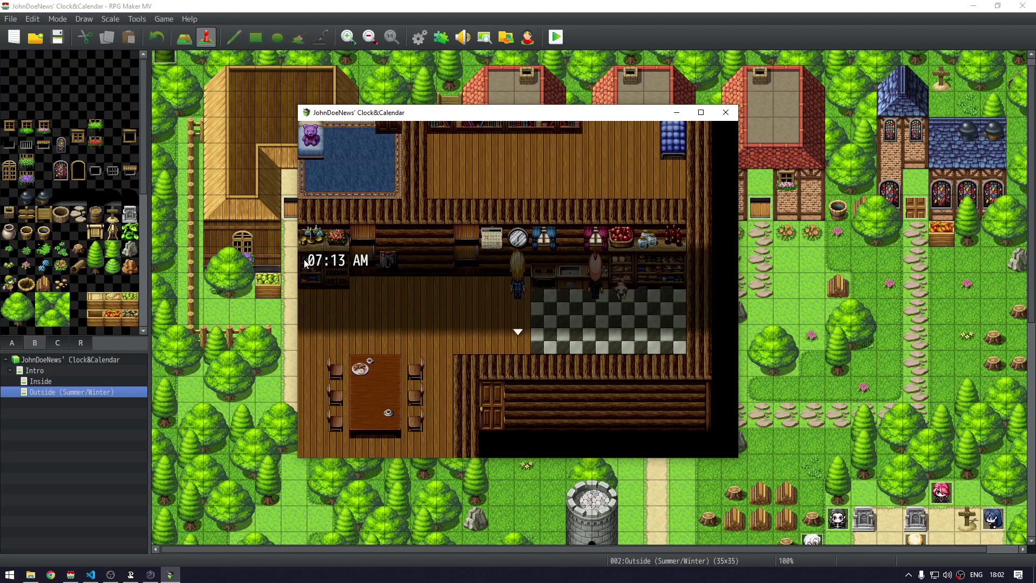
pyautogui.click(519, 349)
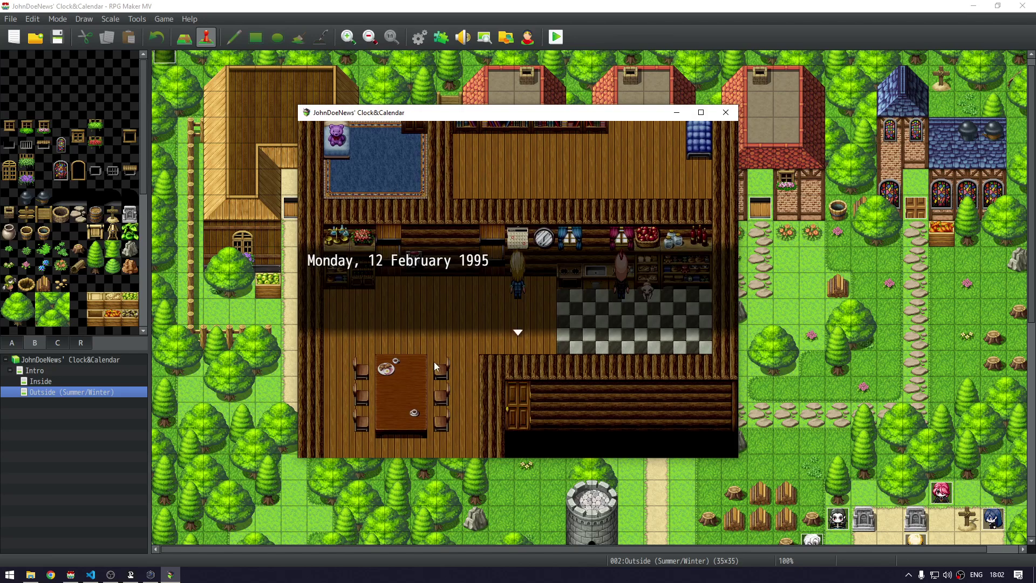
pyautogui.click(521, 351)
# Ask the mohawked character in the kitchen for the time and date together, twice in a row
pyautogui.click(622, 291)
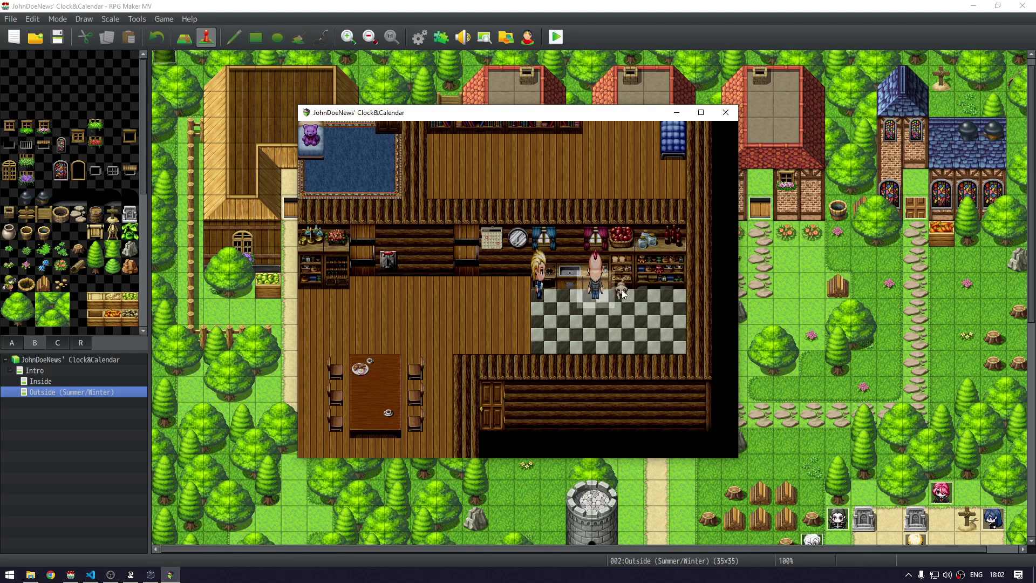
pyautogui.click(625, 323)
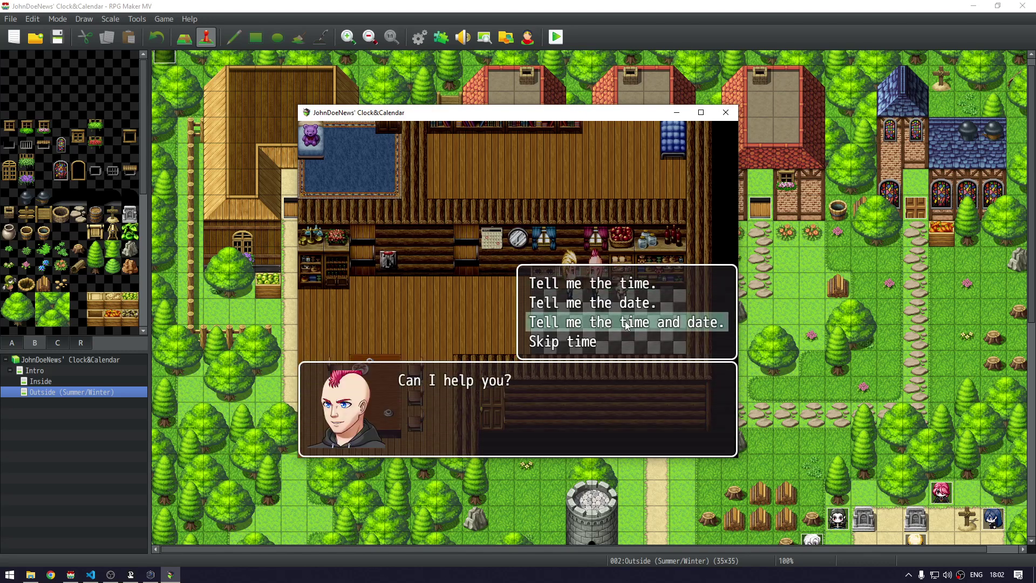
pyautogui.click(626, 323)
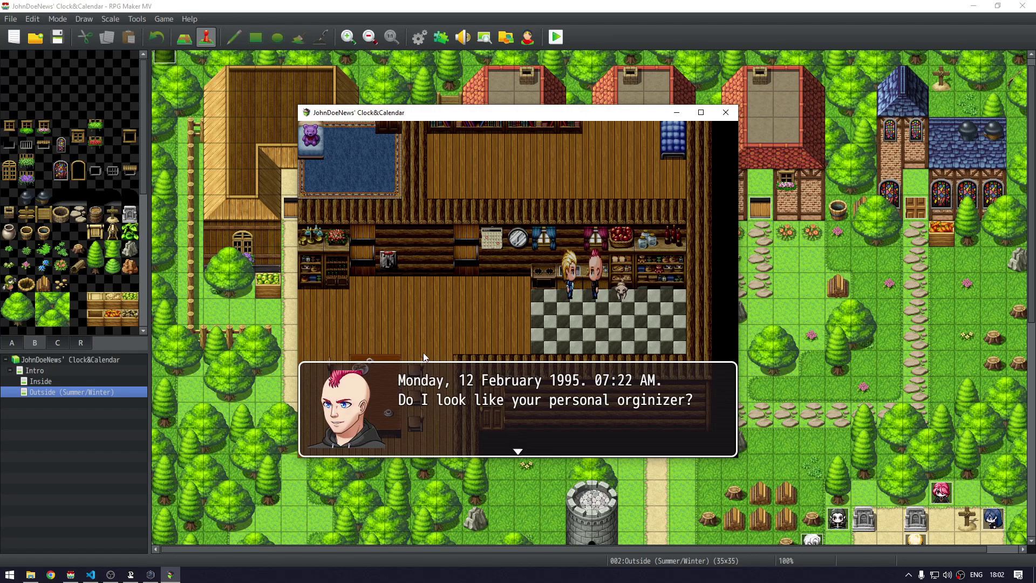
pyautogui.click(575, 358)
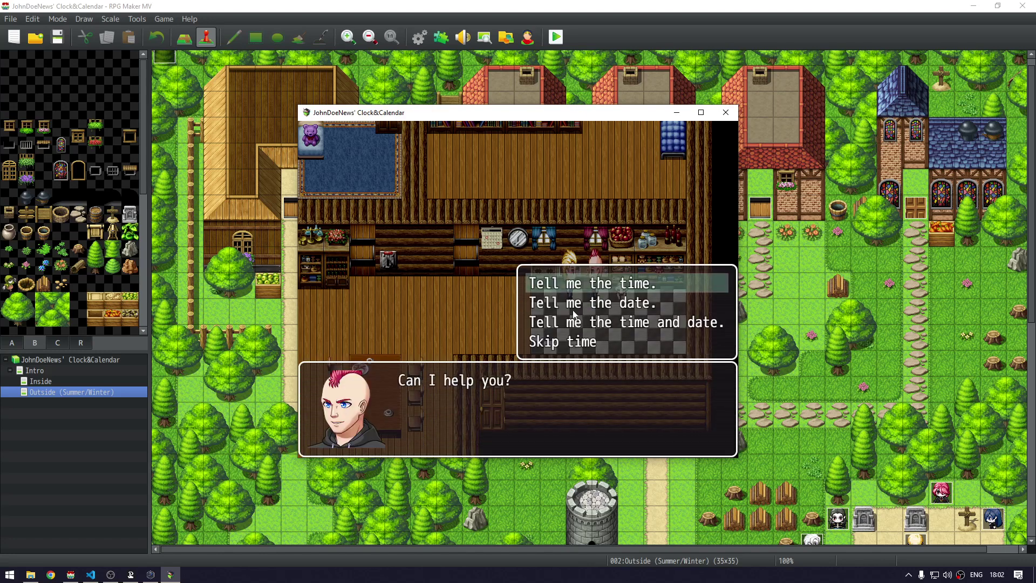
pyautogui.press('Up')
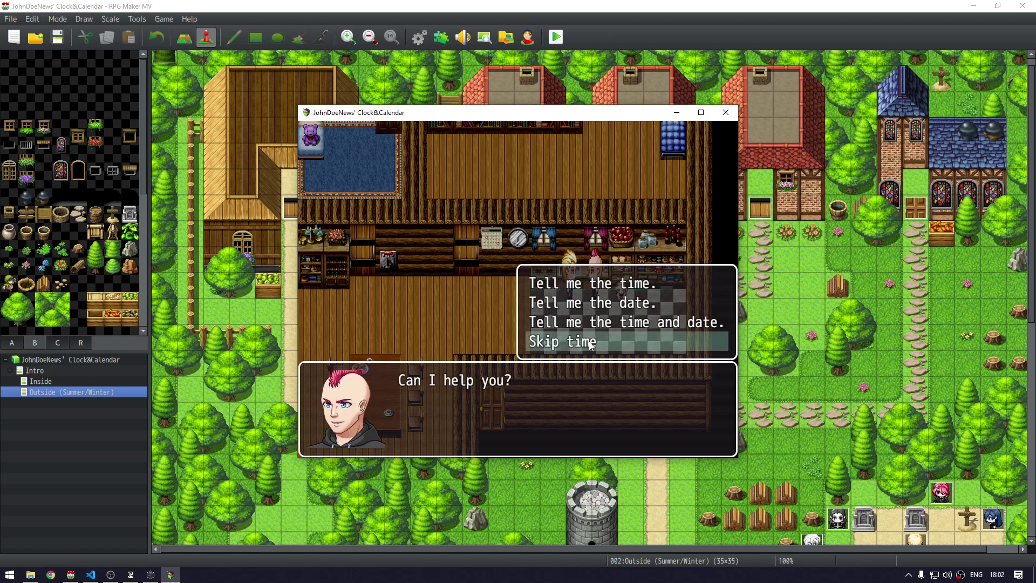
pyautogui.press('Up')
pyautogui.press('Return')
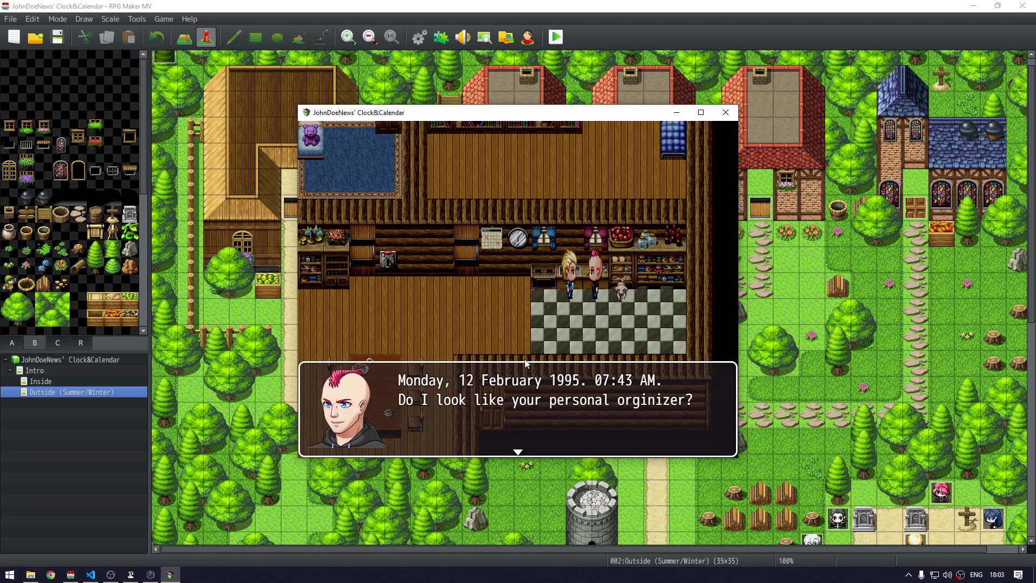
pyautogui.press('Return')
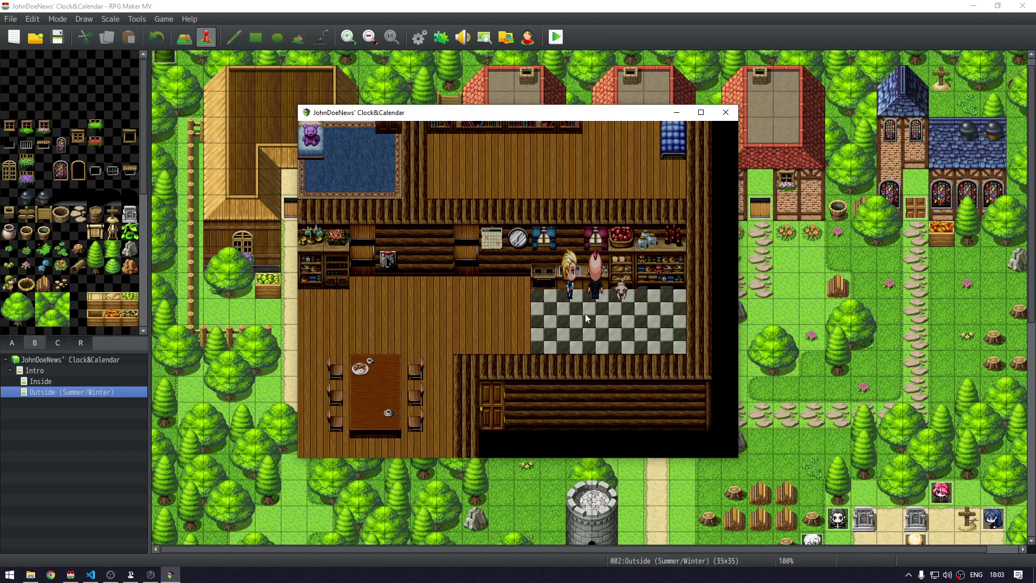
# End the playtest and reopen the JDN_ClockCore_MV plugin's settings
pyautogui.hotkey('alt', 'F4')
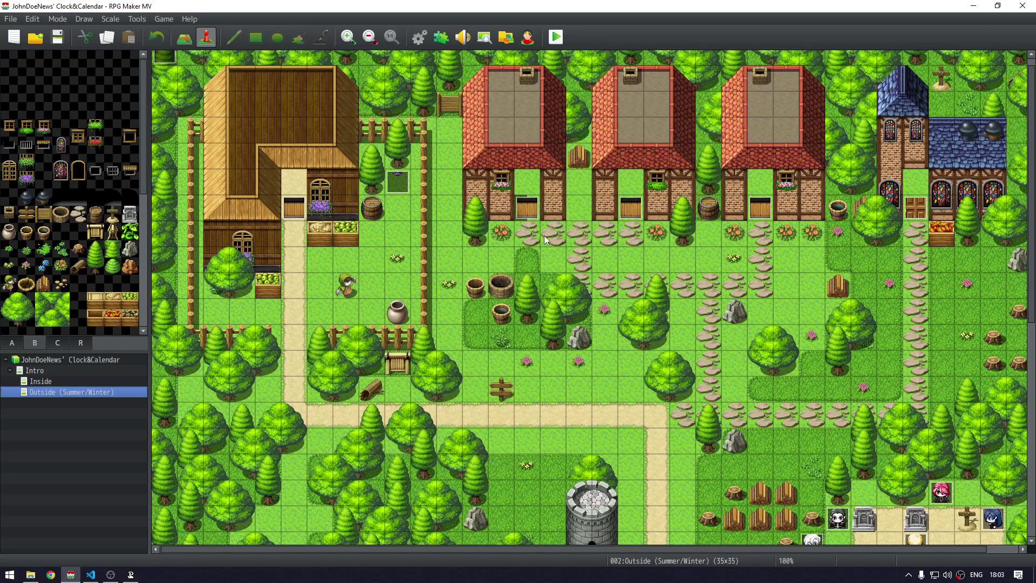
pyautogui.press('F9')
pyautogui.press('Escape')
pyautogui.press('F10')
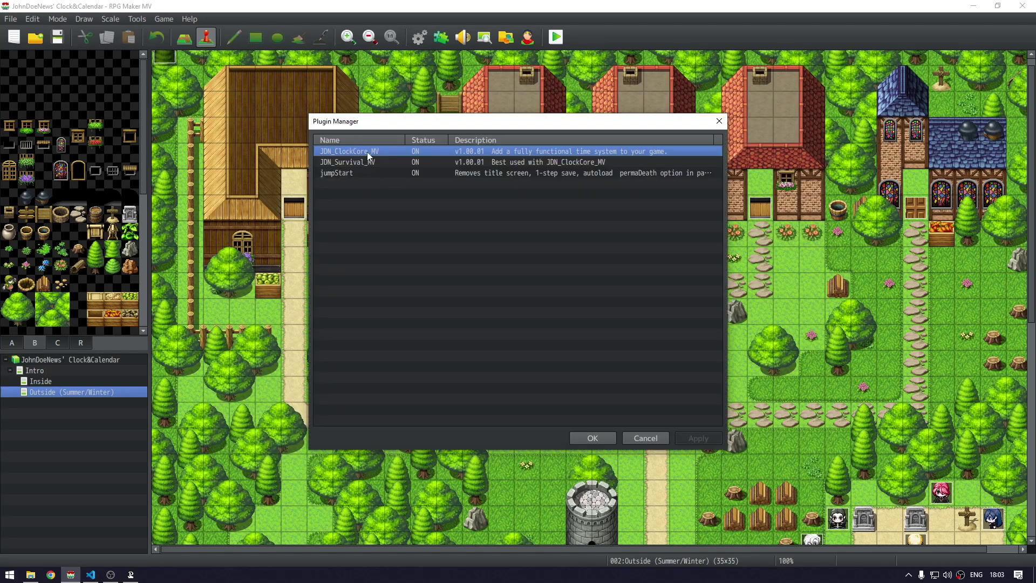
pyautogui.doubleClick(367, 152)
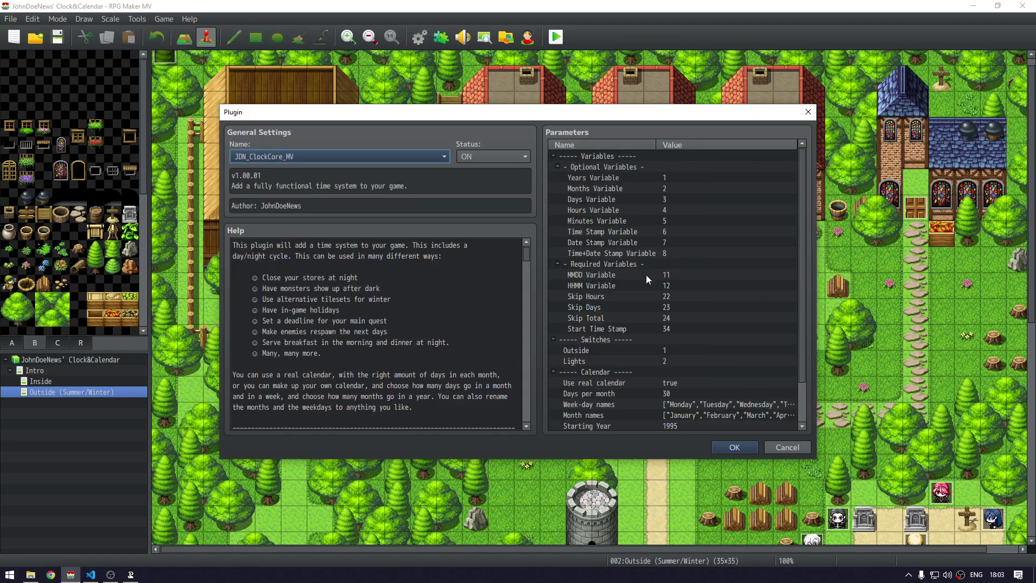
# Review the Time Stamp, Date Stamp, Time+Date Stamp and MMDD parameters, along with the Years, Months and Days variable parameters
pyautogui.click(593, 231)
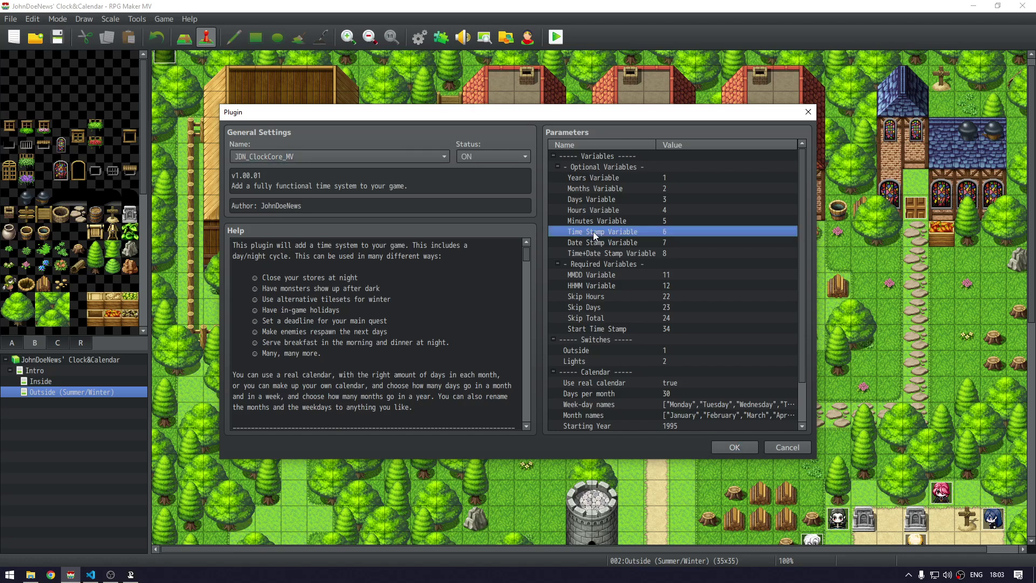
pyautogui.click(594, 253)
pyautogui.click(609, 241)
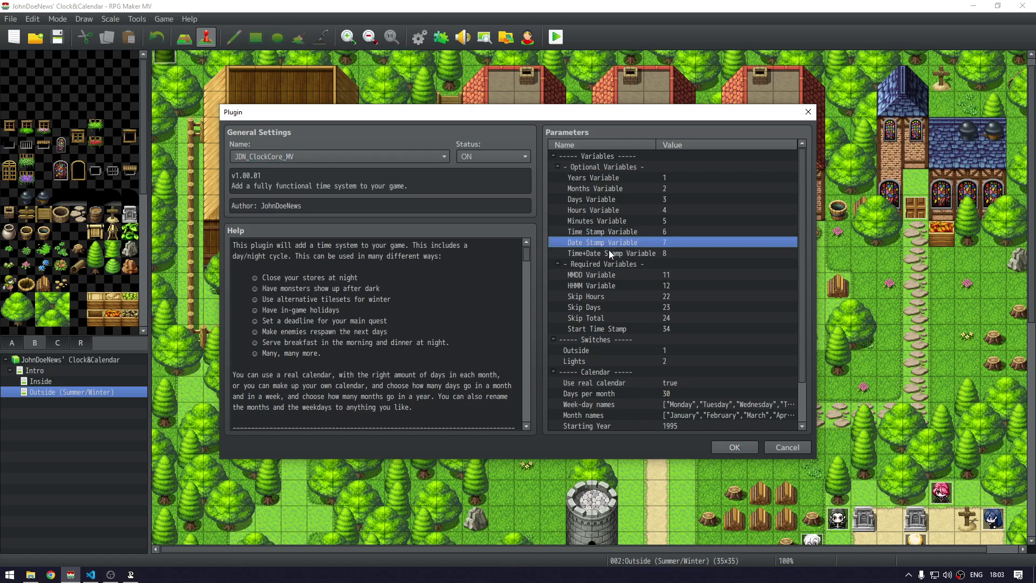
pyautogui.click(609, 251)
pyautogui.click(606, 274)
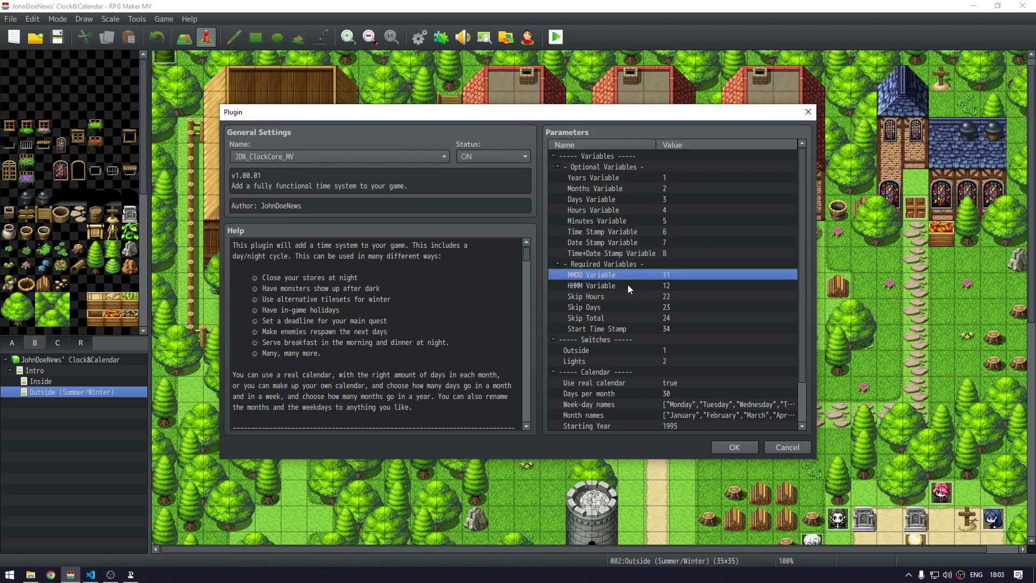
pyautogui.click(595, 172)
pyautogui.click(594, 185)
pyautogui.click(590, 199)
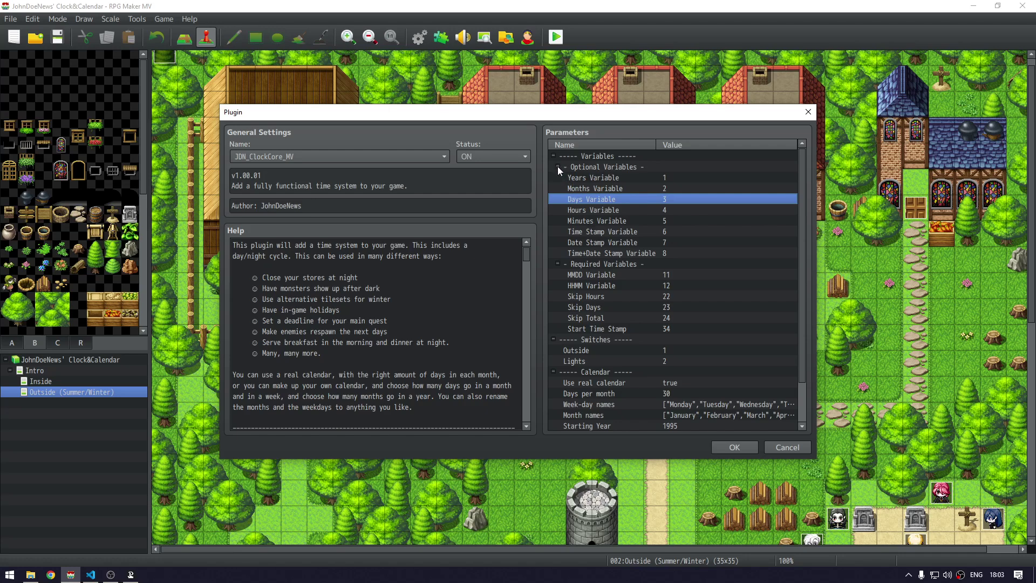
# Set the Years Variable parameter to None
pyautogui.doubleClick(582, 175)
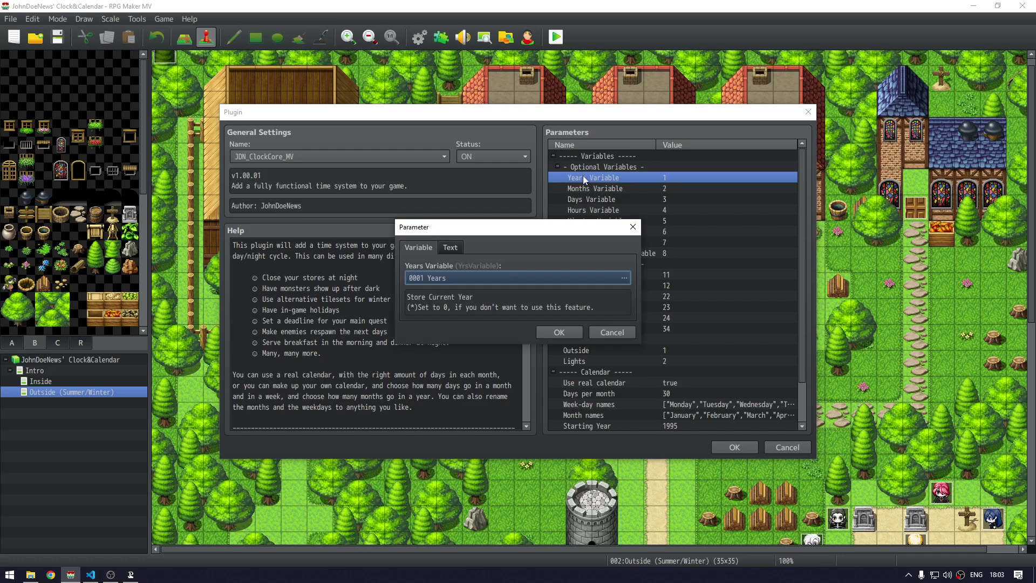
pyautogui.click(561, 283)
pyautogui.click(445, 185)
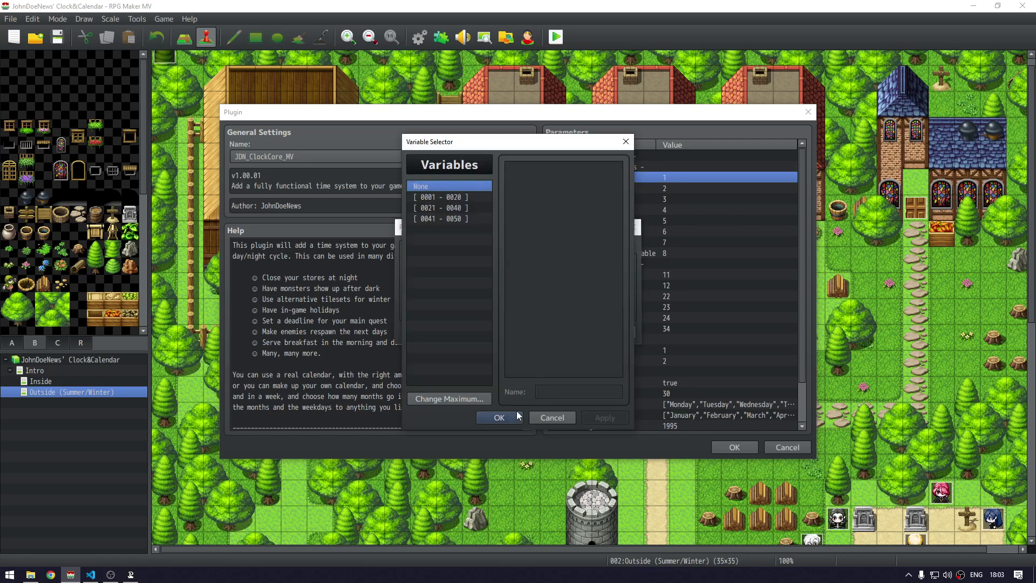
pyautogui.click(499, 417)
pyautogui.click(559, 335)
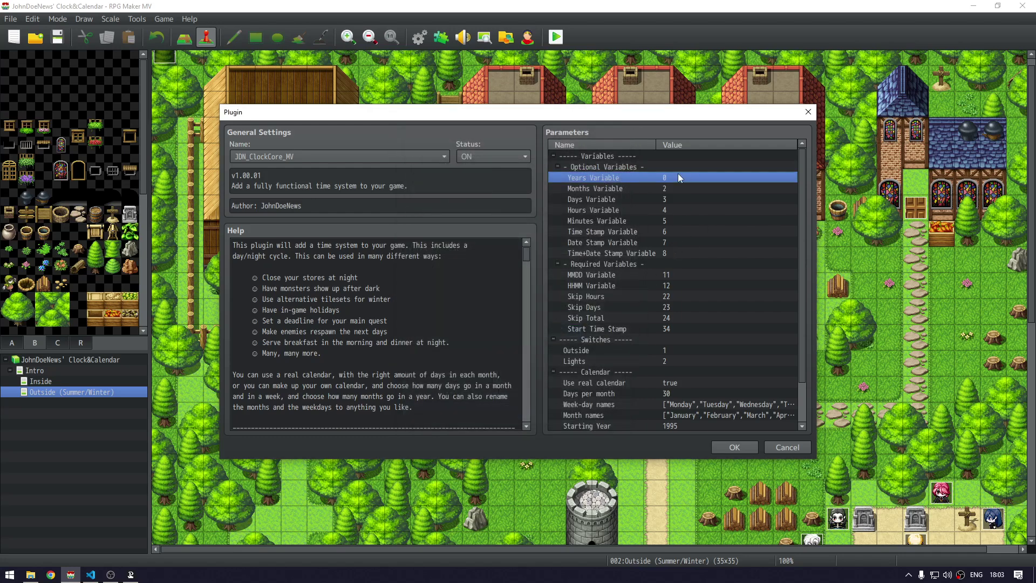
# Clear the Months, Days, Hours and Minutes Variable parameters to 0
pyautogui.click(670, 188)
pyautogui.press('Delete')
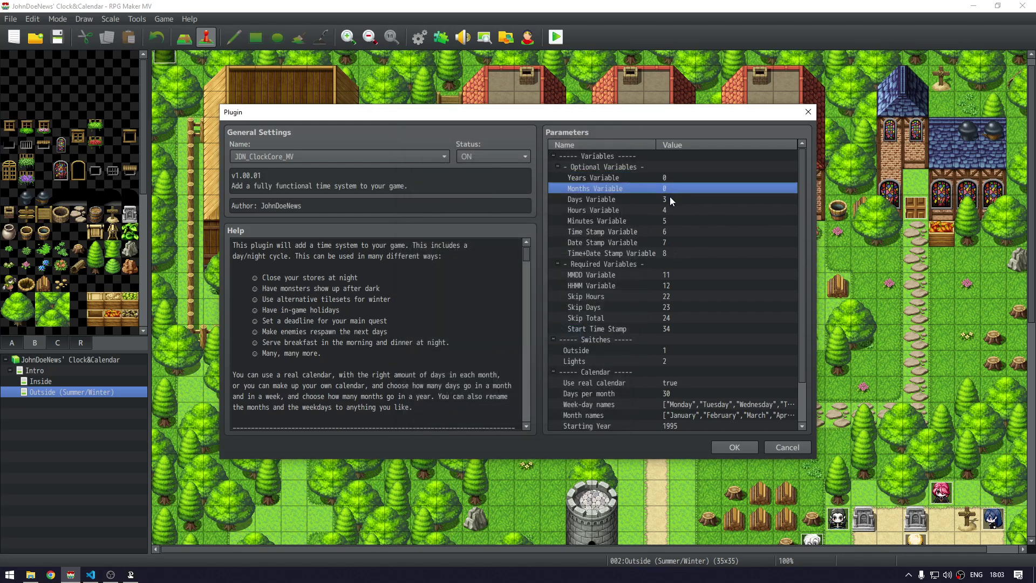
pyautogui.click(669, 199)
pyautogui.press('Delete')
pyautogui.click(669, 210)
pyautogui.press('Delete')
pyautogui.click(670, 218)
pyautogui.press('Delete')
# Clear the Time Stamp, Date Stamp and Time+Date Stamp Variable parameters to 0
pyautogui.click(670, 231)
pyautogui.press('Delete')
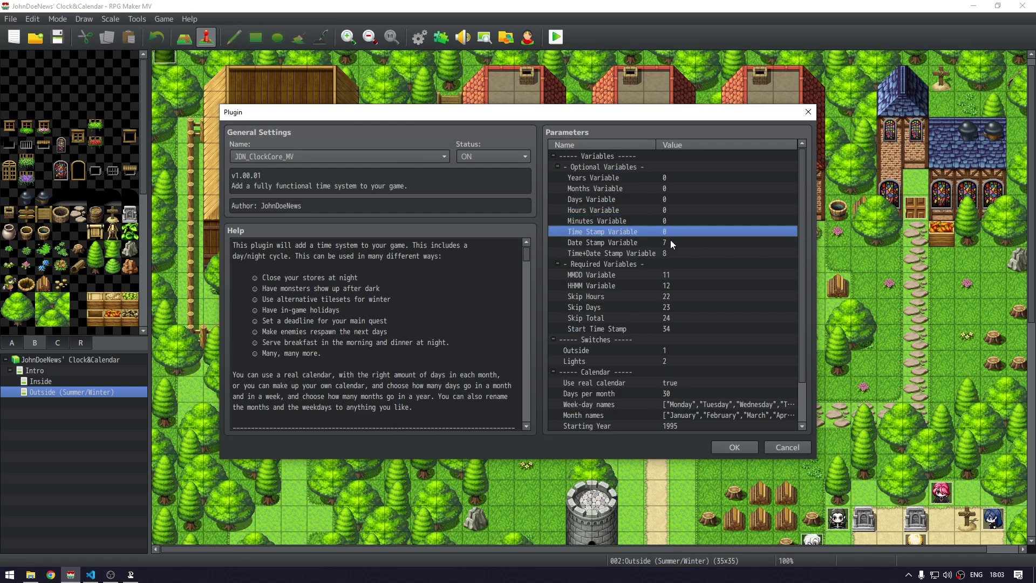
pyautogui.click(670, 240)
pyautogui.click(670, 250)
pyautogui.press('Delete')
pyautogui.click(672, 242)
pyautogui.press('Delete')
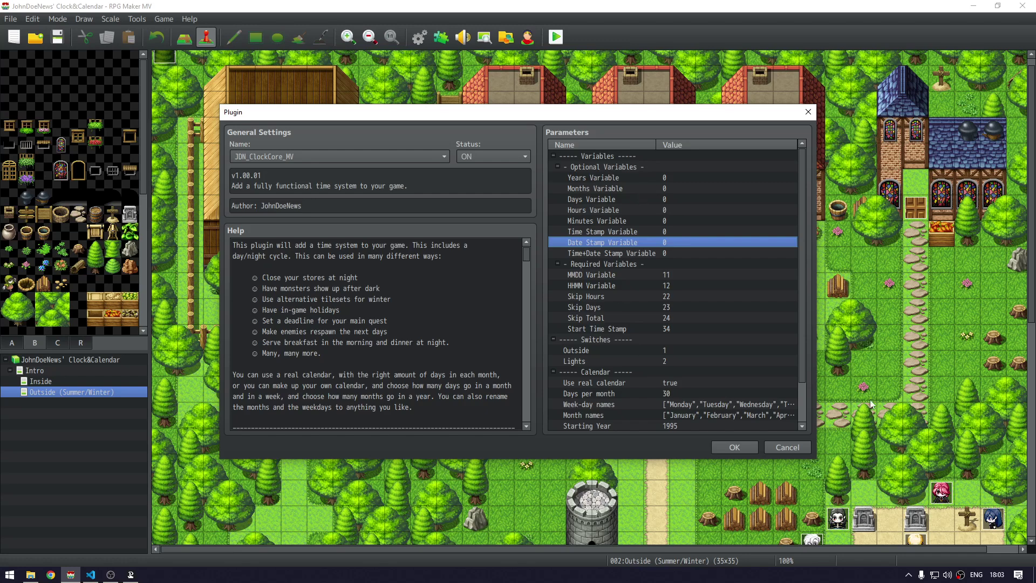
# Confirm the JDN_ClockCore_MV settings and save the plugin list
pyautogui.hotkey('alt', 'Tab')
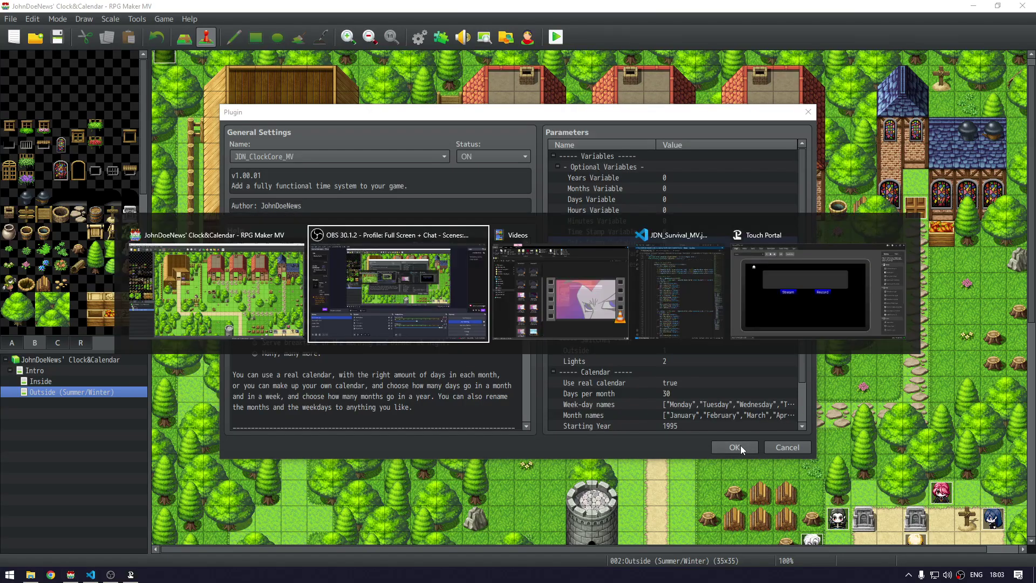
pyautogui.hotkey('alt', 'Tab')
pyautogui.click(733, 450)
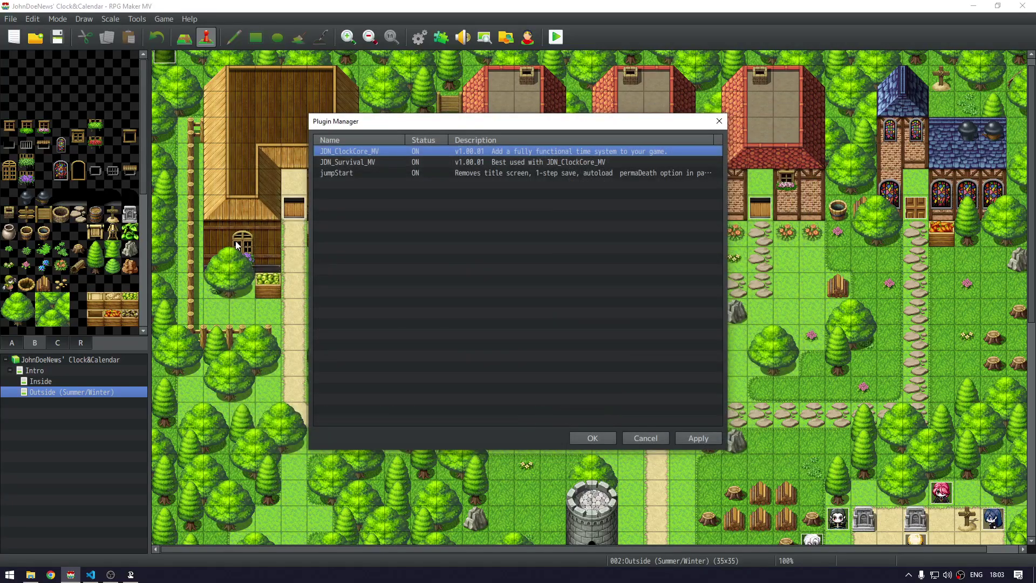
pyautogui.click(590, 437)
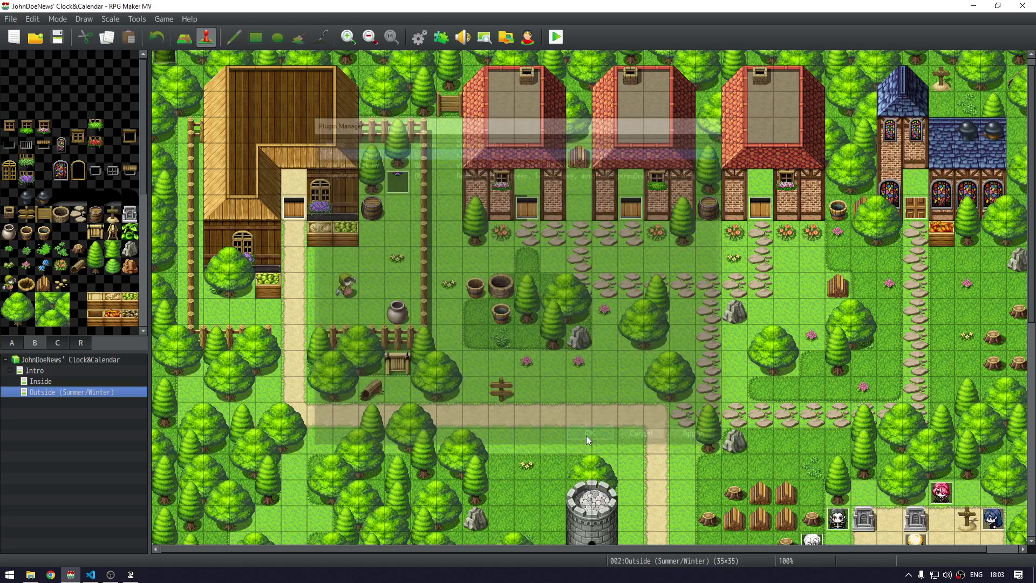
# Open the food event on the Inside map's dining table and examine the Hours conditions on its breakfast, lunch and dinner pages
pyautogui.click(78, 381)
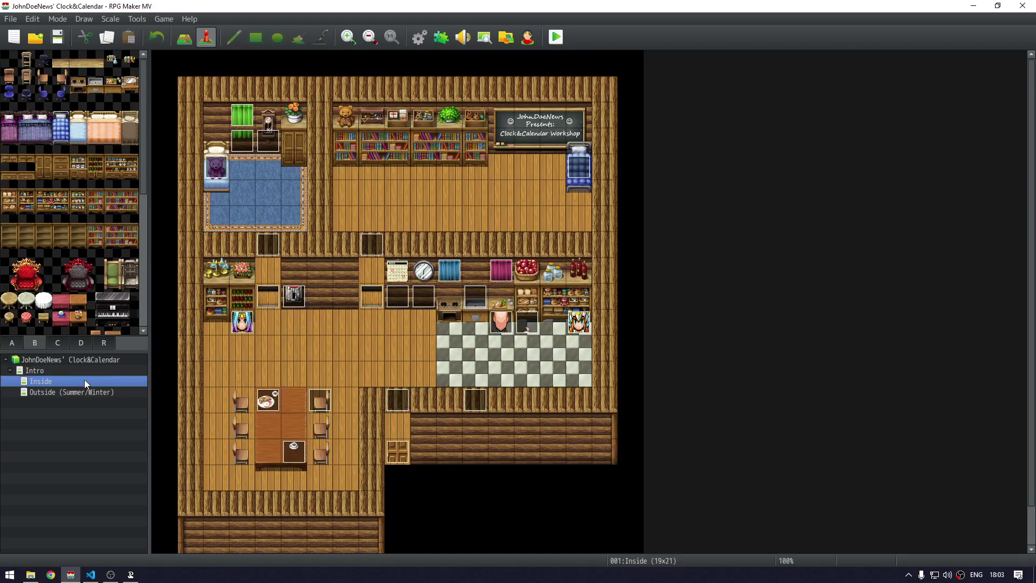
pyautogui.click(272, 402)
pyautogui.doubleClick(273, 402)
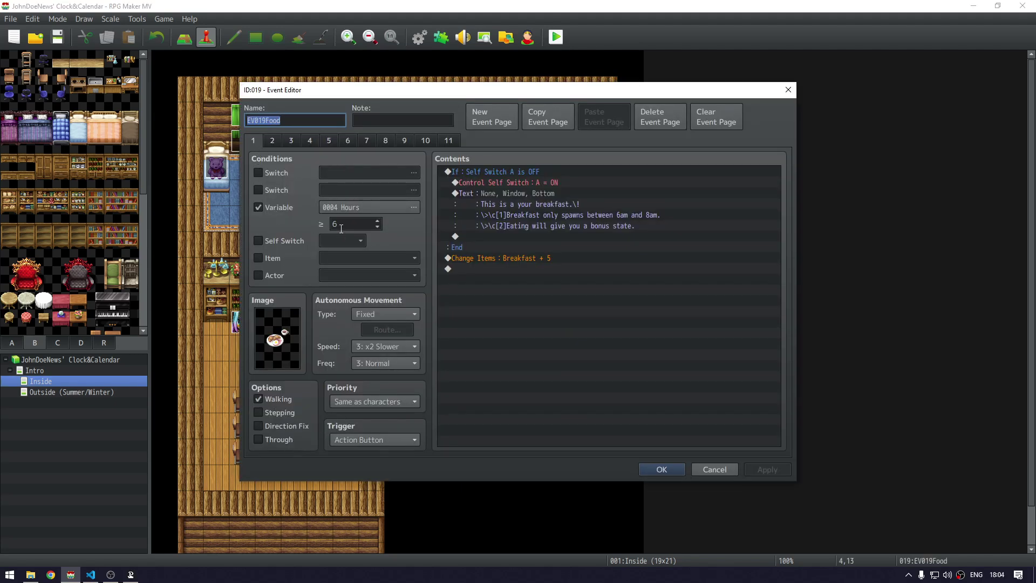
pyautogui.click(273, 141)
pyautogui.click(289, 141)
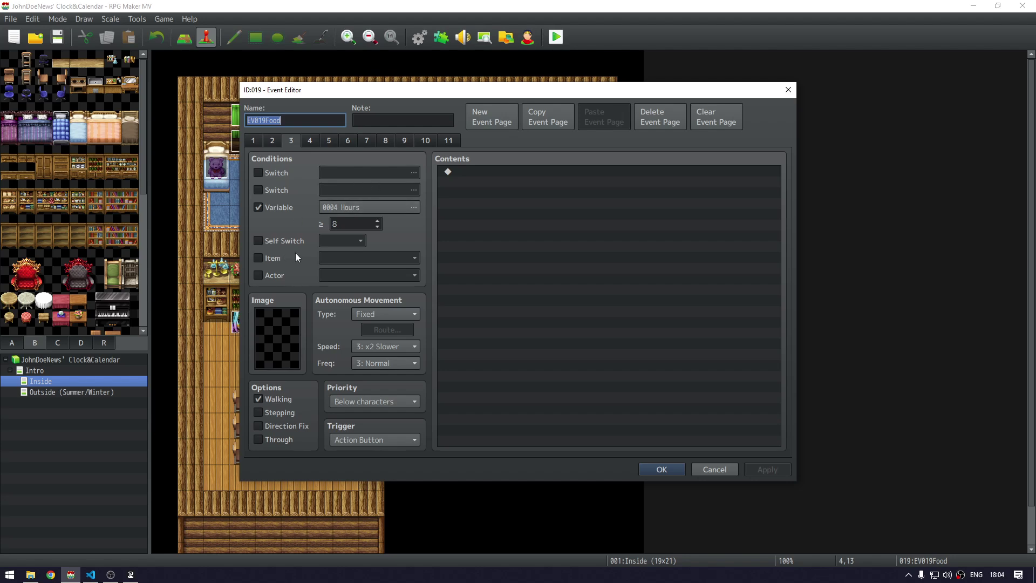
pyautogui.click(309, 142)
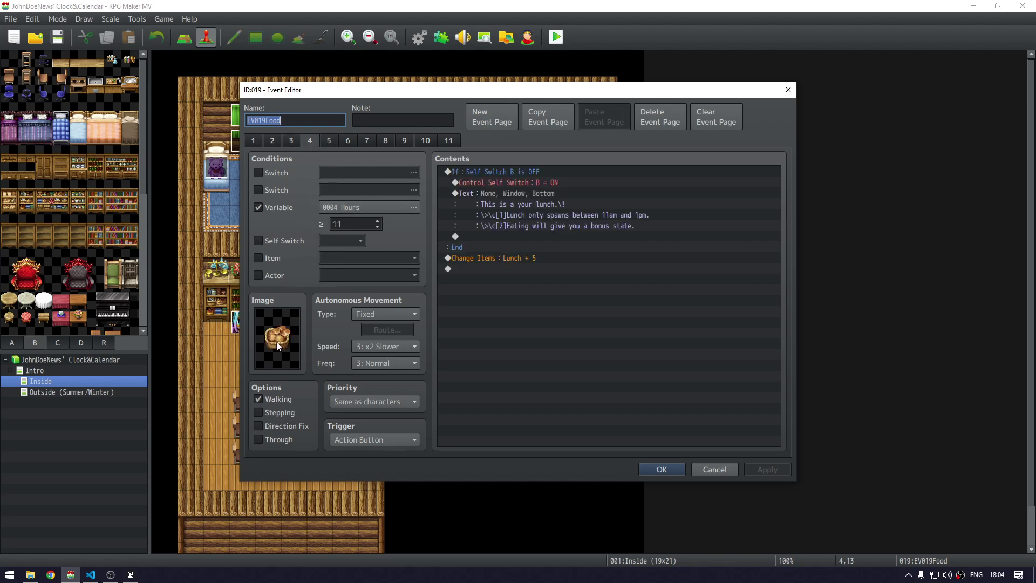
pyautogui.click(348, 141)
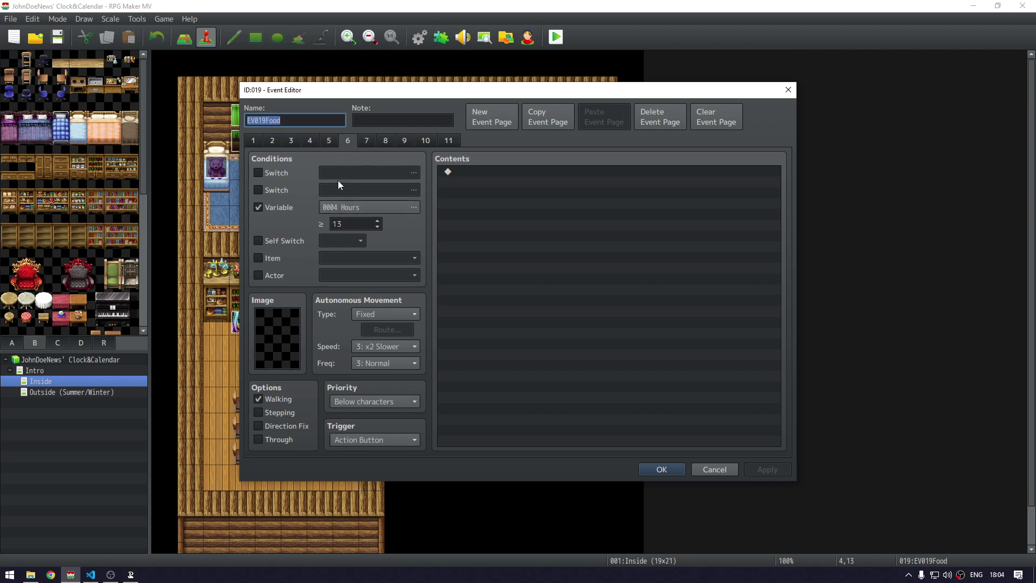
pyautogui.click(365, 141)
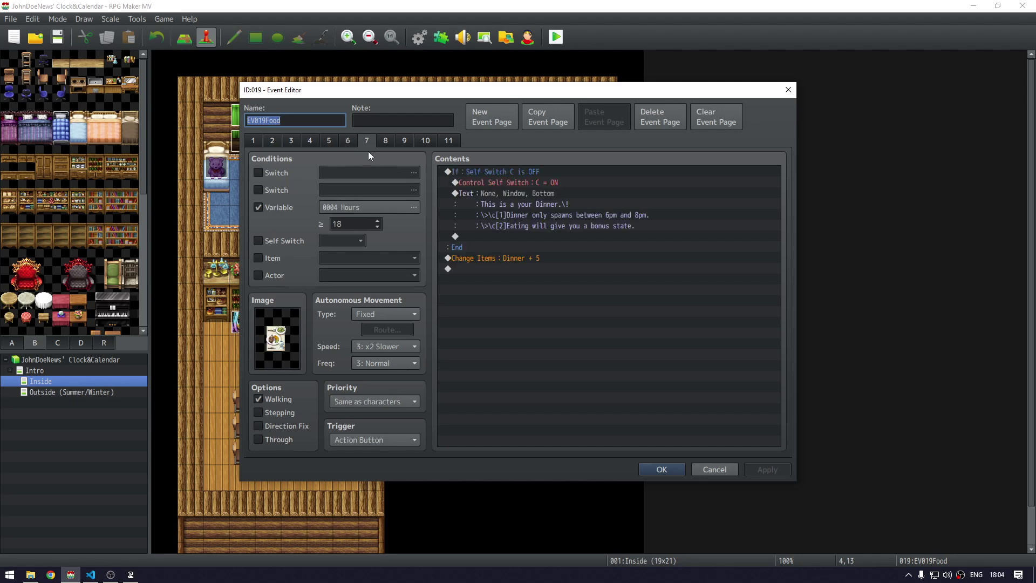
pyautogui.click(349, 141)
pyautogui.click(364, 141)
pyautogui.click(400, 141)
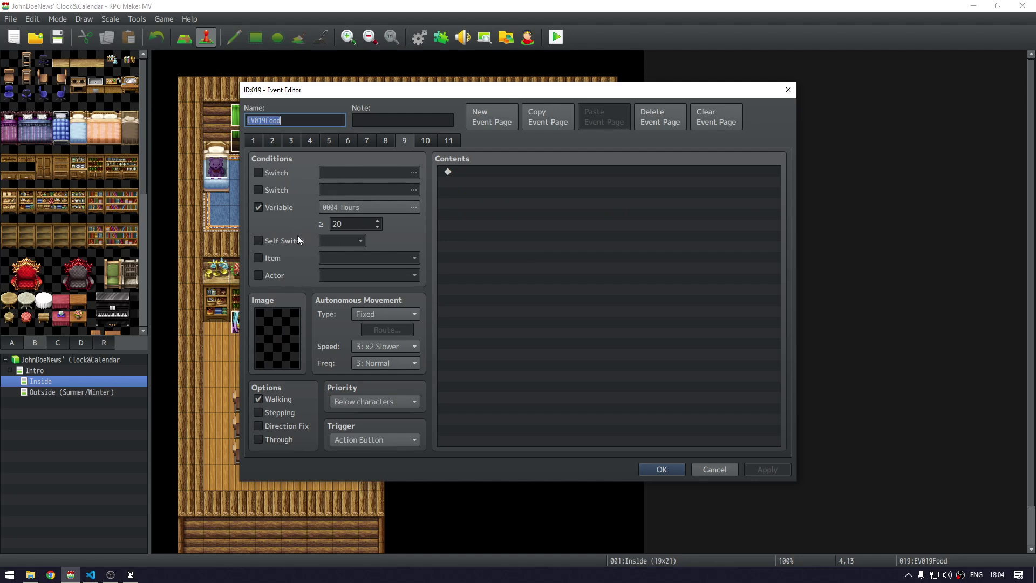
pyautogui.click(386, 140)
# Compare the Hours and Item conditions on the food event's breakfast and lunch pages, 1 to 5
pyautogui.click(270, 141)
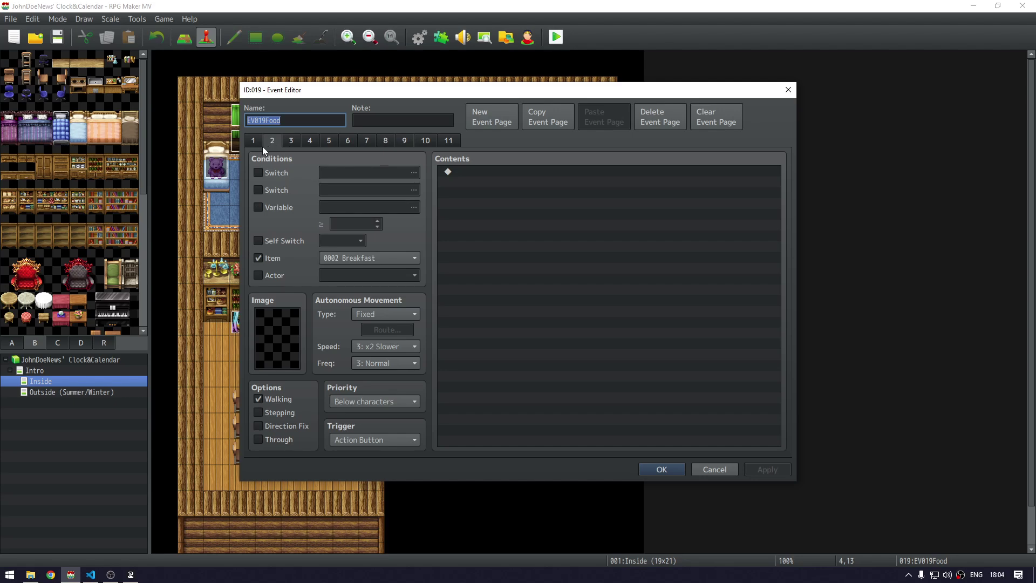
pyautogui.click(263, 142)
pyautogui.click(265, 142)
pyautogui.click(259, 141)
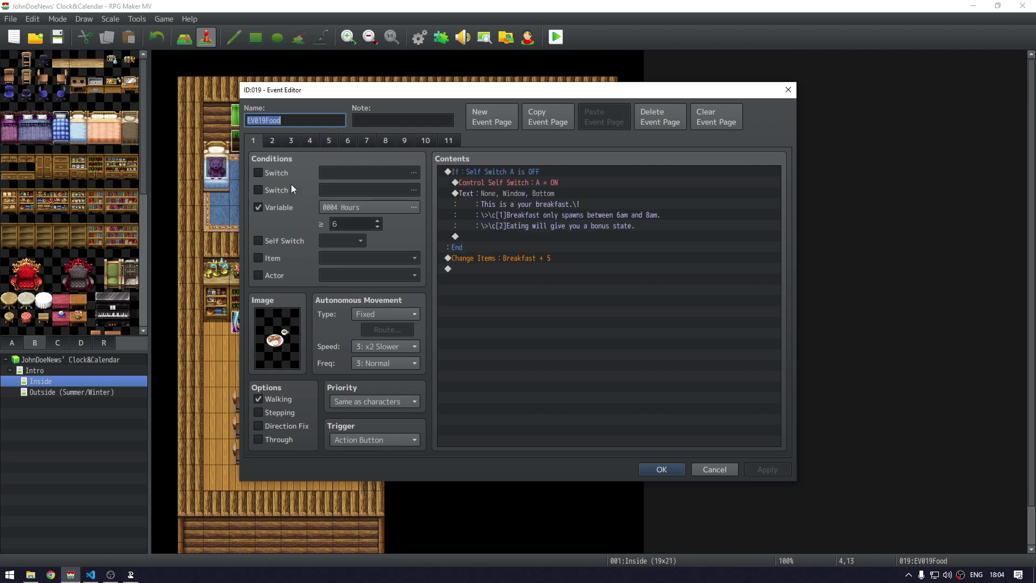
pyautogui.click(273, 142)
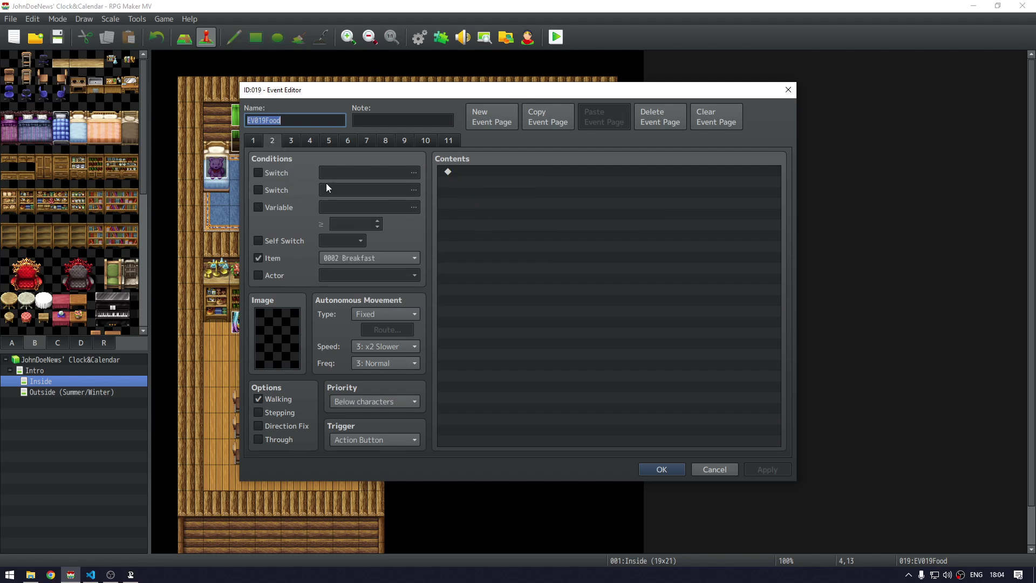
pyautogui.click(293, 140)
pyautogui.click(315, 138)
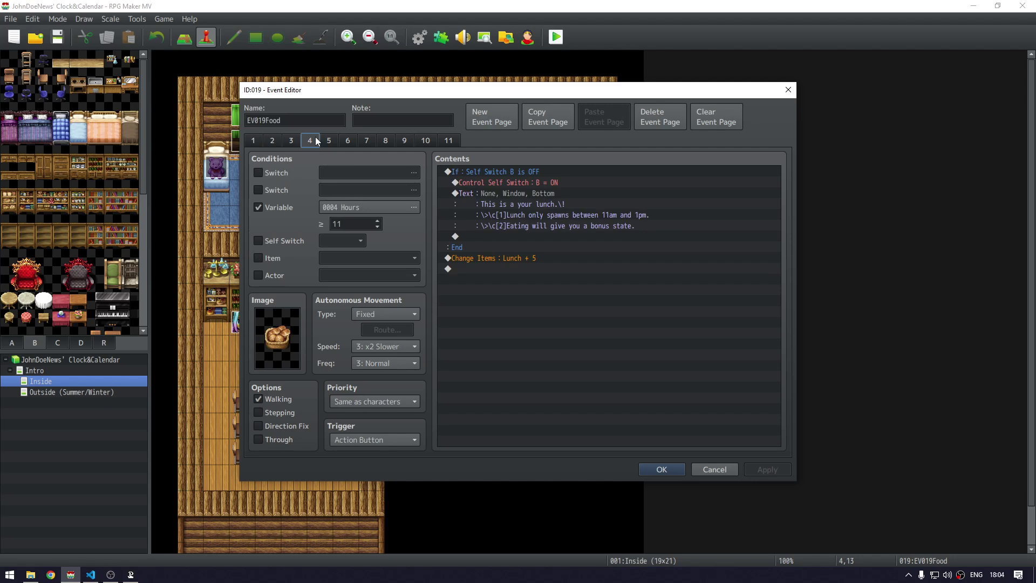
pyautogui.click(329, 140)
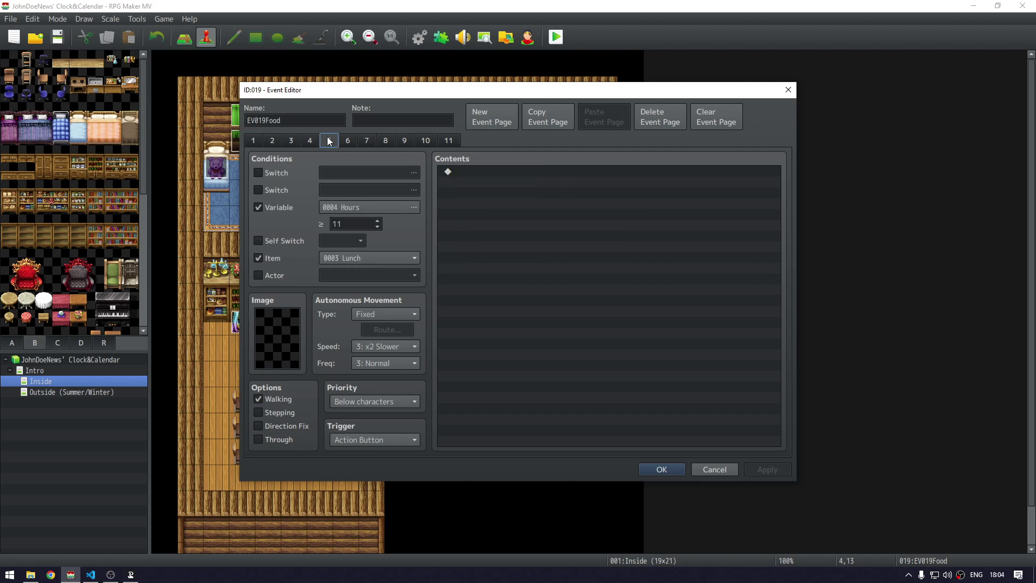
# Examine the conditions on the food event's dinner and drinks pages, 7 to 10, and close the event
pyautogui.click(367, 142)
pyautogui.click(385, 141)
pyautogui.click(369, 140)
pyautogui.click(400, 140)
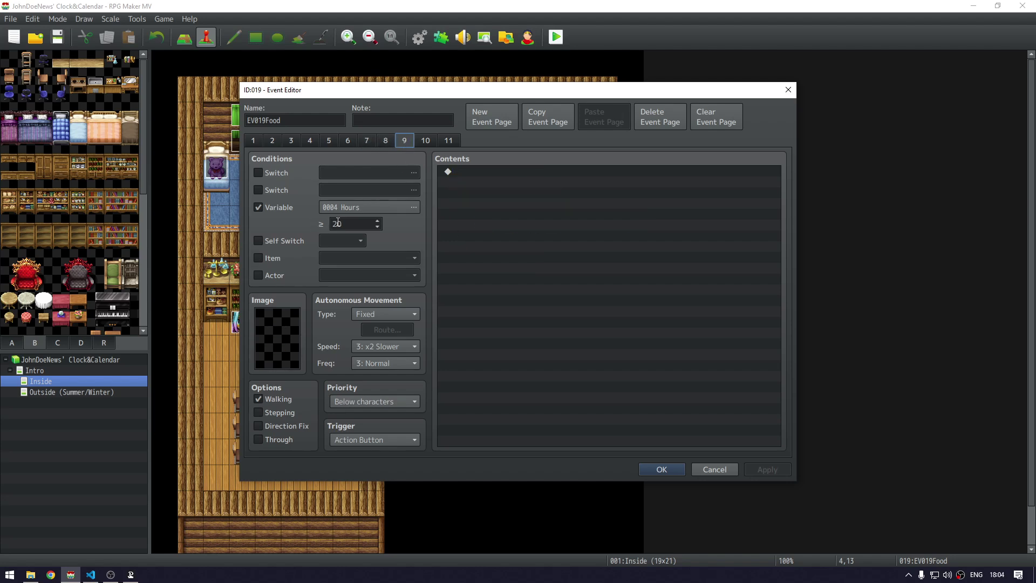
pyautogui.click(428, 140)
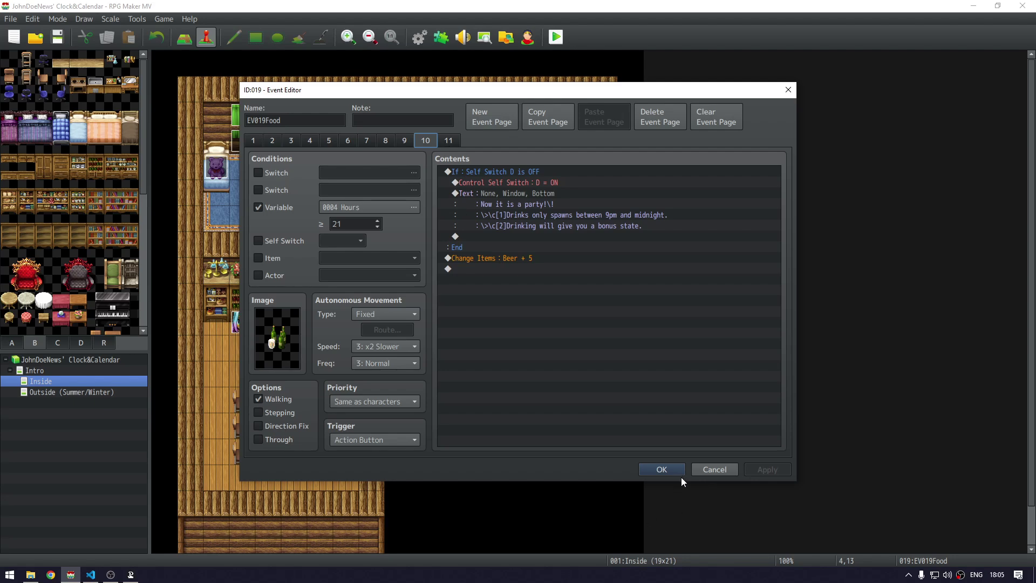
pyautogui.click(672, 465)
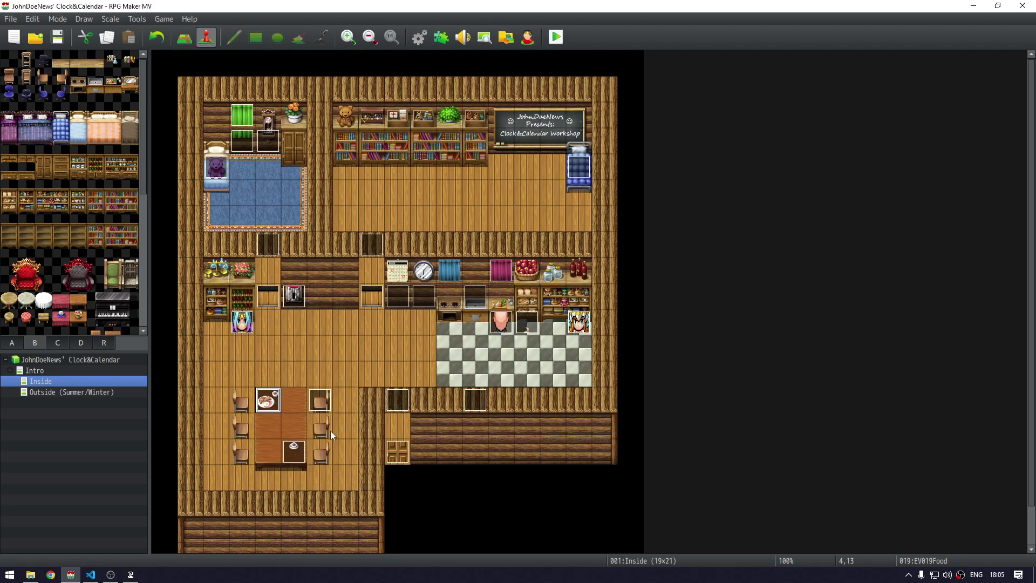
pyautogui.hotkey('alt', 'Tab')
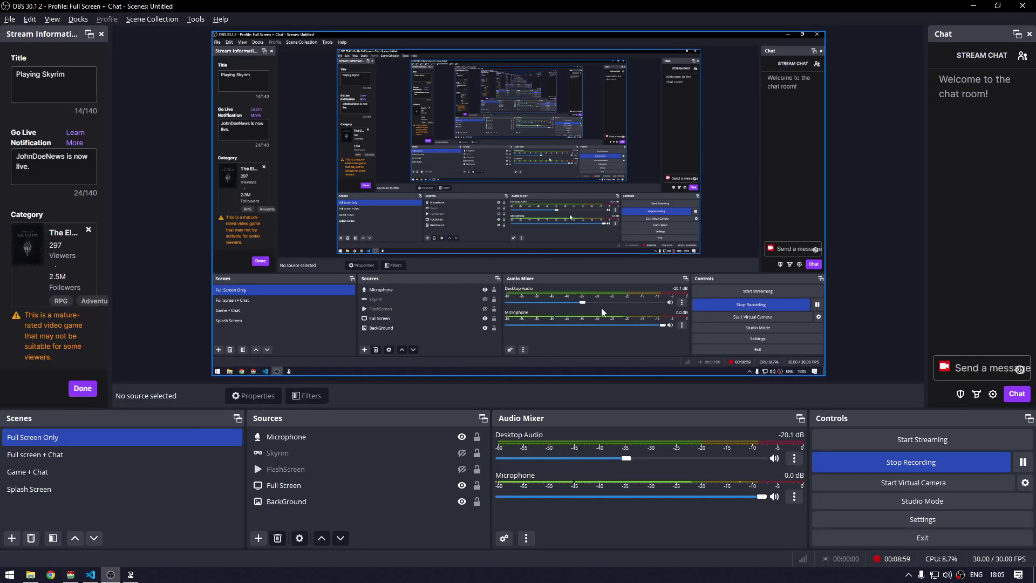
pyautogui.hotkey('alt', 'Tab')
pyautogui.hotkey('alt', 'Tab')
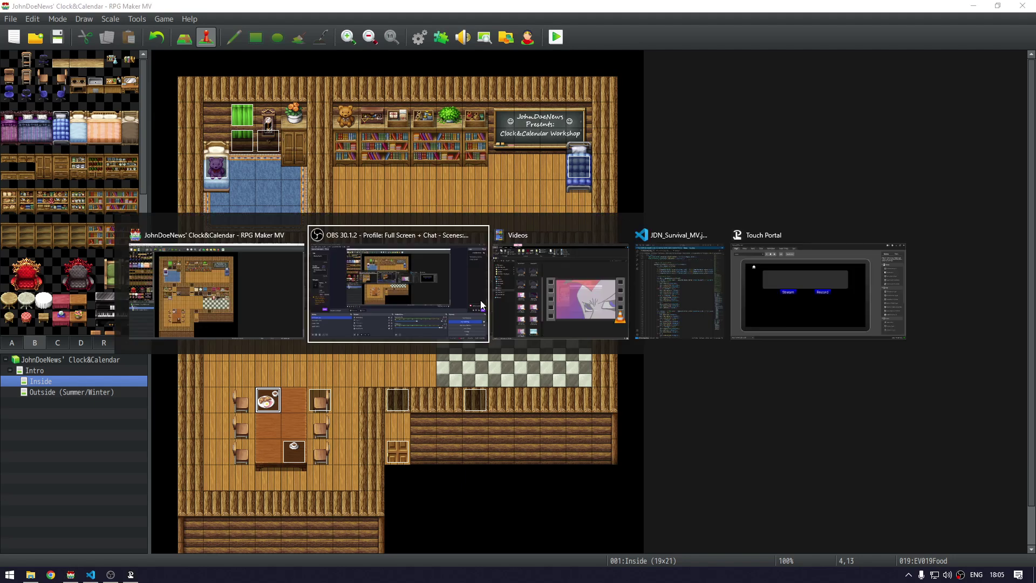
pyautogui.hotkey('alt', 'Tab')
pyautogui.hotkey('alt', 'Tab')
pyautogui.hotkey('alt', 'Tab')
pyautogui.hotkey('alt', 'Tab')
pyautogui.hotkey('alt', 'Tab')
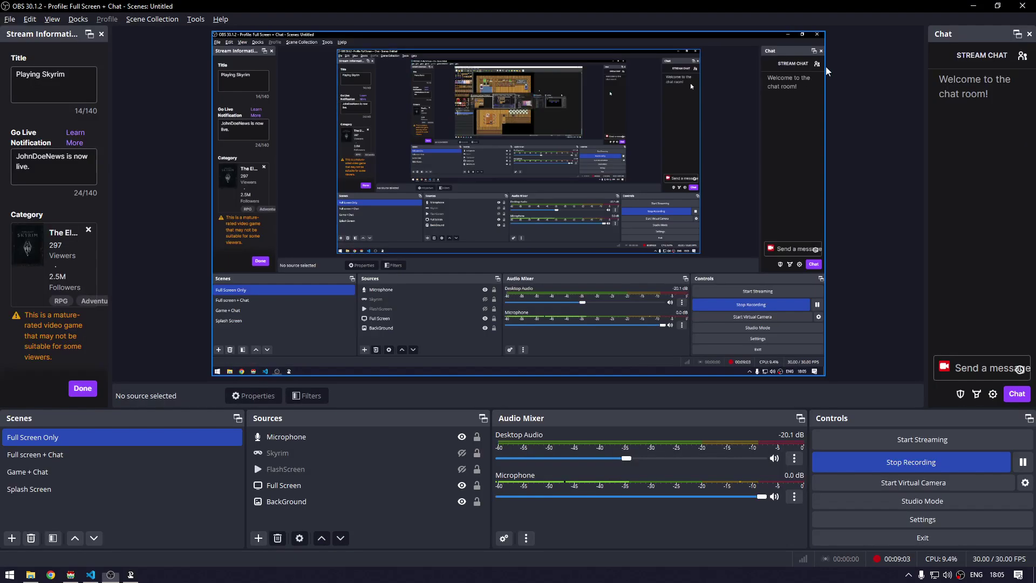
pyautogui.hotkey('alt', 'Tab')
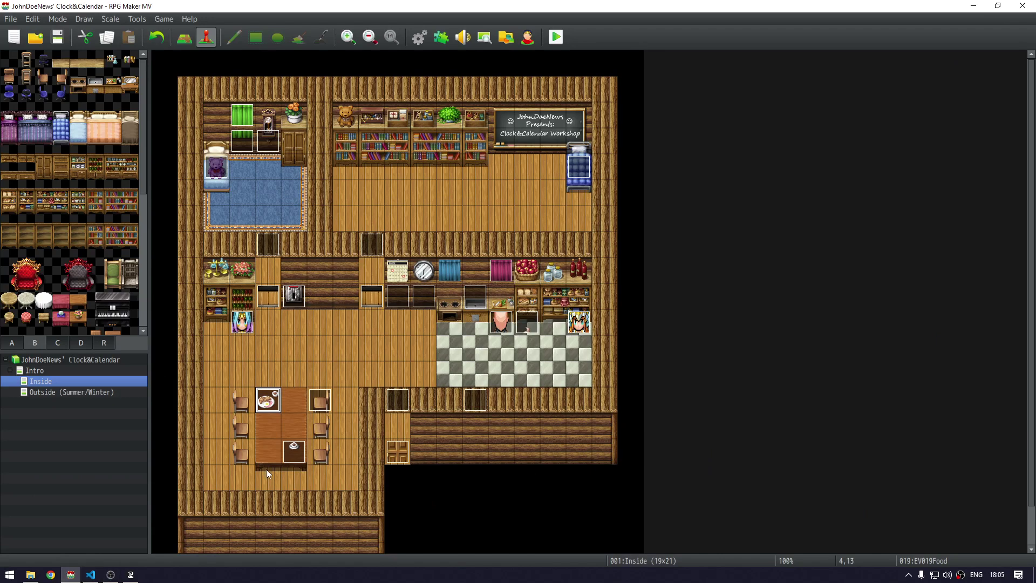
pyautogui.hotkey('alt', 'Tab')
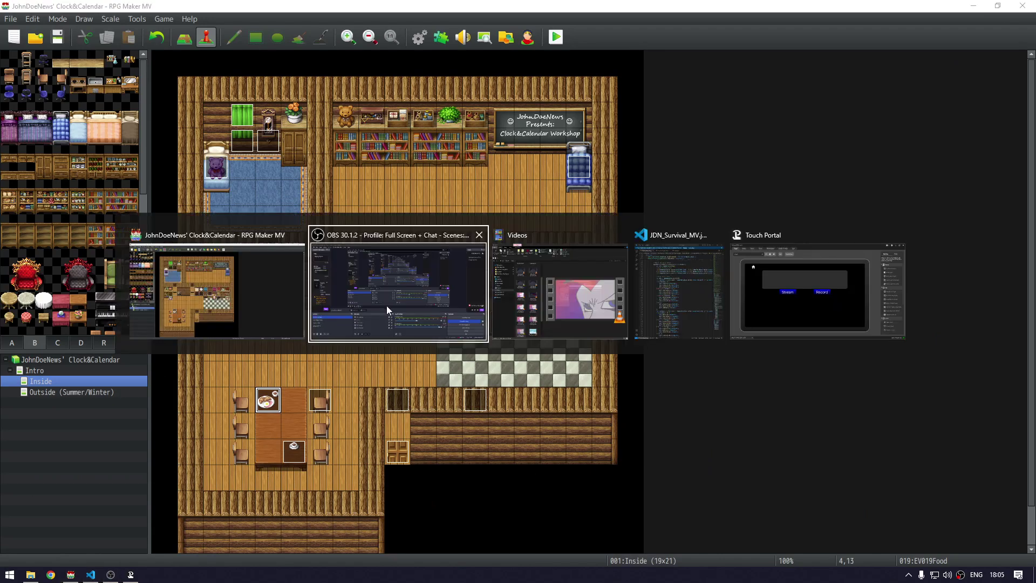
pyautogui.hotkey('alt', 'Tab')
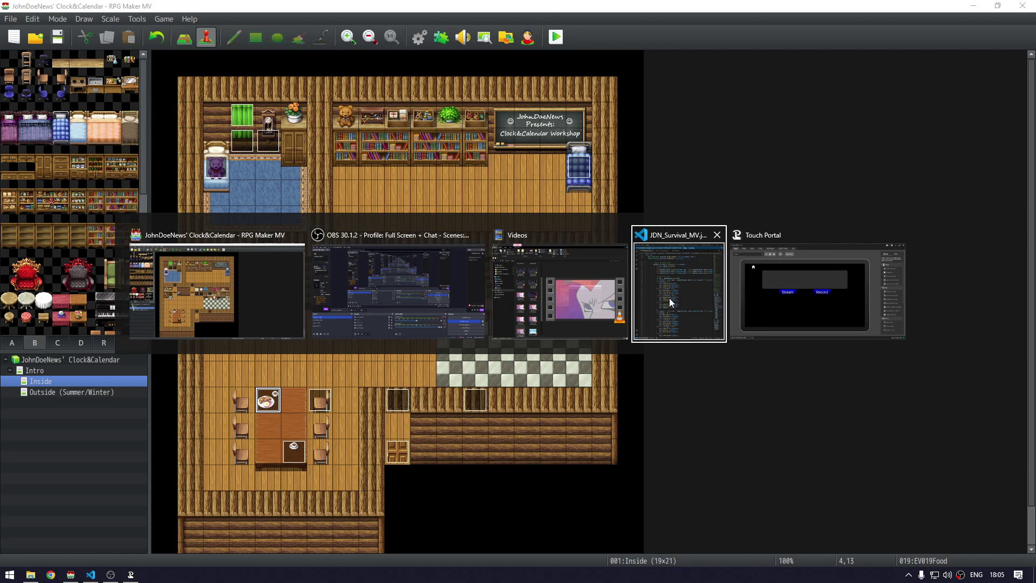
pyautogui.hotkey('alt', 'Tab')
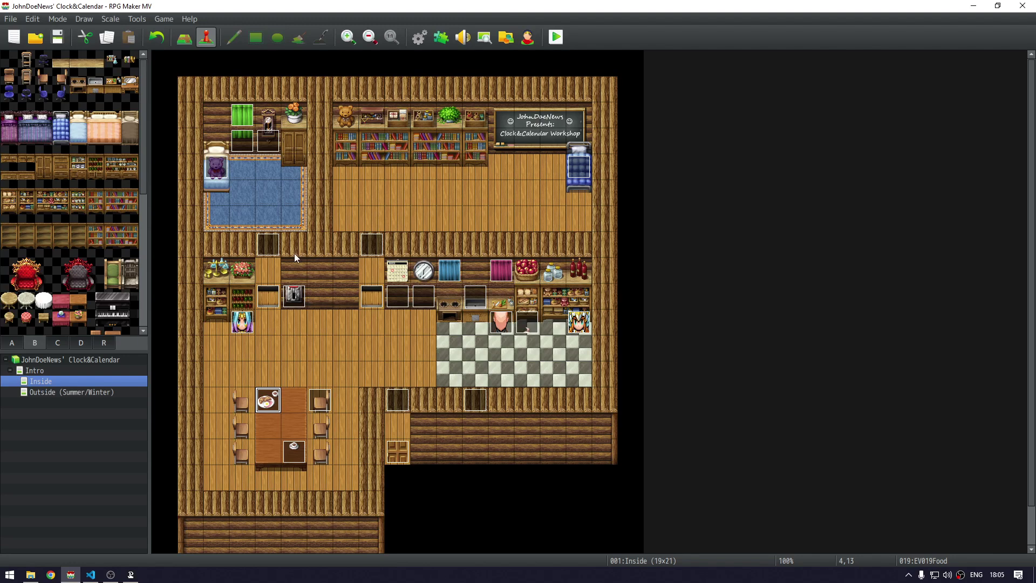
# Reopen the JDN_ClockCore_MV plugin's settings and collapse the Optional Variables group to focus on the required variables
pyautogui.press('F10')
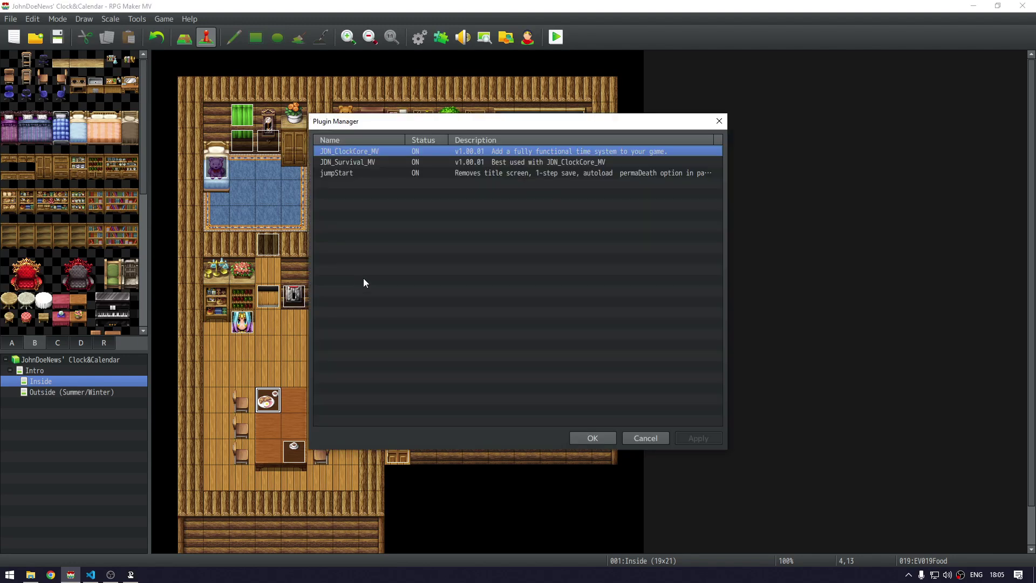
pyautogui.doubleClick(387, 150)
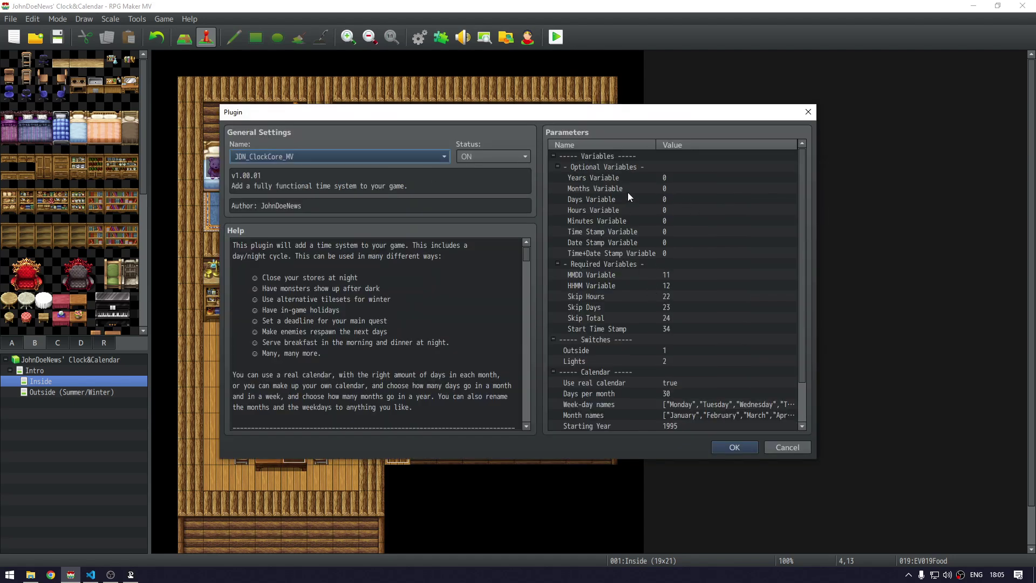
pyautogui.click(558, 166)
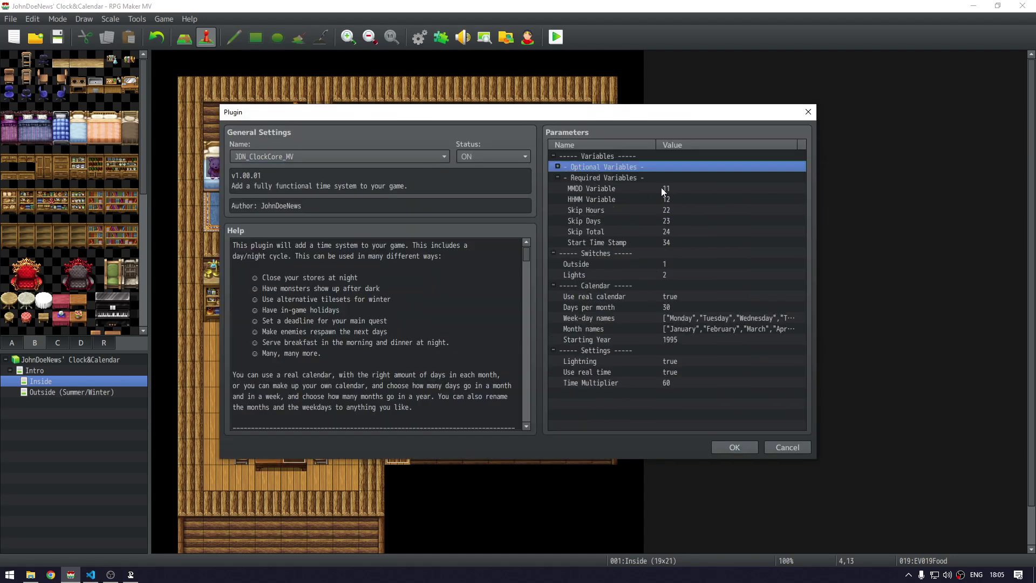
pyautogui.click(670, 176)
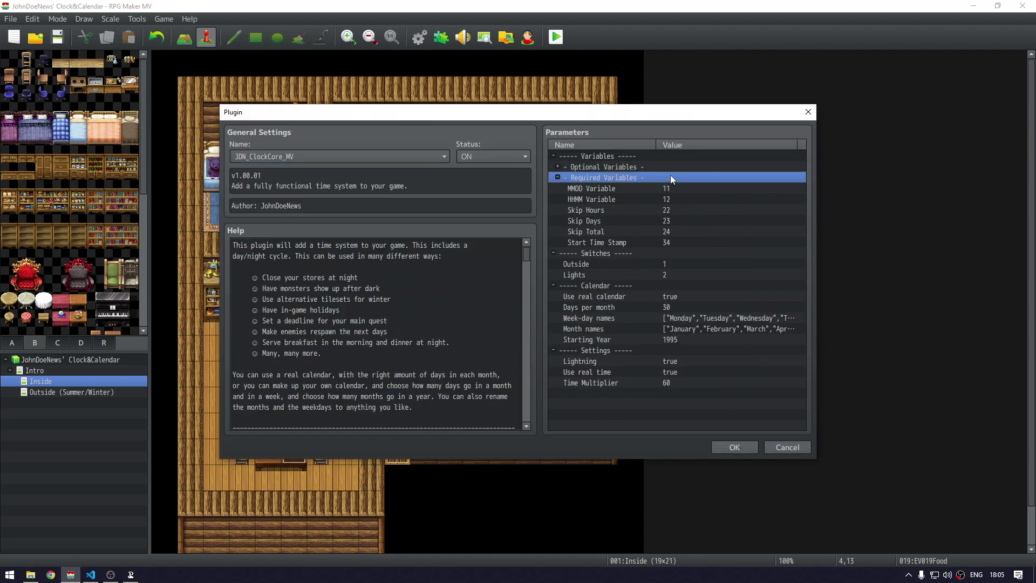
# Expand the Optional Variables group in the plugin's parameters and look over the variable assignments from Years Variable down
pyautogui.click(601, 190)
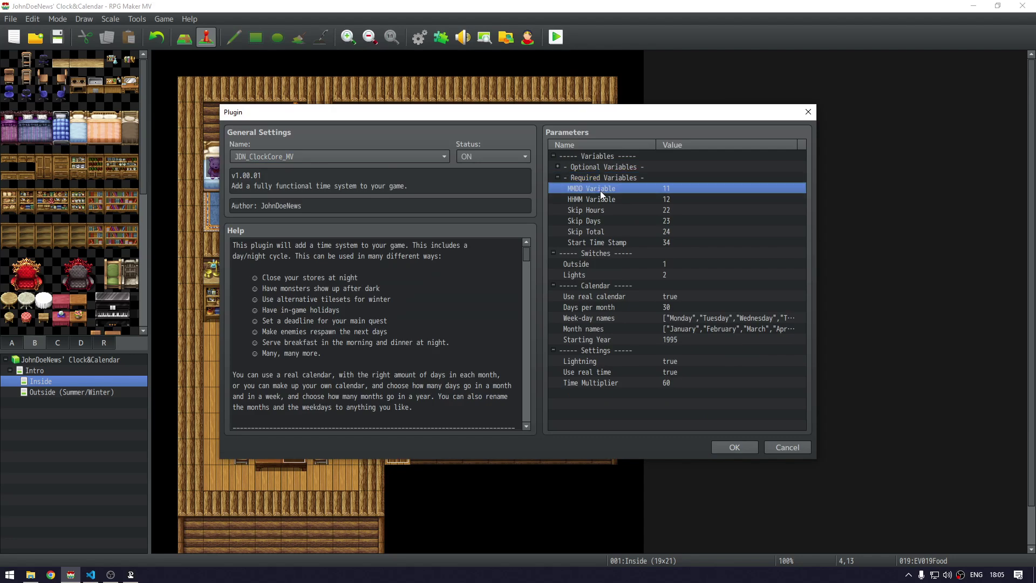
pyautogui.click(557, 166)
pyautogui.click(680, 177)
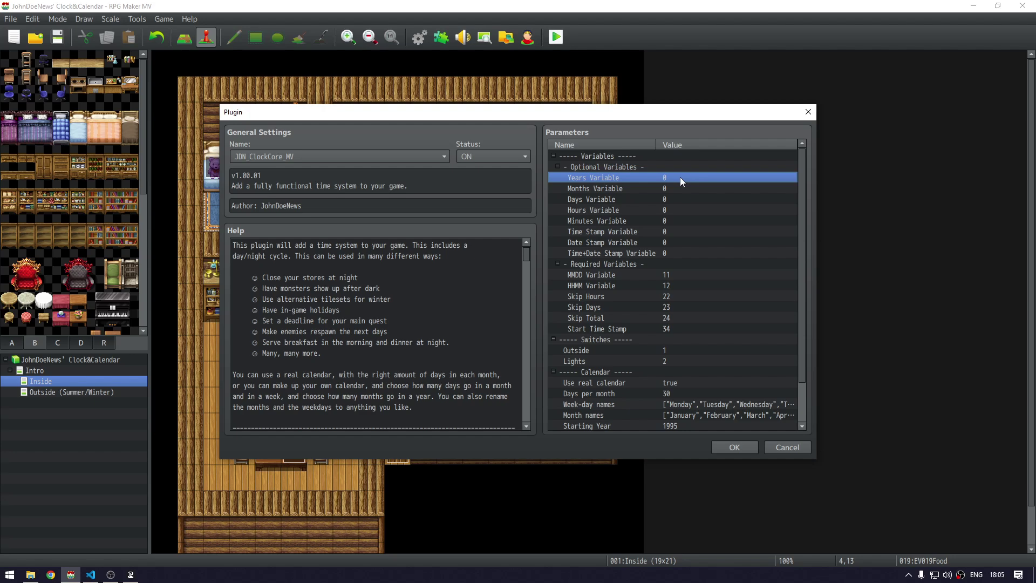
# Close the plugin dialogs and reopen the Clock&Calendar project without saving the changes
pyautogui.press('Escape')
pyautogui.press('Escape')
pyautogui.click(39, 42)
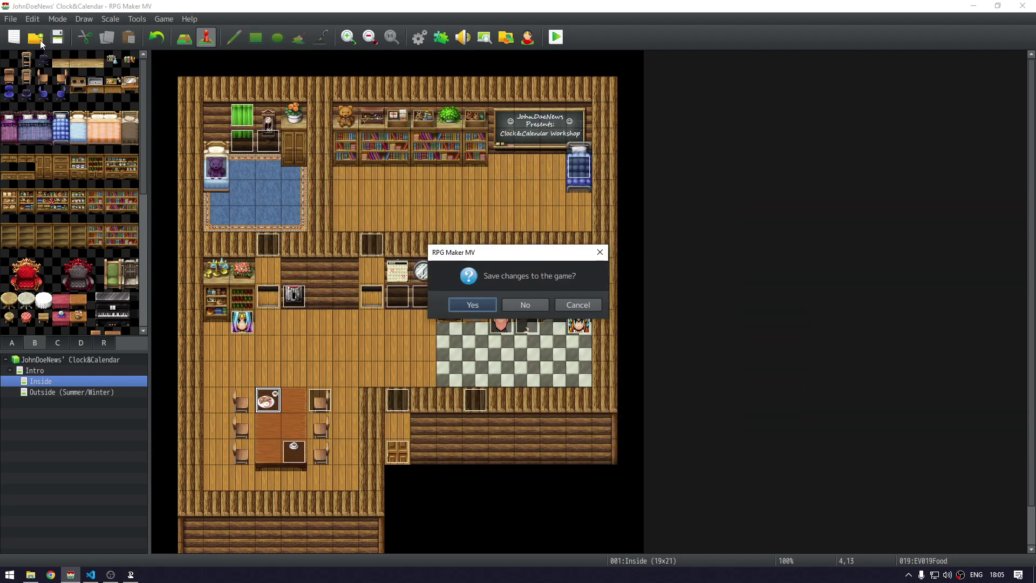
pyautogui.click(517, 306)
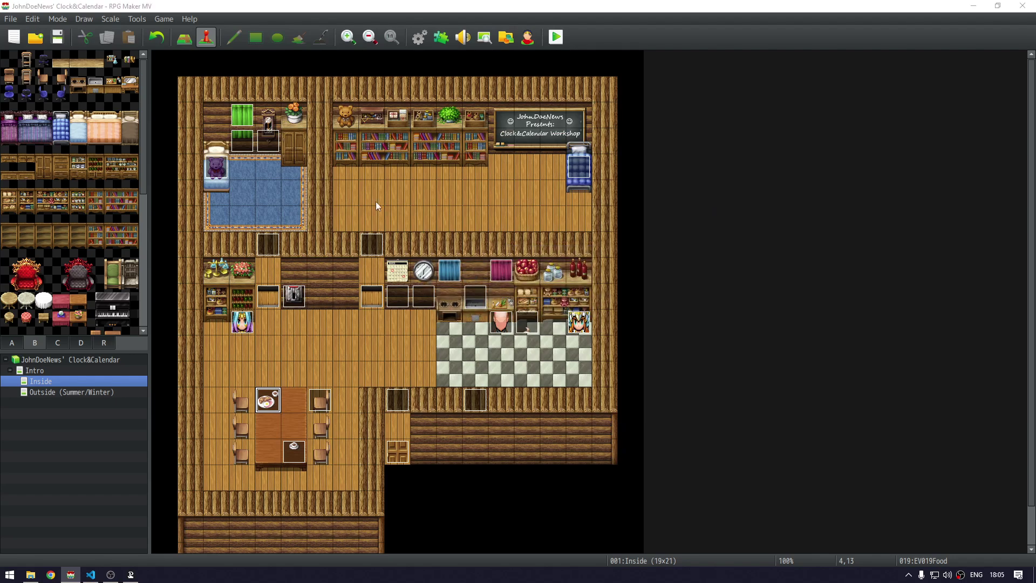
pyautogui.doubleClick(222, 168)
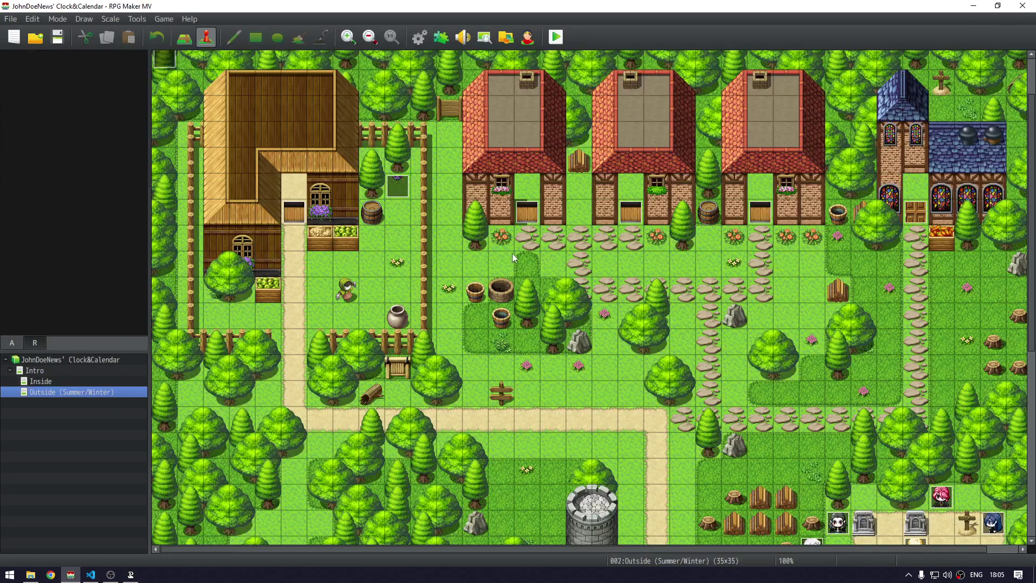
# Open the JDN_ClockCore_MV plugin's settings and read the description of the required MMDD Variable
pyautogui.press('F10')
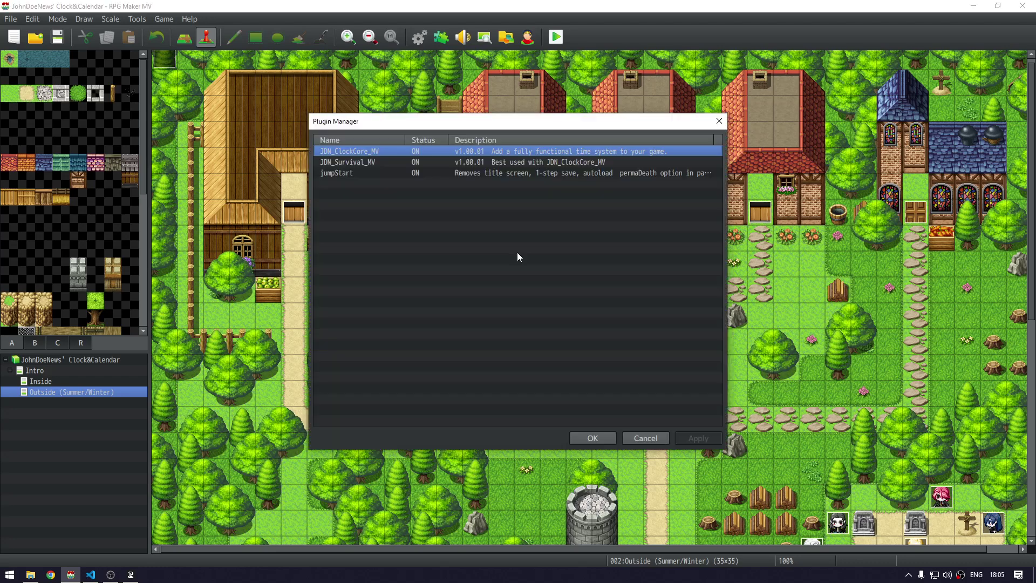
pyautogui.doubleClick(381, 152)
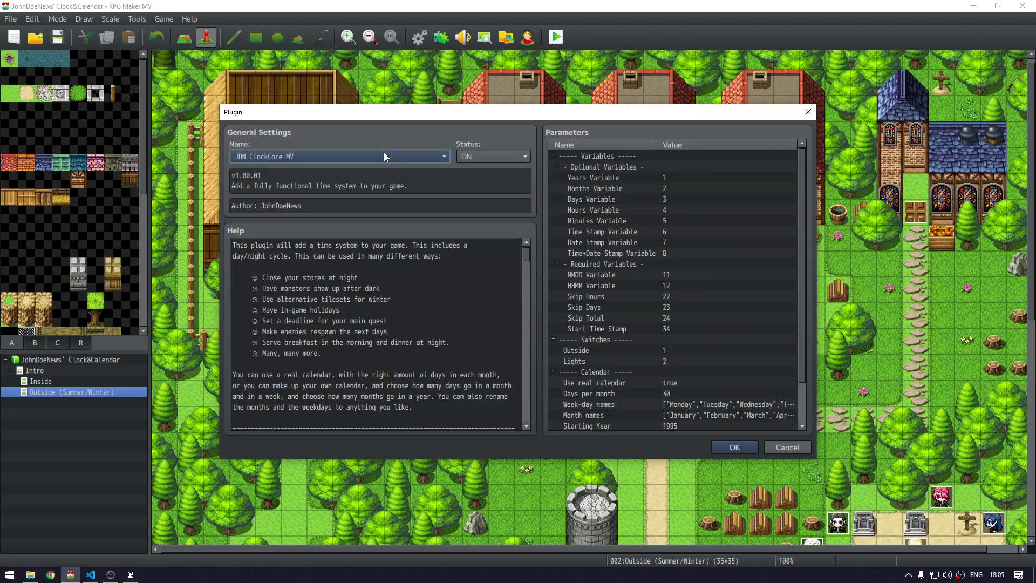
pyautogui.click(616, 275)
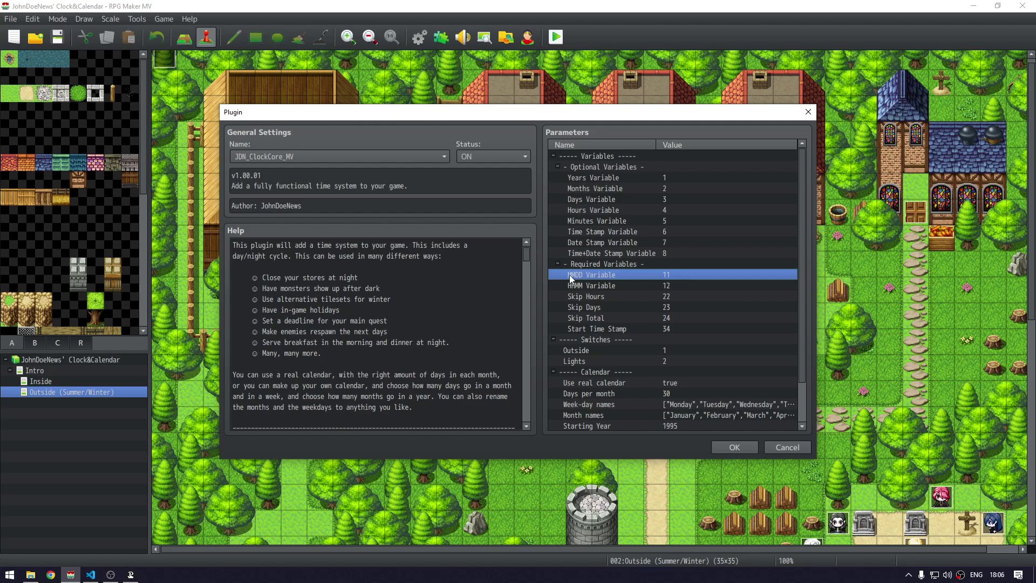
pyautogui.doubleClick(599, 277)
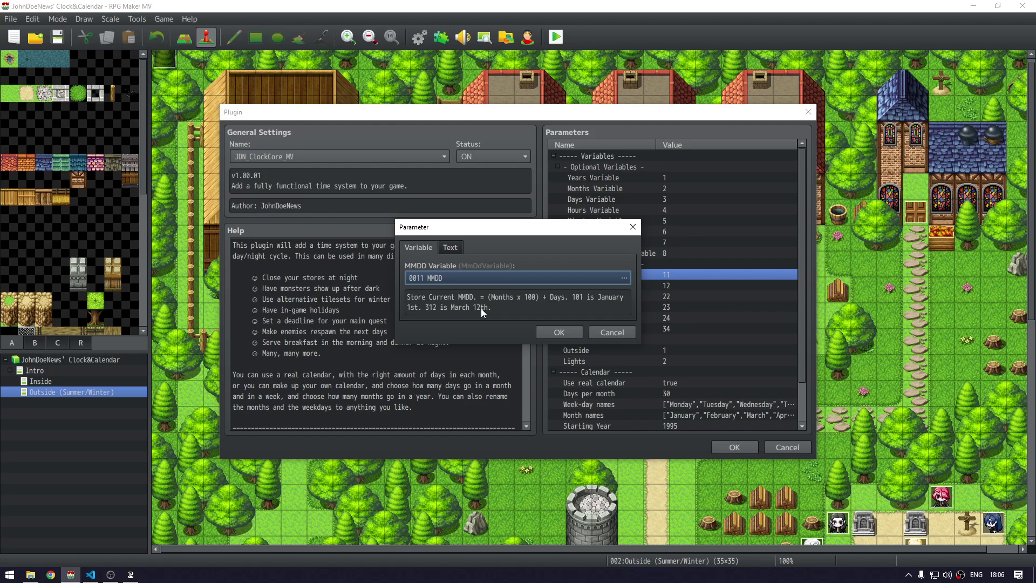
pyautogui.click(557, 333)
# Read the description of the HHMM Variable parameter, and close the plugin settings and Plugin Manager
pyautogui.click(675, 286)
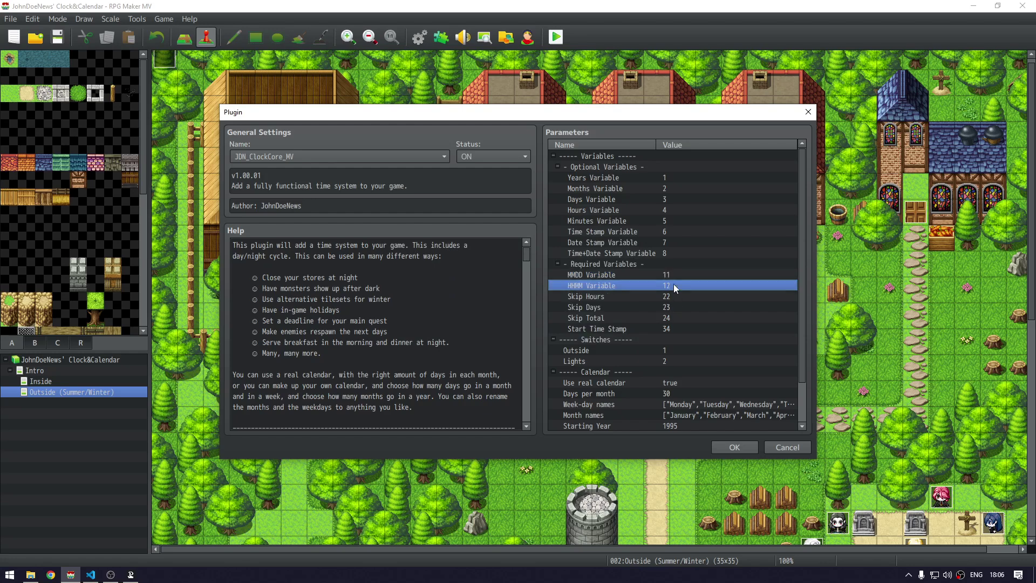
pyautogui.doubleClick(594, 285)
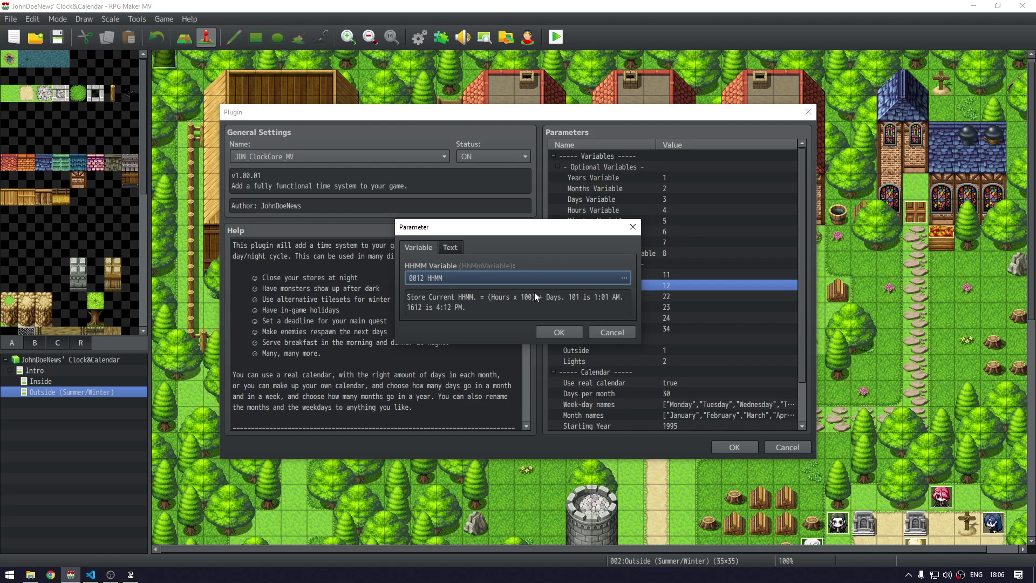
pyautogui.click(568, 330)
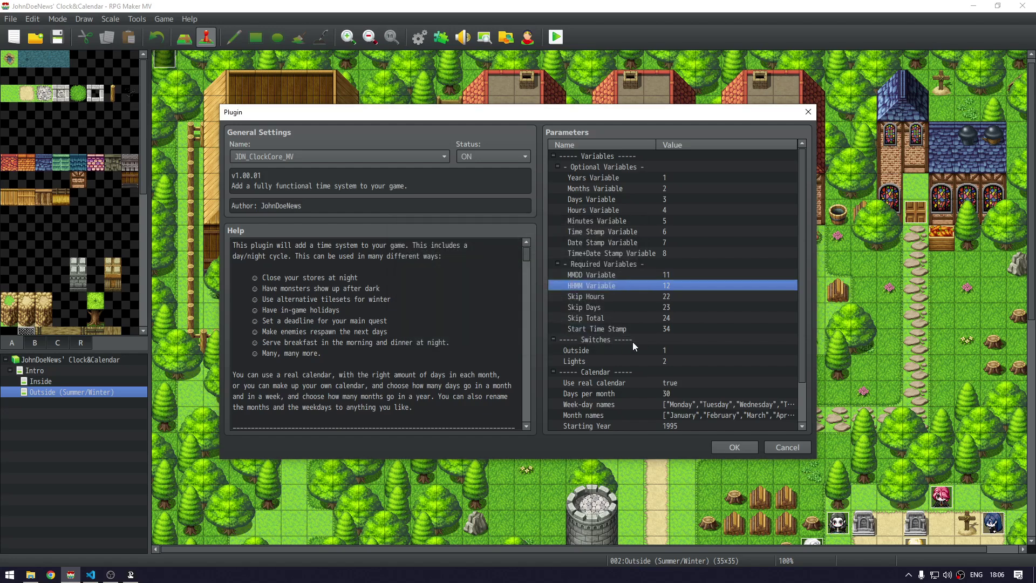
pyautogui.press('Escape')
pyautogui.press('Escape')
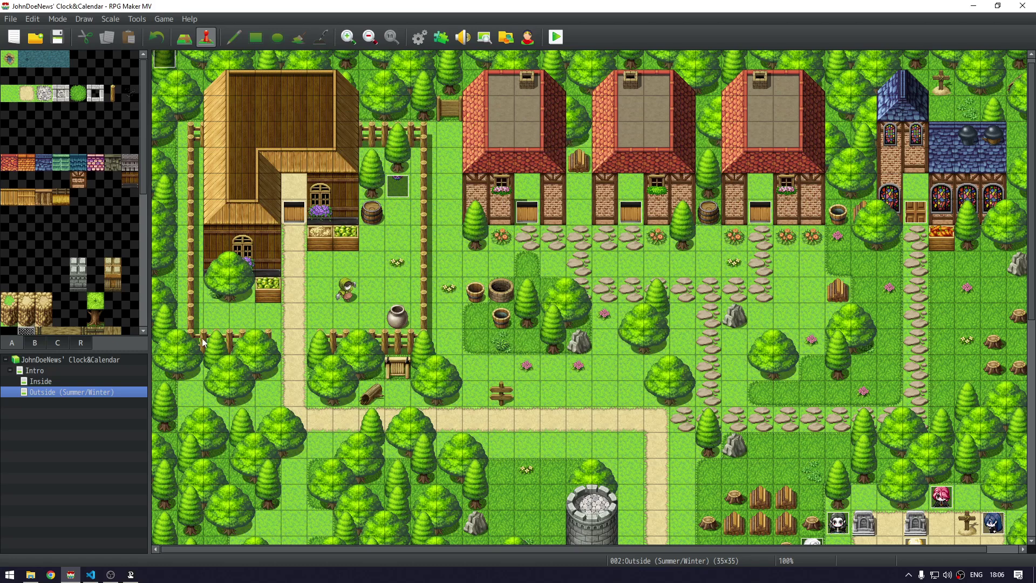
# Open the Christmas angel event in the Inside map's kitchen and examine page 1's text, image and MMDD condition
pyautogui.click(40, 381)
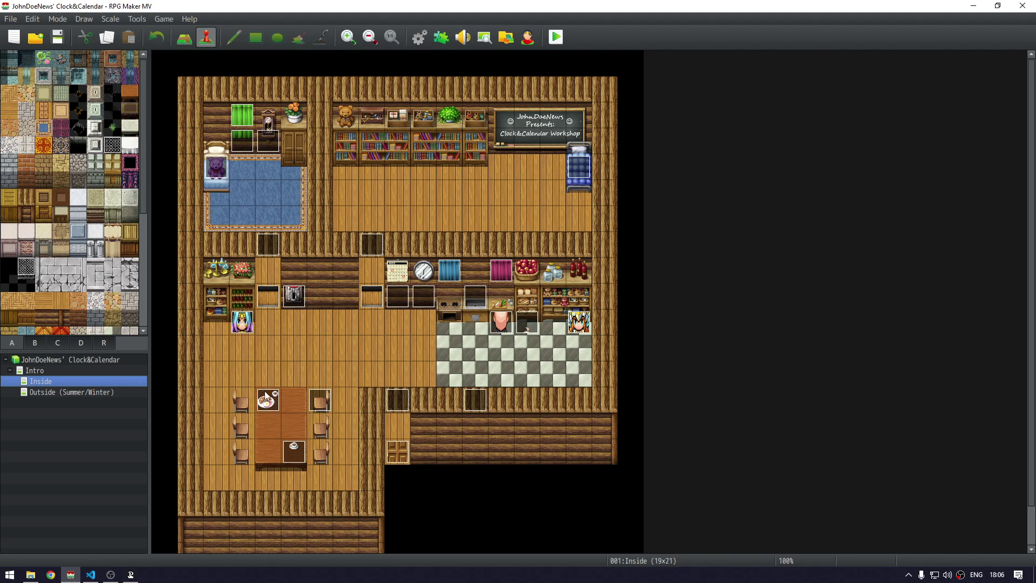
pyautogui.doubleClick(582, 324)
pyautogui.click(507, 171)
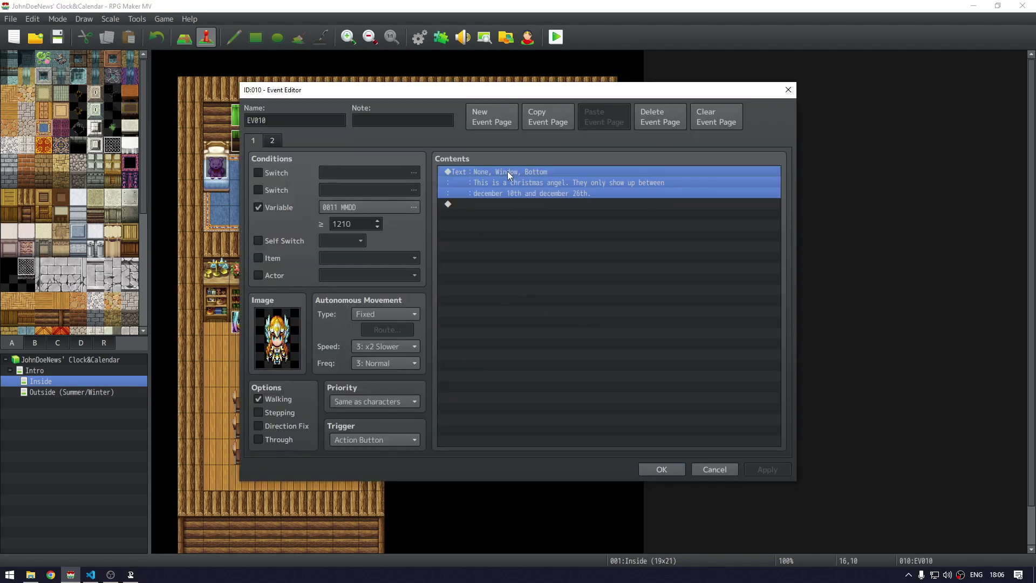
pyautogui.doubleClick(276, 338)
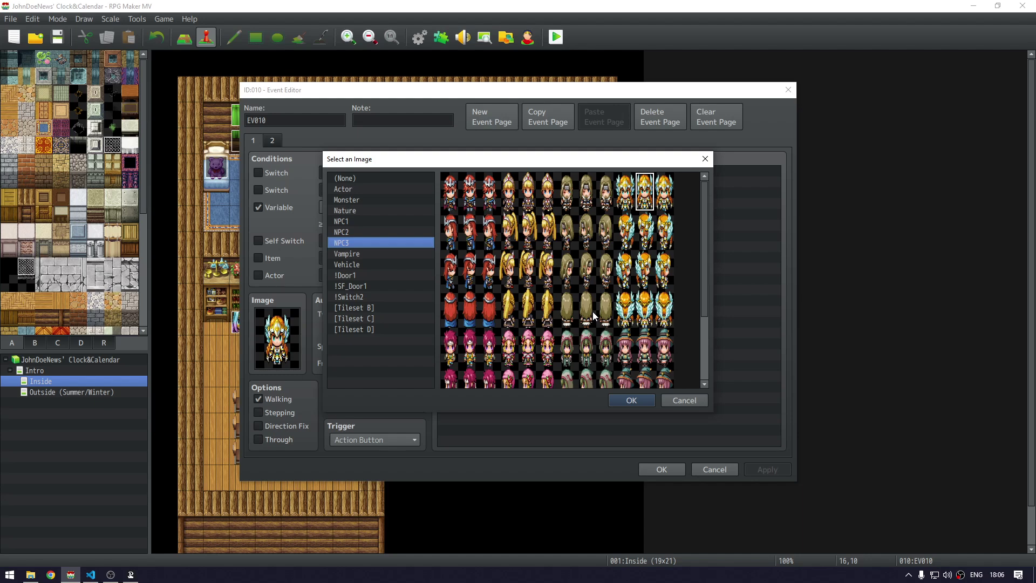
pyautogui.press('Escape')
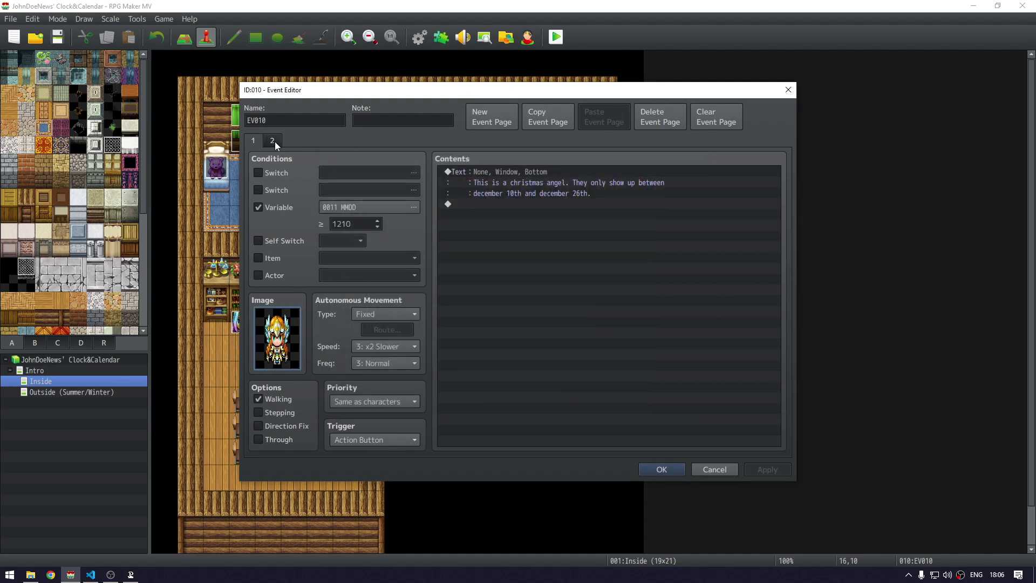
pyautogui.click(522, 172)
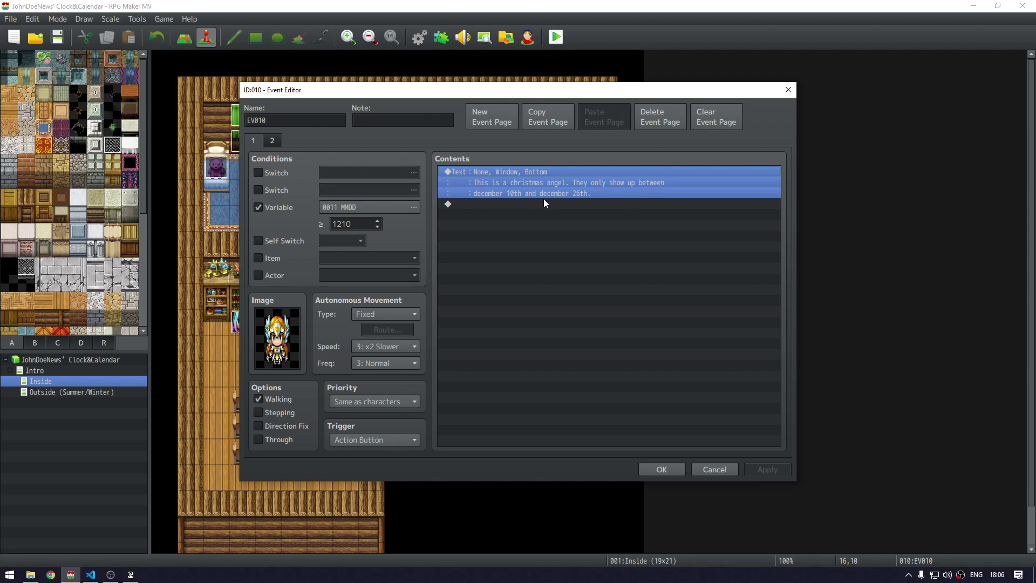
pyautogui.doubleClick(361, 224)
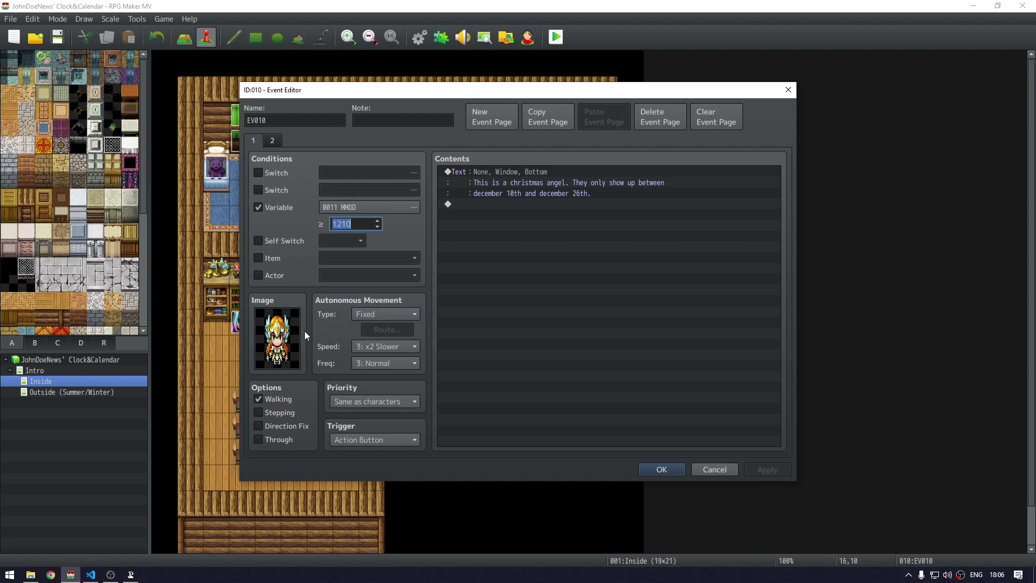
# Examine the MMDD condition on the angel event's page 2 and close the event
pyautogui.click(273, 141)
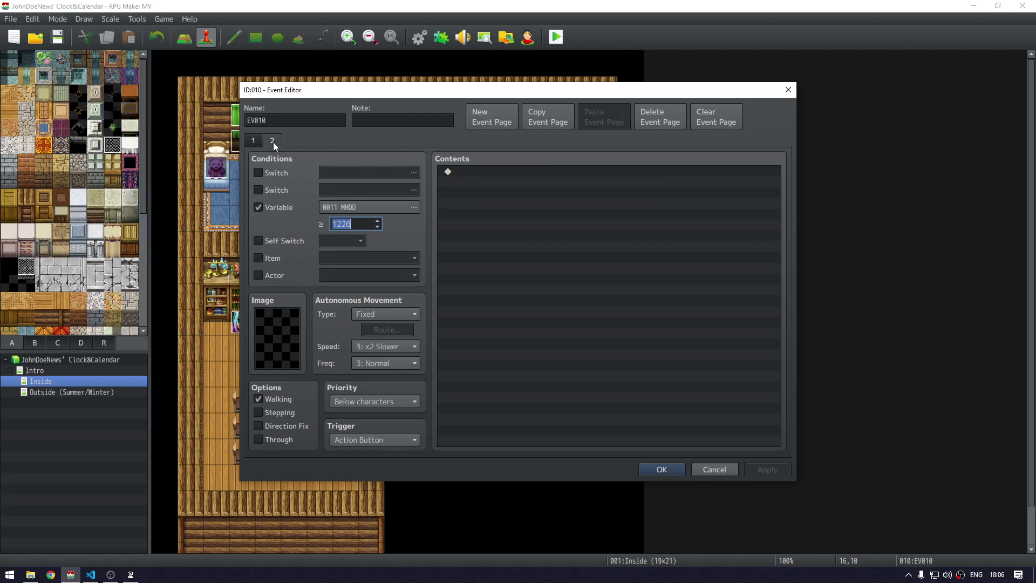
pyautogui.click(365, 226)
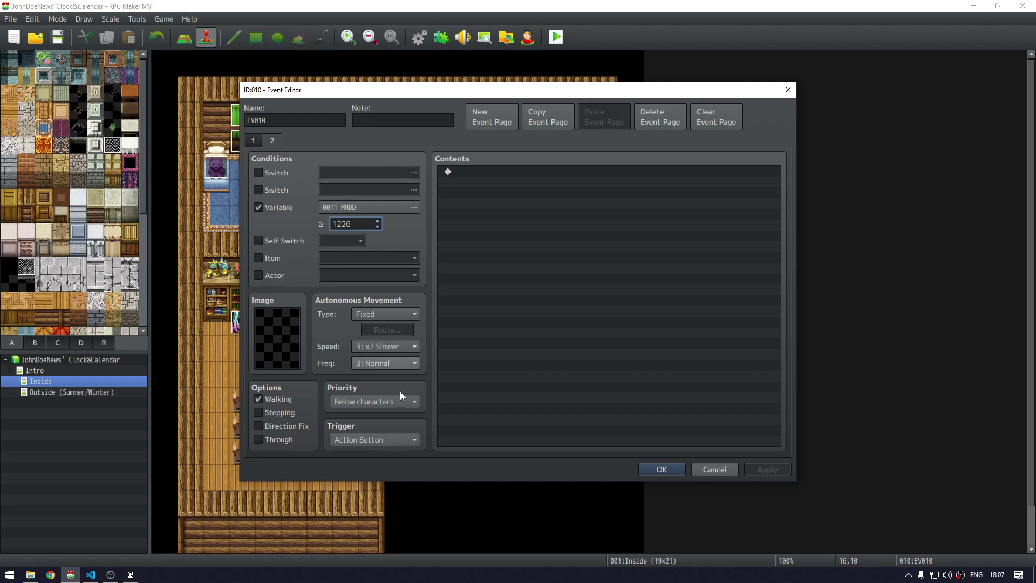
pyautogui.click(662, 473)
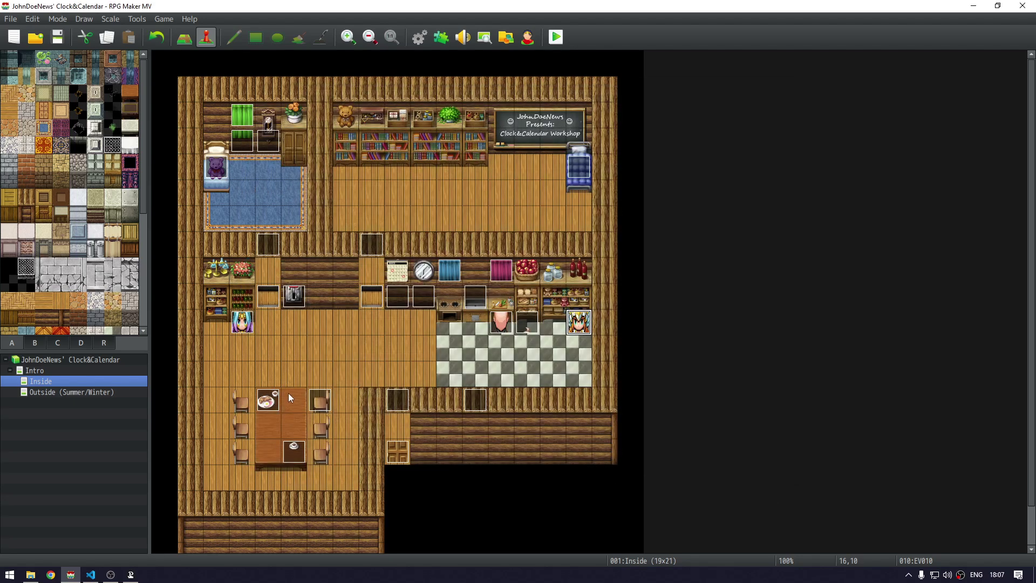
# Open the Valentine's Day event on the Inside map, compare the MMDD conditions on its two pages, and close it
pyautogui.click(248, 327)
pyautogui.doubleClick(247, 326)
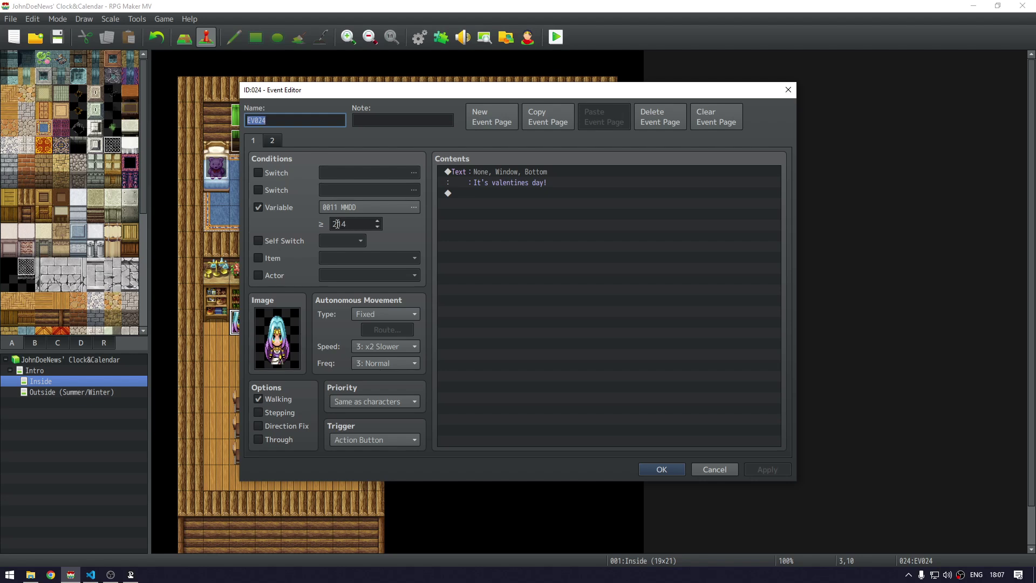
pyautogui.click(273, 142)
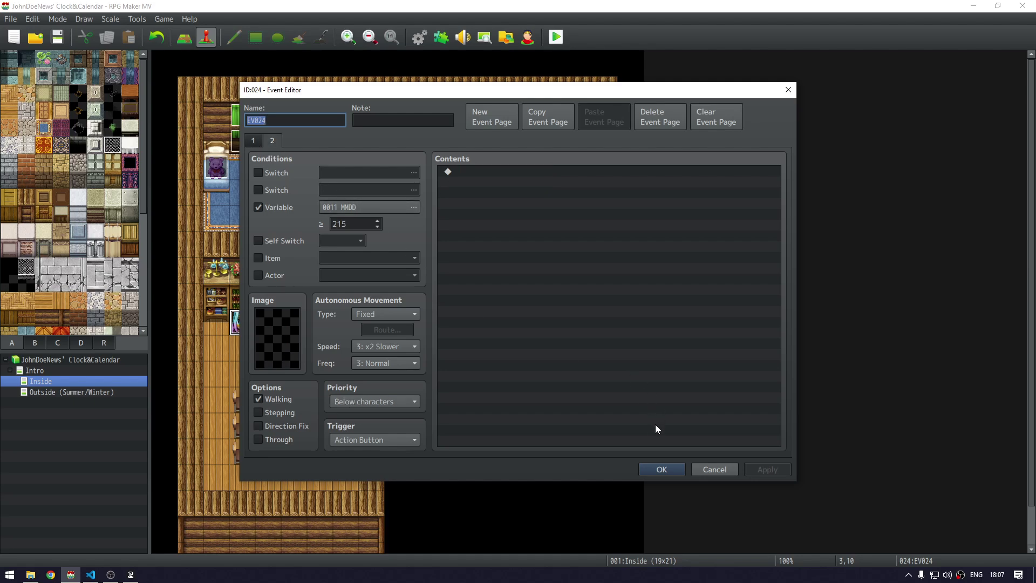
pyautogui.click(255, 140)
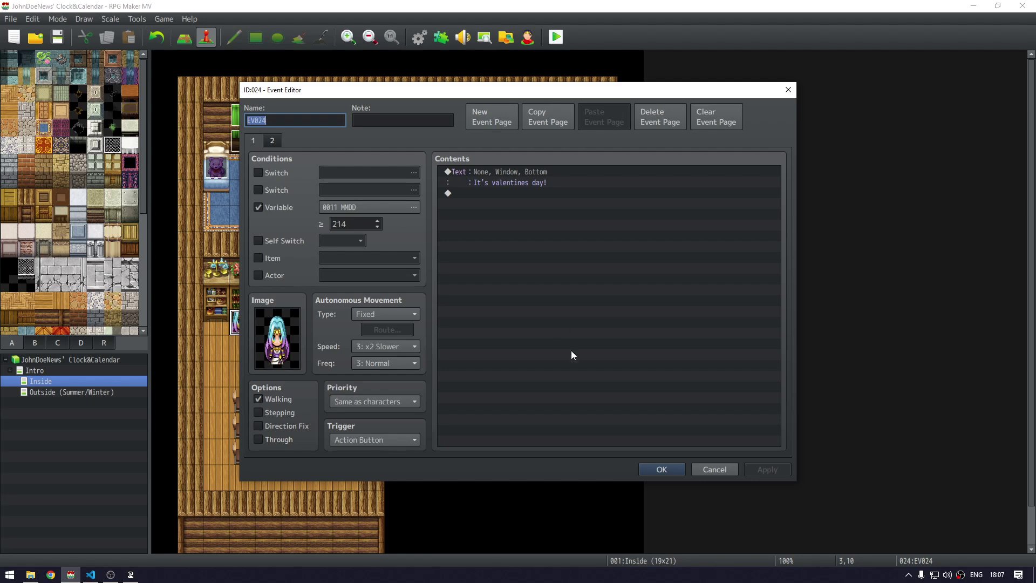
pyautogui.click(662, 468)
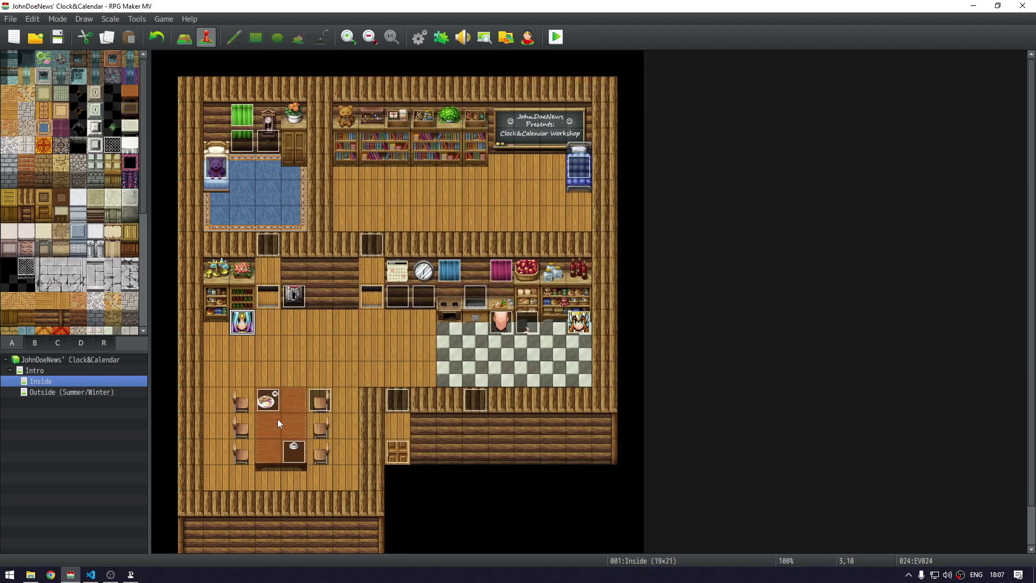
# Open the season event in the Outside (Summer/Winter) map's corner, examine page 1's MMDD condition and Change Tileset command, and close it
pyautogui.click(73, 391)
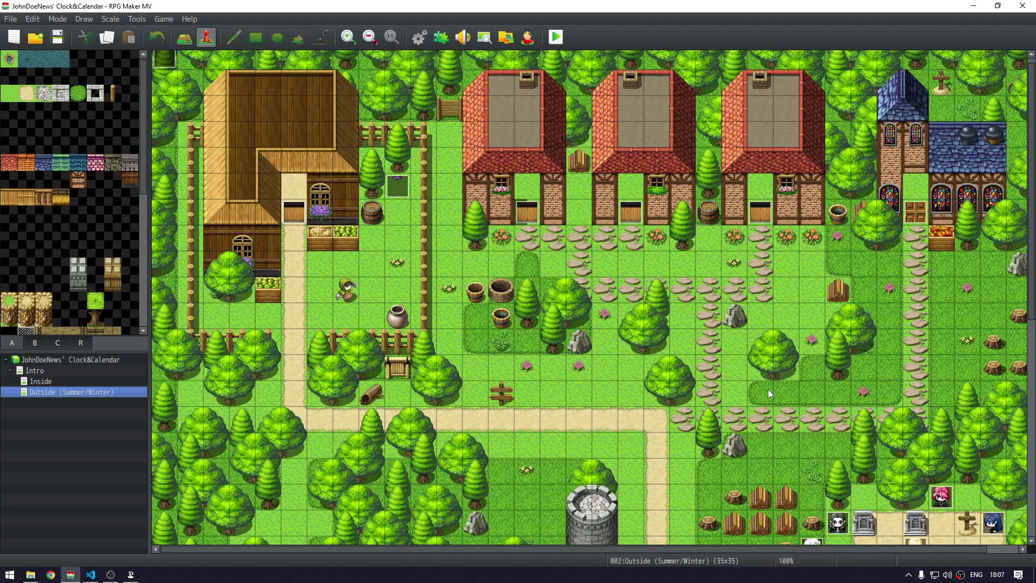
pyautogui.scroll(1, 464, 248)
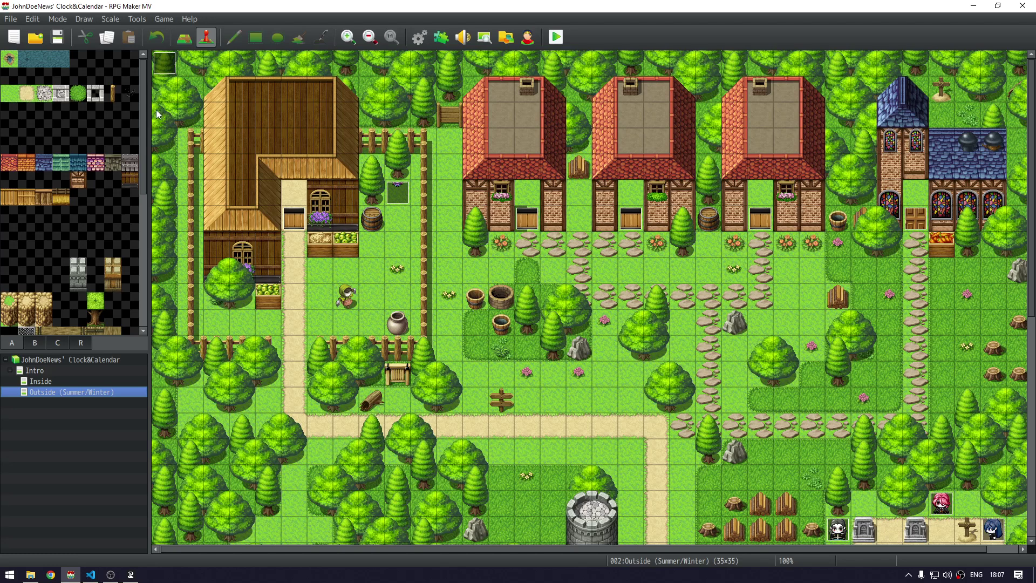
pyautogui.doubleClick(160, 63)
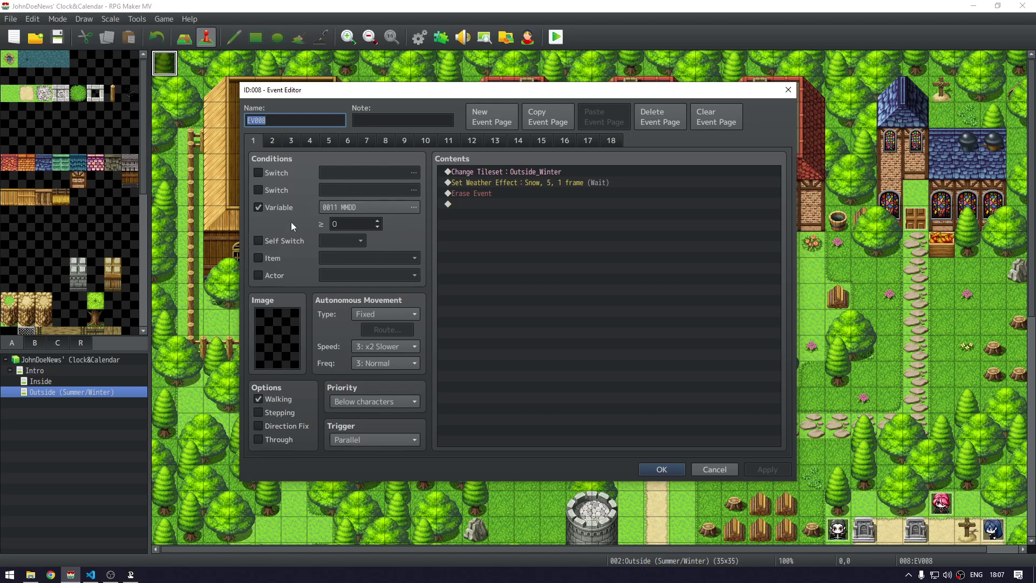
pyautogui.click(533, 173)
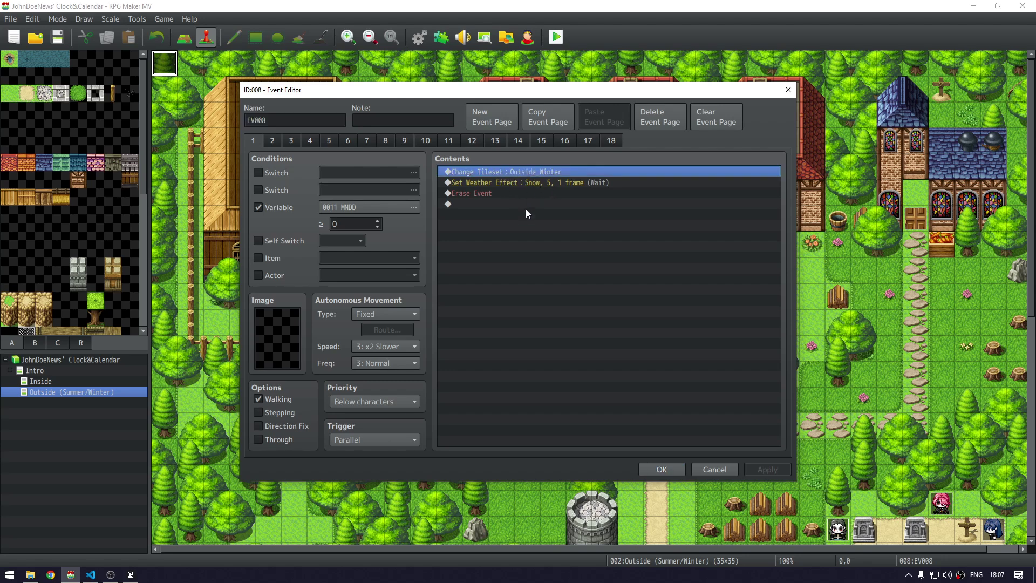
pyautogui.click(666, 468)
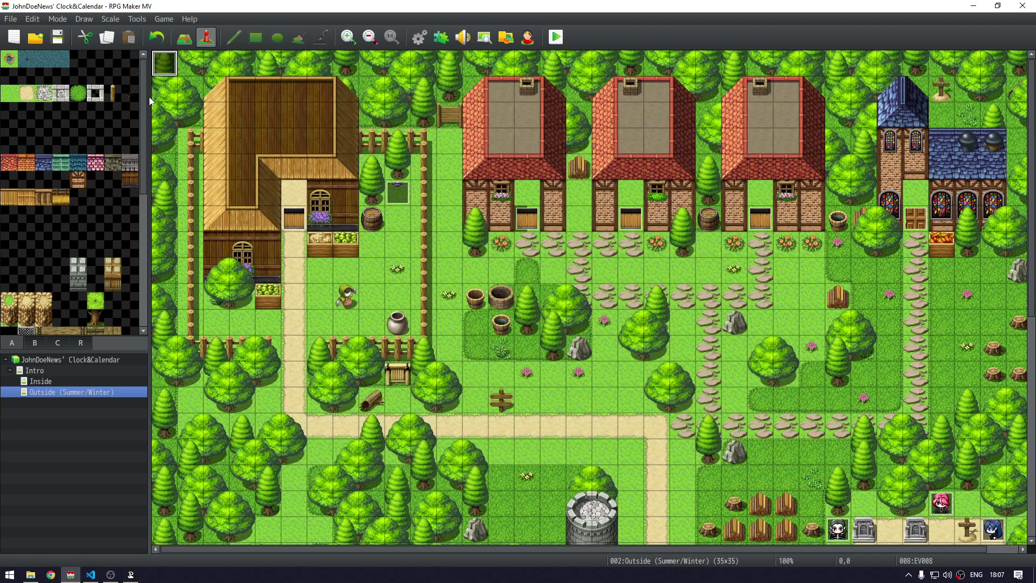
# Open the season event in the Outside map's corner and examine the MMDD conditions, tileset and weather commands on pages 1 to 5
pyautogui.doubleClick(171, 69)
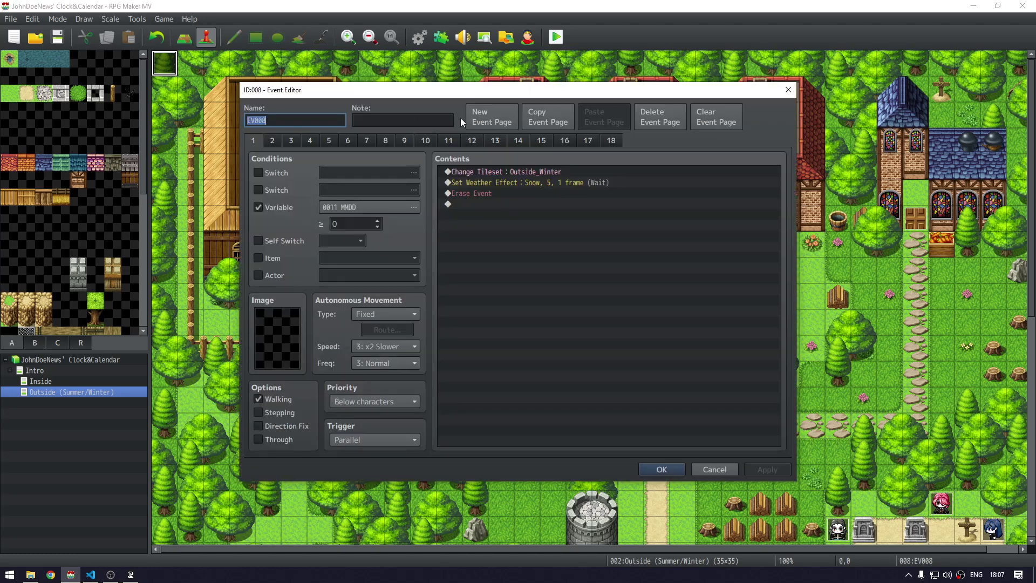
pyautogui.click(542, 183)
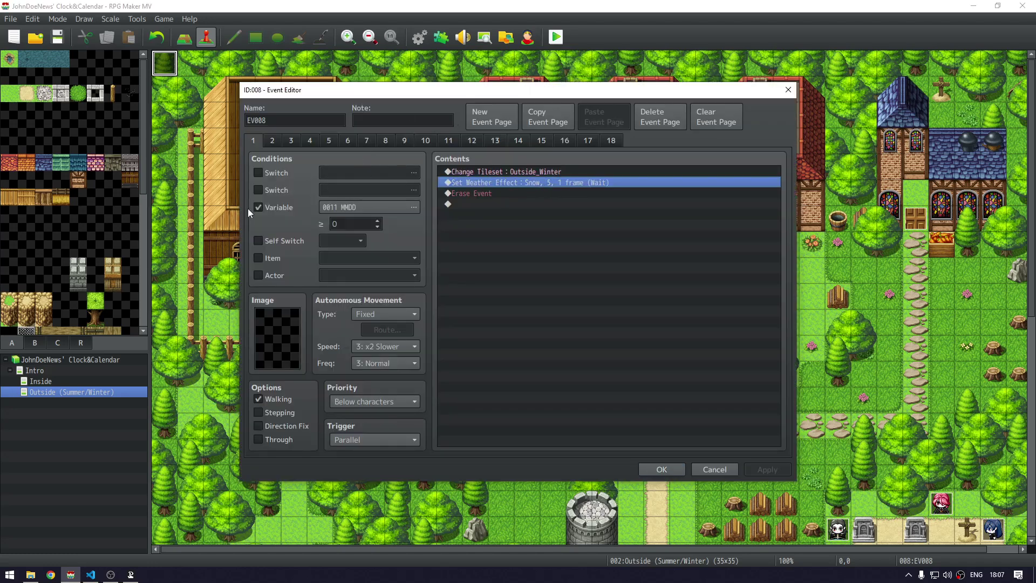
pyautogui.click(551, 172)
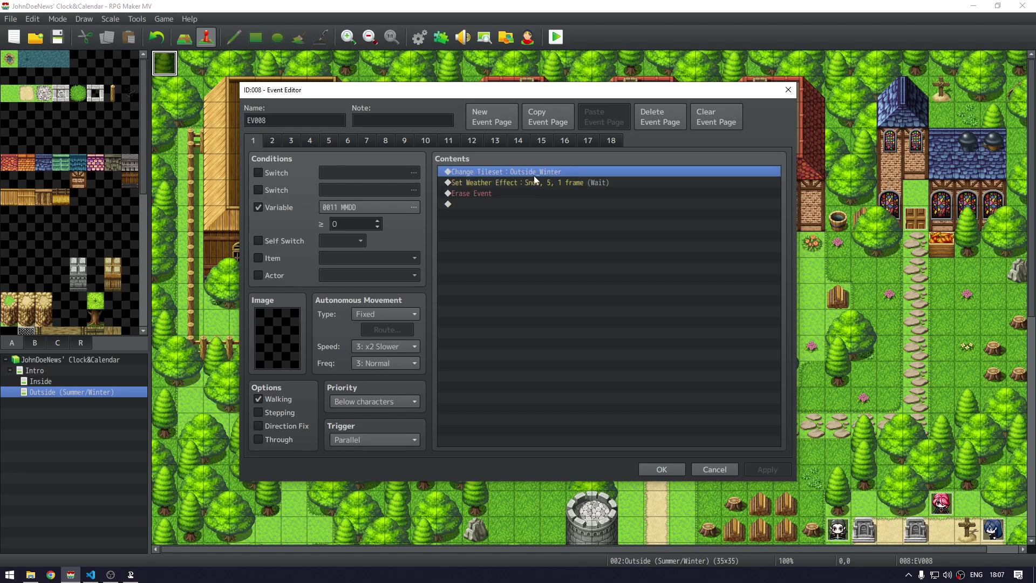
pyautogui.click(273, 139)
pyautogui.click(292, 139)
pyautogui.click(310, 141)
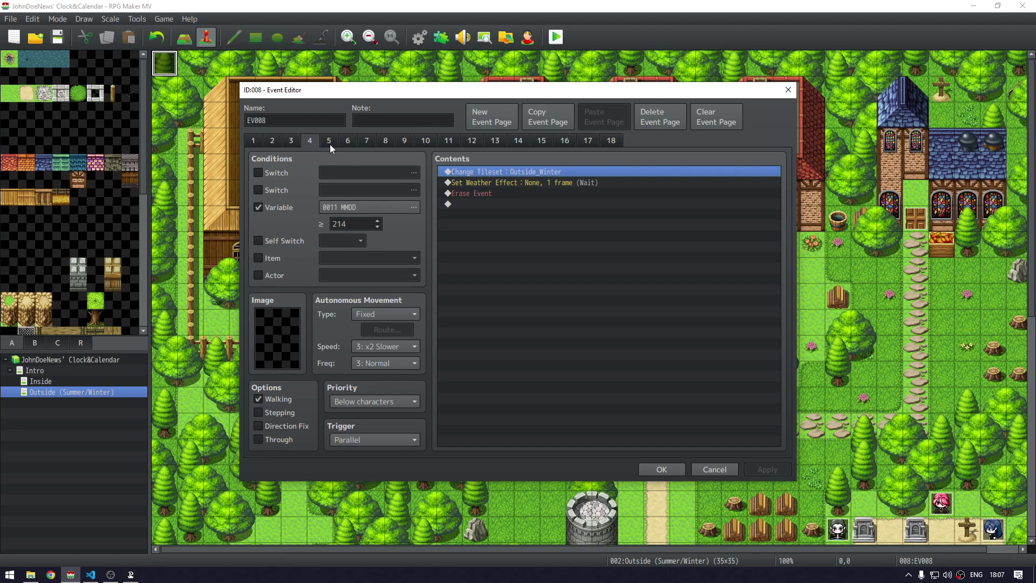
pyautogui.click(331, 147)
# Examine page 6's MMDD condition and its Change Tileset and Set Weather Effect commands
pyautogui.click(347, 140)
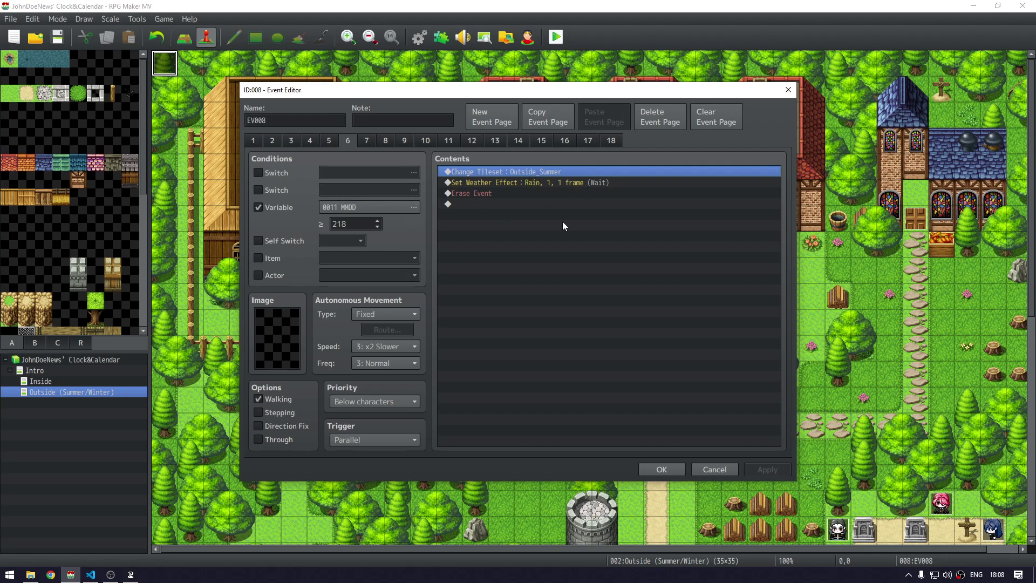
pyautogui.click(519, 184)
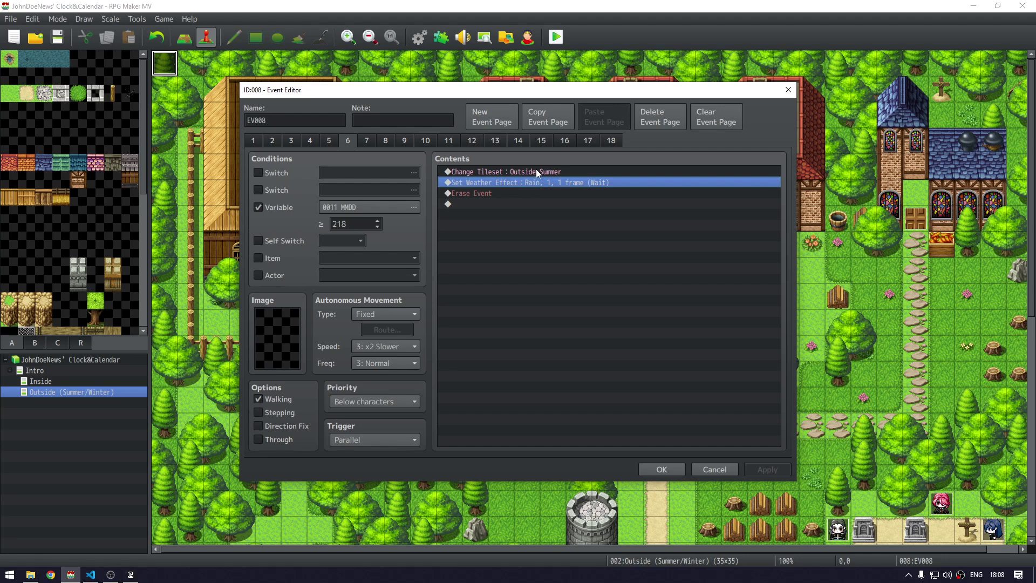
pyautogui.click(584, 171)
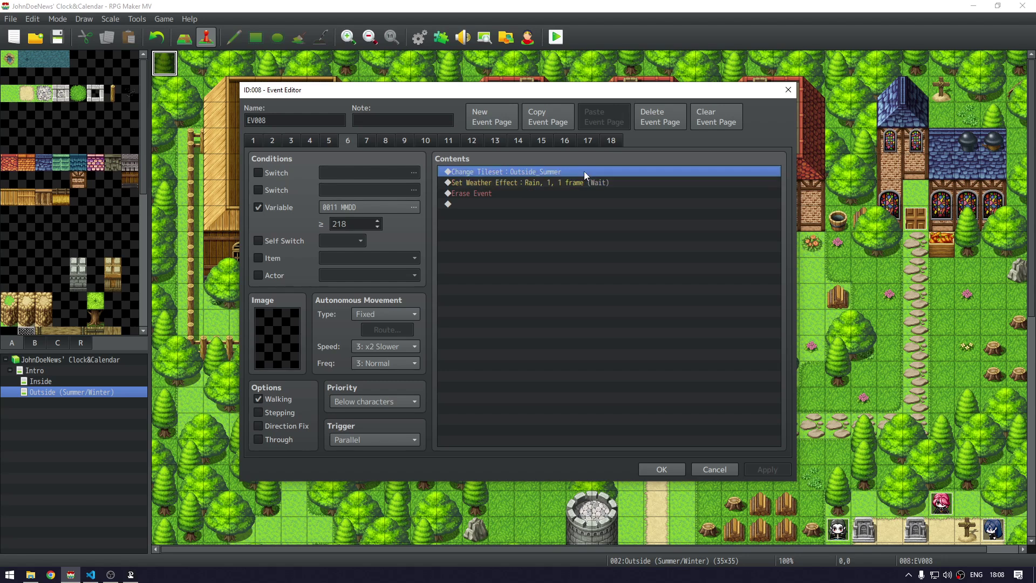
pyautogui.doubleClick(533, 173)
pyautogui.press('Escape')
pyautogui.click(565, 184)
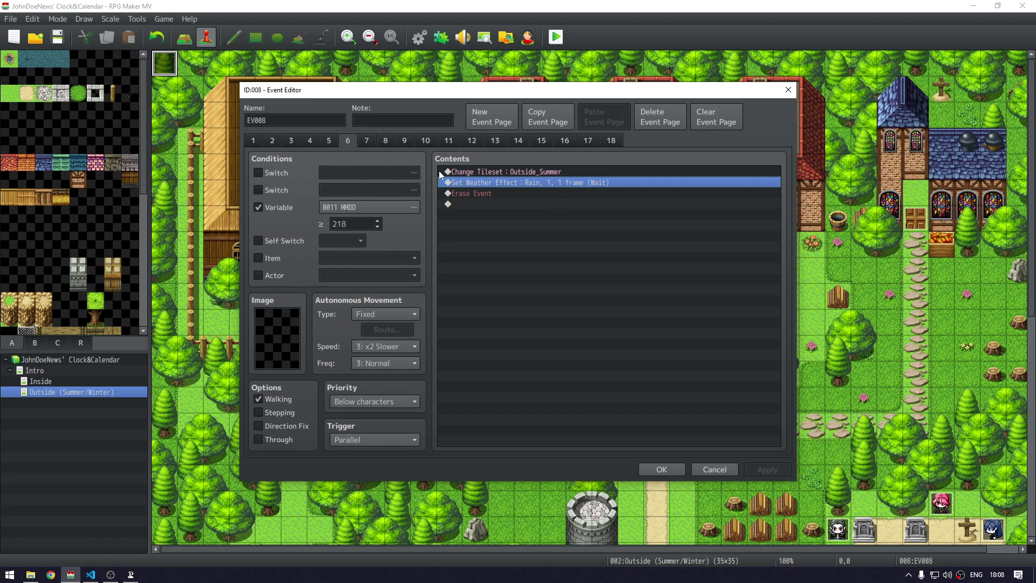
# Set page 7's MMDD condition to 301 and check that page's tileset and weather commands
pyautogui.click(371, 139)
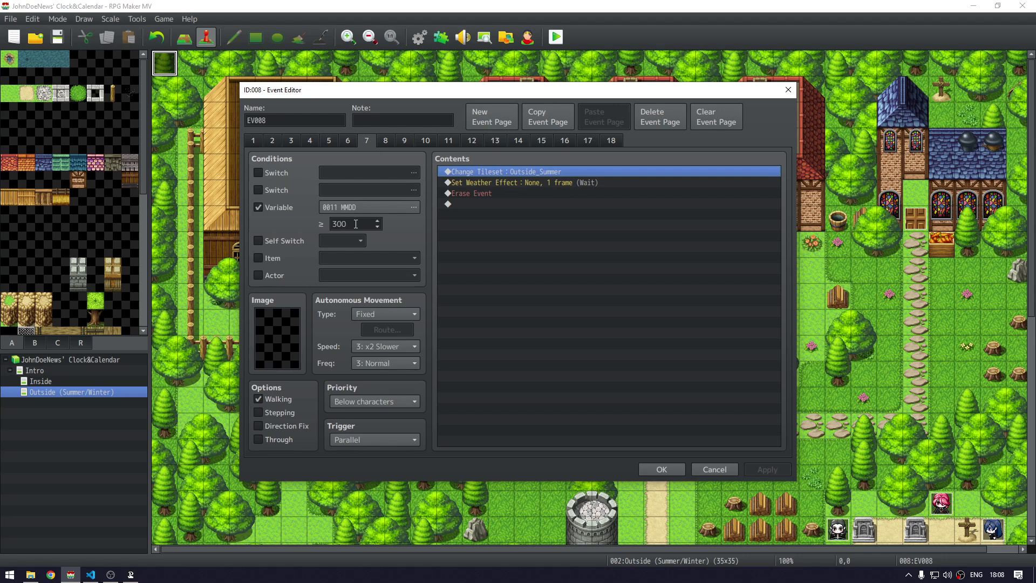
pyautogui.doubleClick(355, 224)
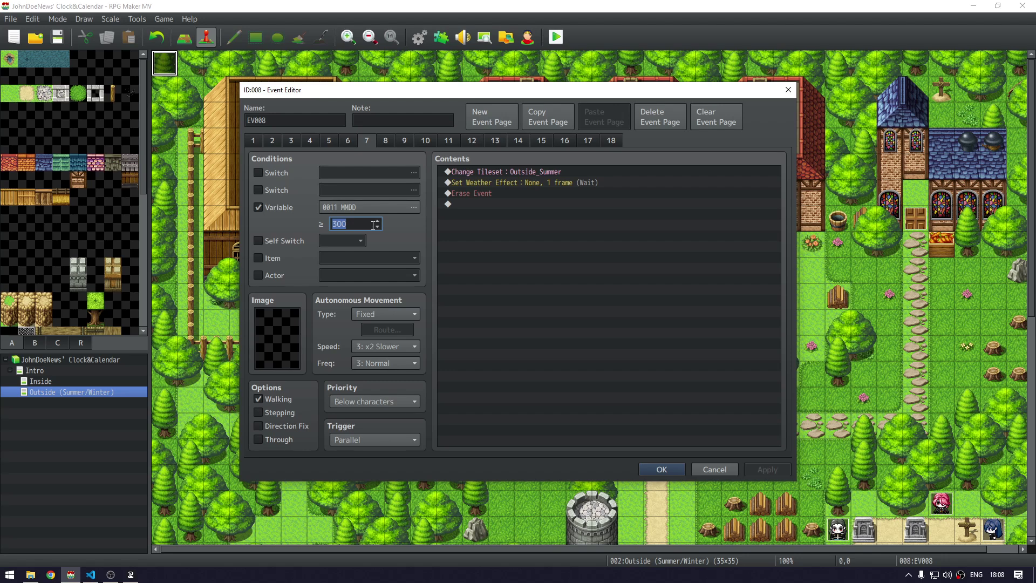
pyautogui.click(369, 225)
pyautogui.press('Up')
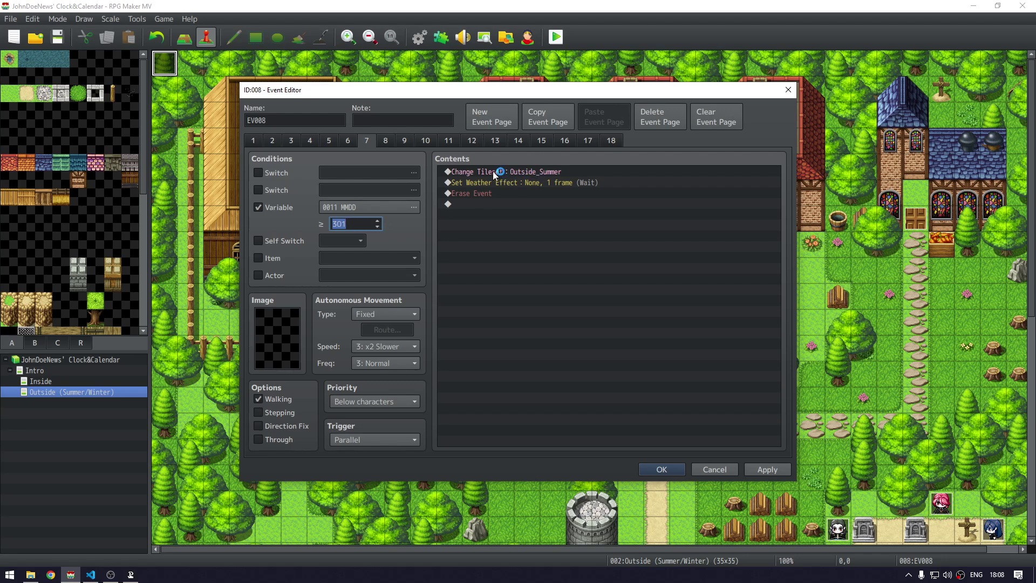
pyautogui.press('Down')
pyautogui.click(520, 172)
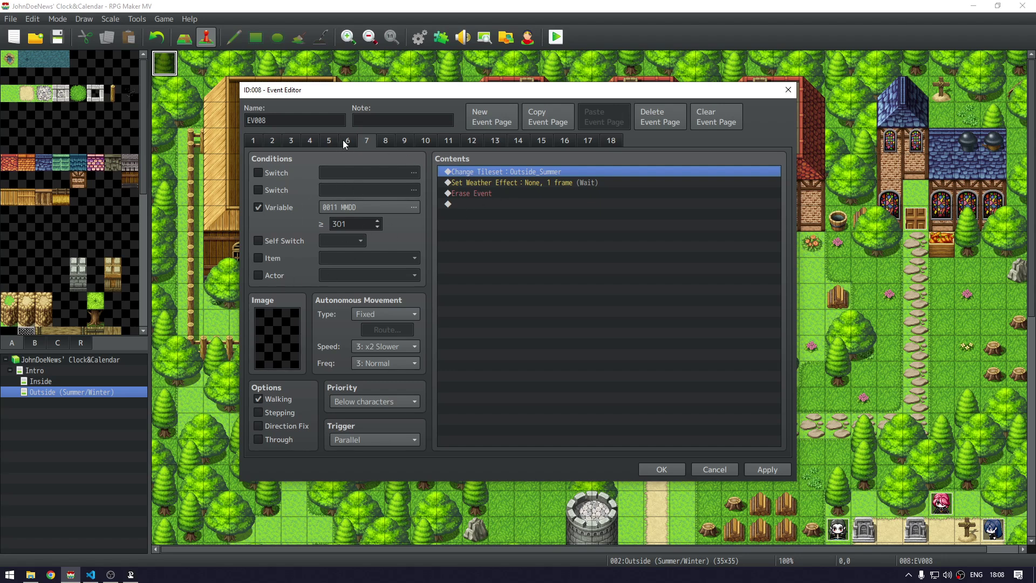
pyautogui.click(519, 184)
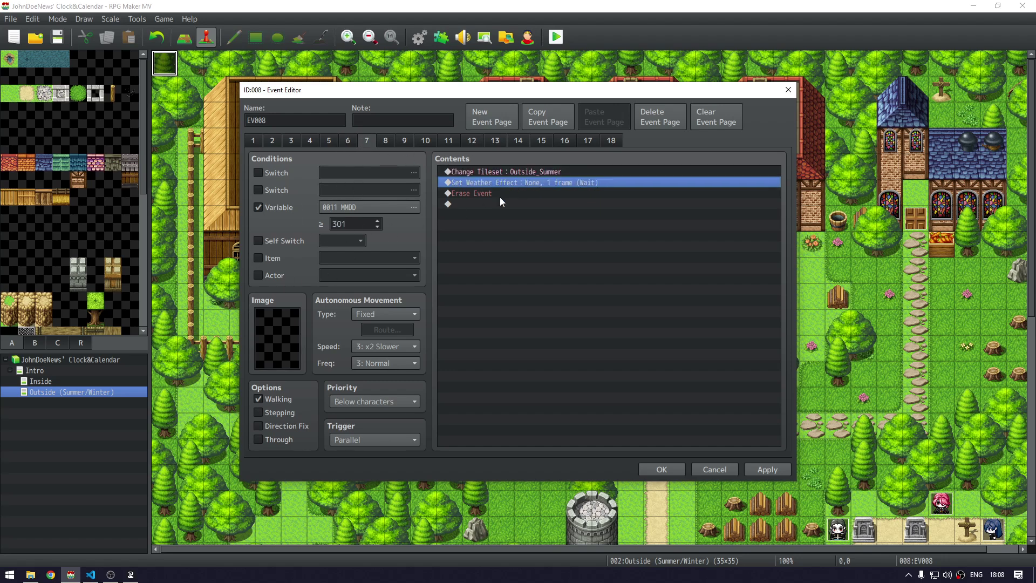
# Examine the MMDD conditions and rain or storm weather commands on pages 8 to 11 of the season event
pyautogui.click(387, 141)
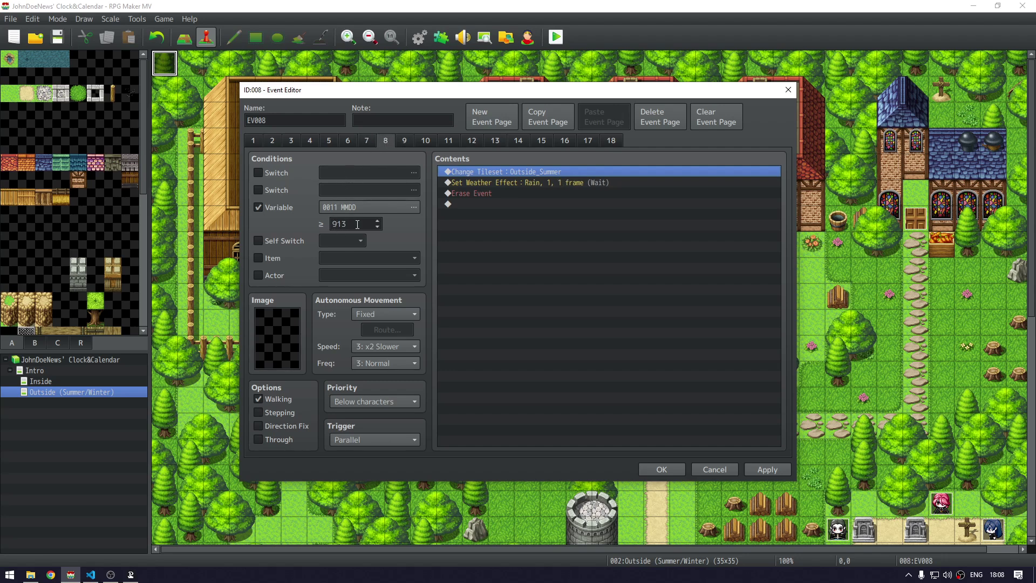
pyautogui.click(574, 182)
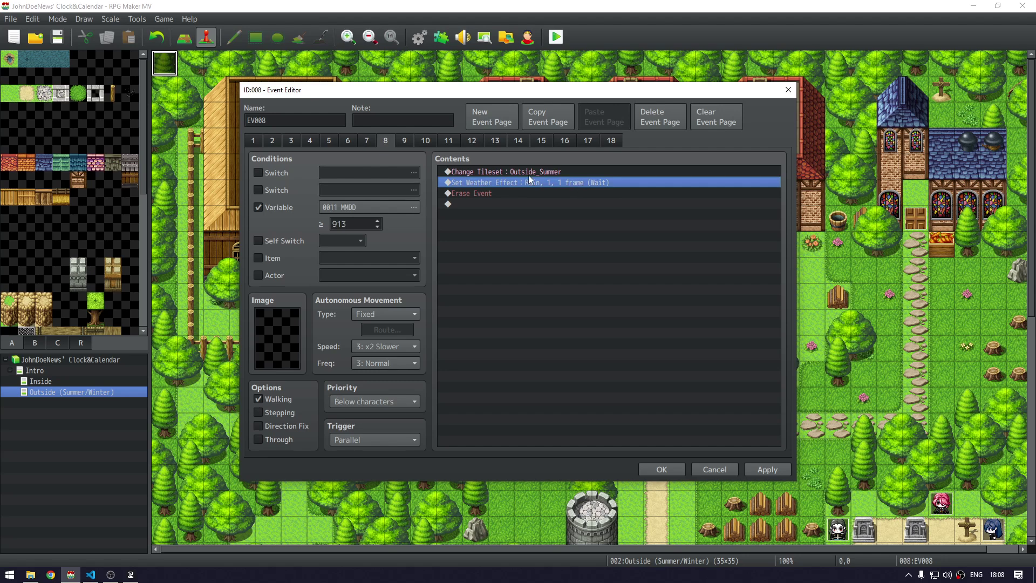
pyautogui.click(405, 142)
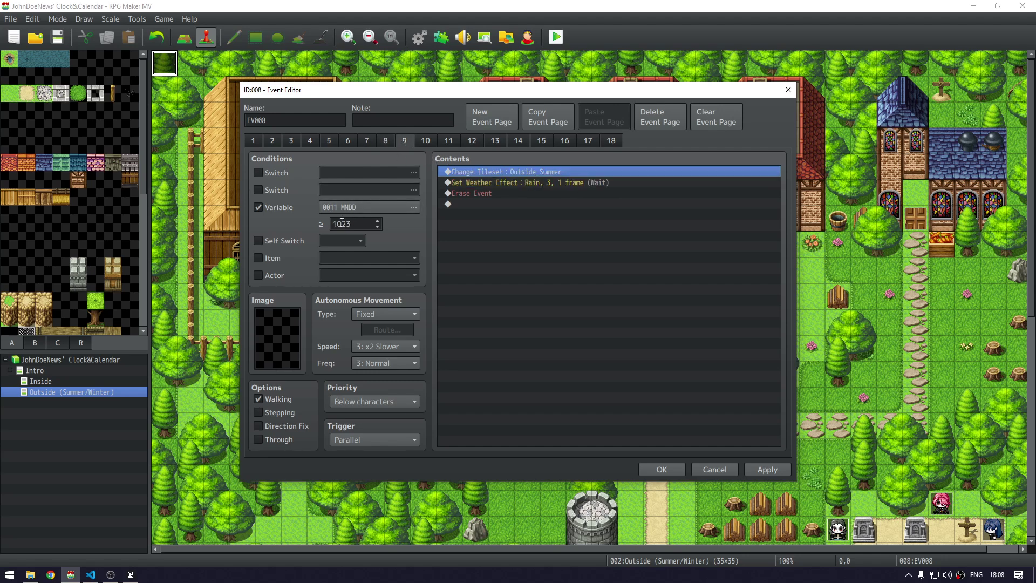
pyautogui.click(574, 182)
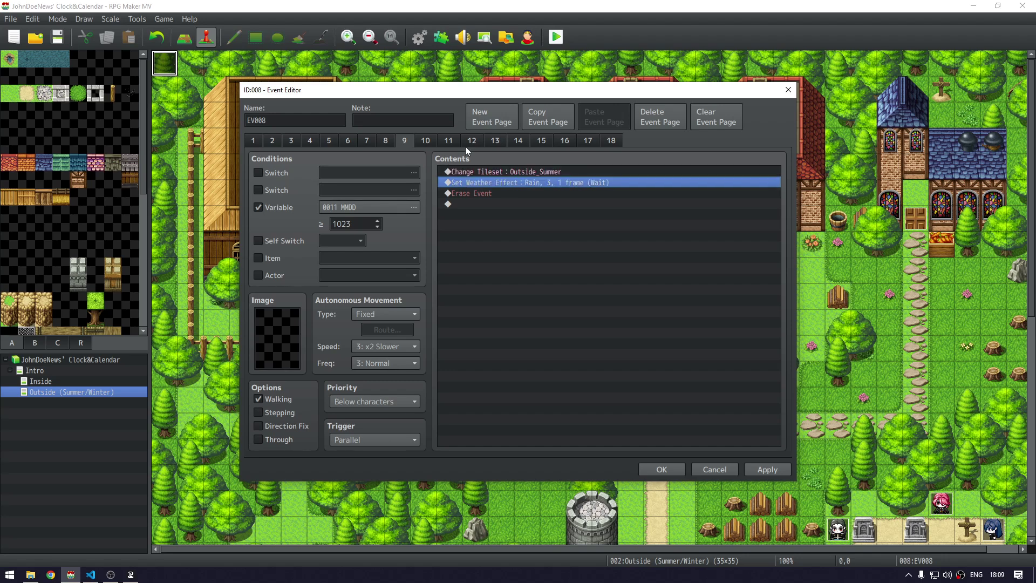
pyautogui.click(432, 141)
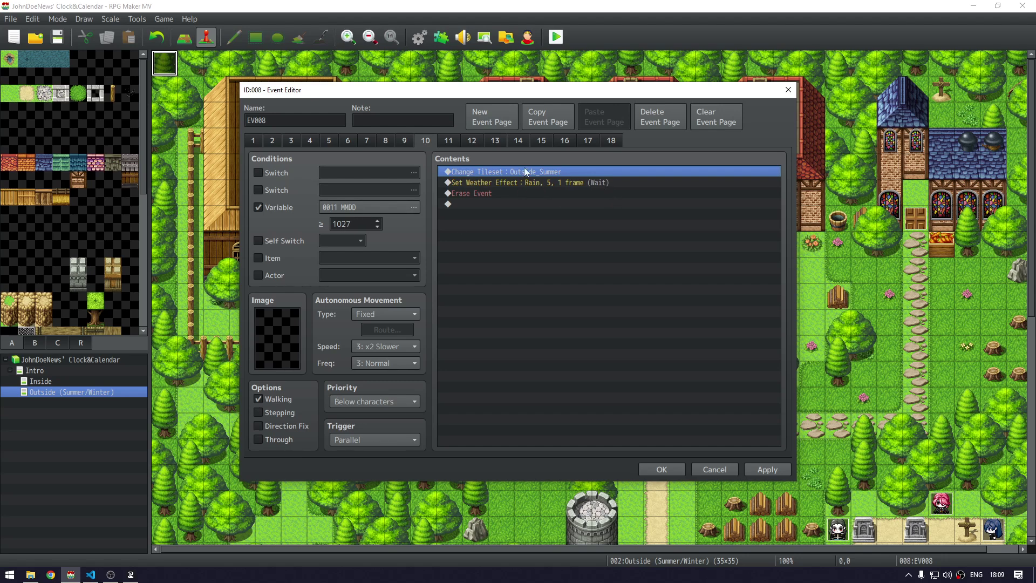
pyautogui.click(452, 142)
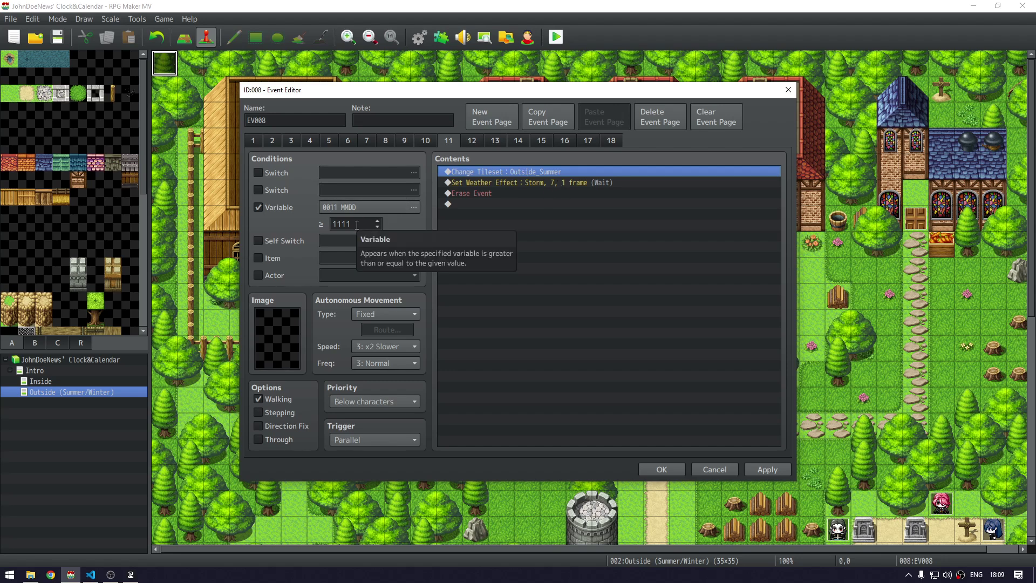
pyautogui.click(569, 190)
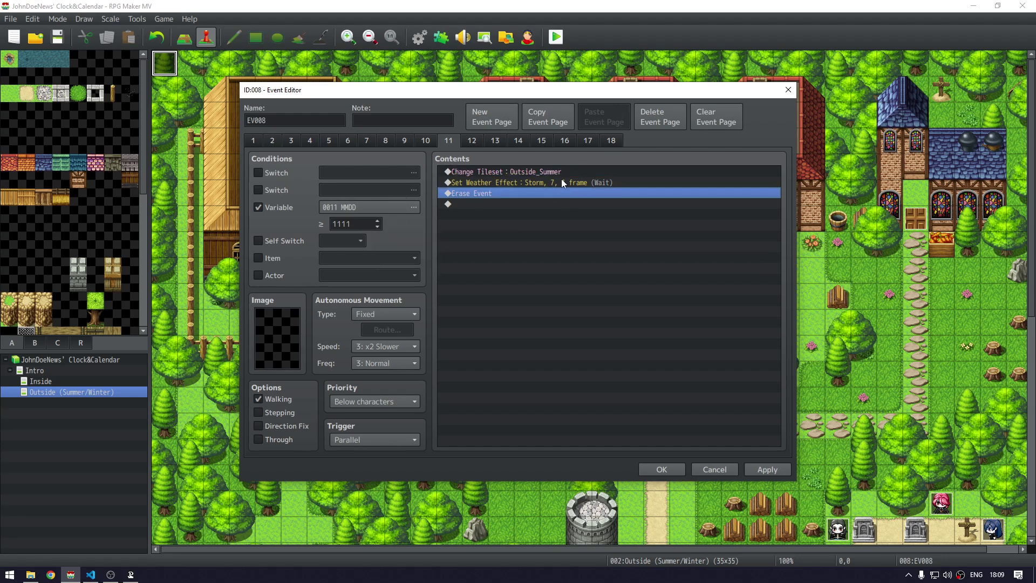
# Compare the MMDD conditions, tilesets and weather effects on pages 12 to 18 of the season event
pyautogui.click(471, 141)
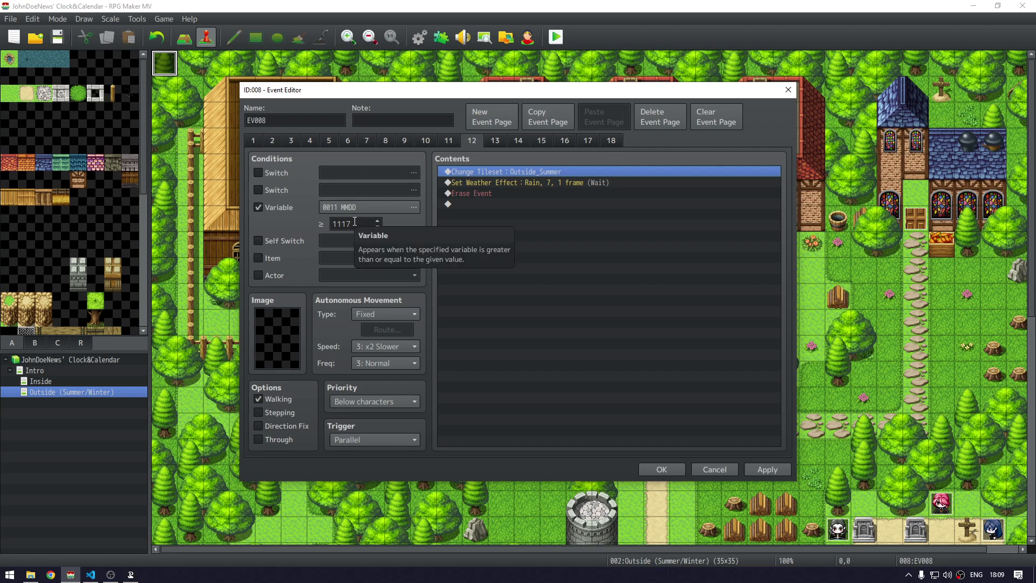
pyautogui.click(494, 141)
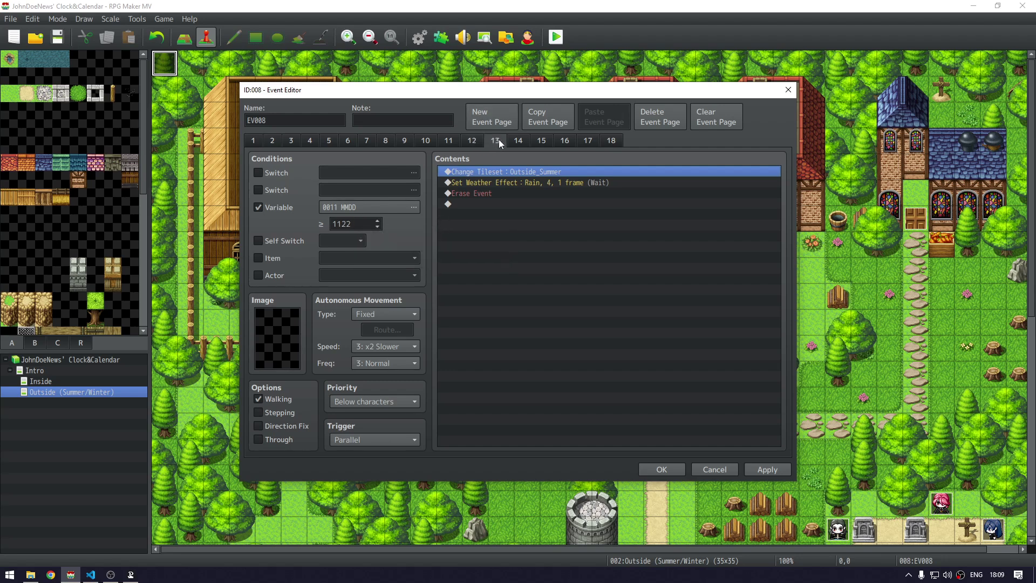
pyautogui.click(521, 140)
pyautogui.click(541, 141)
pyautogui.click(565, 141)
pyautogui.click(587, 141)
pyautogui.click(611, 141)
pyautogui.moveTo(333, 223); pyautogui.dragTo(365, 224)
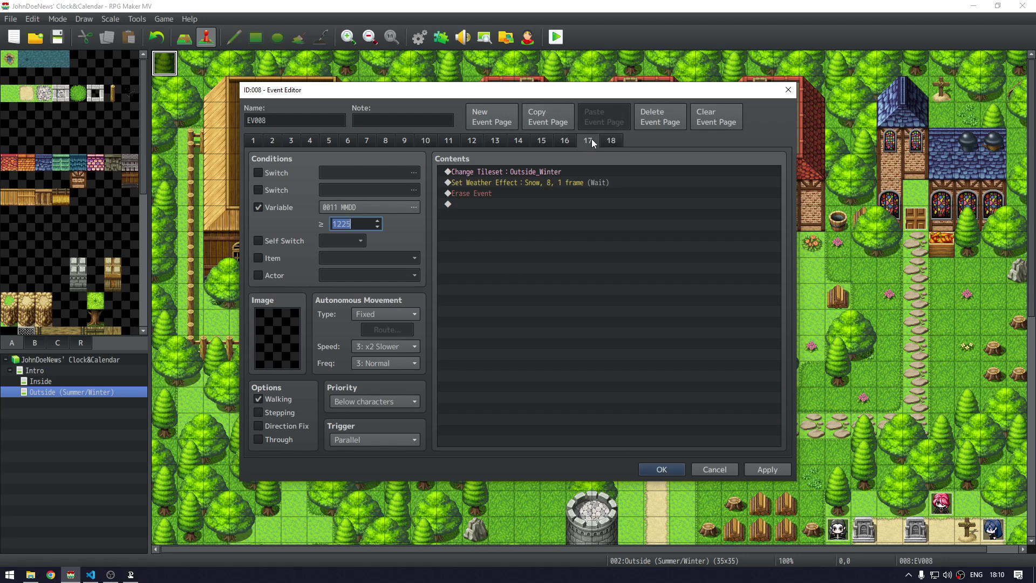
# Accept the season event's changes, save the game and launch a playtest
pyautogui.click(671, 472)
pyautogui.hotkey('ctrl', 'r')
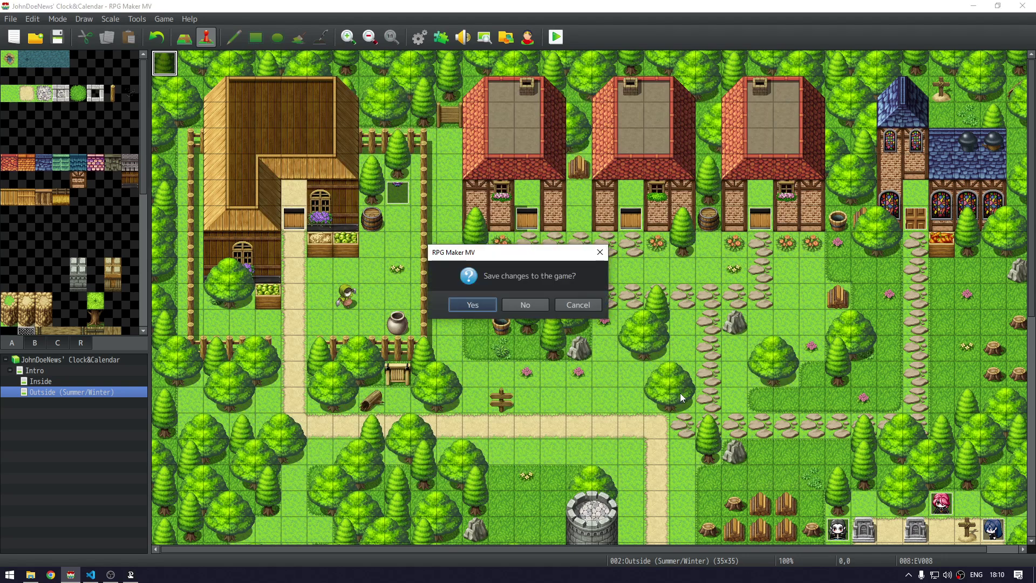
pyautogui.press('Return')
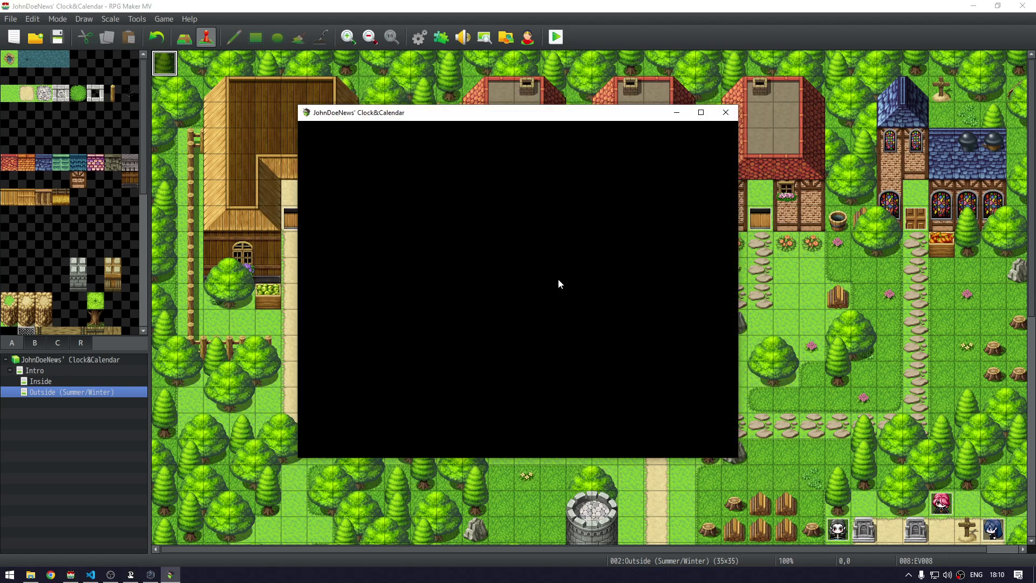
# Start the game with the blond character shown, choose "Call me babe." and advance through the intro to the house interior
pyautogui.press('Return')
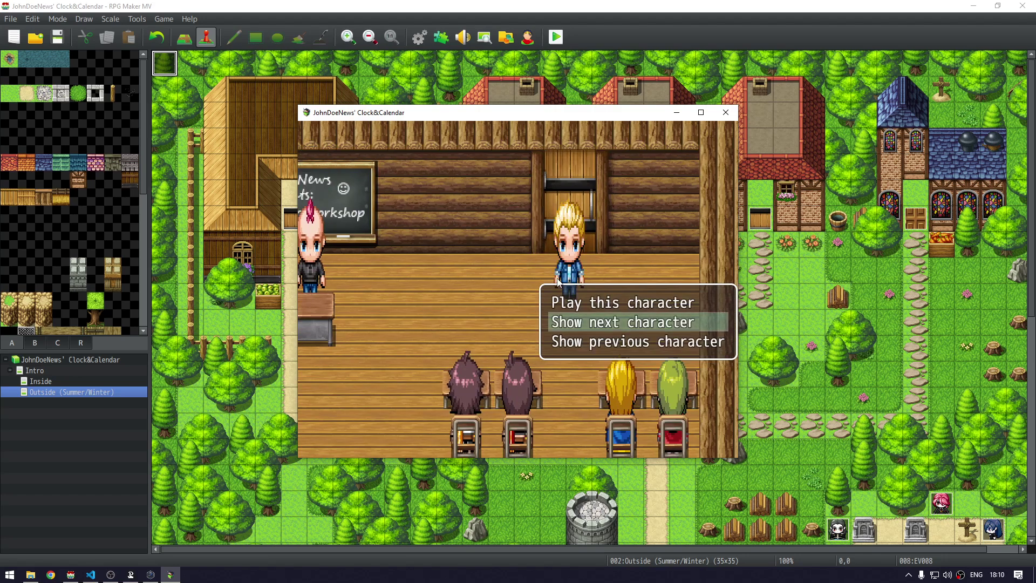
pyautogui.press('Up')
pyautogui.press('Return')
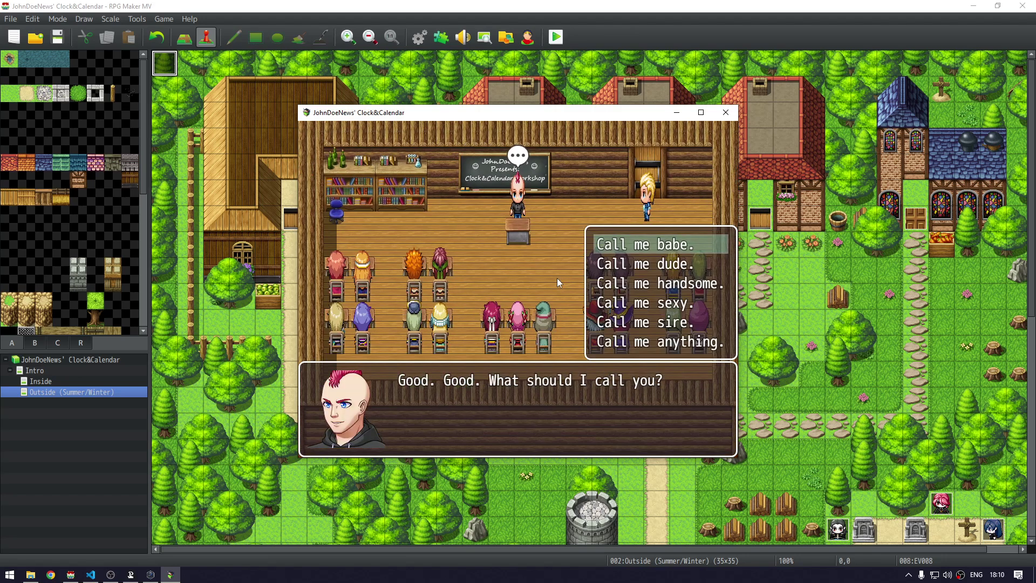
pyautogui.press('Return')
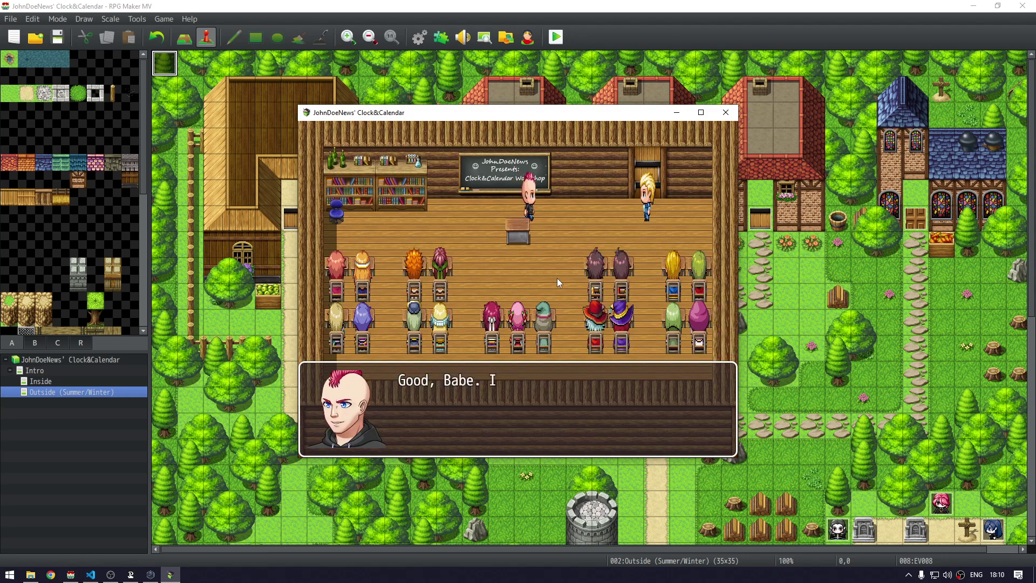
pyautogui.press('Return')
pyautogui.press('Return')
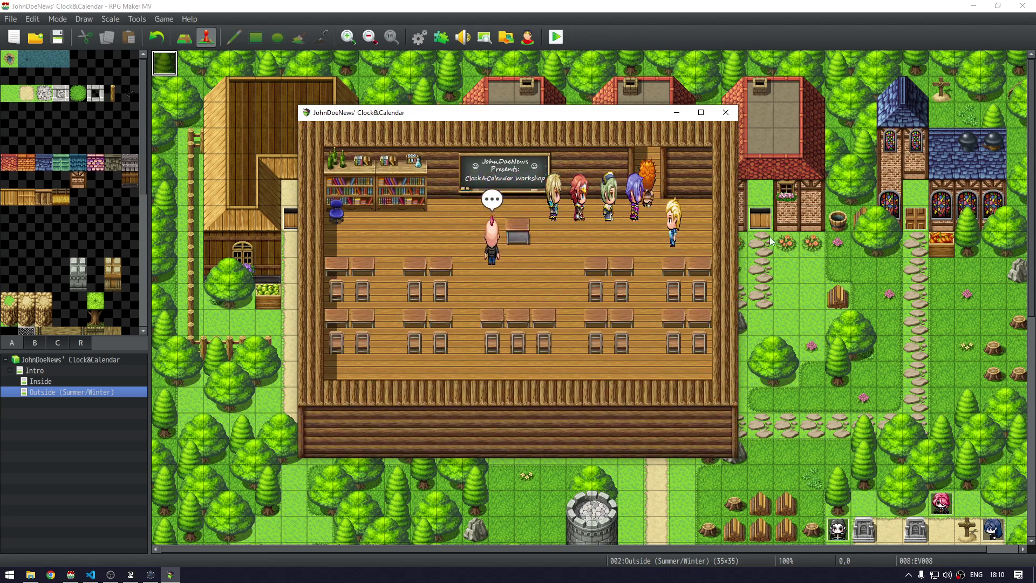
pyautogui.press('Return')
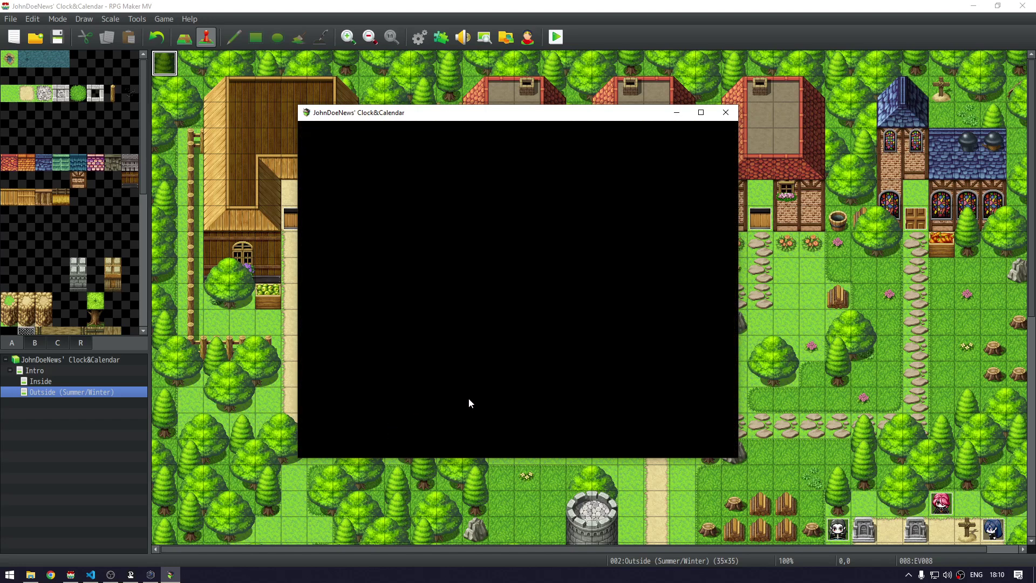
pyautogui.press('Return')
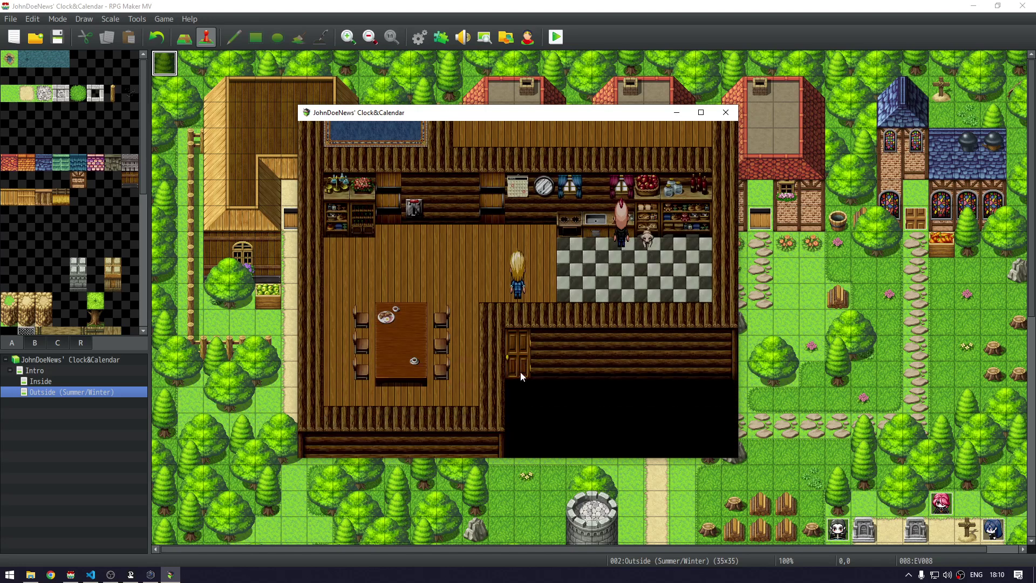
# Walk the character out of the house to view the outside map's seasonal tileset and weather
pyautogui.press('Left')
pyautogui.press('Left')
pyautogui.press('Down')
pyautogui.click(548, 248)
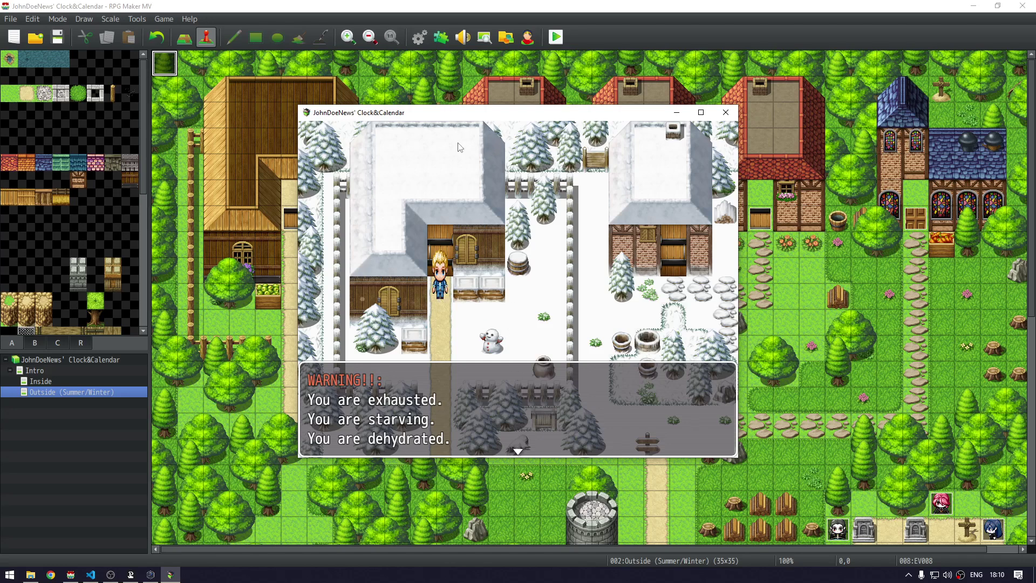
# Switch to the NW.js profile error dialog, close it and return to the running game window
pyautogui.hotkey('alt', 'Tab')
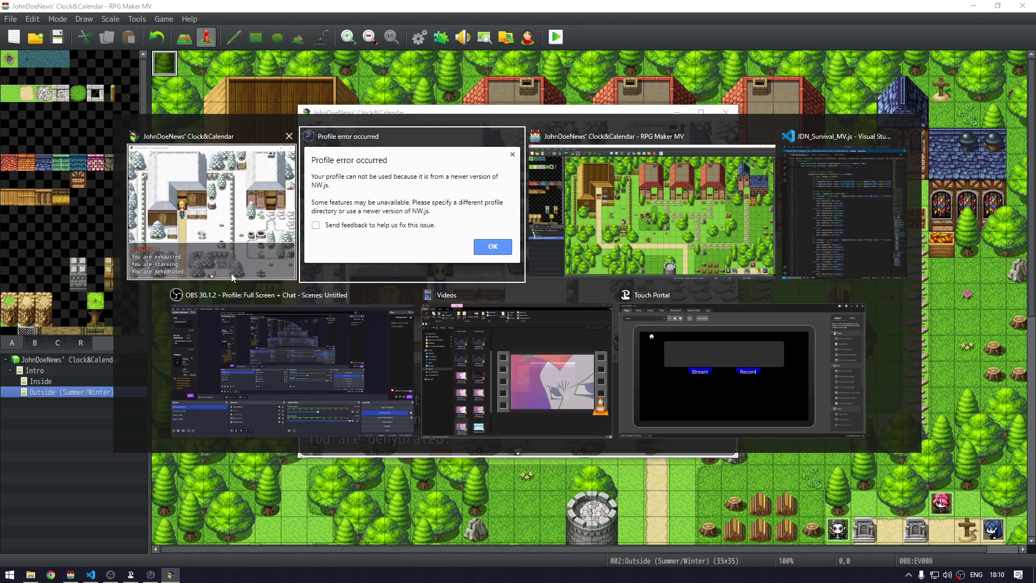
pyautogui.press('Return')
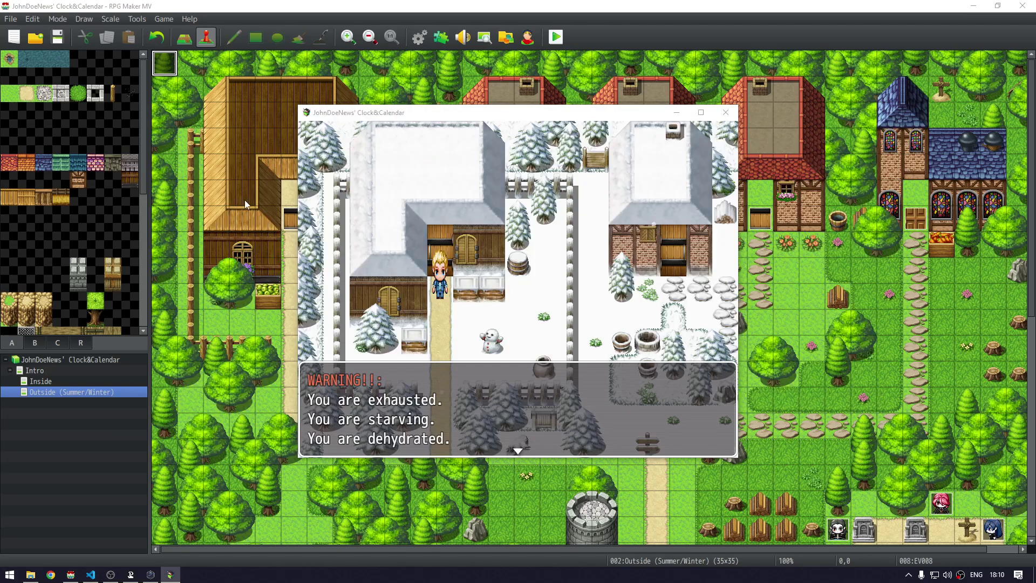
pyautogui.hotkey('alt', 'F4')
pyautogui.hotkey('alt', 'Tab')
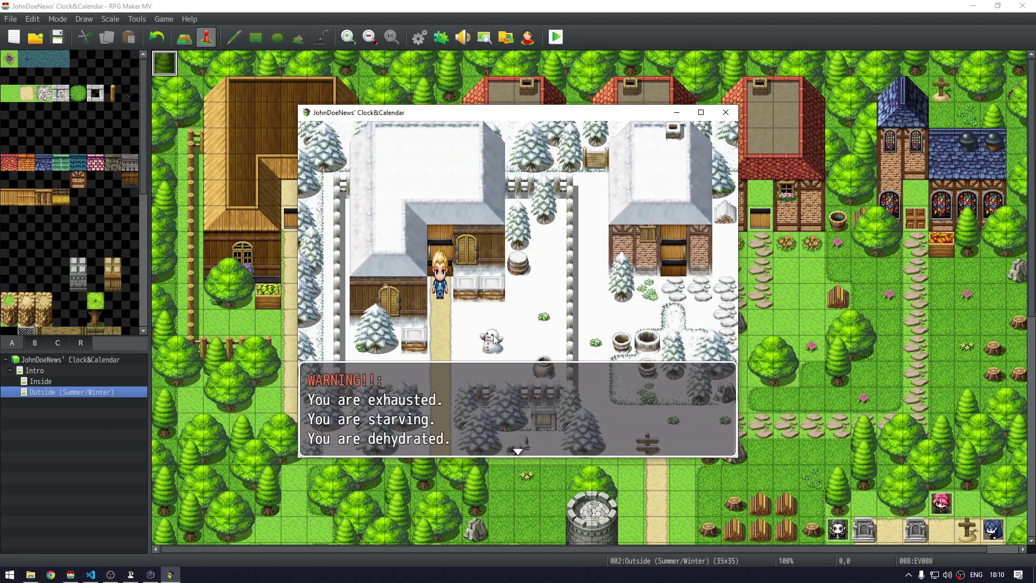
# Bring the running game window back to the front and dismiss the warning message
pyautogui.click(725, 113)
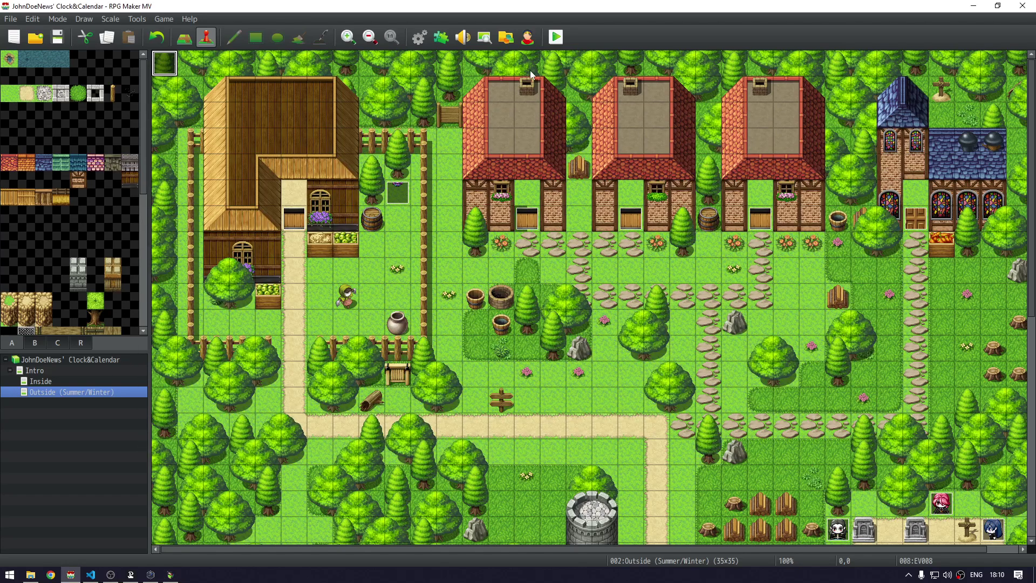
pyautogui.hotkey('ctrl', 'r')
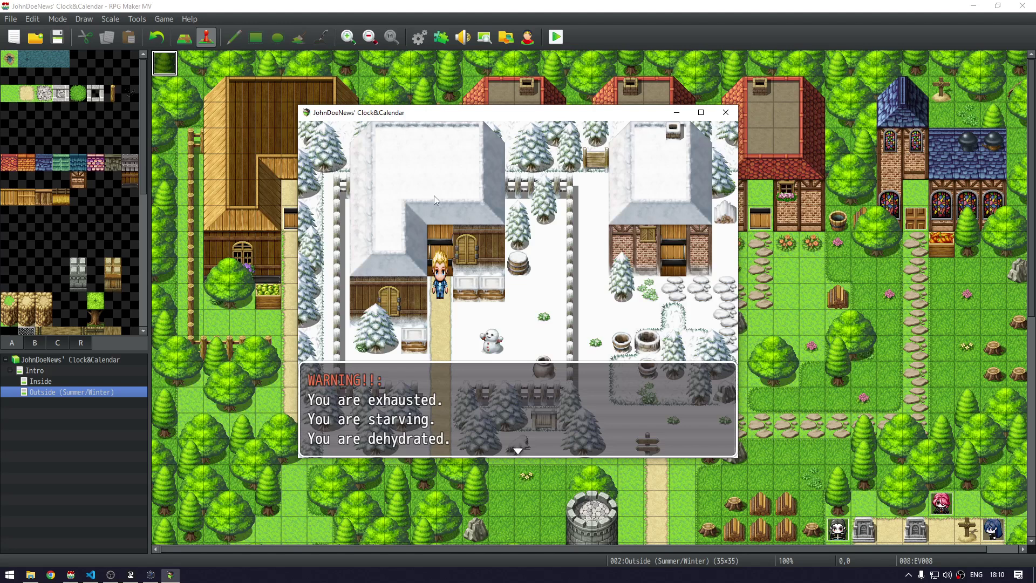
pyautogui.click(428, 349)
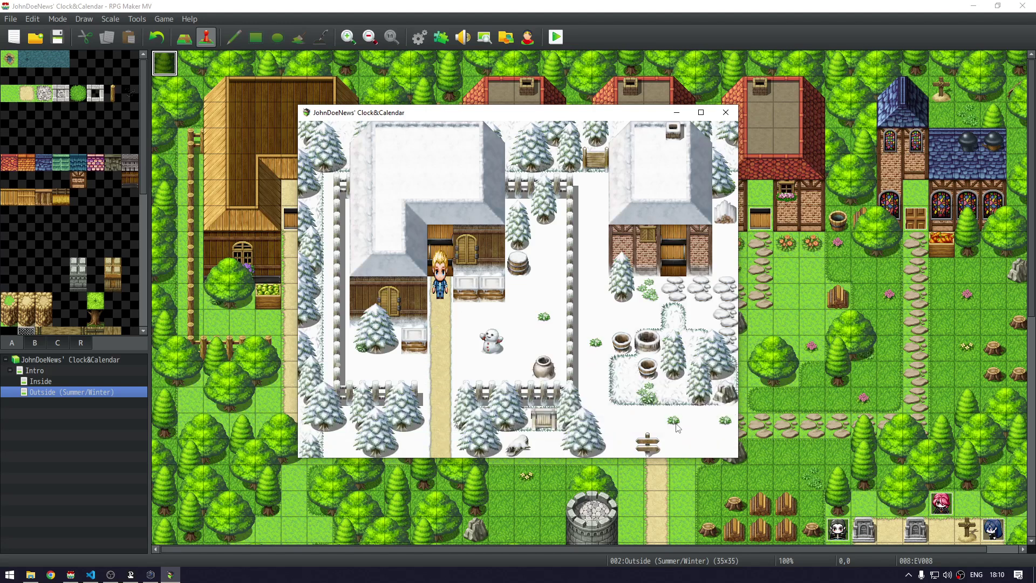
# Open the in-game menu to check the hero's status icons, and return to the snowy outside map
pyautogui.rightClick(494, 352)
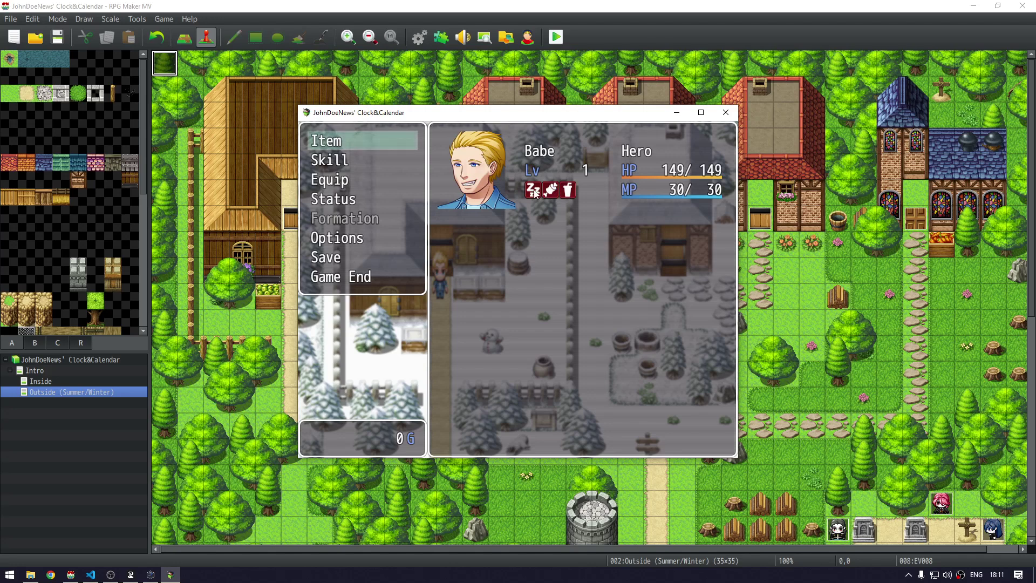
pyautogui.press('Escape')
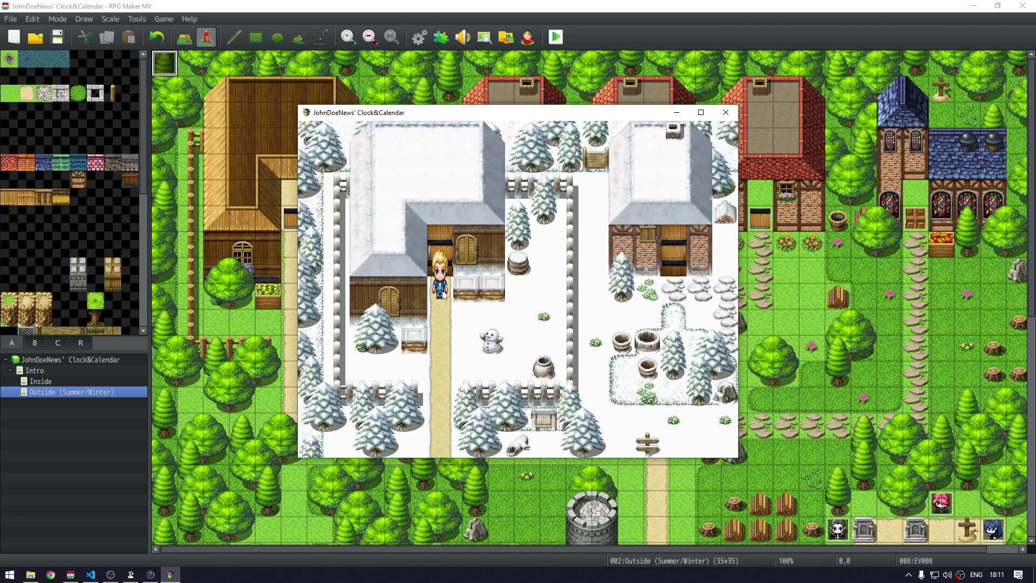
pyautogui.press('Escape')
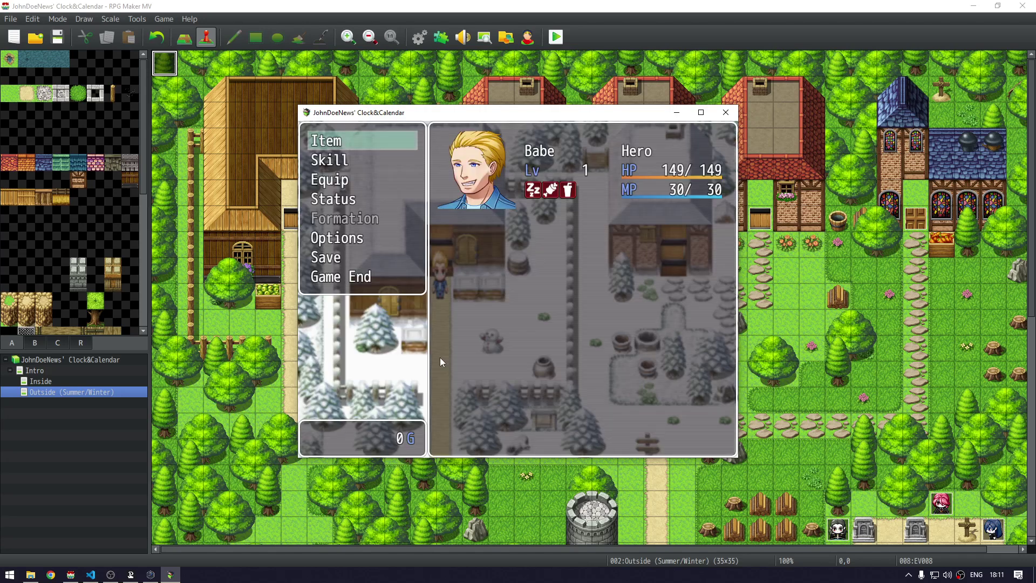
pyautogui.press('Escape')
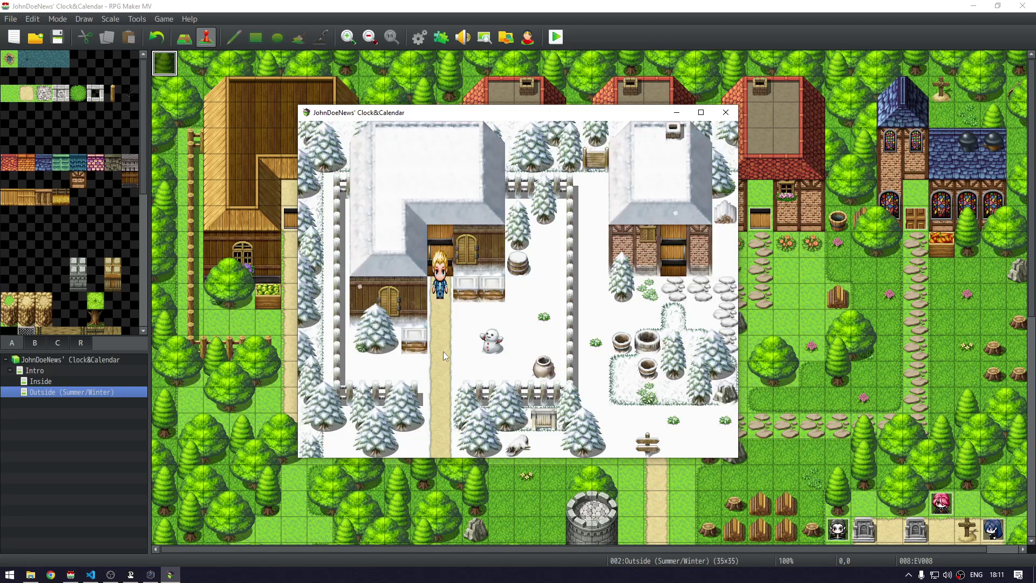
# Walk the character into the house, dismiss the warning and talk to the mohawk character in the kitchen
pyautogui.click(444, 271)
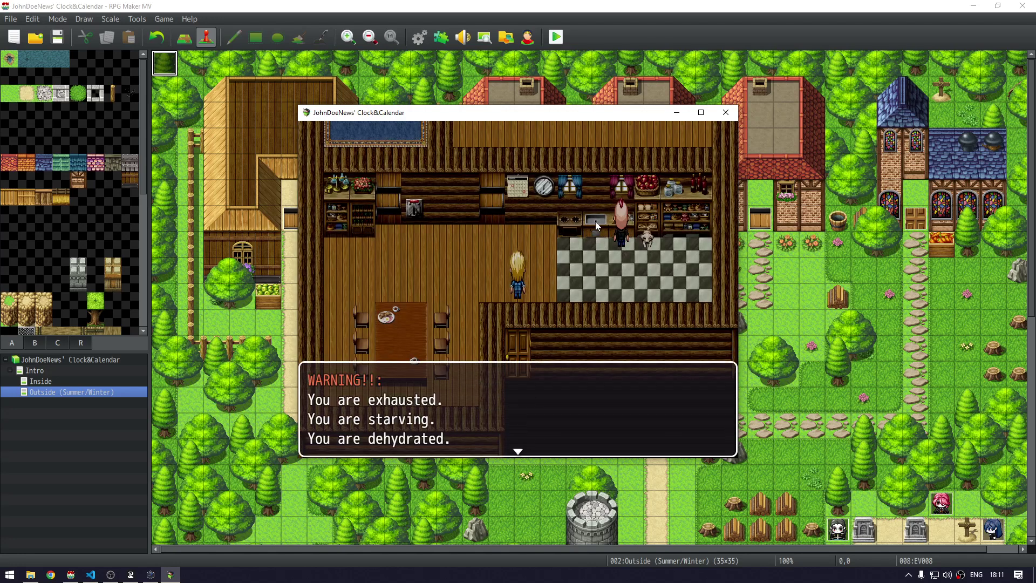
pyautogui.click(546, 223)
pyautogui.click(628, 237)
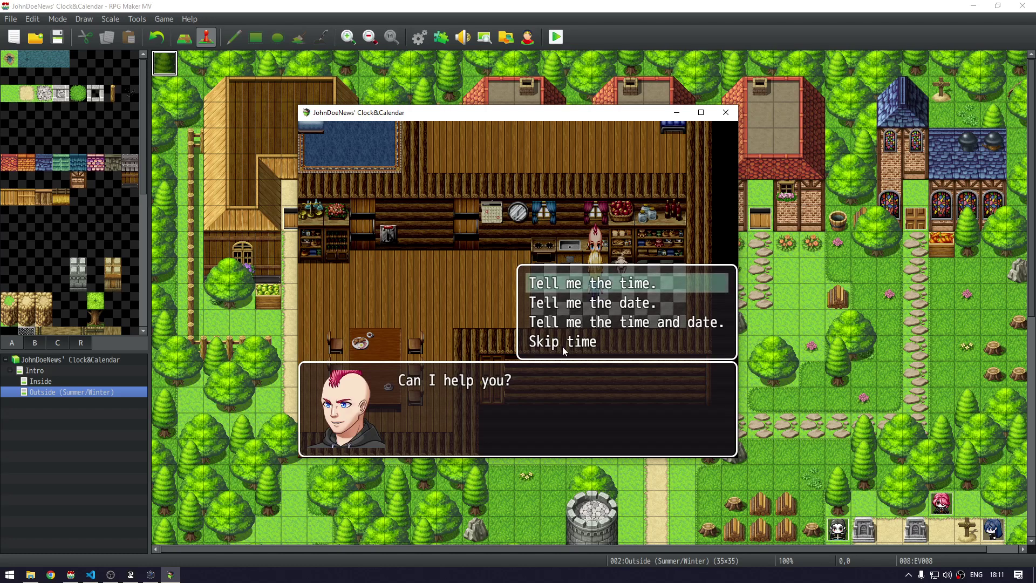
# Choose "Skip time" with "Weeks", raise the tens digit of the number of weeks and confirm the skip
pyautogui.click(559, 342)
pyautogui.click(559, 342)
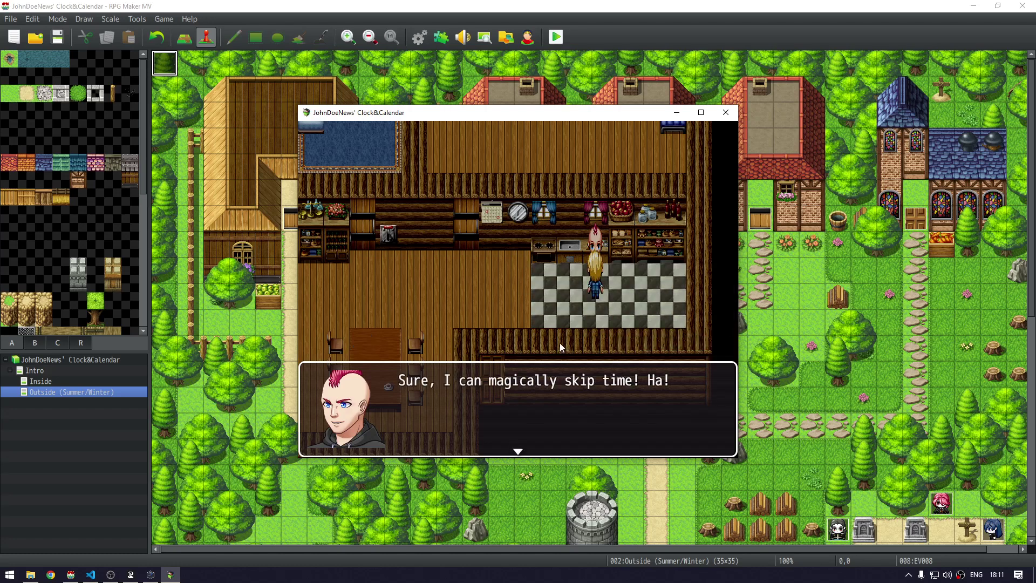
pyautogui.click(559, 342)
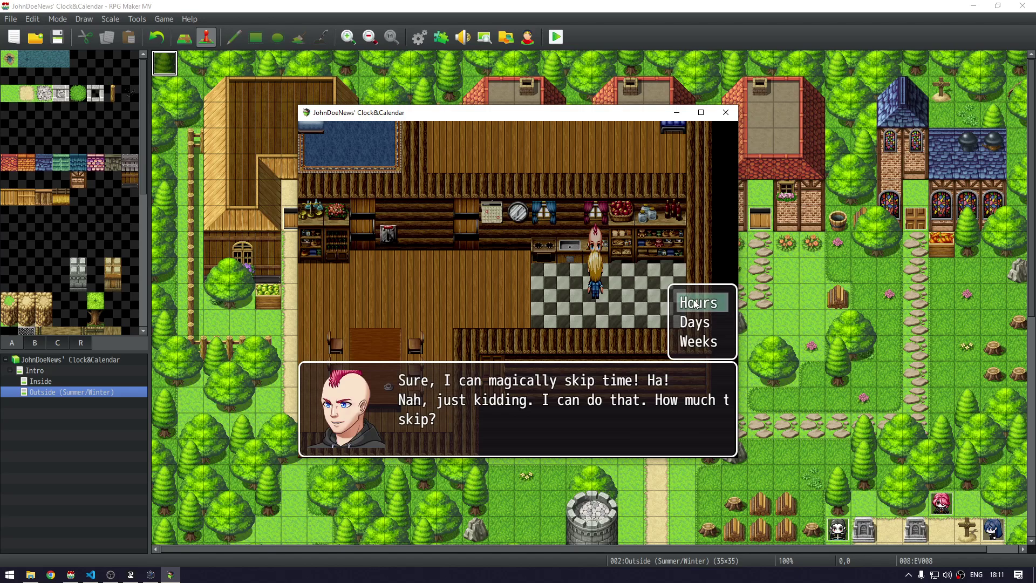
pyautogui.click(695, 323)
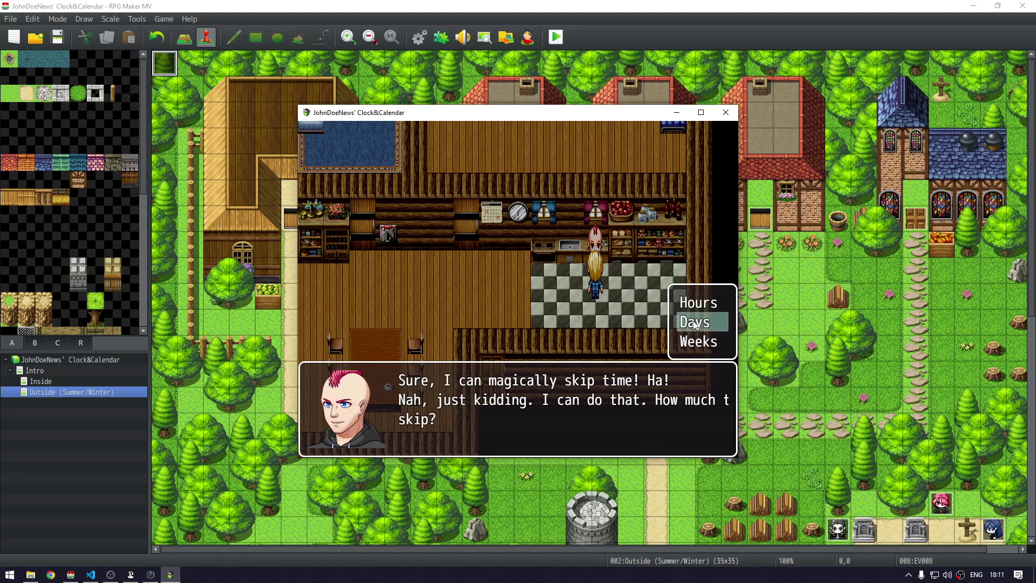
pyautogui.click(689, 344)
pyautogui.click(690, 344)
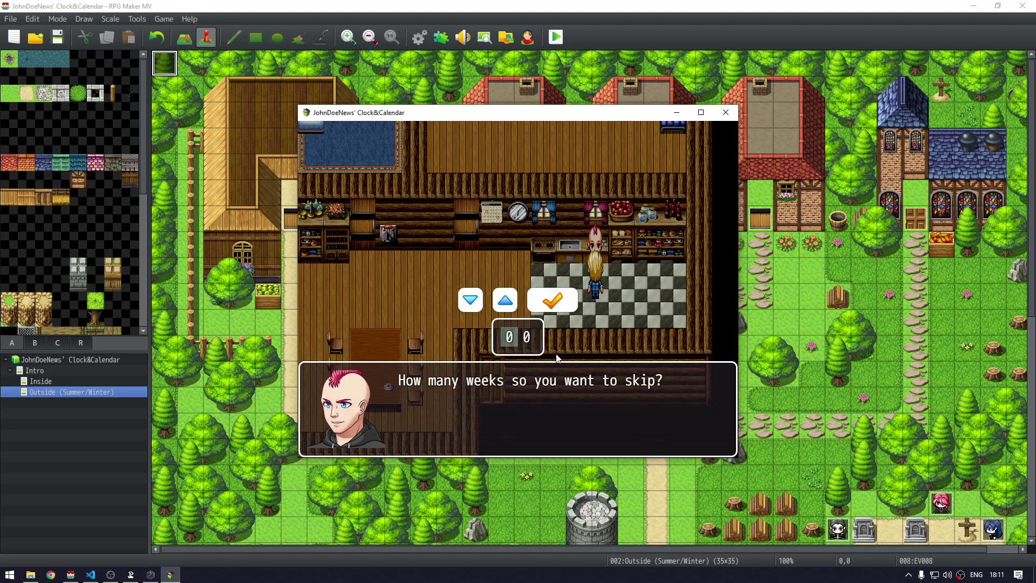
pyautogui.click(508, 308)
pyautogui.click(552, 302)
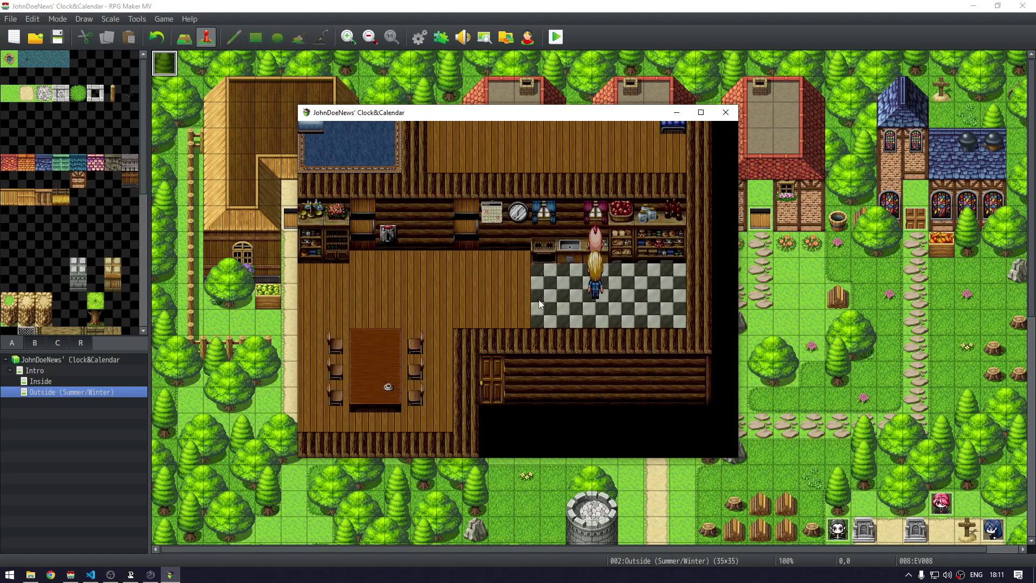
# Leave the house, dismiss the warning and walk down the path to view the outside map's new season
pyautogui.click(490, 344)
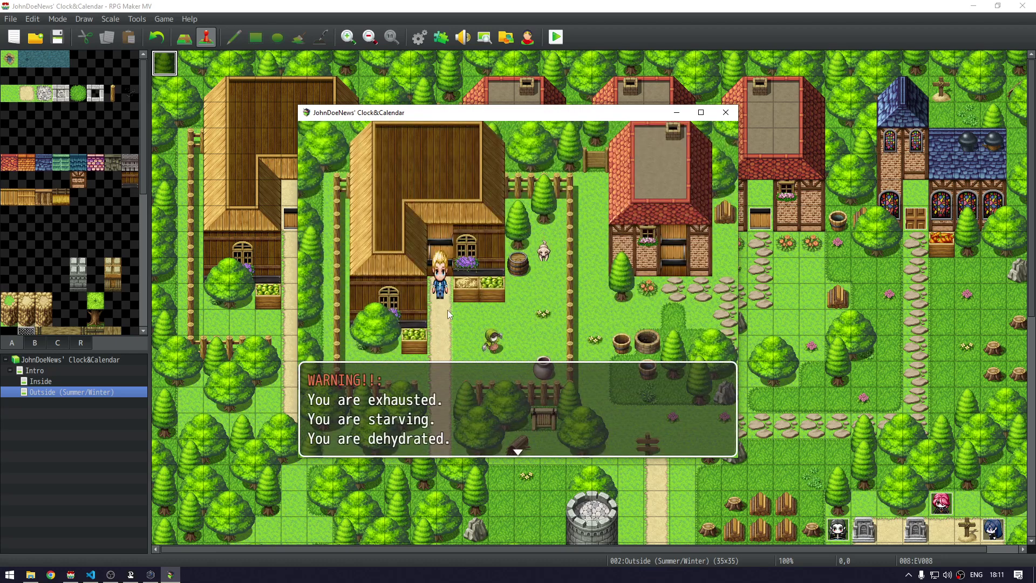
pyautogui.click(448, 312)
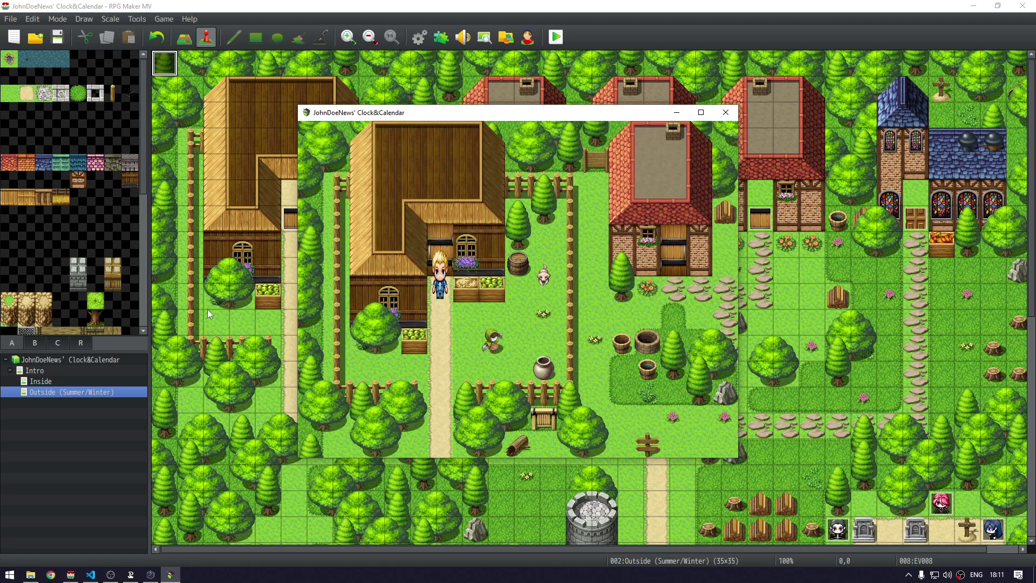
pyautogui.click(446, 364)
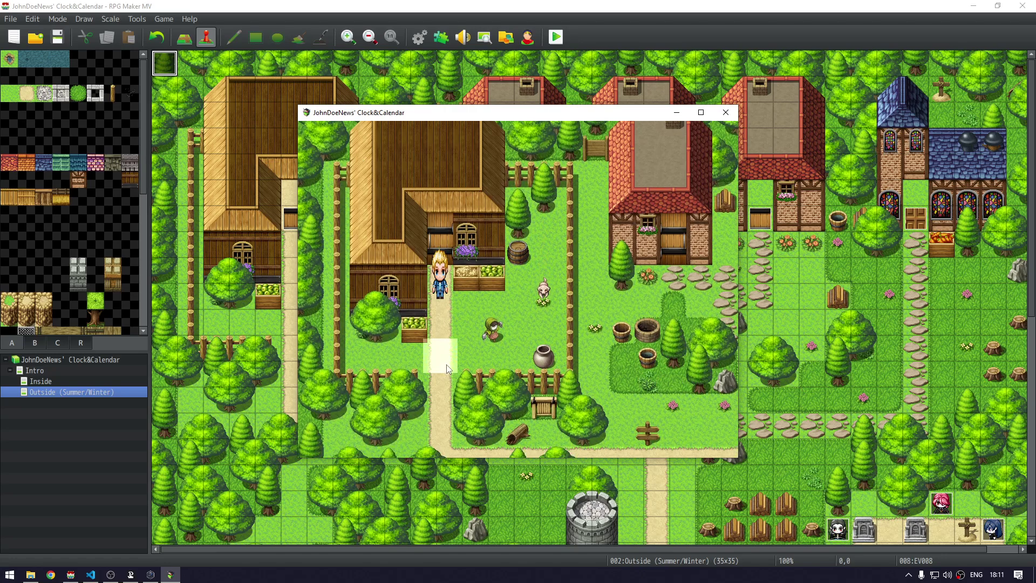
pyautogui.click(650, 337)
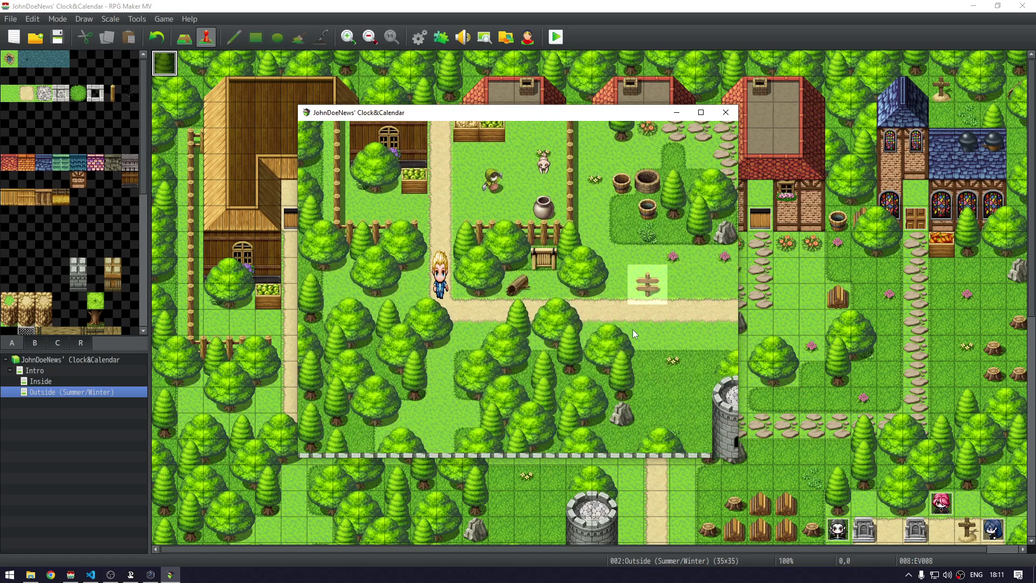
pyautogui.click(597, 287)
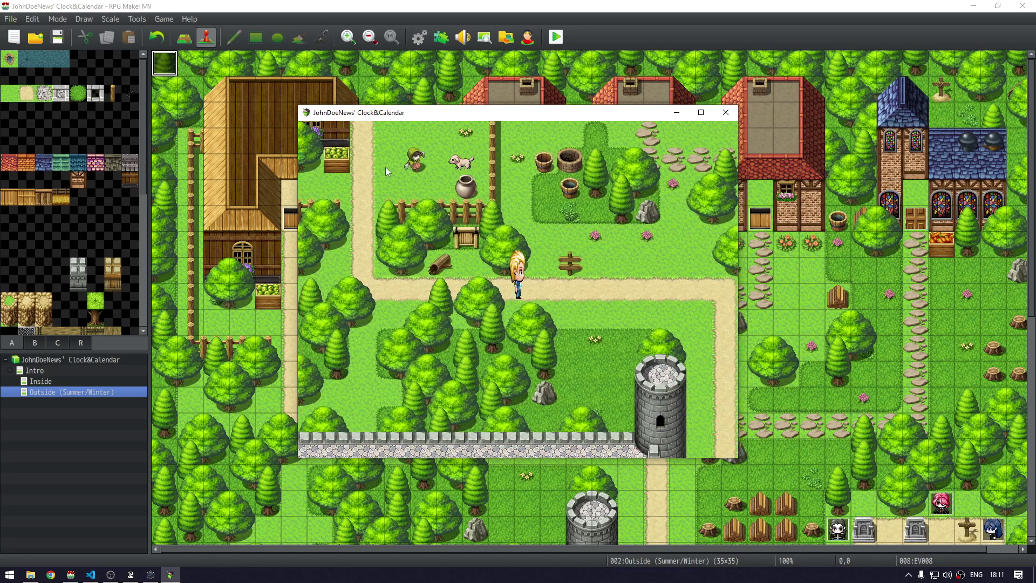
# Return to the game window and walk the character along the path past the signpost toward the graveyard
pyautogui.click(785, 254)
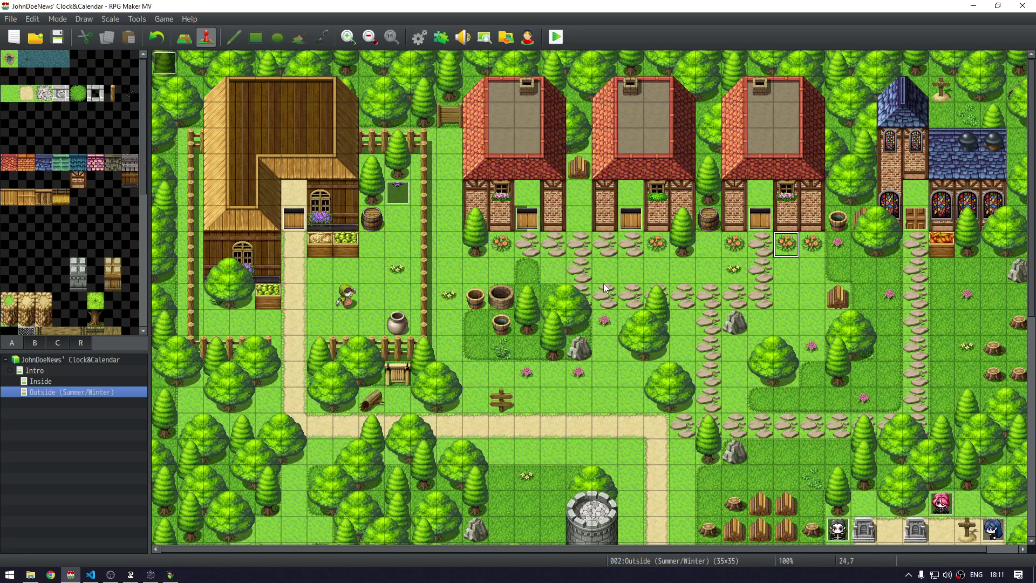
pyautogui.hotkey('alt', 'Tab')
pyautogui.click(713, 299)
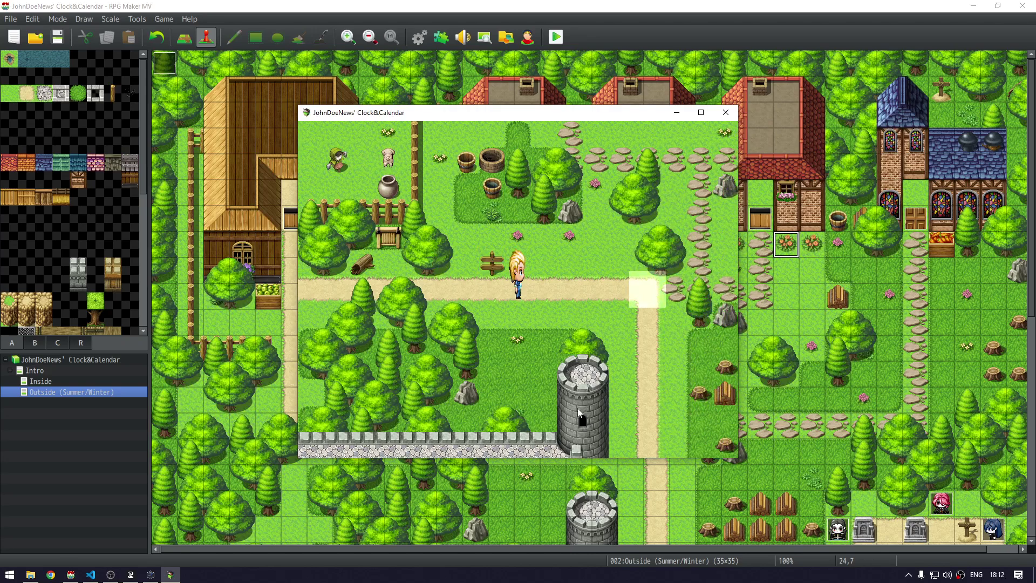
pyautogui.click(642, 258)
pyautogui.click(673, 354)
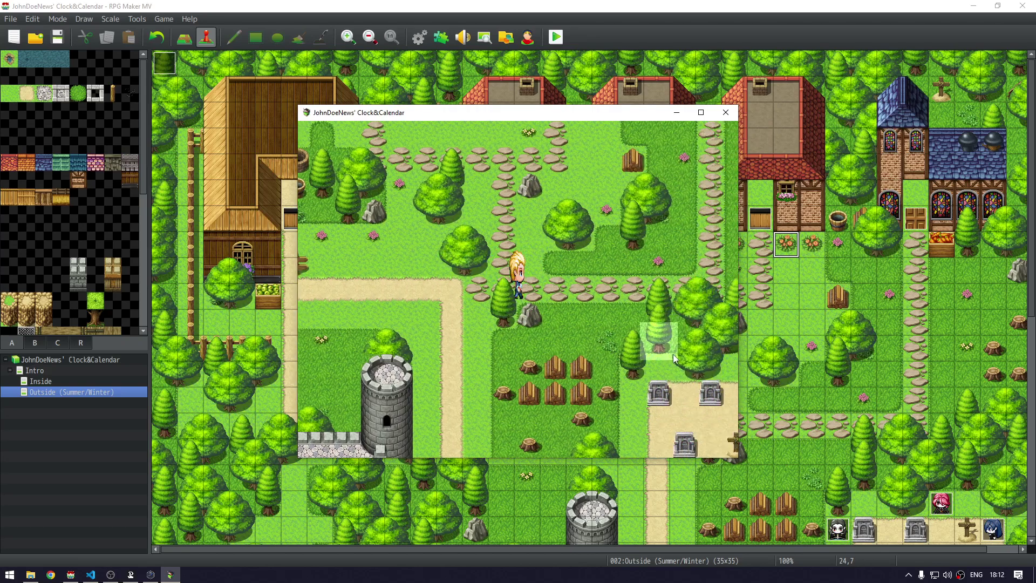
pyautogui.click(688, 349)
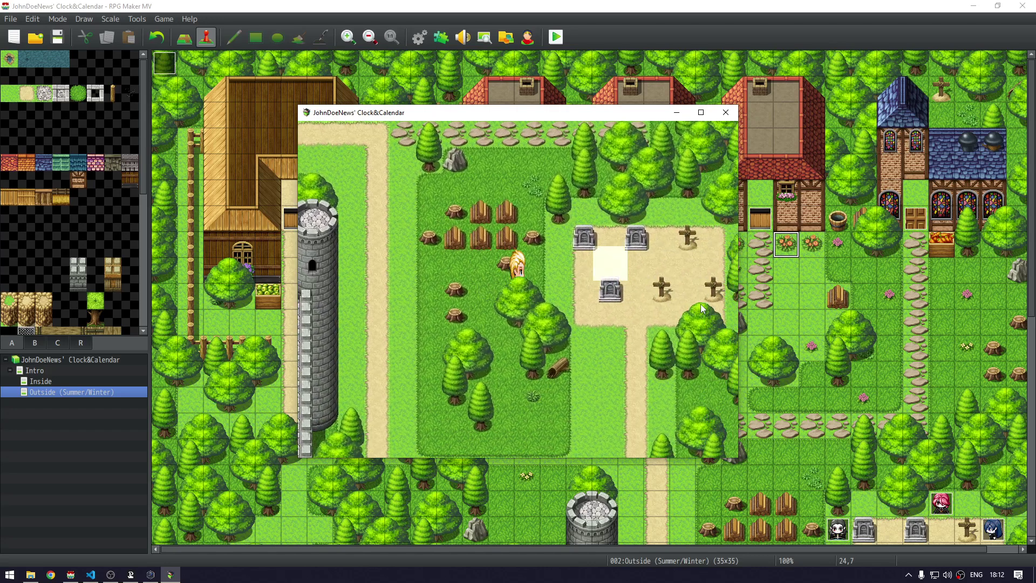
# Switch to the map editor and review both pages of the Vampire event beside the tree stumps, including its variable condition
pyautogui.hotkey('alt', 'Tab')
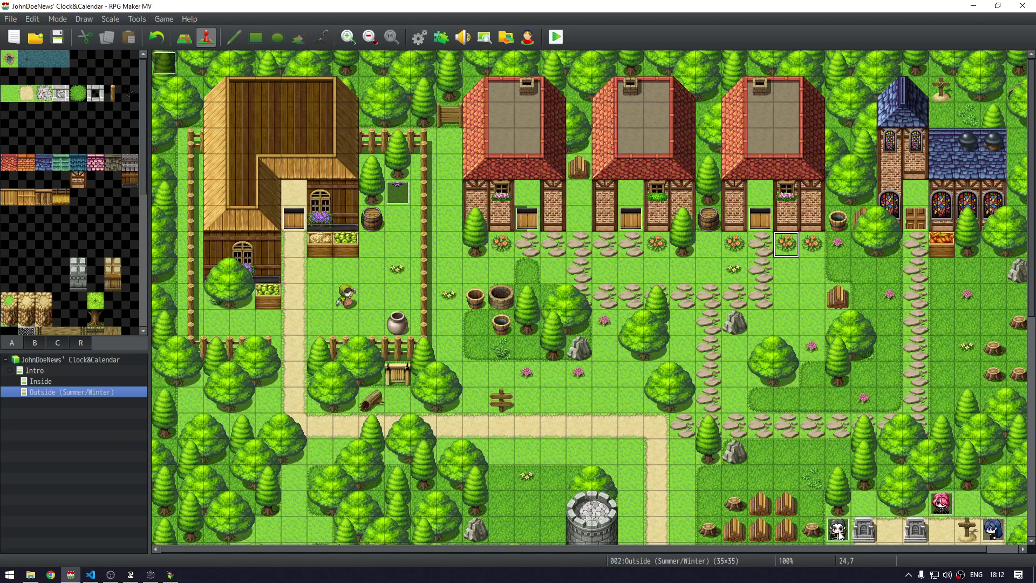
pyautogui.doubleClick(838, 532)
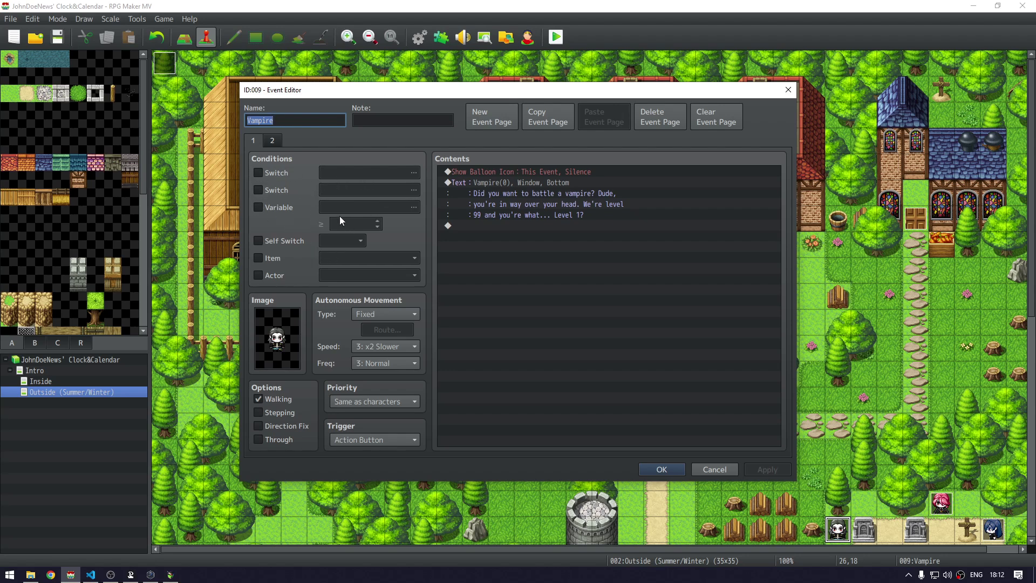
pyautogui.click(272, 140)
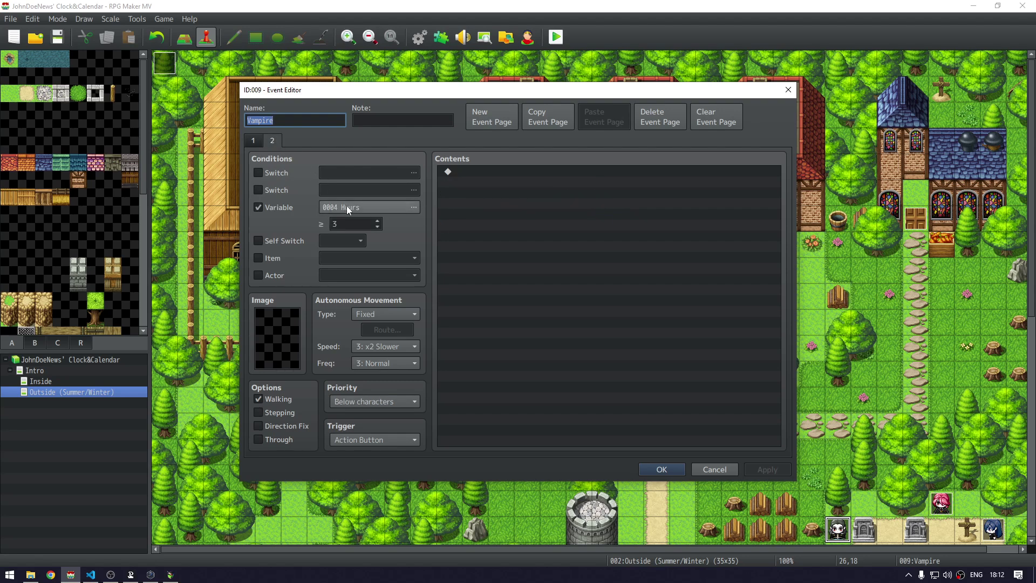
pyautogui.click(253, 140)
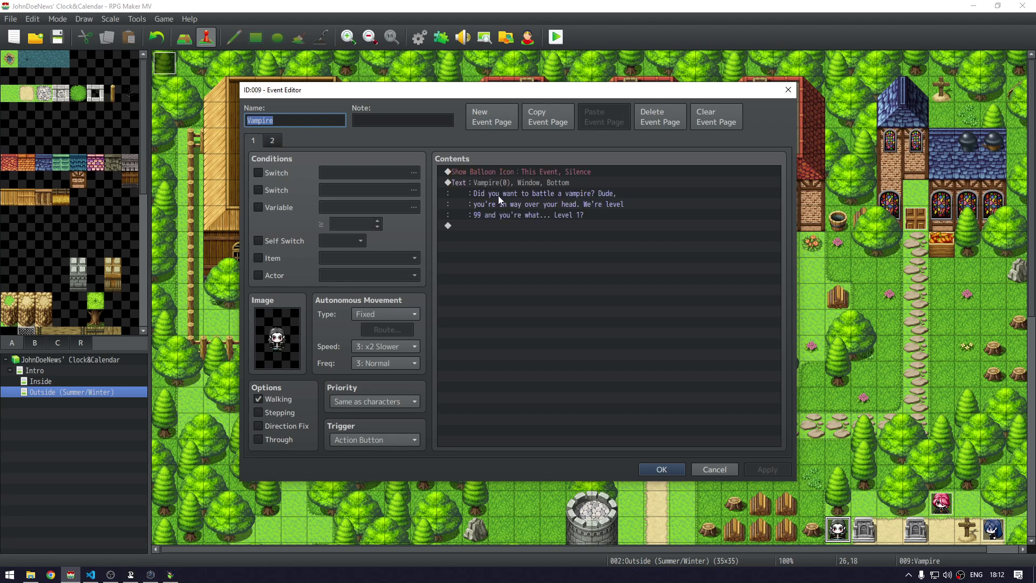
pyautogui.click(660, 469)
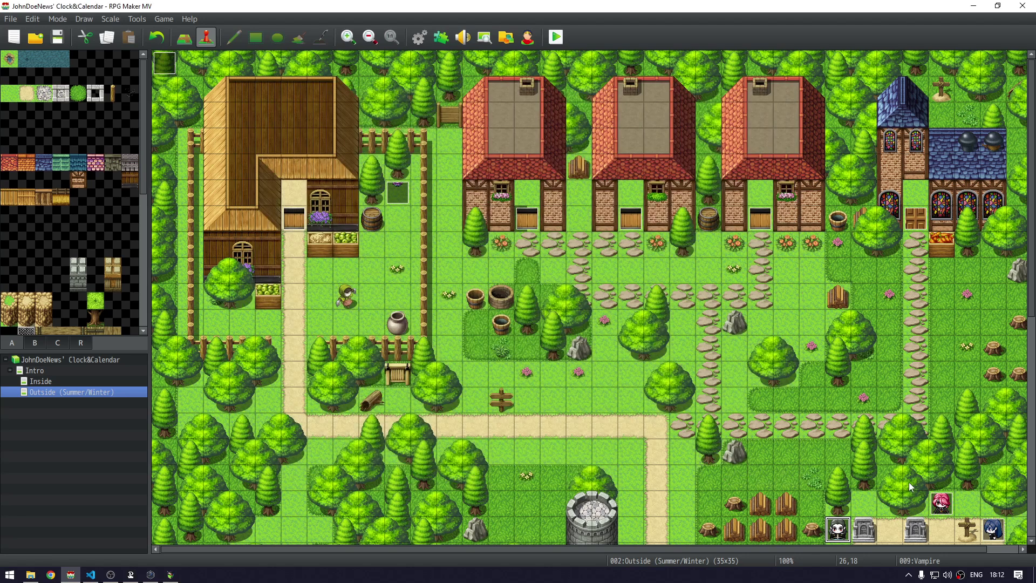
# Examine the red-haired Vampire event and the white-haired one south of the graveyard, including the latter's page 2 variable condition
pyautogui.doubleClick(942, 503)
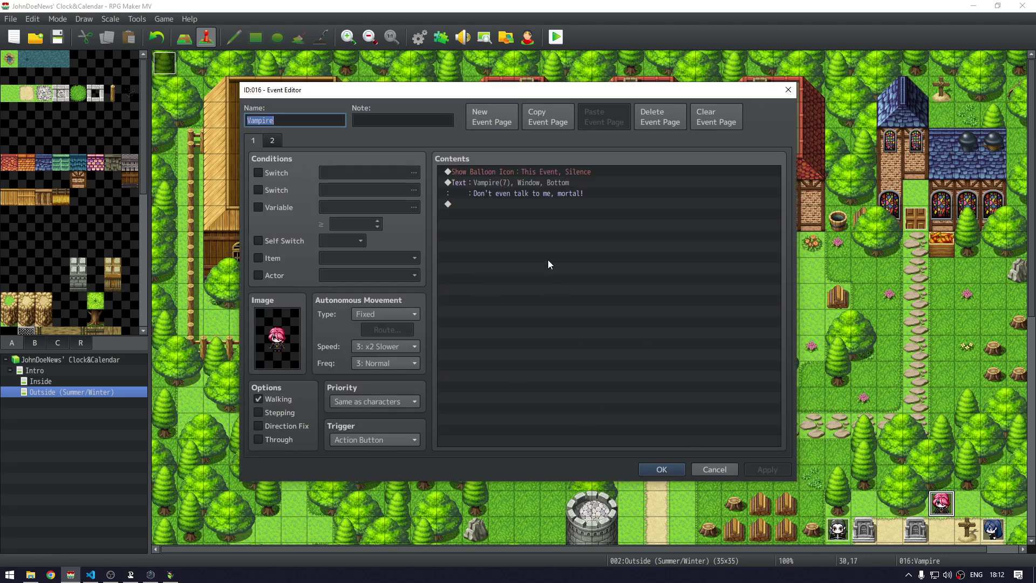
pyautogui.click(659, 470)
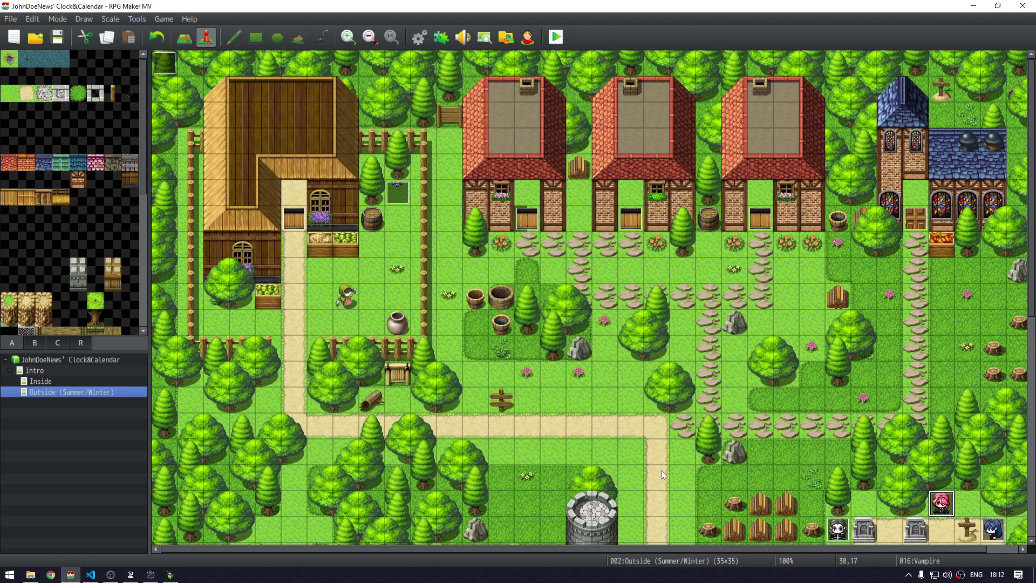
pyautogui.moveTo(652, 549); pyautogui.dragTo(721, 544)
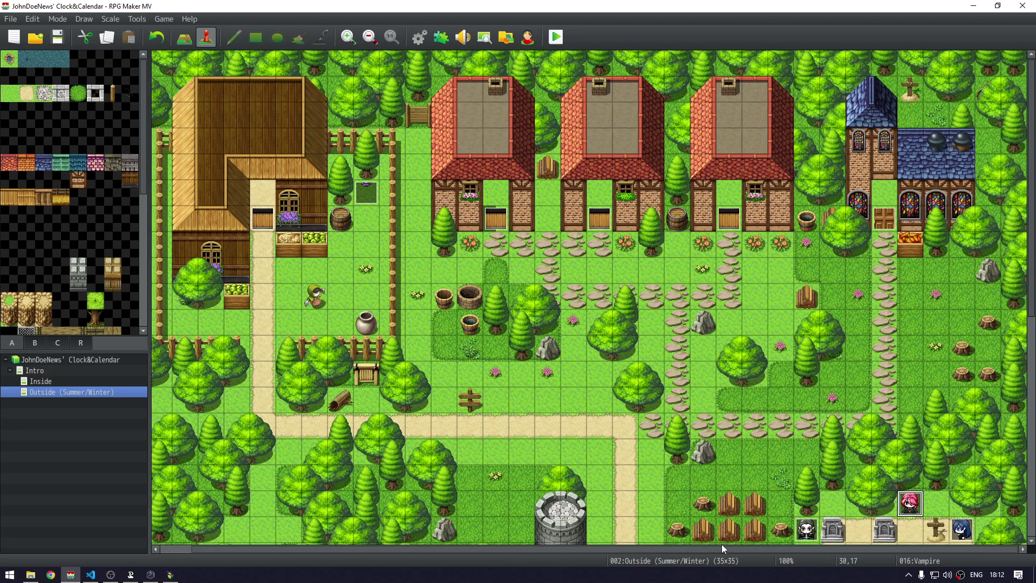
pyautogui.scroll(-5, 882, 354)
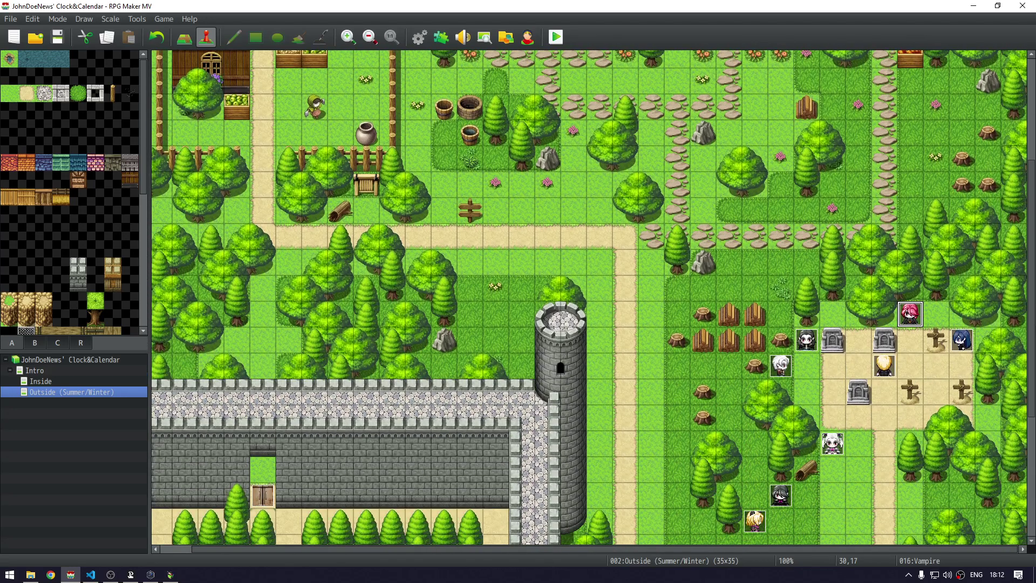
pyautogui.doubleClick(832, 442)
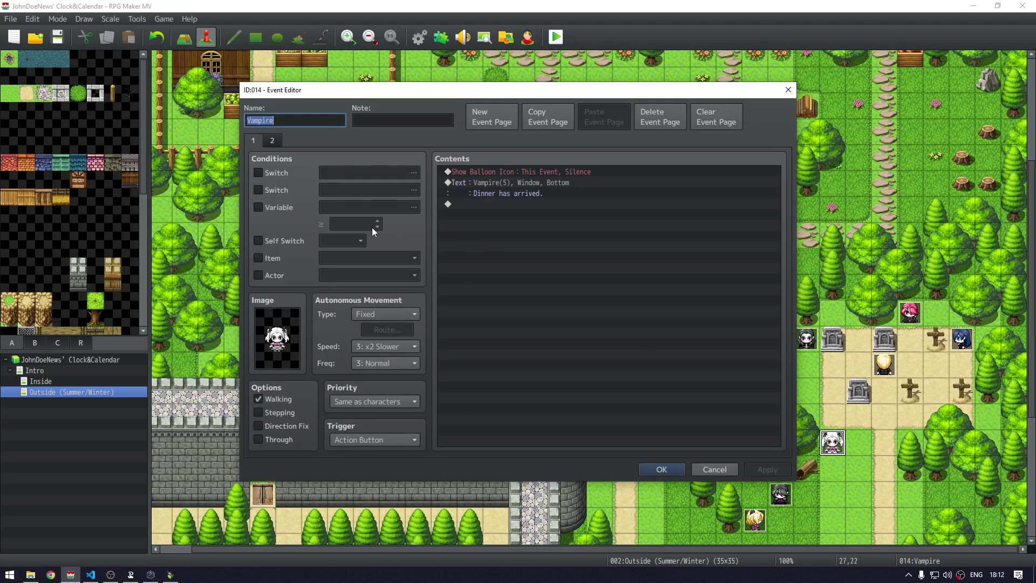
pyautogui.click(272, 141)
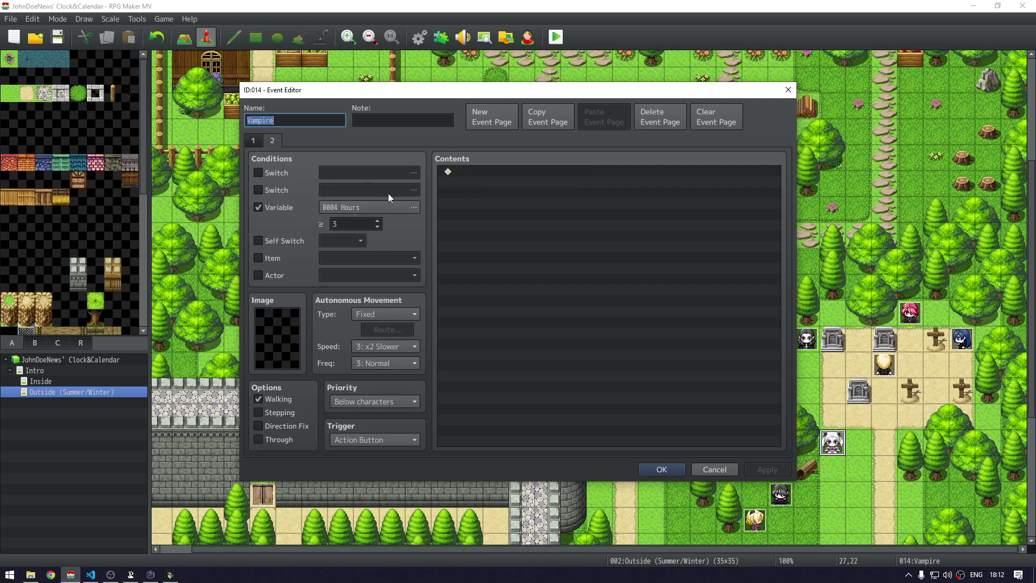
pyautogui.click(672, 469)
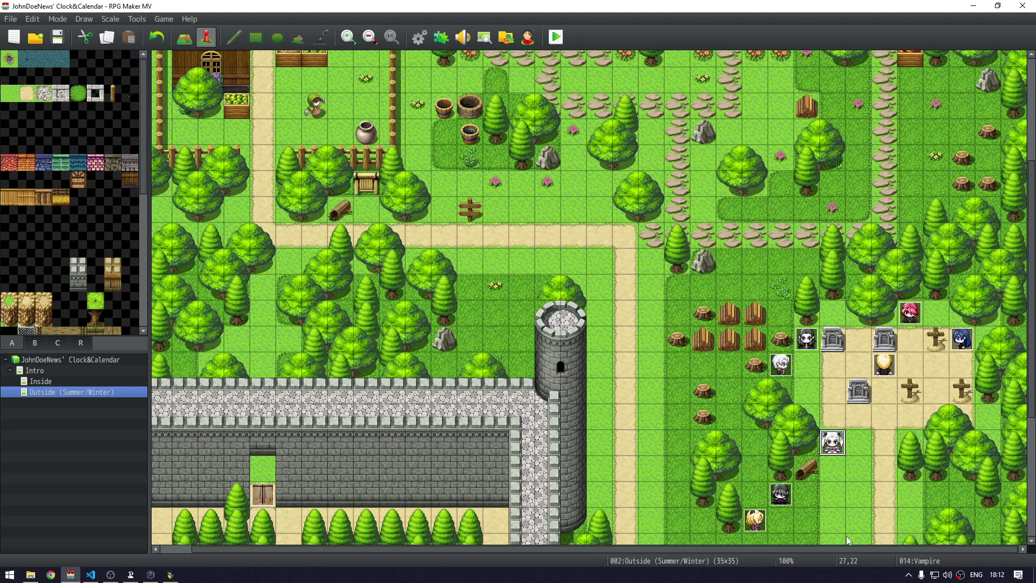
# Switch to the game window, close the playtest and return to the map editor
pyautogui.scroll(-4, 947, 79)
pyautogui.scroll(8, 946, 78)
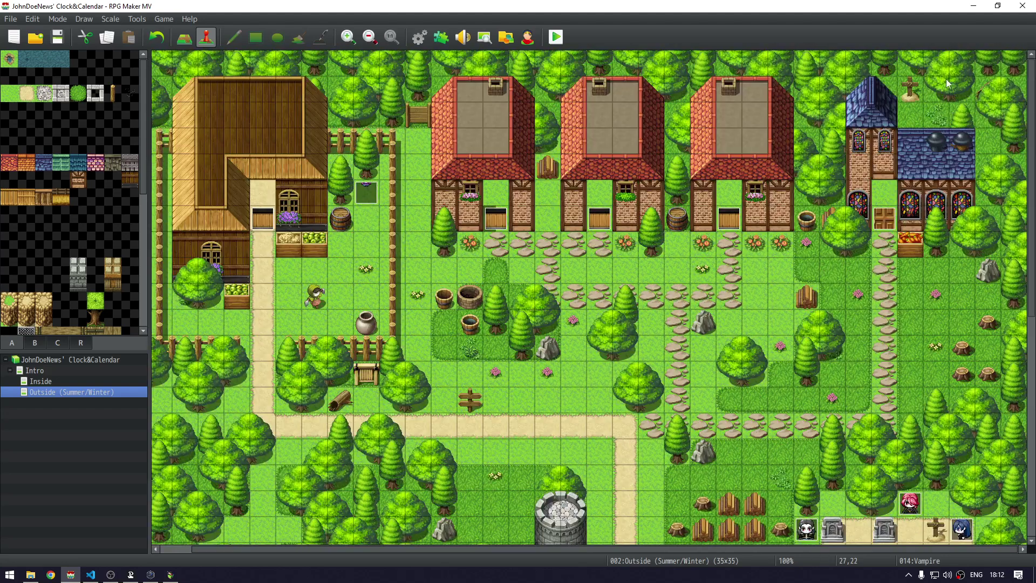
pyautogui.hotkey('alt', 'Tab')
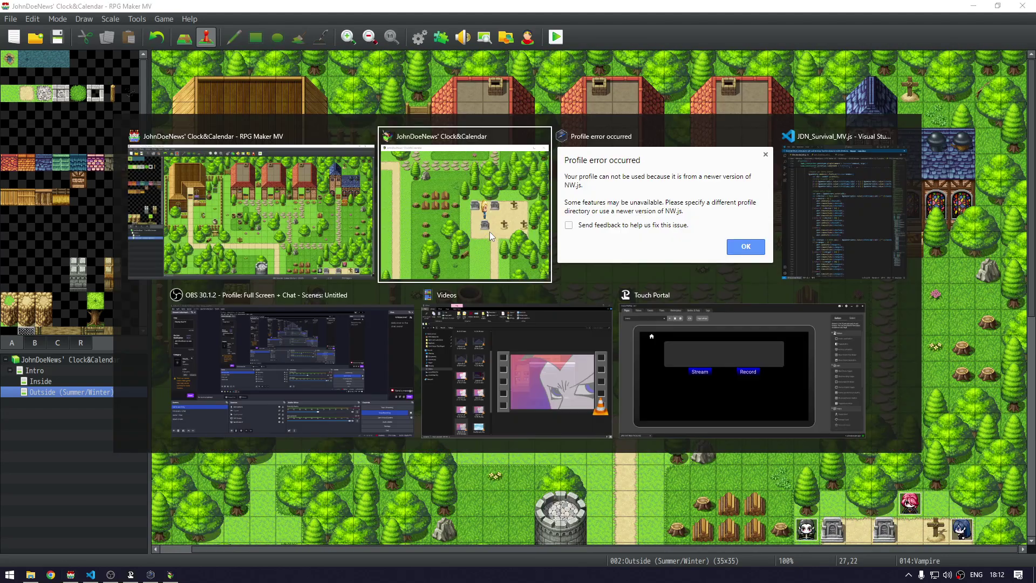
pyautogui.press('Tab')
pyautogui.press('Tab')
pyautogui.press('Tab')
pyautogui.press('Tab')
pyautogui.press('Tab')
pyautogui.press('Tab')
pyautogui.press('Tab')
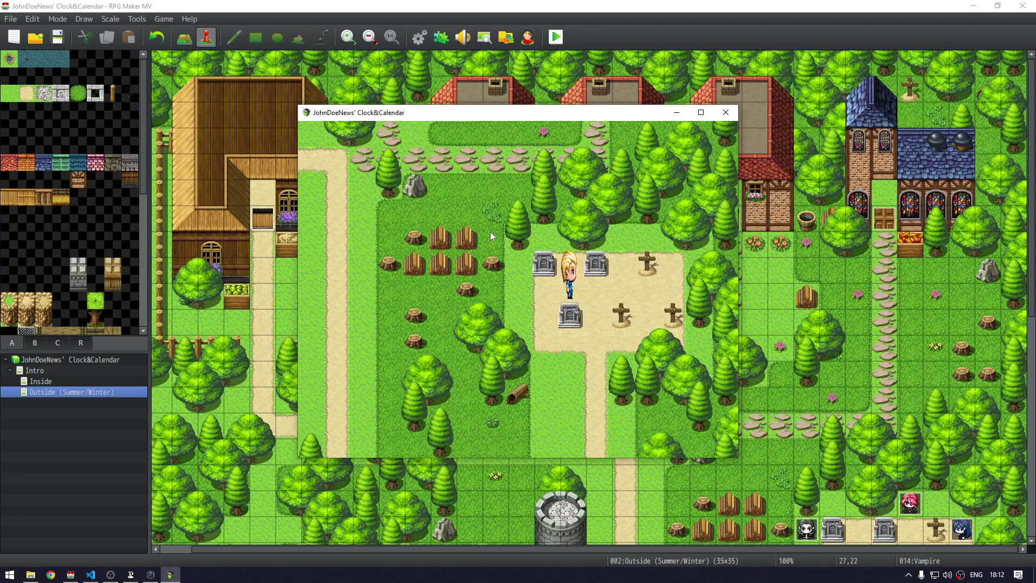
pyautogui.hotkey('alt', 'F4')
pyautogui.hotkey('alt', 'Tab')
pyautogui.press('Tab')
pyautogui.press('Tab')
pyautogui.press('Tab')
pyautogui.press('Tab')
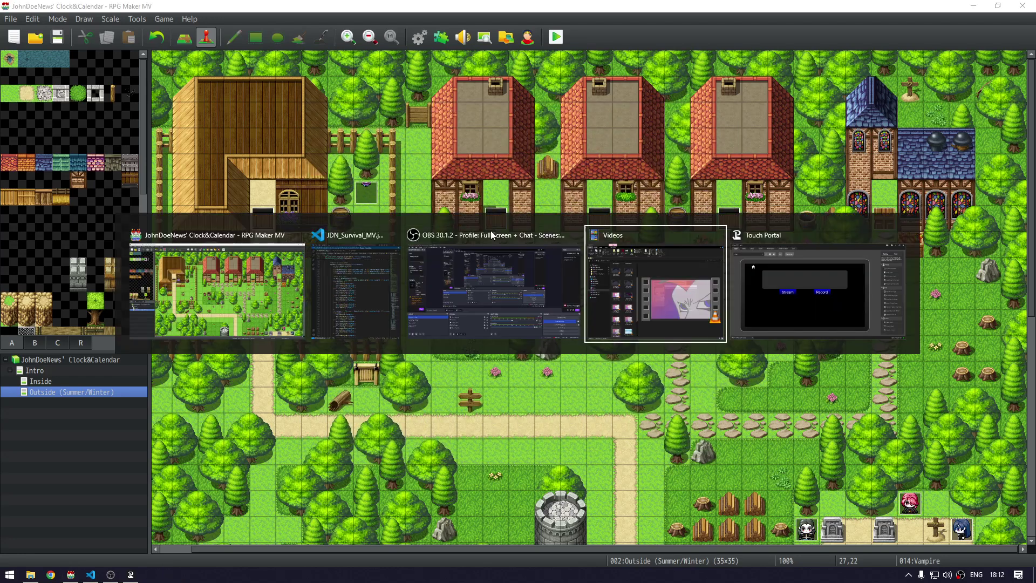
# Open the JDN_ClockCore_MV plugin's settings and review the required MMDD and HHMM variables
pyautogui.press('F10')
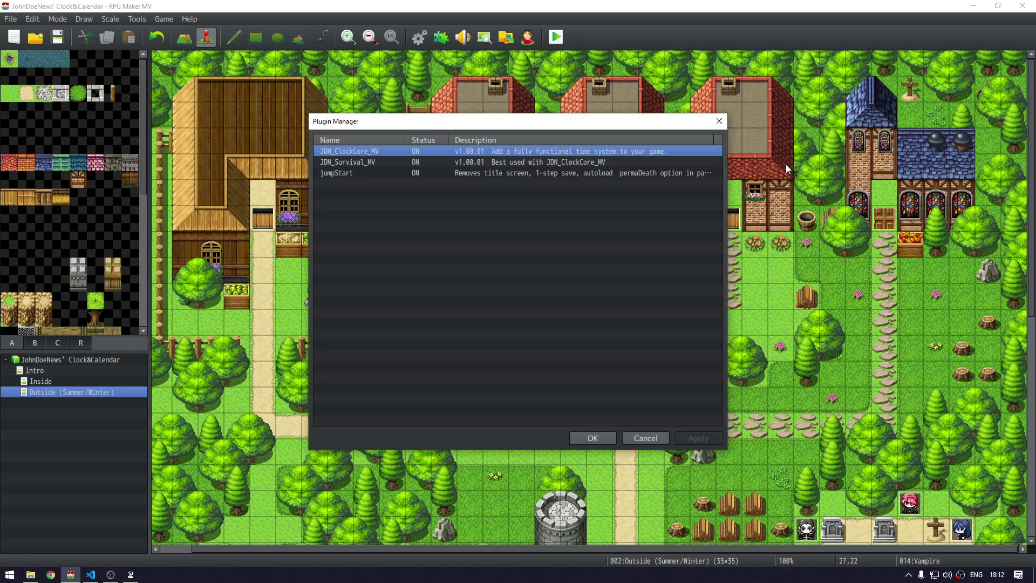
pyautogui.doubleClick(411, 151)
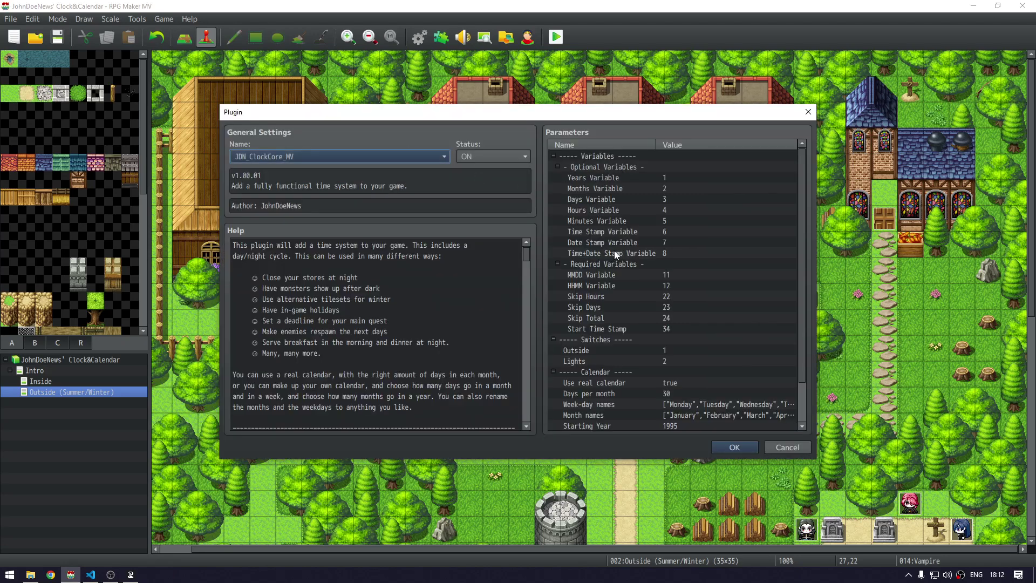
pyautogui.moveTo(799, 260); pyautogui.dragTo(801, 297)
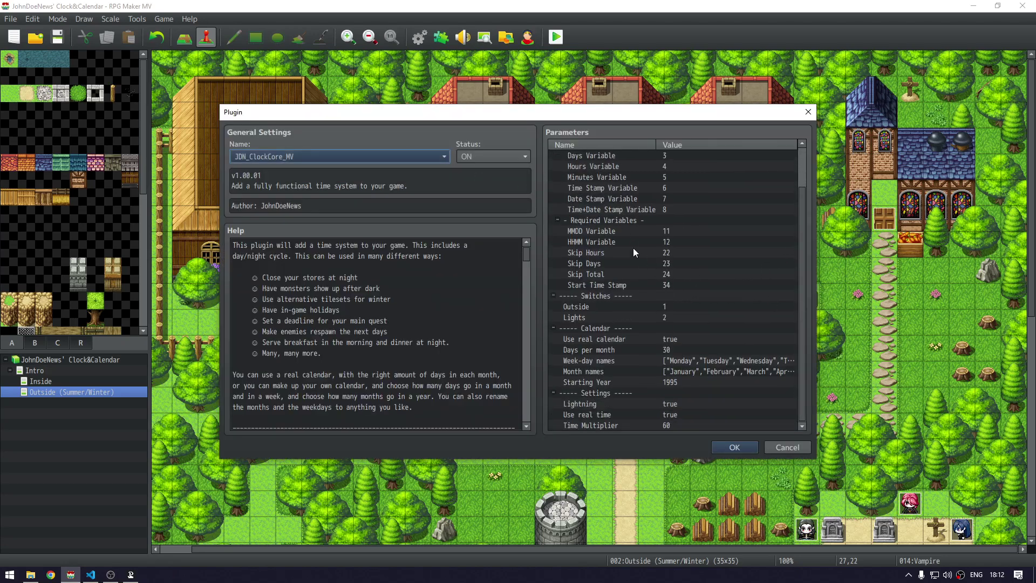
pyautogui.click(609, 230)
pyautogui.press('Down')
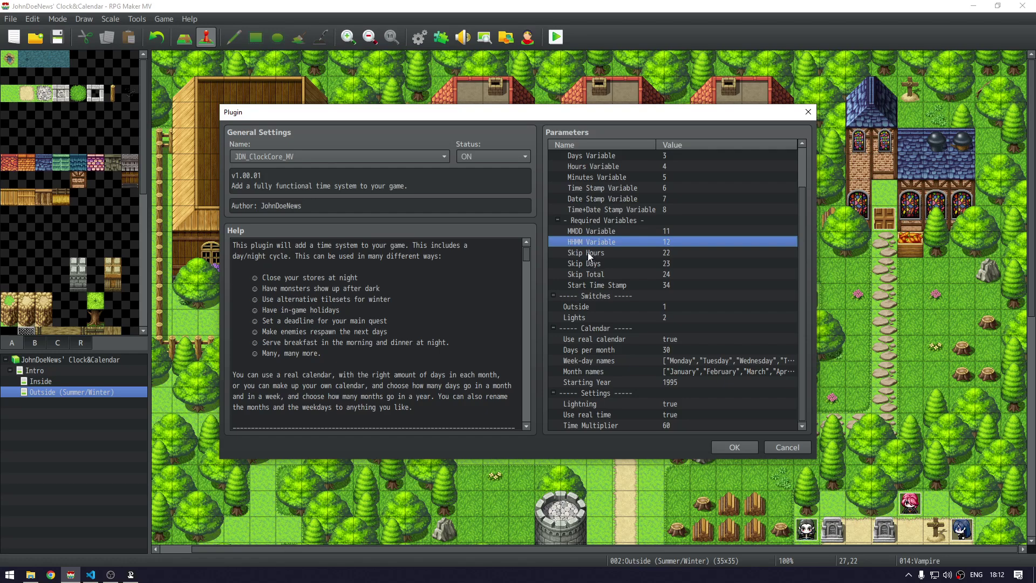
# Review the Skip Hours and Skip Days parameters and read the description of the Skip Total variable
pyautogui.click(591, 251)
pyautogui.click(588, 264)
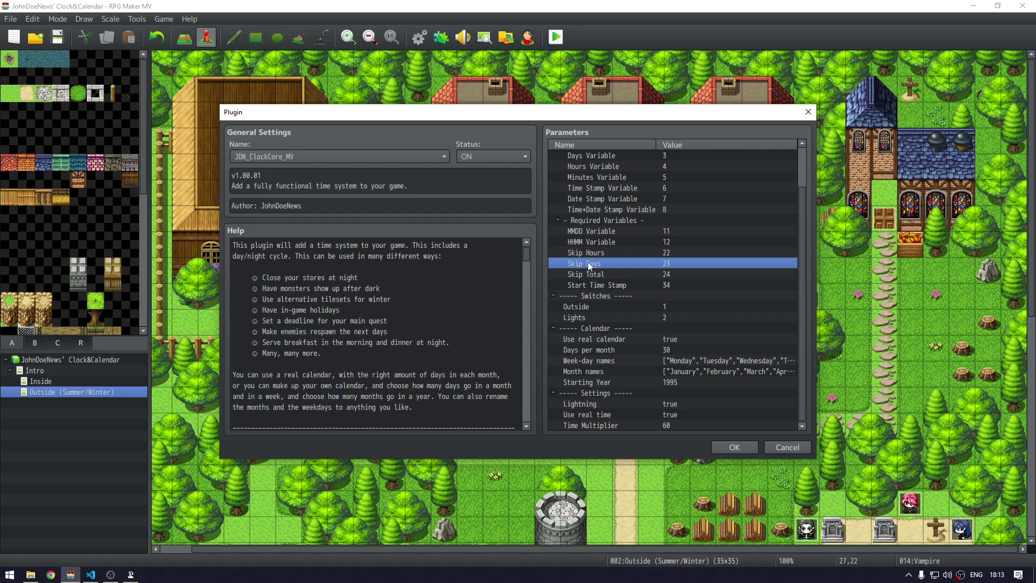
pyautogui.click(585, 274)
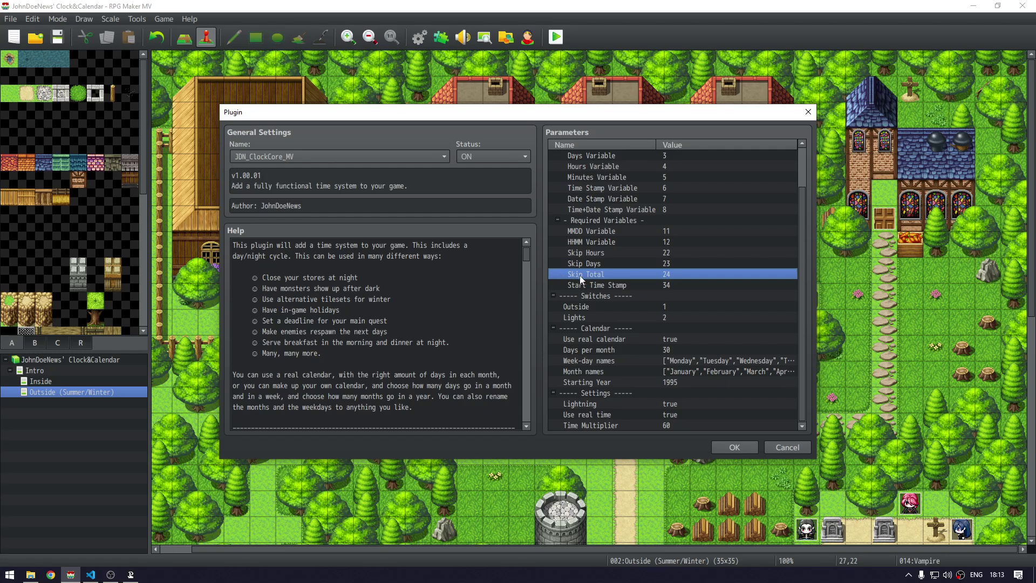
pyautogui.doubleClick(577, 273)
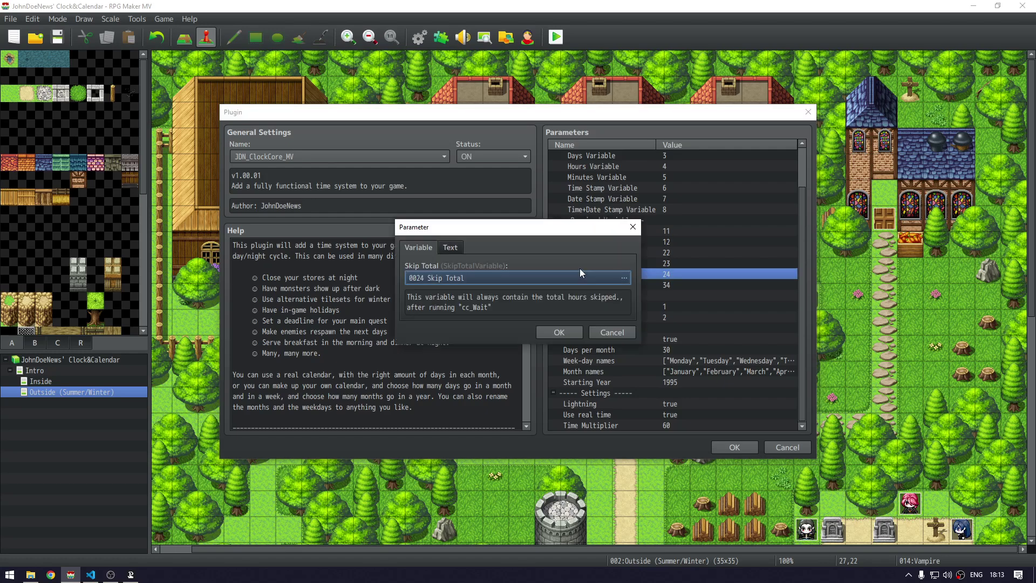
pyautogui.press('Escape')
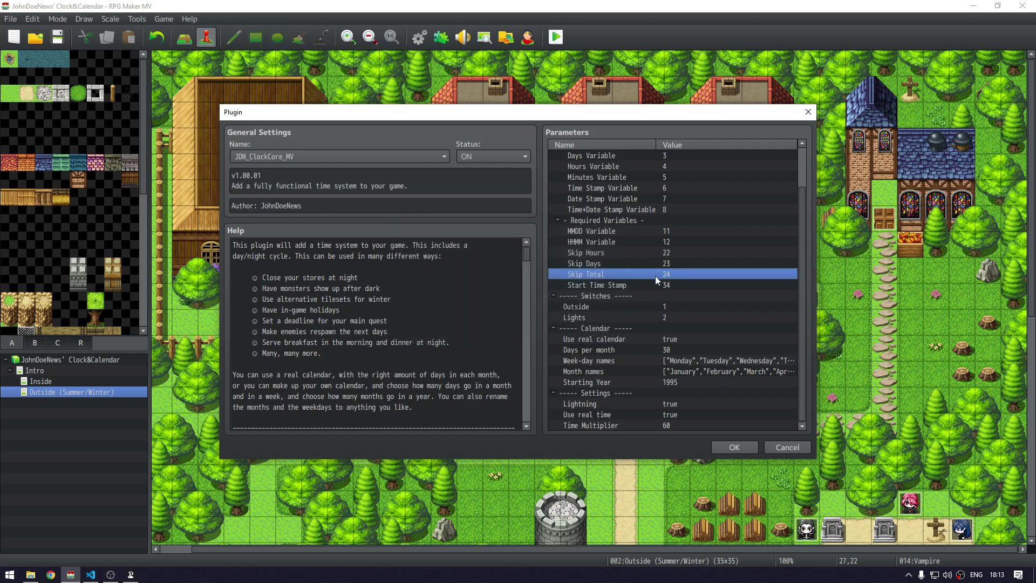
# Go over the three skip variables again and the Start Time Stamp parameter, and close the plugin settings
pyautogui.click(617, 252)
pyautogui.click(613, 261)
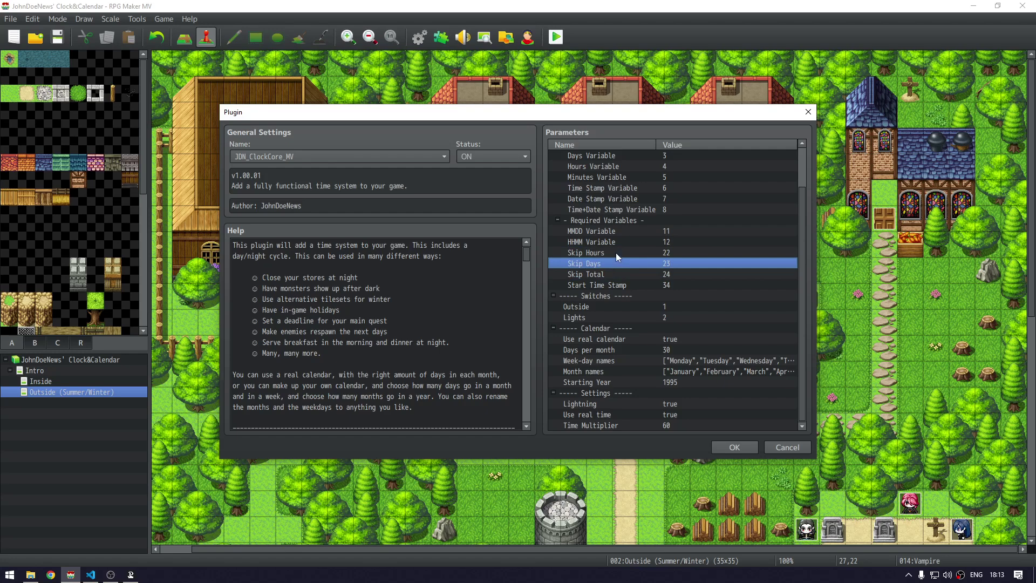
pyautogui.click(616, 254)
pyautogui.click(611, 265)
pyautogui.click(606, 276)
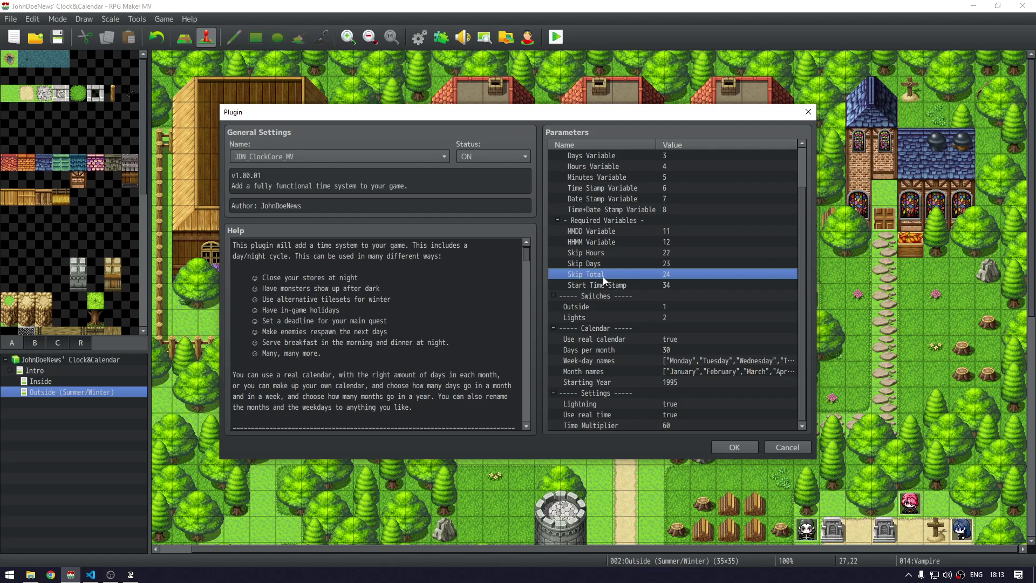
pyautogui.click(606, 285)
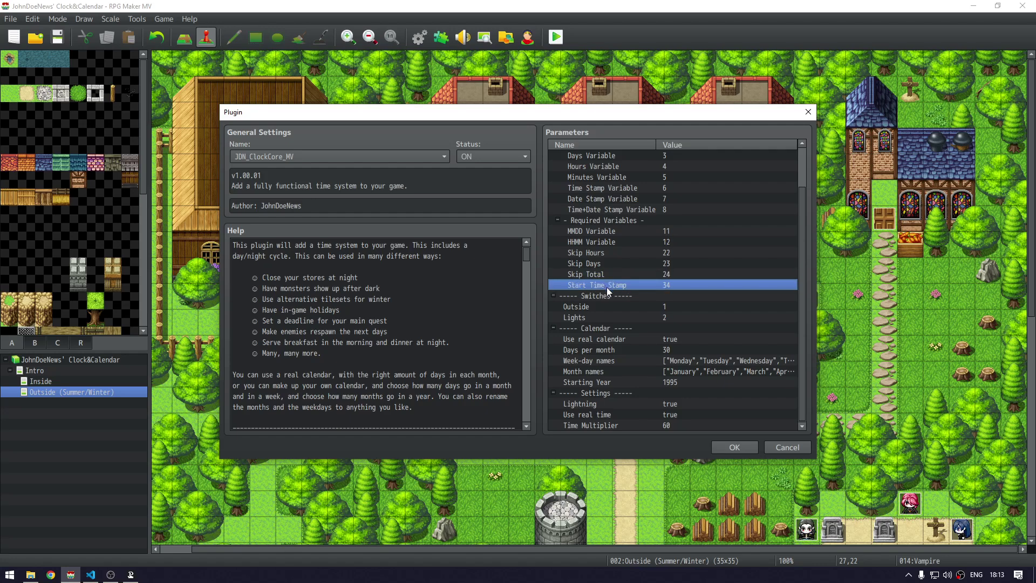
pyautogui.hotkey('alt', 'Tab')
pyautogui.click(718, 448)
pyautogui.click(595, 440)
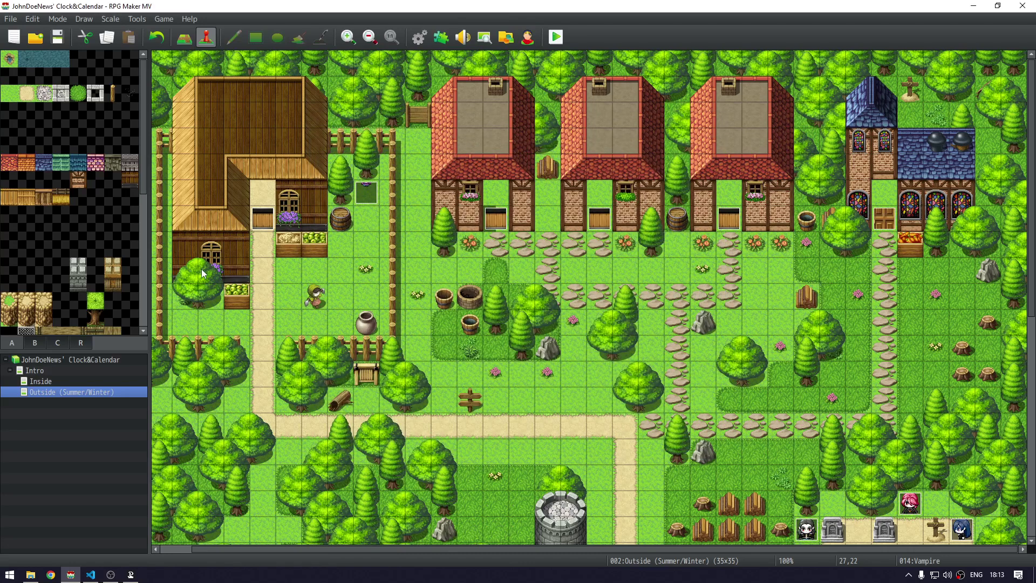
# Open the Inside map and briefly inspect the Bed event and the character event in the kitchen
pyautogui.click(61, 380)
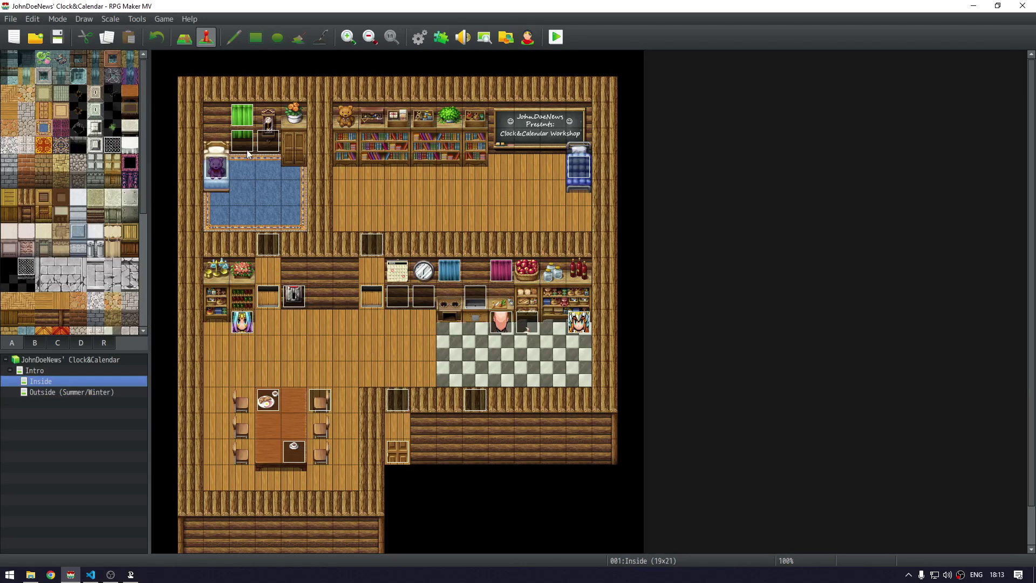
pyautogui.doubleClick(217, 165)
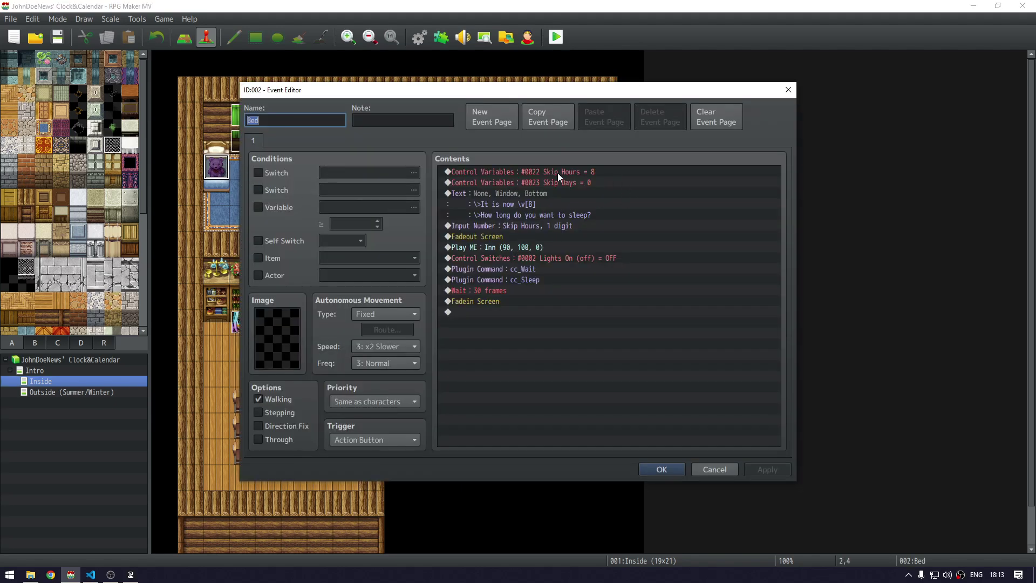
pyautogui.click(526, 172)
pyautogui.press('Escape')
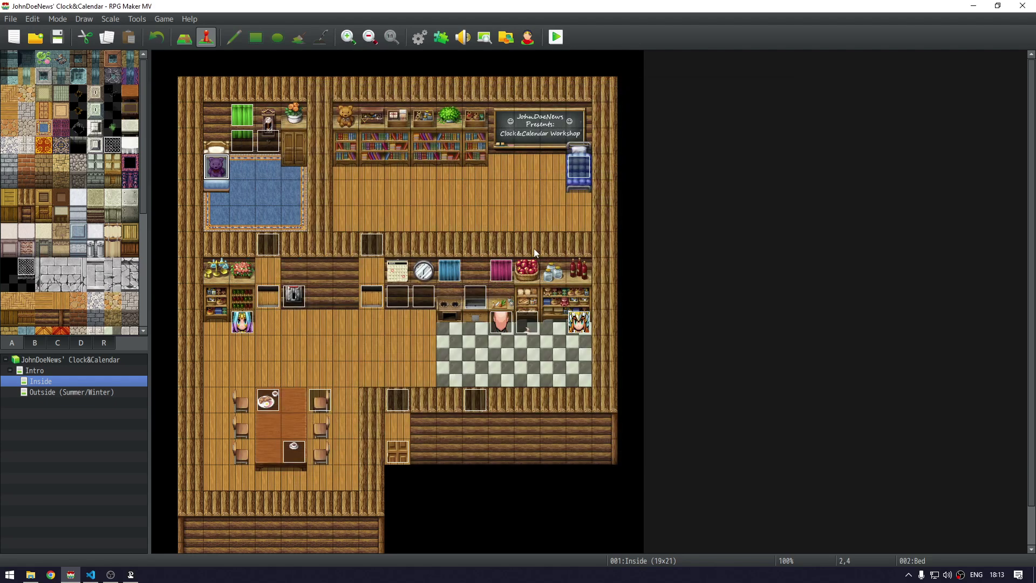
pyautogui.doubleClick(500, 322)
pyautogui.press('Escape')
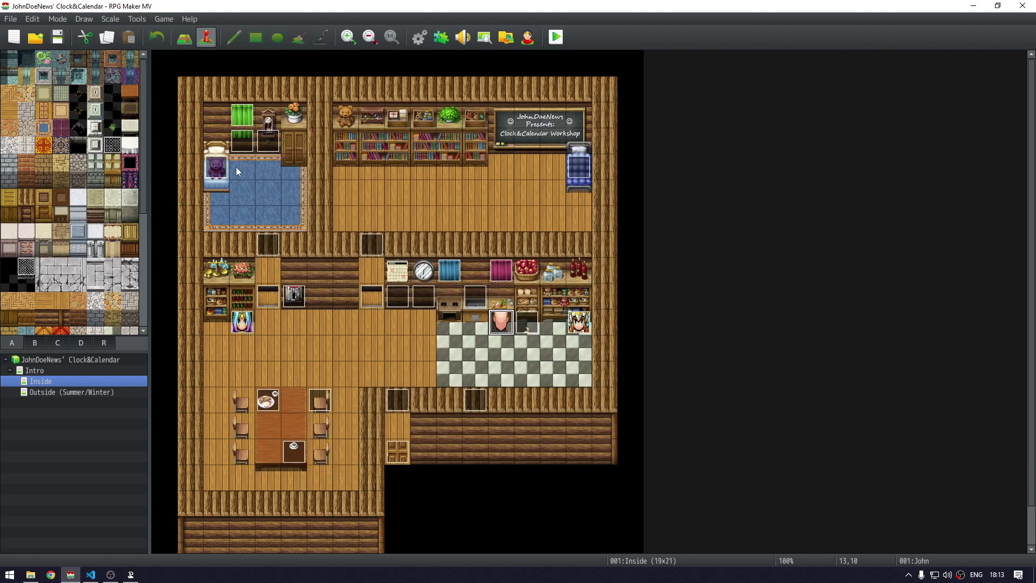
# Reopen the Bed event and review its Skip Hours, Skip Days, sleep-question text and Input Number commands
pyautogui.doubleClick(217, 168)
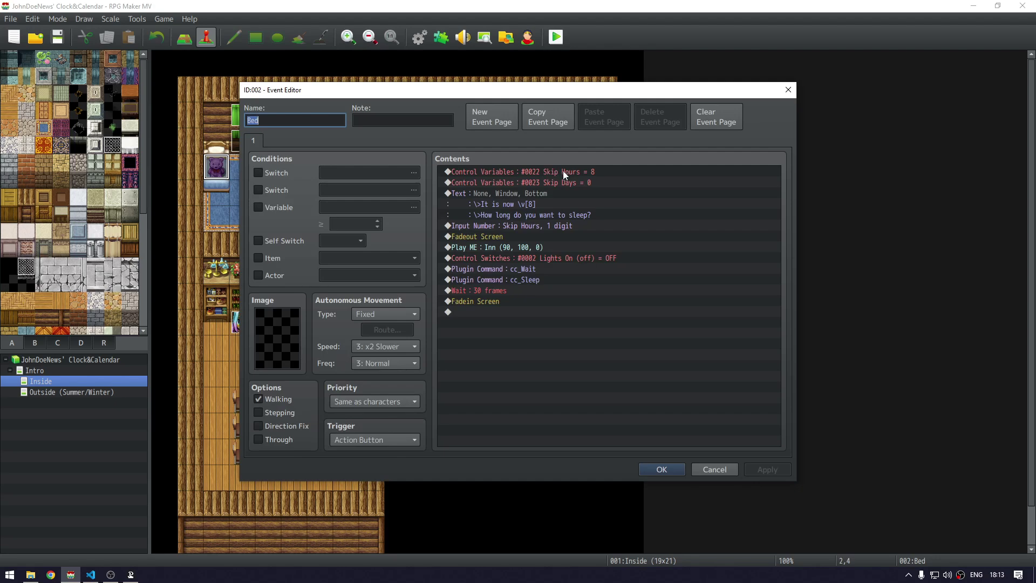
pyautogui.click(596, 173)
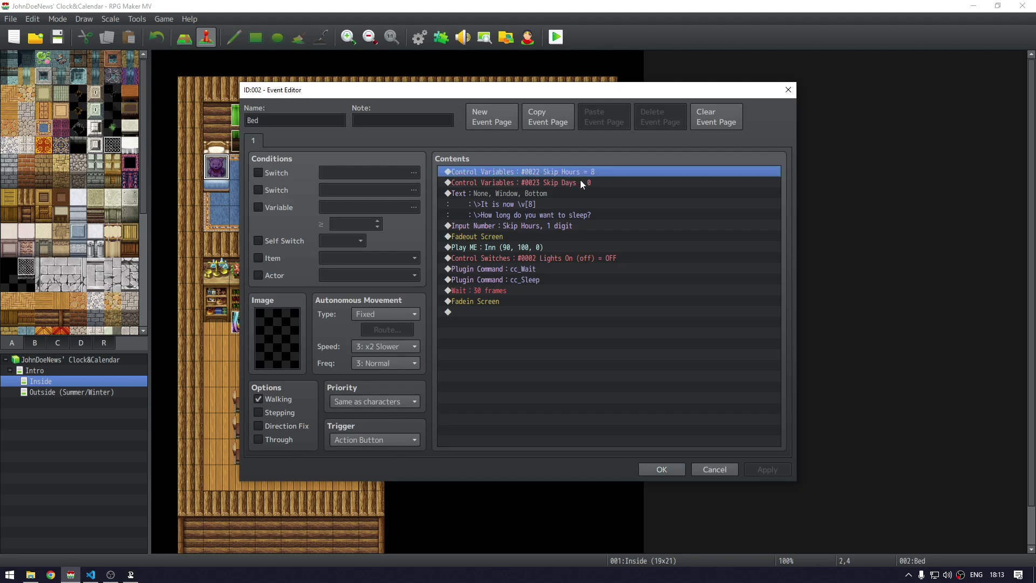
pyautogui.click(579, 182)
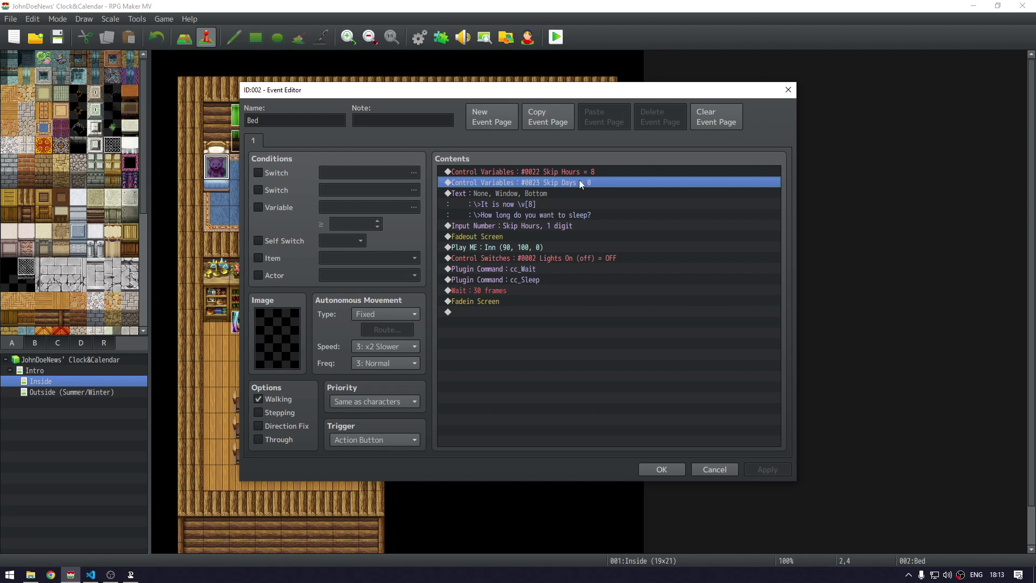
pyautogui.click(551, 194)
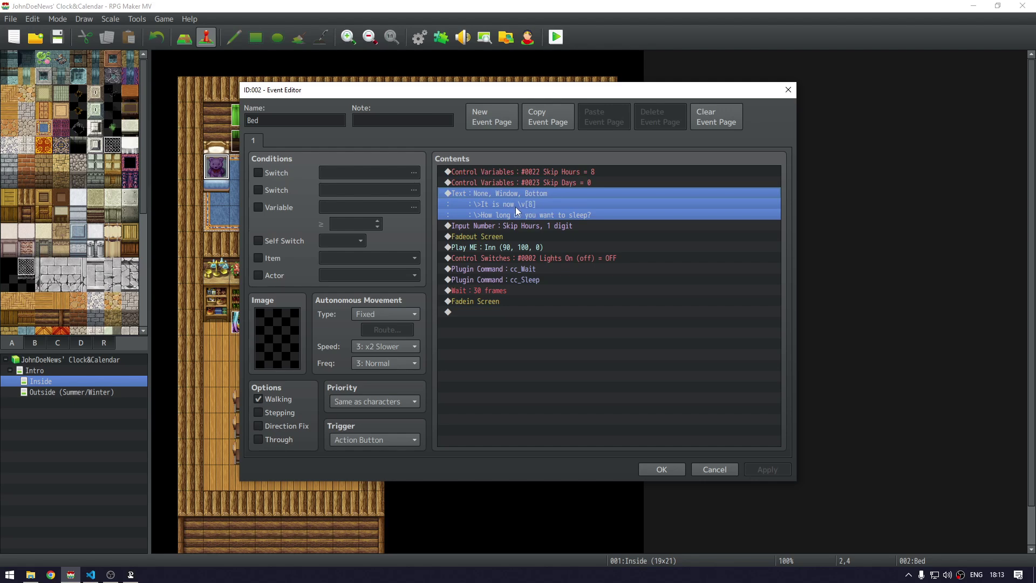
pyautogui.click(555, 226)
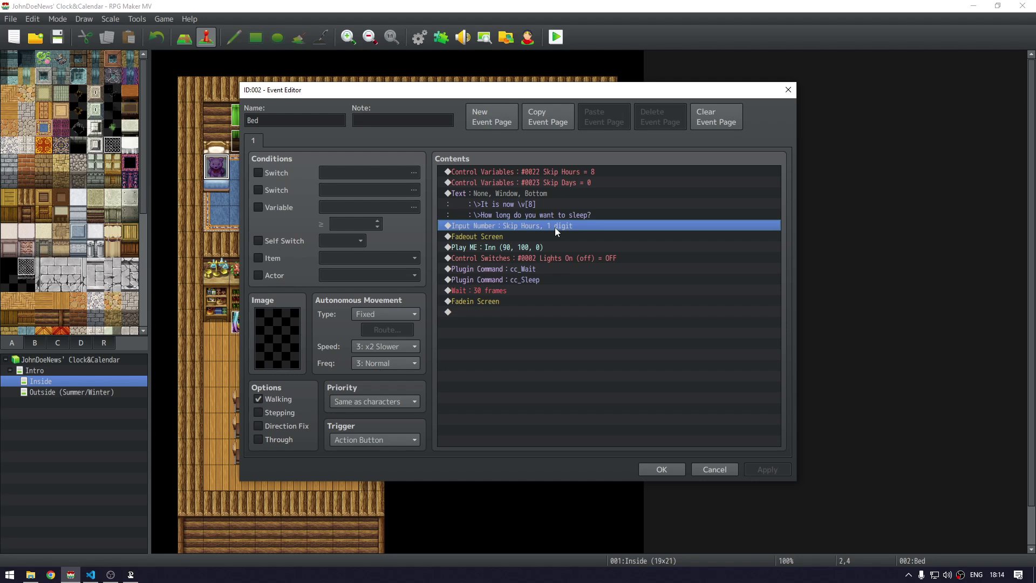
# Compare the Bed event's initial Skip Hours assignment with its Input Number command
pyautogui.click(568, 172)
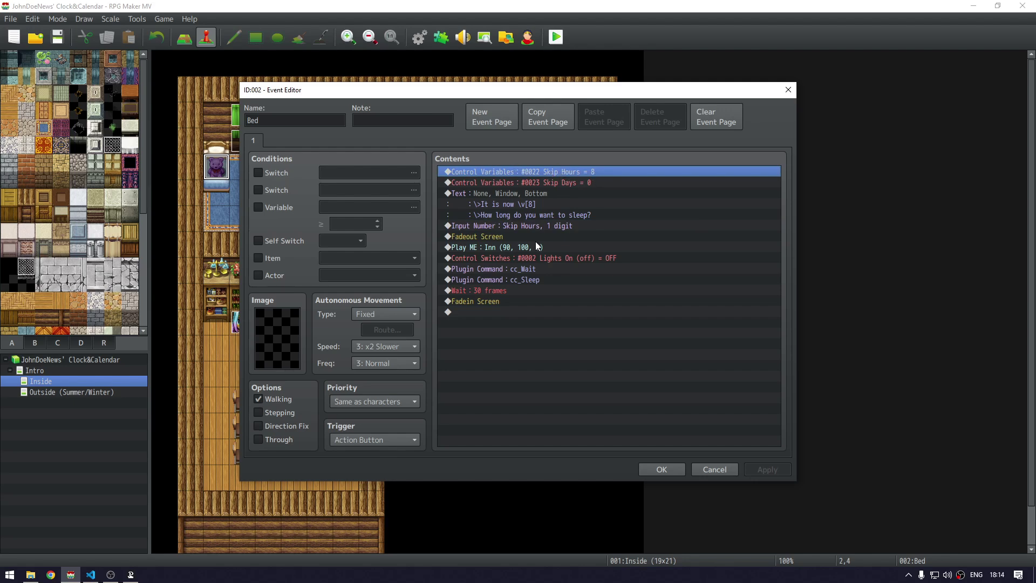
pyautogui.click(549, 225)
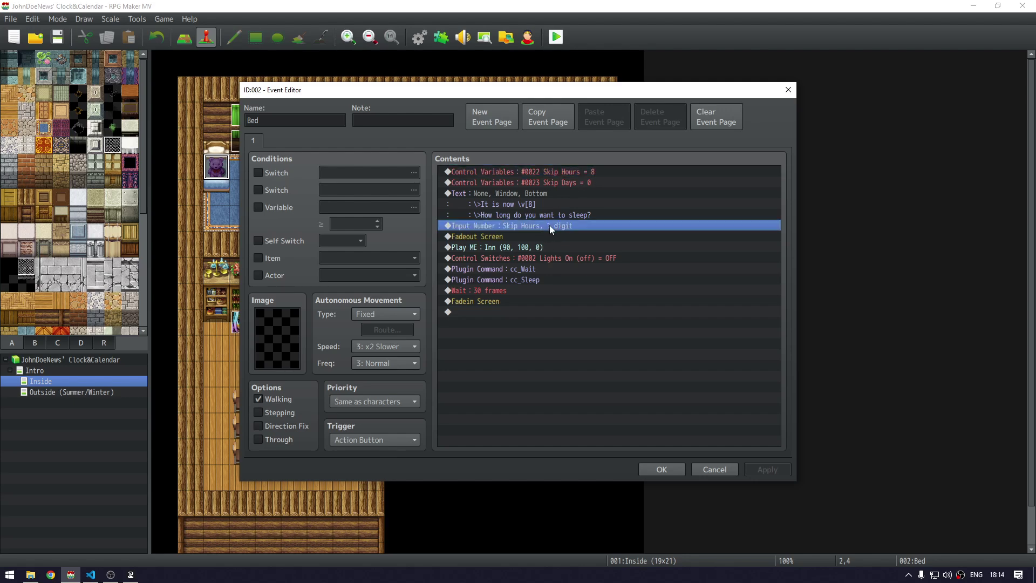
pyautogui.click(596, 171)
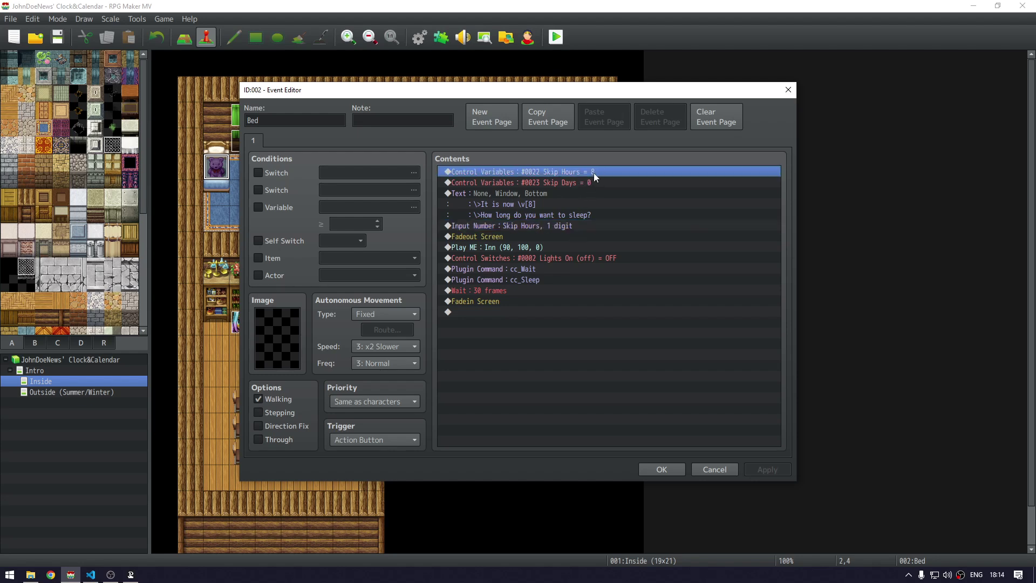
pyautogui.press('Insert')
pyautogui.press('Escape')
# Review the Bed event's Fadeout Screen, Play ME and Lights switch commands
pyautogui.click(557, 238)
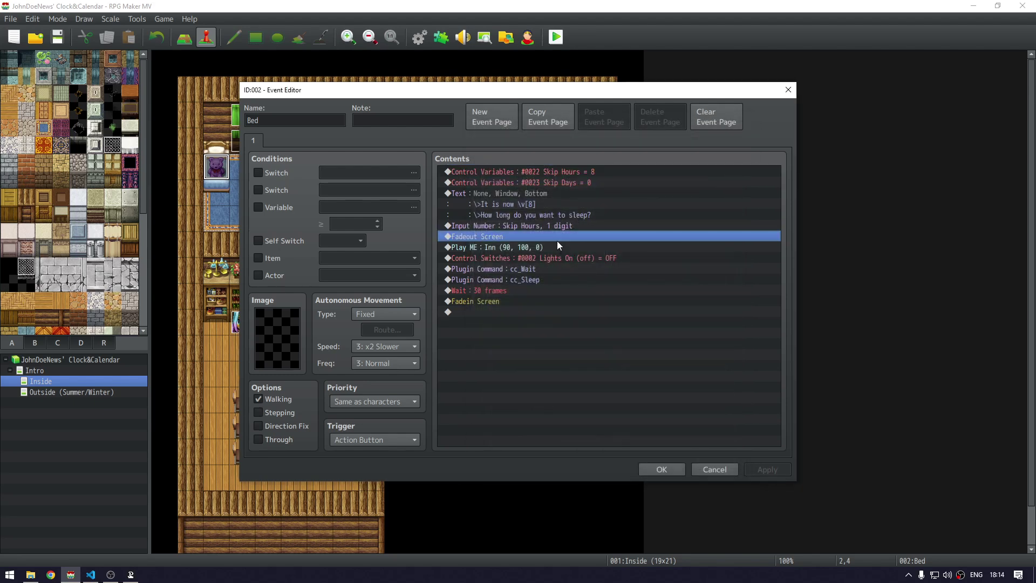
pyautogui.click(555, 248)
pyautogui.click(555, 258)
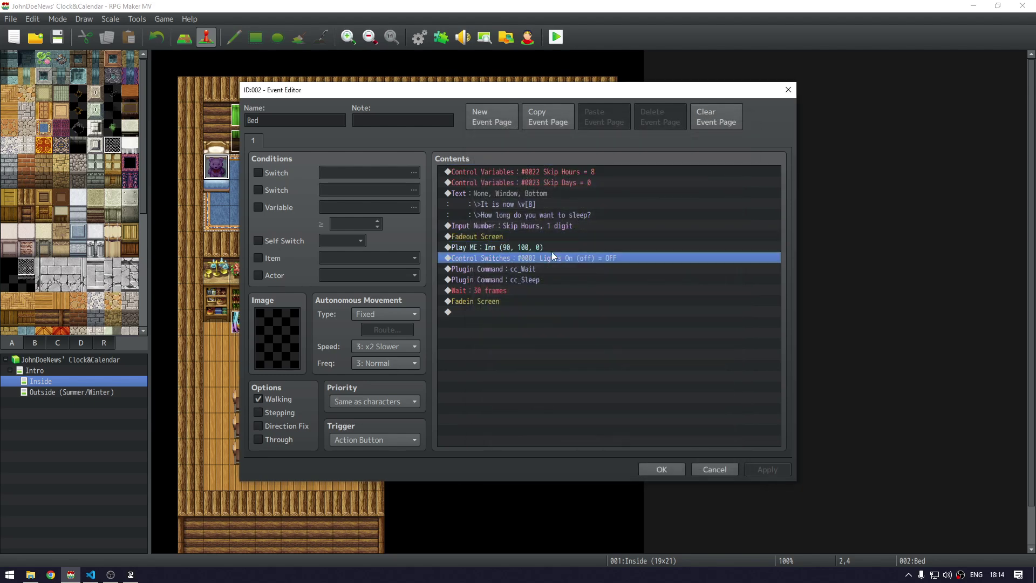
pyautogui.click(477, 236)
pyautogui.click(519, 249)
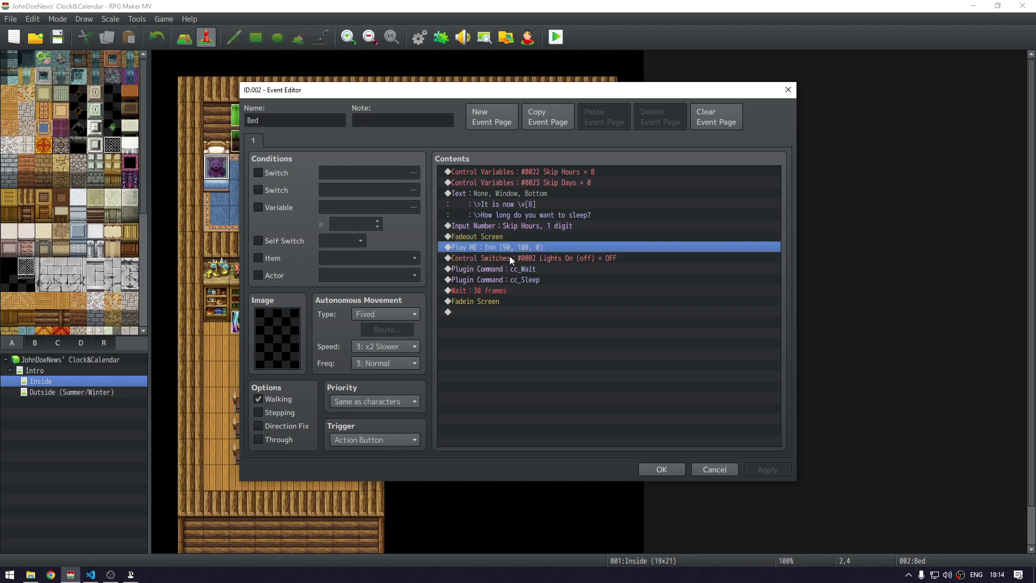
pyautogui.click(509, 257)
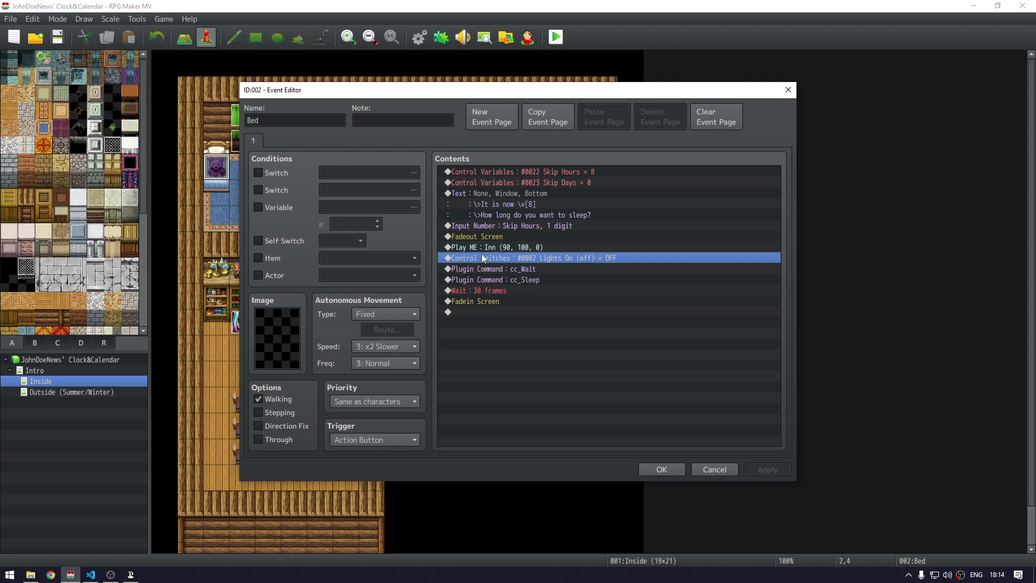
# Inspect the cc_Wait plugin command in the Bed event and refer back to the Skip Hours assignment
pyautogui.click(516, 270)
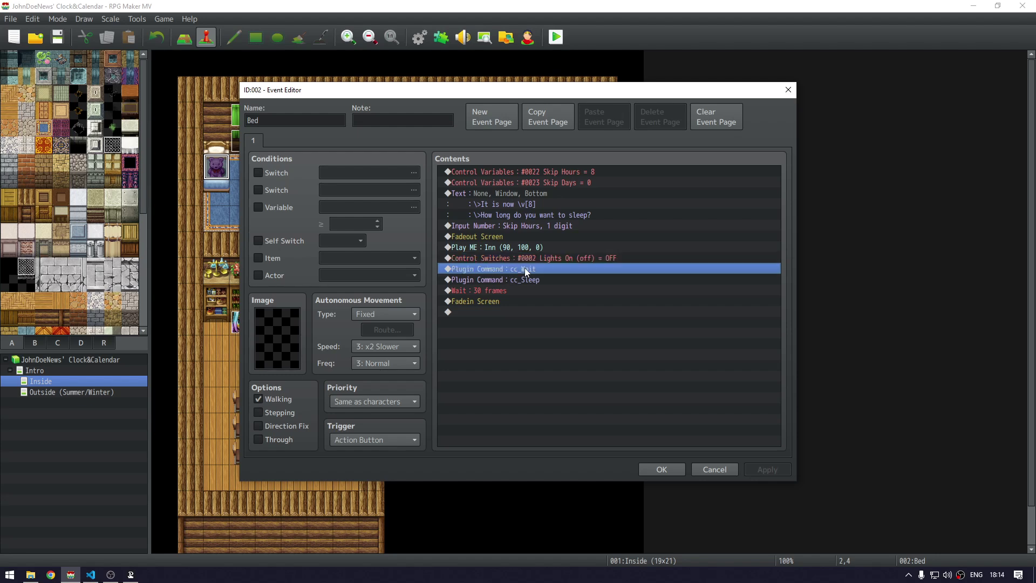
pyautogui.doubleClick(525, 269)
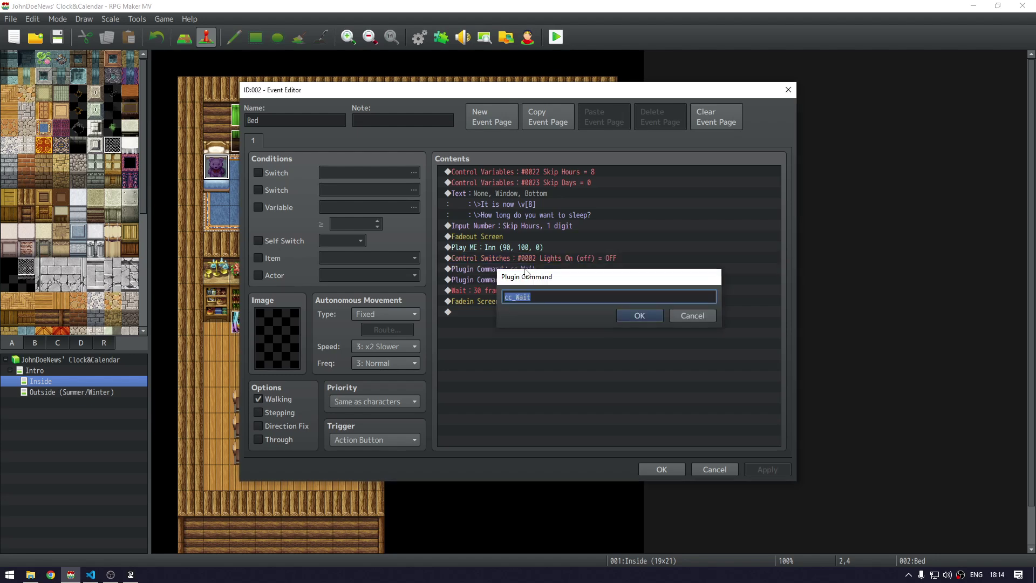
pyautogui.press('Escape')
pyautogui.click(572, 170)
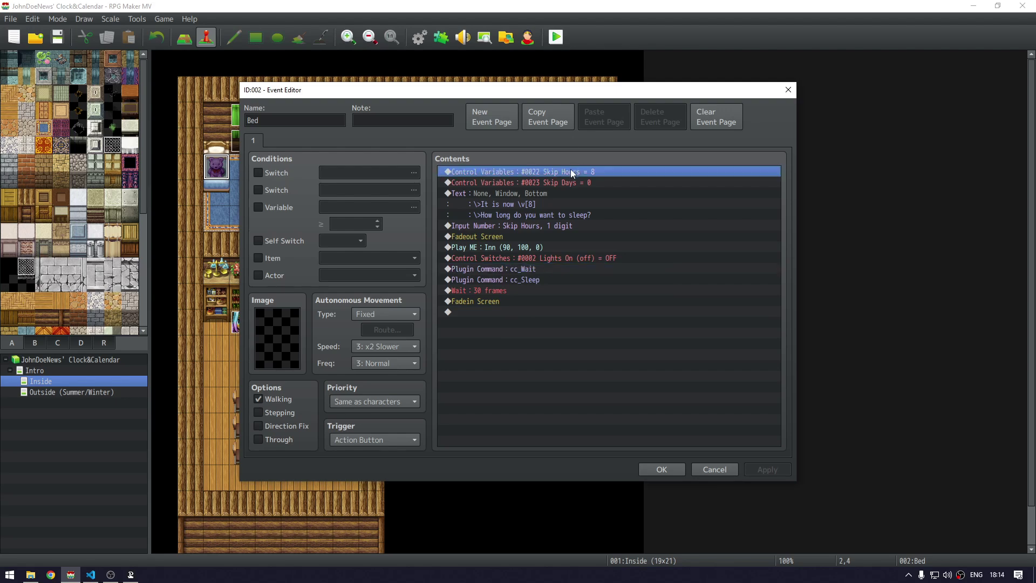
# Close the Bed event after checking its Skip Days assignment, and open the JDN_ClockCore_MV plugin's settings
pyautogui.click(567, 183)
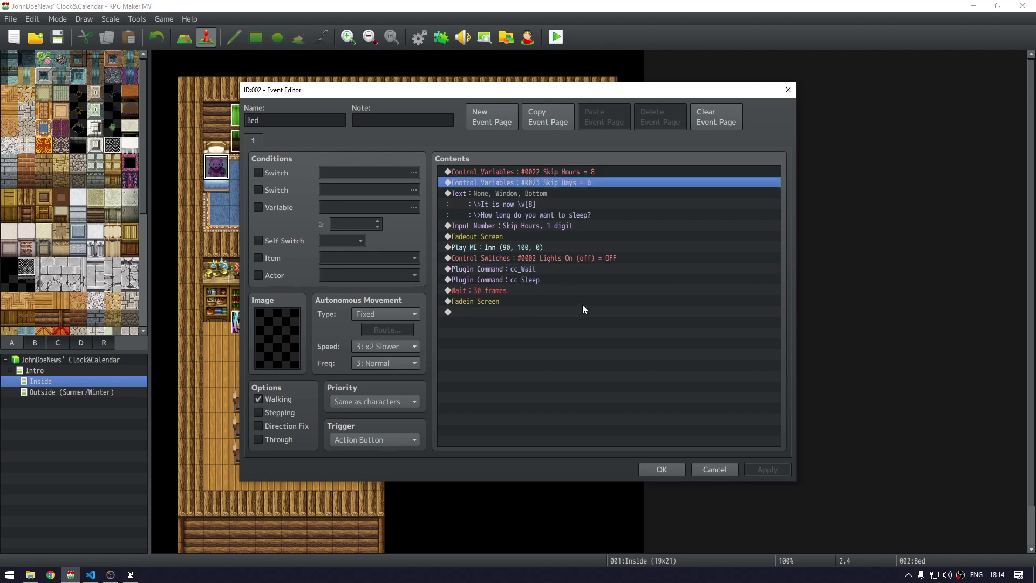
pyautogui.click(658, 469)
pyautogui.press('F9')
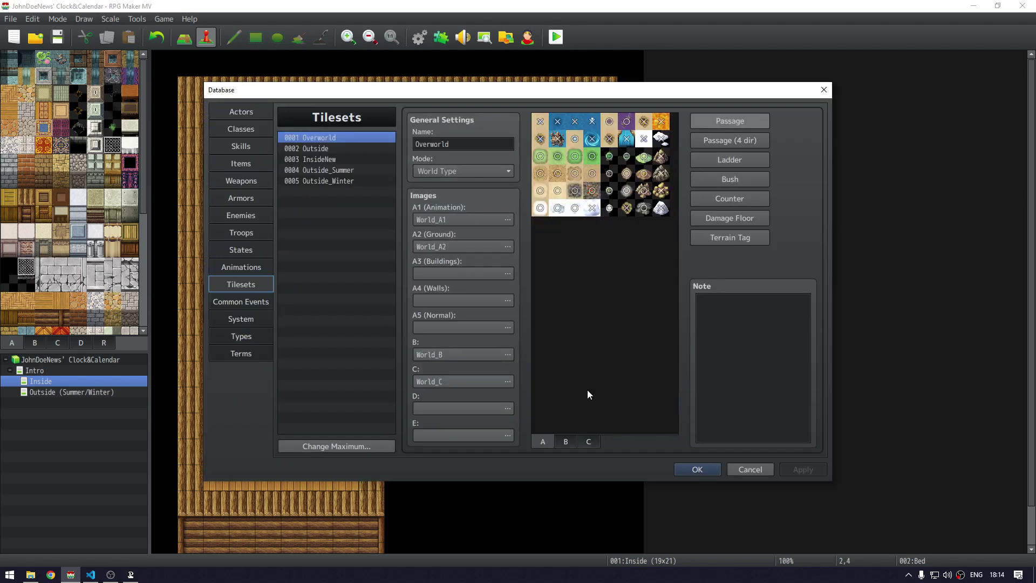
pyautogui.press('Escape')
pyautogui.press('F10')
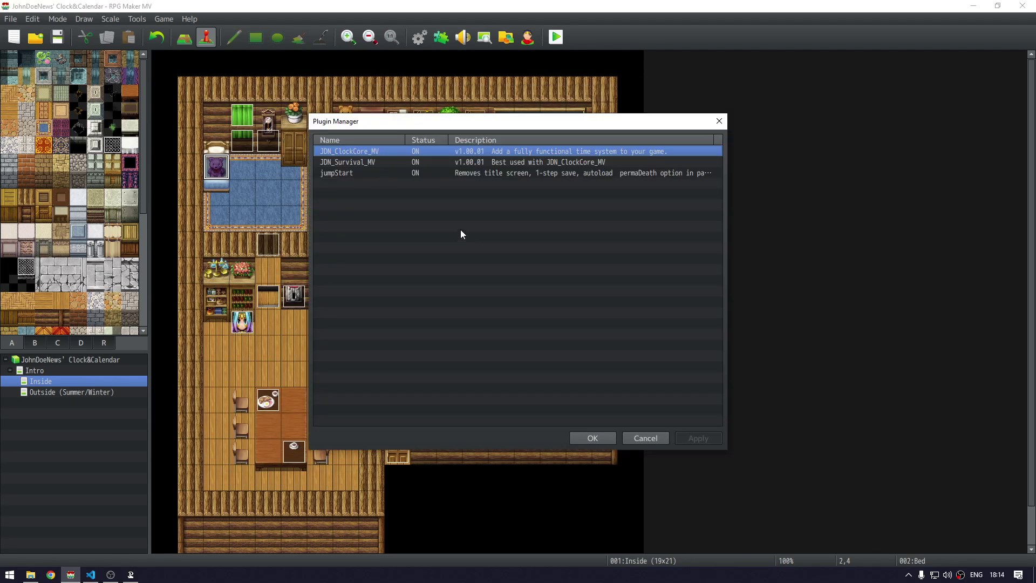
pyautogui.press('Escape')
pyautogui.press('F10')
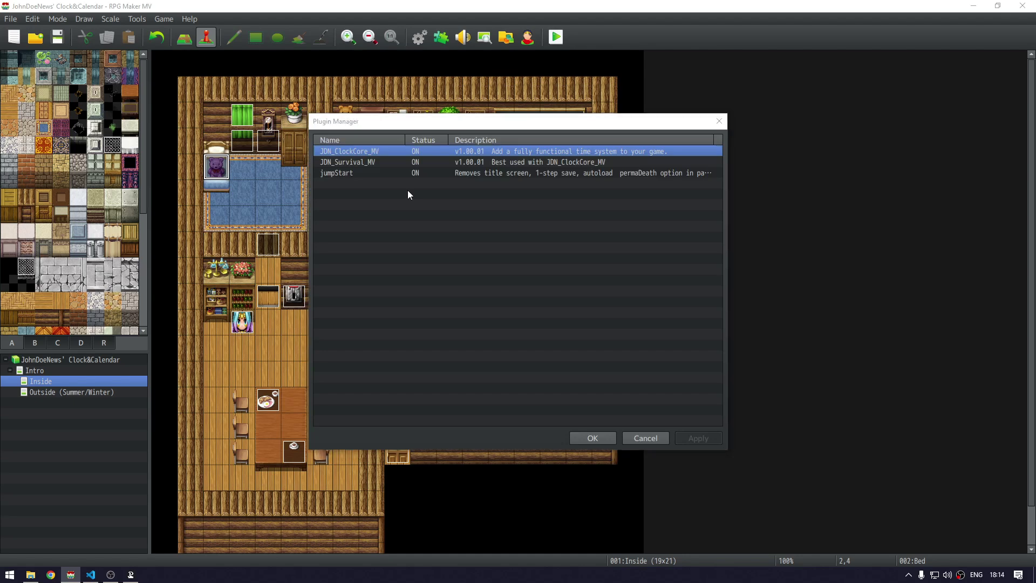
pyautogui.press('Return')
# Review the Skip Hours, Skip Days, Skip Total and Start Time Stamp entries among the plugin's required variables
pyautogui.click(597, 296)
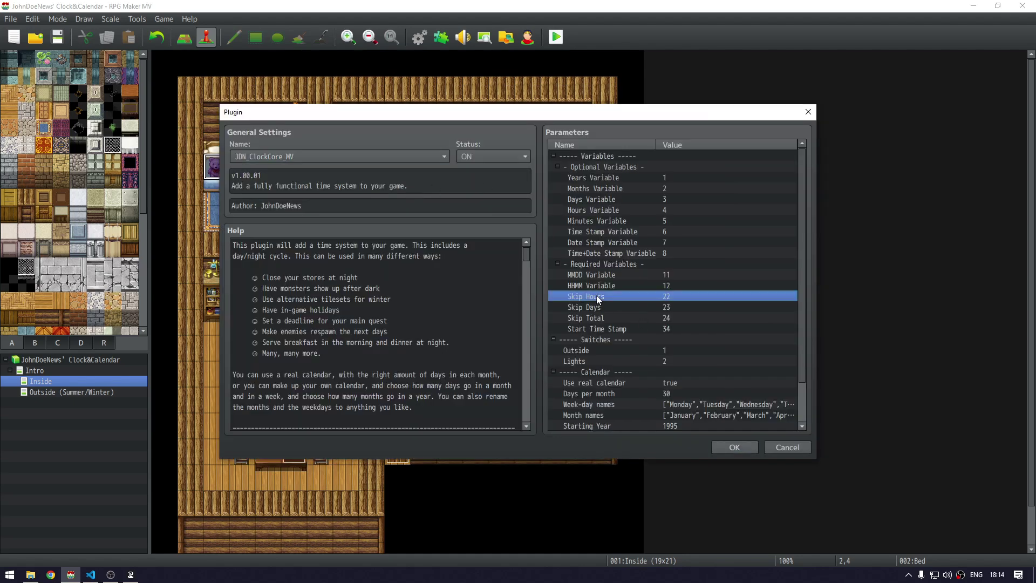
pyautogui.click(597, 306)
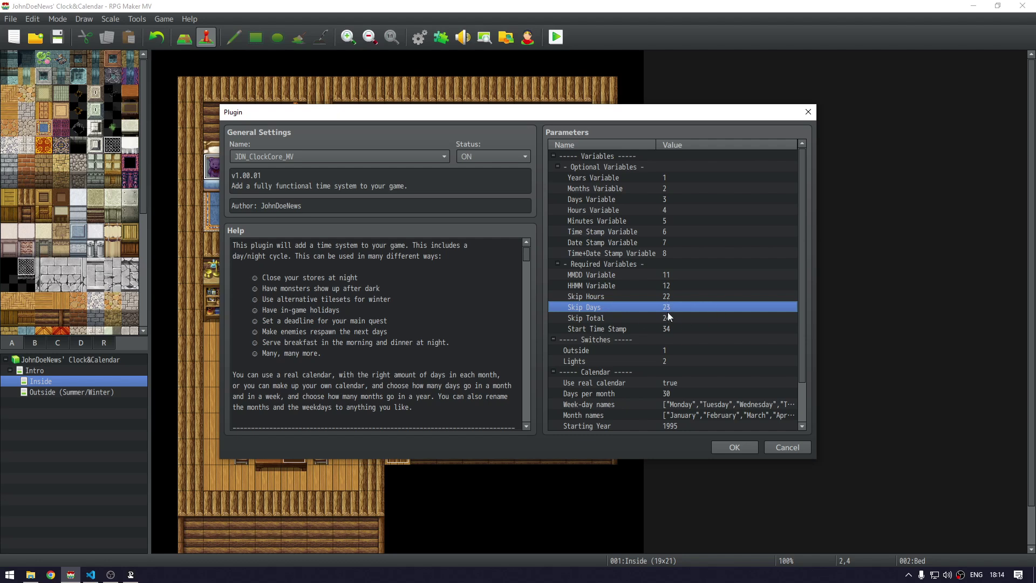
pyautogui.click(575, 319)
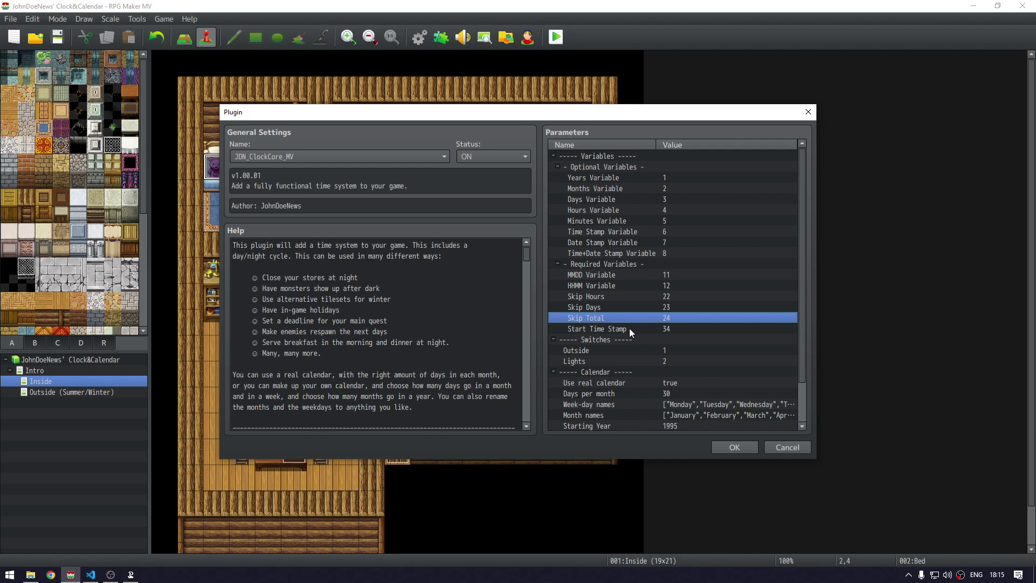
pyautogui.click(630, 329)
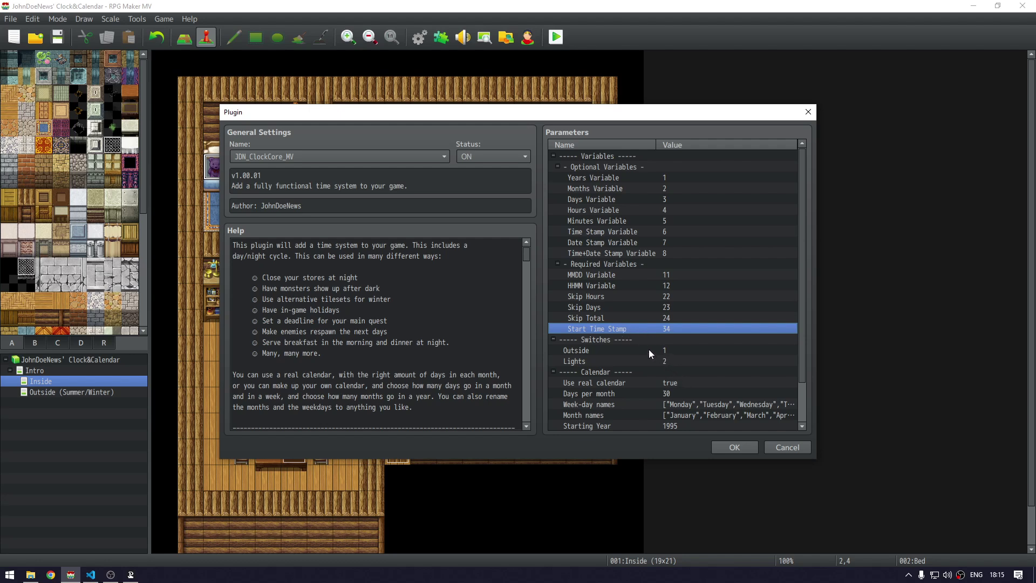
pyautogui.click(653, 318)
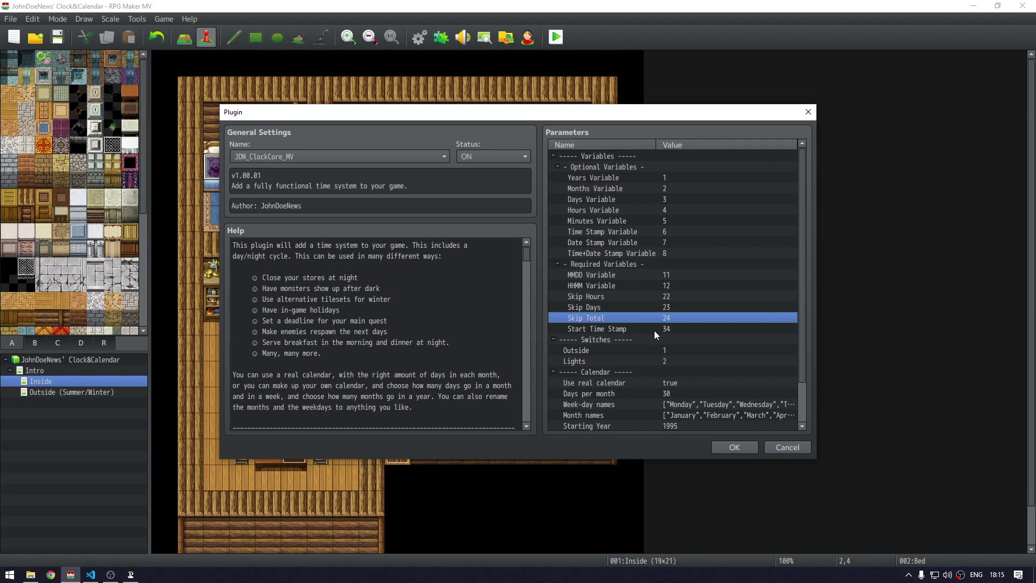
# Inspect the Start Time Stamp parameter's variable assignment and description, leaving it as it is
pyautogui.click(629, 354)
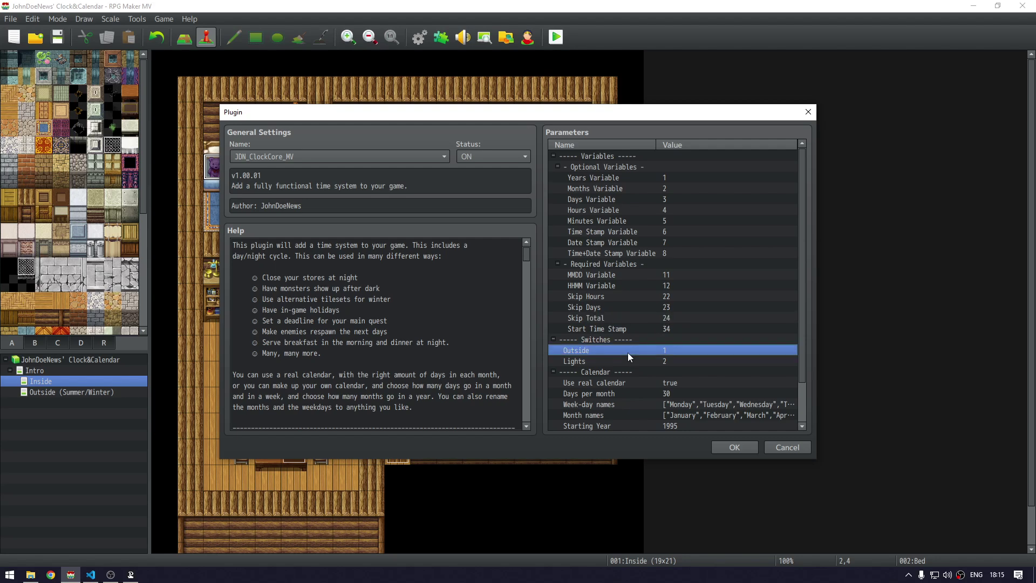
pyautogui.click(624, 330)
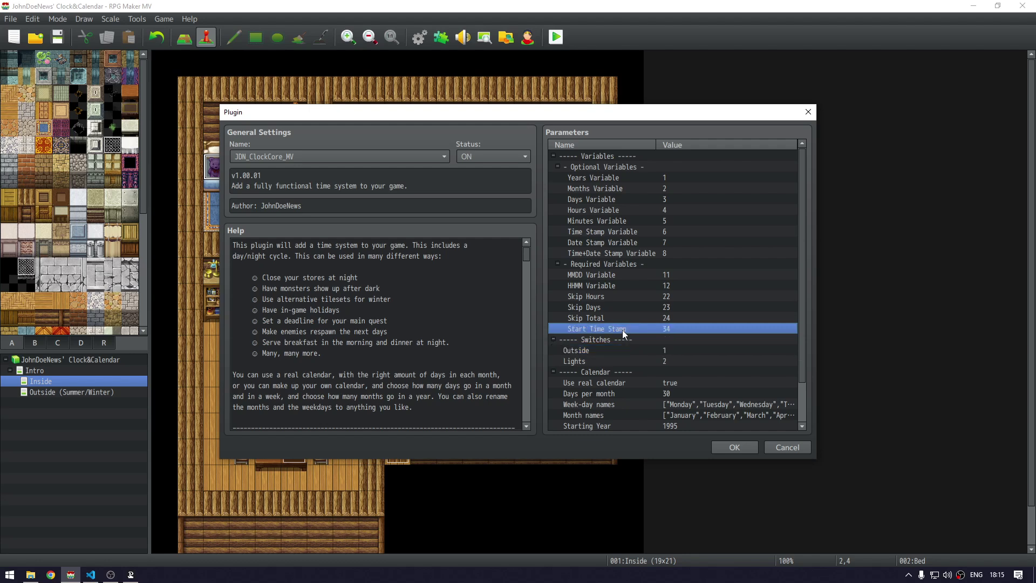
pyautogui.doubleClick(681, 330)
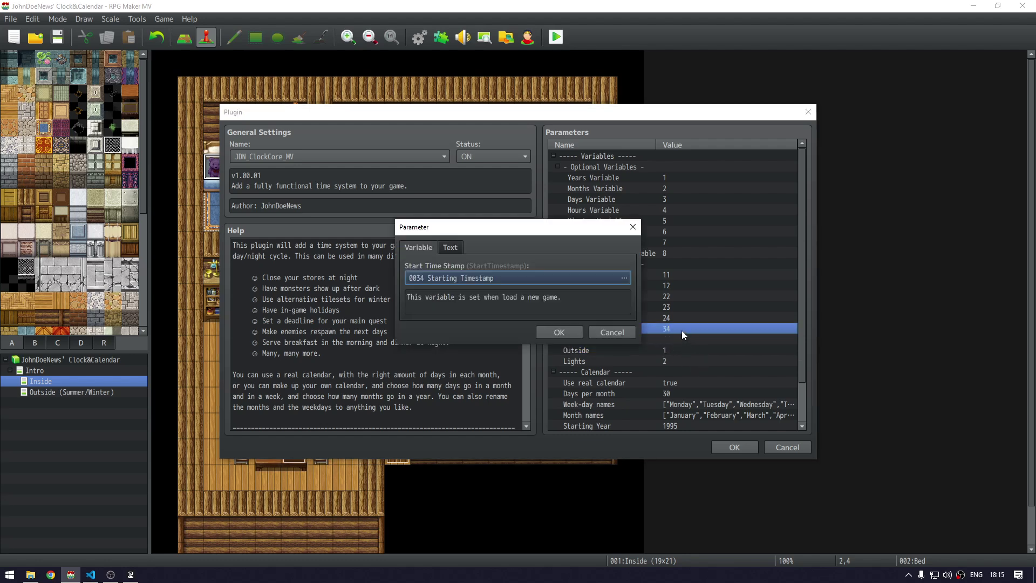
pyautogui.click(624, 331)
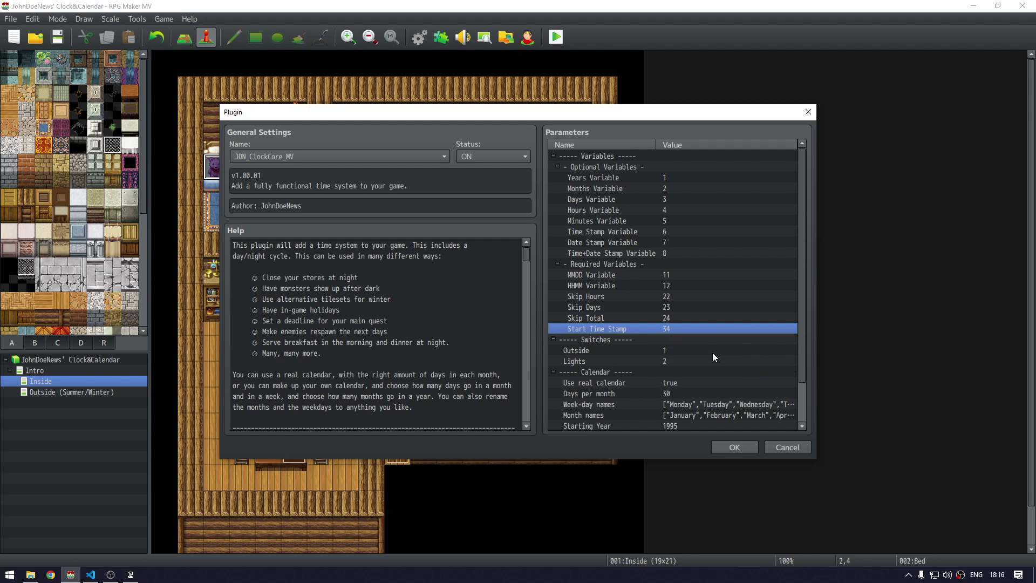
# Compare the Outside (Inside) and Lights On (off) switches available for the Outside parameter, and close the plugin settings
pyautogui.click(713, 352)
pyautogui.scroll(-2, 804, 277)
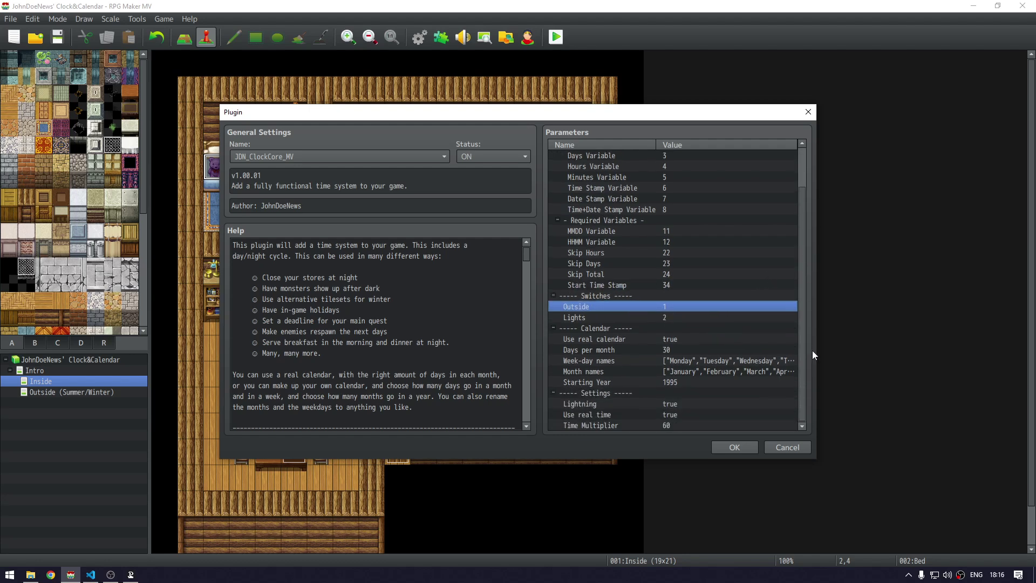
pyautogui.doubleClick(681, 307)
pyautogui.click(538, 279)
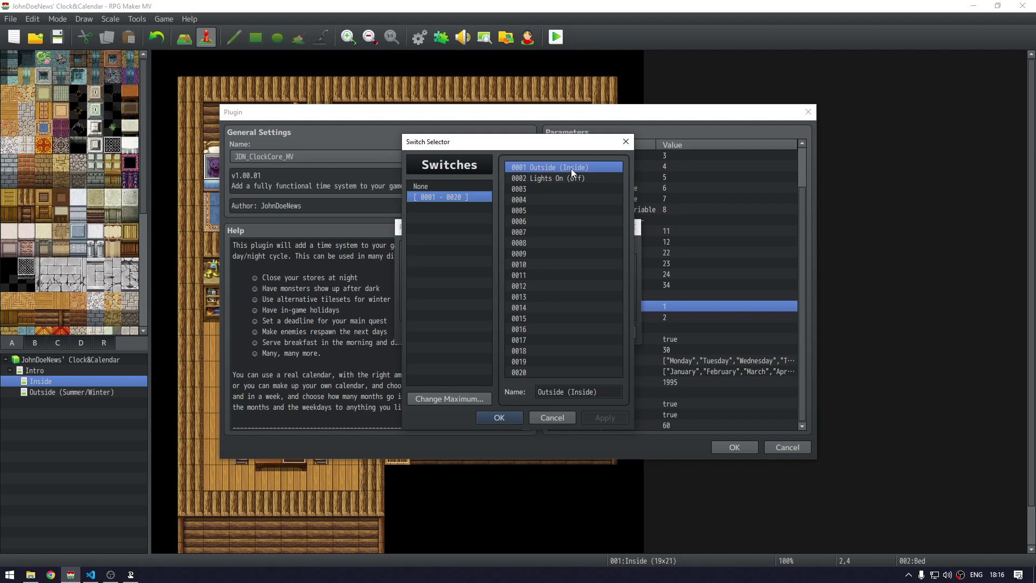
pyautogui.click(536, 180)
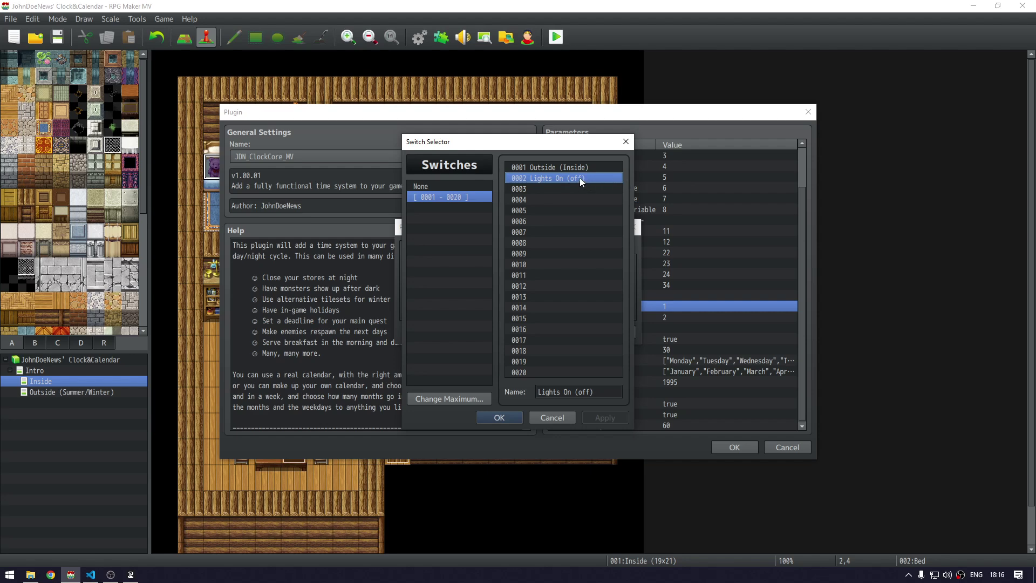
pyautogui.click(543, 169)
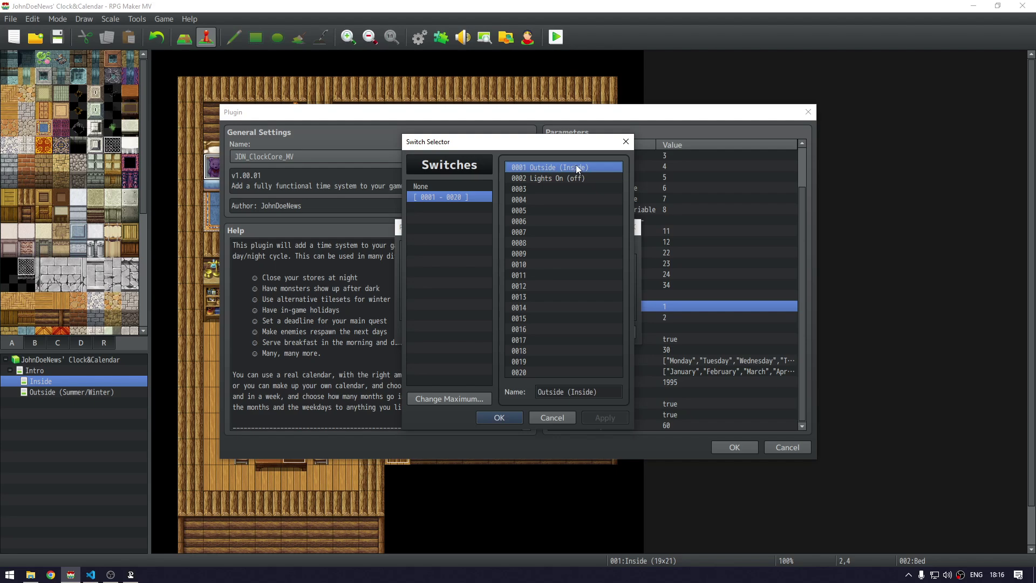
pyautogui.click(542, 177)
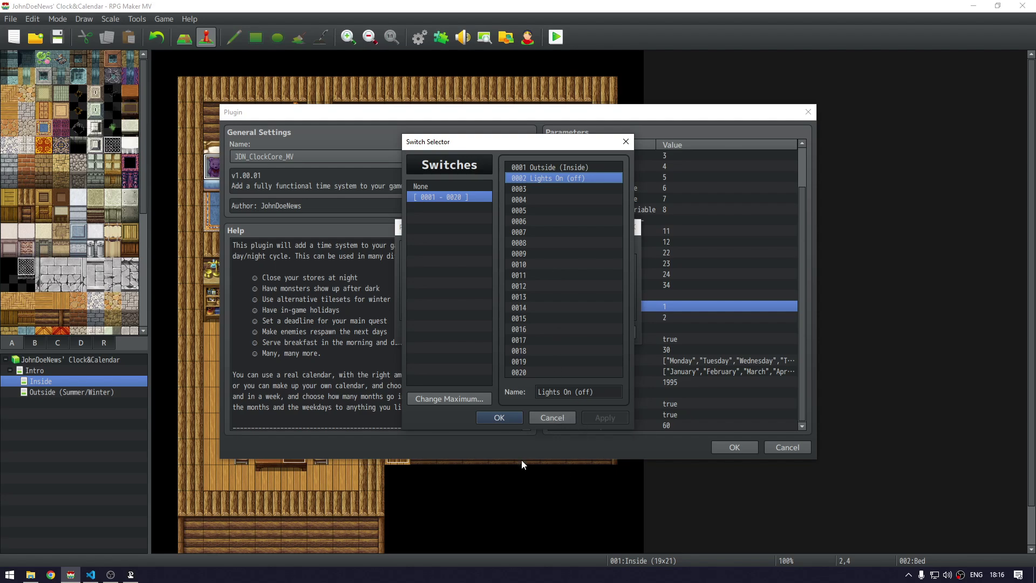
pyautogui.click(552, 417)
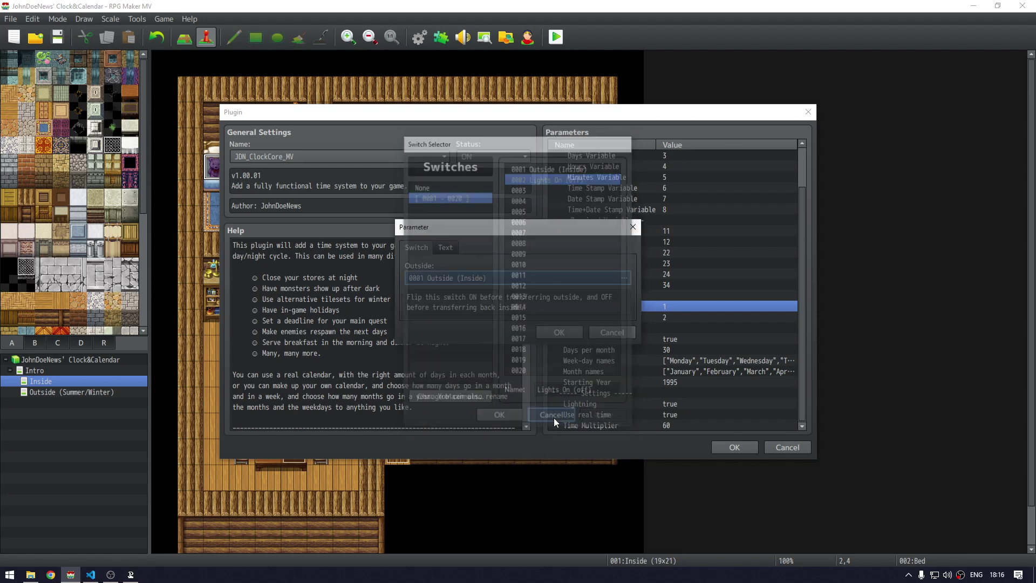
pyautogui.click(610, 332)
pyautogui.click(792, 448)
pyautogui.click(582, 436)
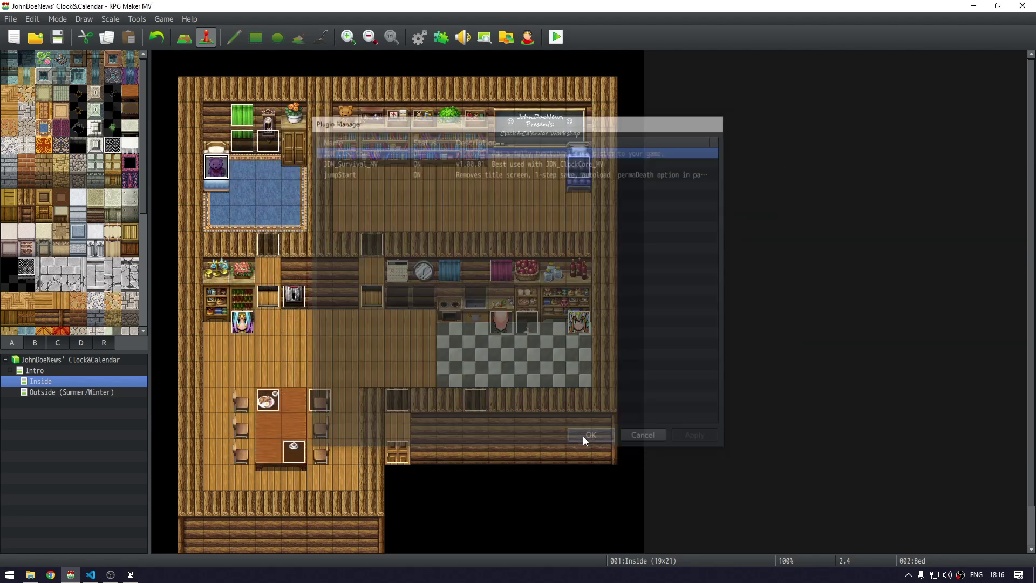
# Start a playtest of the project, advance the opening greeting and choose to play the character shown
pyautogui.hotkey('alt', 'F4')
pyautogui.press('Return')
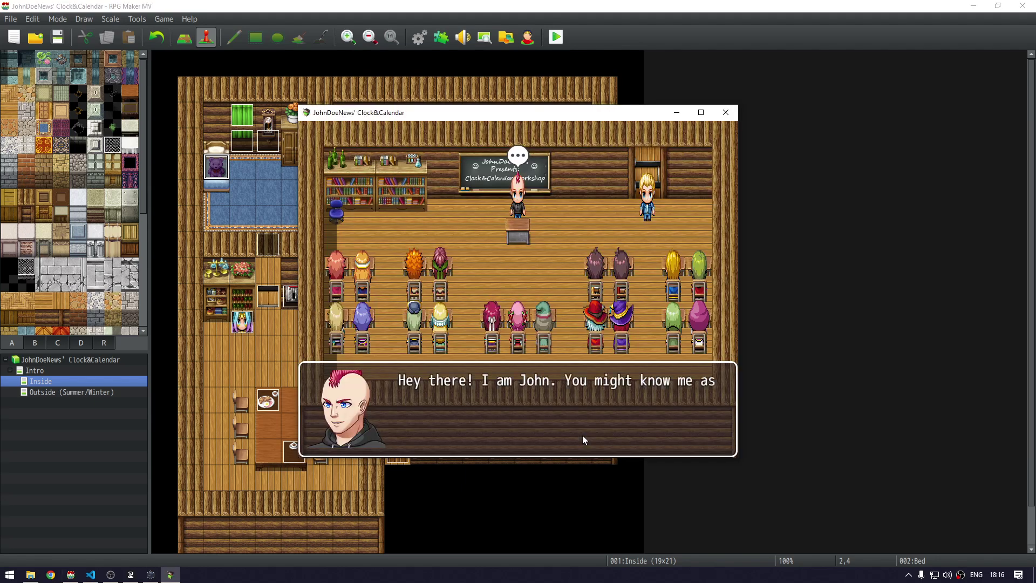
pyautogui.press('Return')
pyautogui.press('Return')
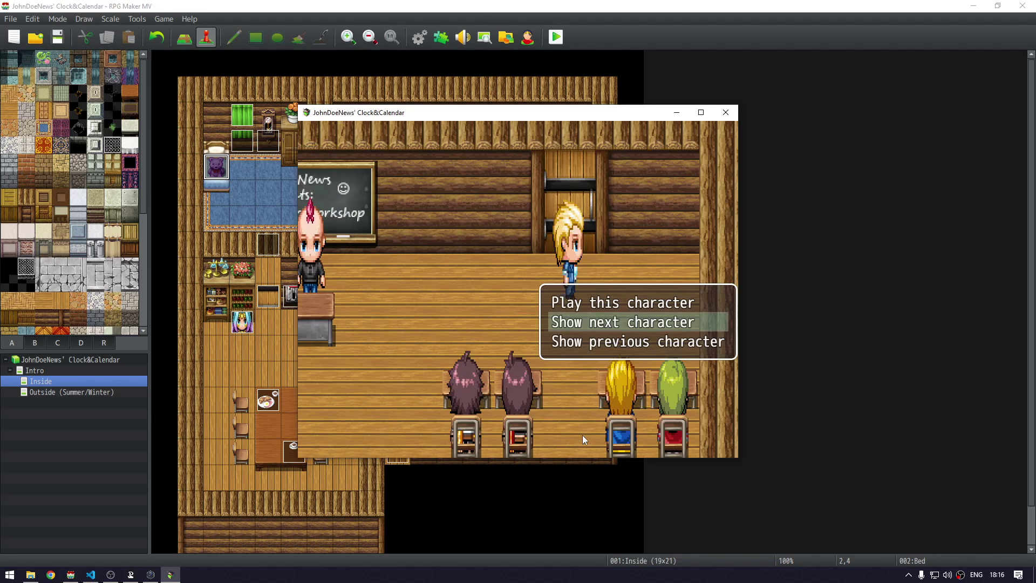
pyautogui.press('Up')
pyautogui.press('Return')
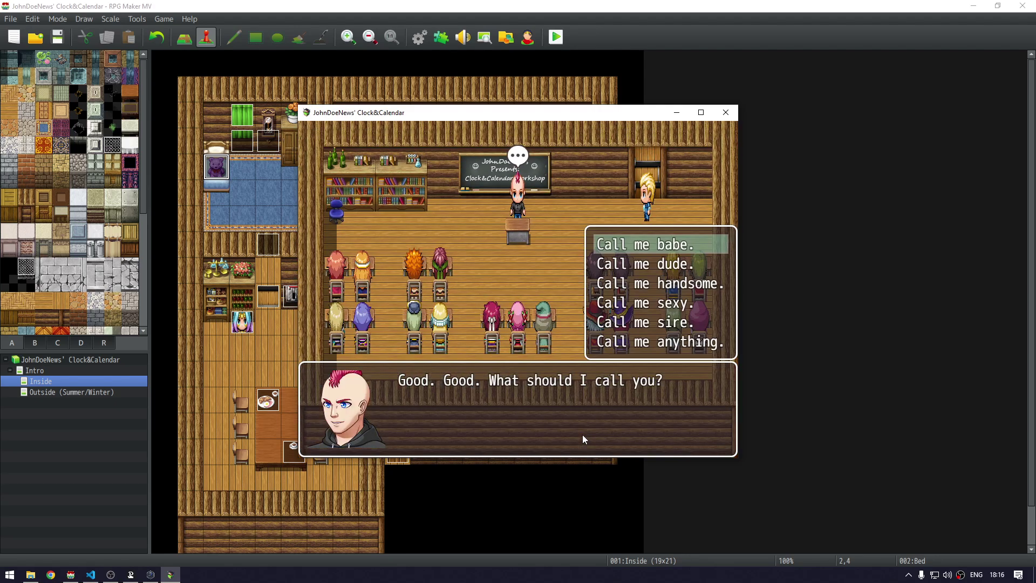
# Answer "Call me babe." and advance through the workshop introduction and the survival warning inside the house
pyautogui.press('Return')
pyautogui.press('Return')
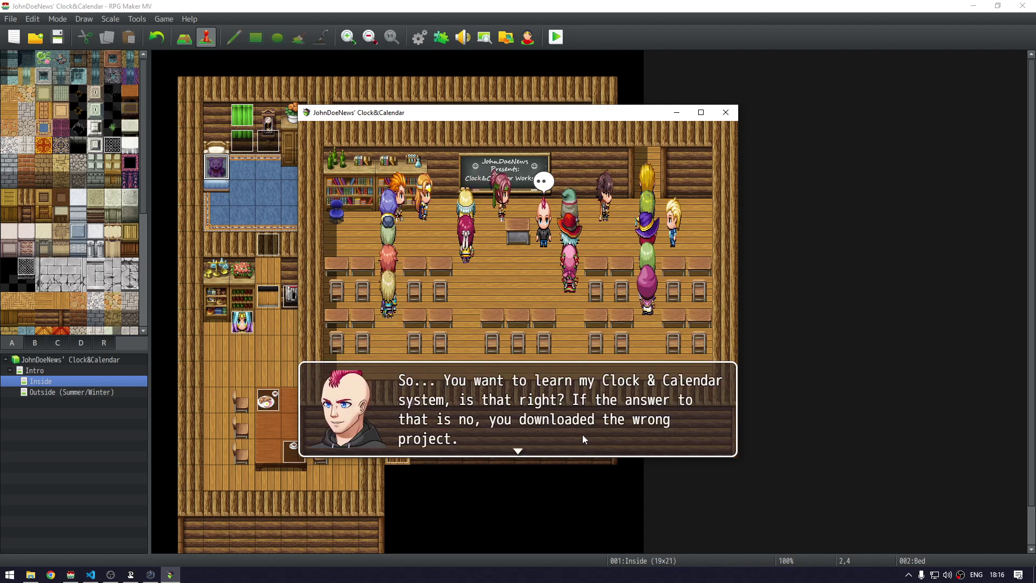
pyautogui.press('Return')
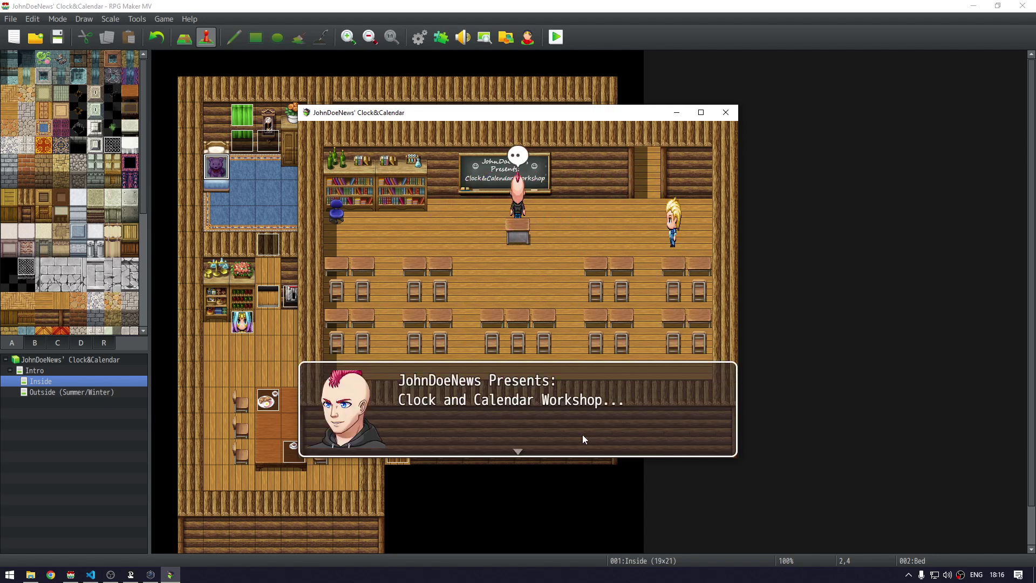
pyautogui.press('Return')
pyautogui.press('Return')
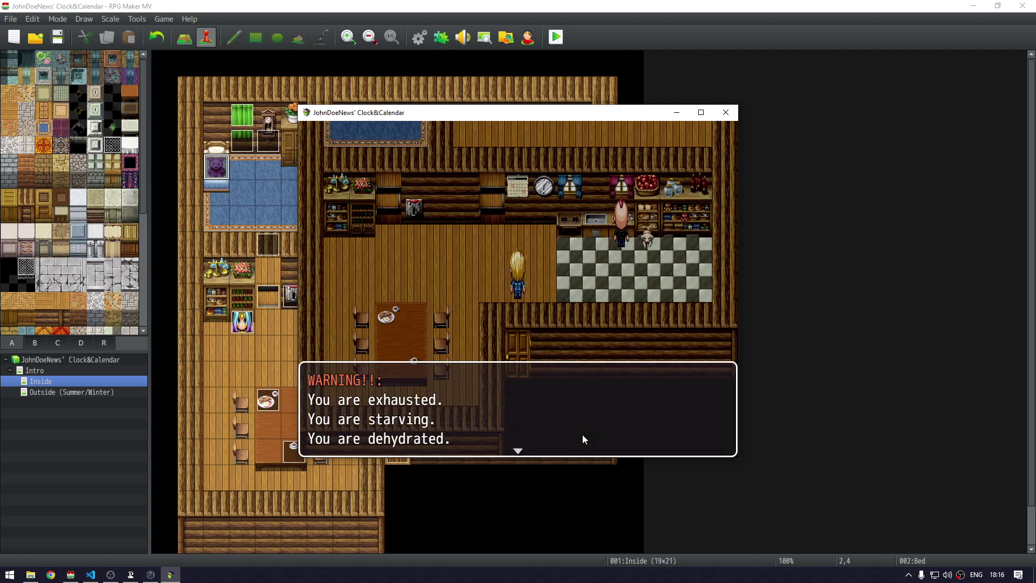
pyautogui.press('Return')
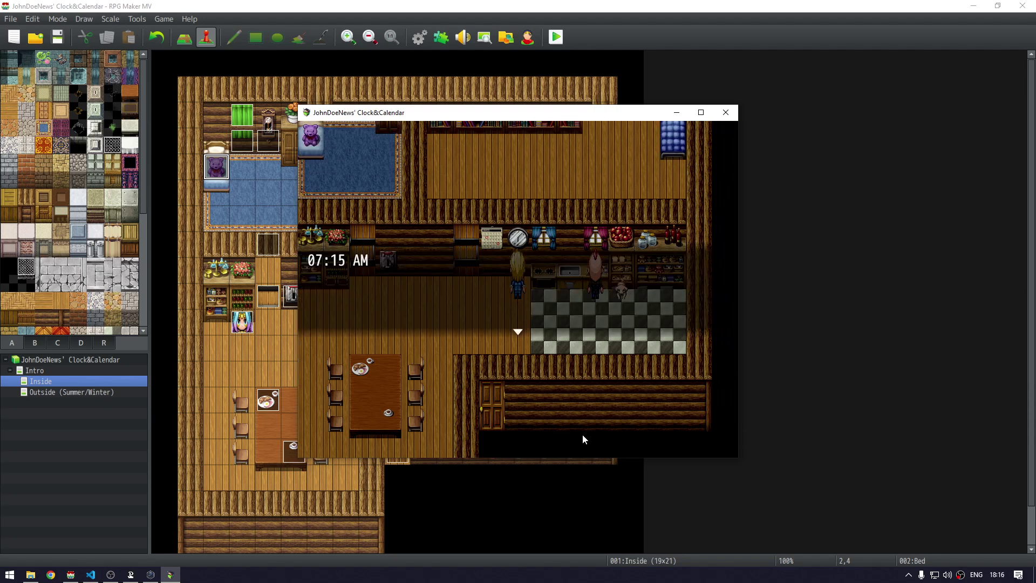
# Close the wall clock's time display, walk around the dining area and return to read the clock again
pyautogui.press('Return')
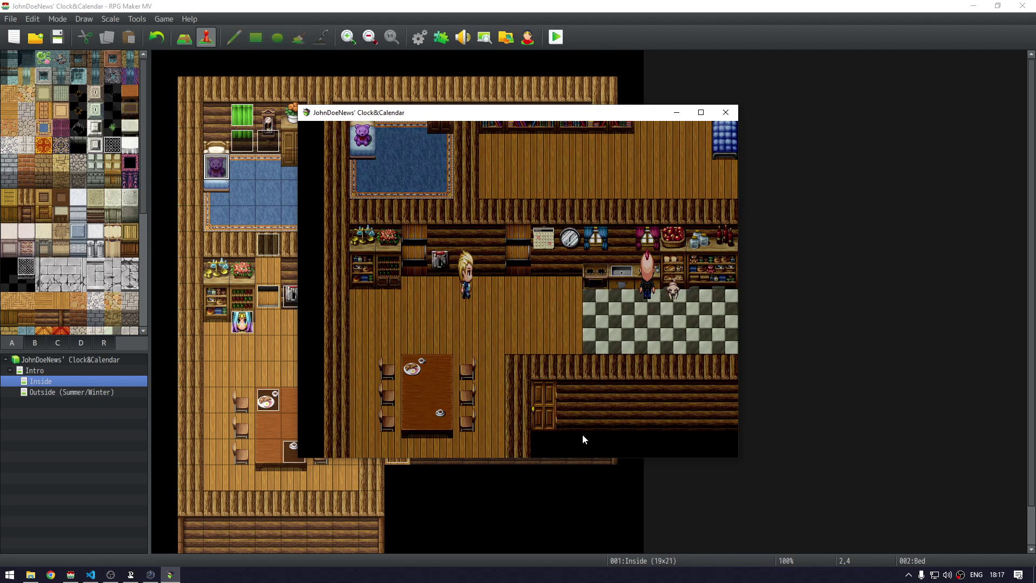
pyautogui.press('Right')
pyautogui.press('Right')
pyautogui.press('Right')
pyautogui.press('Down')
pyautogui.press('Down')
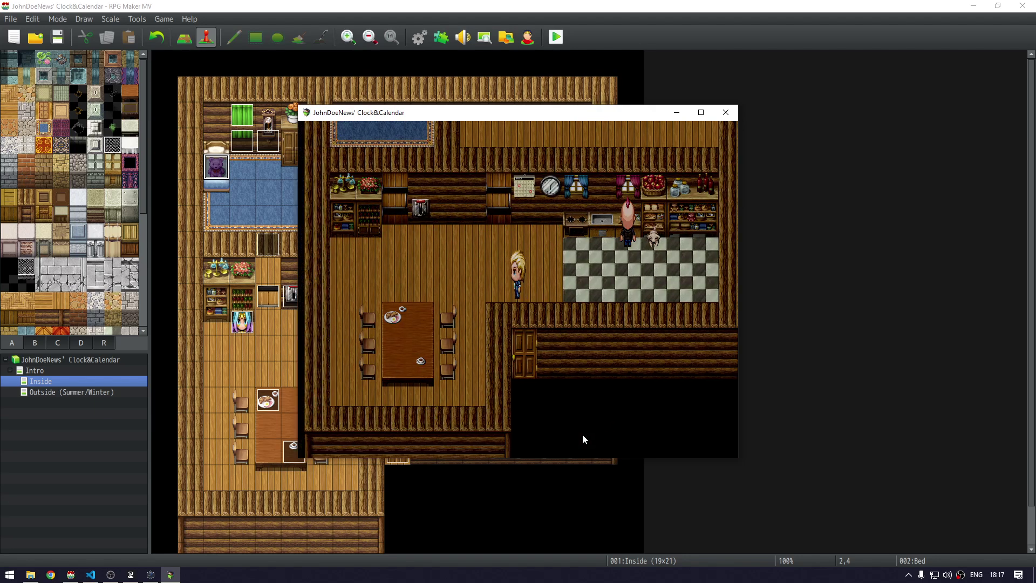
pyautogui.press('Left')
pyautogui.press('Left')
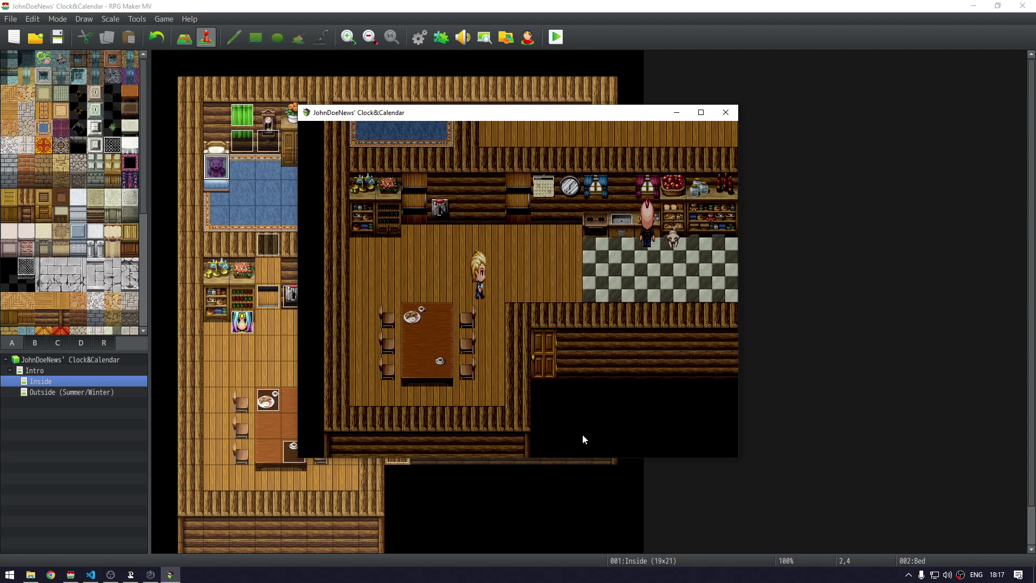
pyautogui.press('Right')
pyautogui.press('Right')
pyautogui.press('Right')
pyautogui.press('Up')
pyautogui.press('Up')
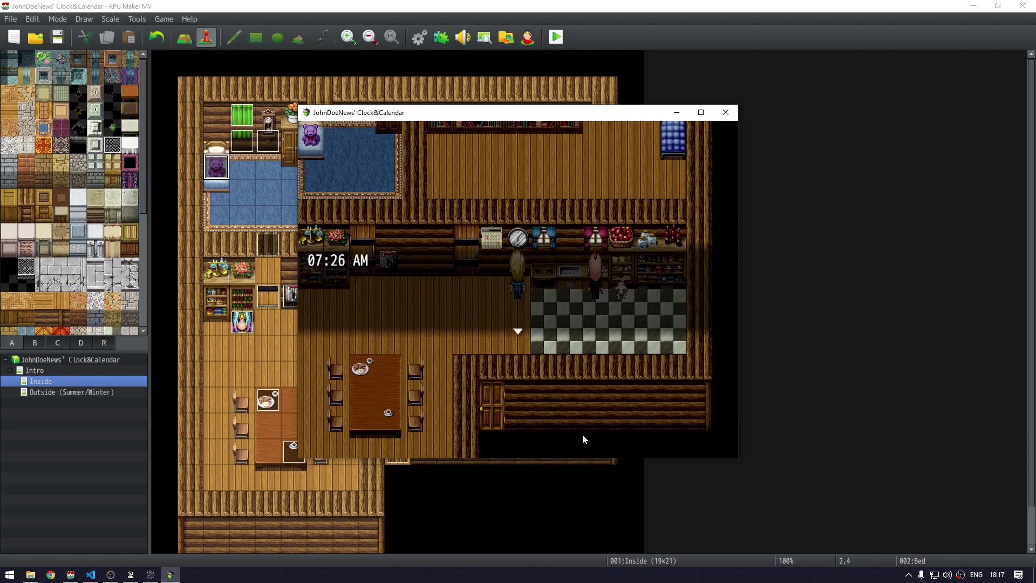
# Walk the character toward the dining table and back to the kitchen wall clock to check the elapsed game time
pyautogui.press('Left')
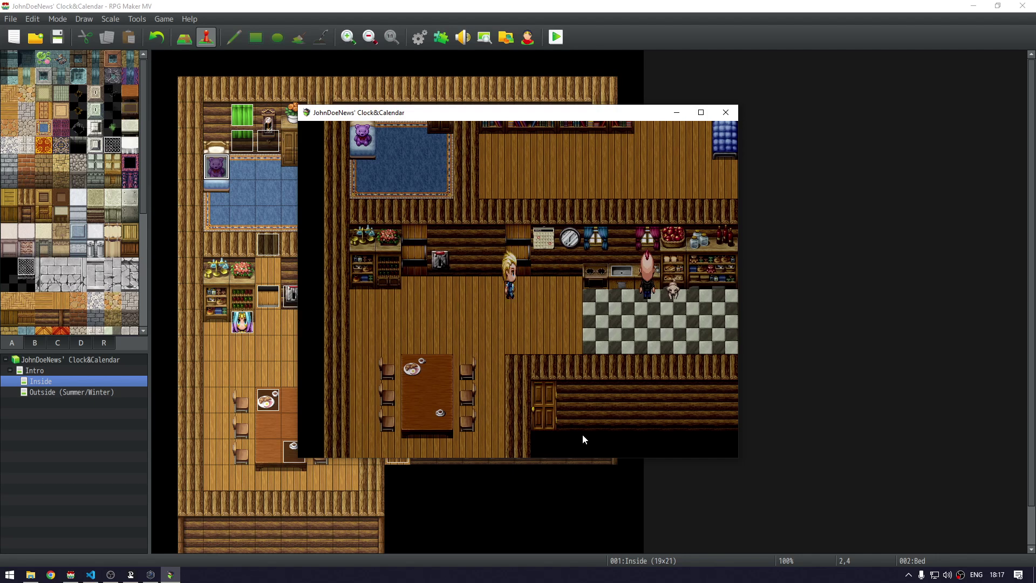
pyautogui.press('Right')
pyautogui.press('Down')
pyautogui.press('Down')
pyautogui.press('Left')
pyautogui.press('Left')
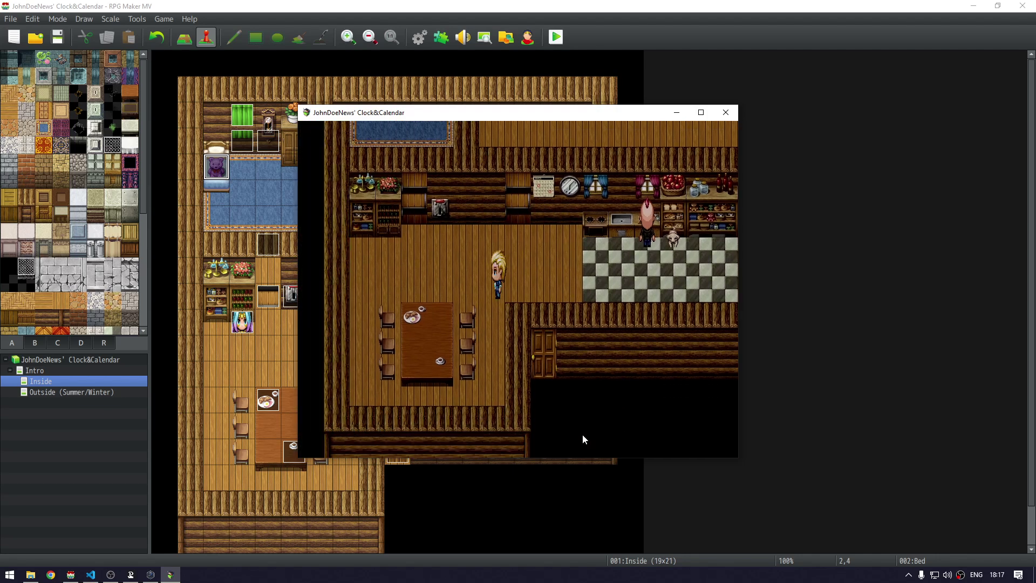
pyautogui.press('Right')
pyautogui.press('Right')
pyautogui.press('Right')
pyautogui.press('Up')
pyautogui.press('Up')
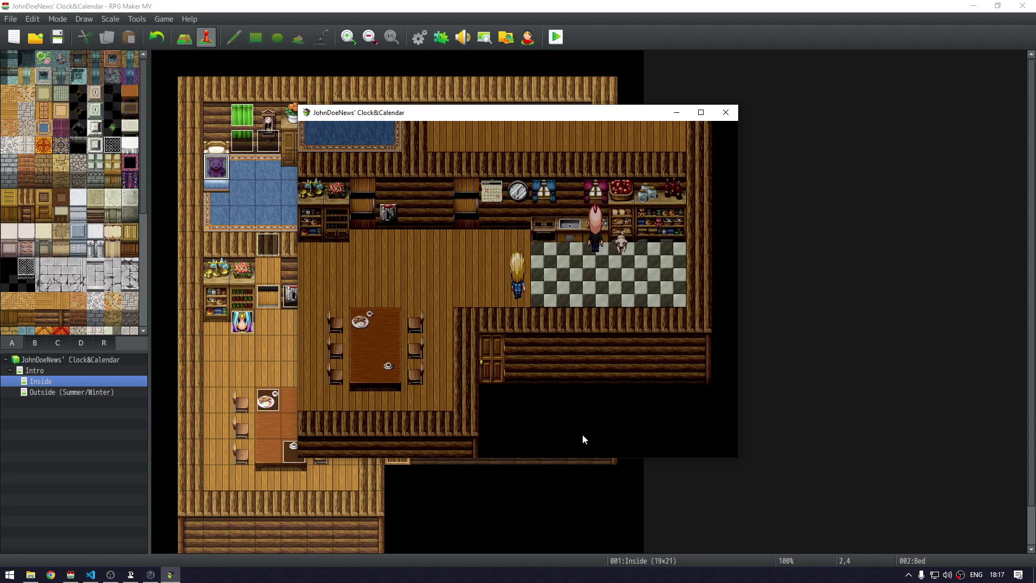
pyautogui.press('Return')
pyautogui.press('Down')
pyautogui.press('Down')
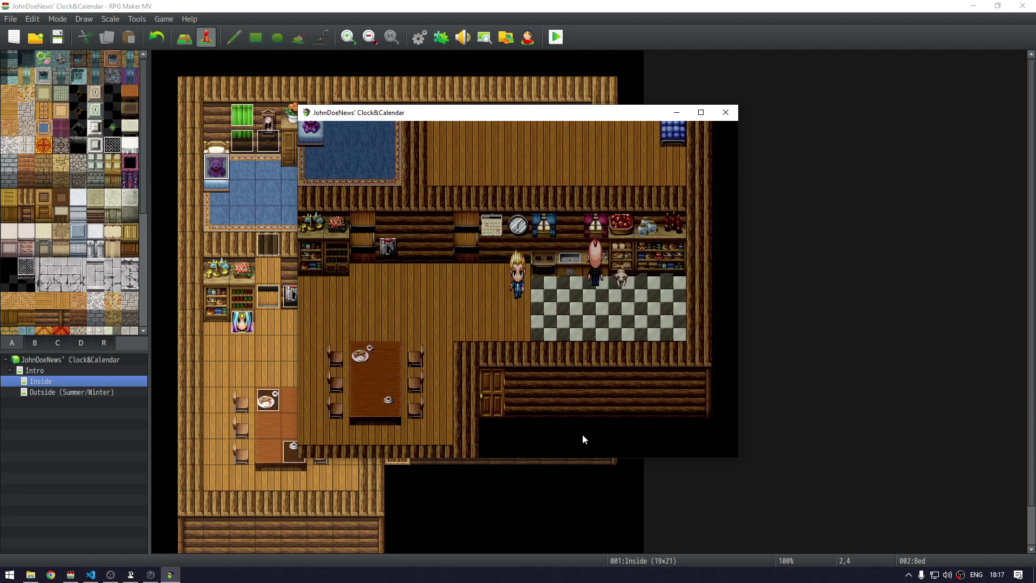
# Walk the character onto the kitchen's checkered floor, as far as its far side
pyautogui.press('Right')
pyautogui.press('Right')
pyautogui.press('Right')
pyautogui.press('Right')
pyautogui.press('Right')
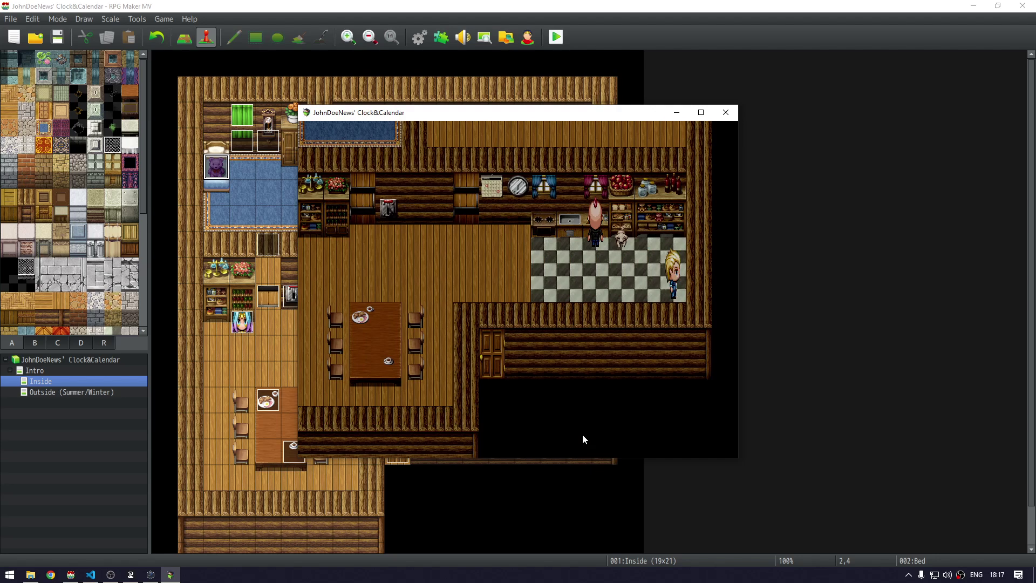
pyautogui.press('Up')
pyautogui.press('Up')
pyautogui.press('Left')
pyautogui.press('Down')
# Walk the character from the kitchen to the head of the dining table and collect the breakfast placed there
pyautogui.press('Left')
pyautogui.press('Left')
pyautogui.press('Left')
pyautogui.press('Left')
pyautogui.press('Left')
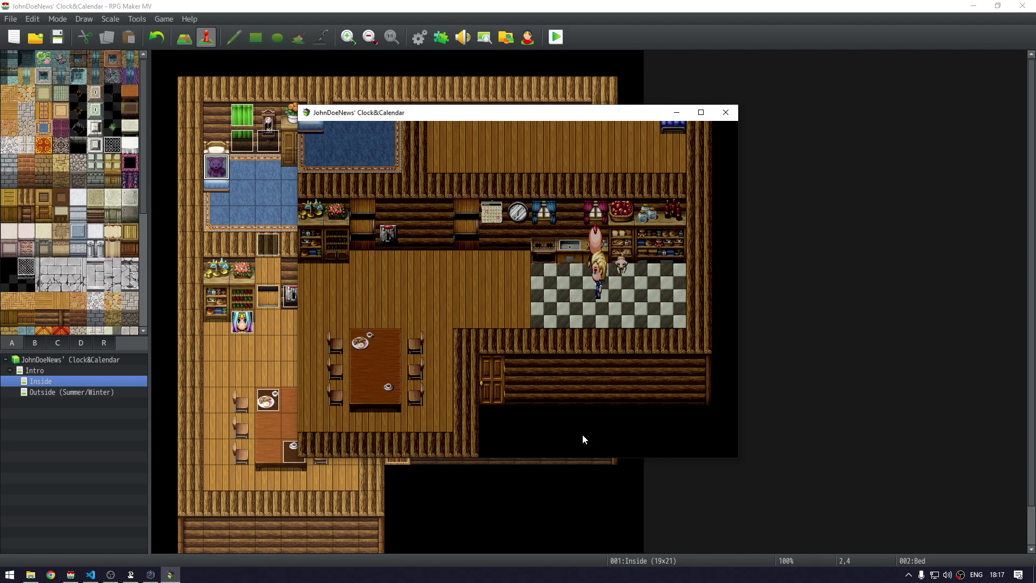
pyautogui.press('Left')
pyautogui.press('Left')
pyautogui.press('Left')
pyautogui.press('Left')
pyautogui.press('Left')
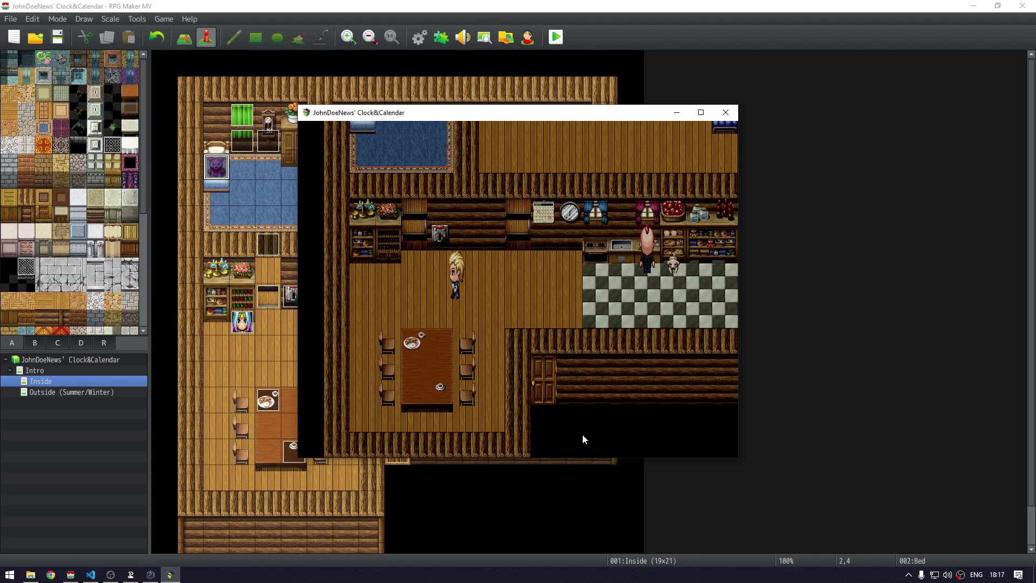
pyautogui.press('Down')
pyautogui.press('Return')
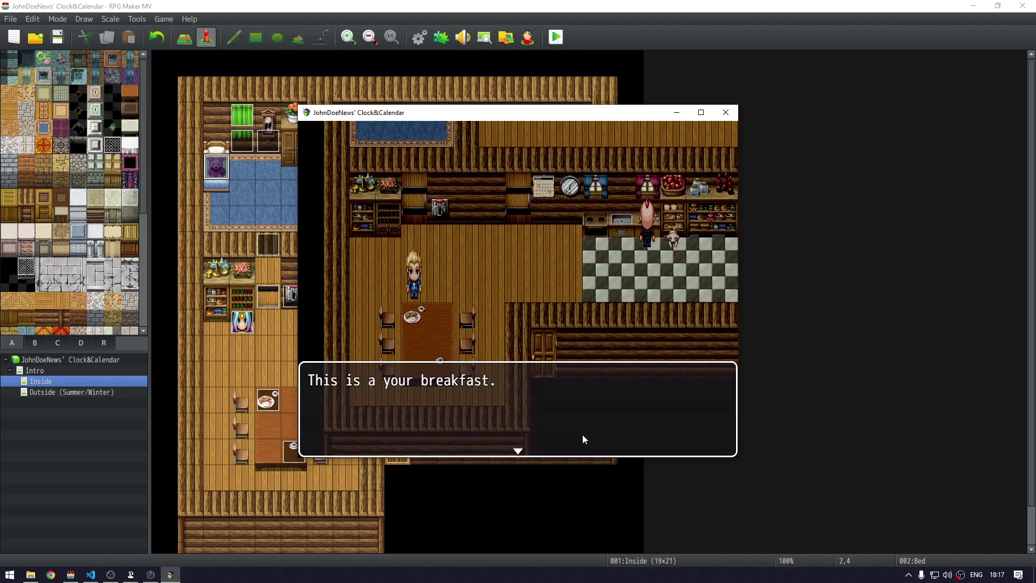
pyautogui.press('Return')
pyautogui.press('Return')
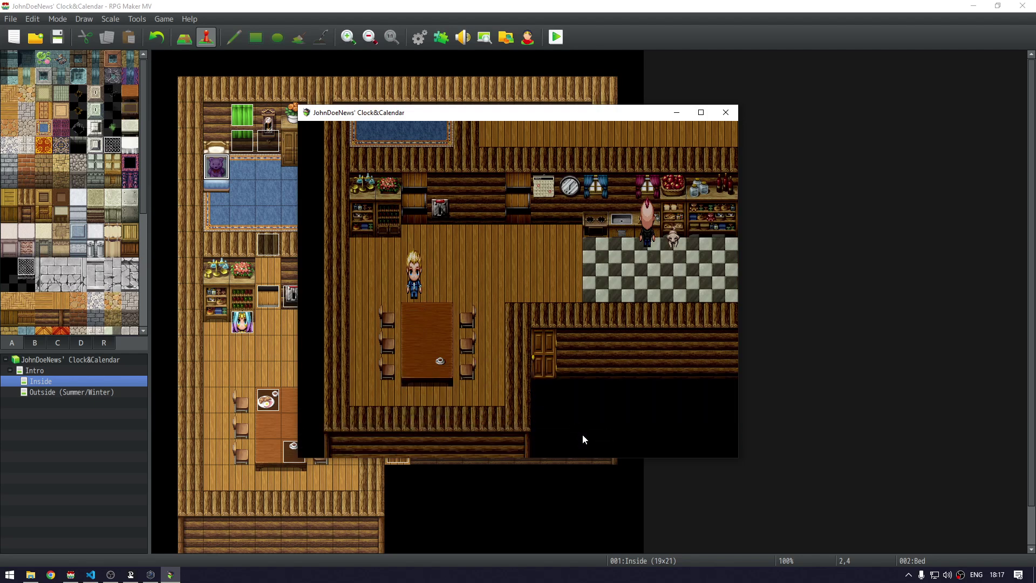
# Walk back toward the kitchen, open the inventory and use every Breakfast item on the hero
pyautogui.press('Right')
pyautogui.press('Right')
pyautogui.press('Right')
pyautogui.press('Right')
pyautogui.press('Right')
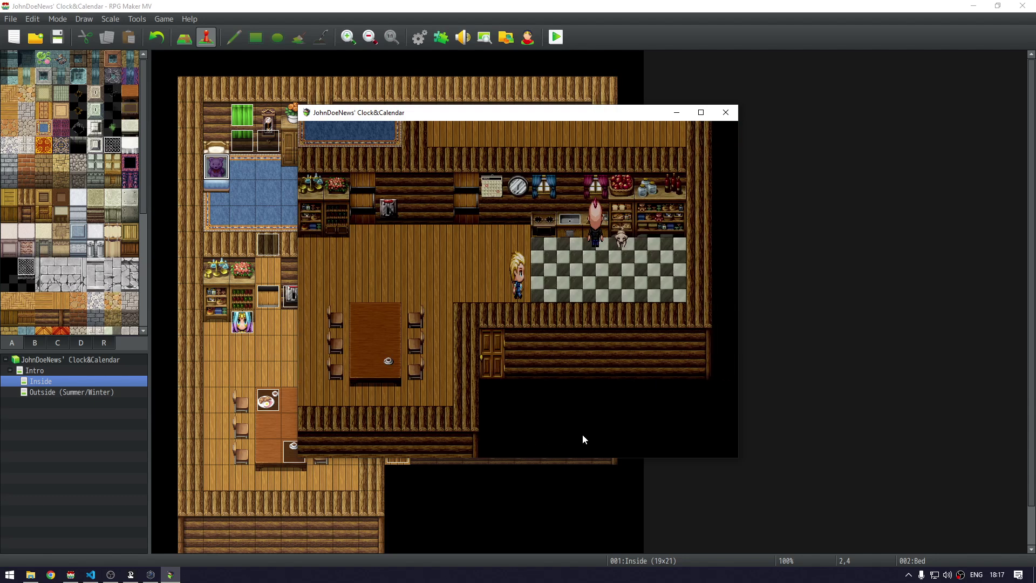
pyautogui.press('Escape')
pyautogui.press('Return')
pyautogui.press('Return')
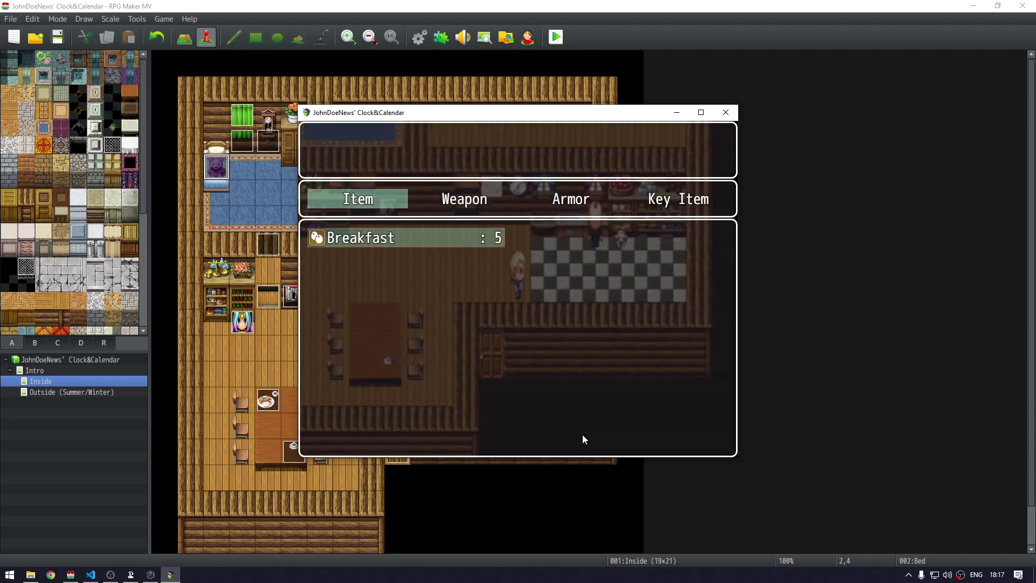
pyautogui.press('Return')
pyautogui.press('Return')
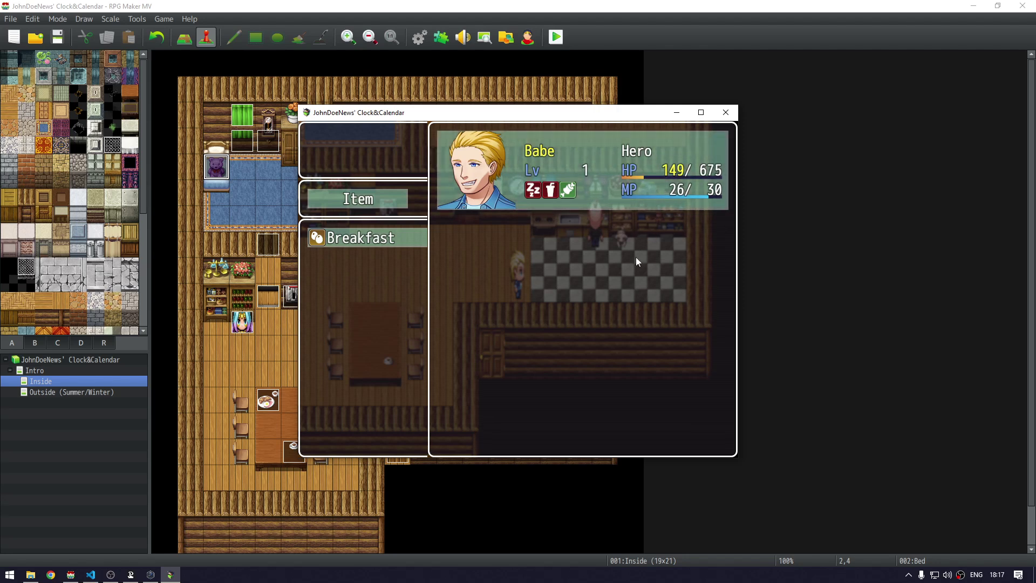
pyautogui.rightClick(472, 260)
pyautogui.press('Return')
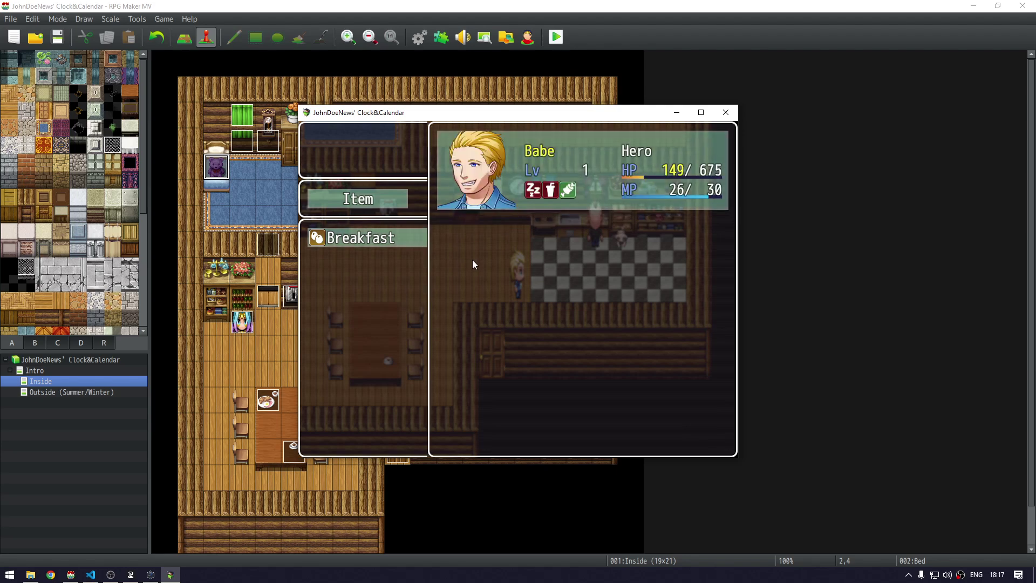
pyautogui.press('Return')
pyautogui.rightClick(471, 260)
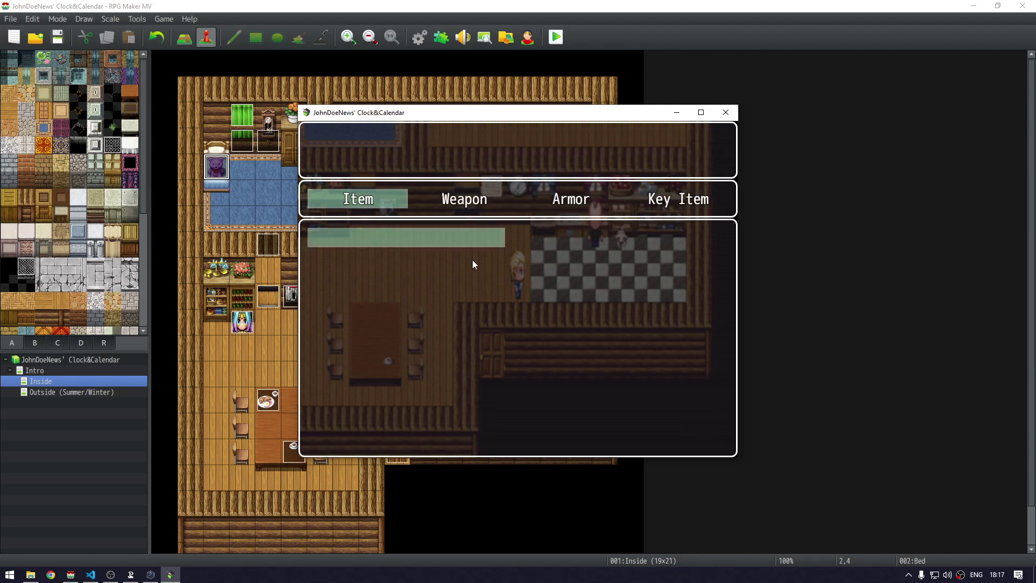
# Close the inventory, walk past the dining table back to the kitchen wall clock and read the time
pyautogui.rightClick(472, 260)
pyautogui.rightClick(471, 260)
pyautogui.rightClick(472, 260)
pyautogui.click(472, 260)
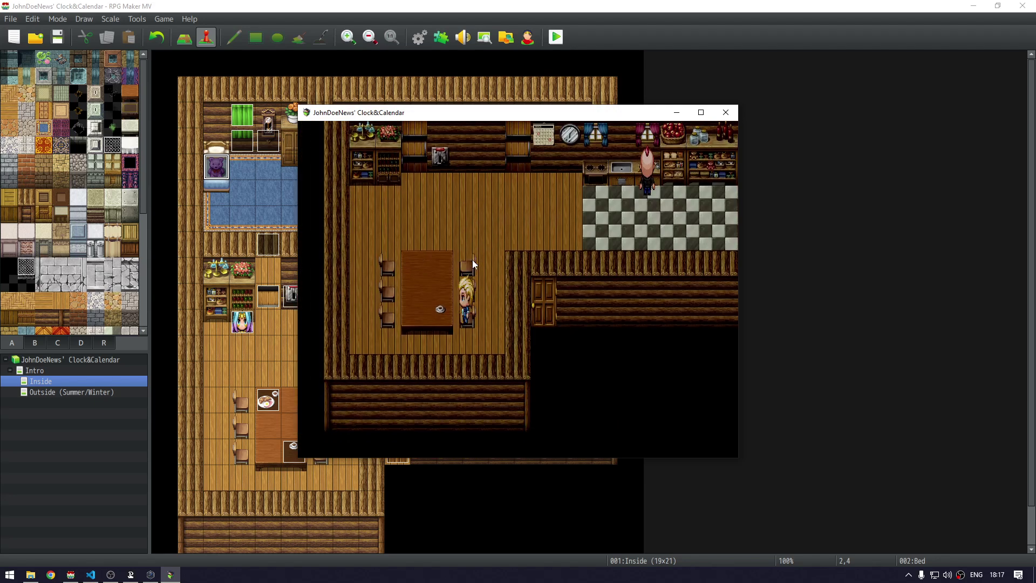
pyautogui.click(471, 260)
pyautogui.press('Right')
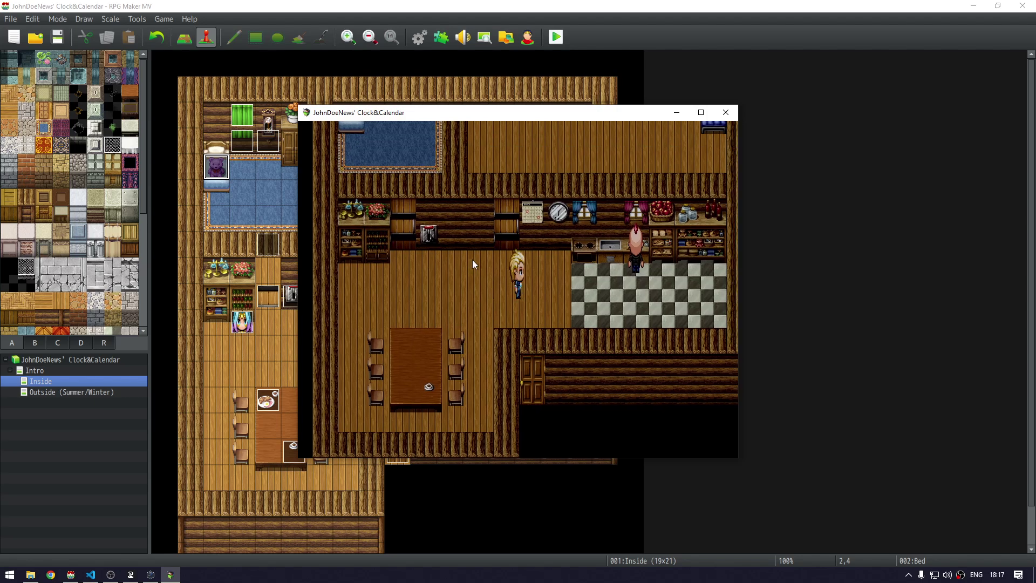
pyautogui.press('Up')
pyautogui.press('Return')
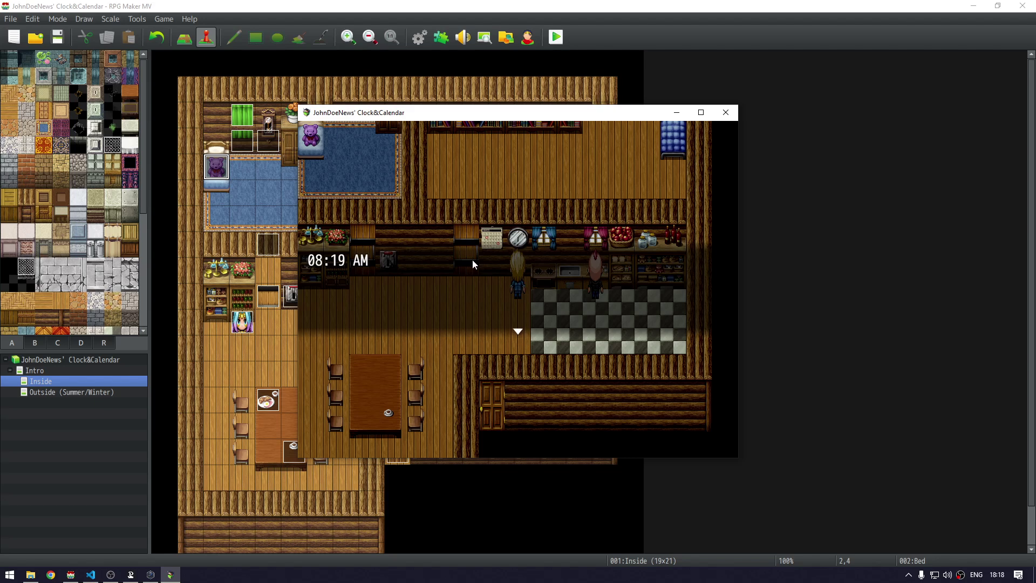
# Close the wall clock's time display and pace the character along the kitchen wall while game time runs
pyautogui.press('Return')
pyautogui.press('Left')
pyautogui.press('Left')
pyautogui.press('Left')
pyautogui.press('Left')
pyautogui.press('Left')
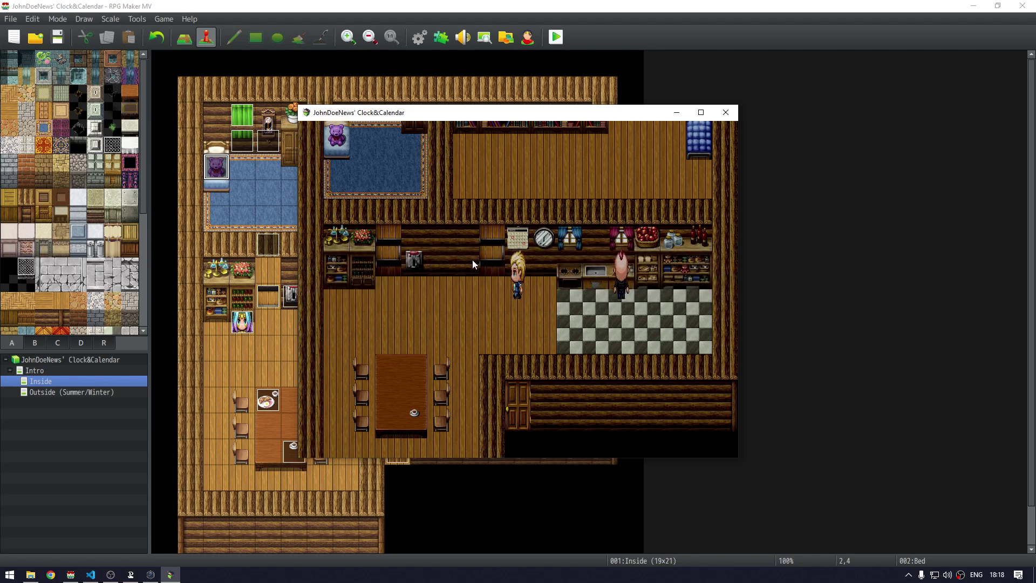
pyautogui.press('Right')
pyautogui.press('Right')
pyautogui.press('Right')
pyautogui.press('Right')
pyautogui.press('Right')
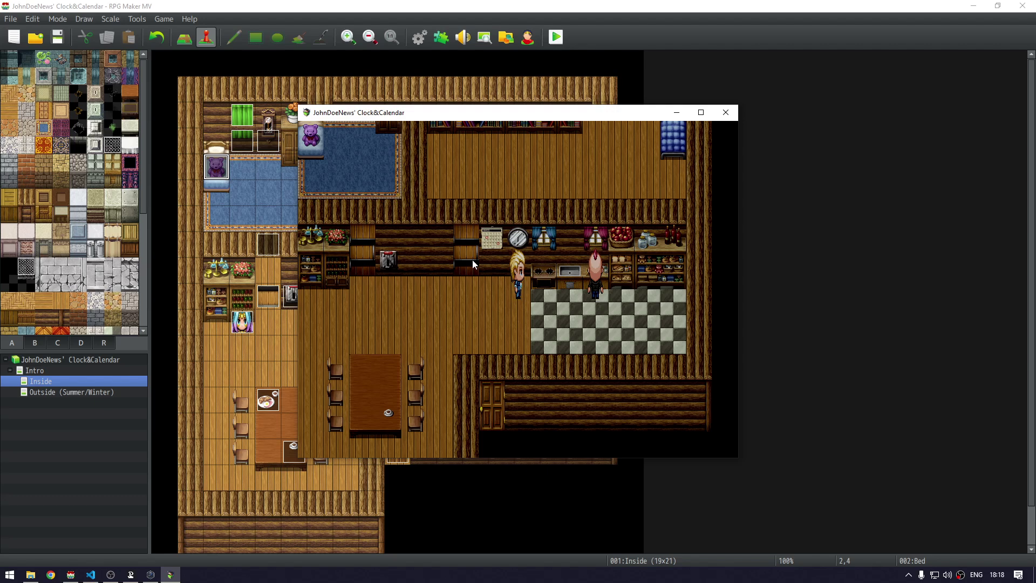
# Walk the character along the wall to the fixture between the two stair openings and face it
pyautogui.press('Left')
pyautogui.press('Left')
pyautogui.press('Left')
pyautogui.press('Left')
pyautogui.press('Left')
pyautogui.press('Left')
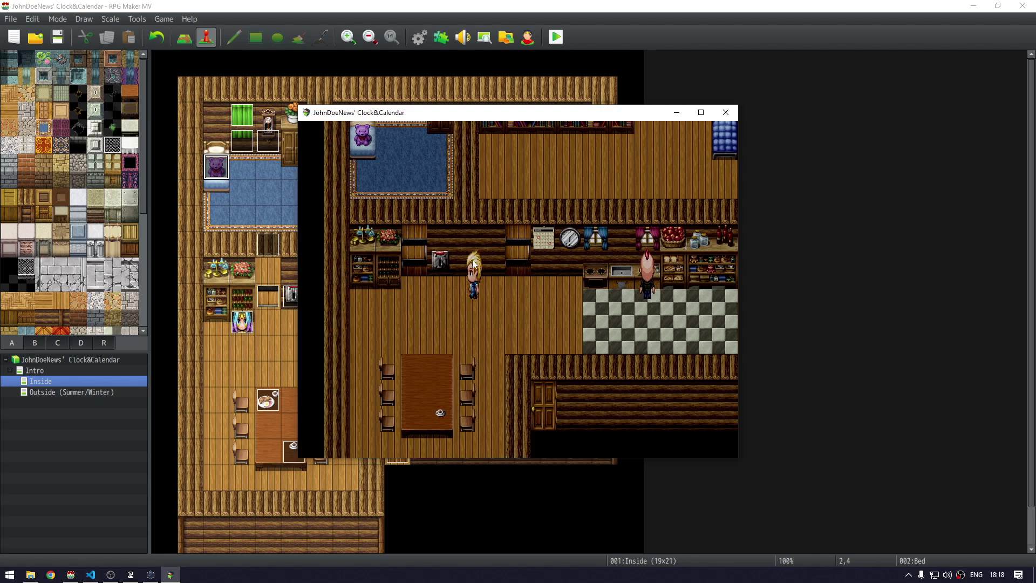
pyautogui.press('Left')
pyautogui.press('Right')
pyautogui.press('Right')
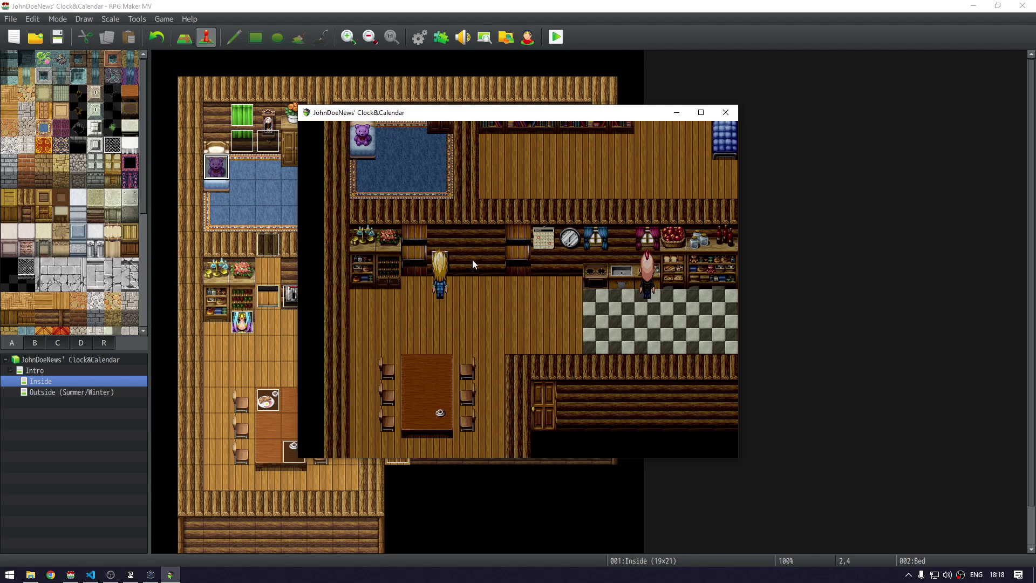
pyautogui.press('Up')
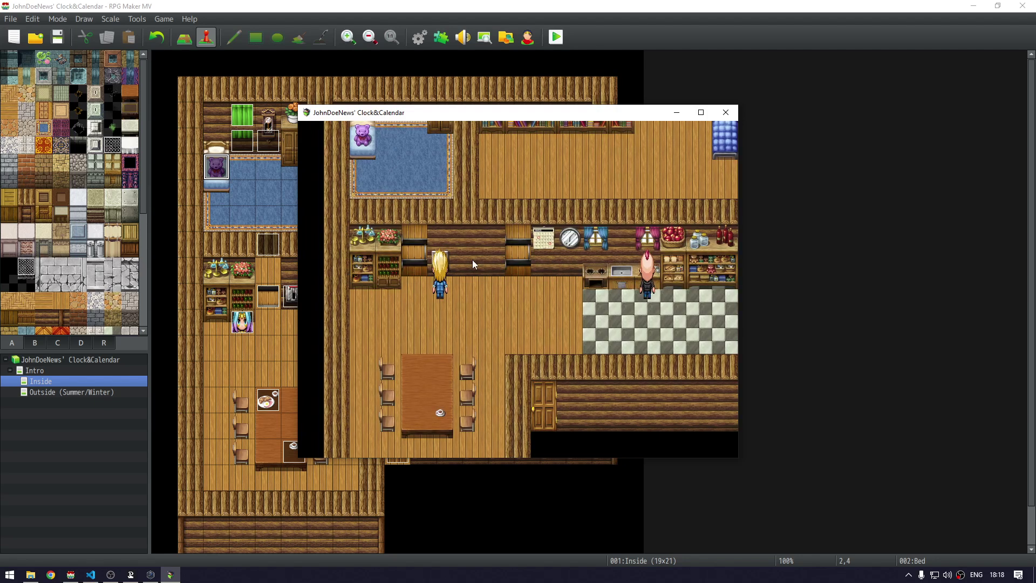
# Walk back toward the wall clock, step down into the dining area and return up to the wall
pyautogui.press('Right')
pyautogui.press('Right')
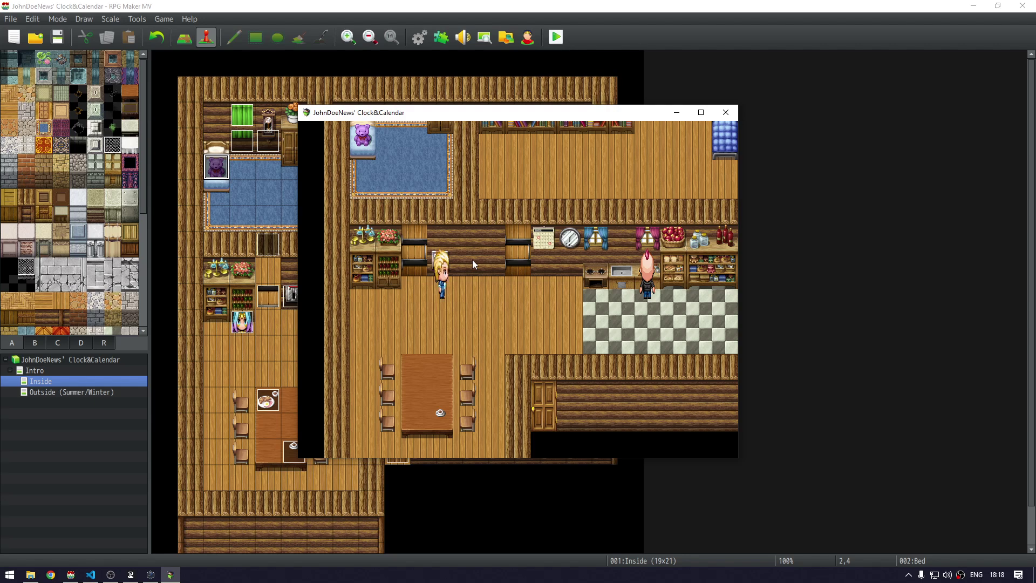
pyautogui.press('Right')
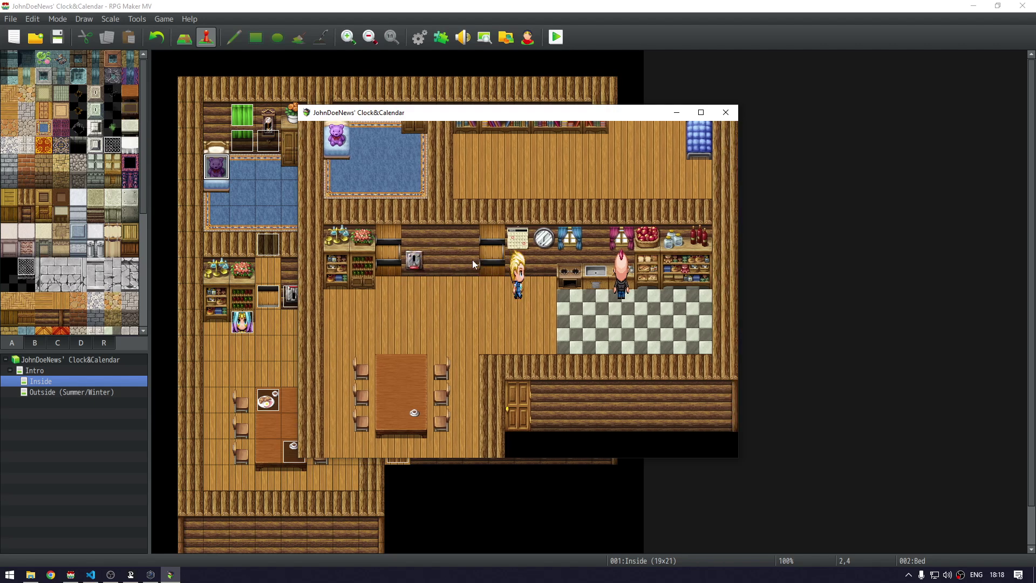
pyautogui.press('Down')
pyautogui.press('Down')
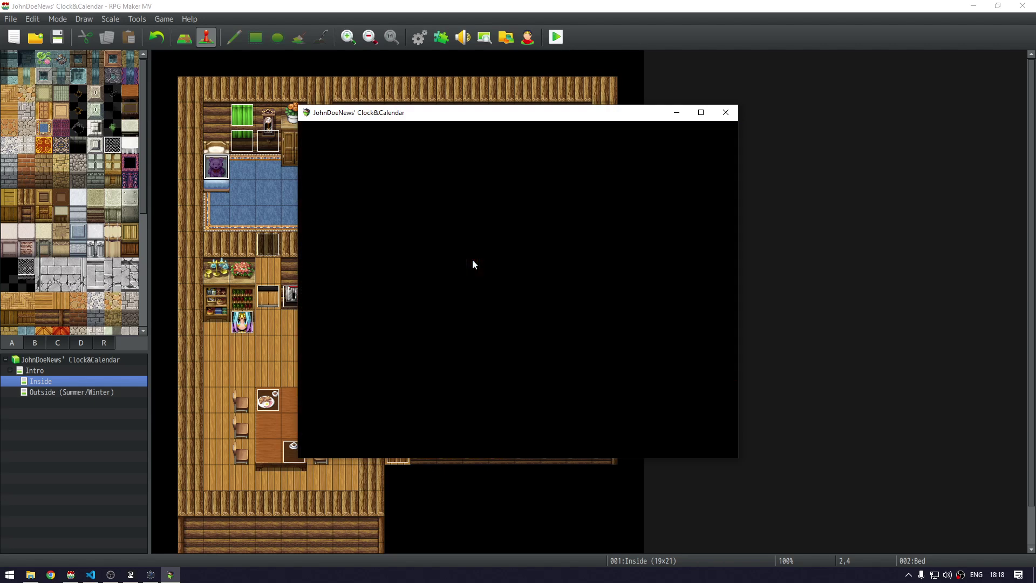
pyautogui.press('Return')
pyautogui.press('Down')
pyautogui.press('Down')
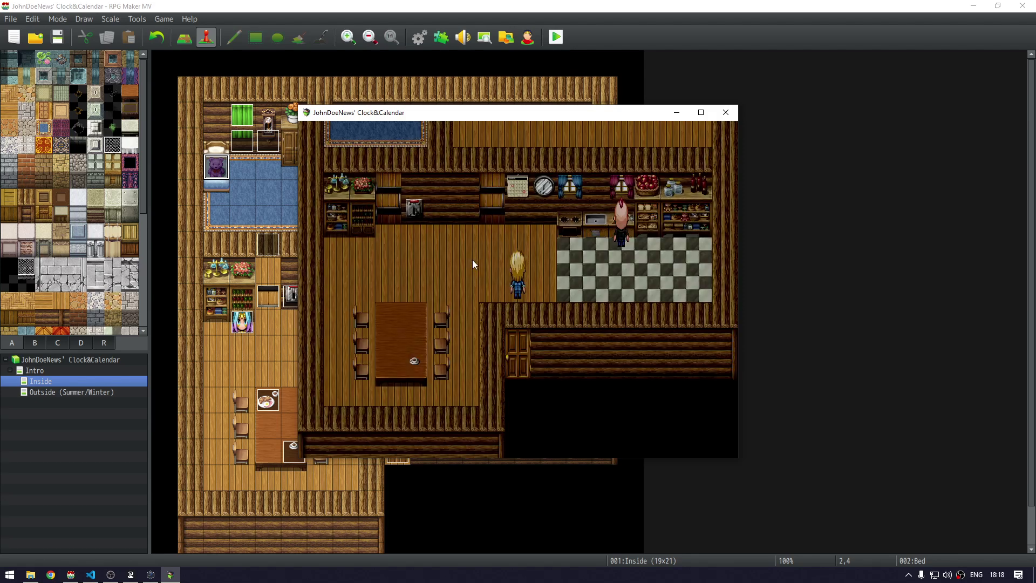
pyautogui.press('Return')
pyautogui.press('Up')
pyautogui.press('Up')
pyautogui.press('Up')
pyautogui.press('Up')
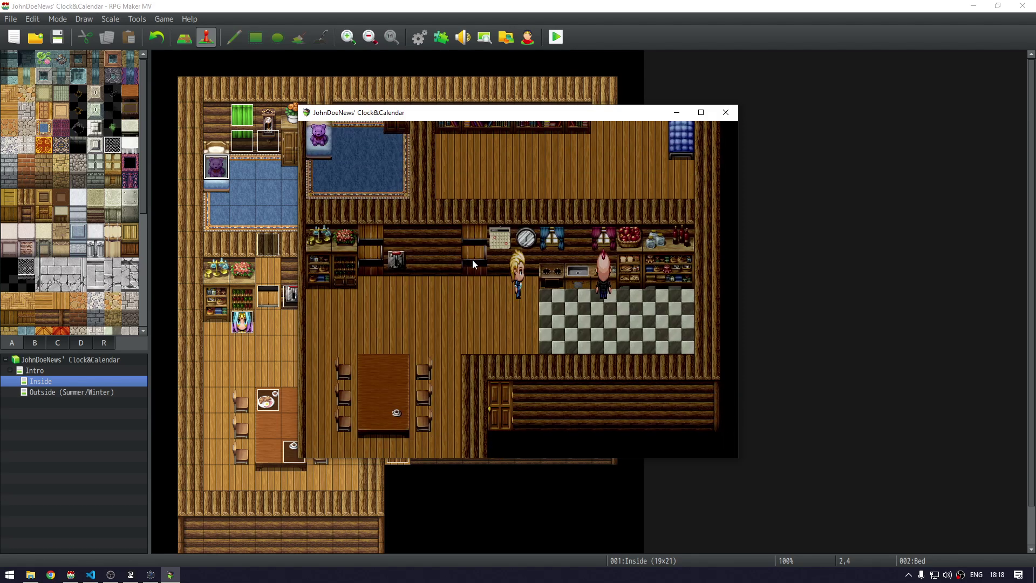
# Talk to the mohawked man in the kitchen and choose the "Skip time" option
pyautogui.press('Right')
pyautogui.press('Right')
pyautogui.press('Right')
pyautogui.press('Return')
pyautogui.press('Down')
pyautogui.press('Down')
pyautogui.press('Down')
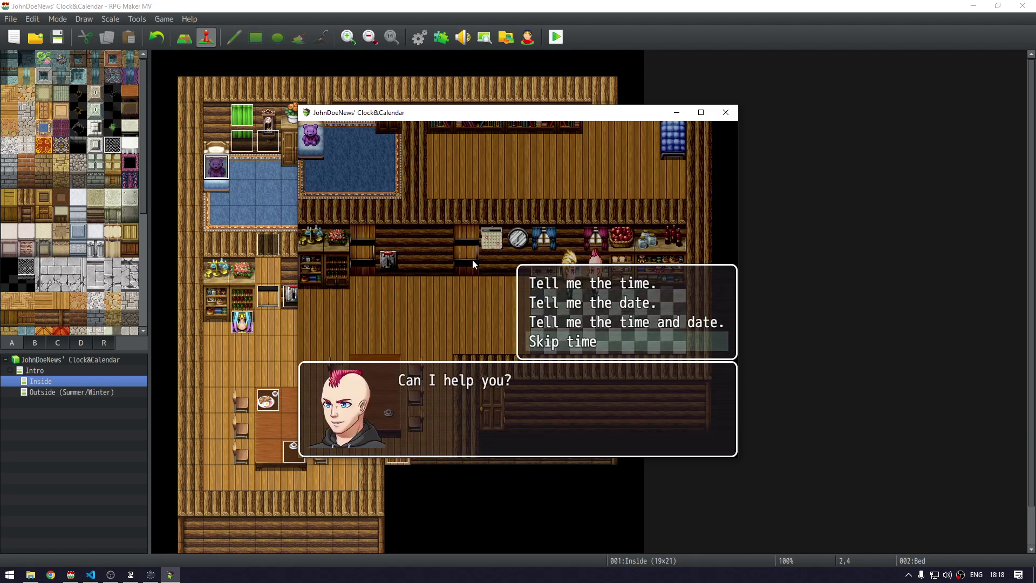
pyautogui.press('Return')
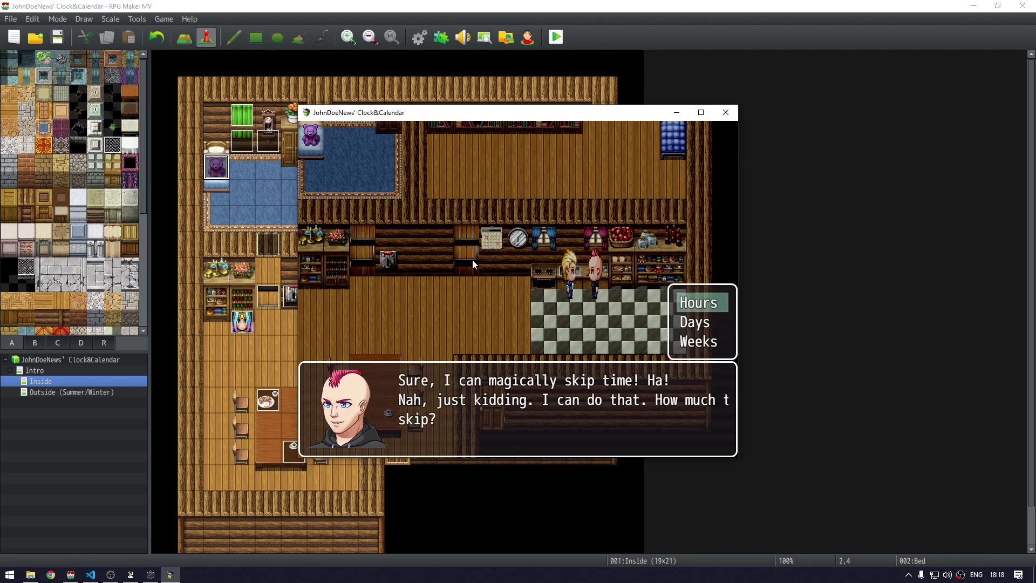
# Choose Hours as the unit to skip, confirm the prompt without setting an amount and leave the conversation
pyautogui.press('Down')
pyautogui.press('Down')
pyautogui.press('Up')
pyautogui.press('Up')
pyautogui.press('Return')
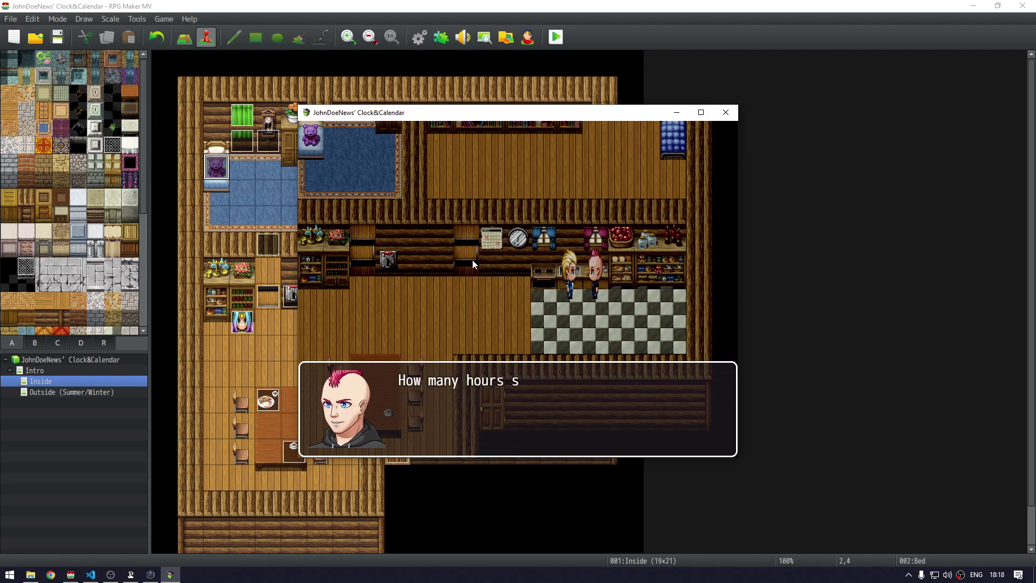
pyautogui.press('Return')
pyautogui.press('Return')
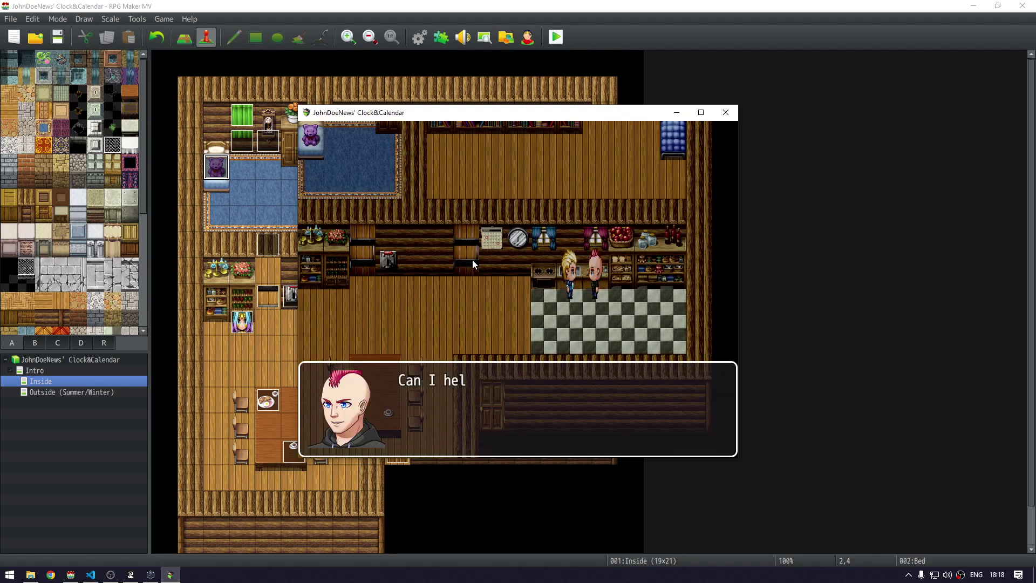
pyautogui.press('Return')
pyautogui.press('Return')
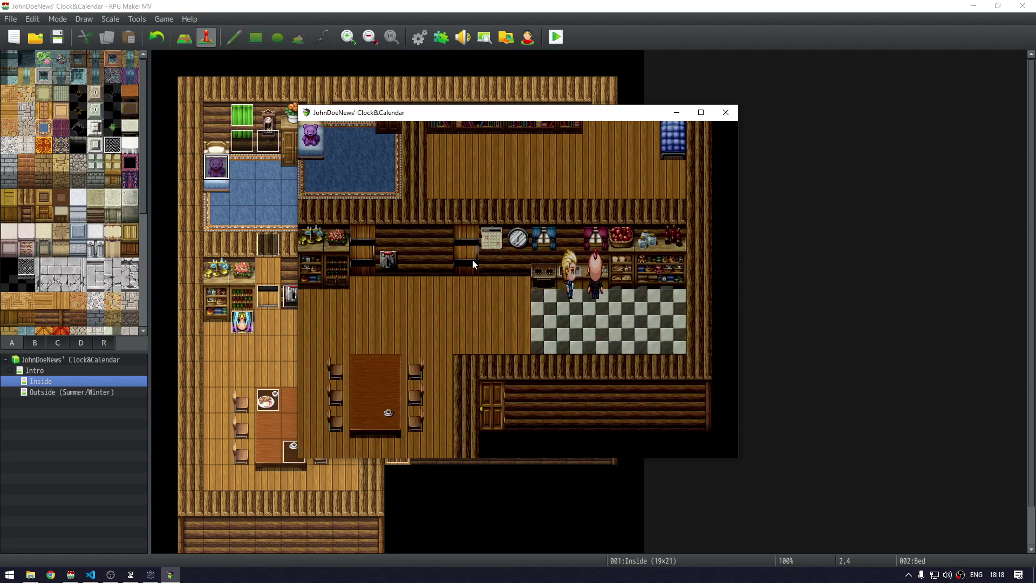
# Ask the mohawked man to skip time by 12 hours and walk away from him along the wall
pyautogui.press('Return')
pyautogui.press('Up')
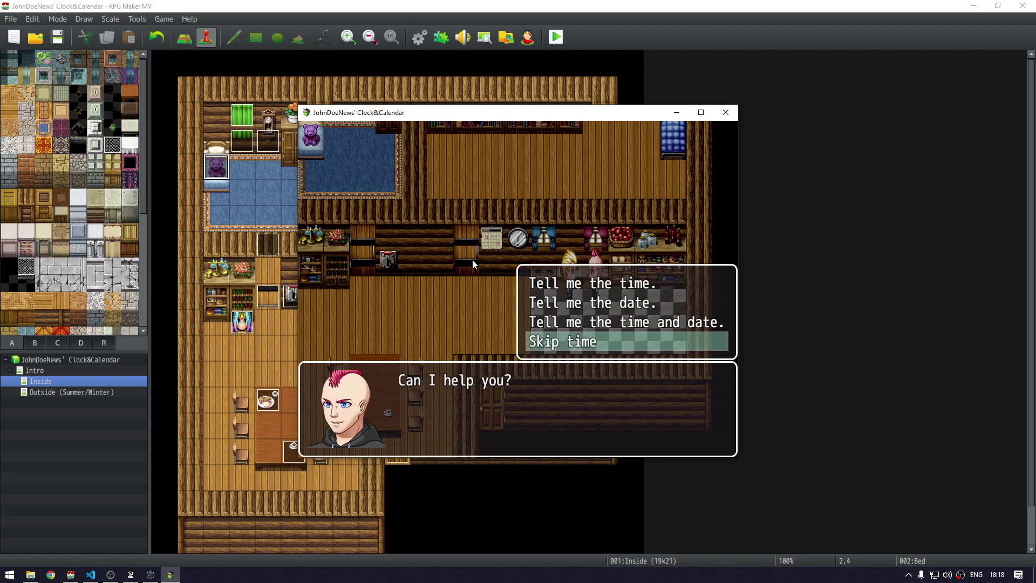
pyautogui.press('Return')
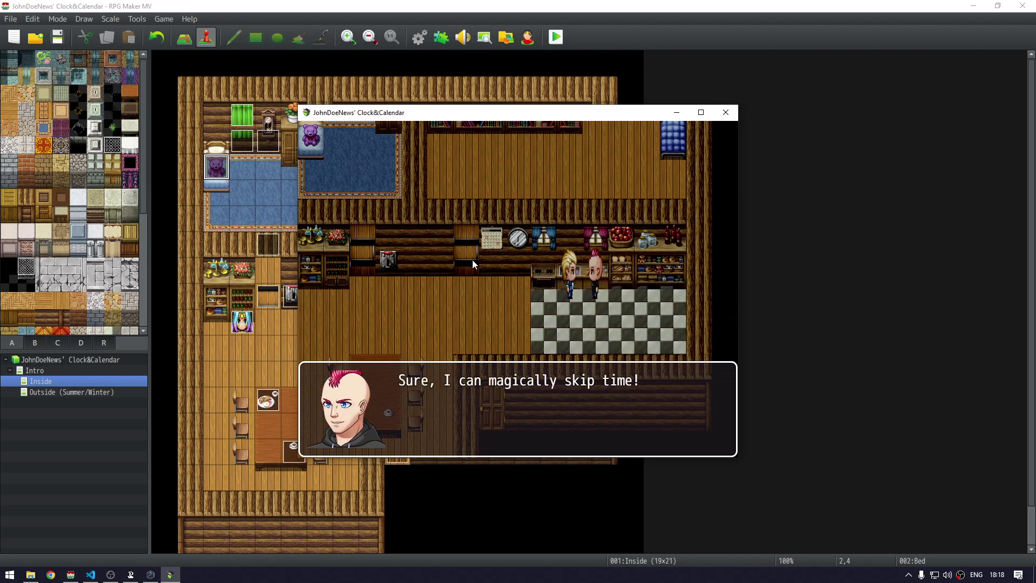
pyautogui.press('Return')
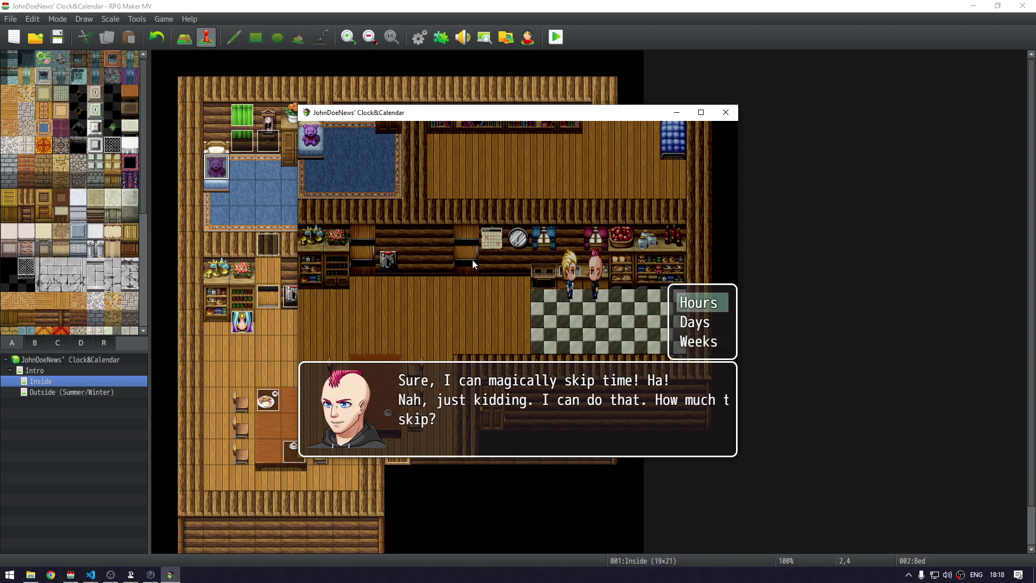
pyautogui.press('Return')
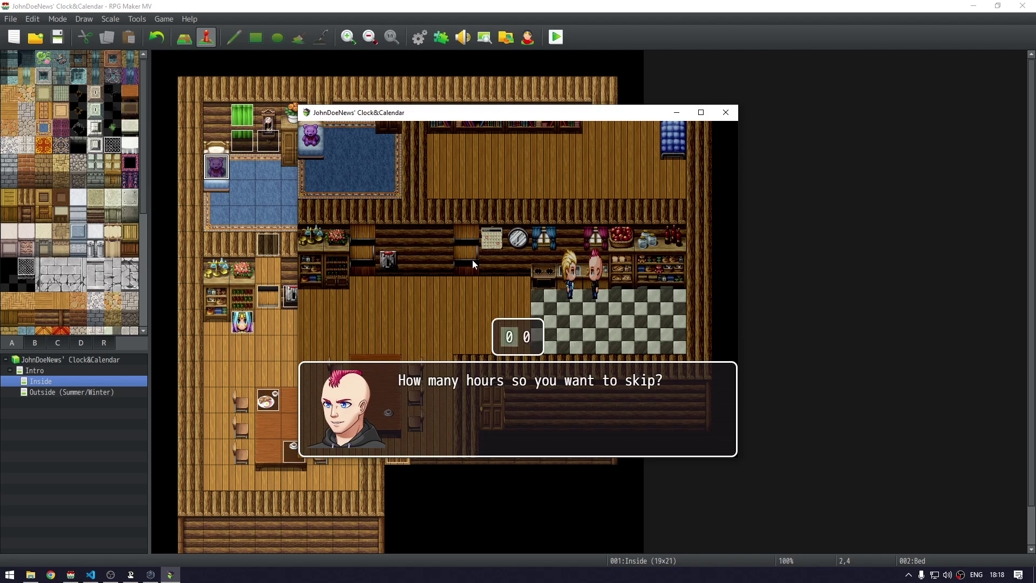
pyautogui.press('Up')
pyautogui.press('Right')
pyautogui.press('Up')
pyautogui.press('Up')
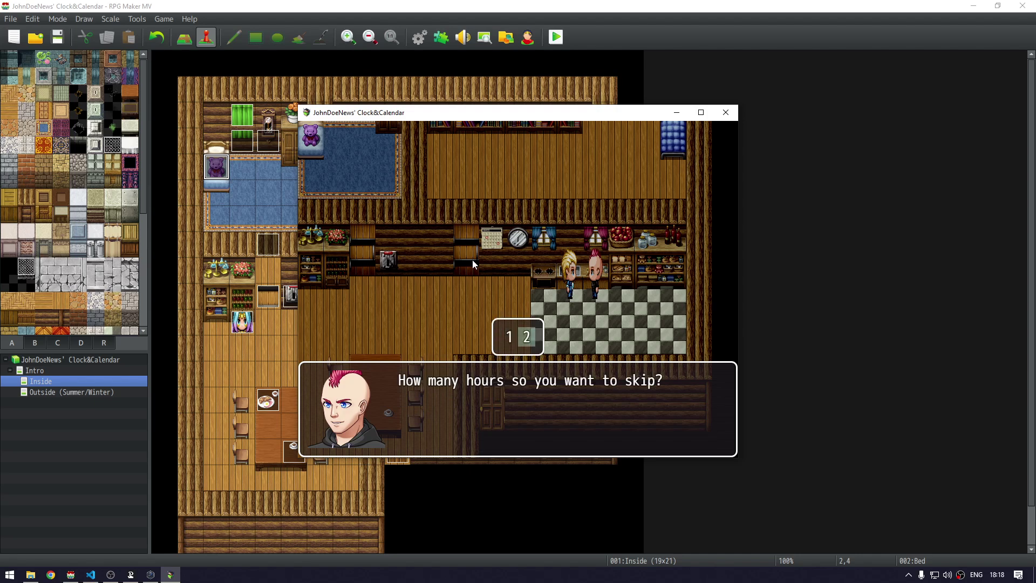
pyautogui.press('Return')
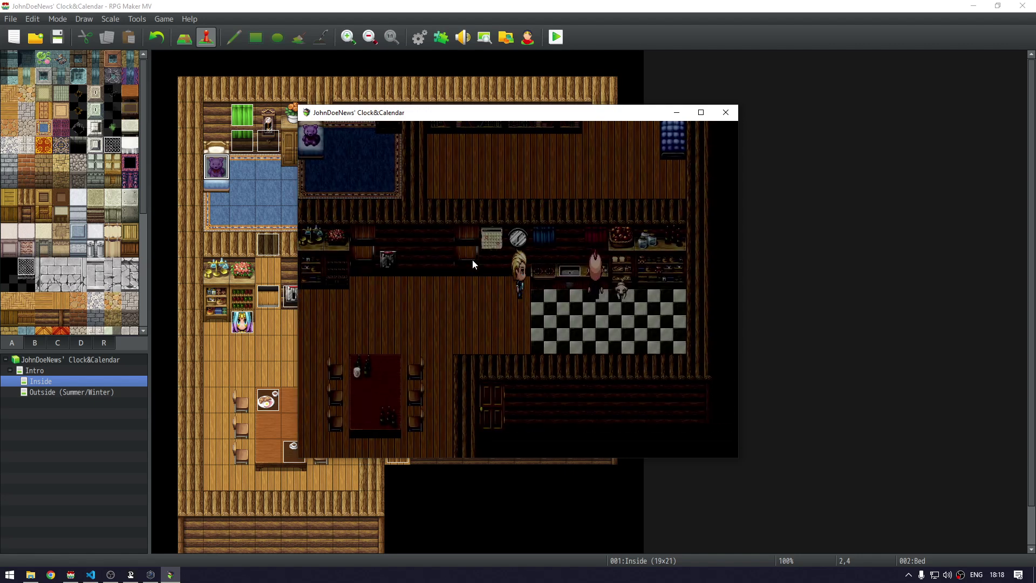
pyautogui.press('Left')
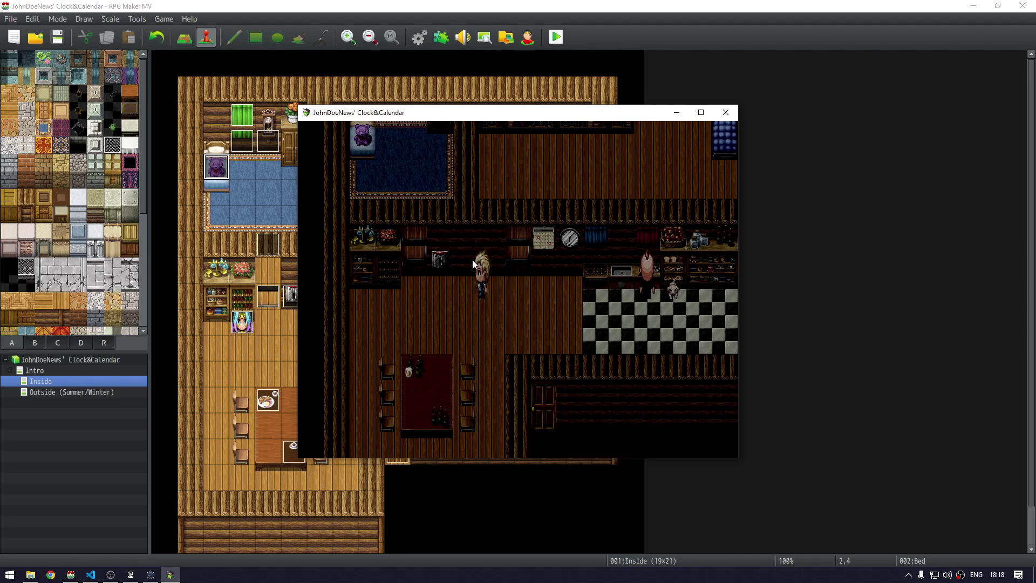
# Walk to the dining table, take the drinks on both sides of it and dismiss the messages
pyautogui.press('Down')
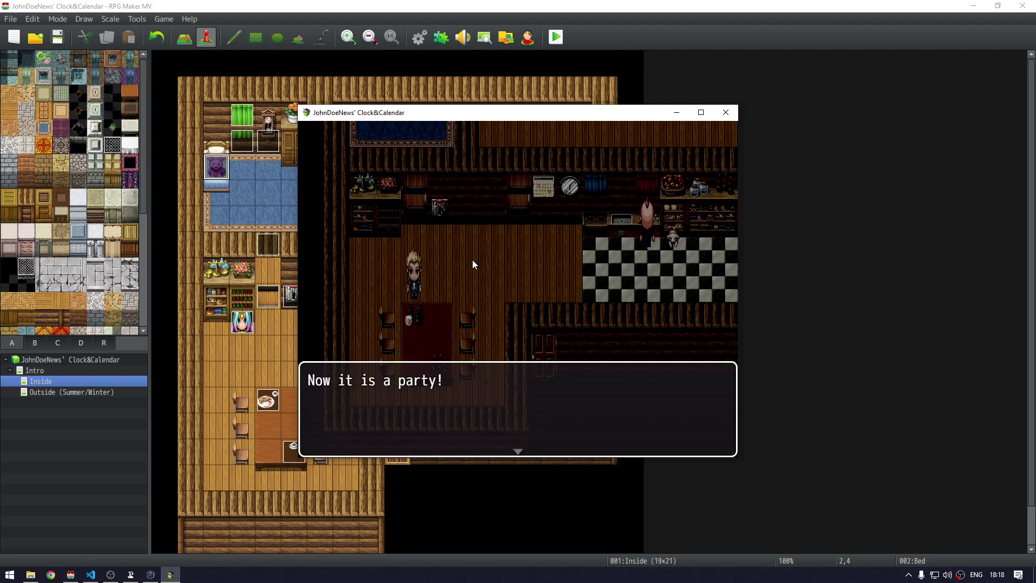
pyautogui.press('Return')
pyautogui.press('Return')
pyautogui.press('Right')
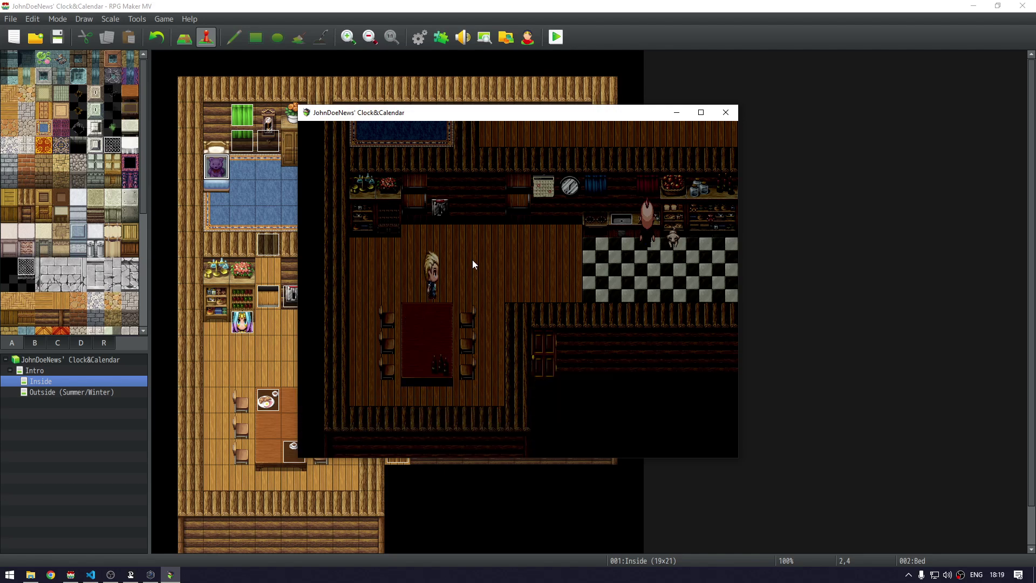
pyautogui.press('Down')
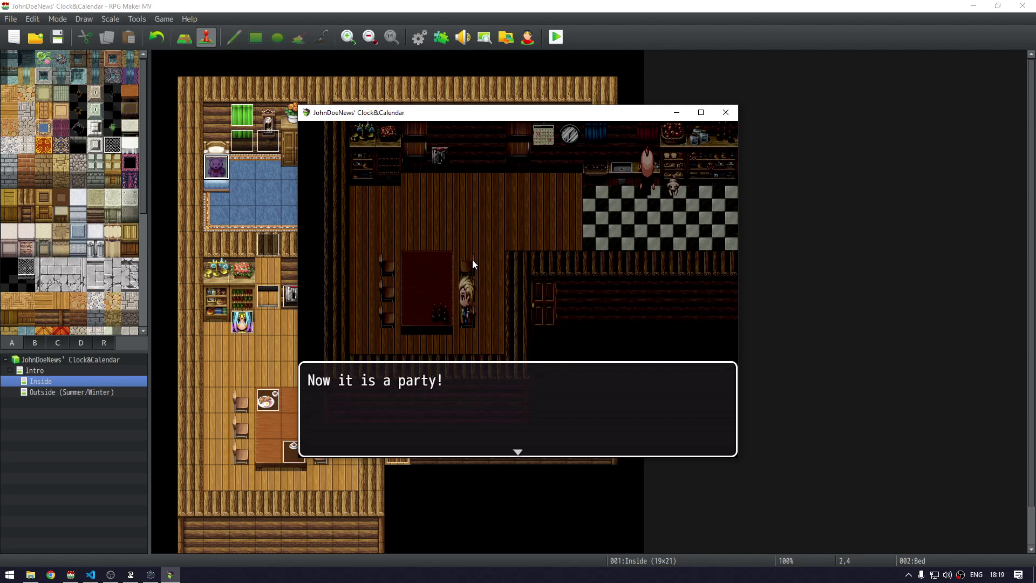
pyautogui.press('Return')
# Leave the house through the front door and follow the snowy path down to its bend
pyautogui.press('Up')
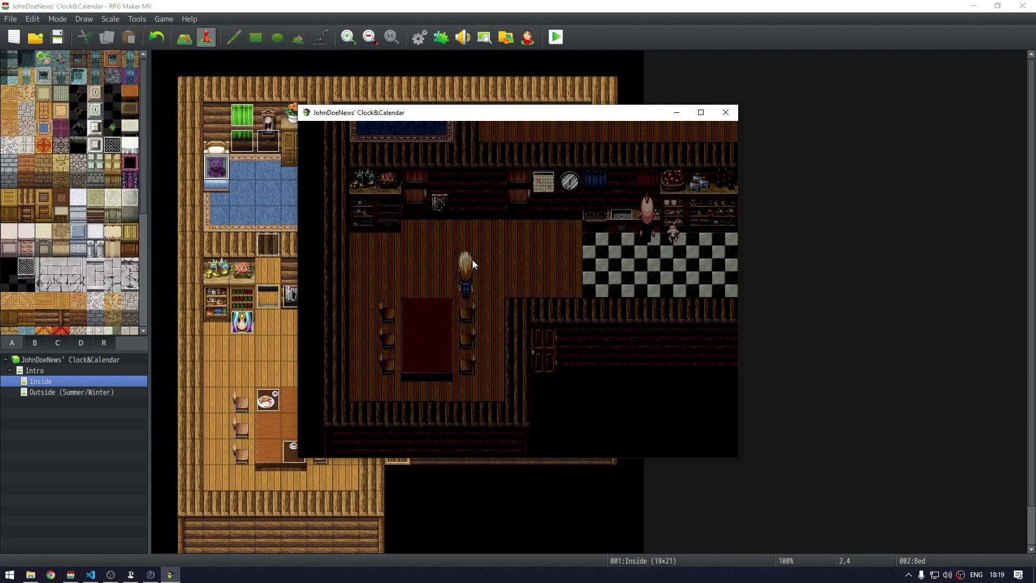
pyautogui.press('Right')
pyautogui.press('Right')
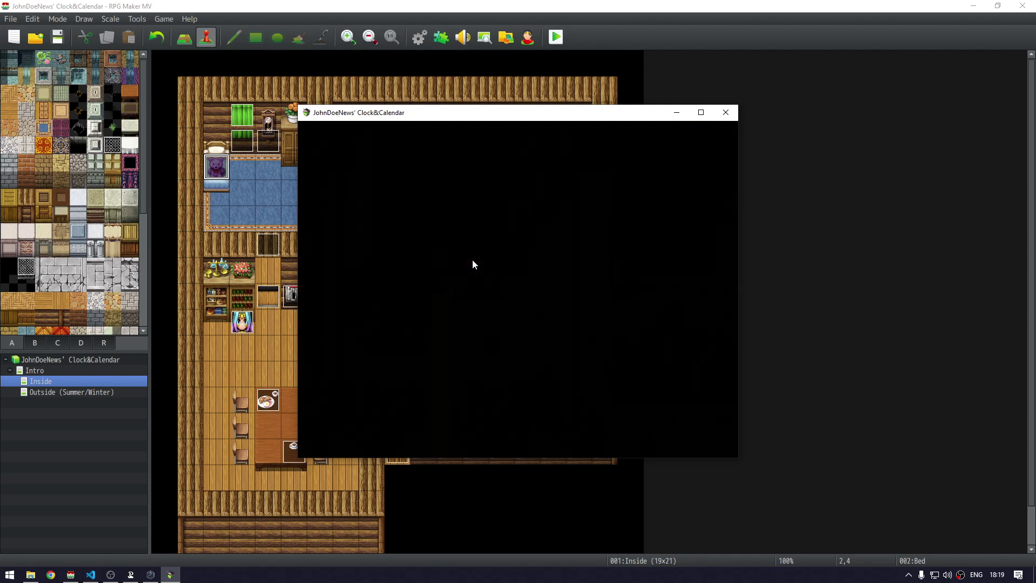
pyautogui.press('Return')
pyautogui.press('Down')
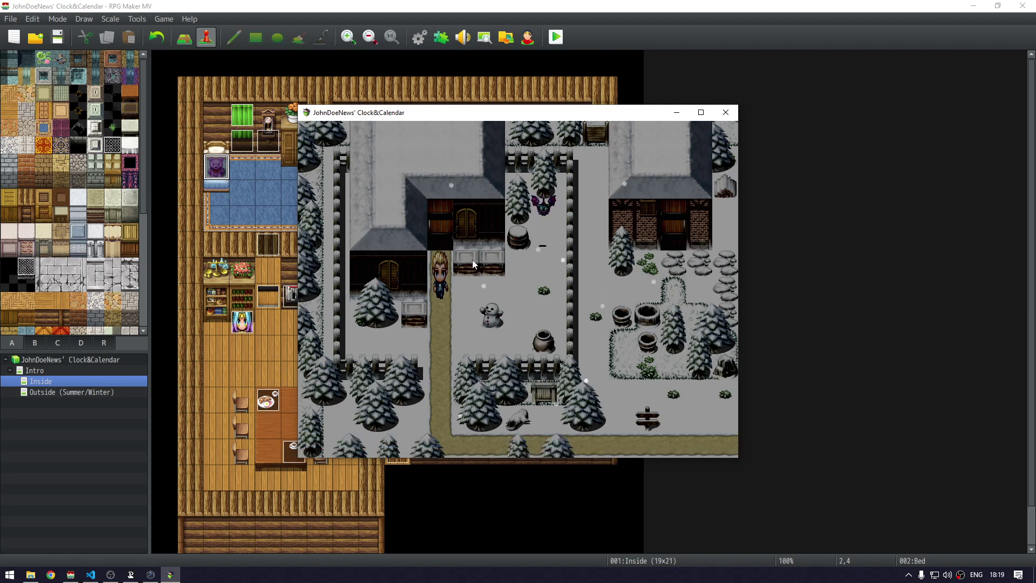
pyautogui.press('Down')
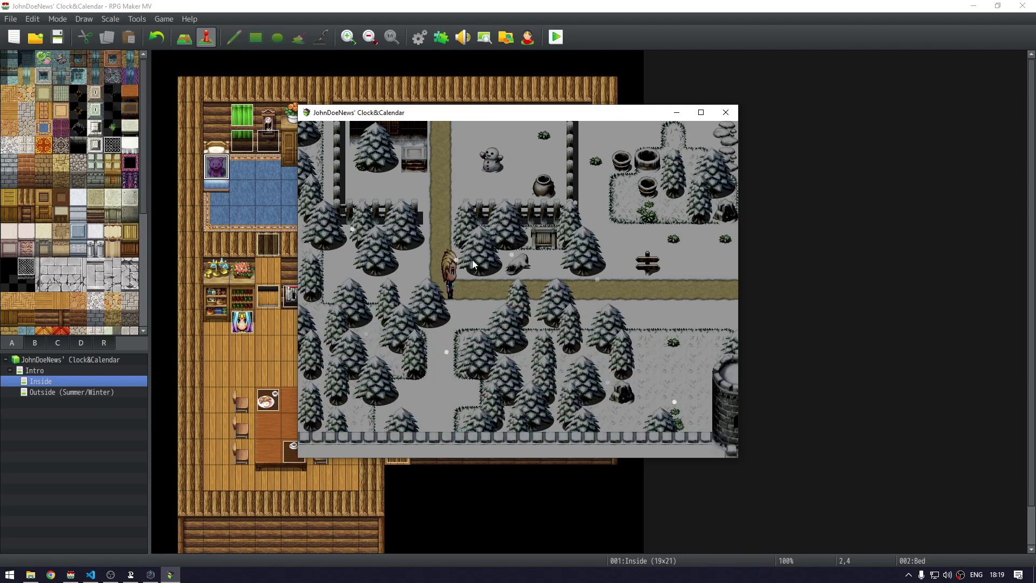
# Walk a short way along the road past the bend, turn around and go back into the house
pyautogui.press('Escape')
pyautogui.press('Escape')
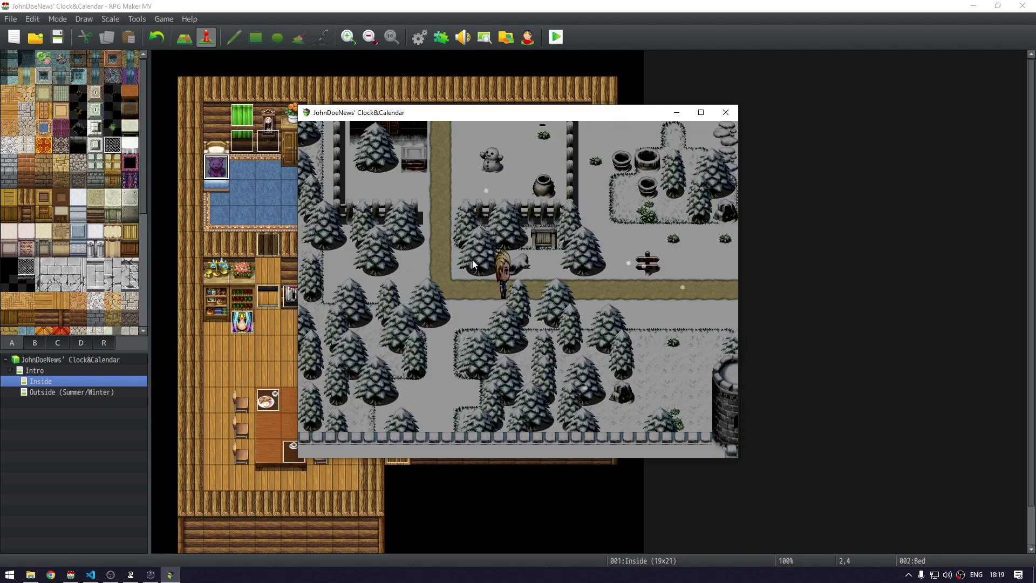
pyautogui.press('Right')
pyautogui.press('Left')
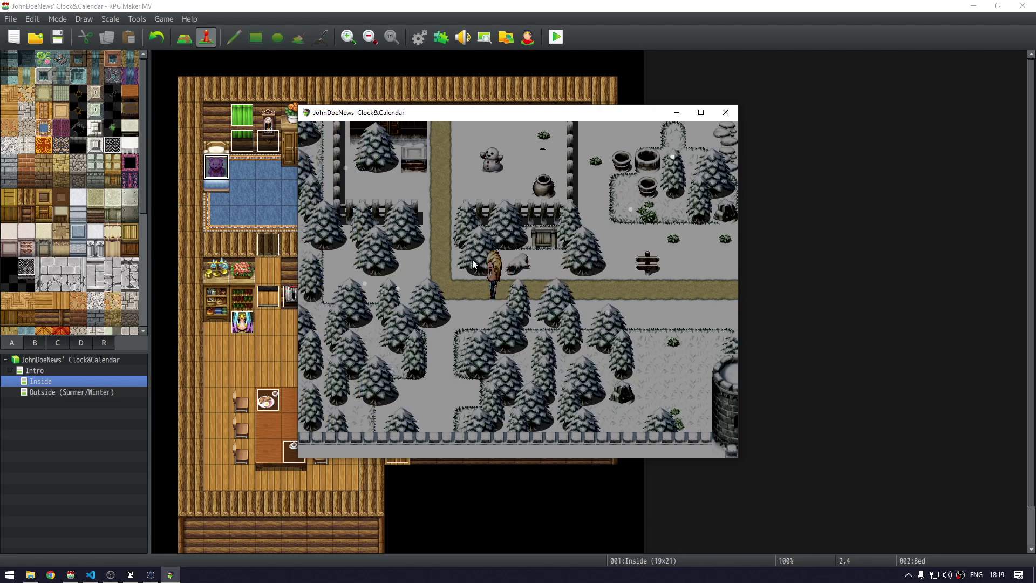
pyautogui.press('Up')
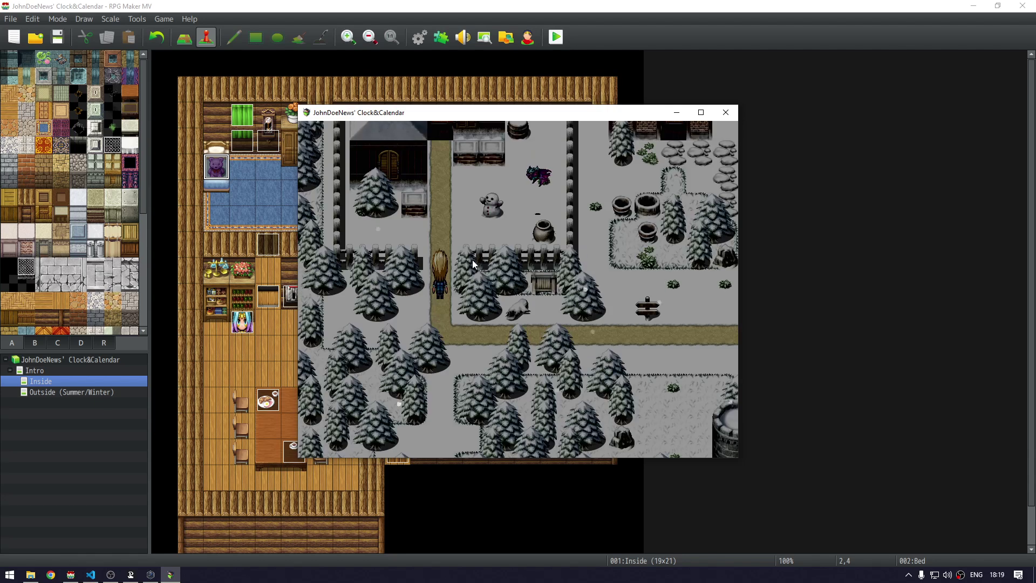
pyautogui.press('Up')
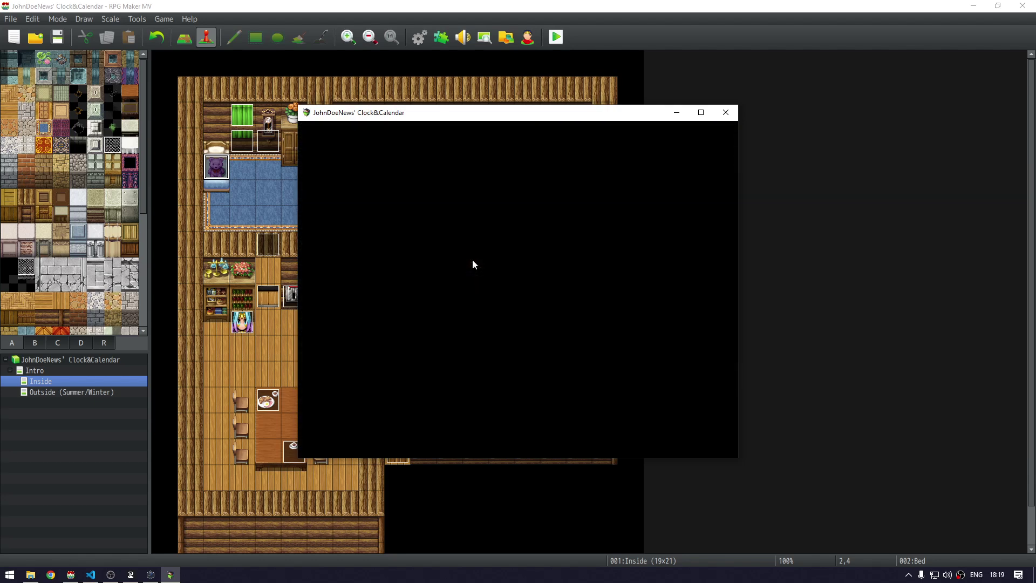
pyautogui.press('Return')
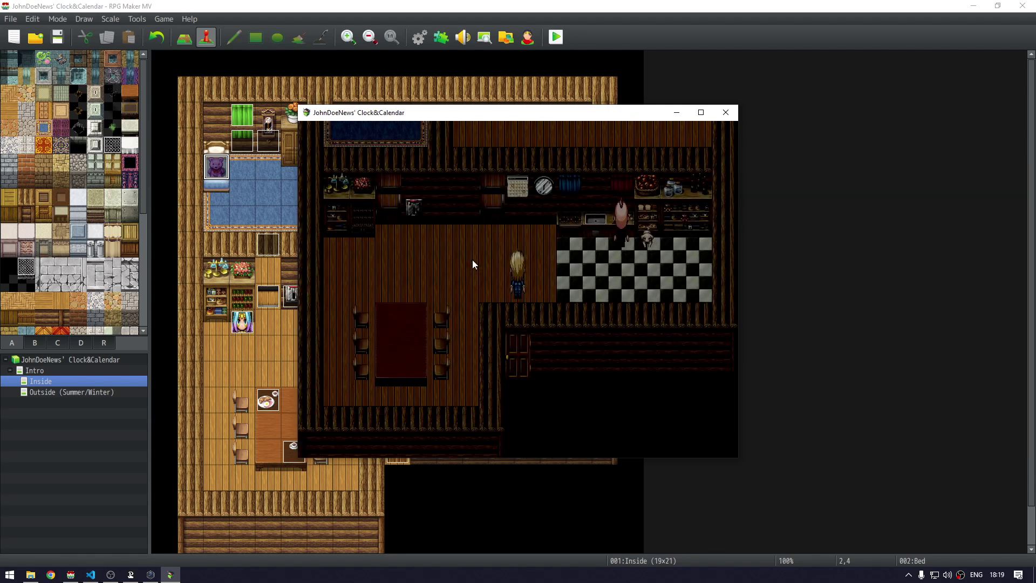
# Read the time on the wall clock and walk back toward the front door
pyautogui.press('Up')
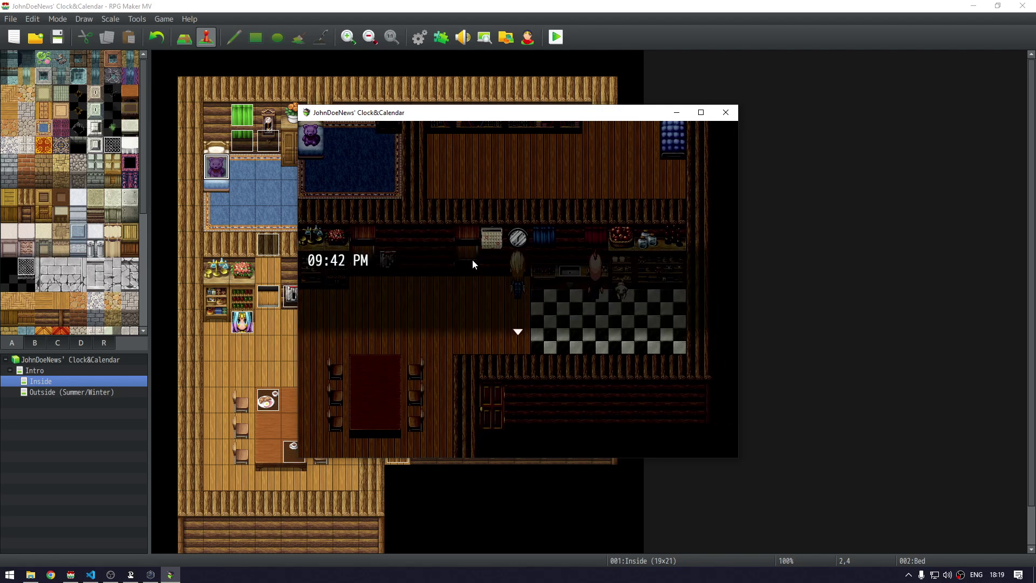
pyautogui.press('Down')
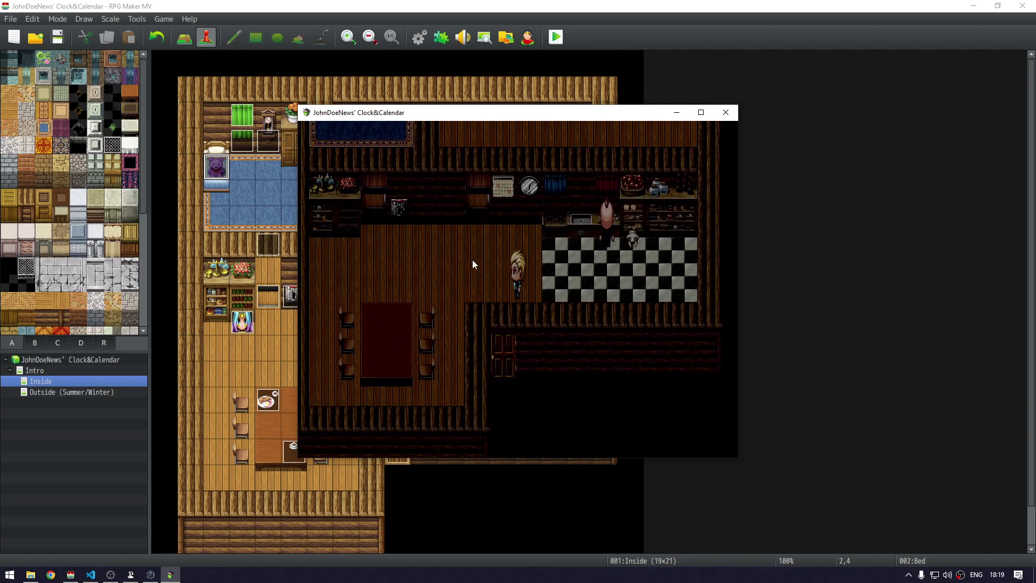
pyautogui.press('Left')
pyautogui.press('Right')
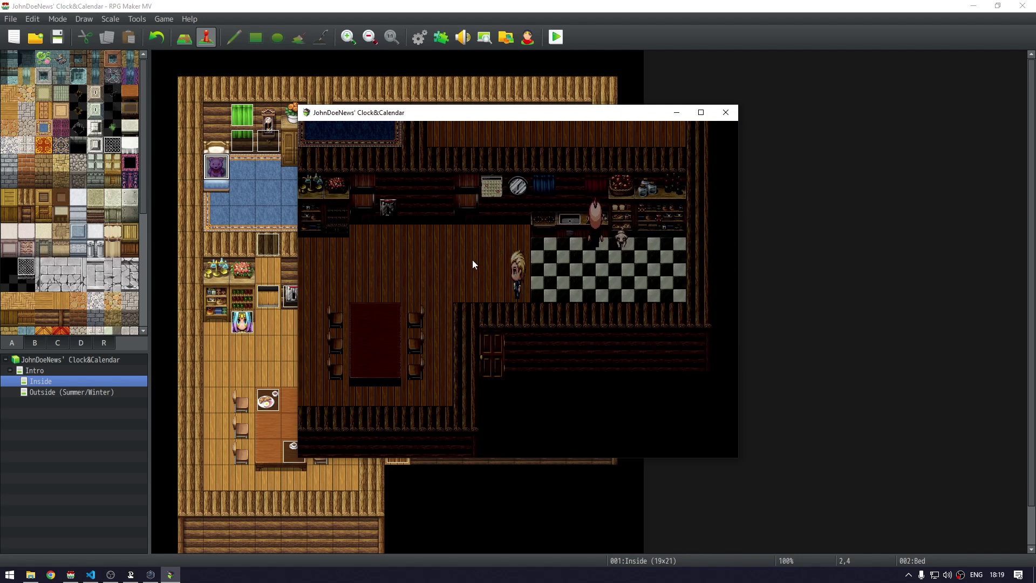
# Go outside again, walk partway down the snowy path and return into the house, dismissing the survival warnings
pyautogui.press('Down')
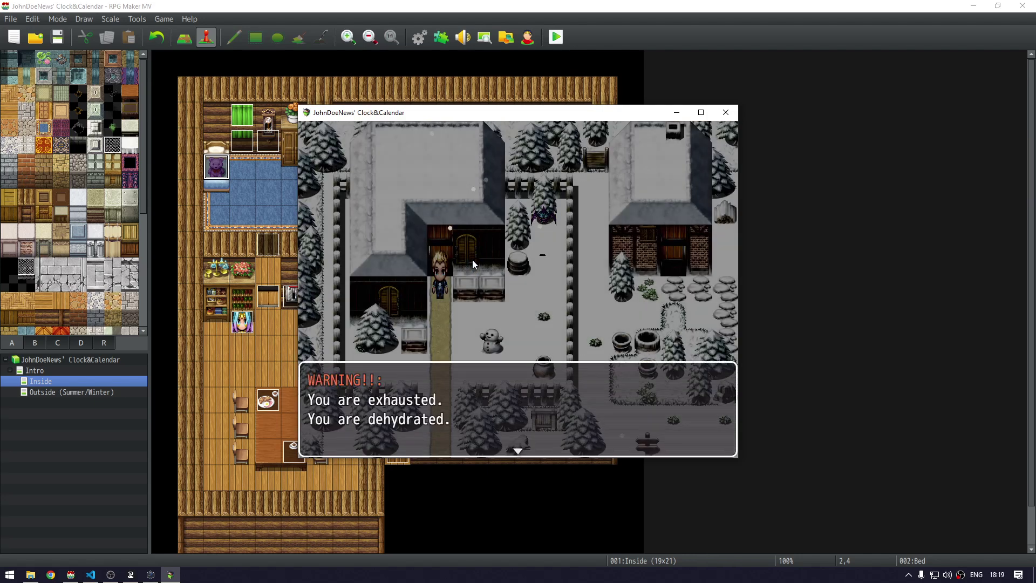
pyautogui.press('Return')
pyautogui.press('Down')
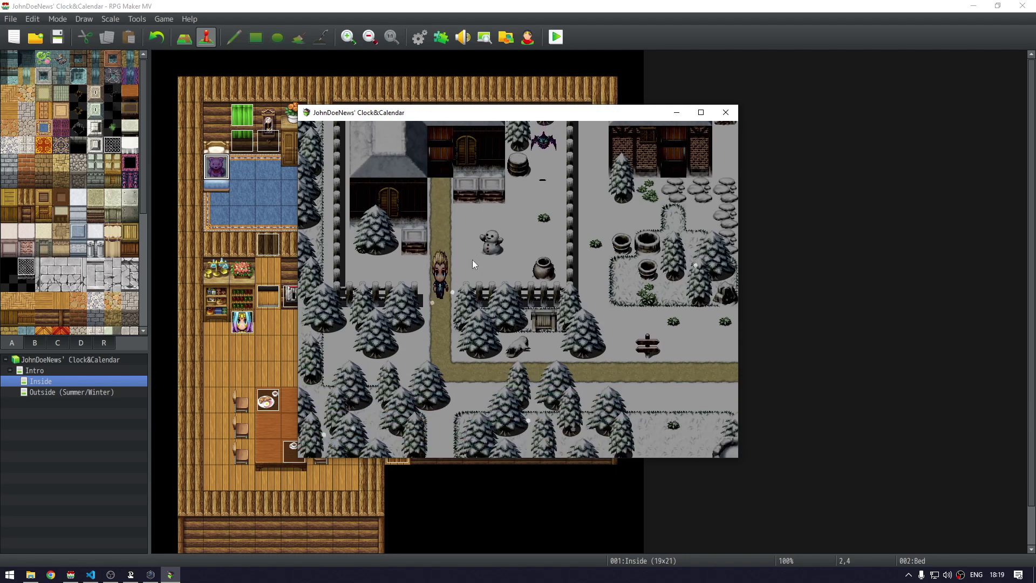
pyautogui.press('Up')
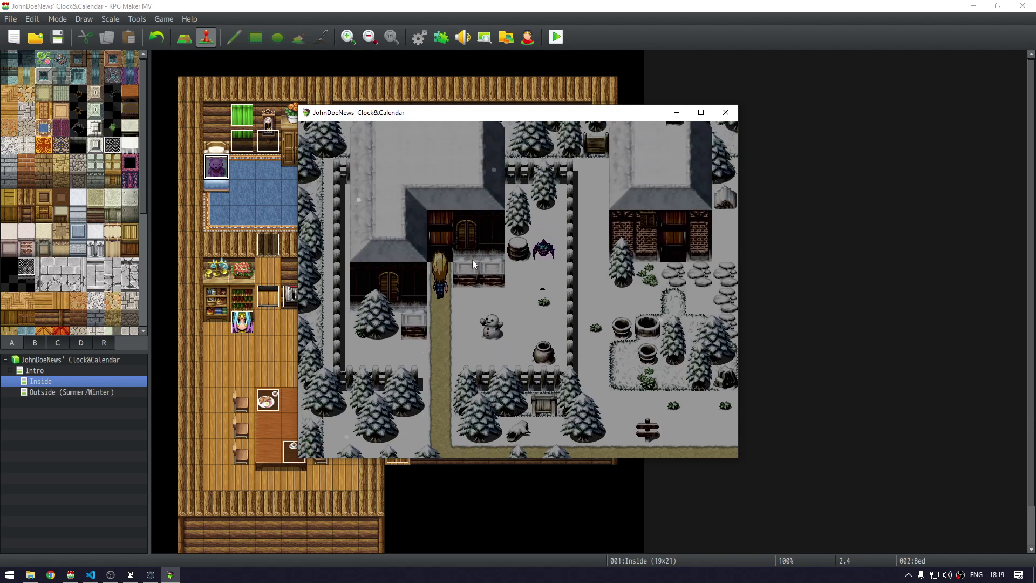
pyautogui.press('Up')
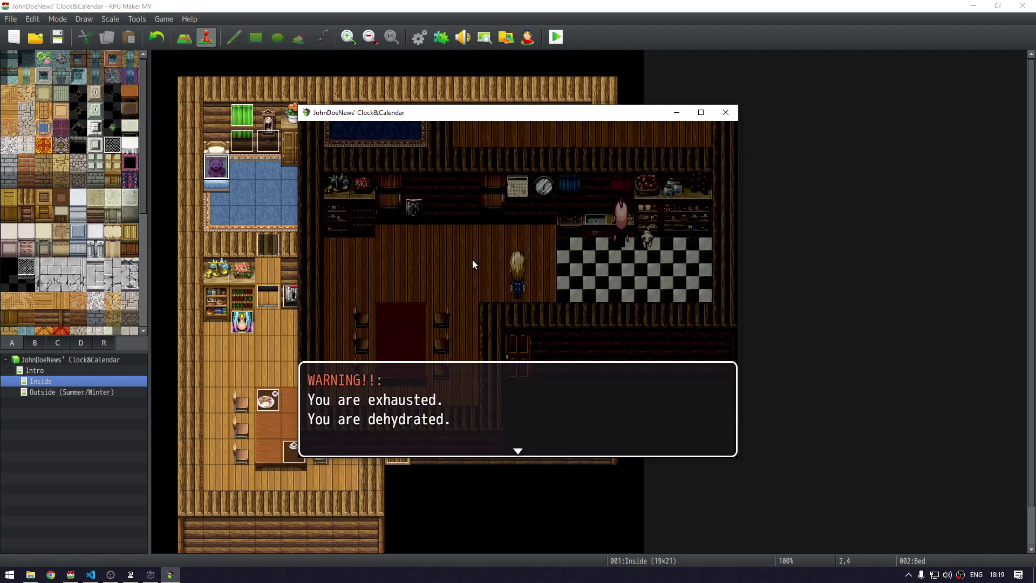
pyautogui.press('Return')
# Walk over to the light switch on the dining room wall and end the playtest
pyautogui.press('Left')
pyautogui.press('Left')
pyautogui.press('Left')
pyautogui.press('Left')
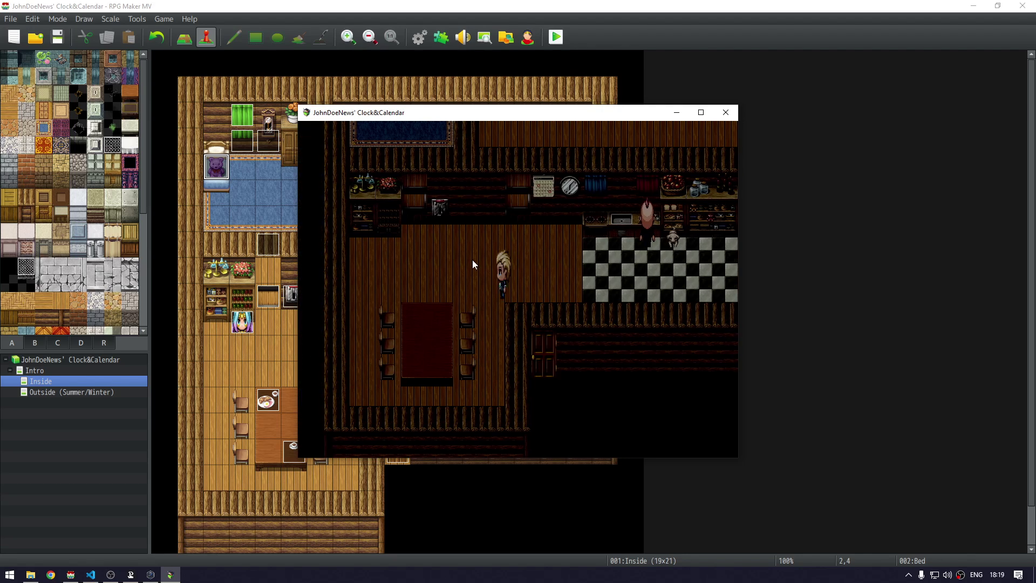
pyautogui.press('Up')
pyautogui.press('Up')
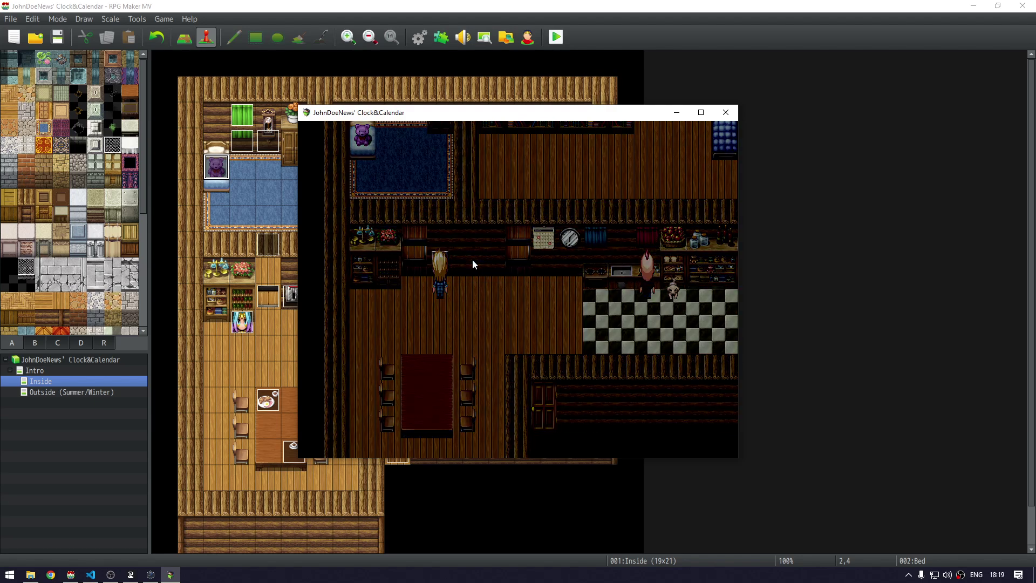
pyautogui.click(727, 111)
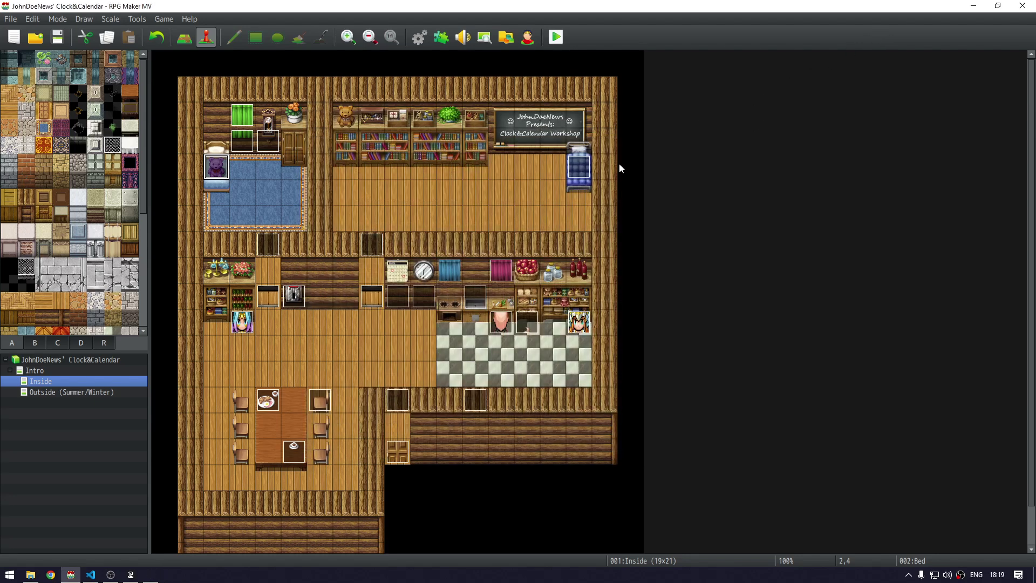
# Inspect both pages of the light switch event on the Inside map for their Lights On (off) switch settings
pyautogui.click(294, 302)
pyautogui.doubleClick(294, 302)
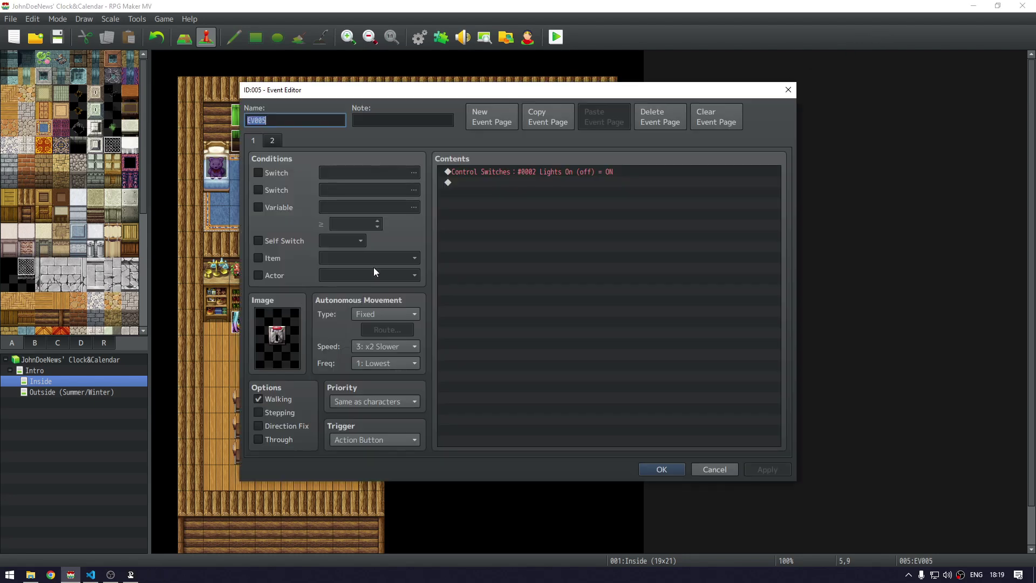
pyautogui.click(546, 173)
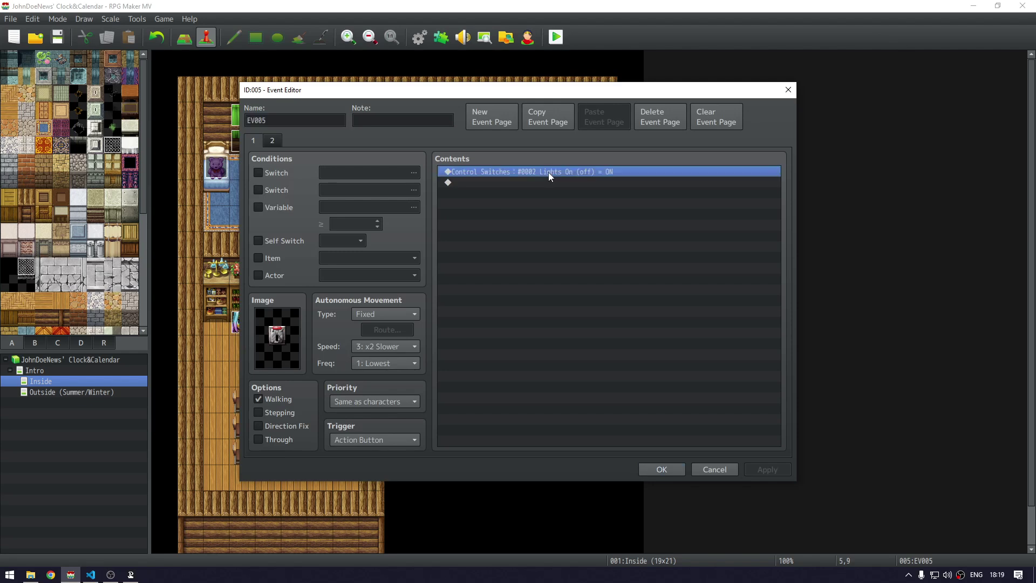
pyautogui.click(272, 142)
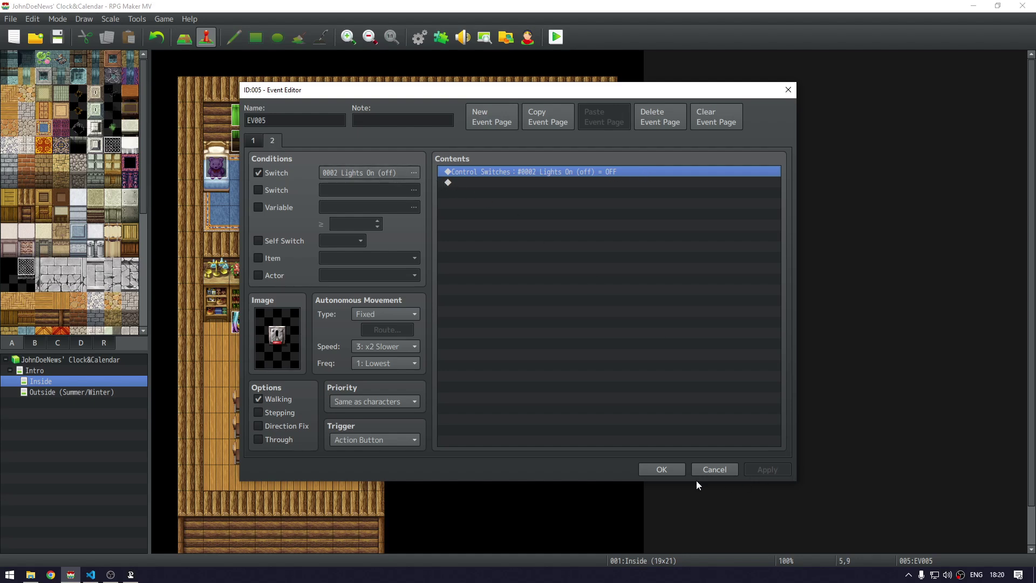
pyautogui.click(661, 469)
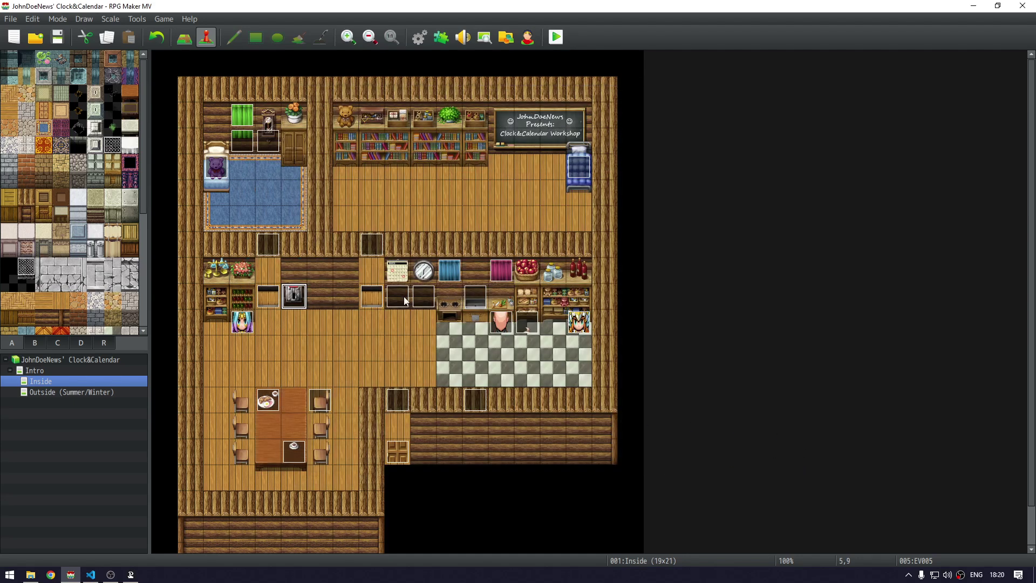
# Inspect the Hours variable conditions on all three pages of the green-curtained Window event
pyautogui.click(242, 116)
pyautogui.doubleClick(242, 117)
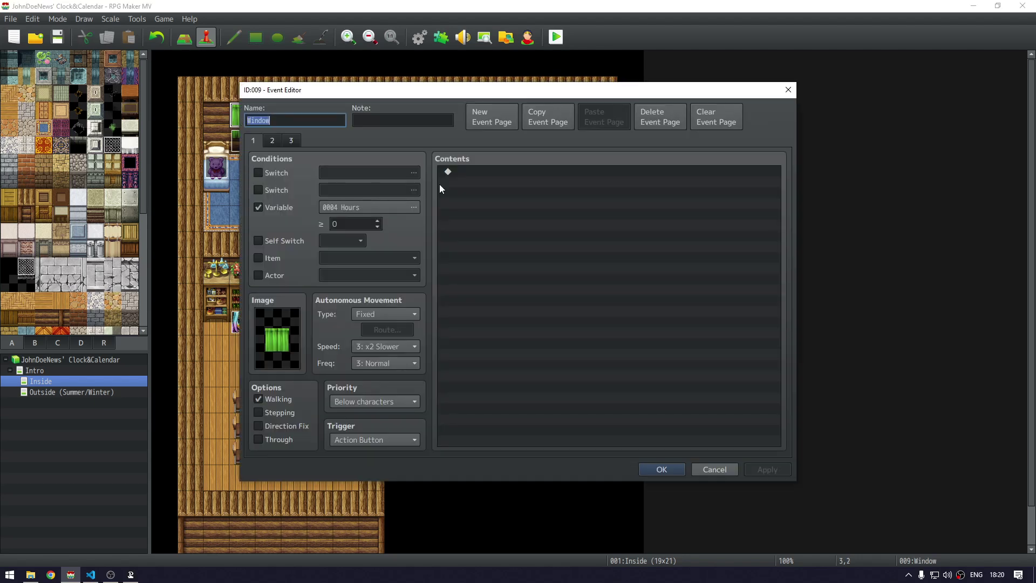
pyautogui.click(269, 141)
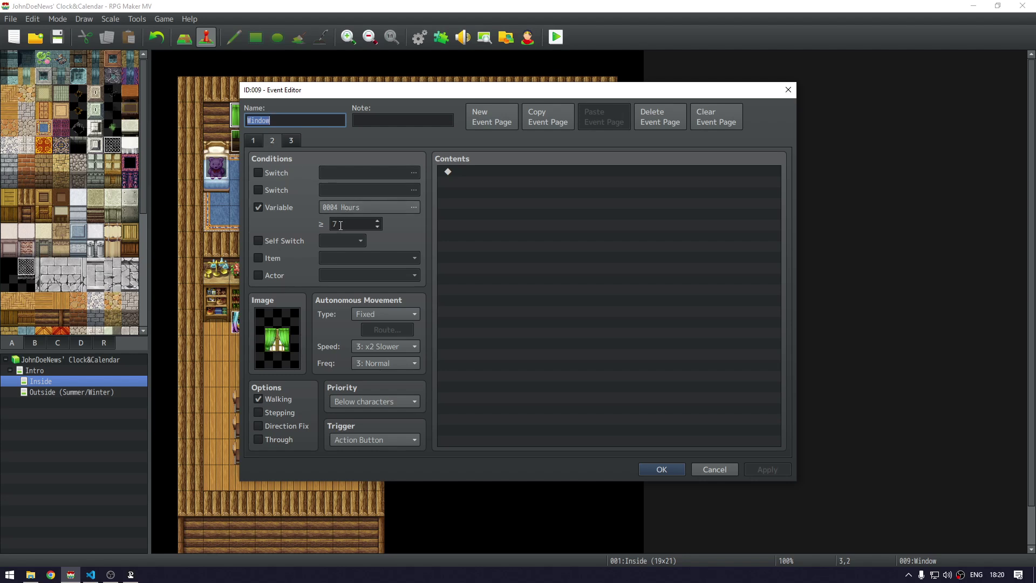
pyautogui.click(292, 142)
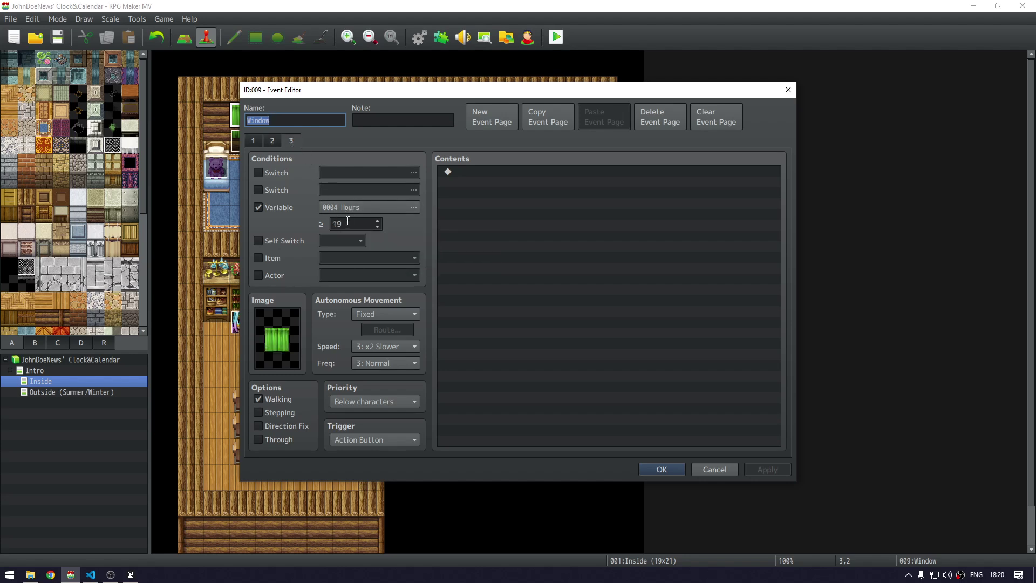
pyautogui.click(710, 468)
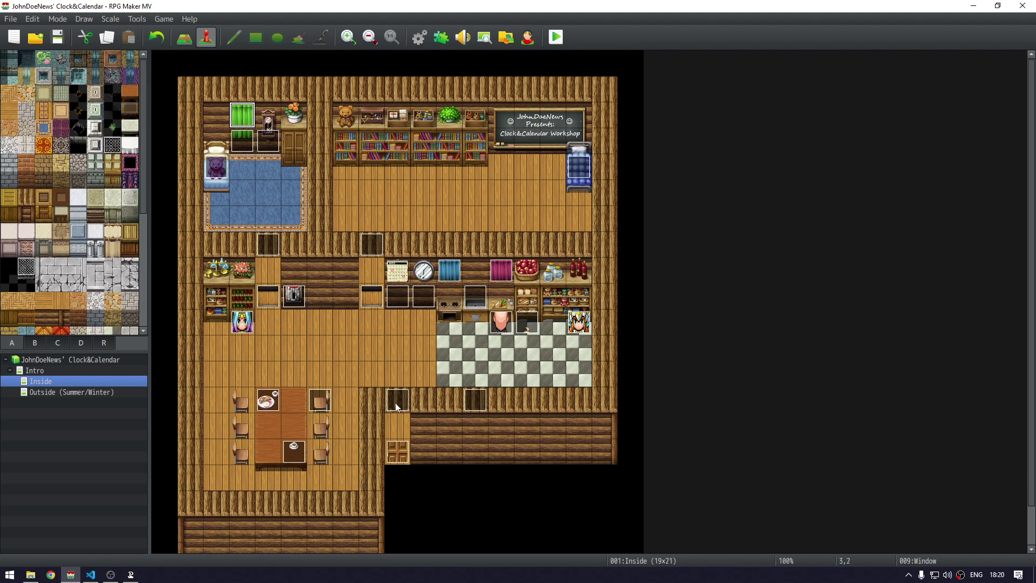
pyautogui.hotkey('alt', 'Tab')
pyautogui.press('Tab')
pyautogui.press('Tab')
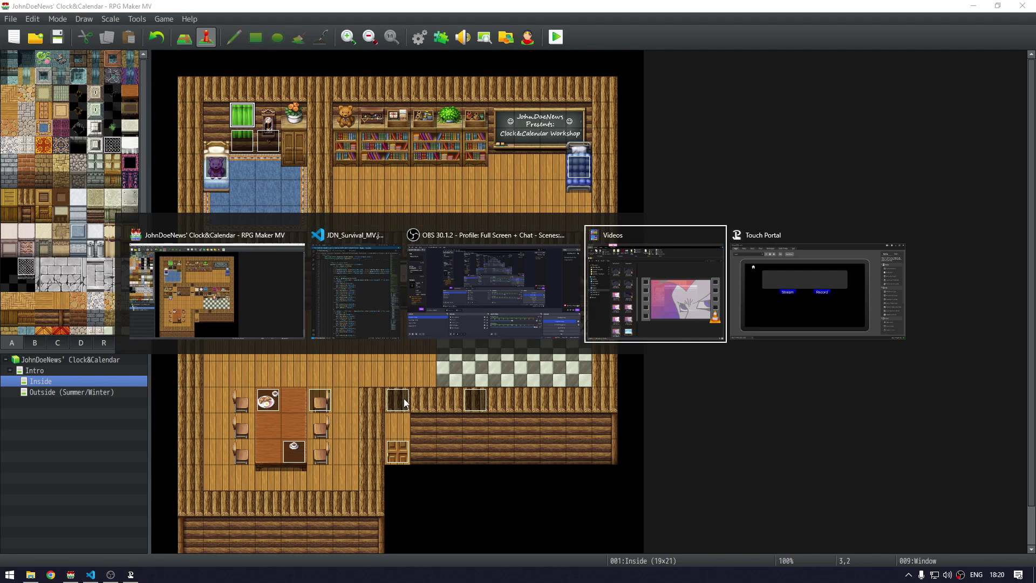
pyautogui.press('Tab')
pyautogui.press('Tab')
# Open the JDN_ClockCore_MV plugin's settings and examine the Lights parameter in its Switches group
pyautogui.press('F10')
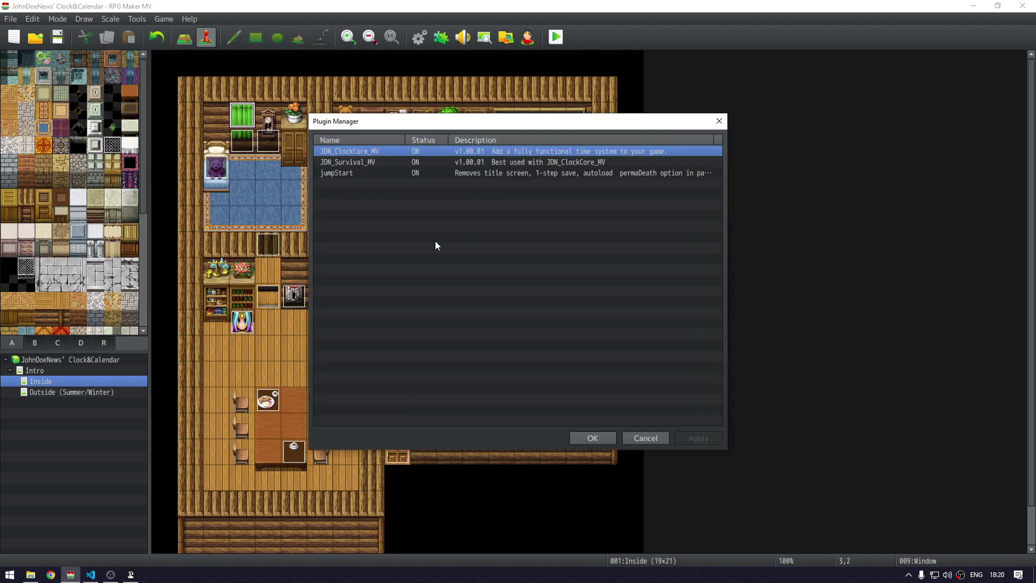
pyautogui.doubleClick(402, 152)
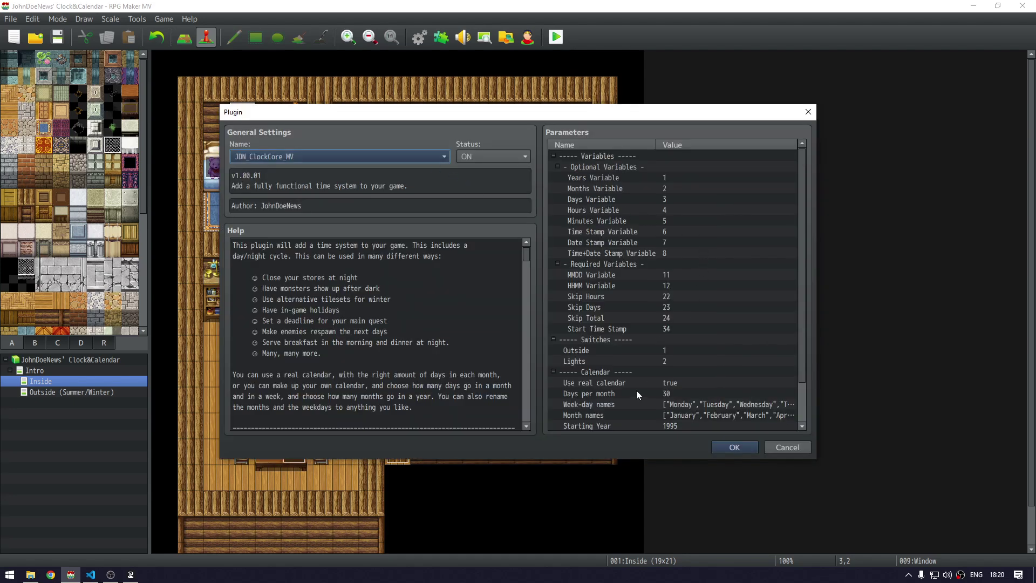
pyautogui.click(630, 360)
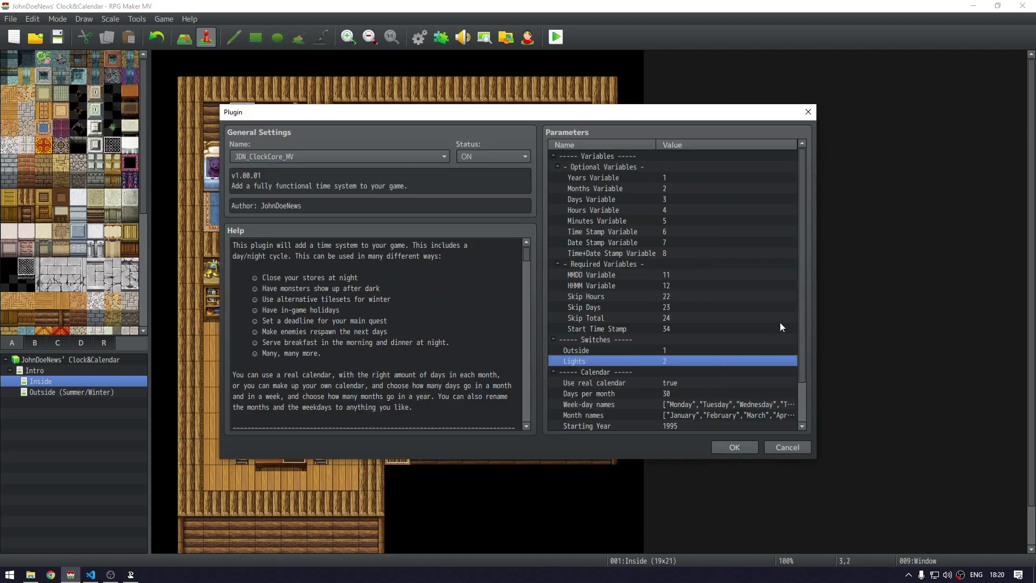
pyautogui.click(797, 338)
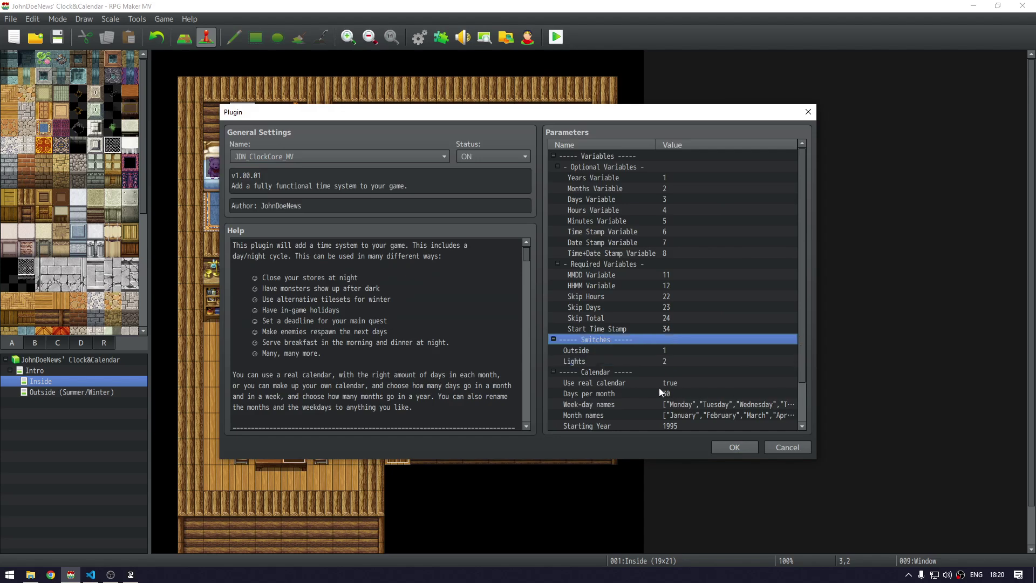
# Review the Lights and Outside switch parameters of JDN_ClockCore_MV, and close the plugin settings without changing anything
pyautogui.click(629, 365)
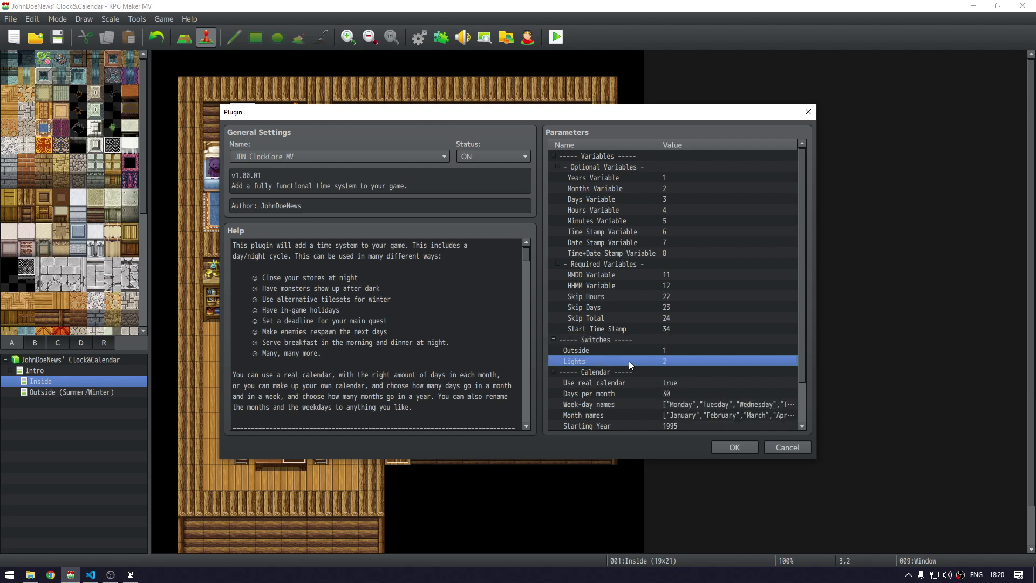
pyautogui.click(593, 350)
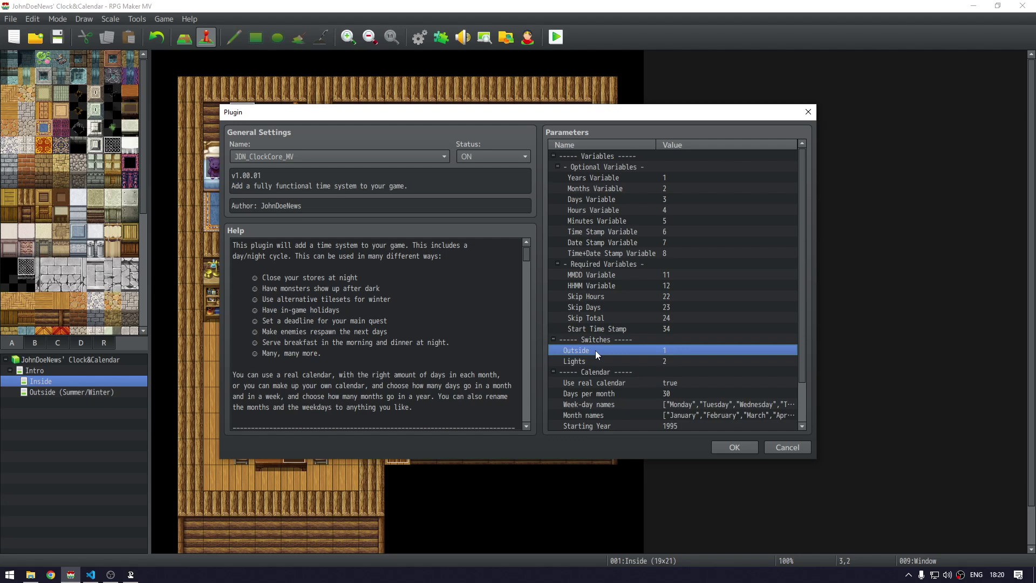
pyautogui.hotkey('alt', 'Tab')
pyautogui.hotkey('alt', 'Tab')
pyautogui.click(800, 448)
pyautogui.click(657, 438)
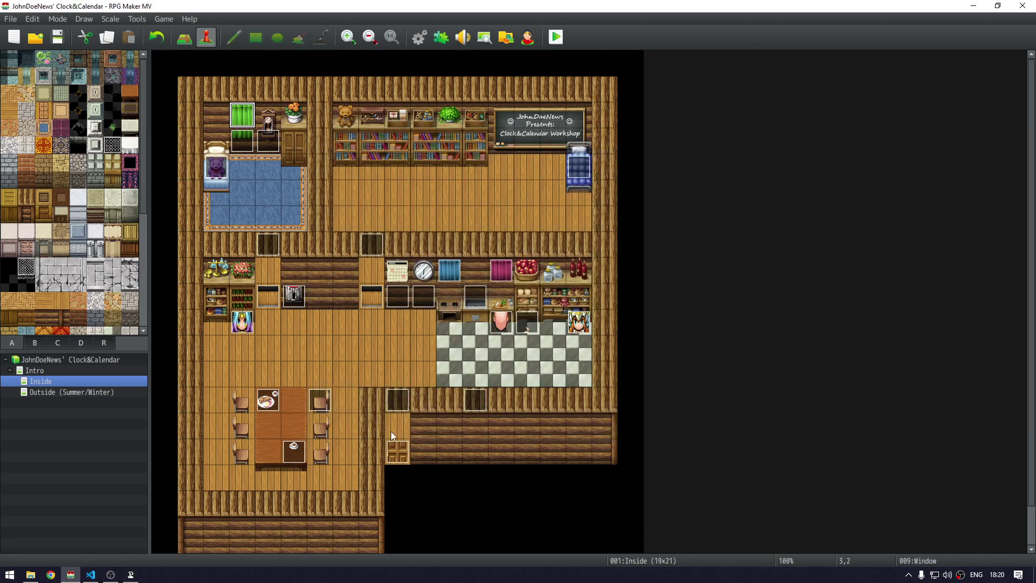
# Open the Exit door event on the Inside map and inspect its player transfer and Outside (Inside) and Lights On (off) switch commands
pyautogui.doubleClick(391, 403)
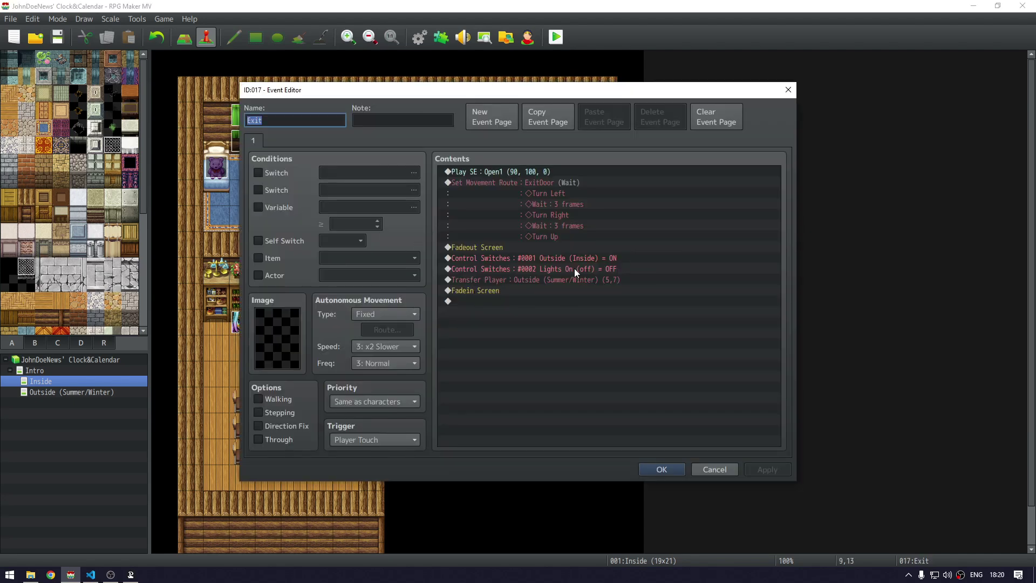
pyautogui.click(503, 280)
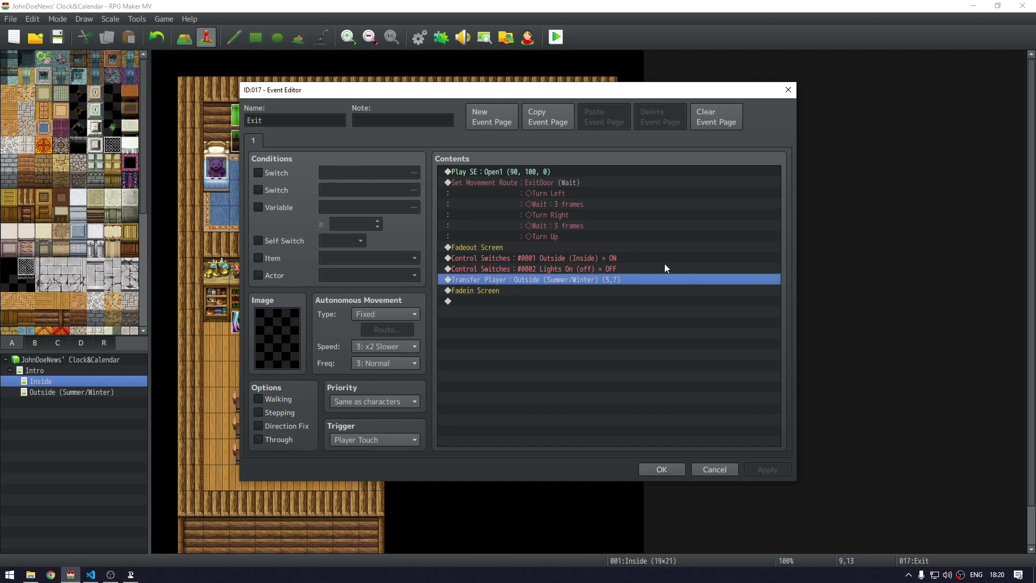
pyautogui.click(603, 259)
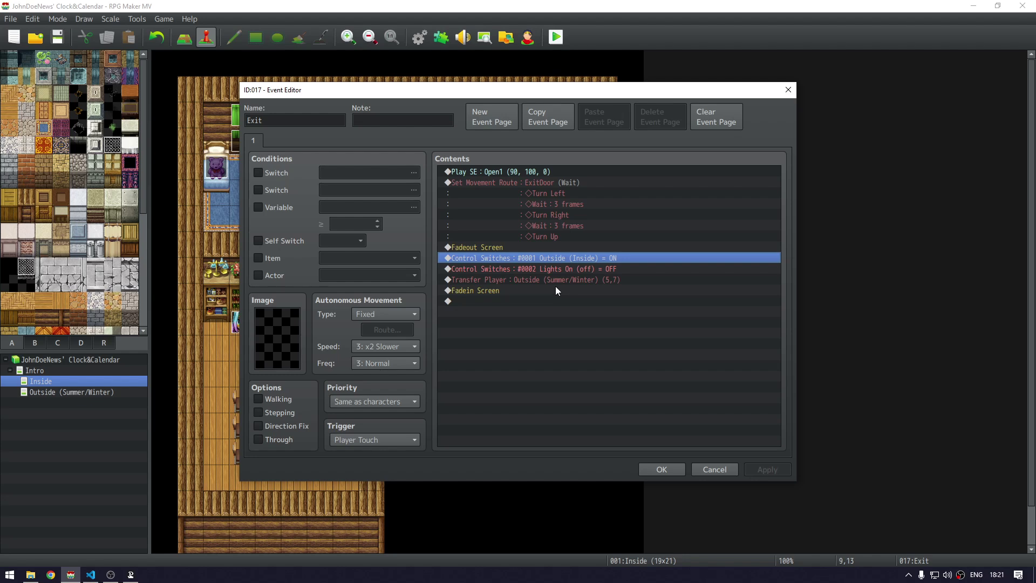
pyautogui.click(593, 270)
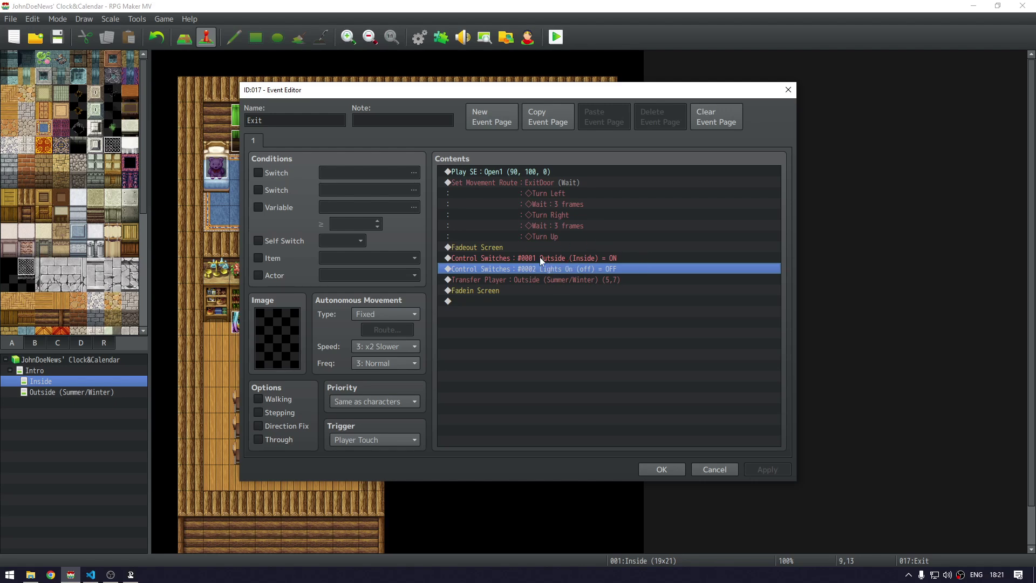
pyautogui.click(574, 258)
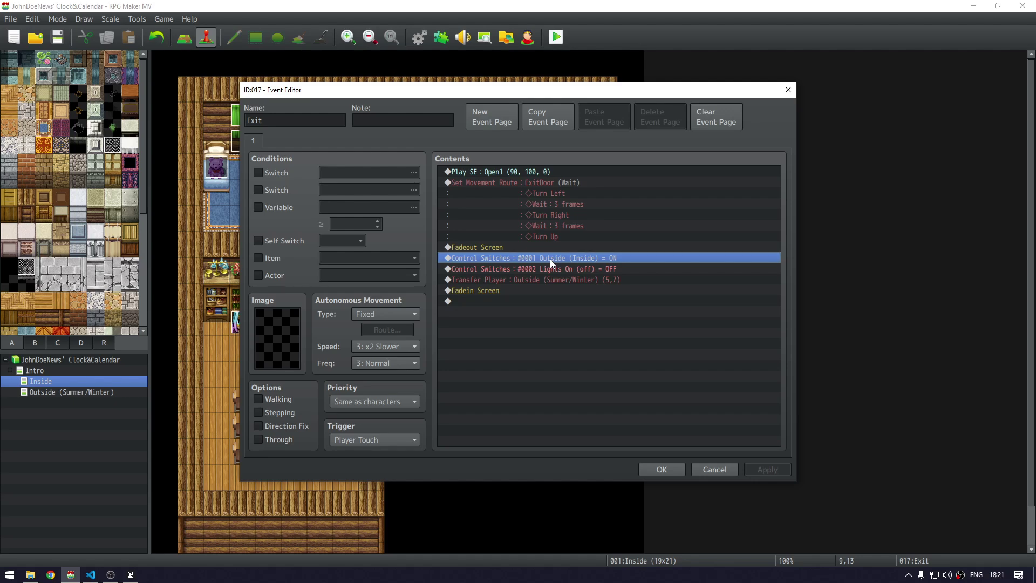
# Review the switch and player transfer commands in the Exit event, and close the event editor
pyautogui.click(562, 273)
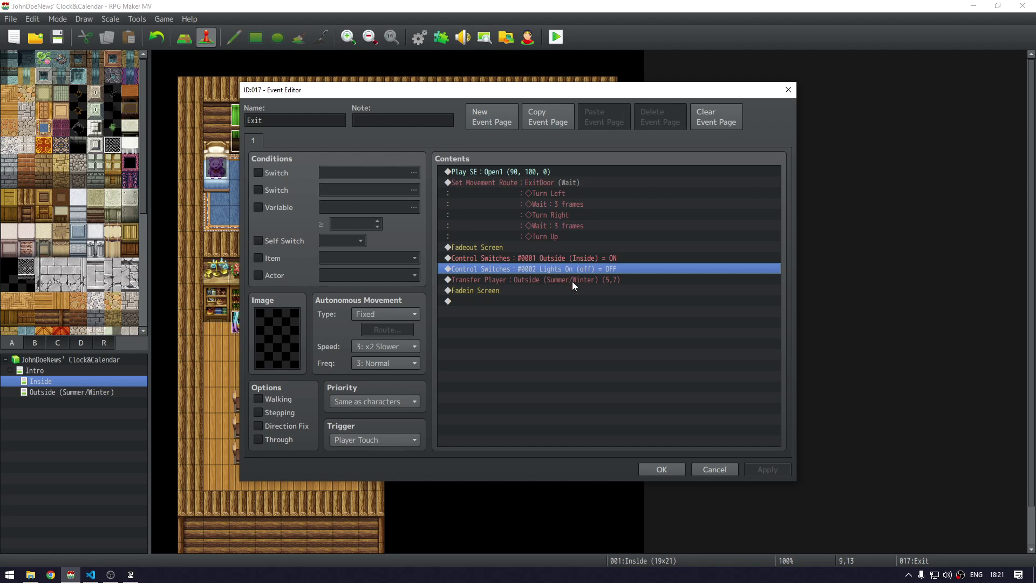
pyautogui.click(573, 281)
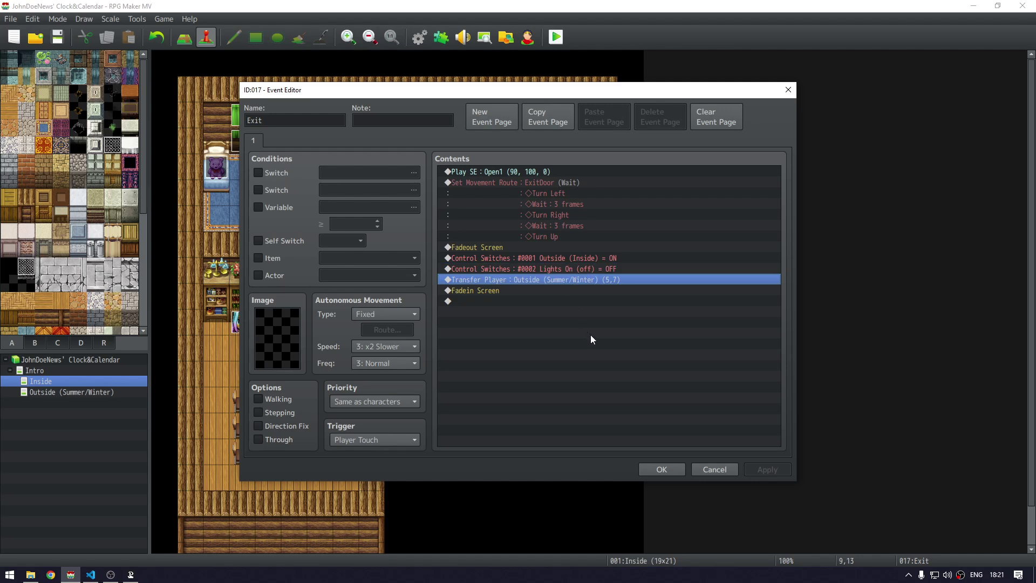
pyautogui.click(665, 467)
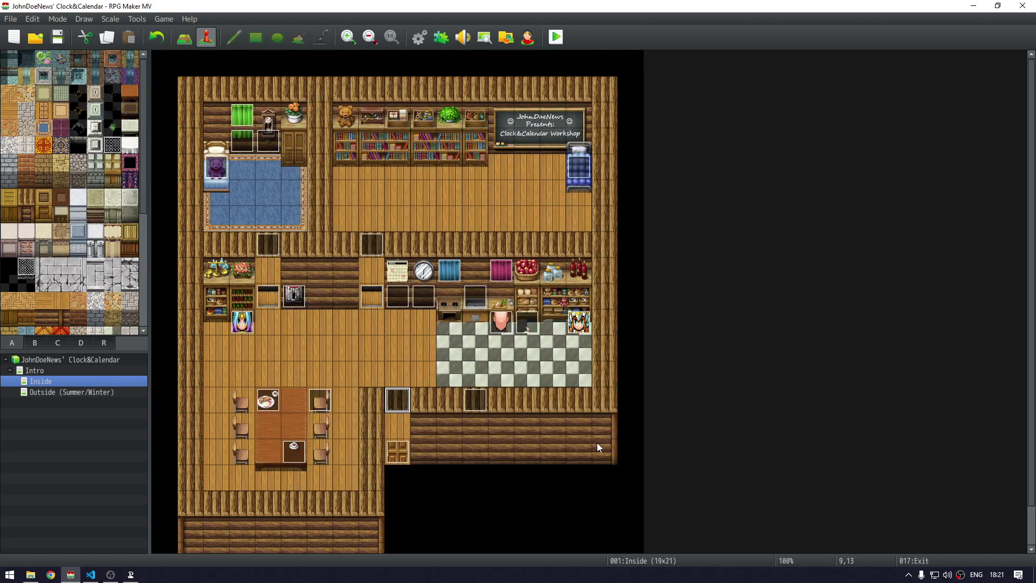
# Open the JDN_ClockCore_MV plugin's settings at its calendar parameters
pyautogui.press('F10')
pyautogui.doubleClick(442, 151)
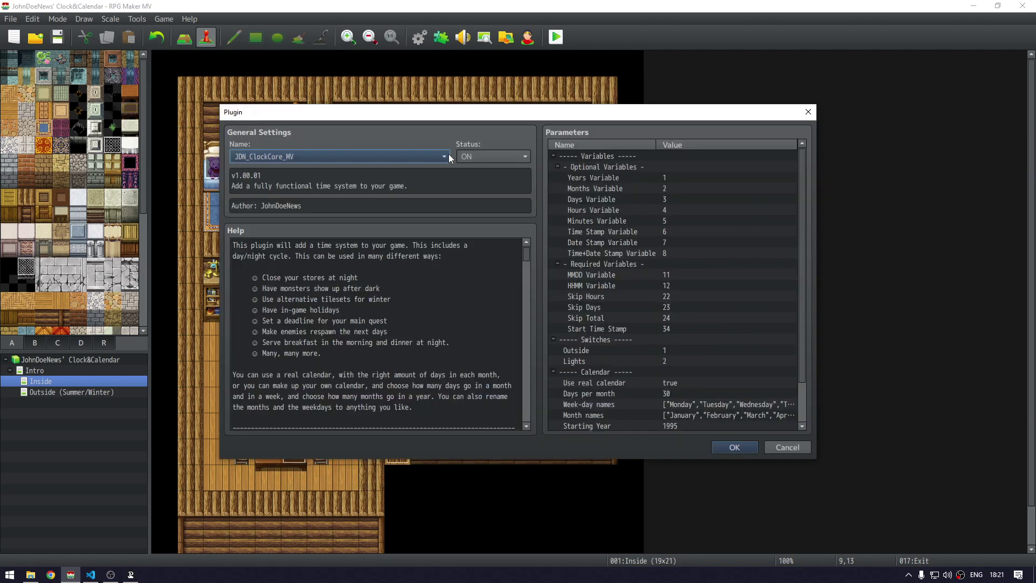
pyautogui.moveTo(804, 288); pyautogui.dragTo(804, 379)
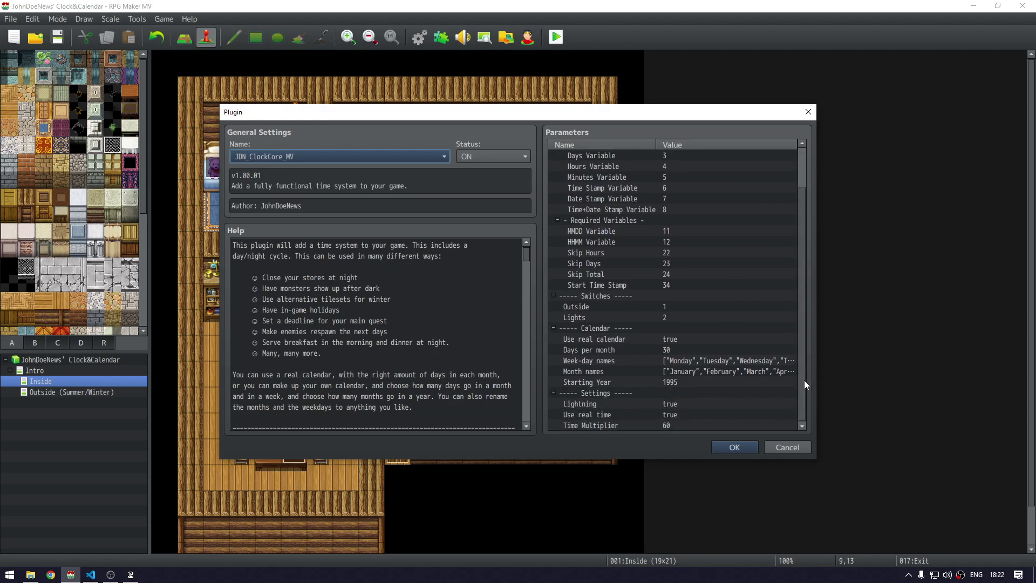
# Review the calendar parameters Use real calendar and Days per month
pyautogui.click(600, 328)
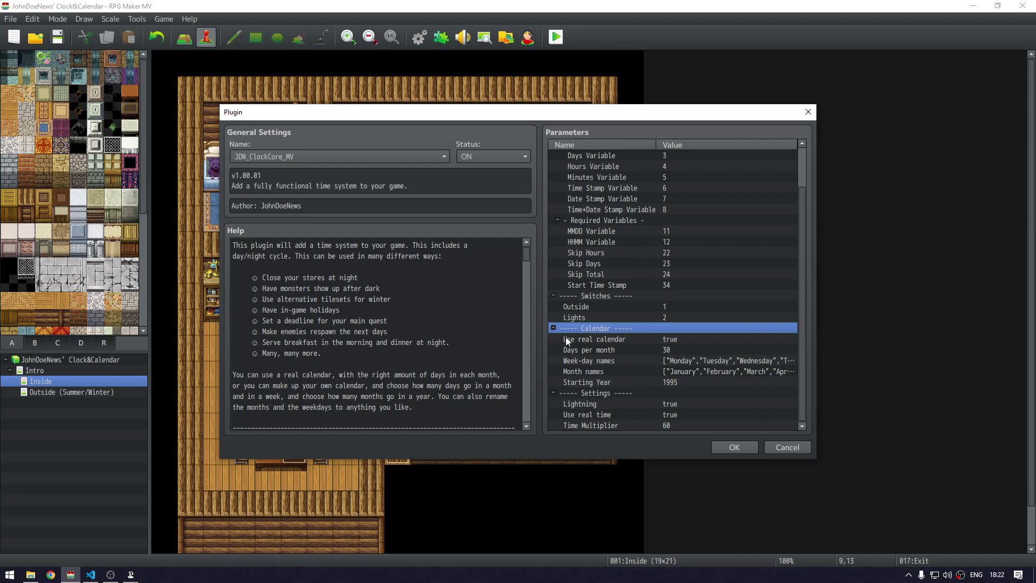
pyautogui.click(588, 340)
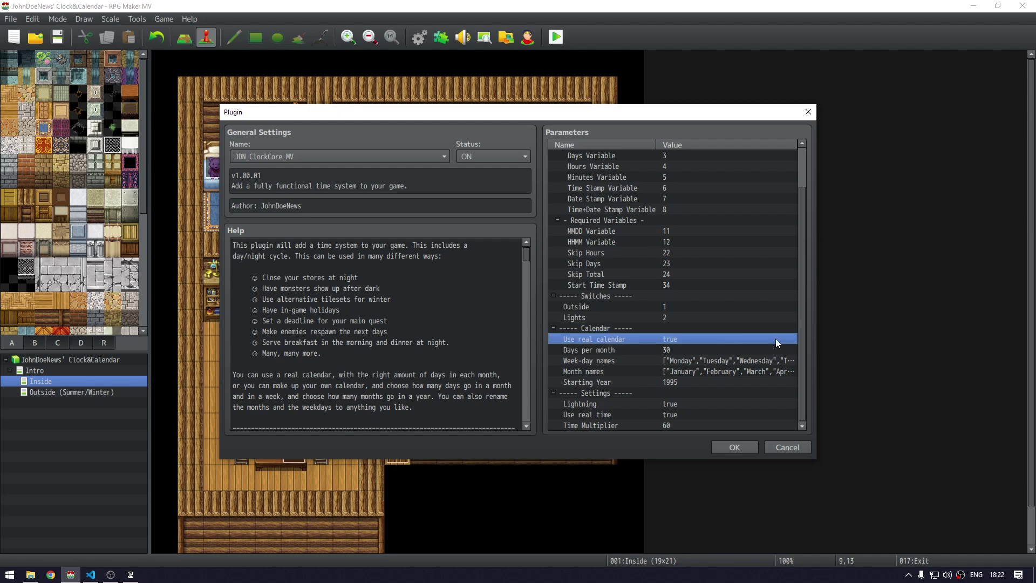
pyautogui.doubleClick(705, 335)
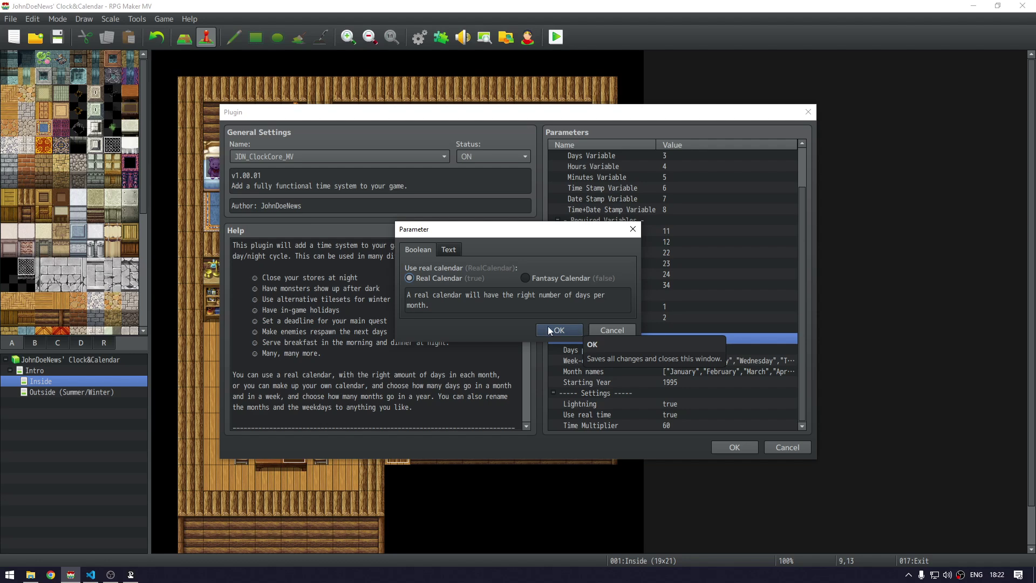
pyautogui.click(580, 327)
pyautogui.doubleClick(692, 350)
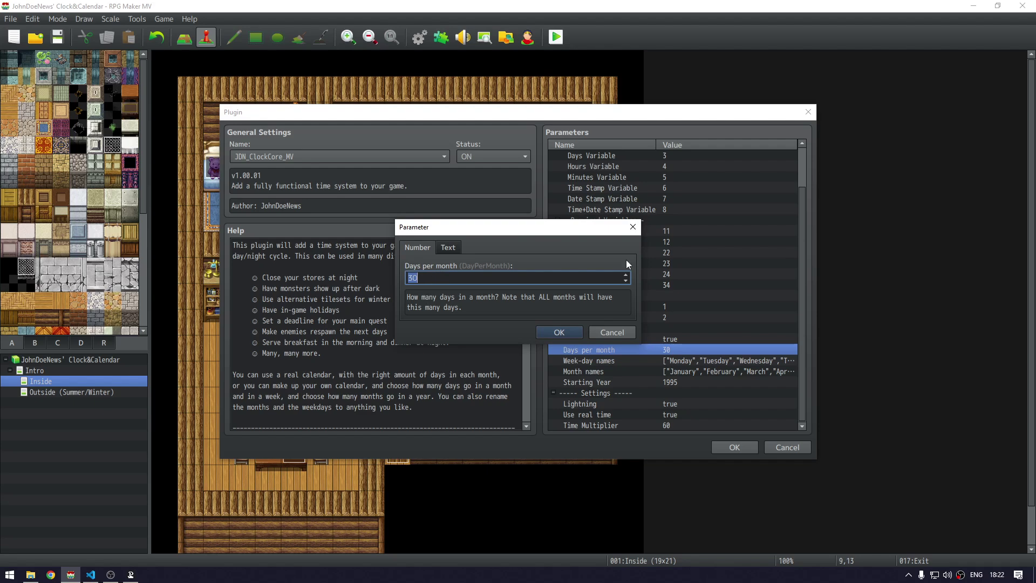
pyautogui.click(612, 278)
pyautogui.click(555, 334)
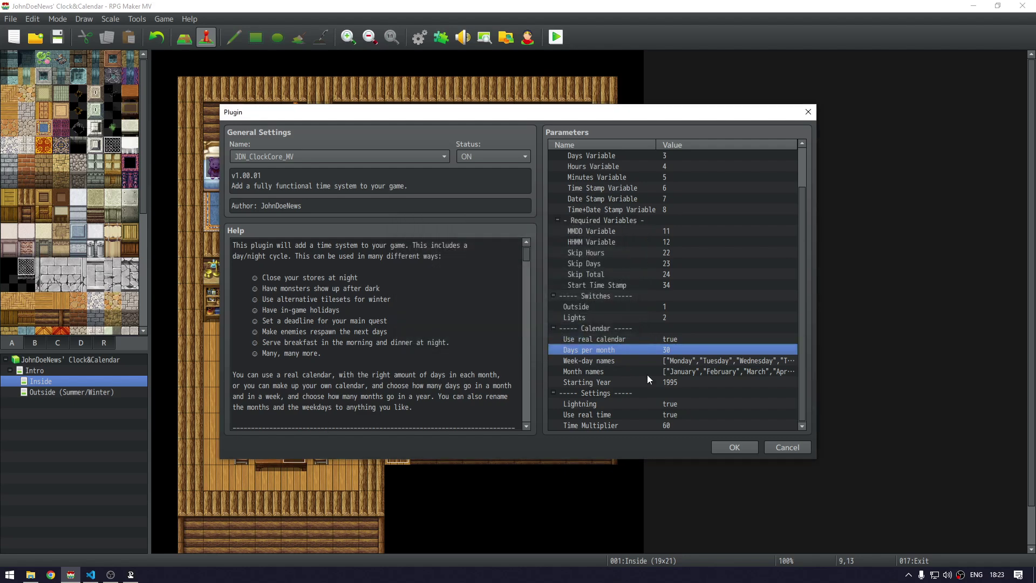
# Add Octoday as the eighth entry in the plugin's week-day names
pyautogui.click(677, 361)
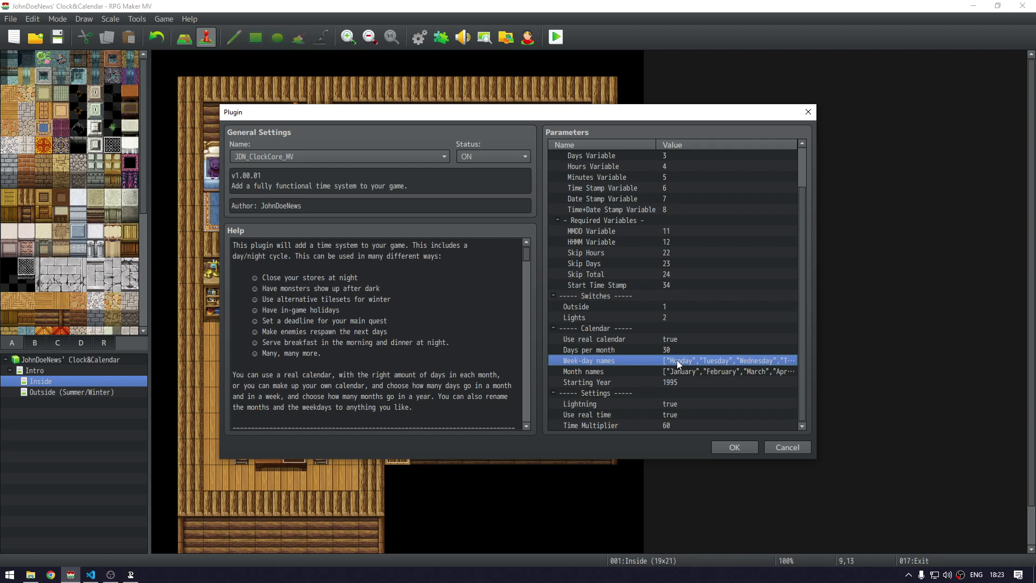
pyautogui.doubleClick(676, 360)
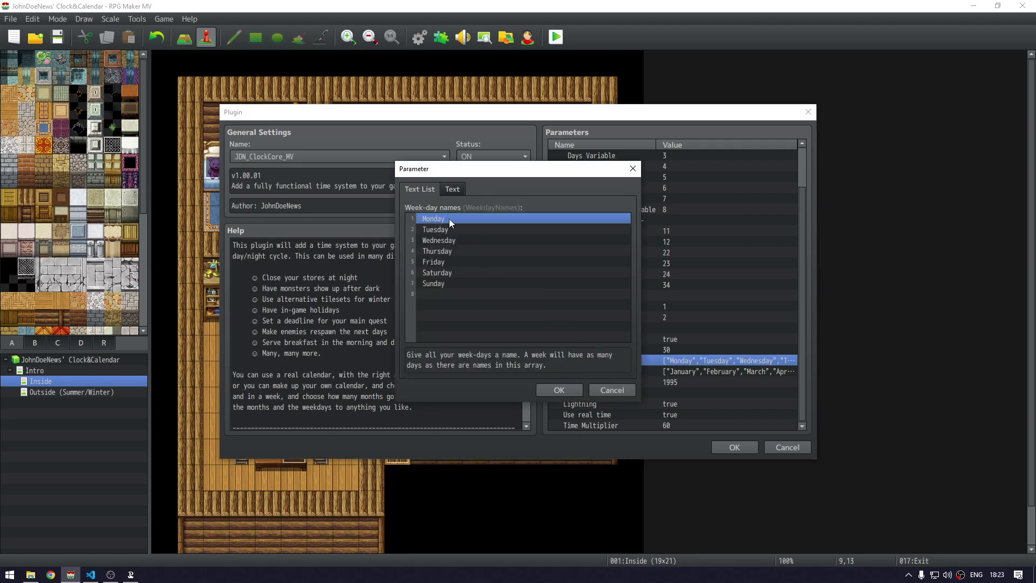
pyautogui.press('Down')
pyautogui.press('Down')
pyautogui.press('Down')
pyautogui.press('Down')
pyautogui.press('Down')
pyautogui.press('Down')
pyautogui.press('Down')
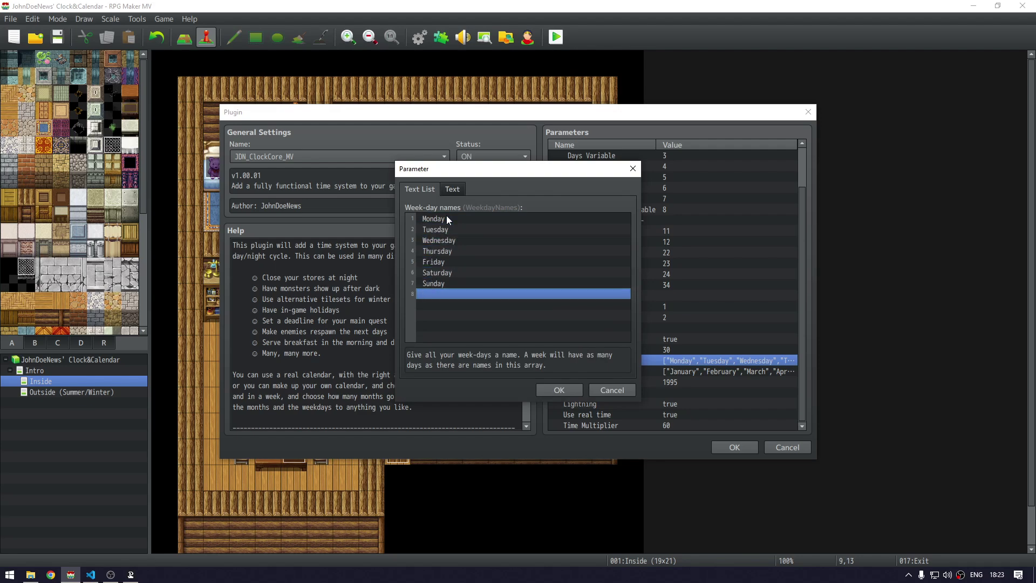
pyautogui.press('Return')
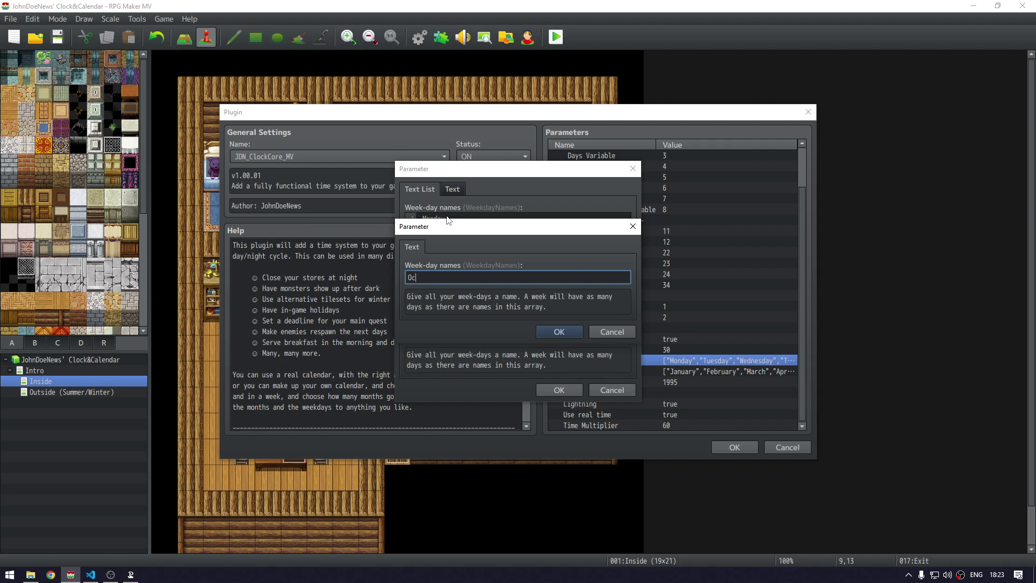
pyautogui.write('Octoday')
pyautogui.press('Return')
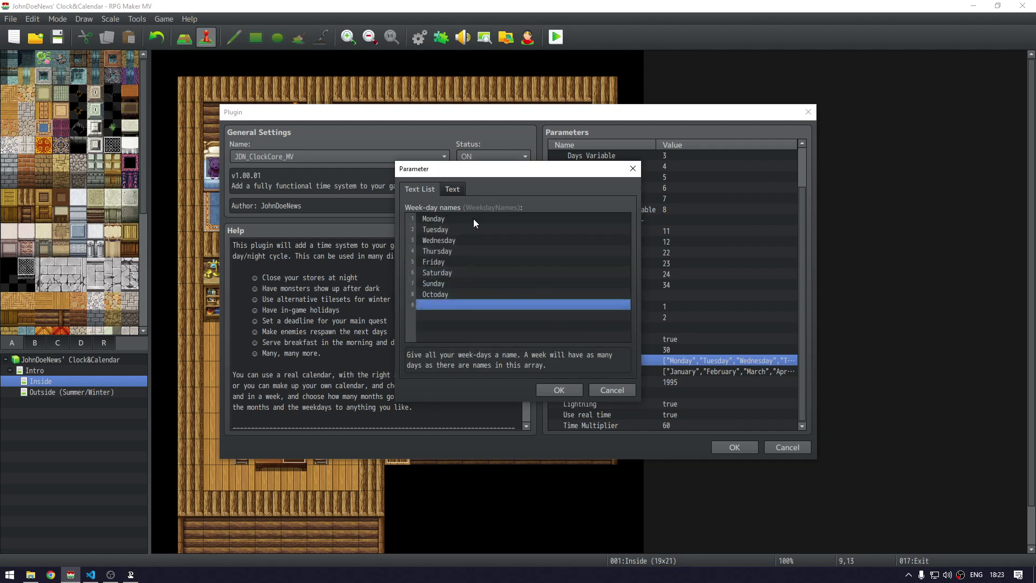
pyautogui.click(560, 393)
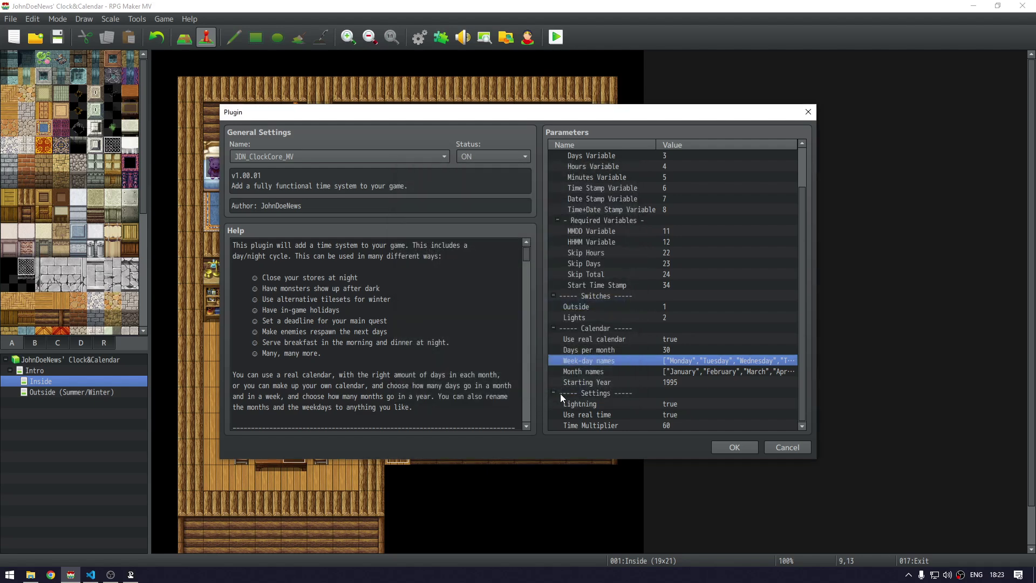
# Check the week-day names list and delete Octoday from it
pyautogui.doubleClick(677, 360)
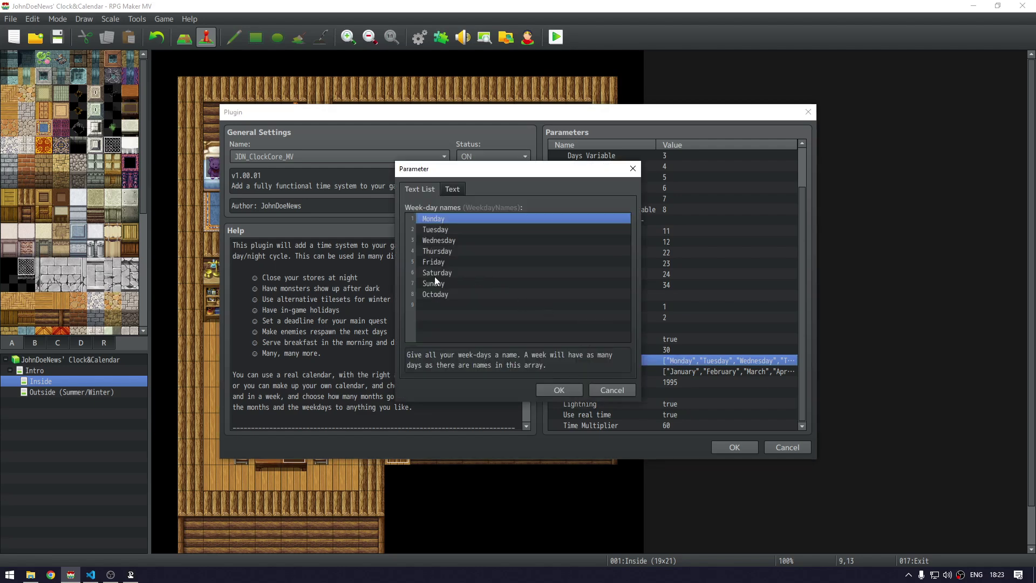
pyautogui.click(561, 392)
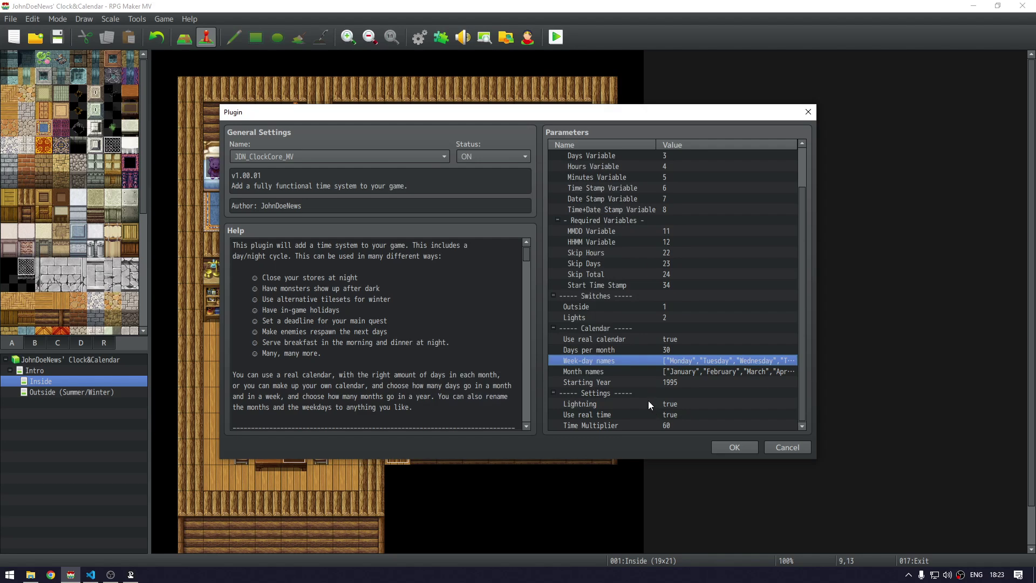
pyautogui.doubleClick(669, 362)
pyautogui.click(497, 297)
pyautogui.press('Delete')
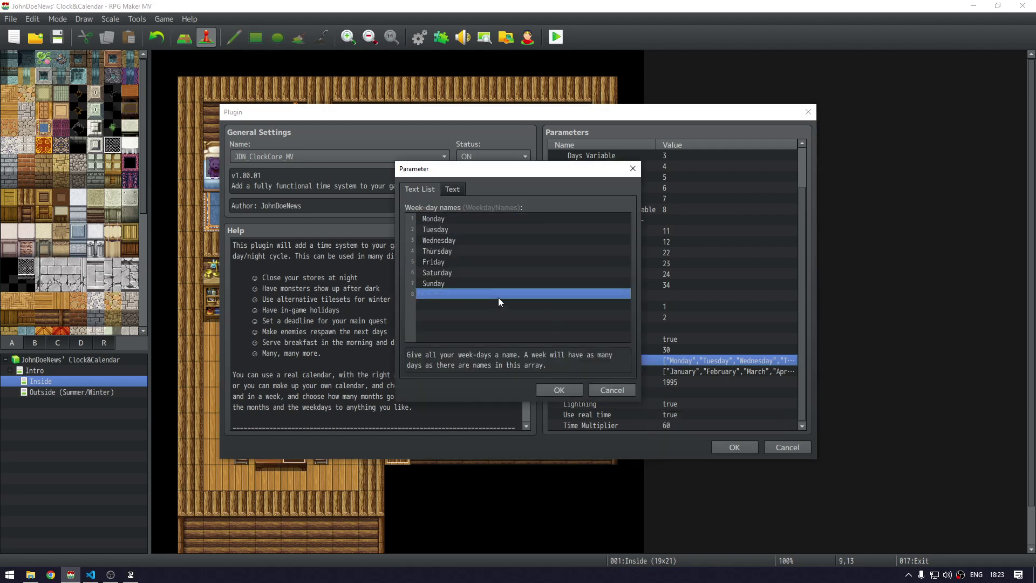
pyautogui.click(559, 390)
# Open the plugin's month names and examine the list of entries from January to December
pyautogui.doubleClick(713, 370)
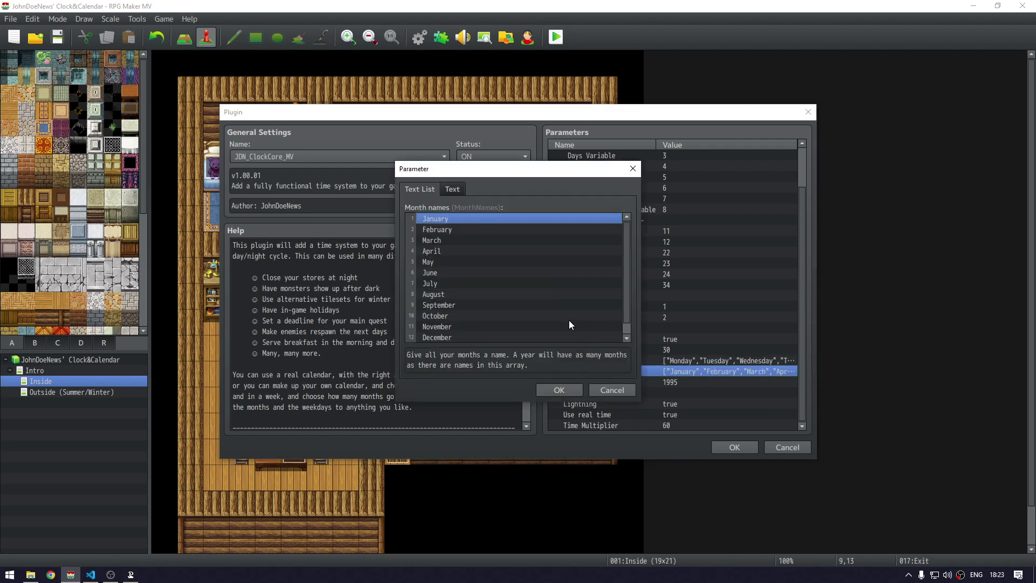
pyautogui.scroll(-1, 621, 270)
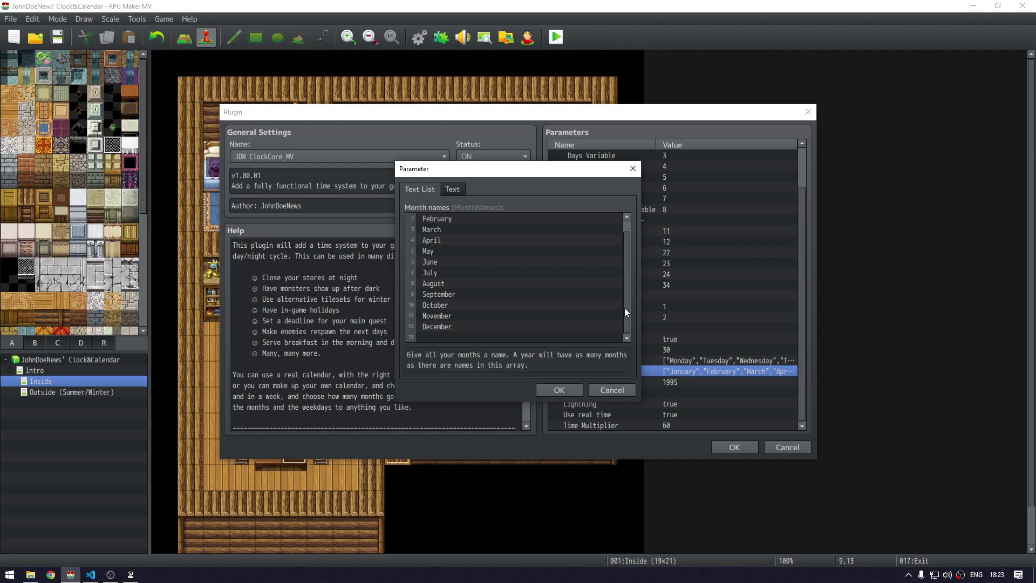
pyautogui.scroll(1, 627, 309)
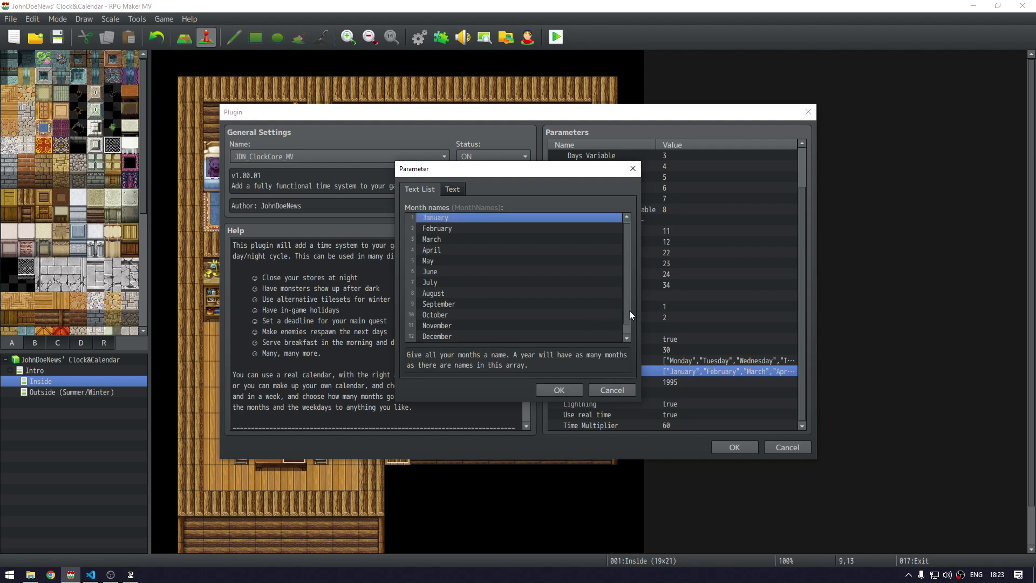
pyautogui.scroll(-1, 629, 309)
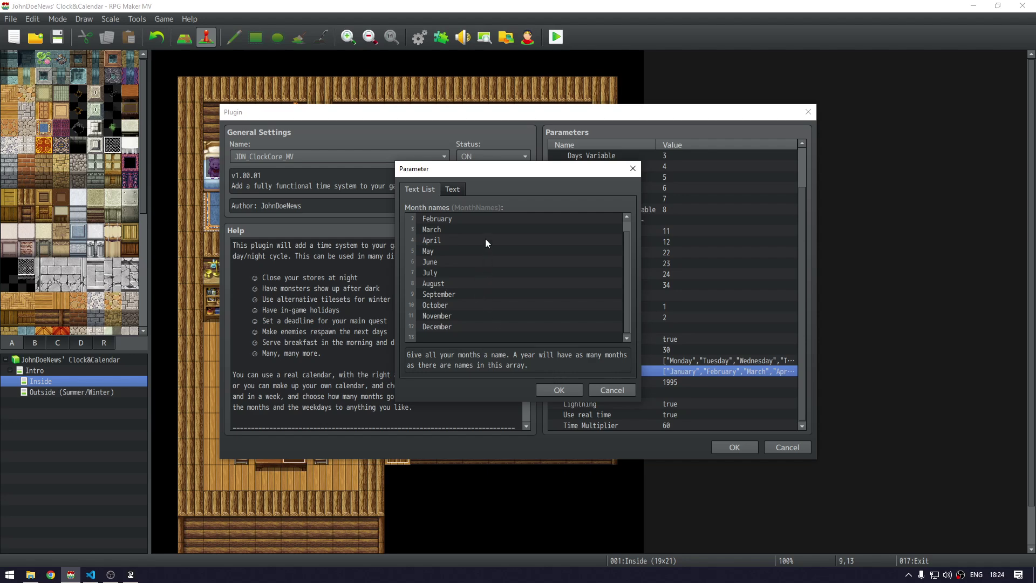
pyautogui.scroll(1, 626, 292)
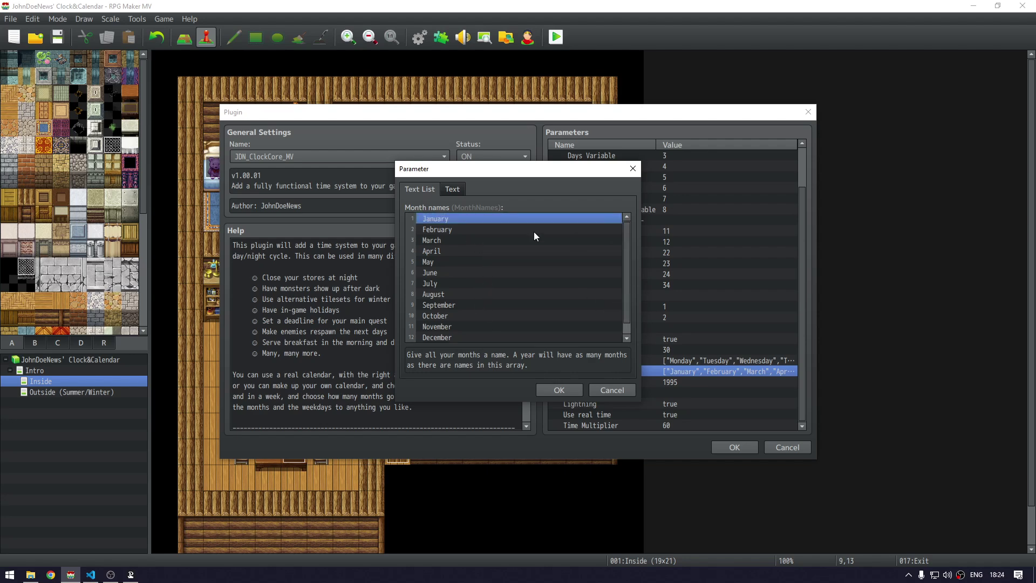
pyautogui.doubleClick(468, 221)
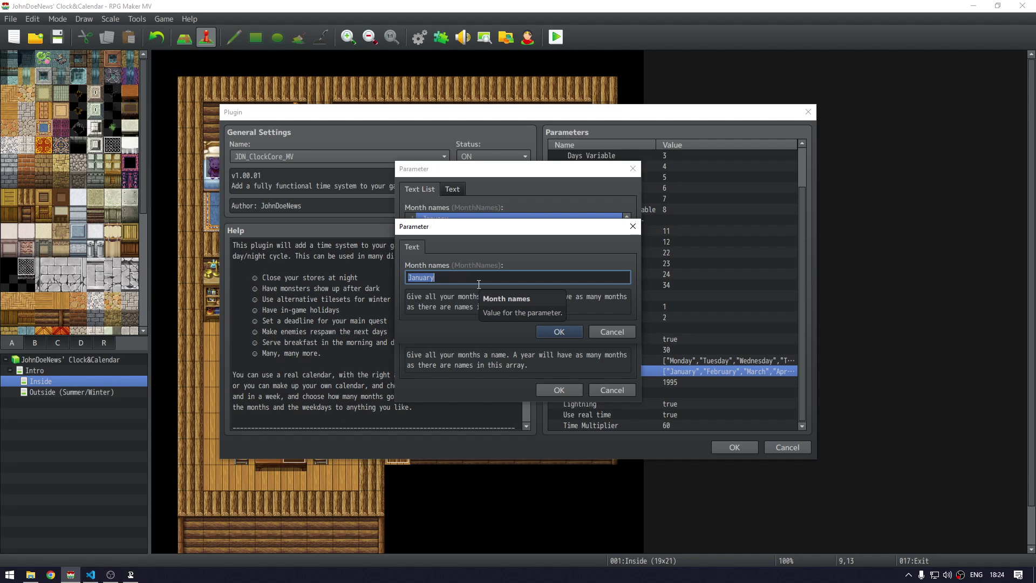
pyautogui.press('Escape')
pyautogui.press('Down')
pyautogui.press('Down')
pyautogui.press('Down')
pyautogui.press('Down')
pyautogui.press('Down')
pyautogui.press('Down')
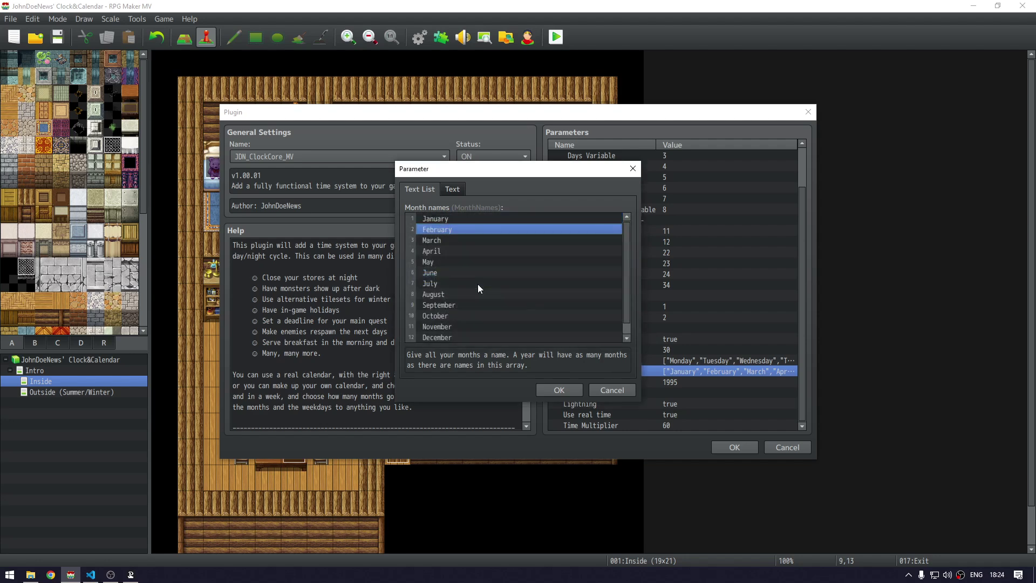
pyautogui.press('Down')
pyautogui.press('Down')
pyautogui.press('Down')
pyautogui.press('Down')
pyautogui.press('Down')
pyautogui.press('Down')
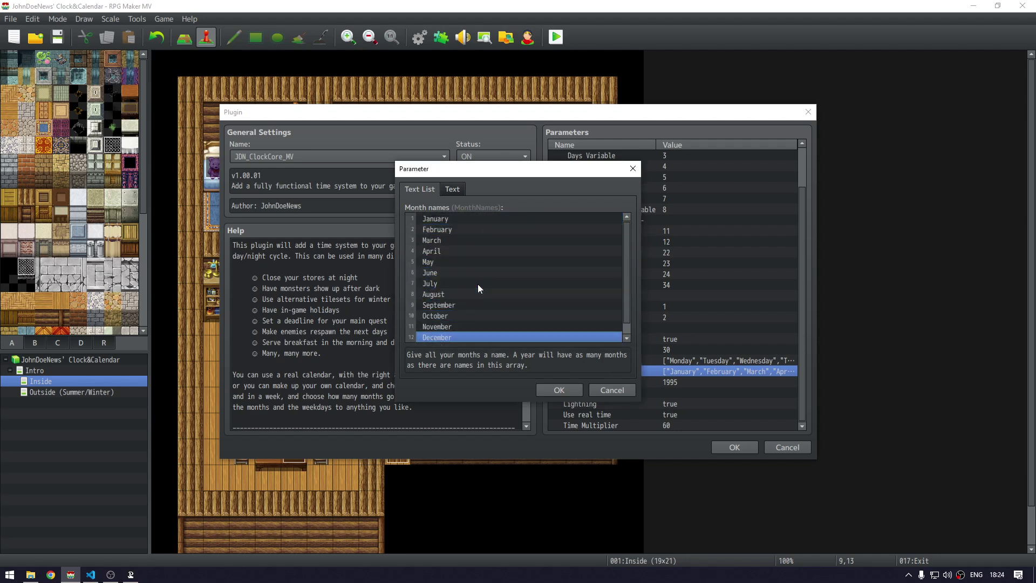
pyautogui.press('Up')
pyautogui.press('Up')
pyautogui.press('Up')
pyautogui.press('Up')
pyautogui.press('Up')
pyautogui.press('Up')
pyautogui.press('Up')
pyautogui.press('Up')
pyautogui.press('Up')
pyautogui.press('Up')
pyautogui.press('Up')
pyautogui.press('Up')
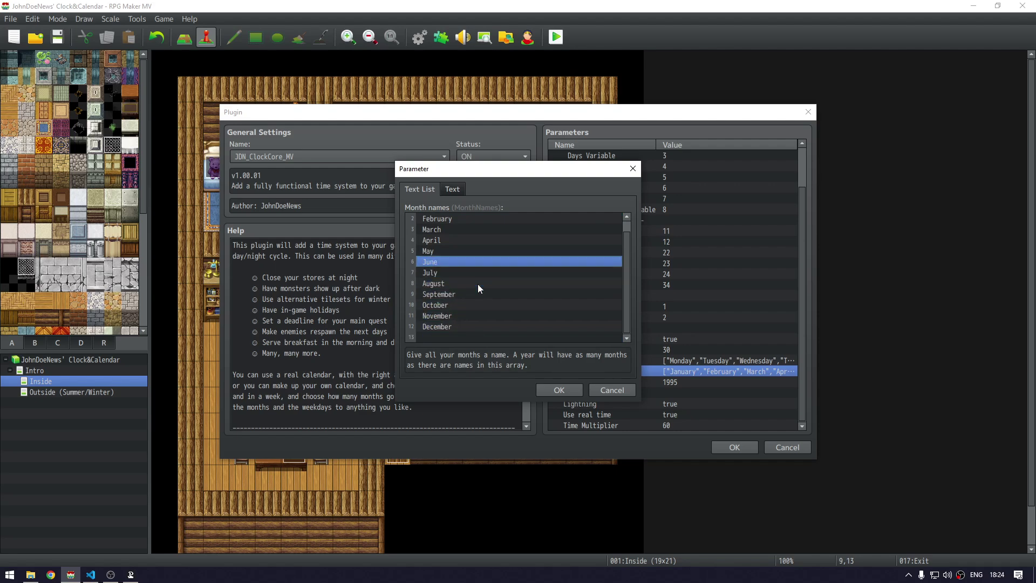
# Rename the third month, March, as Maart
pyautogui.press('Down')
pyautogui.press('Down')
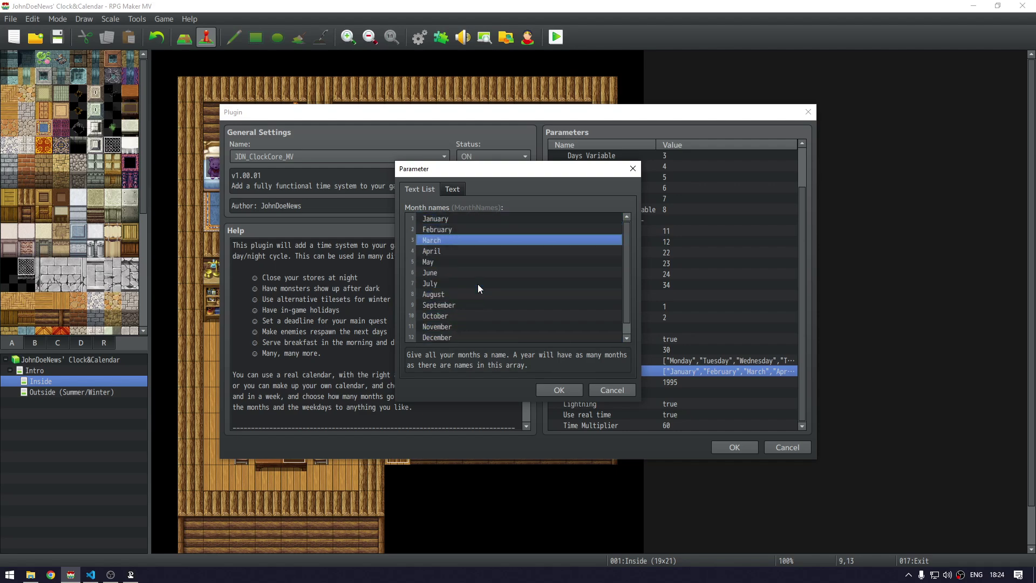
pyautogui.press('Return')
pyautogui.write('Maart')
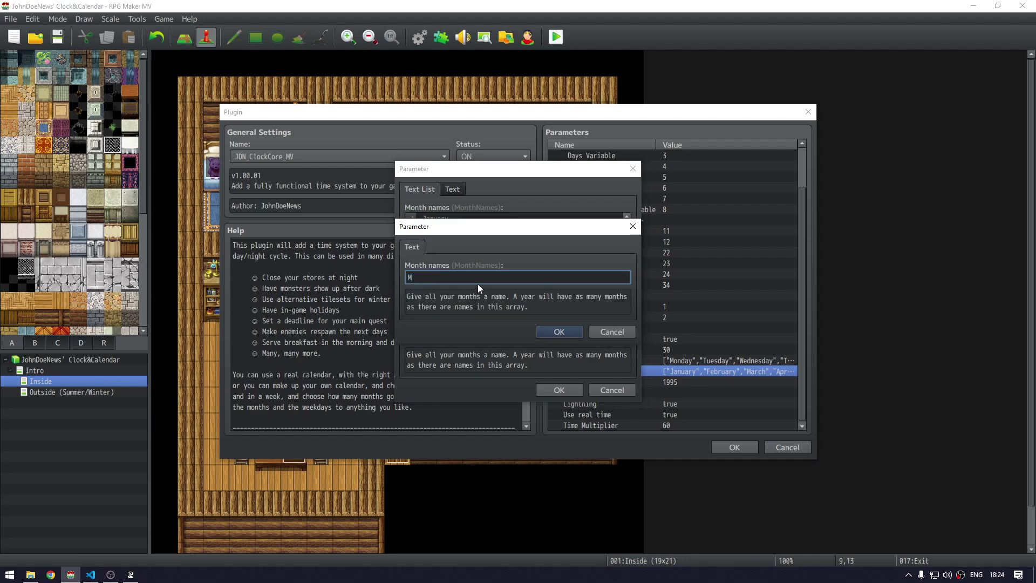
pyautogui.press('Return')
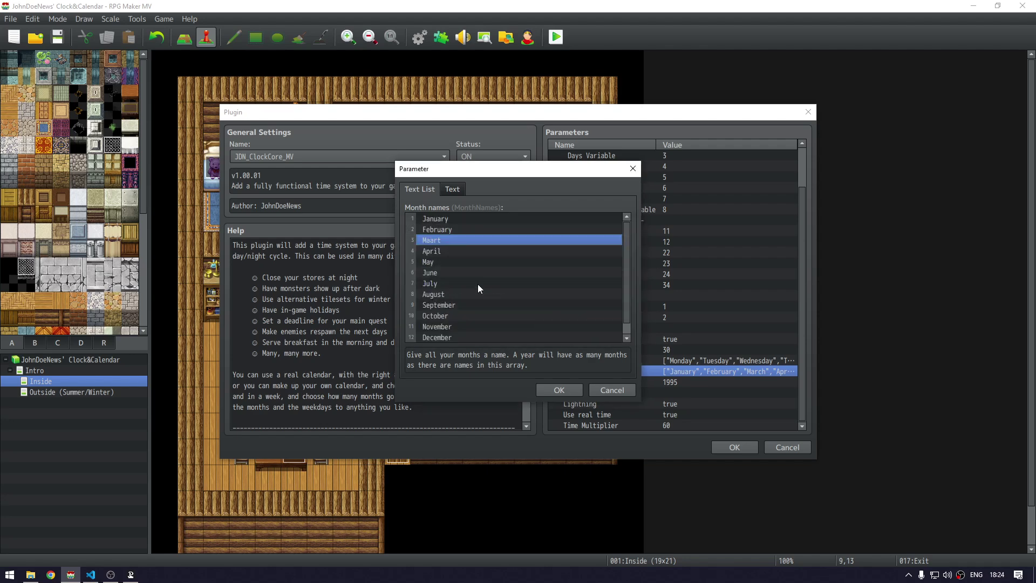
# Rename February as Februarie and January as Januarie in the month names
pyautogui.doubleClick(447, 221)
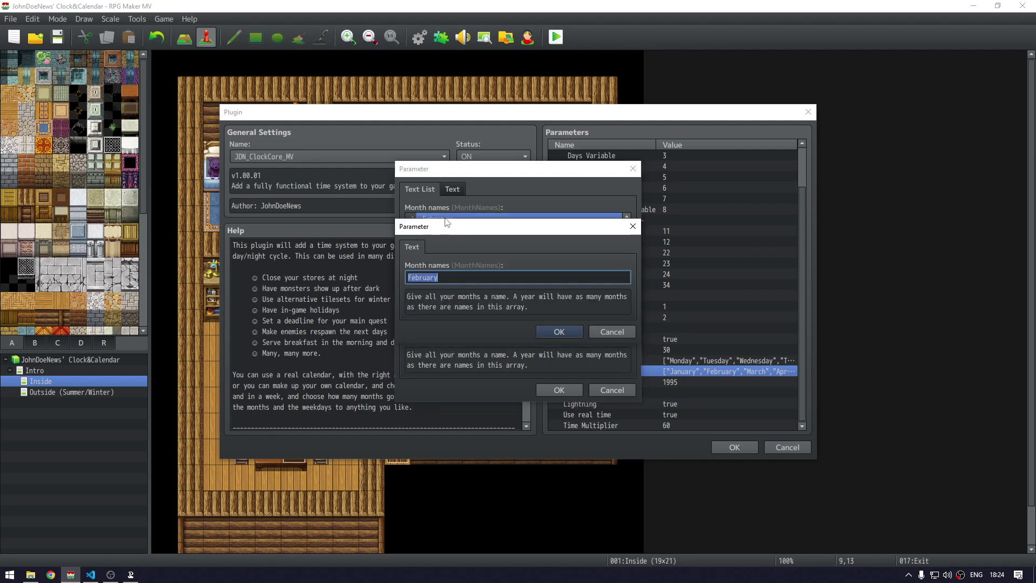
pyautogui.press('End')
pyautogui.write('ie')
pyautogui.press('Return')
pyautogui.press('Up')
pyautogui.press('Return')
pyautogui.press('End')
pyautogui.press('BackSpace')
pyautogui.write('ie')
pyautogui.press('Return')
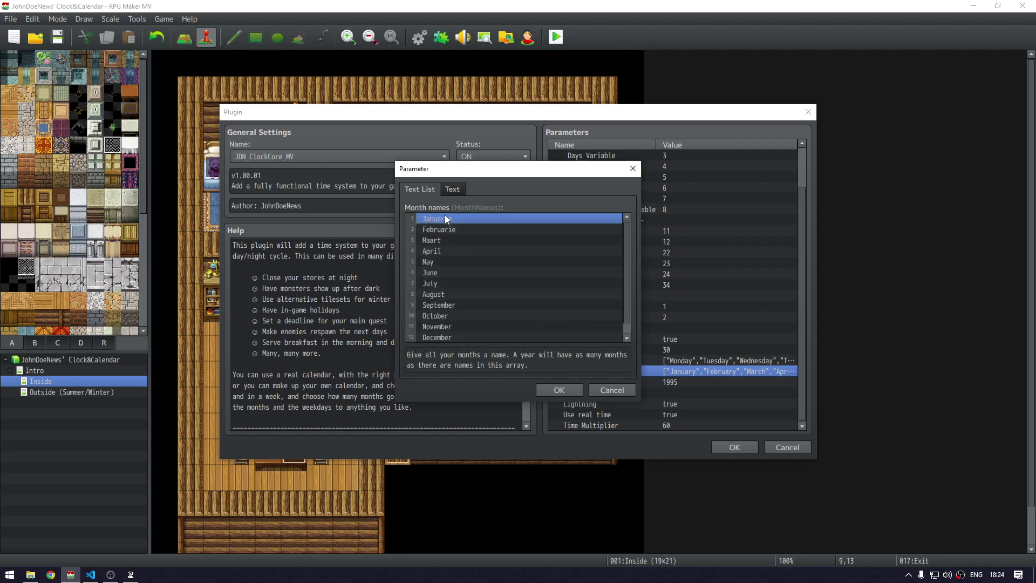
pyautogui.press('Return')
pyautogui.write('0')
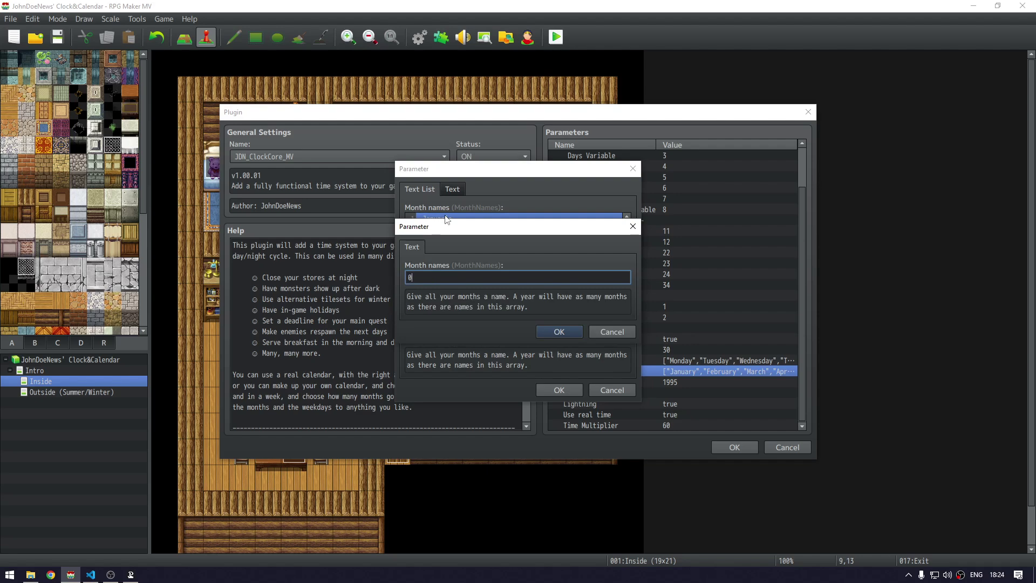
pyautogui.hotkey('ctrl', 'z')
pyautogui.press('Return')
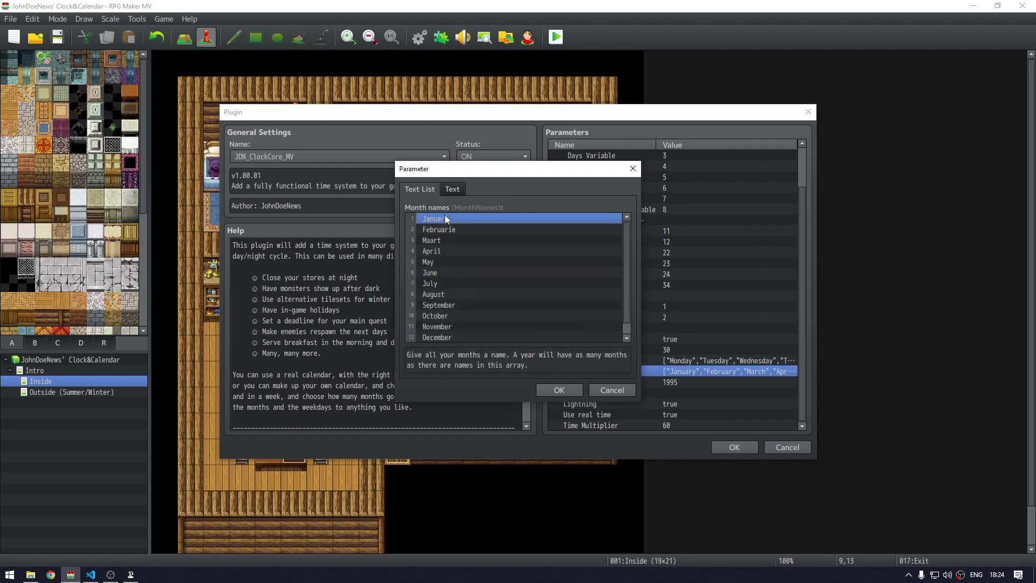
# Correct the second month's name to Februari in the month names
pyautogui.press('Down')
pyautogui.press('Return')
pyautogui.press('End')
pyautogui.press('BackSpace')
pyautogui.press('Return')
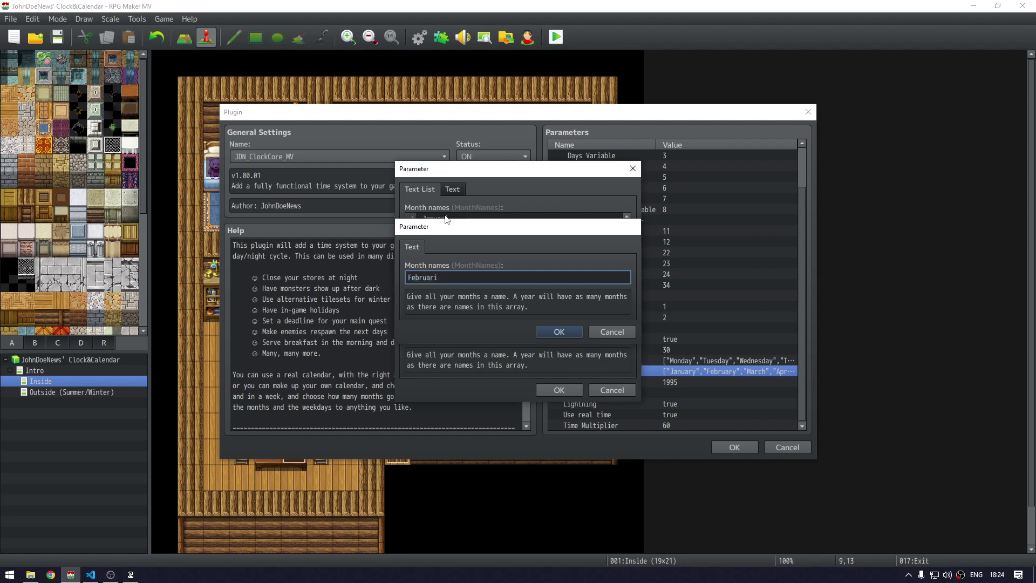
# Rename the fifth month, May, as Mei
pyautogui.press('Down')
pyautogui.press('Down')
pyautogui.press('Down')
pyautogui.press('Return')
pyautogui.write('Ma')
pyautogui.write('i')
pyautogui.press('Return')
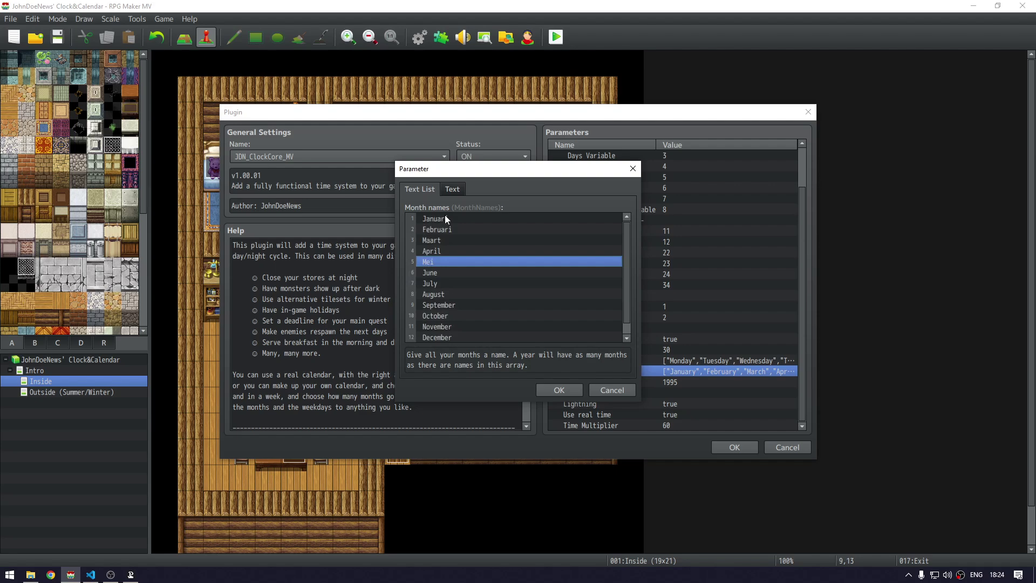
# Rename June as Juni and July as Juli in the month names
pyautogui.press('Down')
pyautogui.press('Return')
pyautogui.write('Juni')
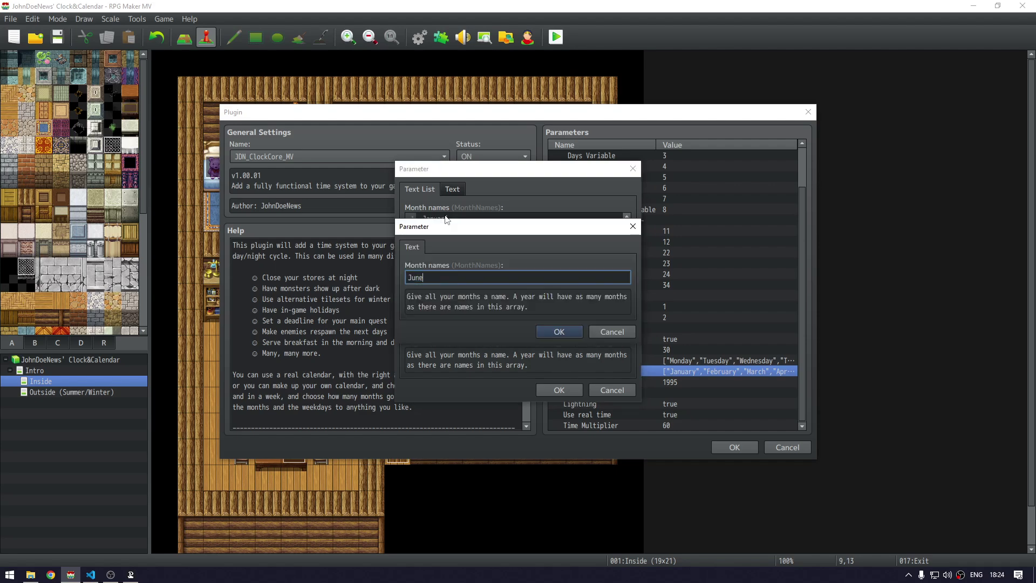
pyautogui.press('Return')
pyautogui.press('Down')
pyautogui.press('Return')
pyautogui.press('BackSpace')
pyautogui.write('i')
pyautogui.press('Return')
# Rename August as Augustus, keep the names from September to December, and accept the month names list
pyautogui.press('Down')
pyautogui.press('Return')
pyautogui.press('Return')
pyautogui.press('Down')
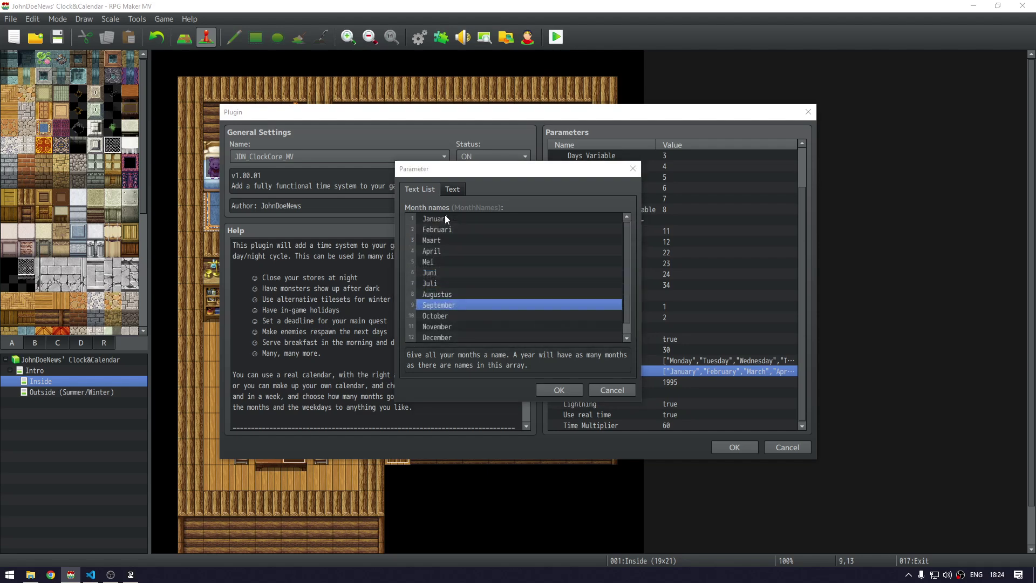
pyautogui.press('Return')
pyautogui.press('Return')
pyautogui.press('Down')
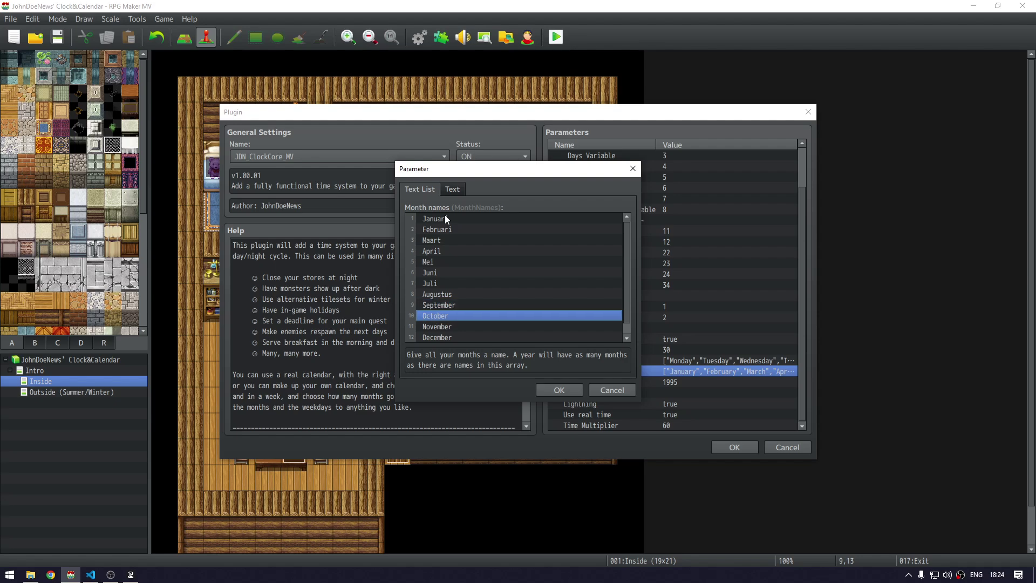
pyautogui.press('Down')
pyautogui.press('Down')
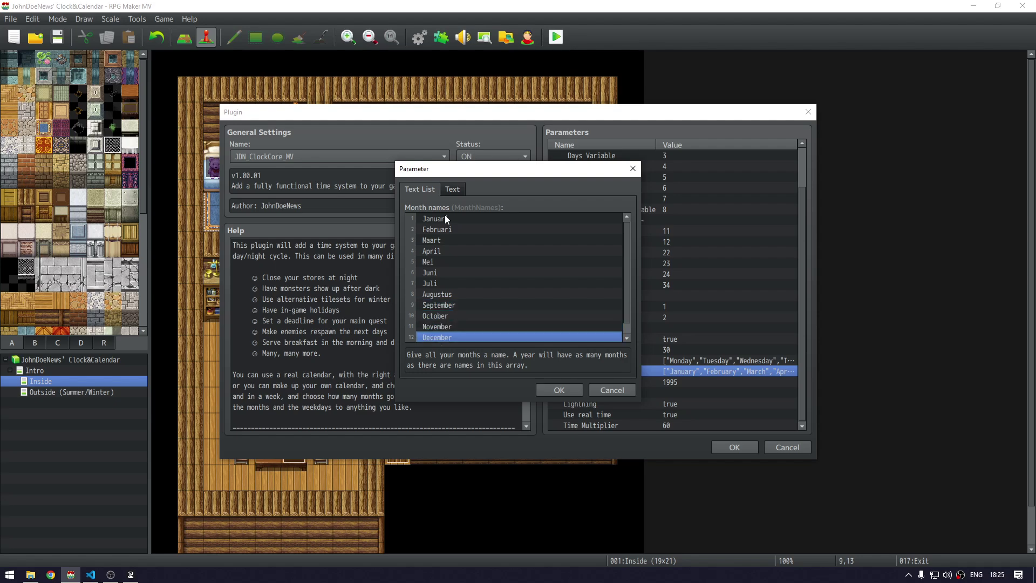
pyautogui.click(541, 386)
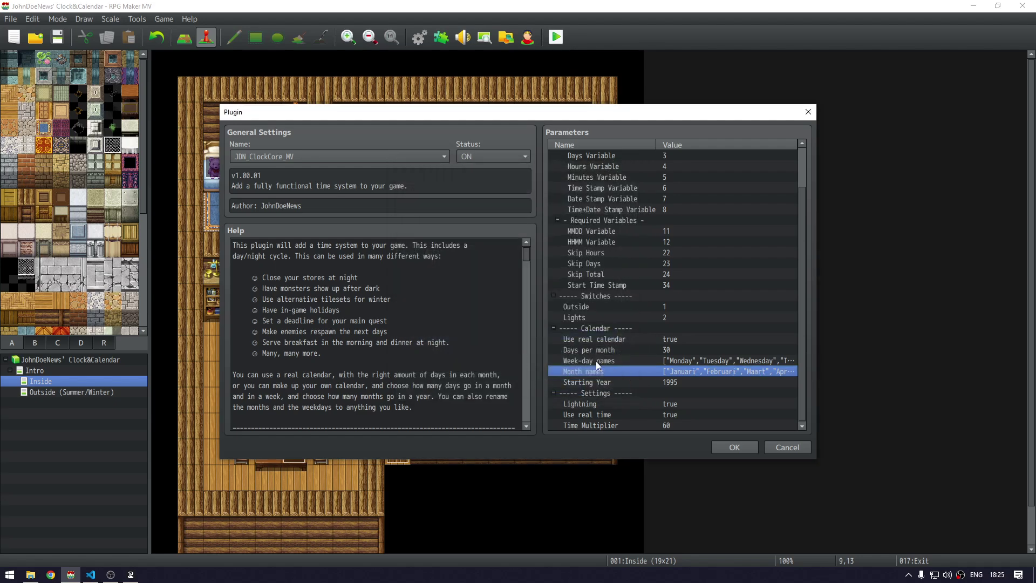
# Discard all the plugin's parameter changes and reopen the settings of JDN_ClockCore_MV
pyautogui.click(785, 448)
pyautogui.doubleClick(462, 154)
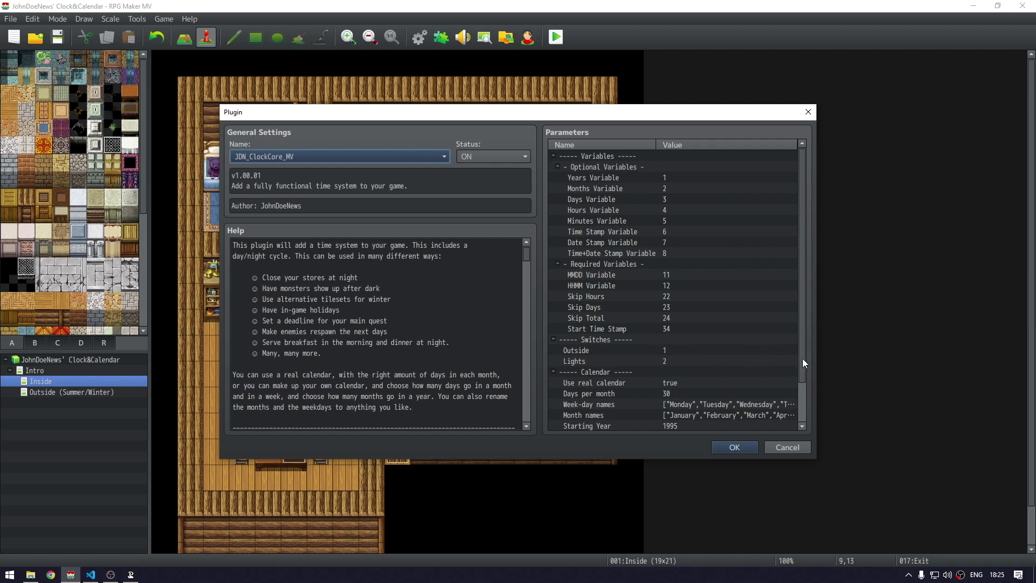
# Examine the calendar's Starting Year parameter and close it with its existing value
pyautogui.moveTo(801, 358); pyautogui.dragTo(807, 416)
pyautogui.doubleClick(681, 382)
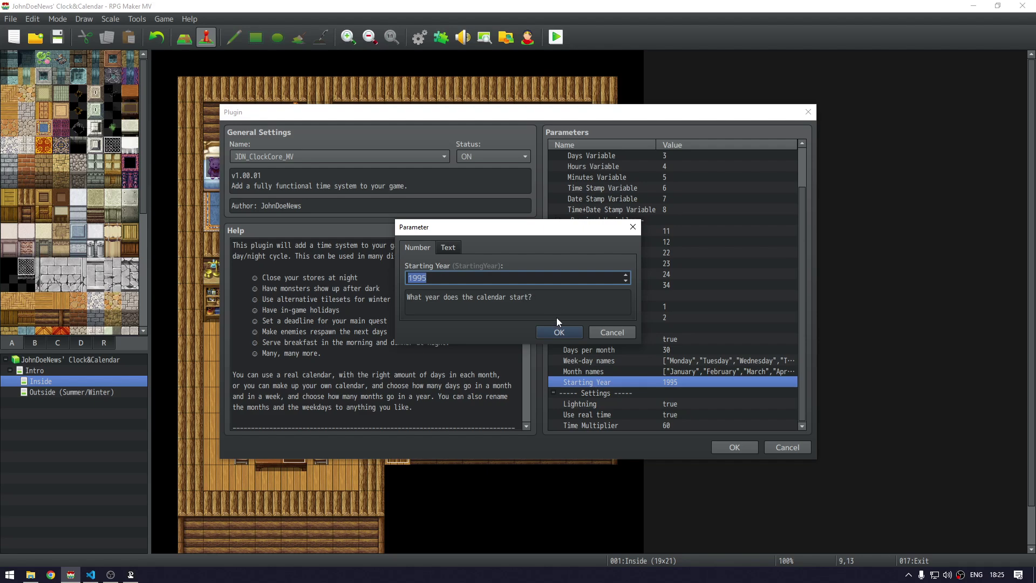
pyautogui.click(579, 331)
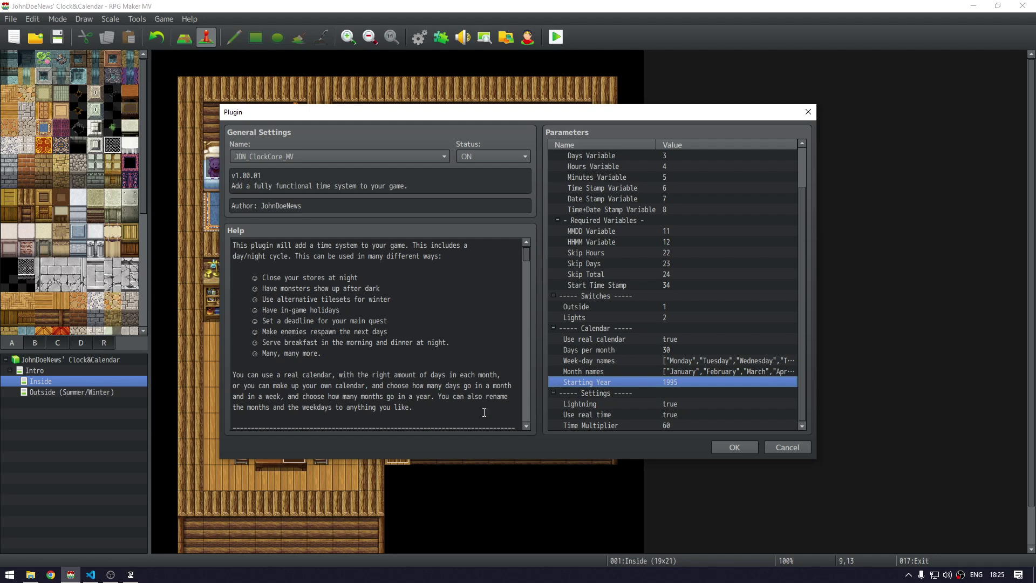
# Try OFF for the Lightning parameter in the plugin's Settings section, then cancel the change
pyautogui.click(597, 404)
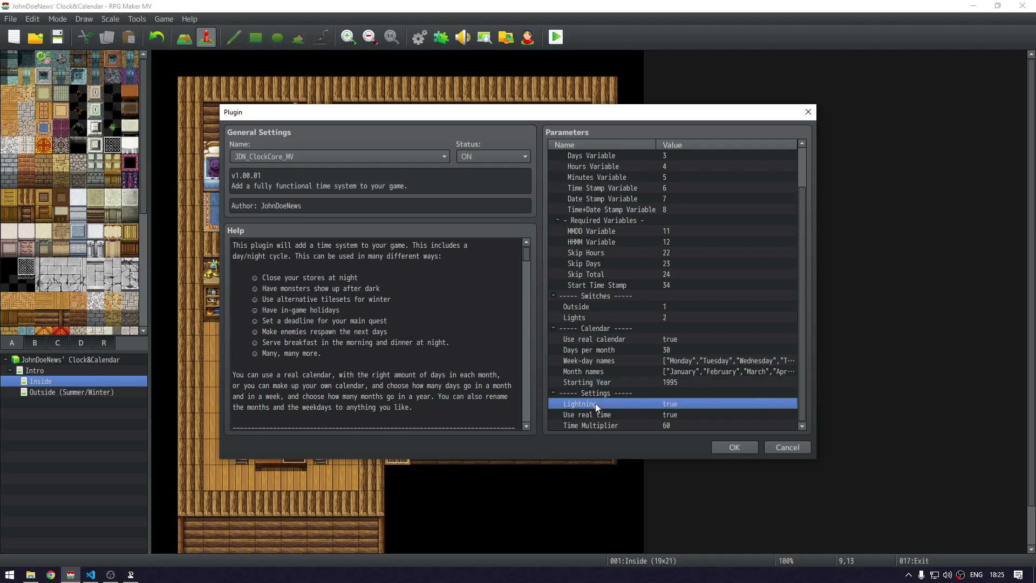
pyautogui.click(593, 392)
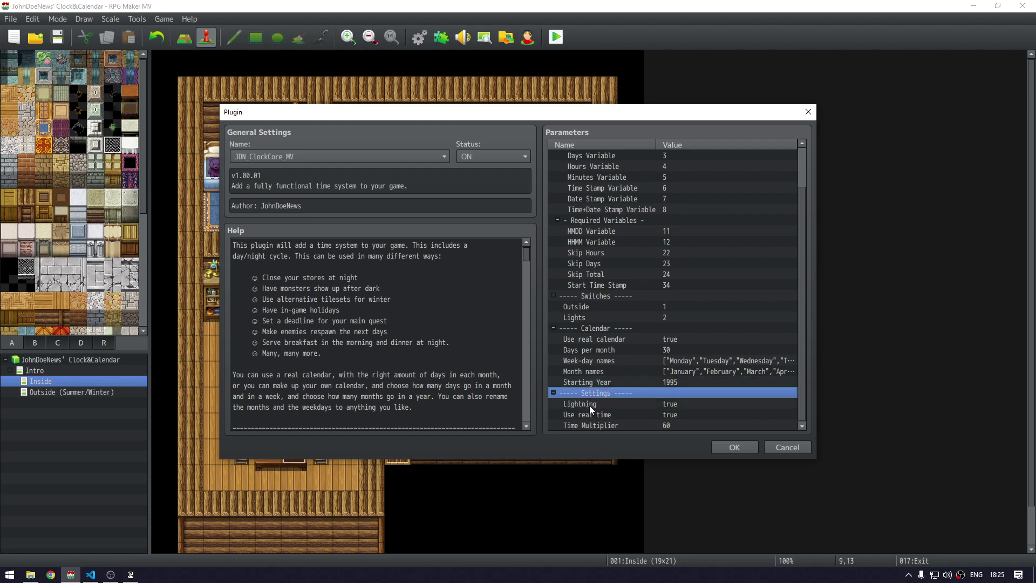
pyautogui.doubleClick(589, 405)
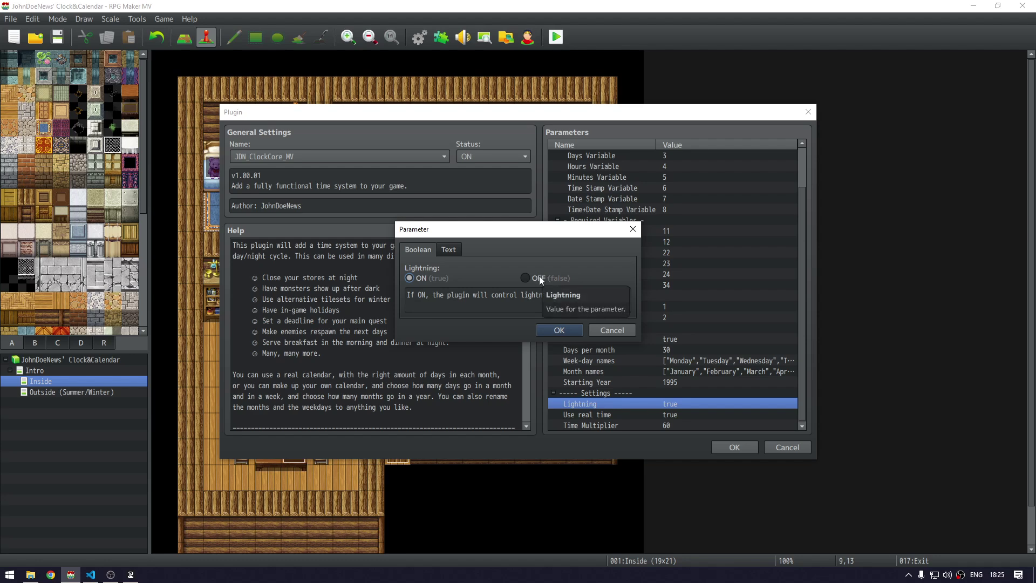
pyautogui.click(524, 280)
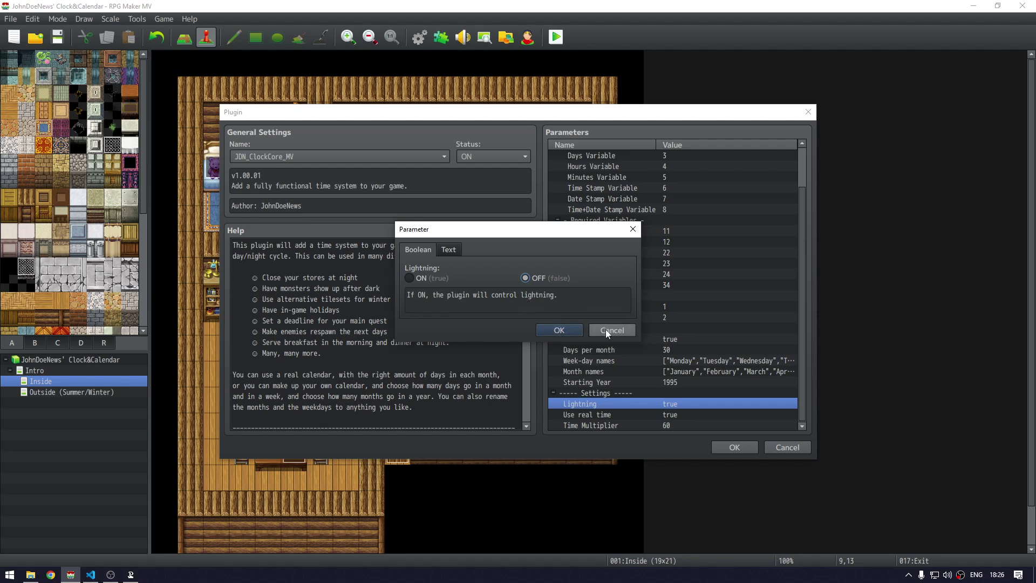
pyautogui.click(605, 330)
# Compare Play Time and Real Time for the Use real time parameter and confirm it with Real Time selected
pyautogui.doubleClick(640, 413)
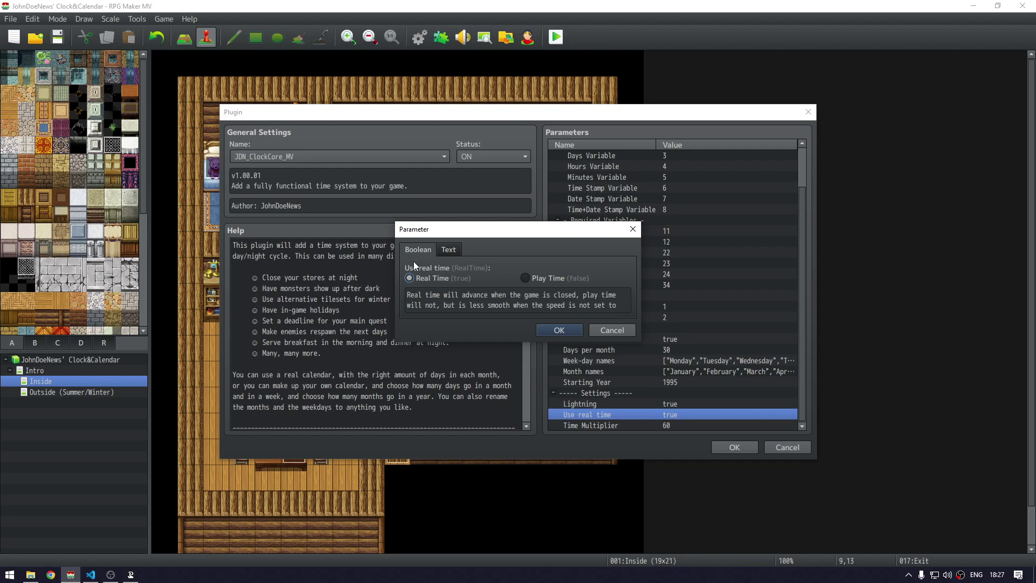
pyautogui.click(524, 278)
pyautogui.click(527, 277)
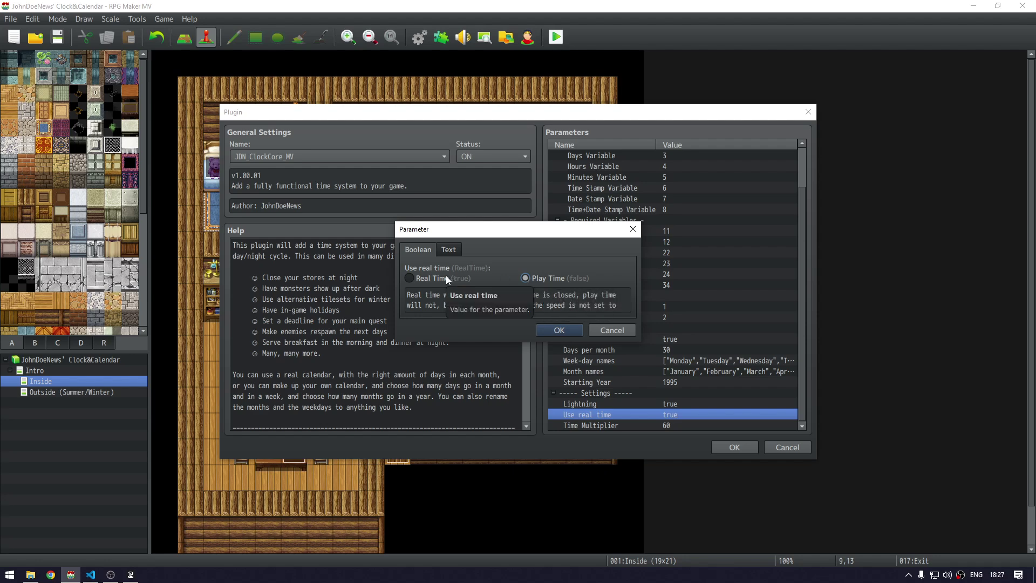
pyautogui.click(433, 278)
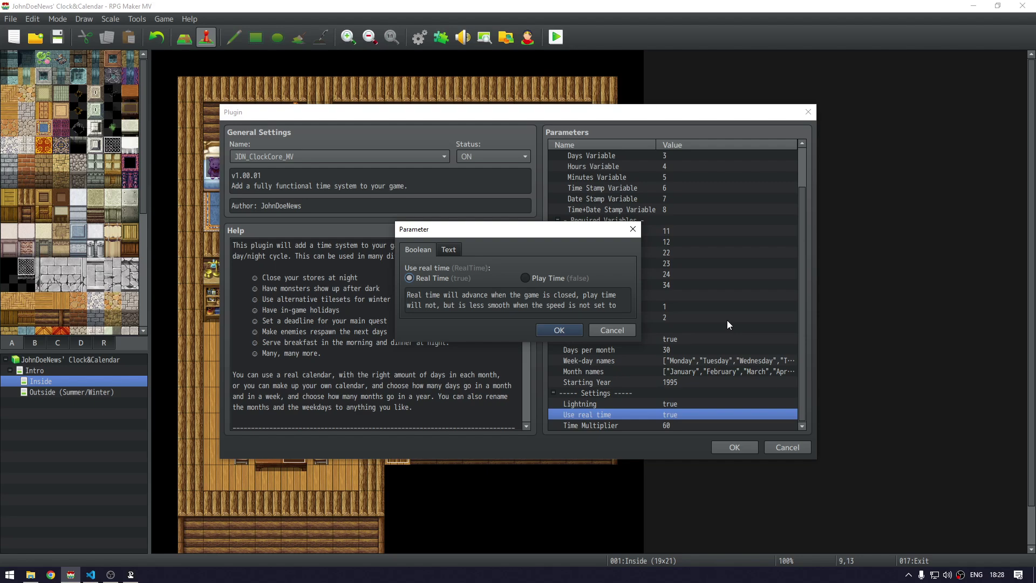
pyautogui.click(556, 279)
pyautogui.click(427, 277)
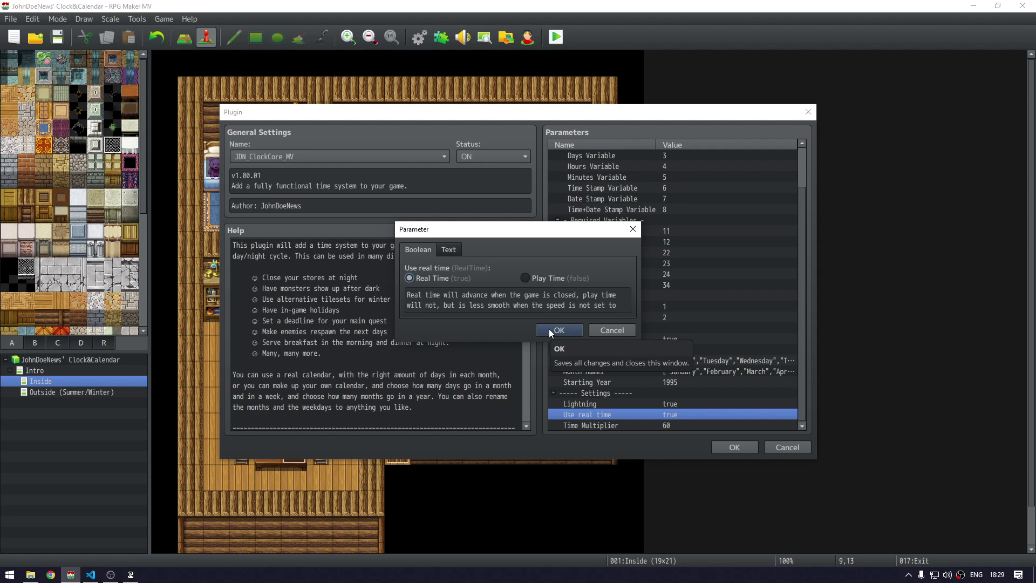
pyautogui.click(536, 277)
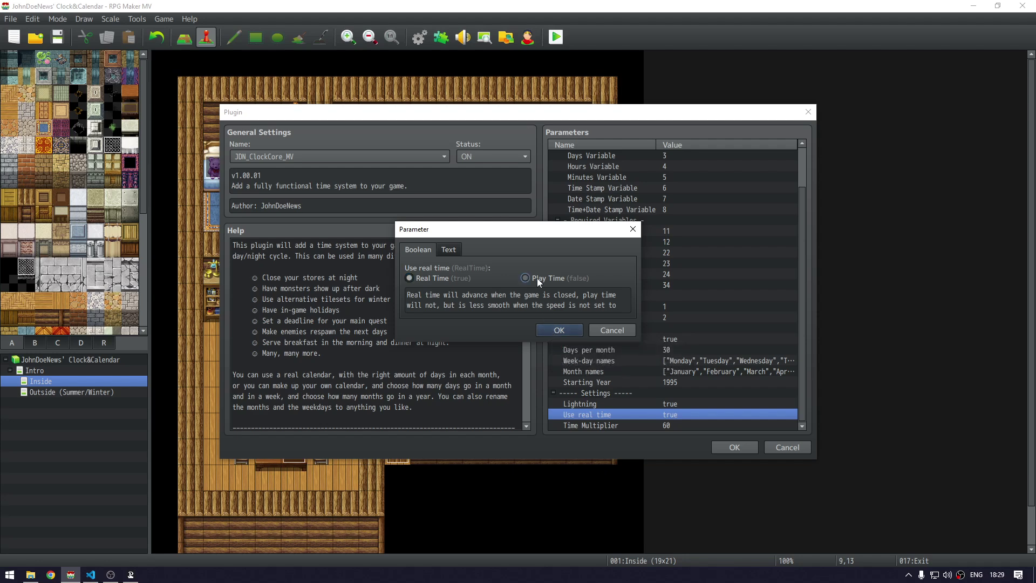
pyautogui.click(420, 274)
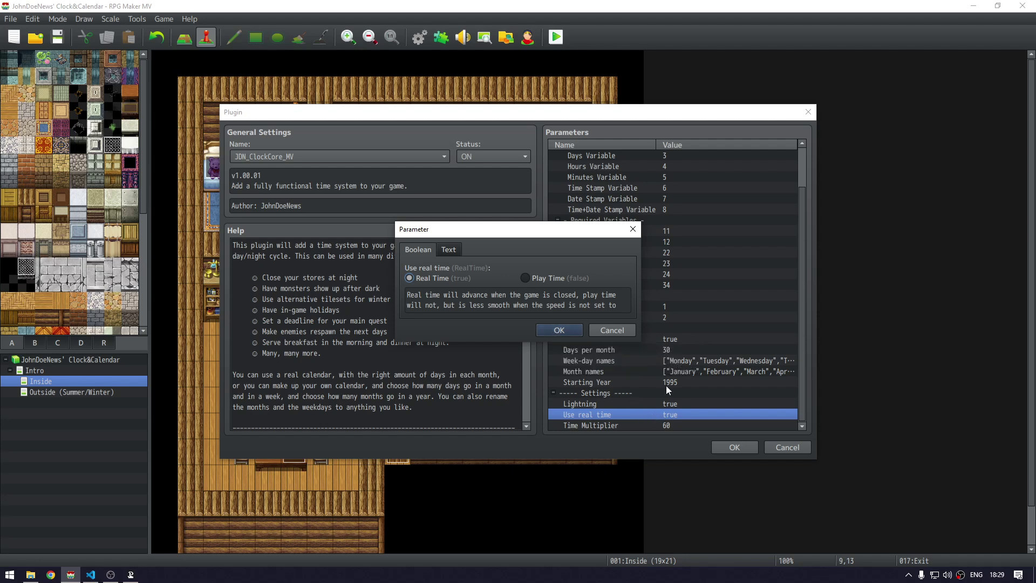
pyautogui.click(529, 282)
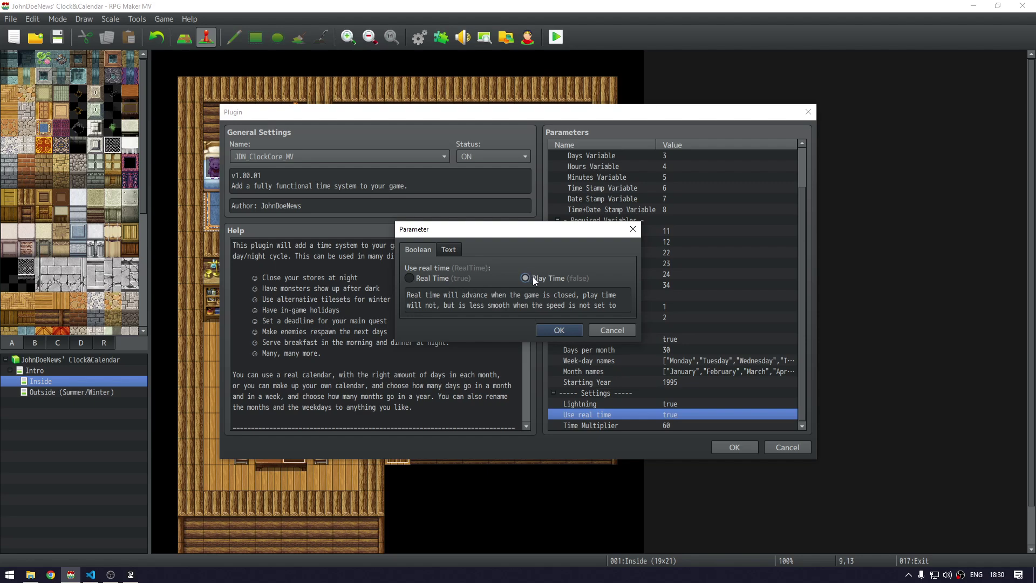
pyautogui.click(441, 277)
pyautogui.click(567, 329)
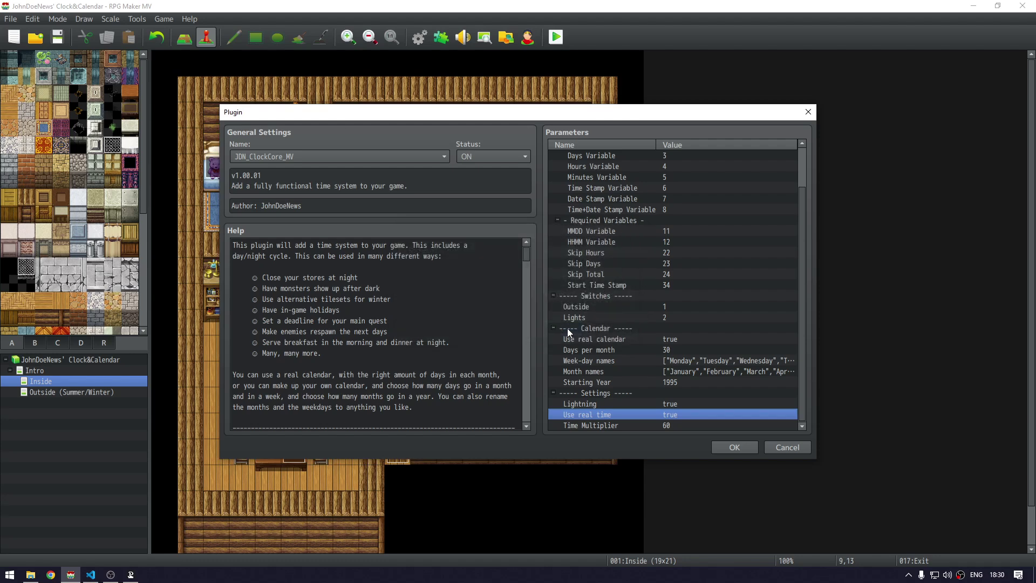
# Set the Time Multiplier to 600000 and accept the plugin settings and plugin list
pyautogui.doubleClick(669, 426)
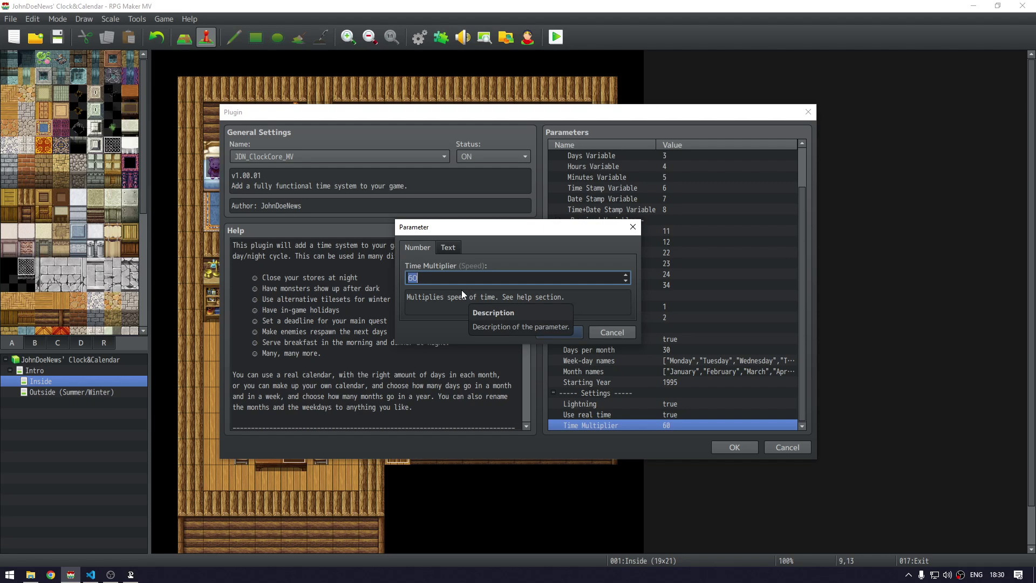
pyautogui.click(434, 277)
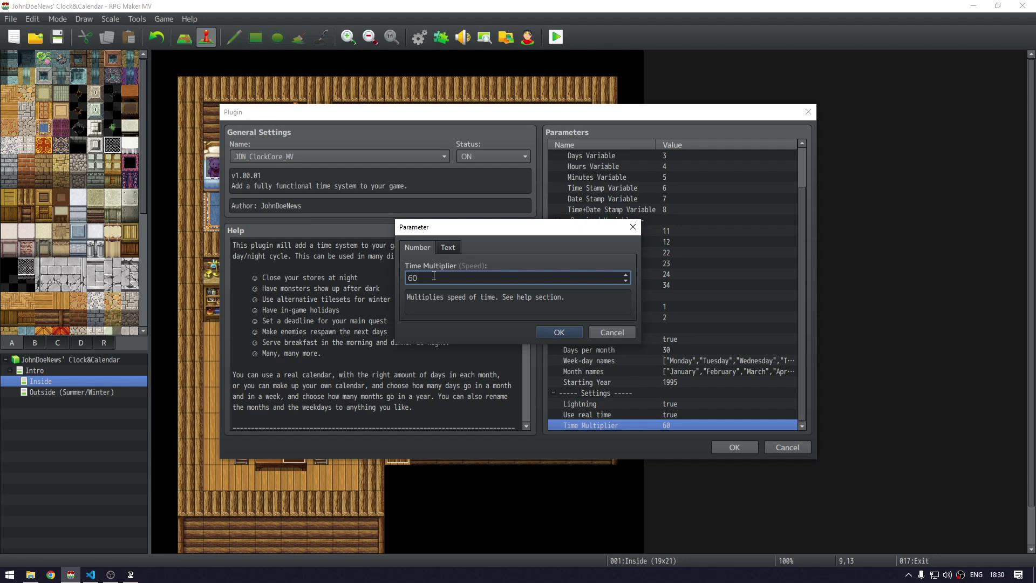
pyautogui.doubleClick(434, 276)
pyautogui.write('600000')
pyautogui.click(562, 333)
pyautogui.click(724, 448)
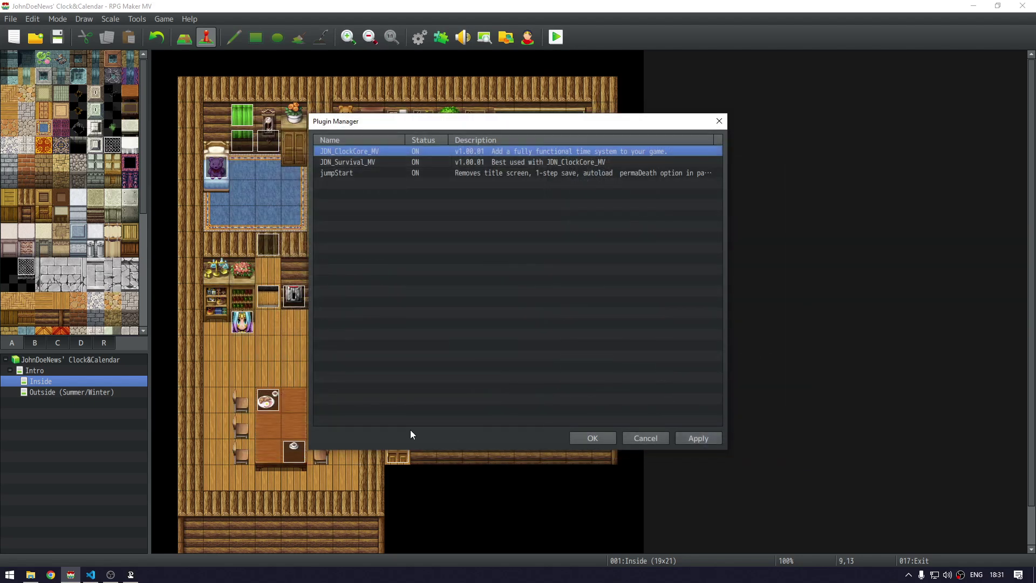
pyautogui.click(599, 436)
# Save the game changes, start a playtest, and choose to play the first character offered
pyautogui.hotkey('ctrl', 'r')
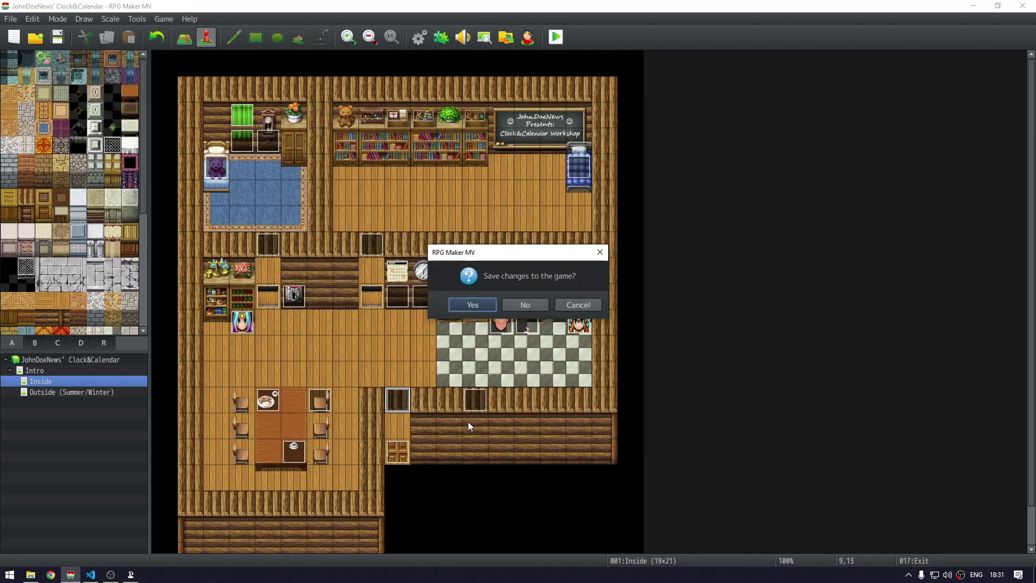
pyautogui.press('Return')
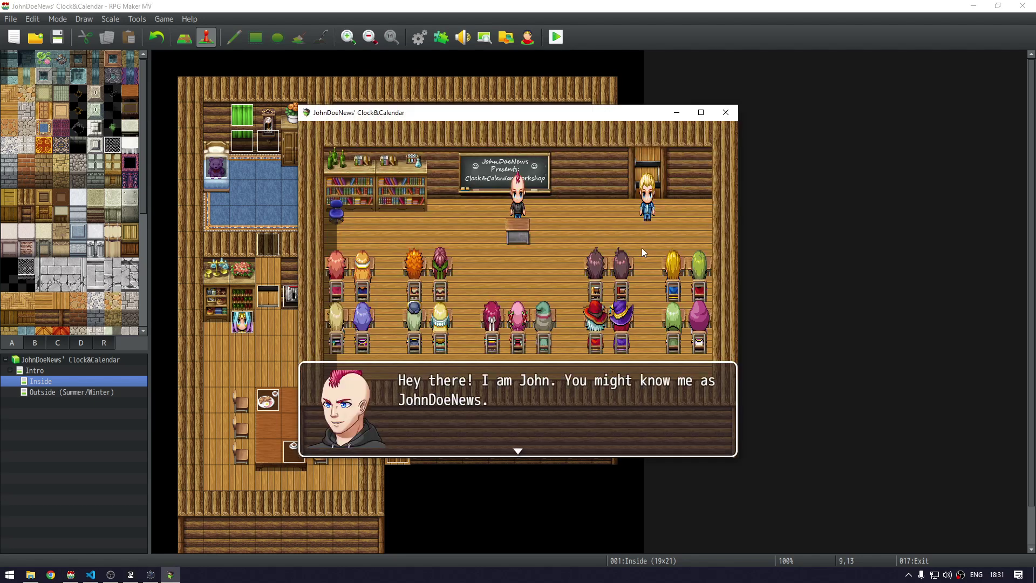
pyautogui.click(651, 211)
pyautogui.click(649, 211)
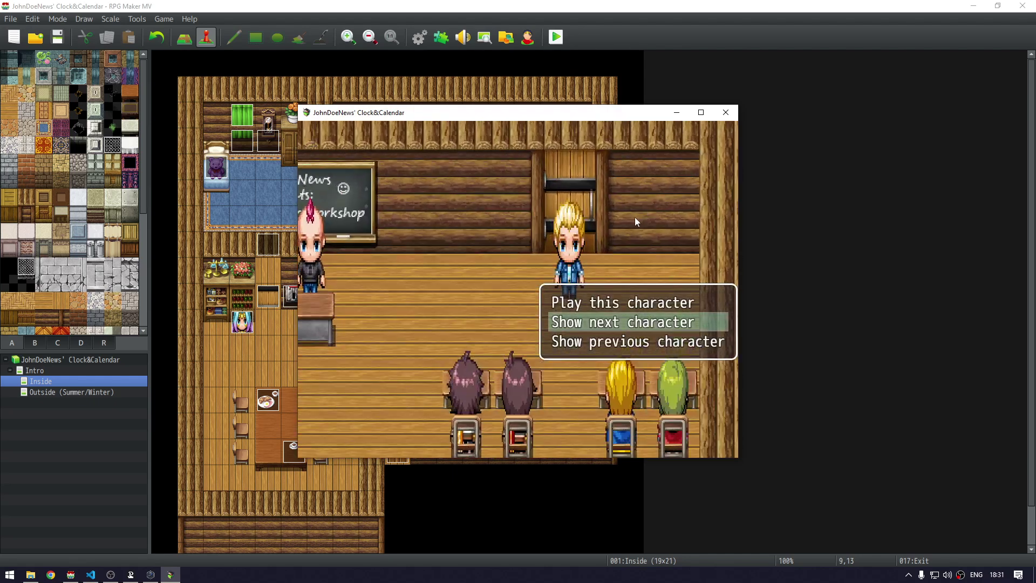
pyautogui.click(610, 302)
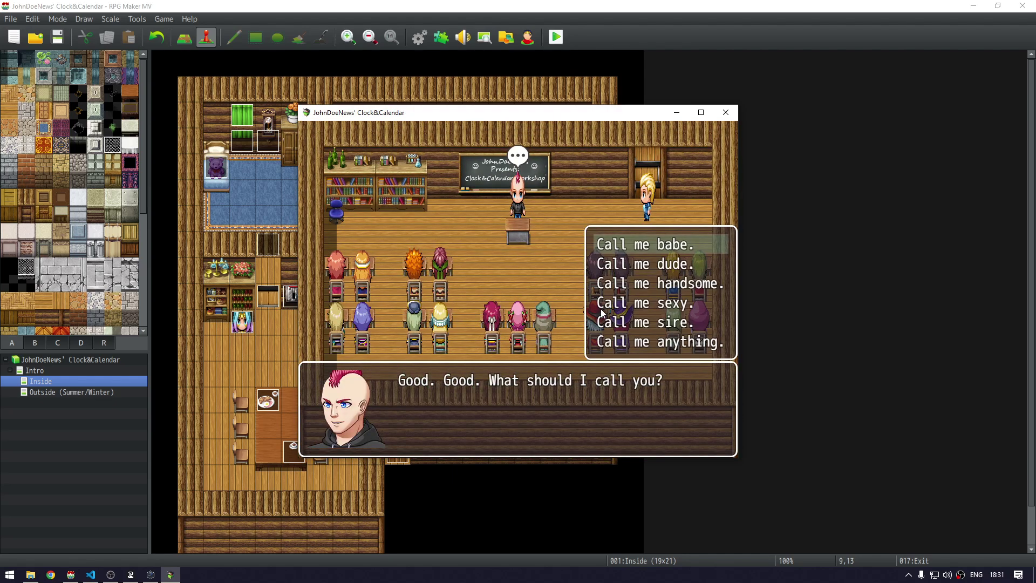
# Answer the name question with "Call me sexy." and advance the dialogue to watch the sped-up time in the house
pyautogui.click(638, 302)
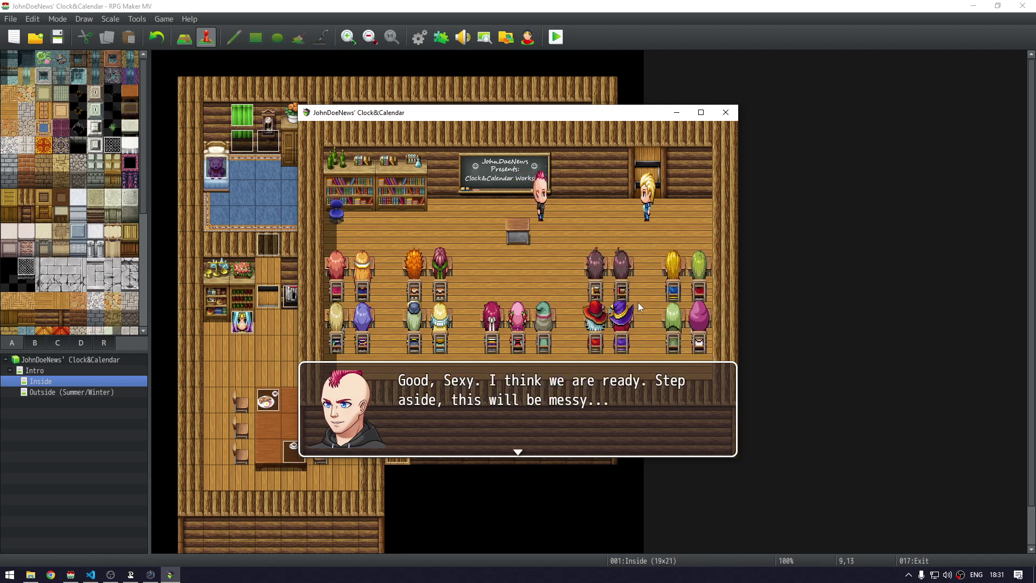
pyautogui.click(638, 302)
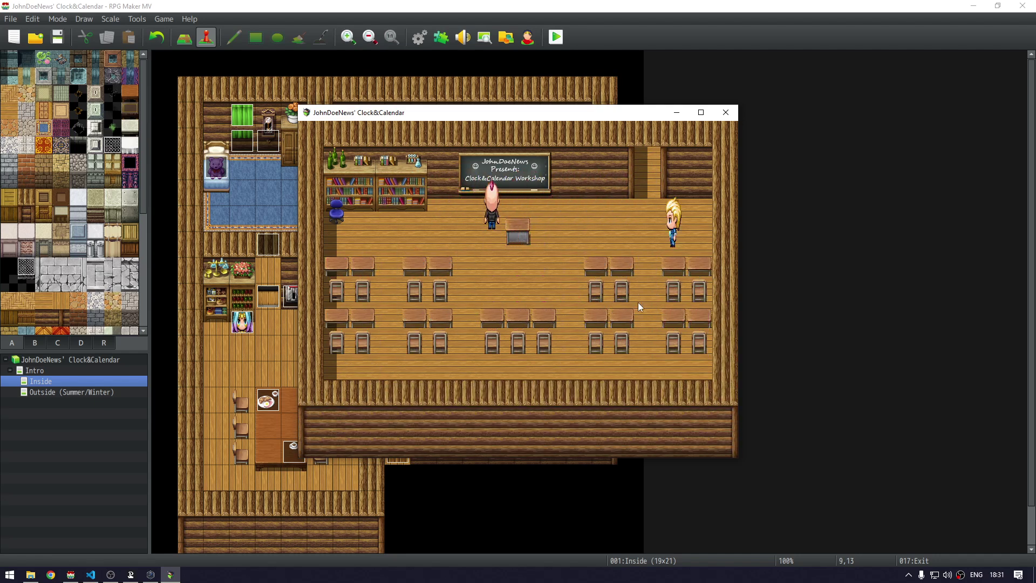
pyautogui.click(637, 302)
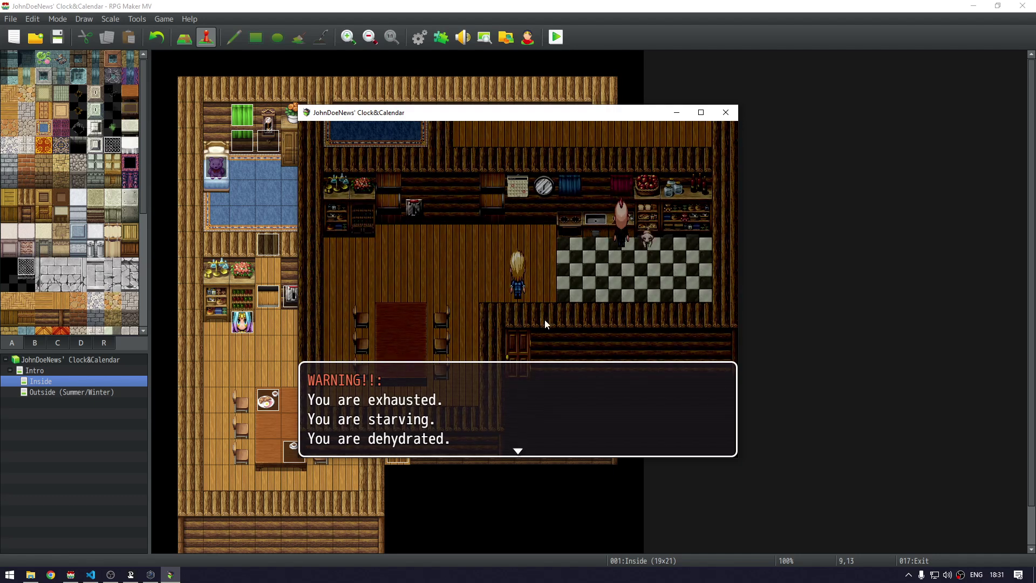
# Close the playtest and reopen the settings of the JDN_ClockCore_MV plugin
pyautogui.click(731, 117)
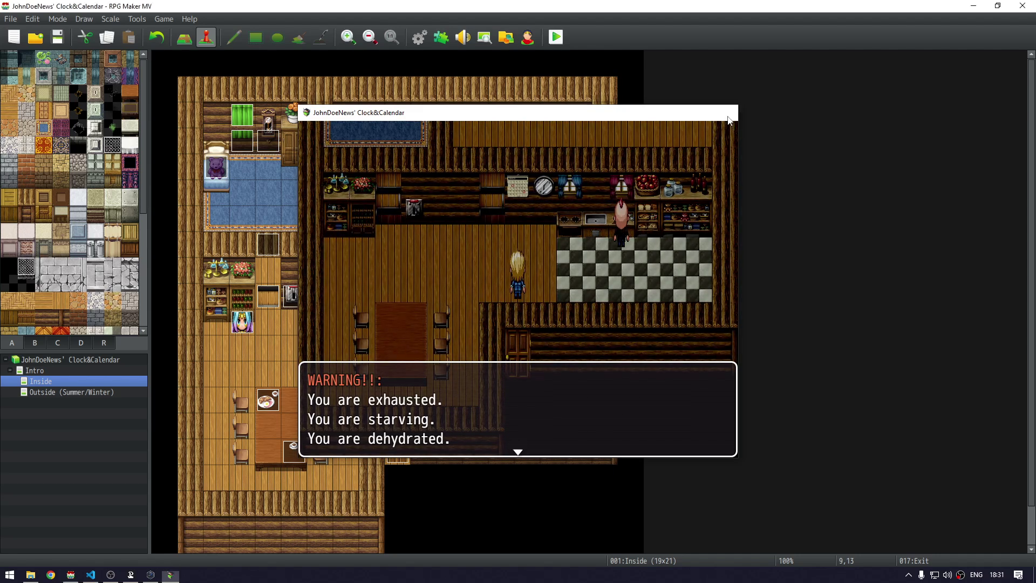
pyautogui.press('F10')
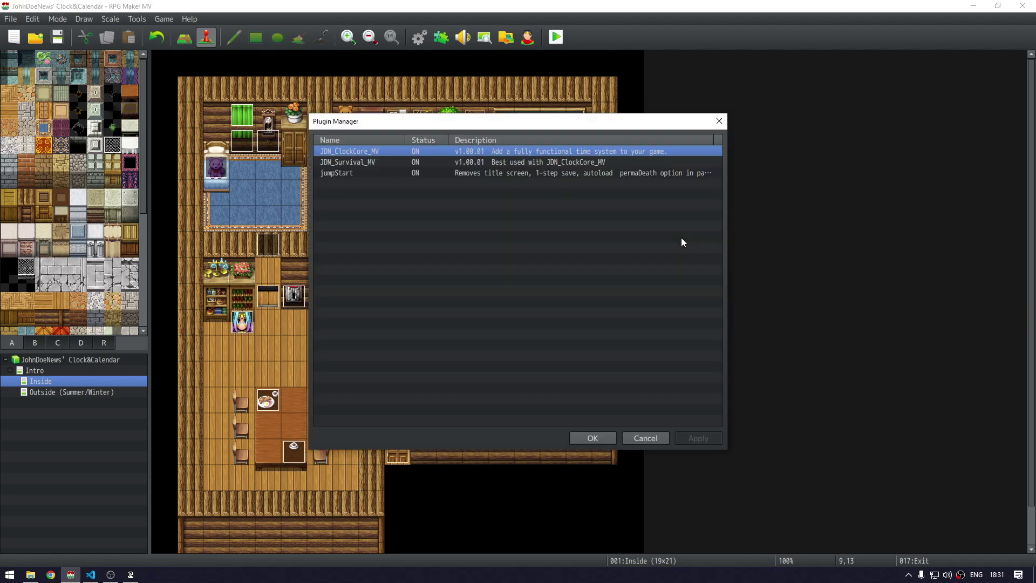
pyautogui.doubleClick(540, 152)
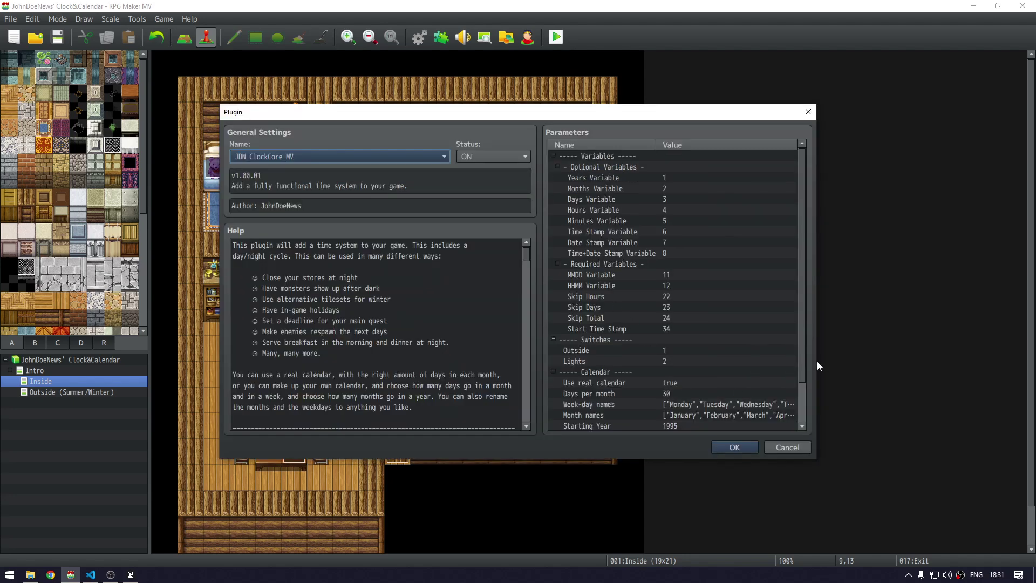
# Set the Time Multiplier of JDN_ClockCore_MV to 3600 and accept the plugin settings and plugin list
pyautogui.scroll(-2, 802, 403)
pyautogui.doubleClick(697, 425)
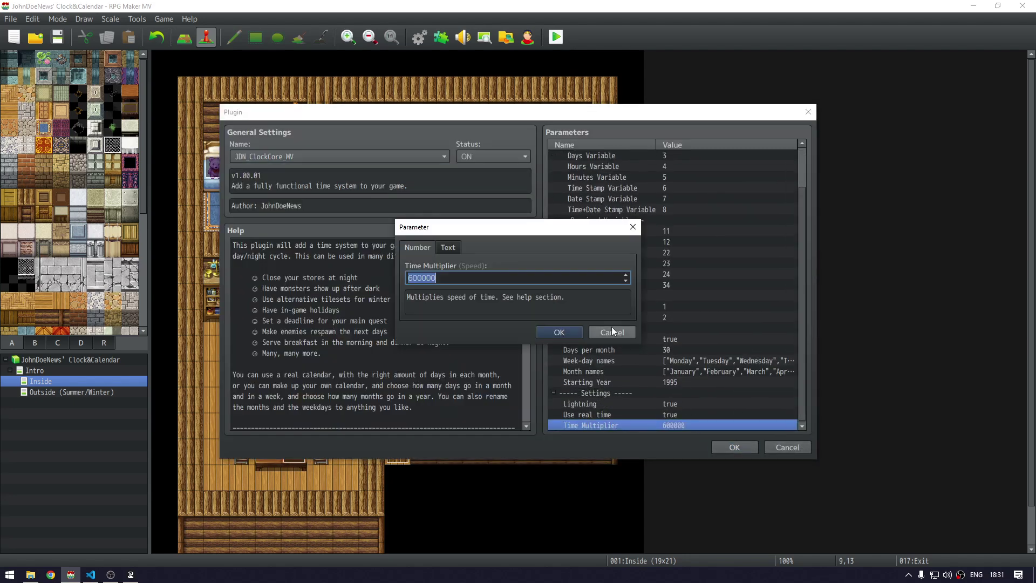
pyautogui.moveTo(418, 277); pyautogui.dragTo(485, 284)
pyautogui.press('BackSpace')
pyautogui.doubleClick(478, 280)
pyautogui.press('Home')
pyautogui.write('3')
pyautogui.press('End')
pyautogui.write('0')
pyautogui.press('Tab')
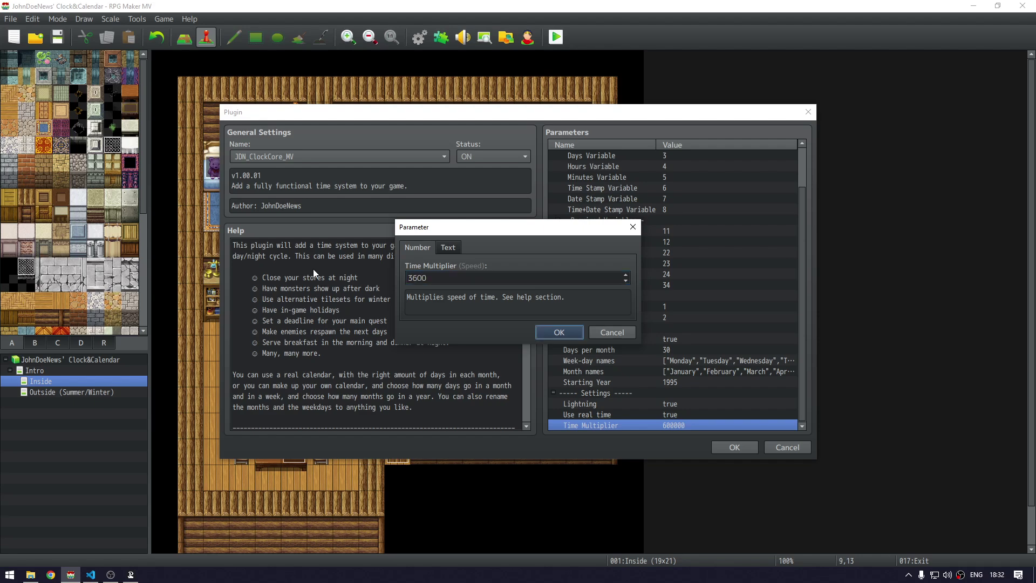
pyautogui.press('Return')
pyautogui.press('Tab')
pyautogui.press('Return')
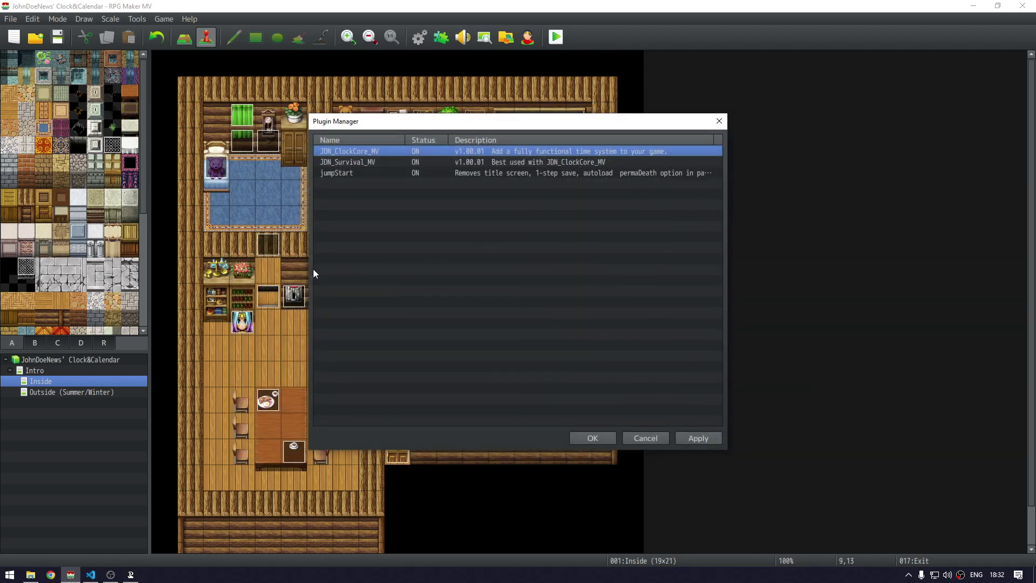
pyautogui.press('Return')
# Save the game changes, start a playtest, and advance the workshop dialogue to continue to the house
pyautogui.hotkey('ctrl', 'r')
pyautogui.press('Return')
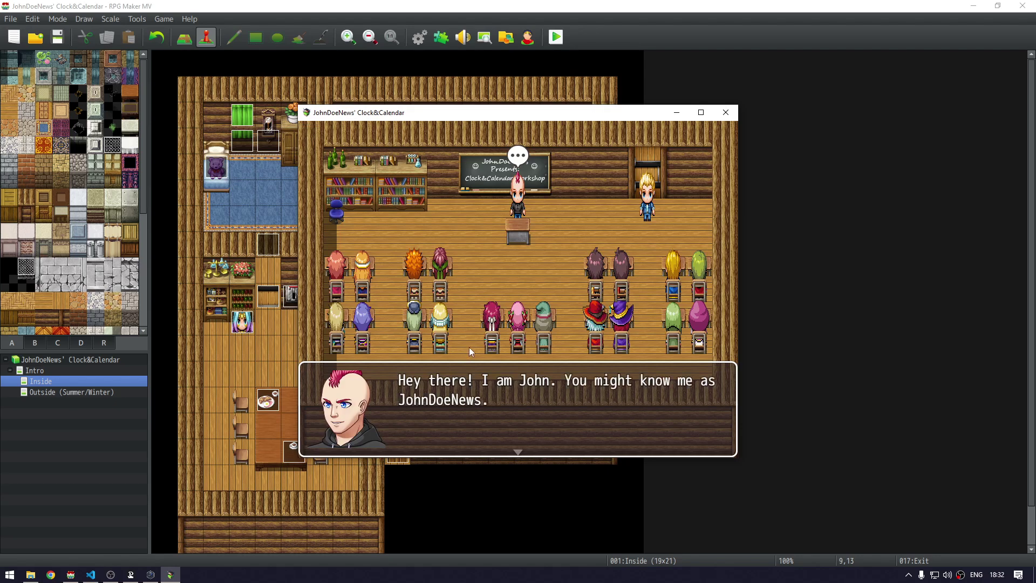
pyautogui.click(468, 347)
pyautogui.click(637, 306)
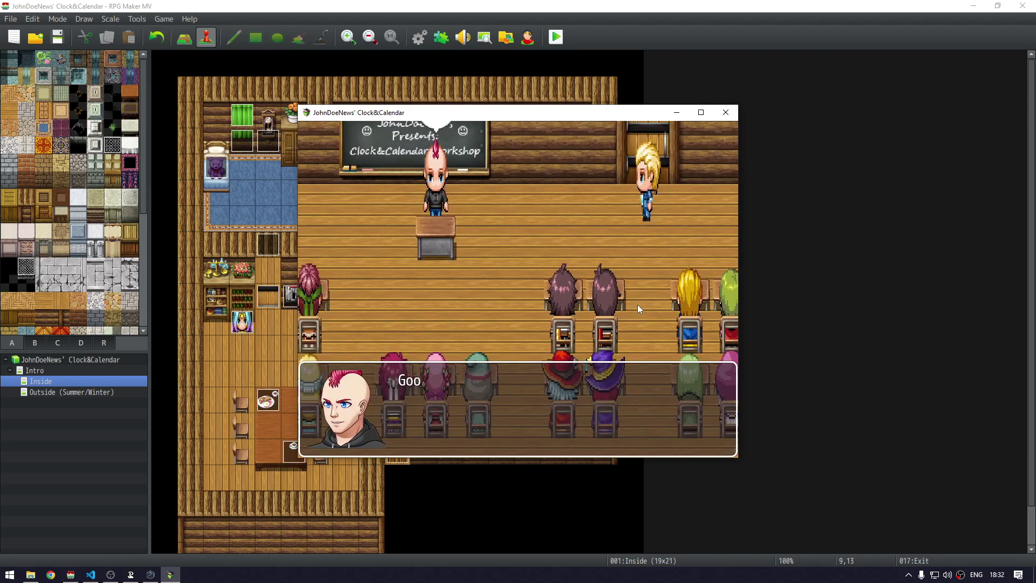
pyautogui.click(634, 300)
pyautogui.click(635, 305)
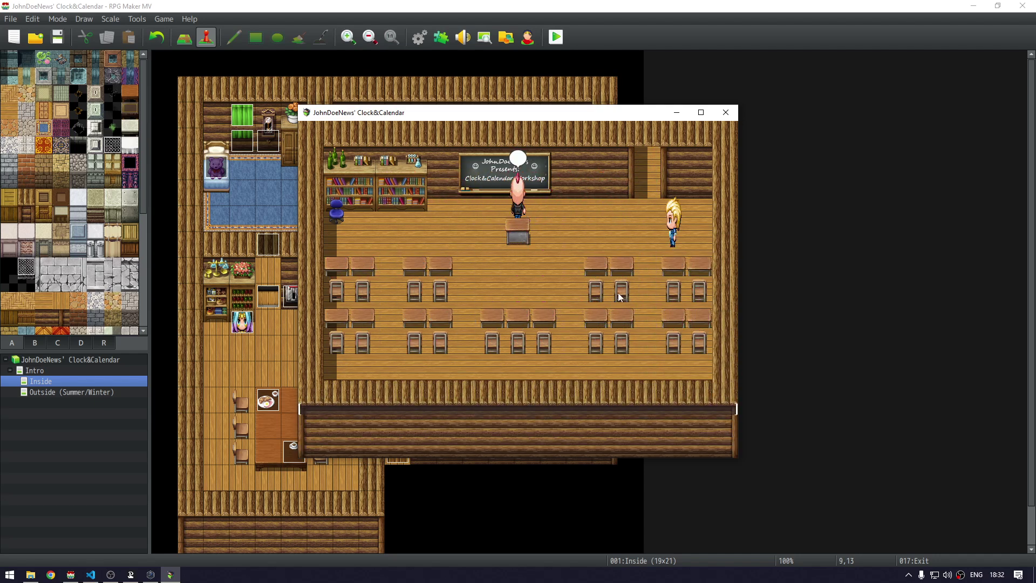
pyautogui.click(617, 292)
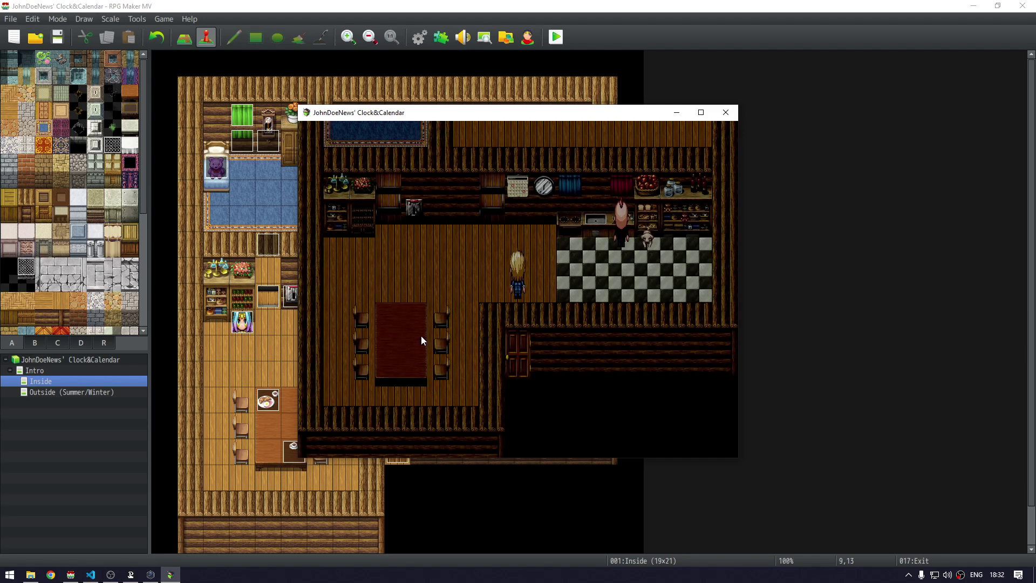
# Walk the character to the dining table, inspect what is on it, watch the day/night changes, and close the playtest
pyautogui.click(389, 312)
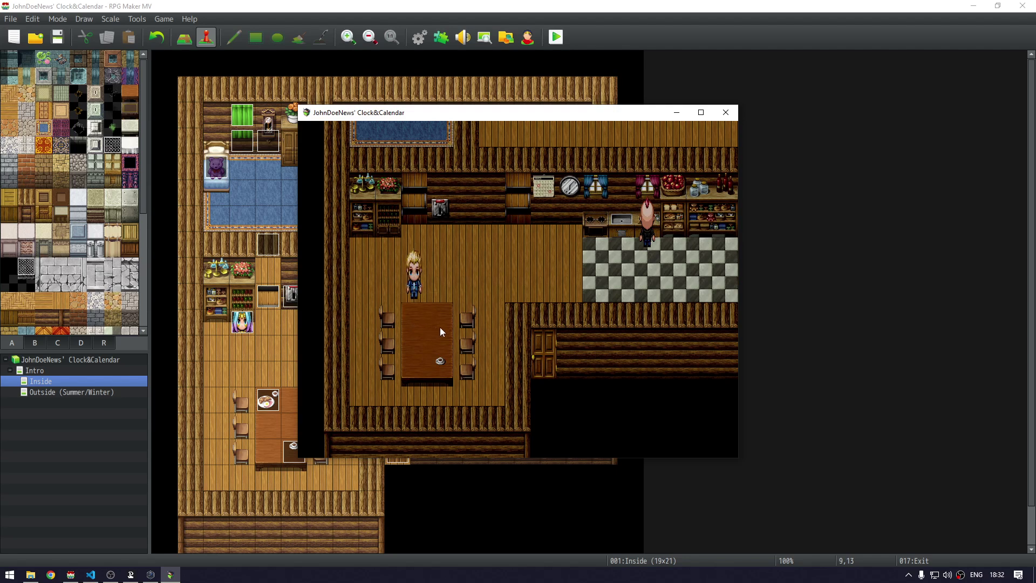
pyautogui.click(419, 304)
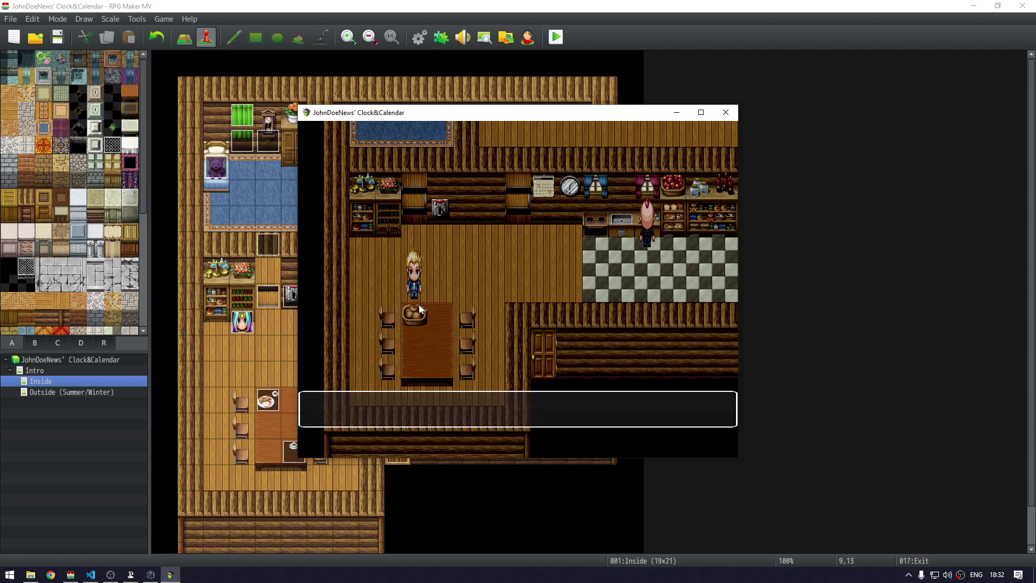
pyautogui.click(521, 291)
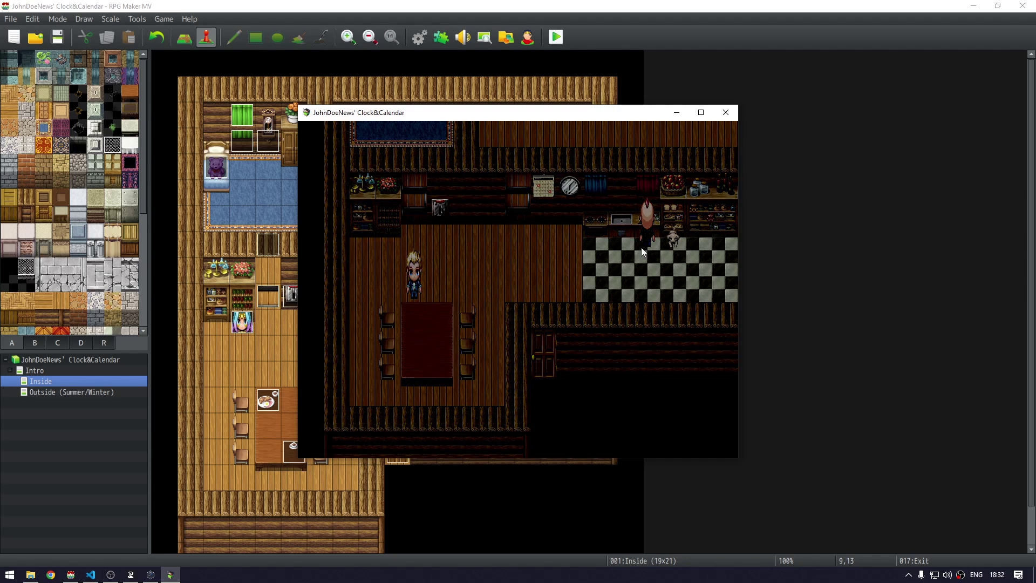
pyautogui.hotkey('alt', 'F4')
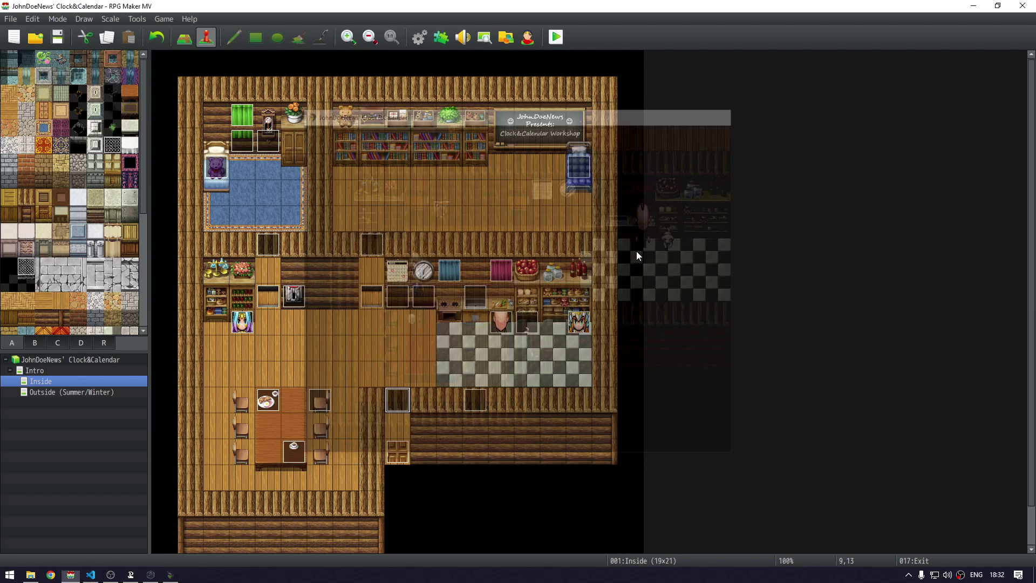
# Set the Time Multiplier of the JDN_ClockCore_MV plugin to 60 and accept the plugin settings and plugin list
pyautogui.press('F10')
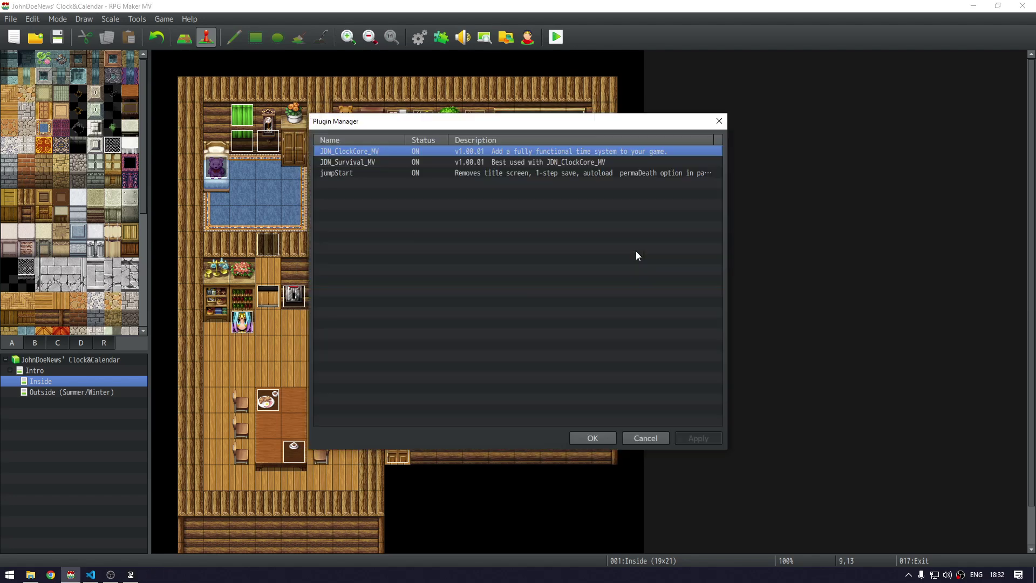
pyautogui.click(475, 163)
pyautogui.doubleClick(477, 153)
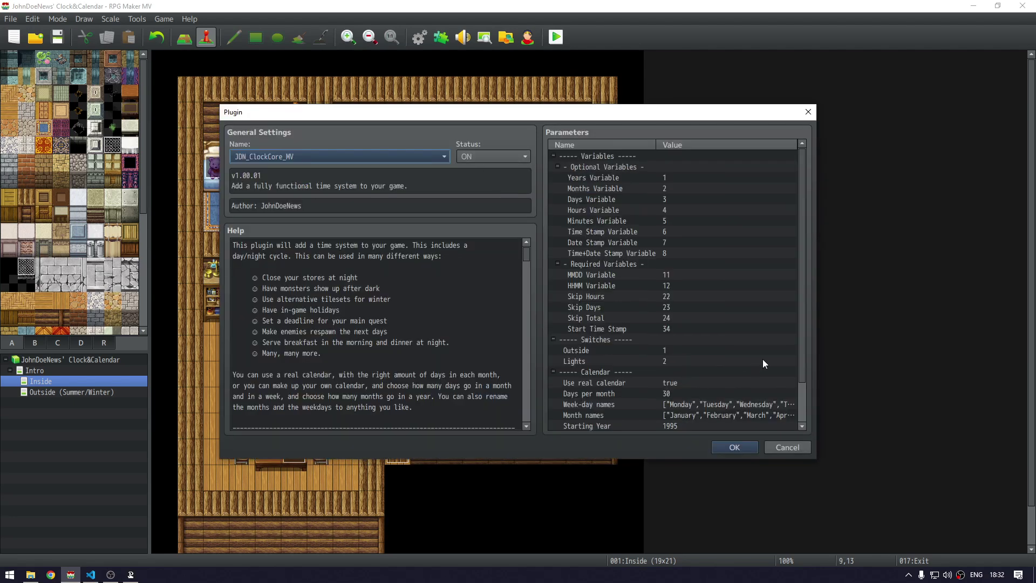
pyautogui.moveTo(803, 351); pyautogui.dragTo(807, 416)
pyautogui.doubleClick(761, 425)
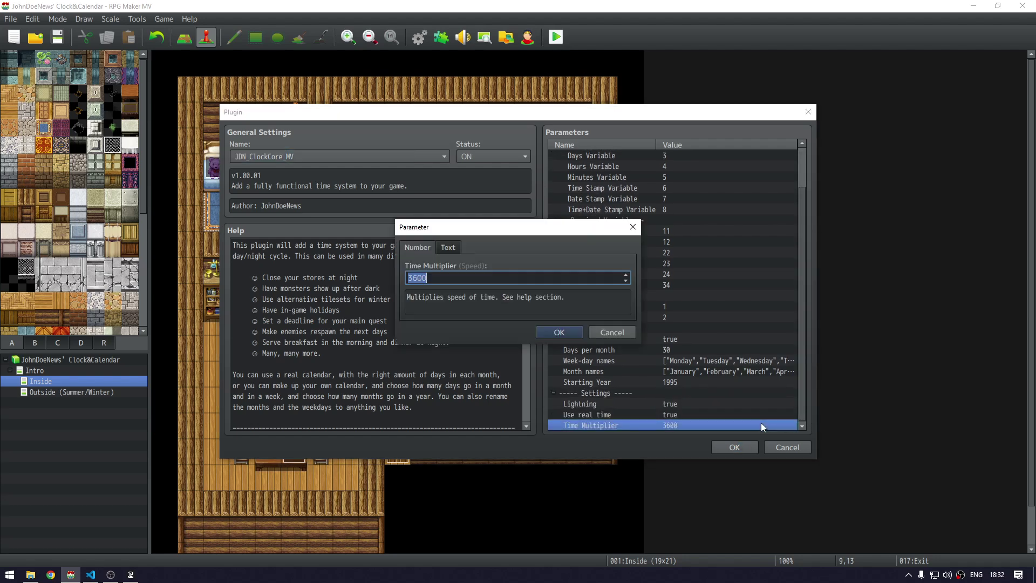
pyautogui.write('60')
pyautogui.press('Return')
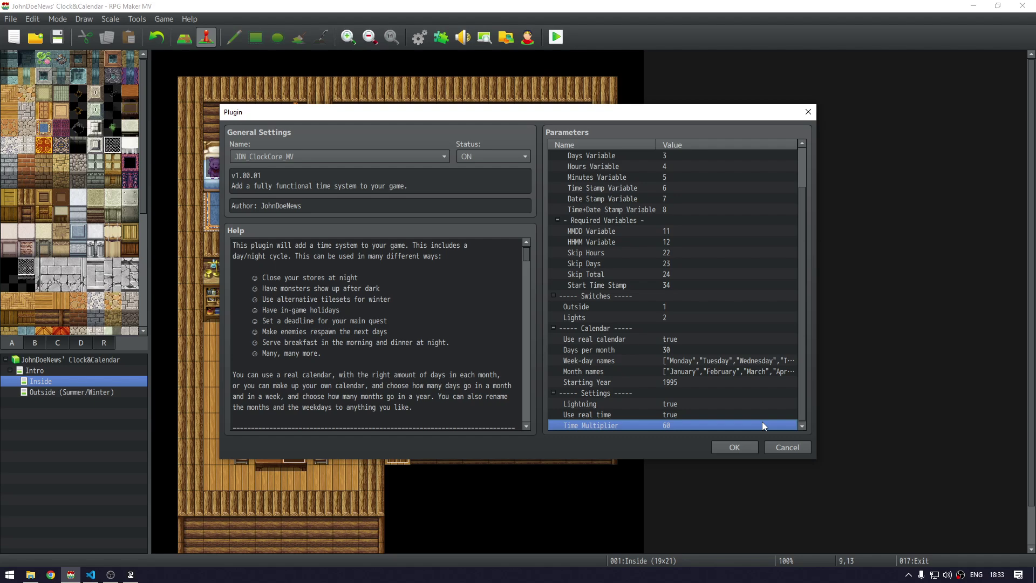
pyautogui.click(728, 448)
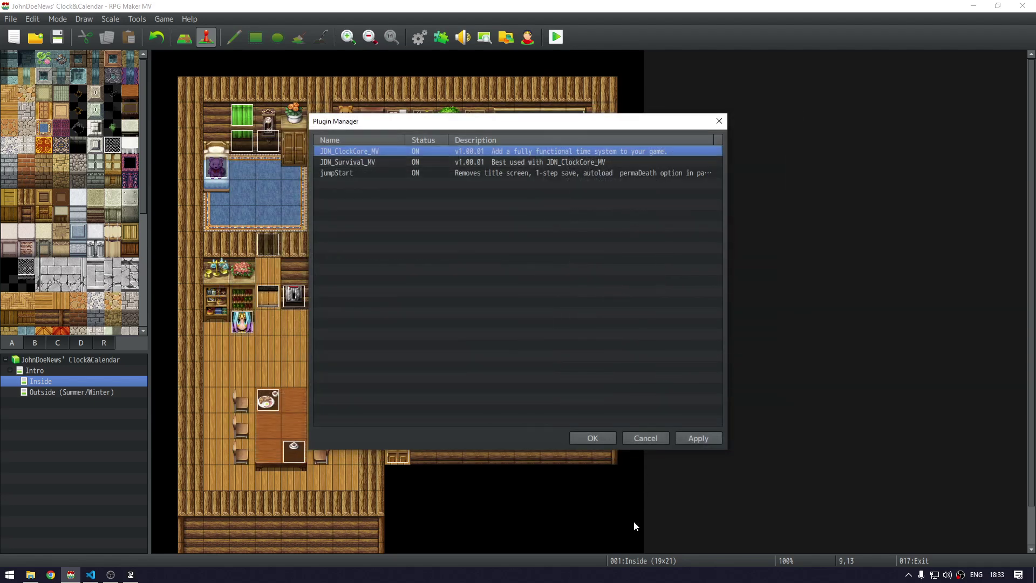
pyautogui.click(600, 438)
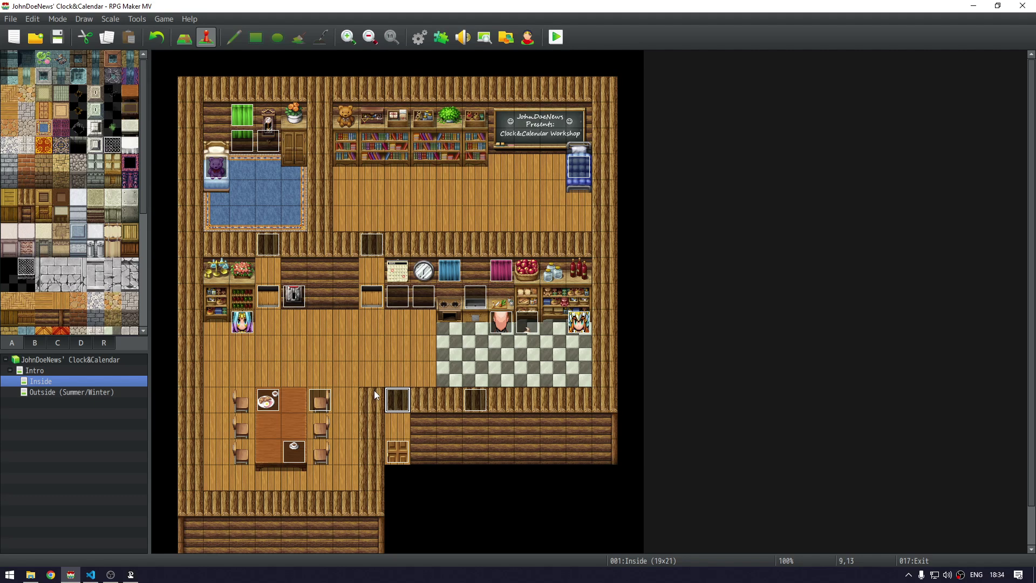
# Open the JDN_Survival_MV plugin settings, read the help text, and open the Fatique Time Stamp parameter
pyautogui.press('F10')
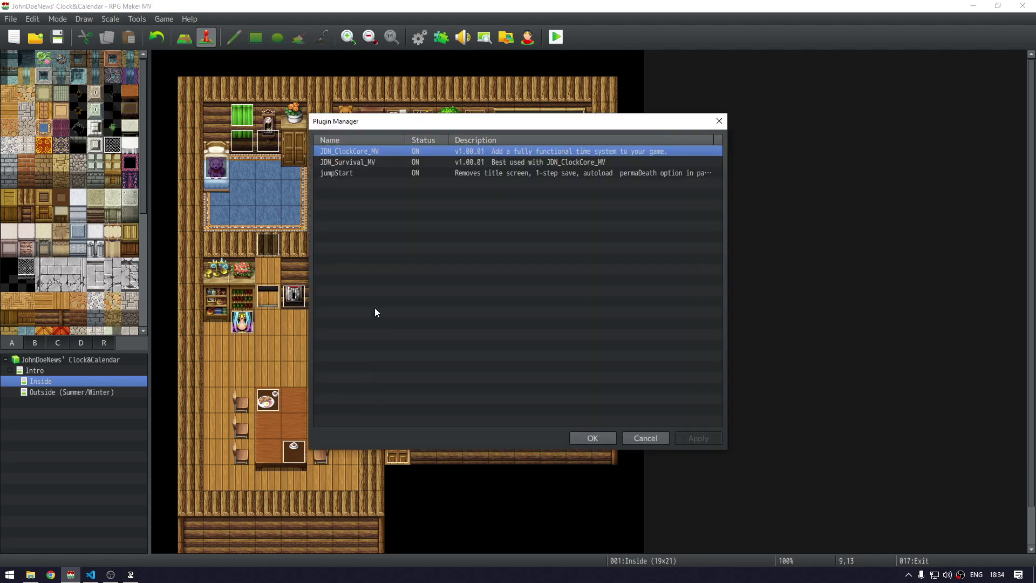
pyautogui.click(386, 163)
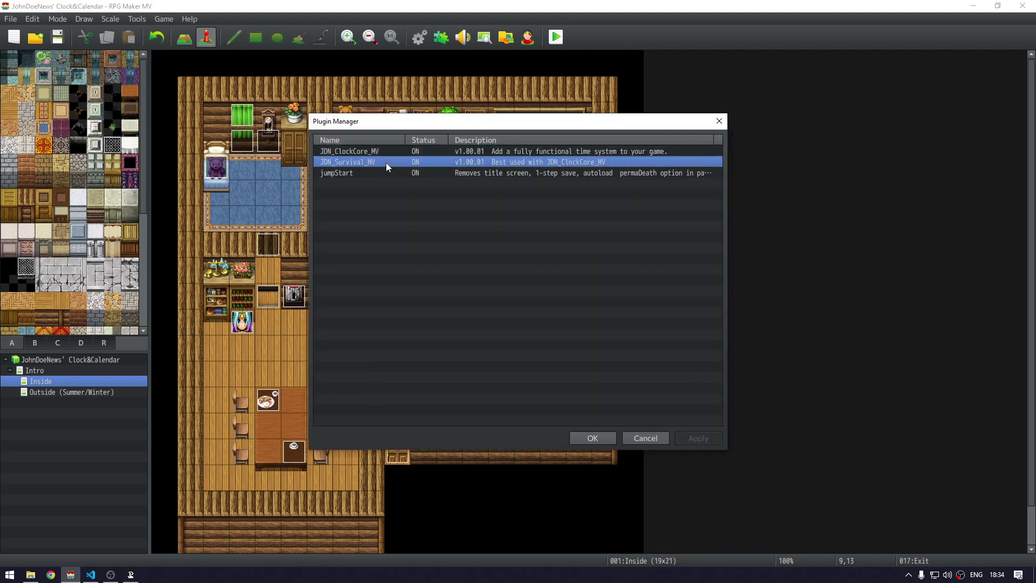
pyautogui.doubleClick(386, 163)
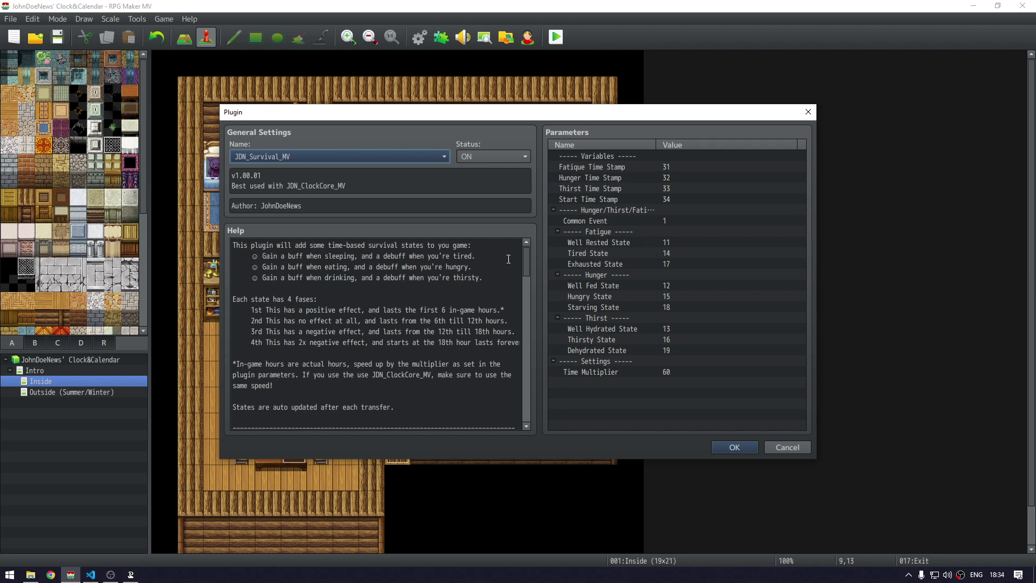
pyautogui.moveTo(526, 262); pyautogui.dragTo(531, 232)
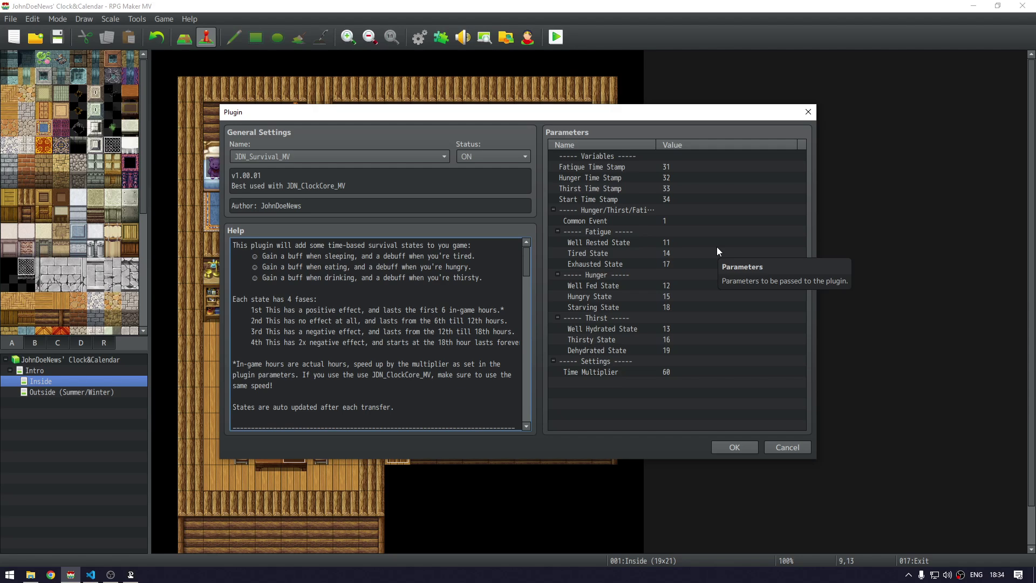
pyautogui.doubleClick(649, 169)
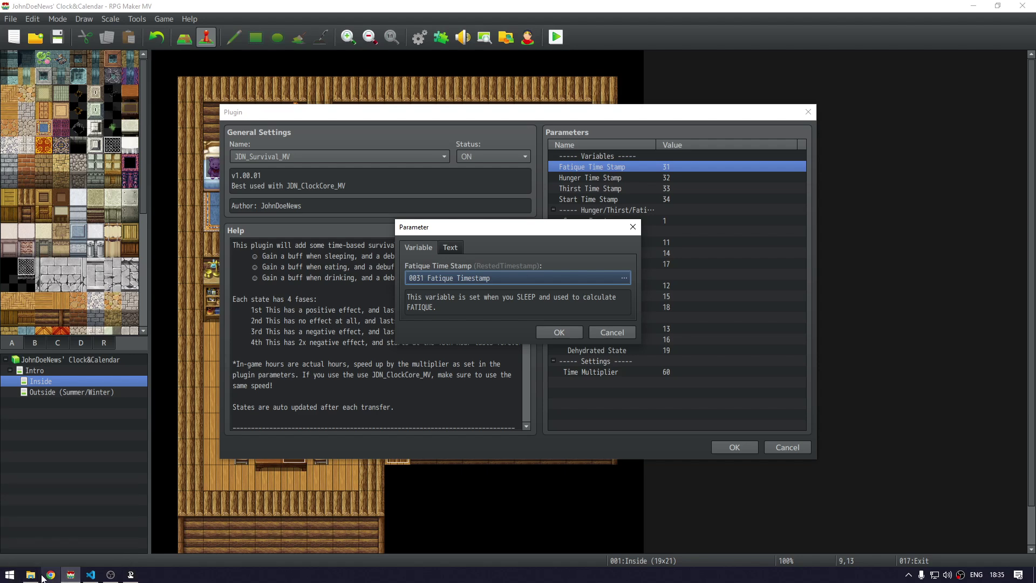
# Switch to Chrome, search the web for "fatigue" to check its spelling, and return to RPG Maker MV
pyautogui.moveTo(72, 576)
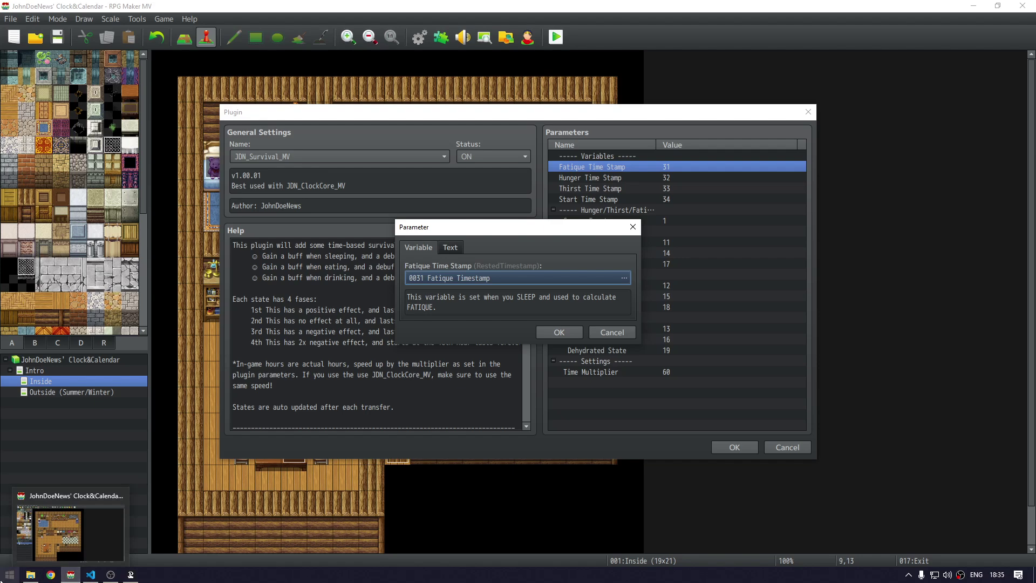
pyautogui.click(8, 576)
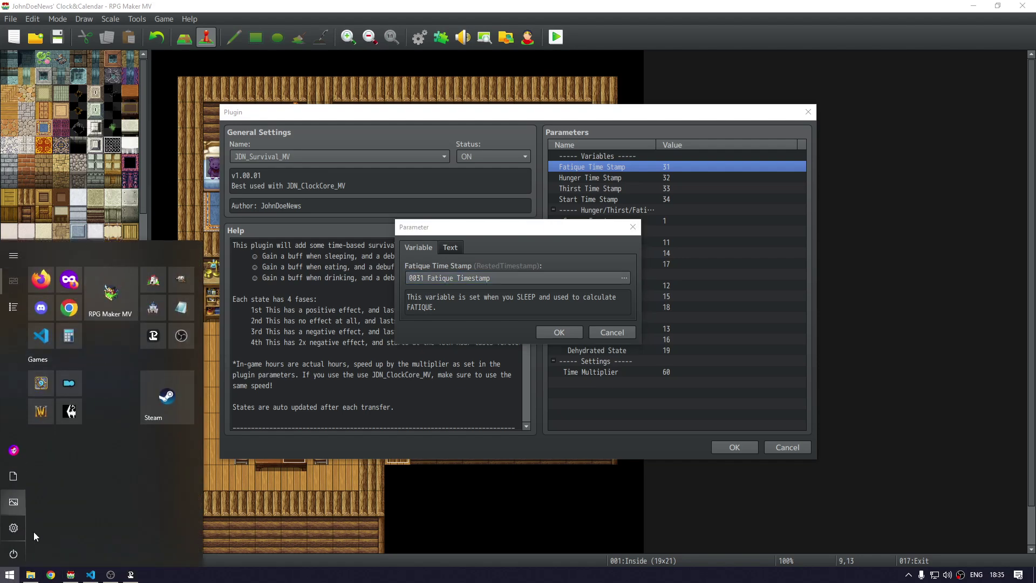
pyautogui.click(51, 574)
pyautogui.click(65, 410)
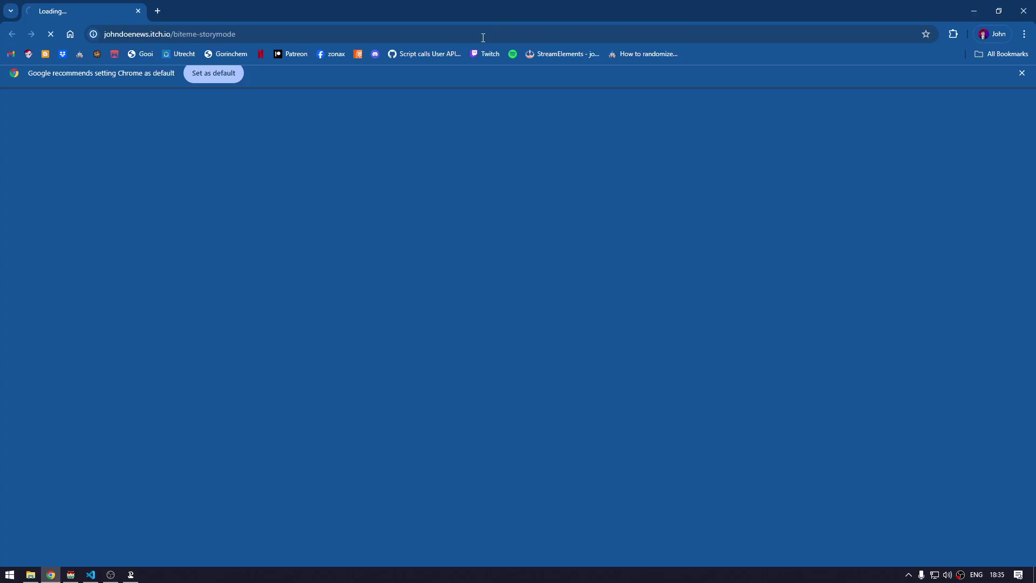
pyautogui.click(462, 36)
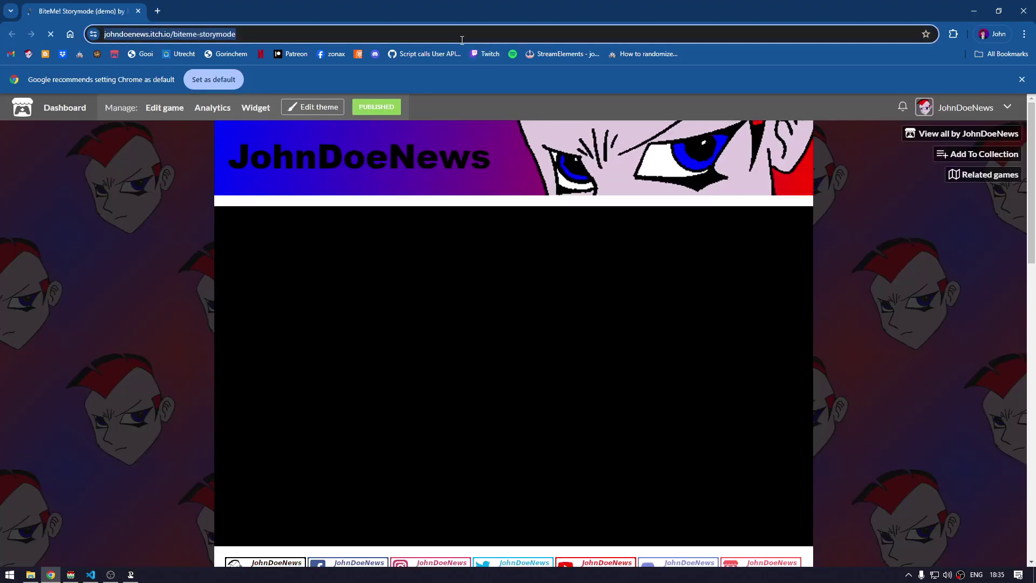
pyautogui.write('fati')
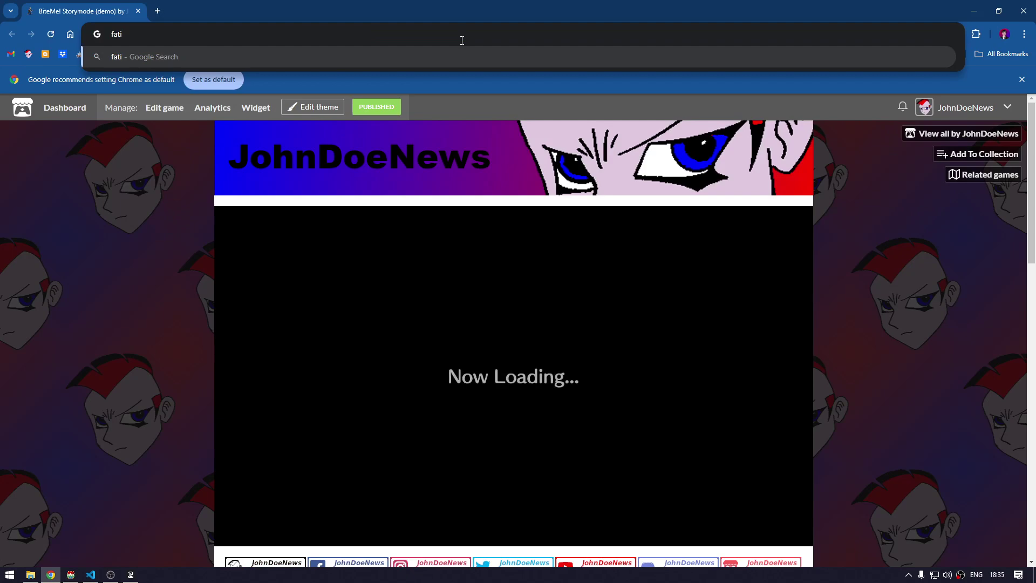
pyautogui.write('gue')
pyautogui.press('Return')
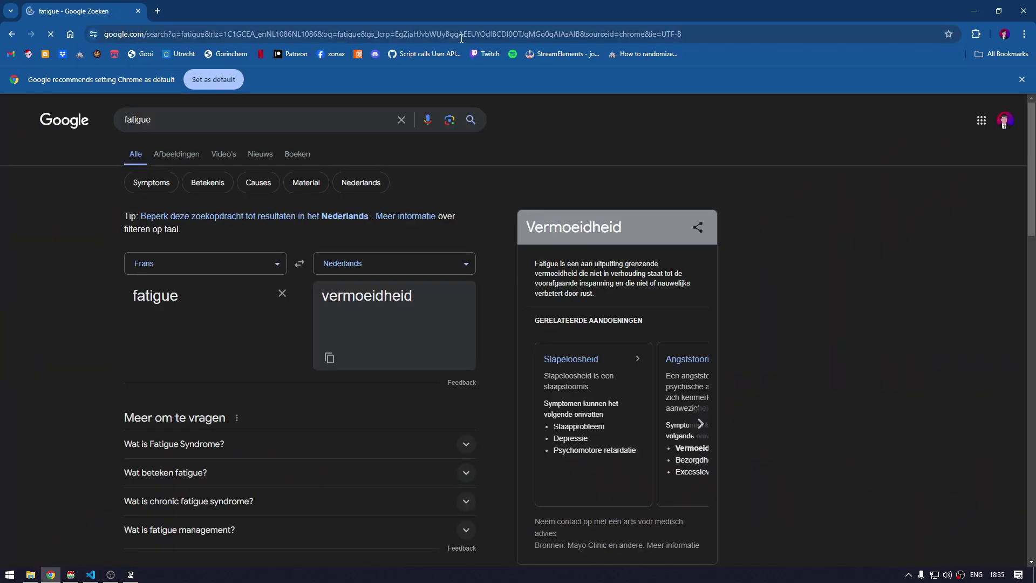
pyautogui.hotkey('alt', 'Tab')
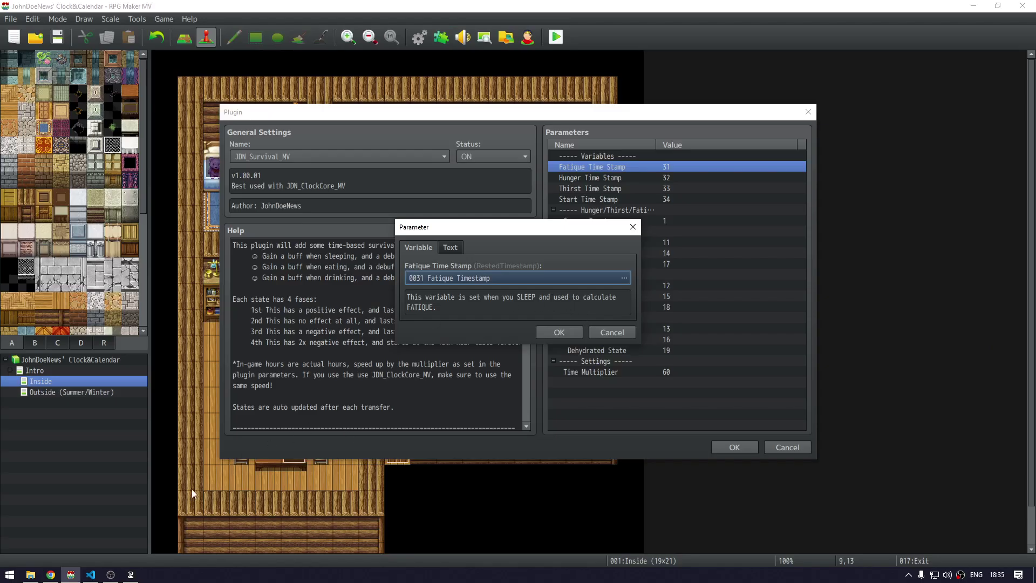
# Look through JDN_Survival_MV.js in Visual Studio Code, return to RPG Maker MV, and close the Fatique Time Stamp parameter
pyautogui.click(90, 575)
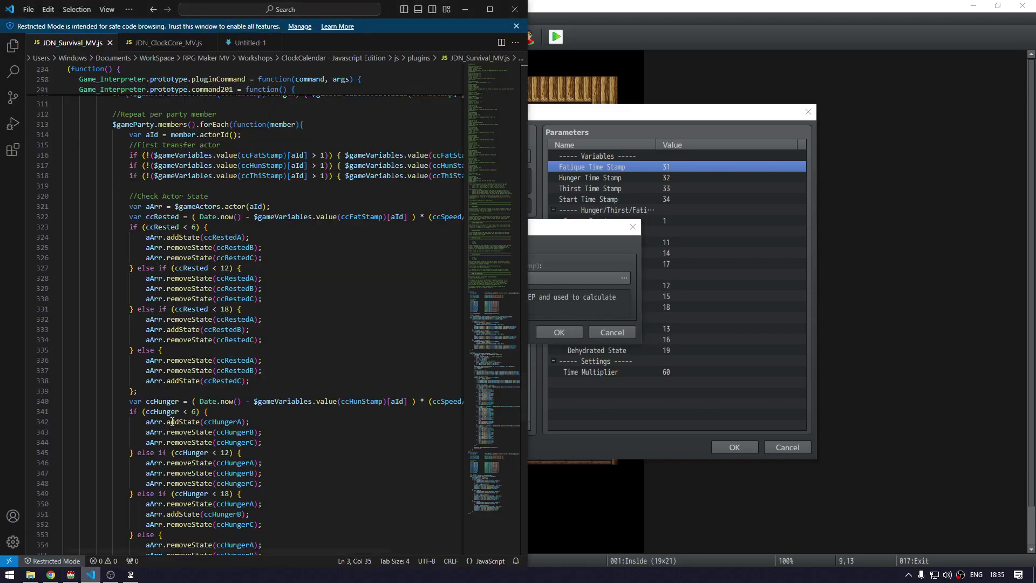
pyautogui.click(567, 256)
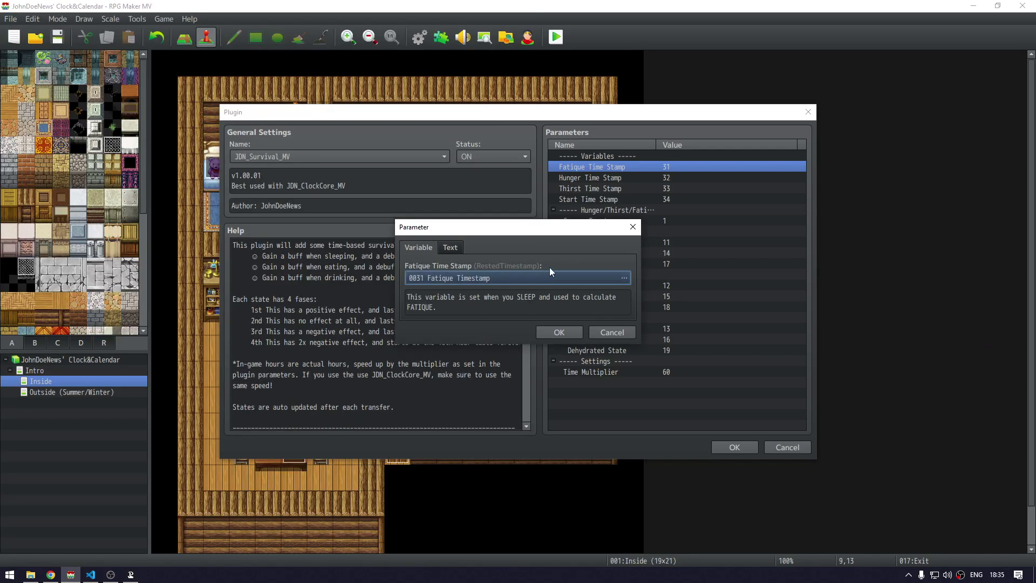
pyautogui.hotkey('alt', 'Tab')
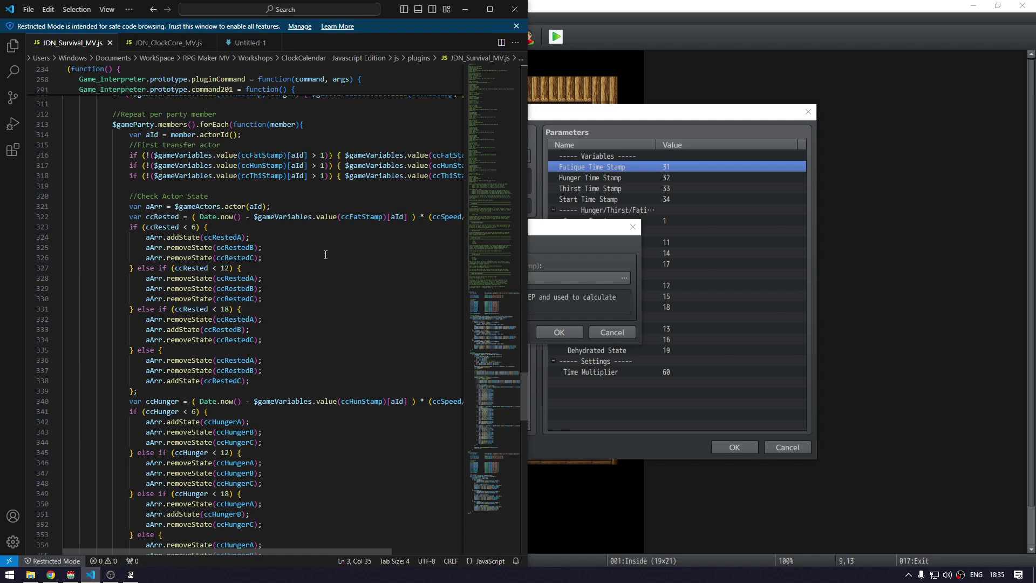
pyautogui.click(325, 255)
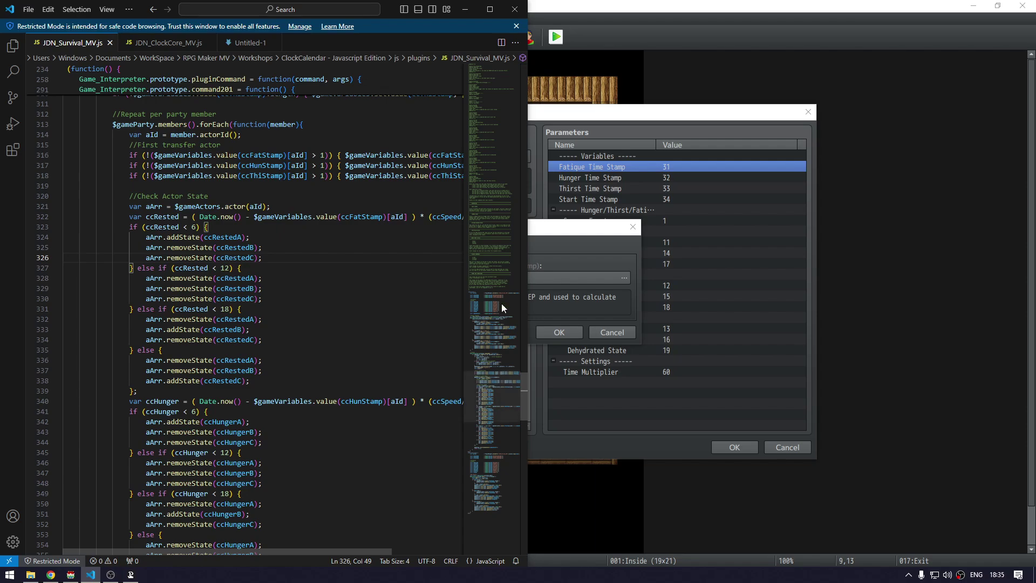
pyautogui.moveTo(523, 389); pyautogui.dragTo(510, 226)
pyautogui.click(576, 227)
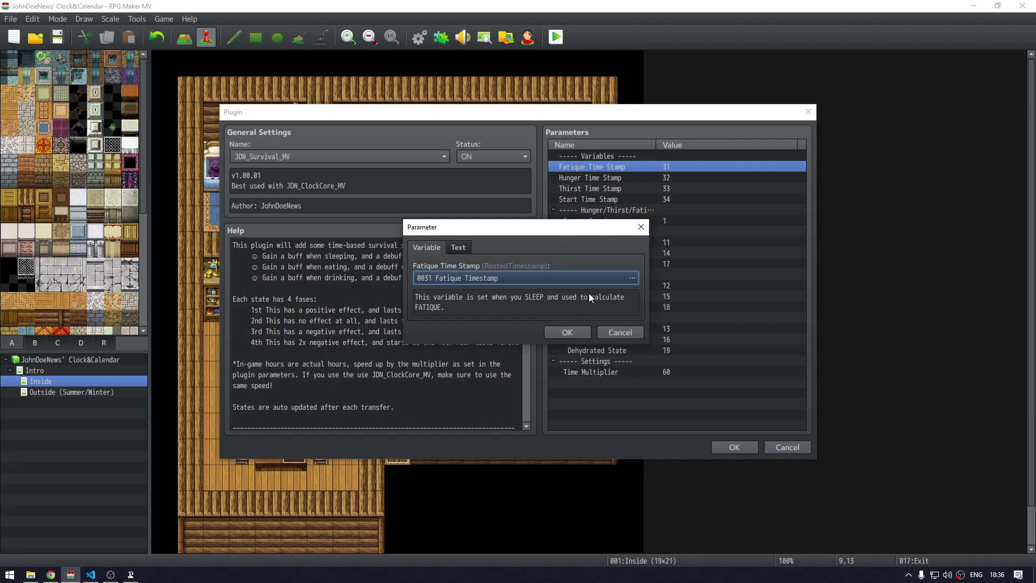
pyautogui.click(641, 227)
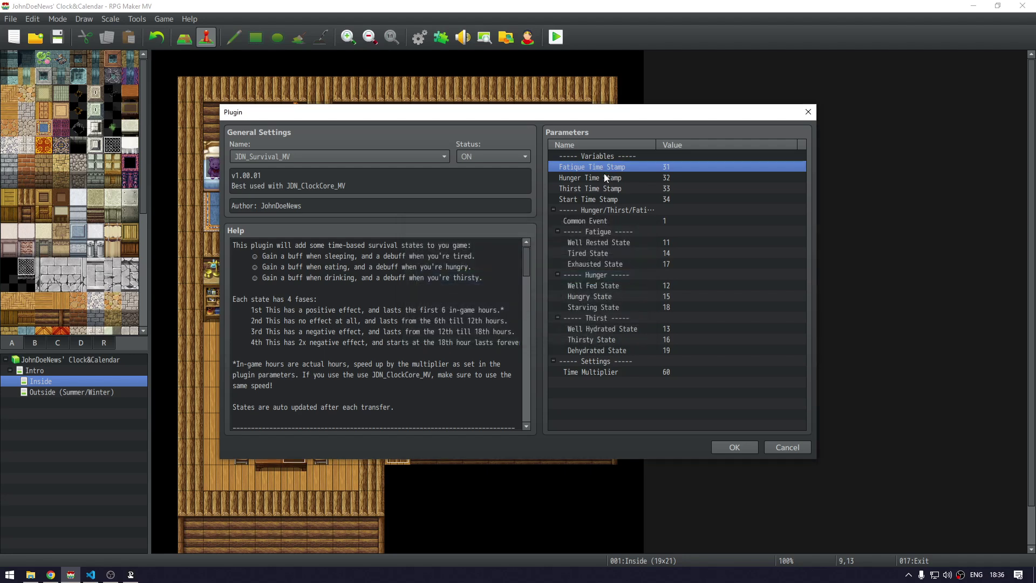
# Examine the Hunger and Thirst Time Stamp variables and the Well Rested, Well Fed and Well Hydrated state parameters of JDN_Survival_MV
pyautogui.click(572, 178)
pyautogui.click(572, 188)
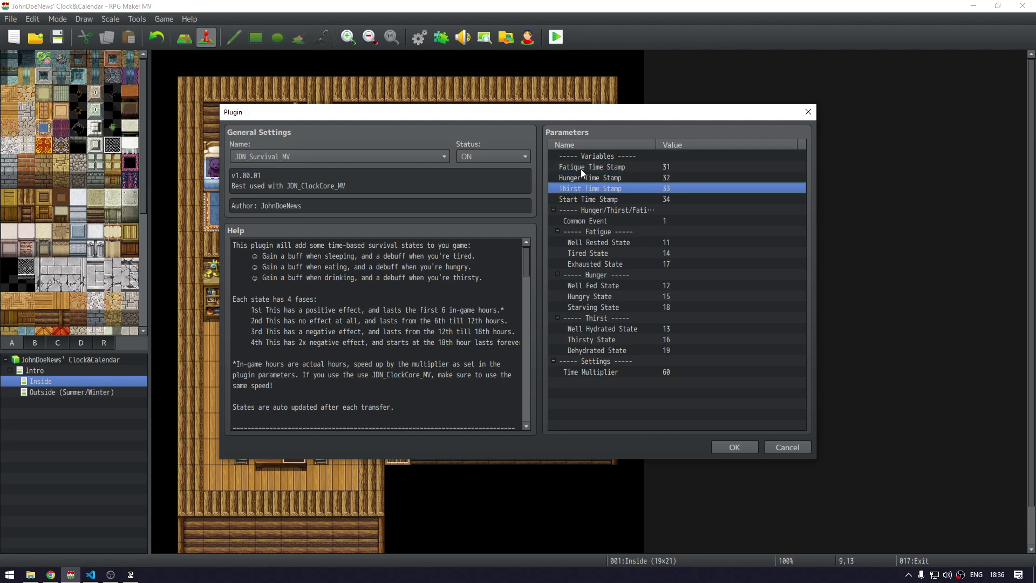
pyautogui.click(592, 241)
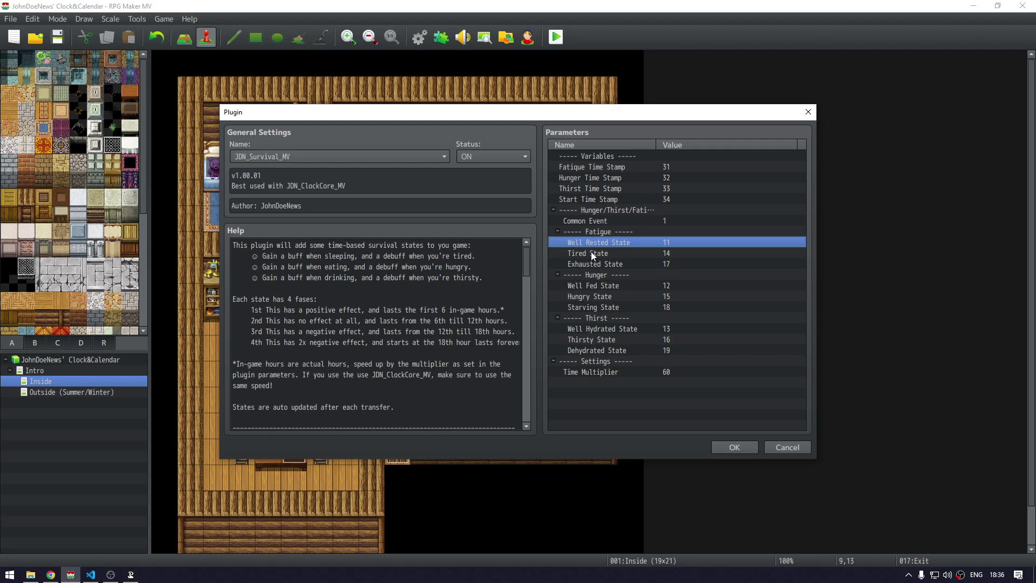
pyautogui.click(592, 254)
pyautogui.click(578, 243)
pyautogui.click(574, 287)
pyautogui.click(572, 328)
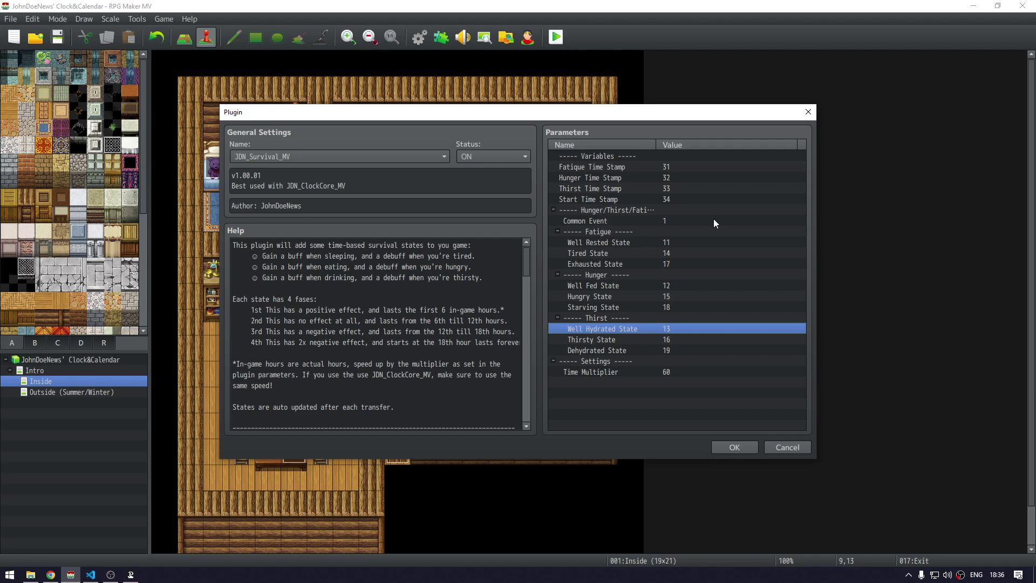
pyautogui.click(598, 241)
pyautogui.click(595, 286)
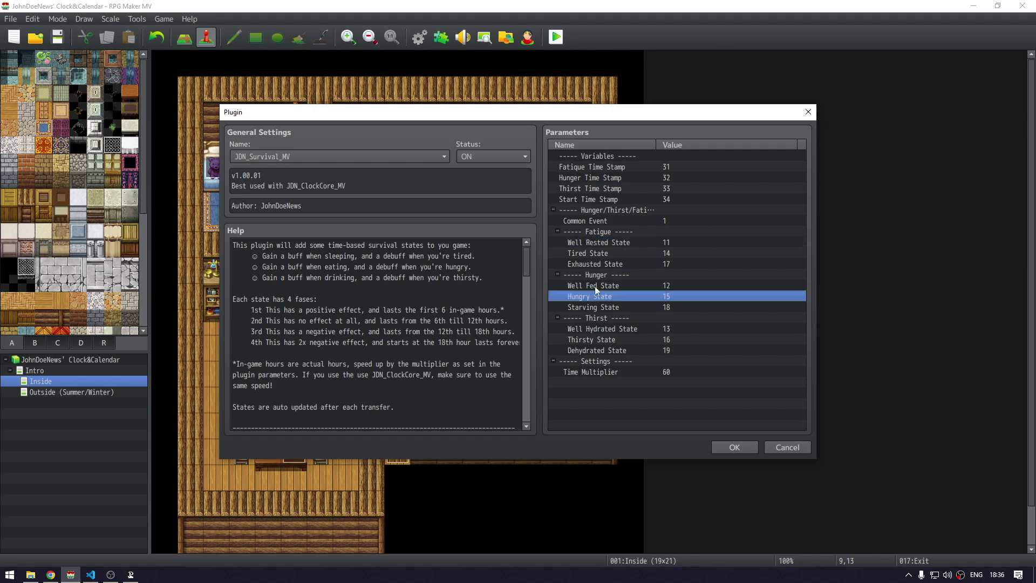
pyautogui.click(596, 329)
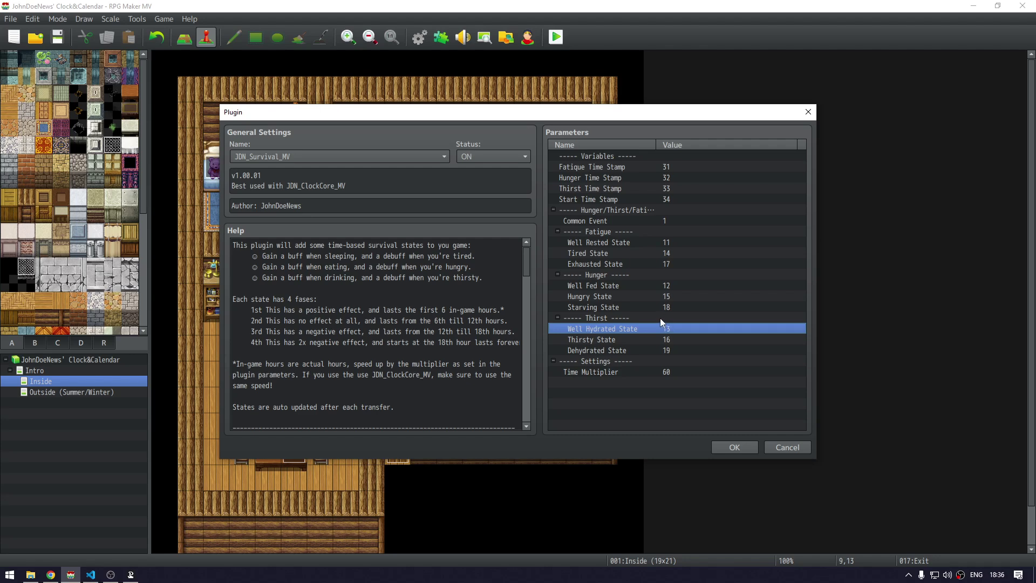
# Examine the negative state parameters: Tired, Hungry and Thirsty, followed by Exhausted, Starving and Dehydrated
pyautogui.click(641, 256)
pyautogui.click(611, 297)
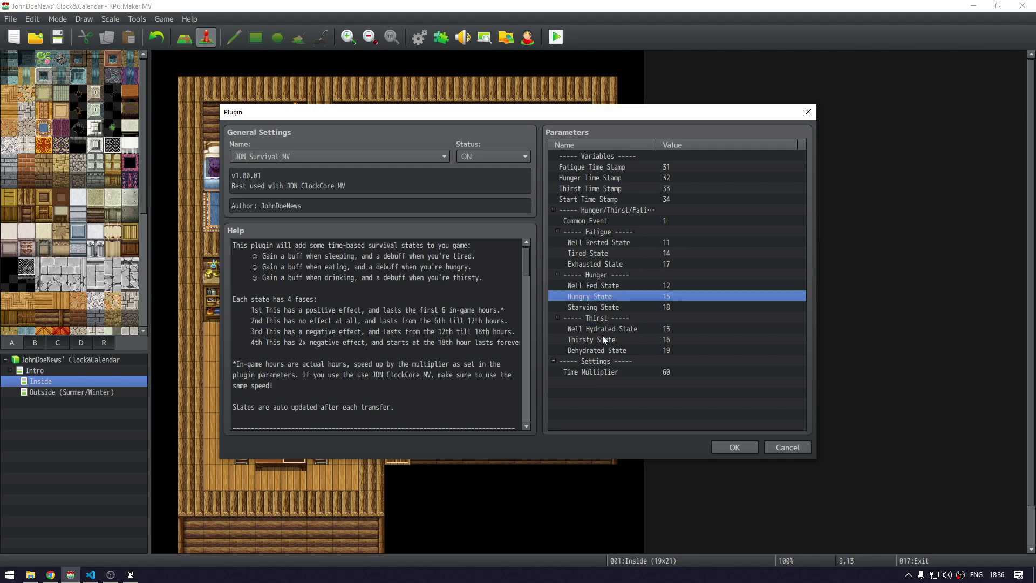
pyautogui.click(603, 339)
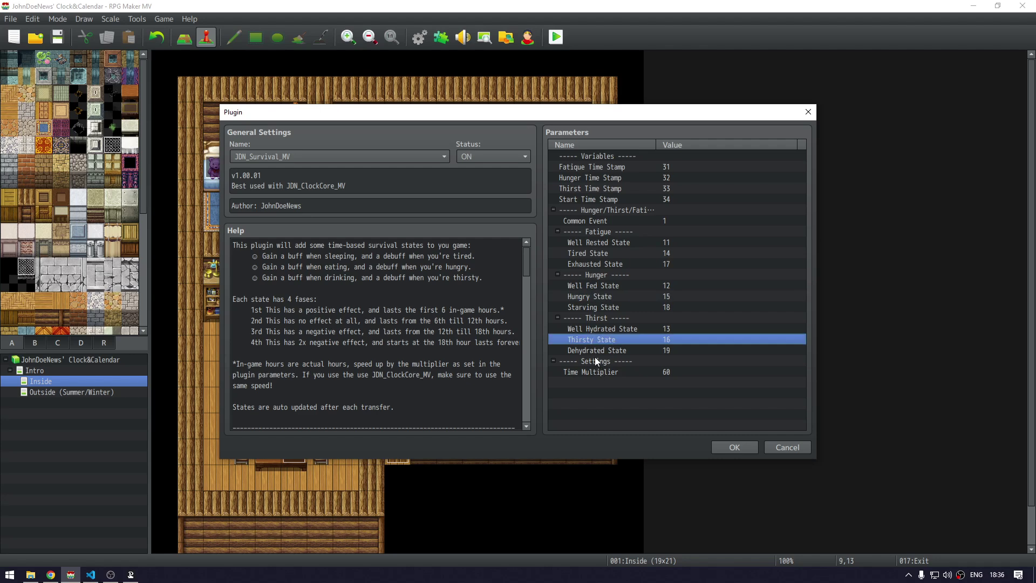
pyautogui.click(605, 264)
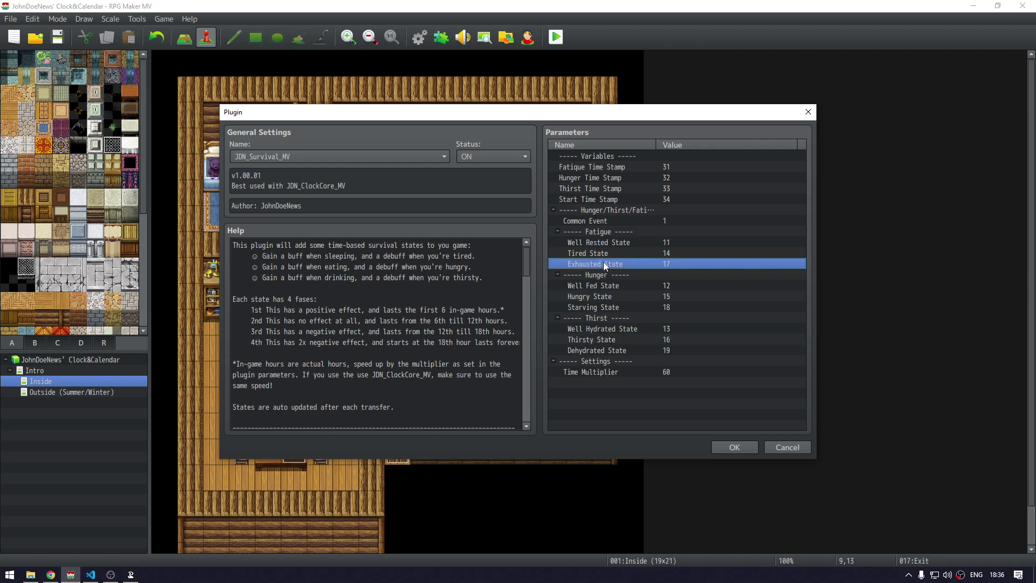
pyautogui.click(578, 307)
pyautogui.click(575, 349)
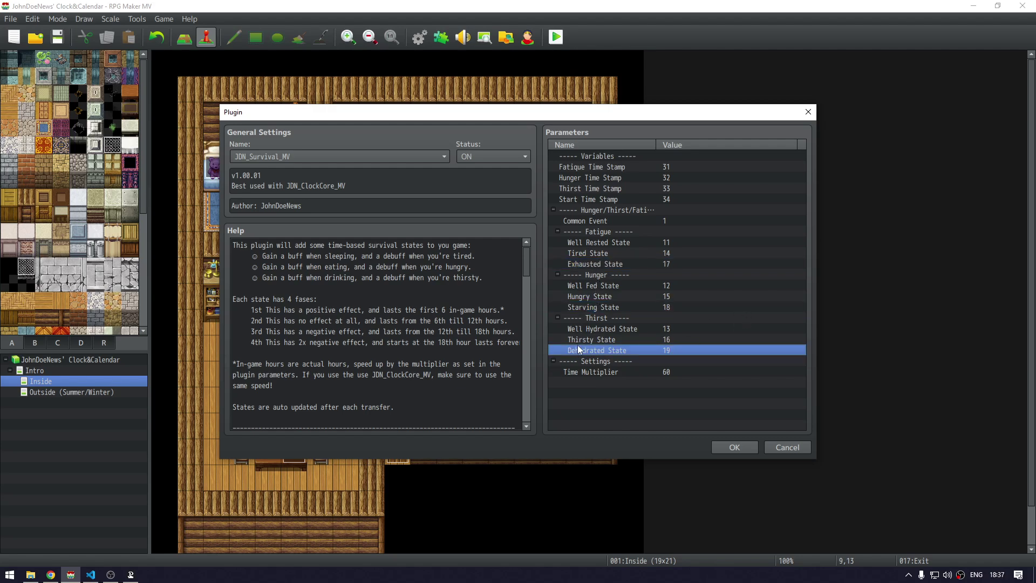
# Go through the fatigue, hunger and thirst state parameters in list order, from Well Rested State down to Dehydrated State
pyautogui.click(596, 242)
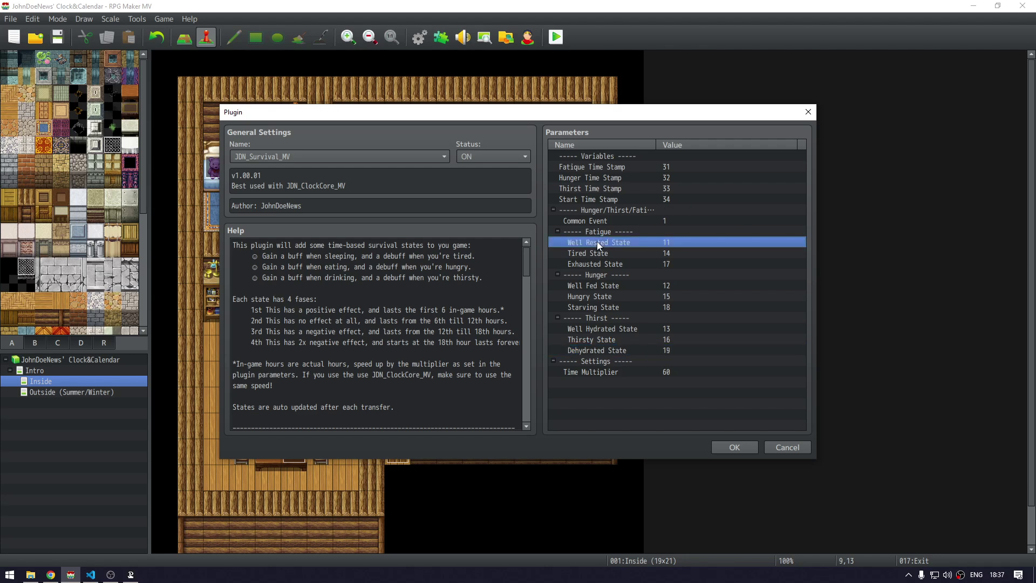
pyautogui.click(594, 253)
pyautogui.click(594, 263)
pyautogui.click(593, 286)
pyautogui.click(591, 307)
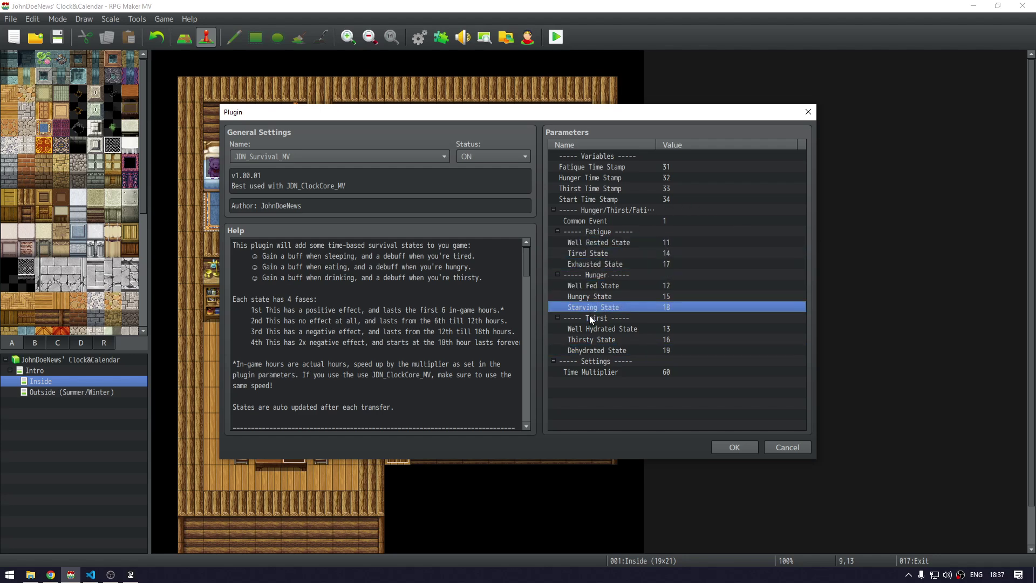
pyautogui.click(588, 331)
pyautogui.click(588, 339)
pyautogui.click(588, 351)
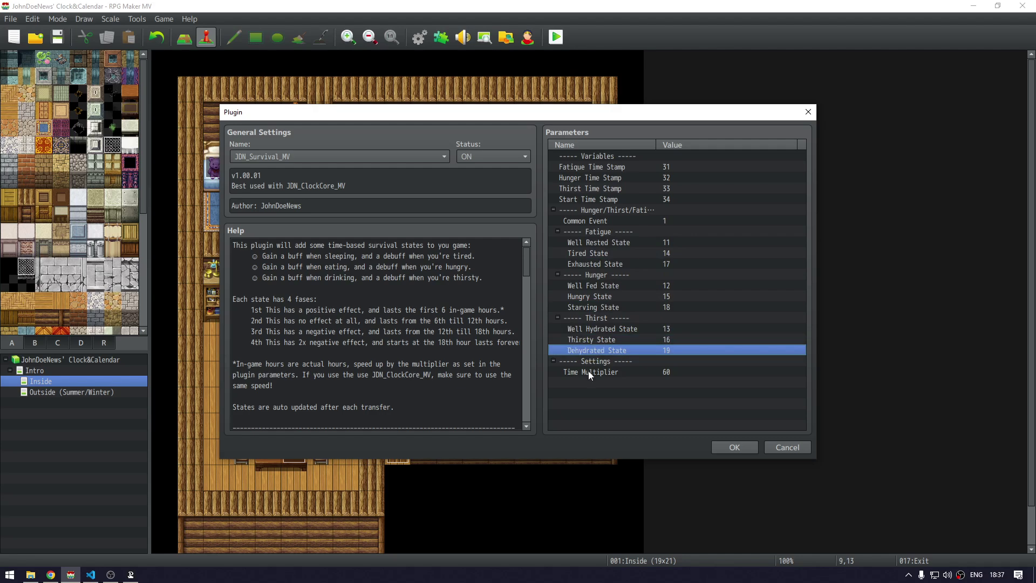
# View the state choices of the Well Rested State parameter, keep 0011 Well Rested, and accept the plugin settings and plugin list
pyautogui.doubleClick(597, 240)
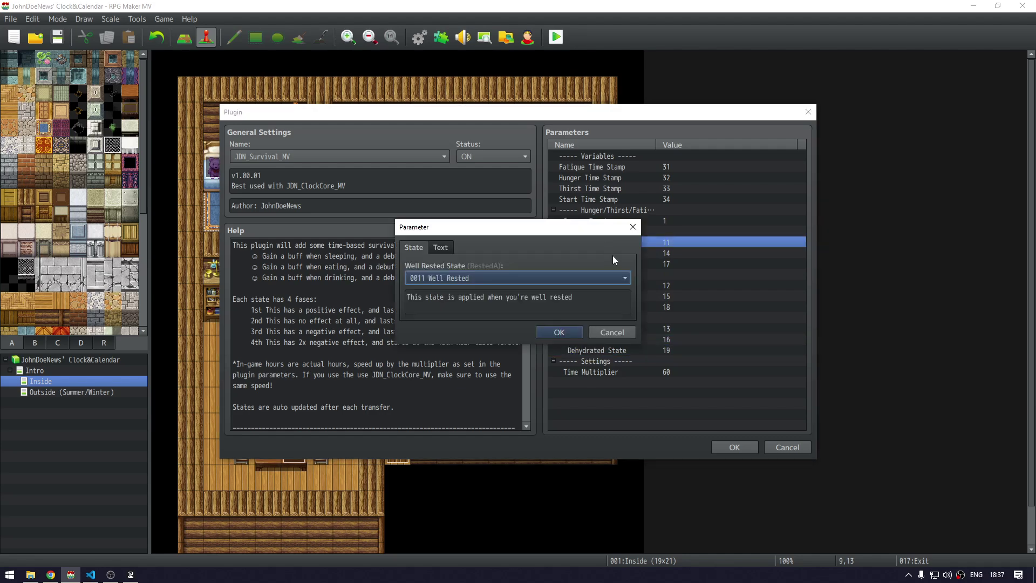
pyautogui.click(518, 273)
pyautogui.click(676, 380)
pyautogui.click(558, 336)
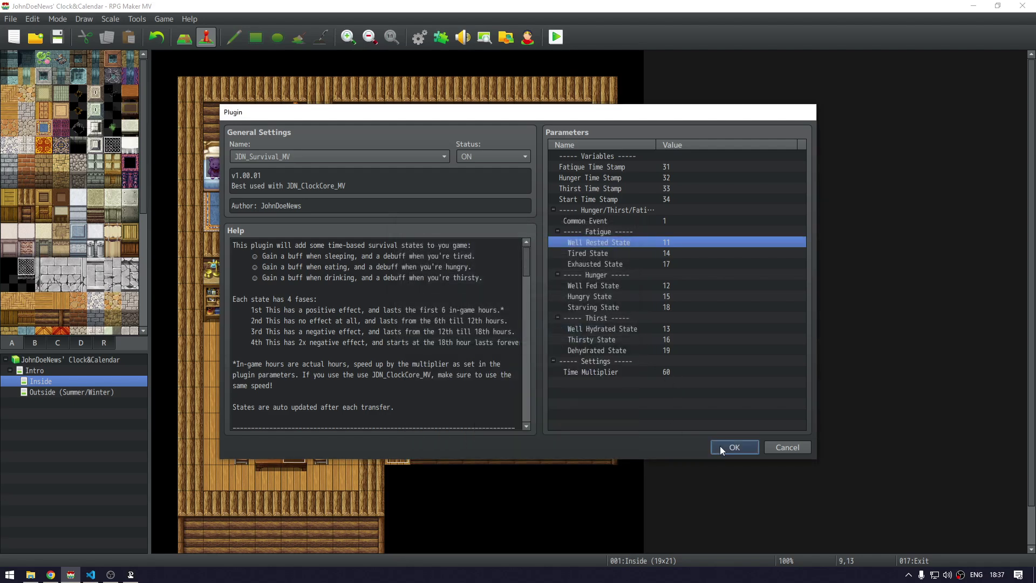
pyautogui.click(719, 446)
pyautogui.click(588, 435)
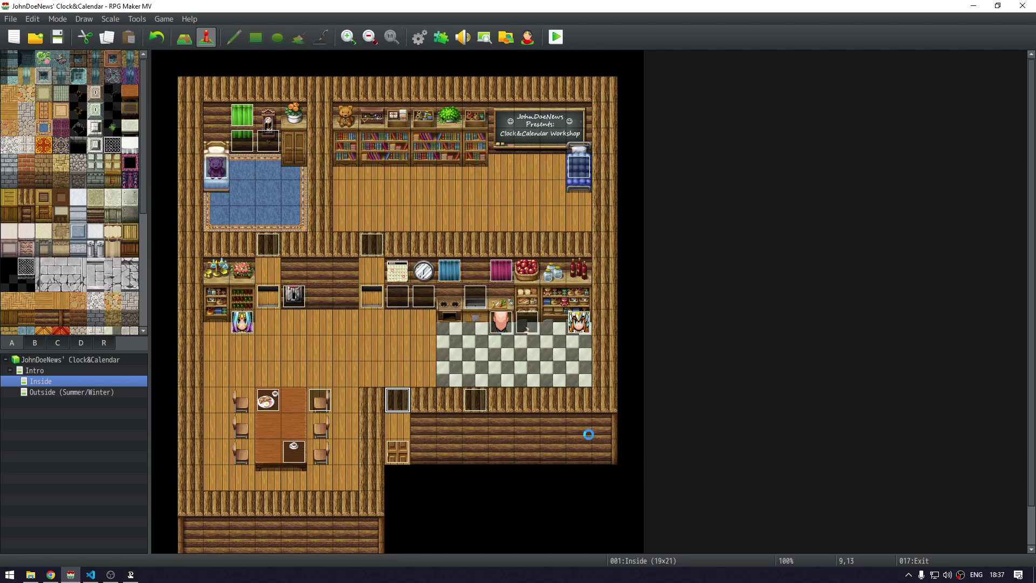
# Open the States section of the database and look through the survival states from 0011 Well Rested to 0019 Dehydrated
pyautogui.press('F9')
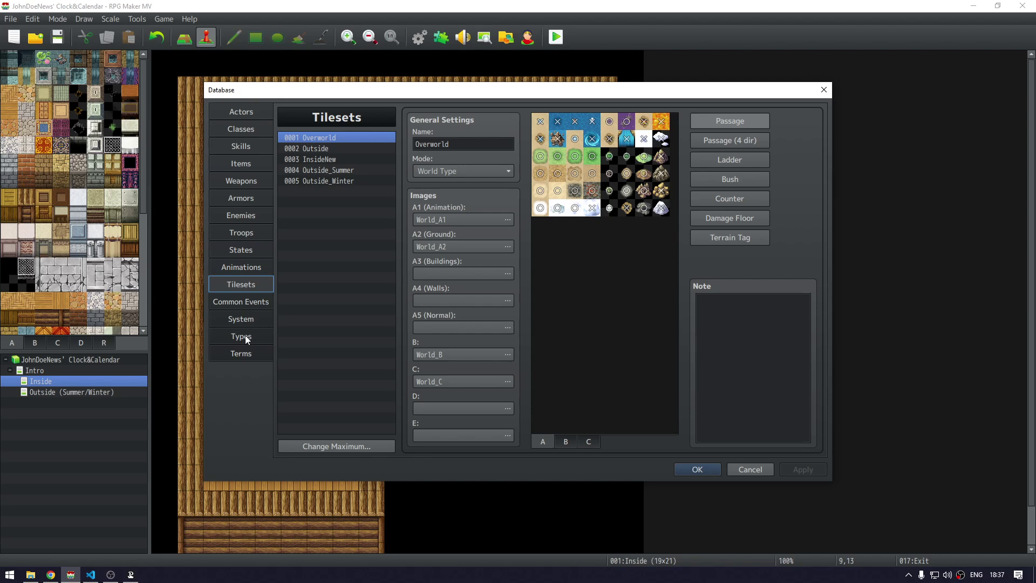
pyautogui.click(259, 254)
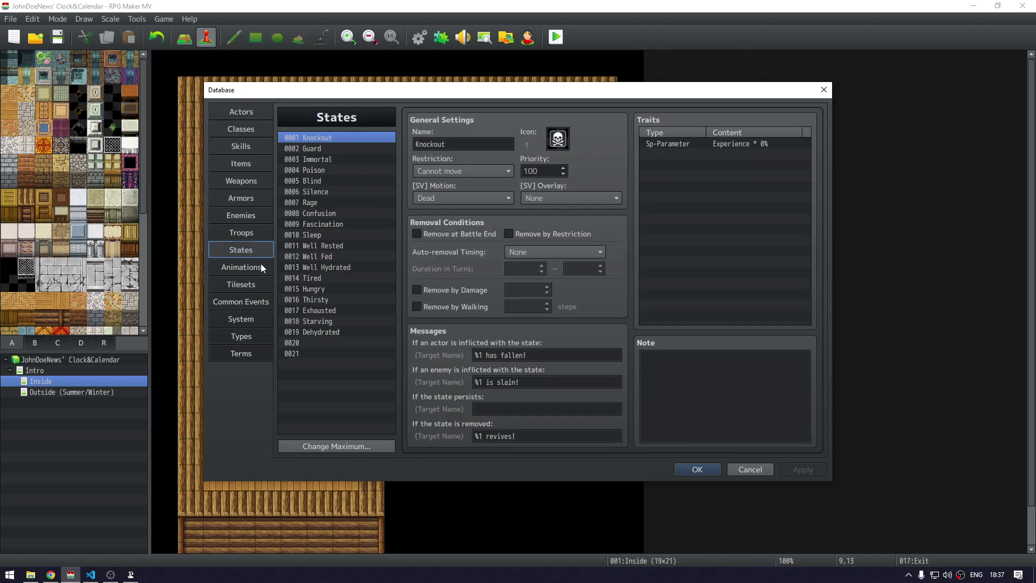
pyautogui.click(319, 246)
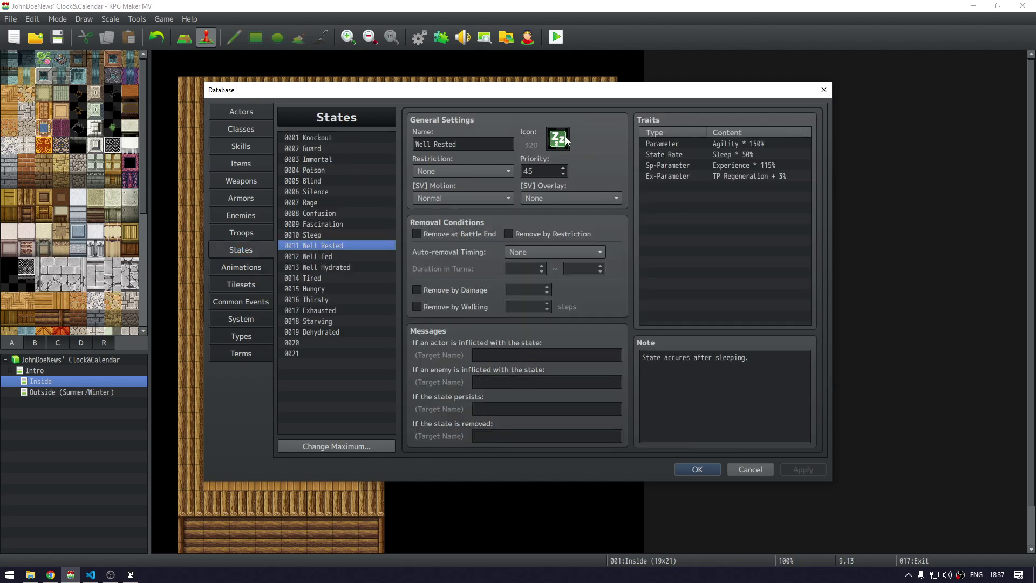
pyautogui.click(354, 257)
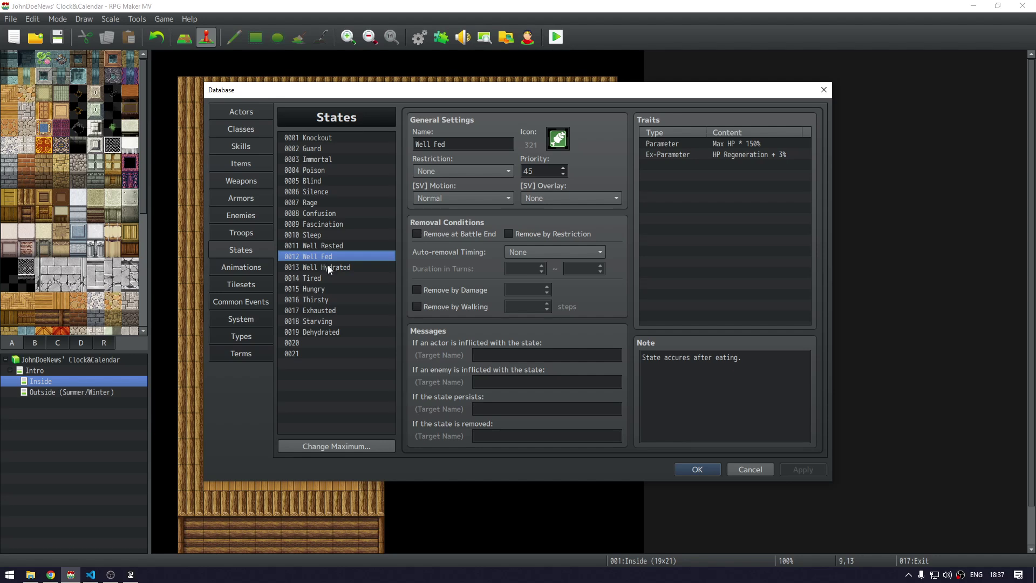
pyautogui.click(328, 268)
pyautogui.click(325, 277)
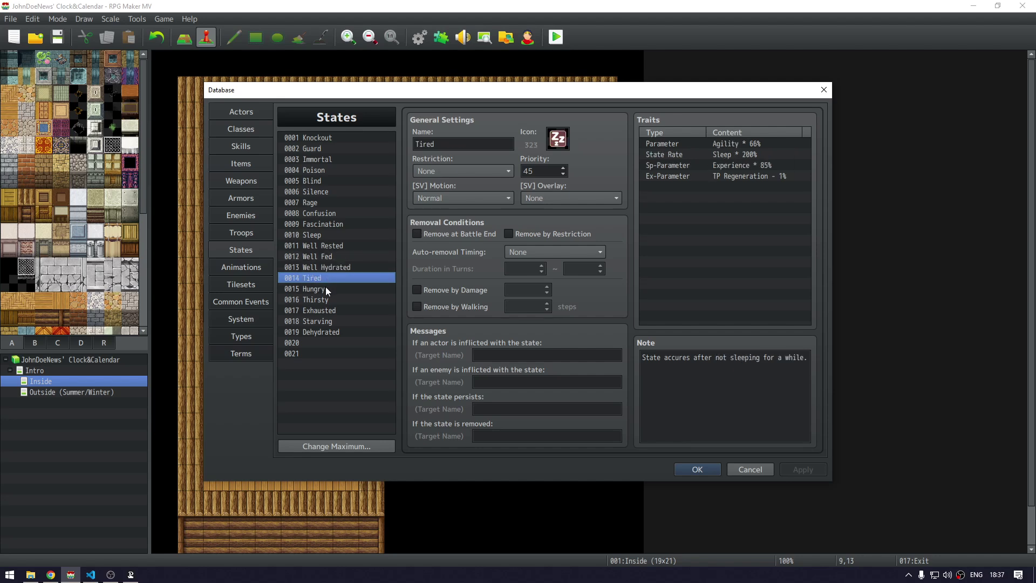
pyautogui.click(326, 287)
pyautogui.click(325, 297)
pyautogui.click(323, 311)
pyautogui.click(322, 321)
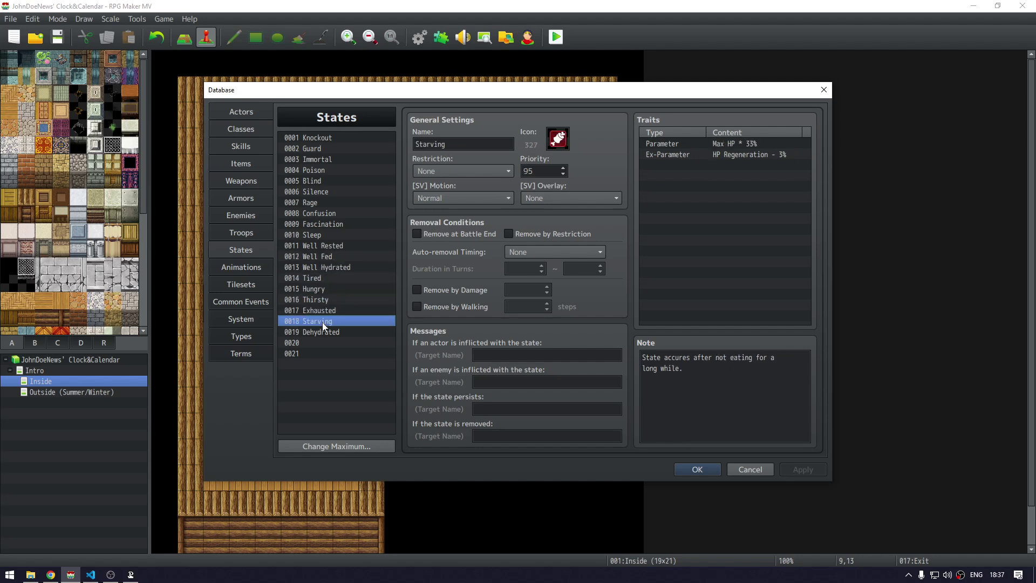
pyautogui.click(322, 331)
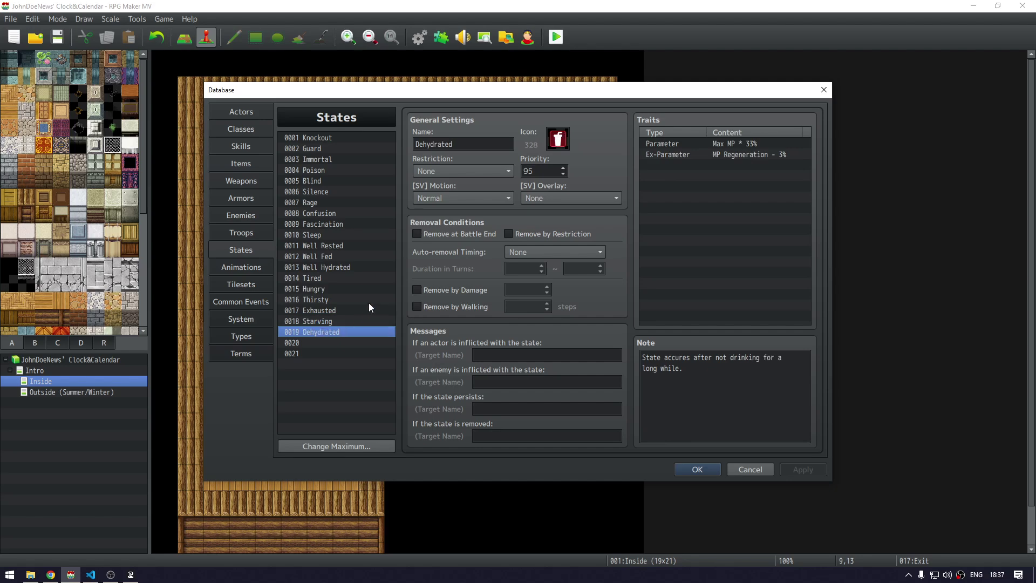
# Compare the settings and traits of the three positive states Well Rested, Well Fed and Well Hydrated
pyautogui.click(335, 244)
pyautogui.click(332, 257)
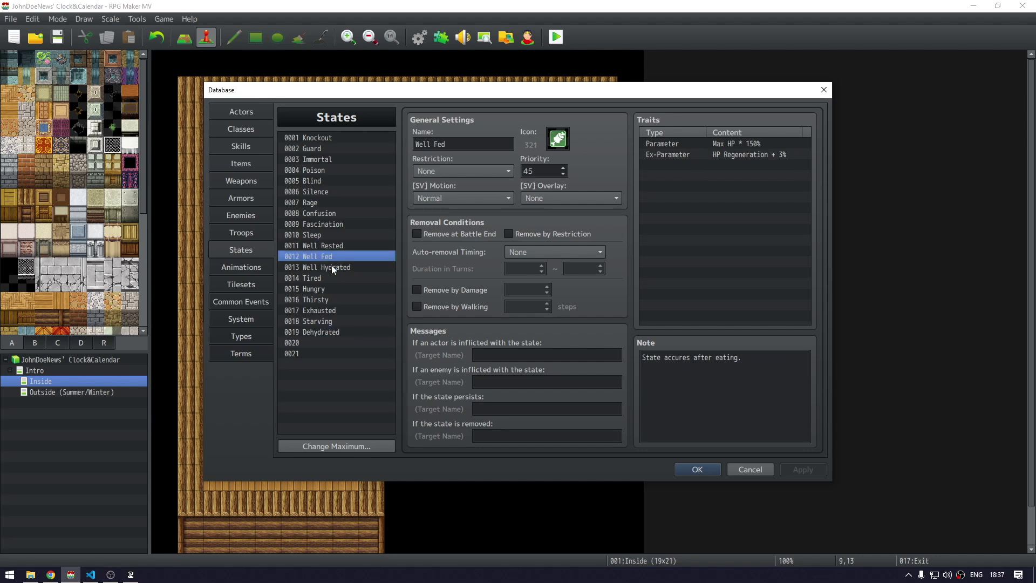
pyautogui.click(331, 267)
pyautogui.click(305, 244)
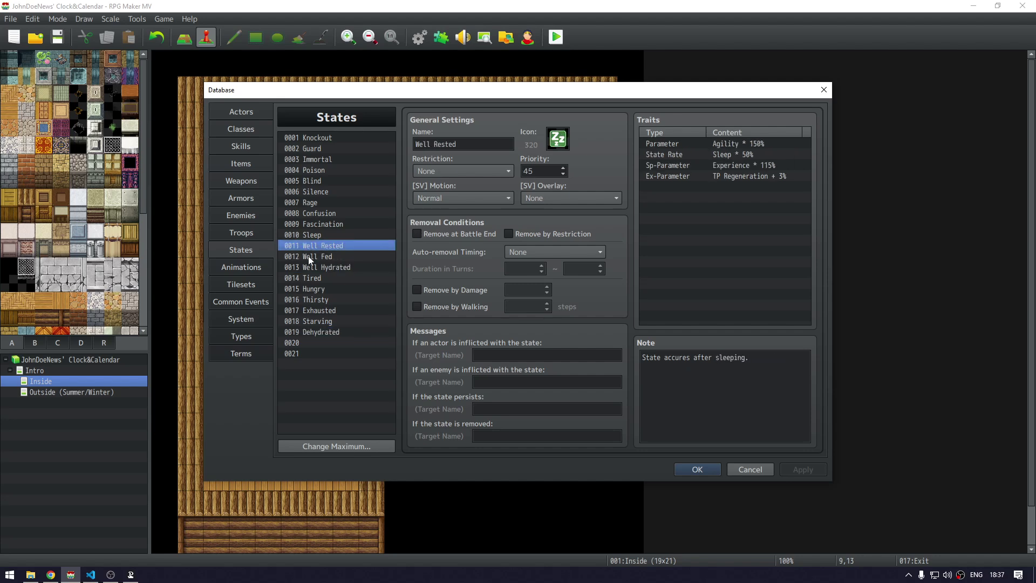
pyautogui.click(309, 258)
pyautogui.click(309, 267)
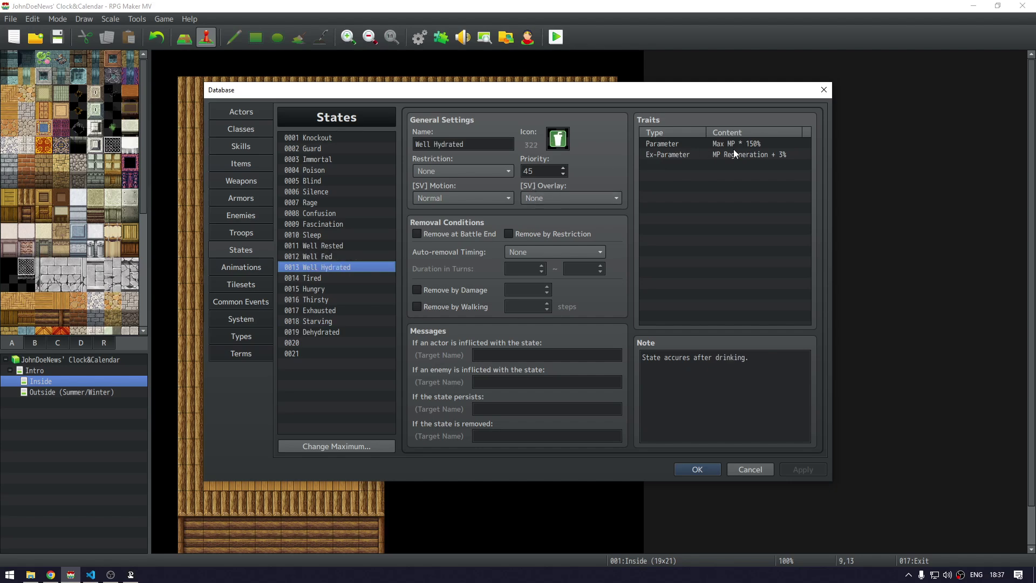
# Examine each trait of the Well Rested state: agility, sleep state rate, experience and TP regeneration
pyautogui.click(320, 250)
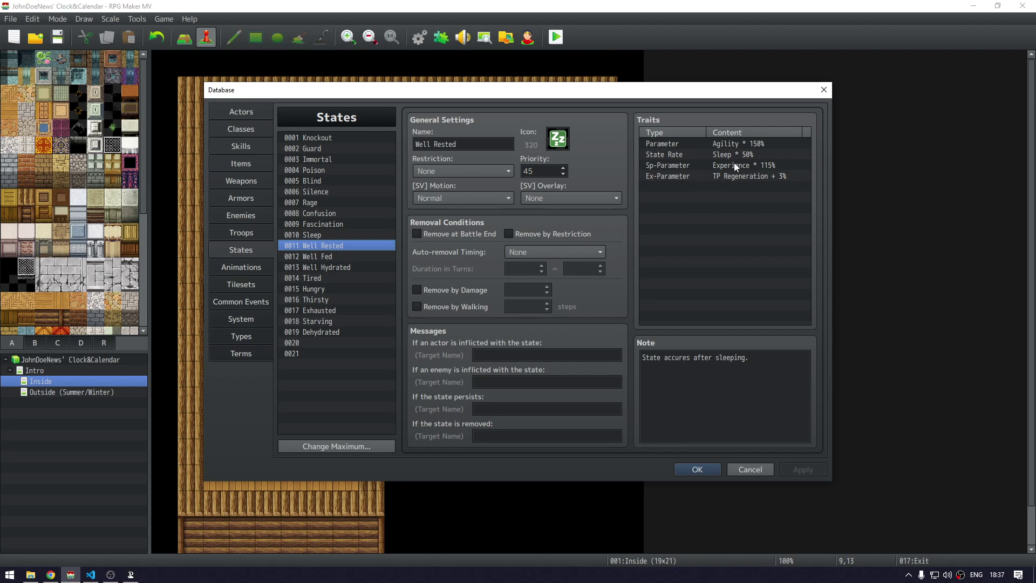
pyautogui.click(761, 145)
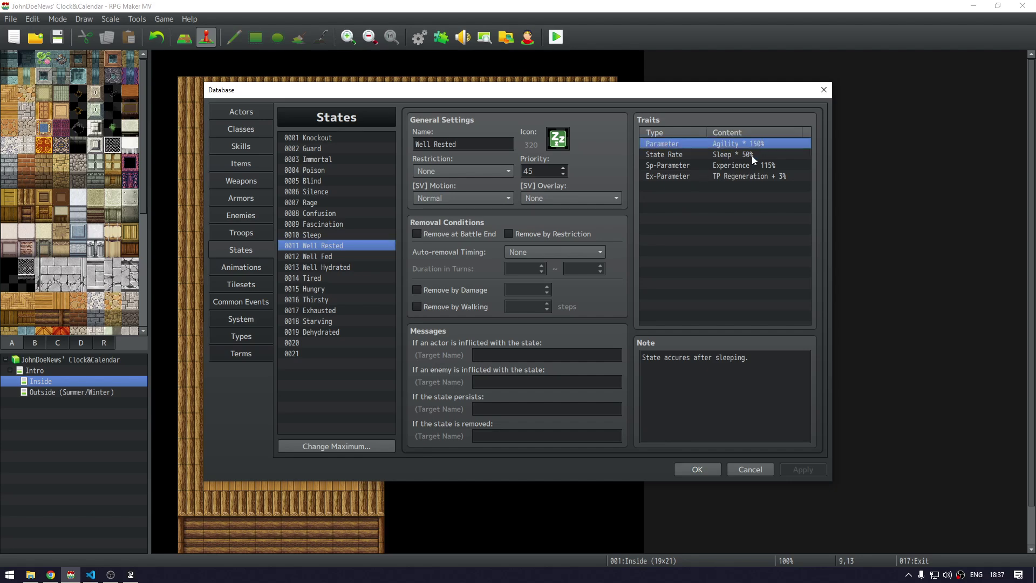
pyautogui.click(750, 154)
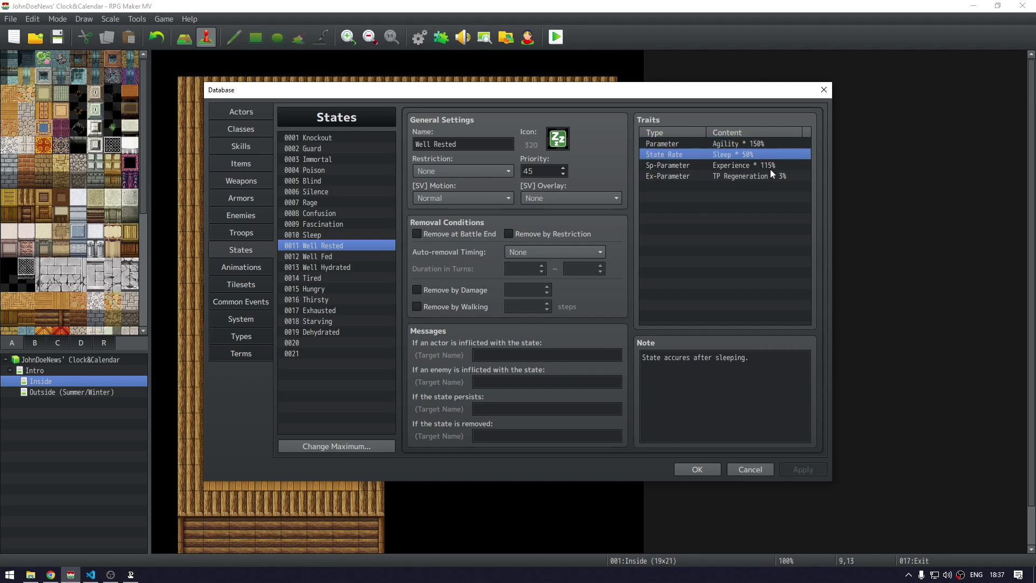
pyautogui.click(775, 166)
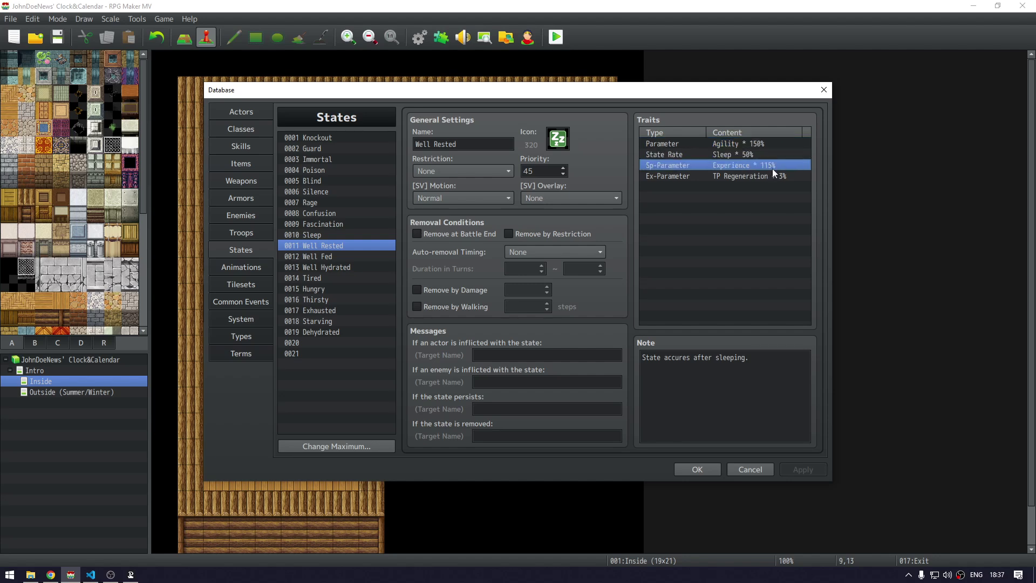
pyautogui.click(738, 177)
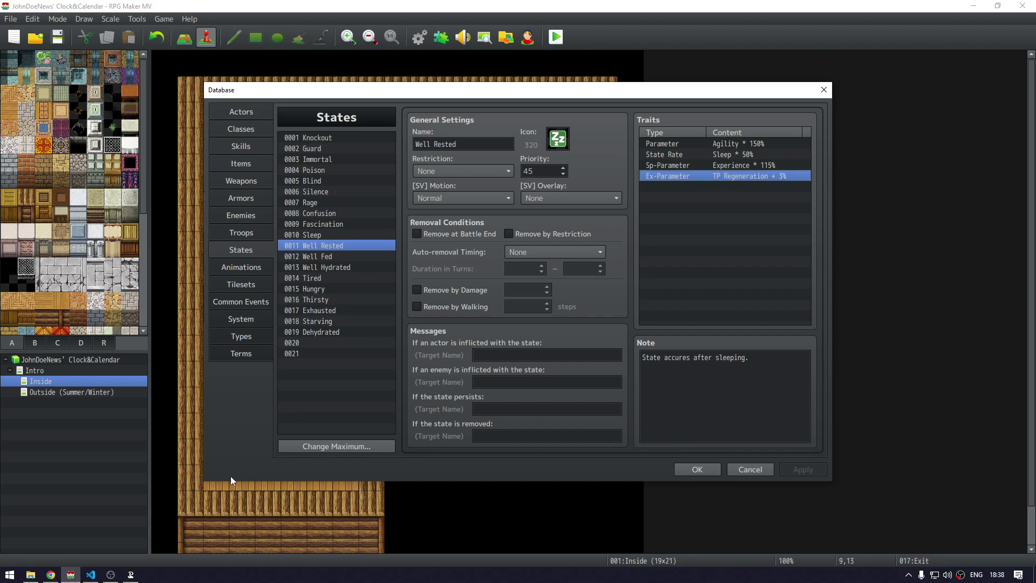
# Examine the maximum and regeneration traits of the Well Fed state (HP) and the Well Hydrated state (MP)
pyautogui.click(345, 256)
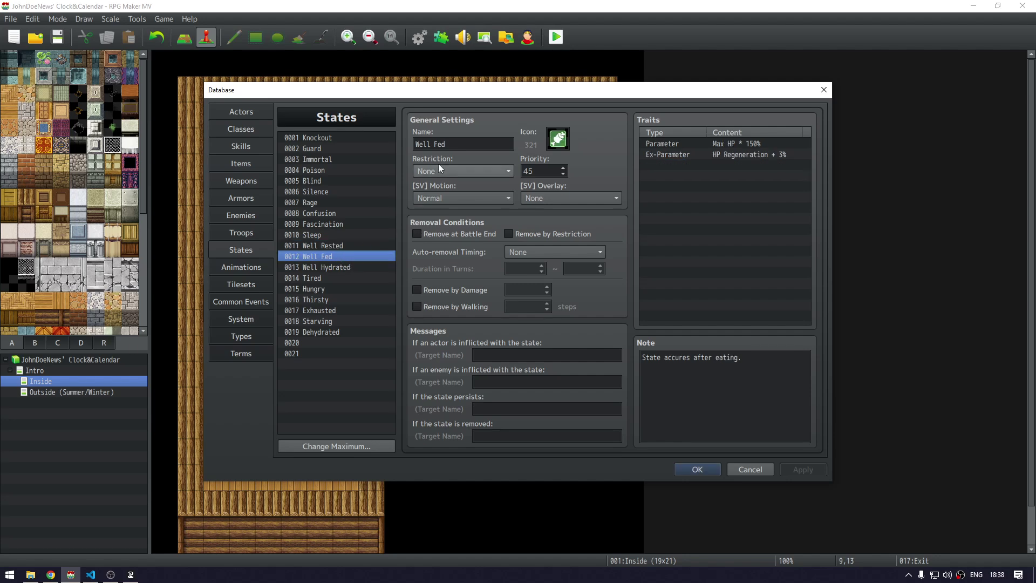
pyautogui.click(756, 143)
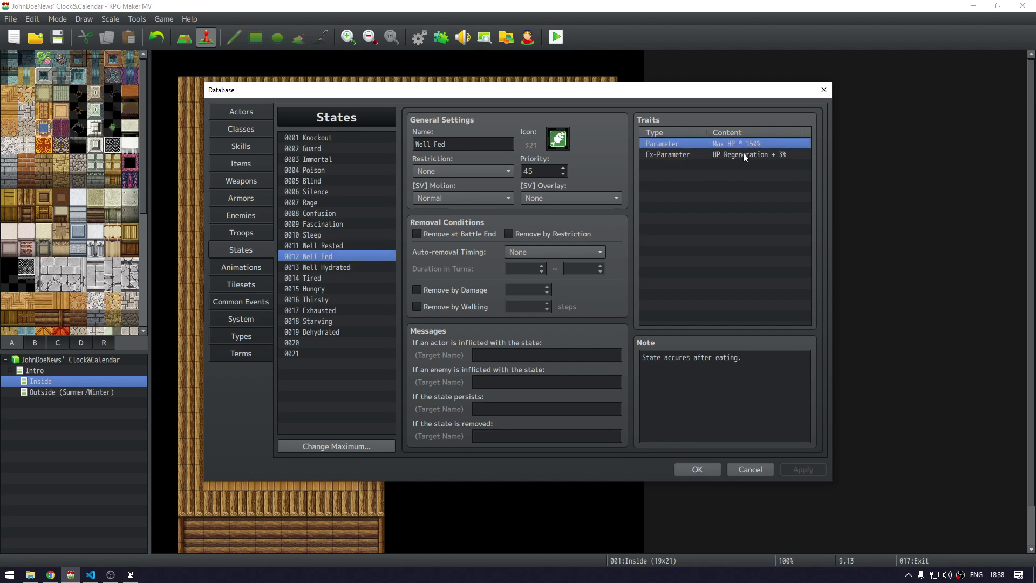
pyautogui.click(743, 156)
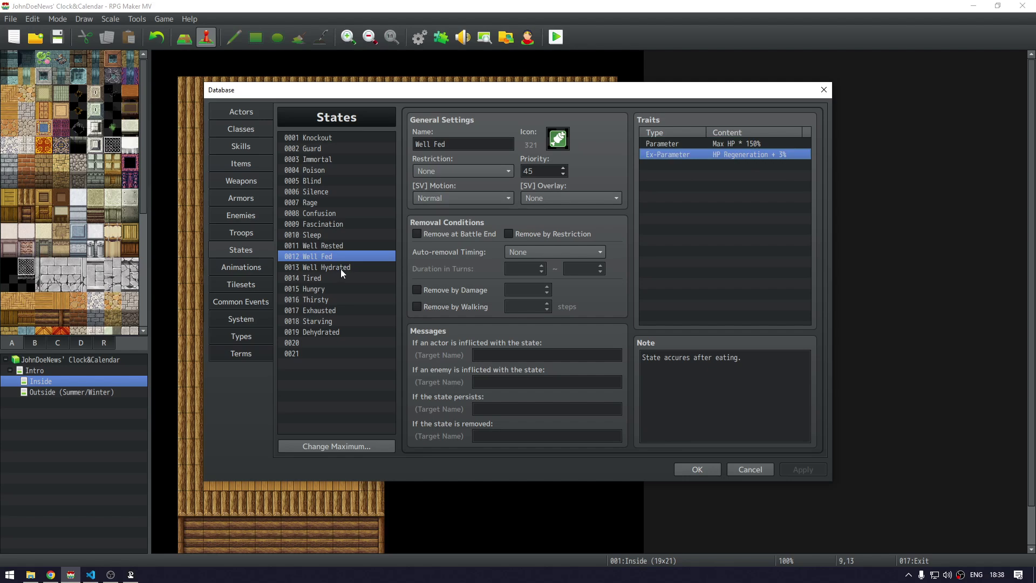
pyautogui.click(341, 268)
pyautogui.click(763, 144)
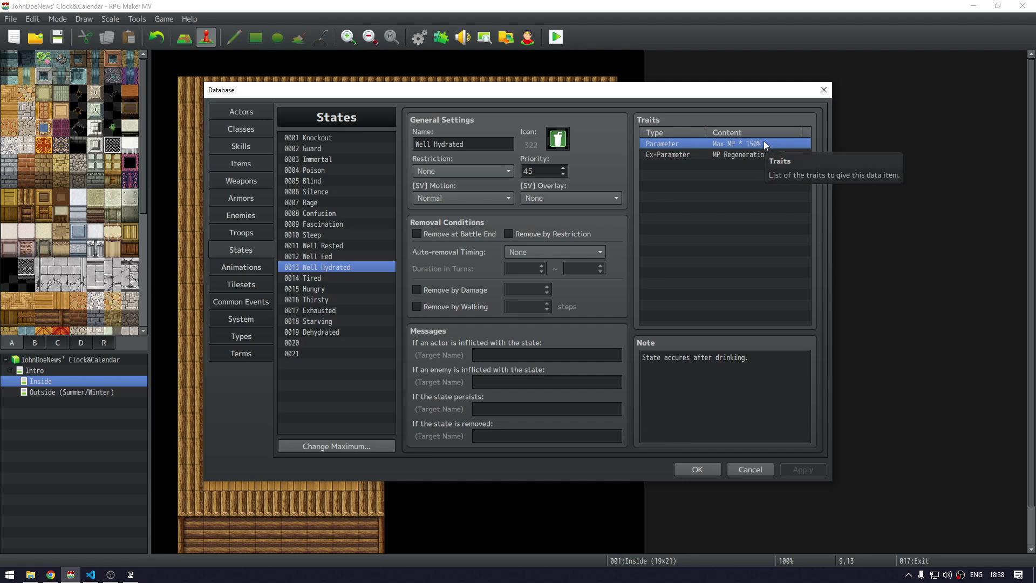
pyautogui.click(729, 154)
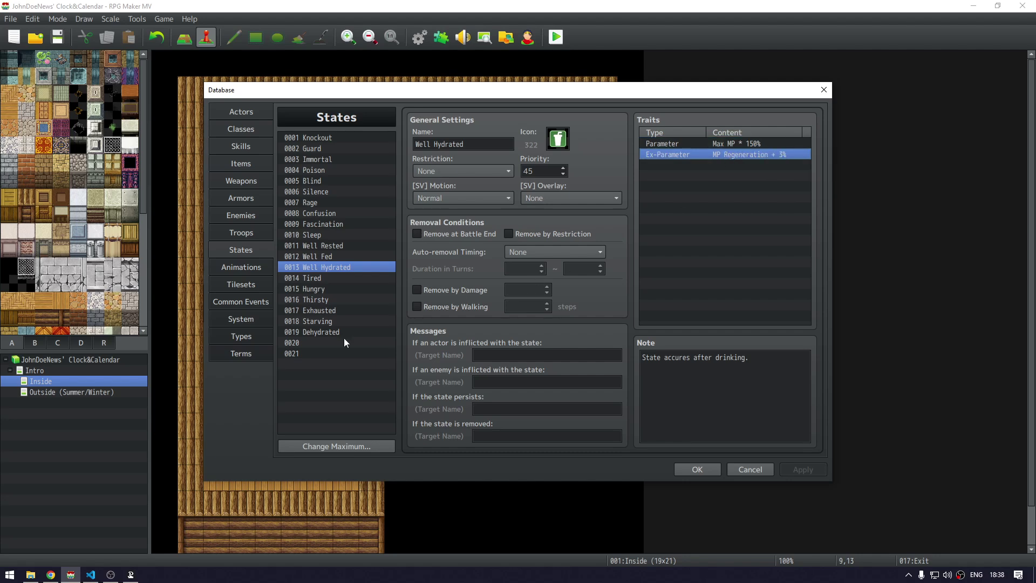
# Look again through the Well Fed, Well Rested and Well Hydrated states
pyautogui.click(313, 256)
pyautogui.click(319, 246)
pyautogui.click(321, 257)
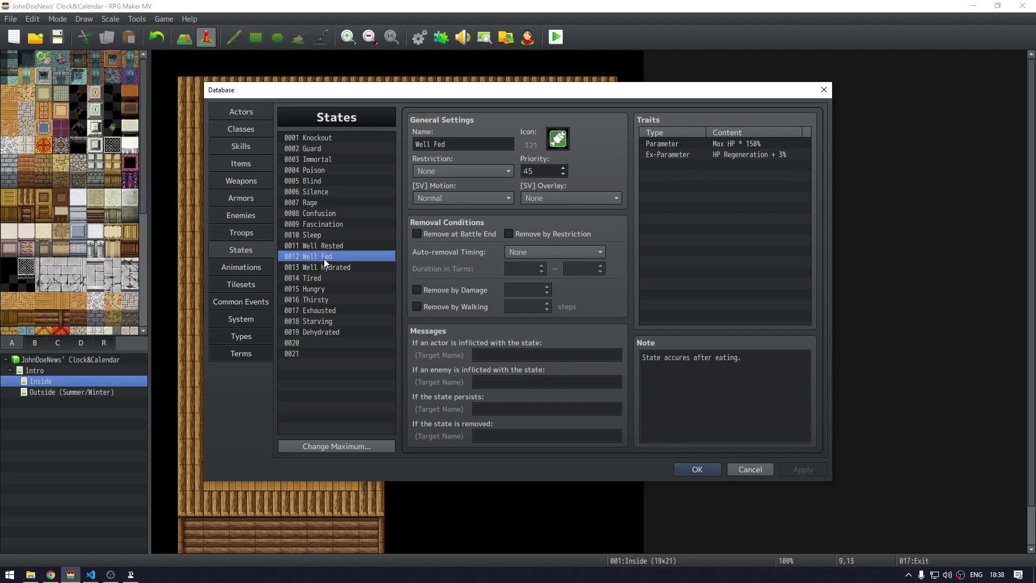
pyautogui.click(328, 268)
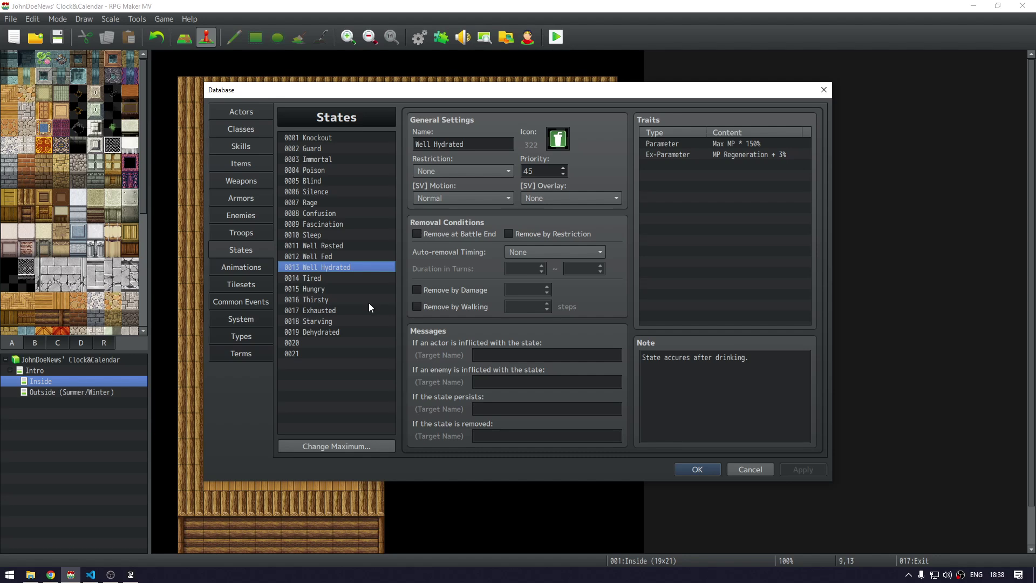
# Compare the Tired state with Well Rested and examine Tired's agility, sleep rate, experience and TP regeneration traits
pyautogui.click(329, 279)
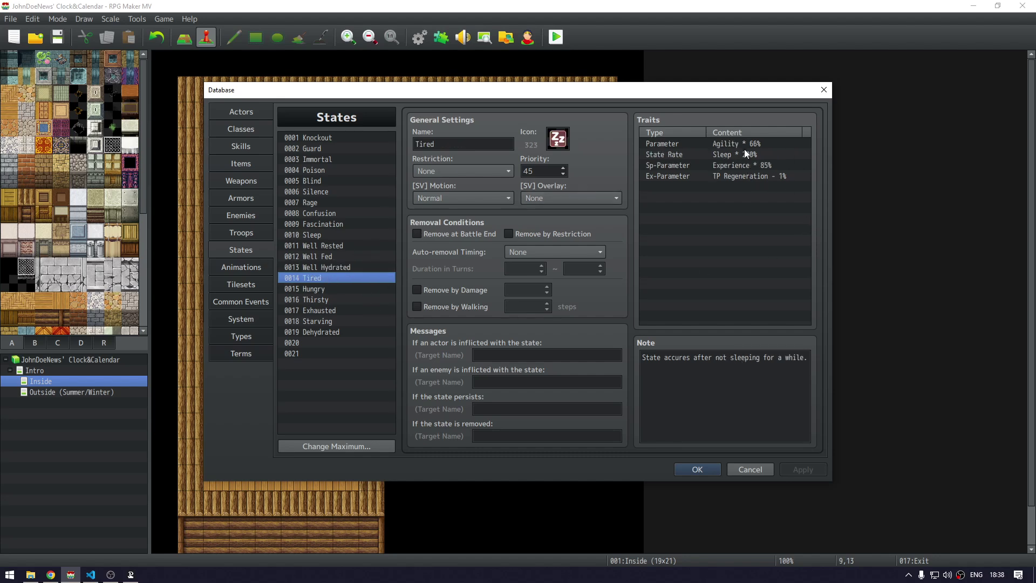
pyautogui.click(350, 246)
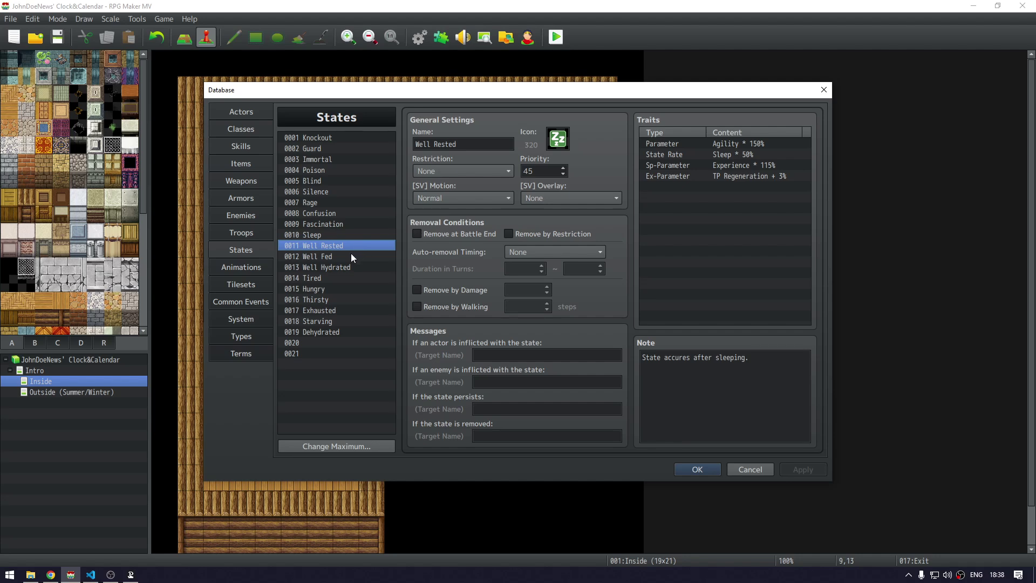
pyautogui.click(324, 276)
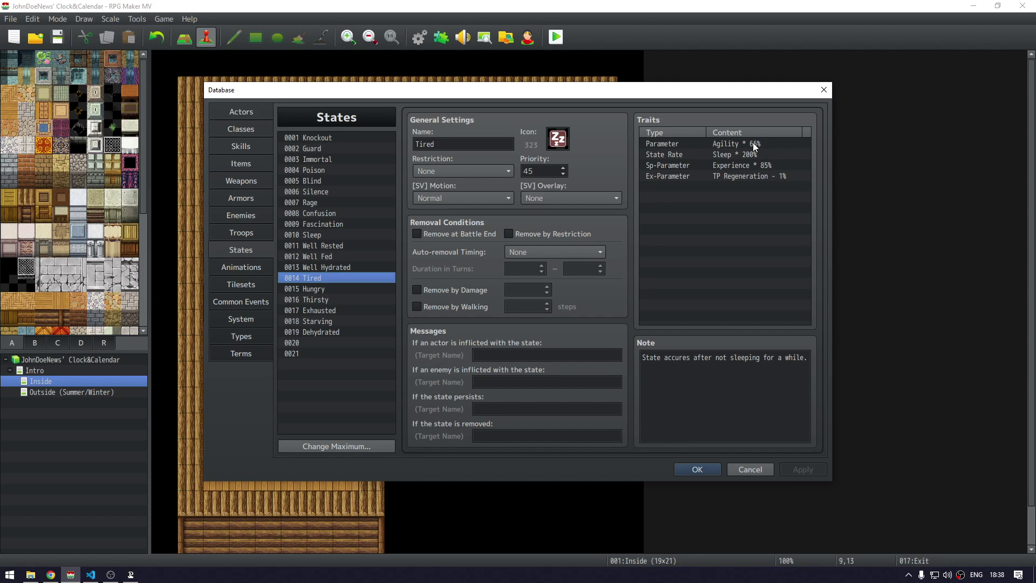
pyautogui.click(753, 142)
pyautogui.click(743, 163)
pyautogui.click(750, 155)
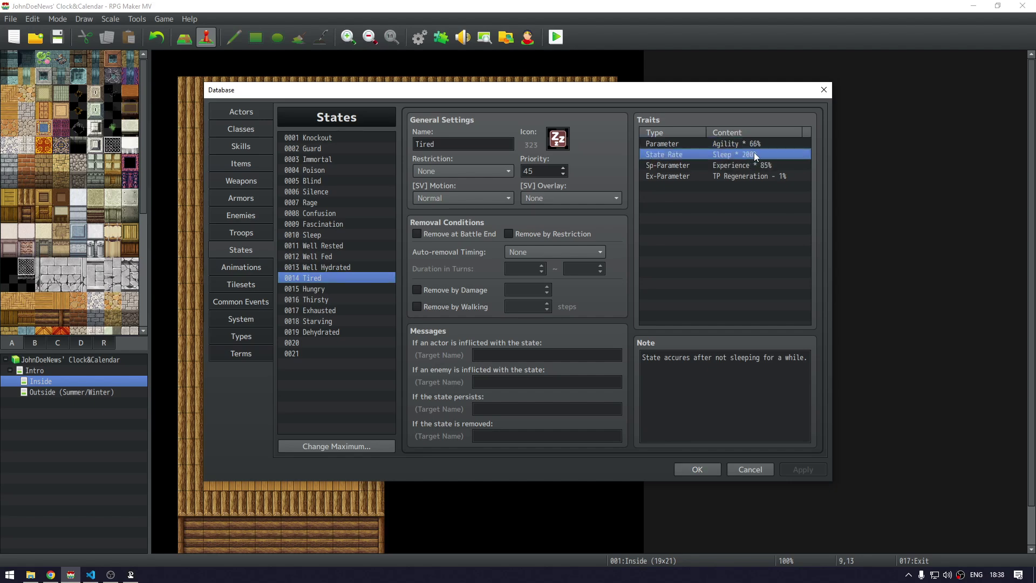
pyautogui.click(778, 177)
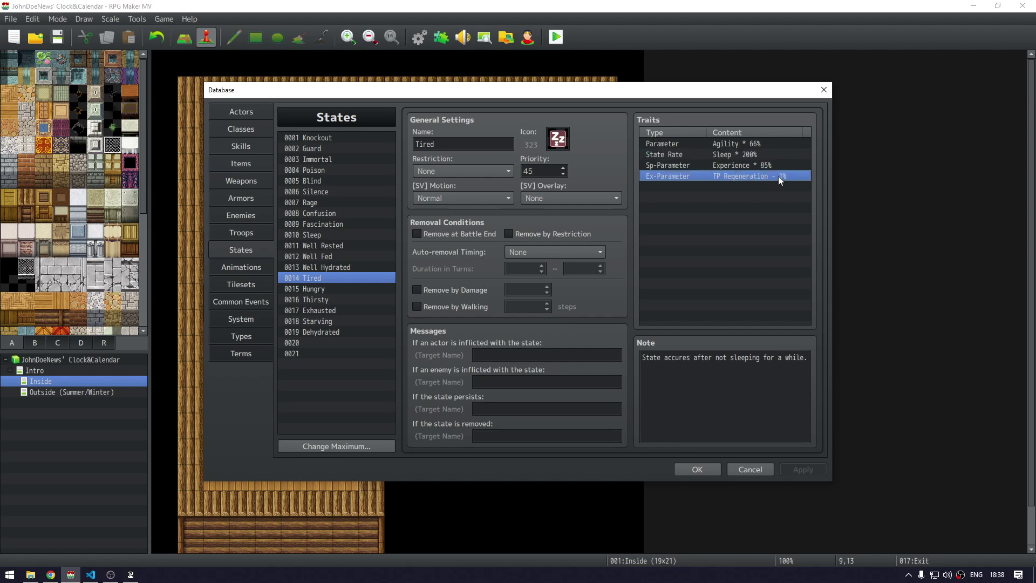
# Examine the maximum and regeneration traits of the Hungry state (HP) and the Thirsty state (MP)
pyautogui.click(335, 287)
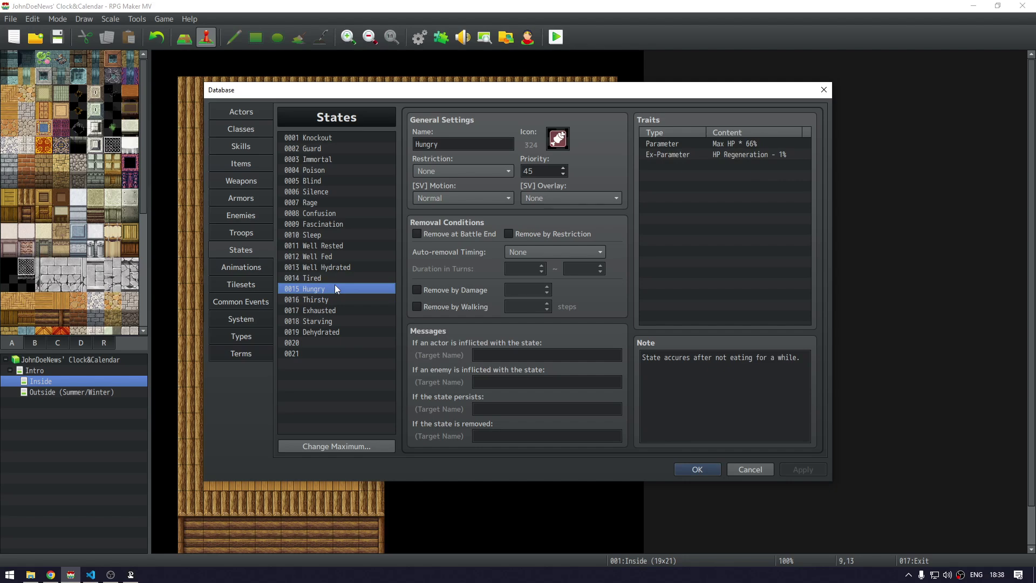
pyautogui.click(700, 154)
pyautogui.click(742, 144)
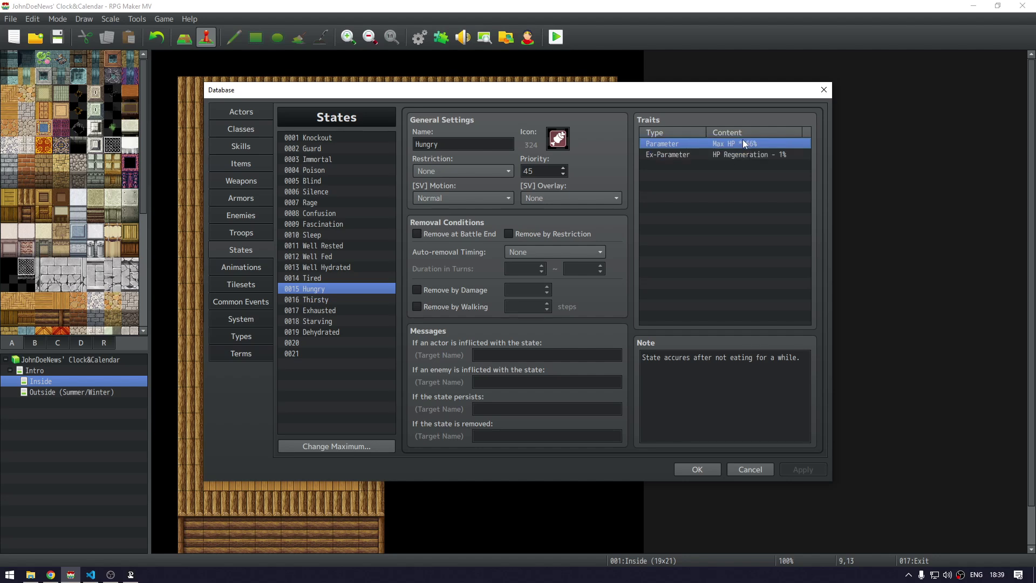
pyautogui.click(737, 155)
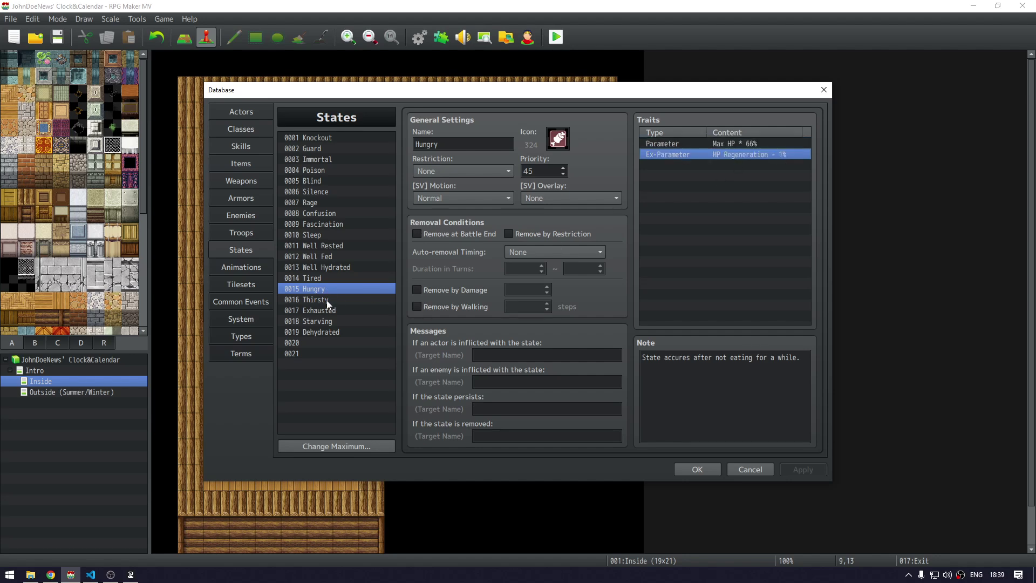
pyautogui.click(326, 300)
pyautogui.click(722, 144)
pyautogui.click(702, 155)
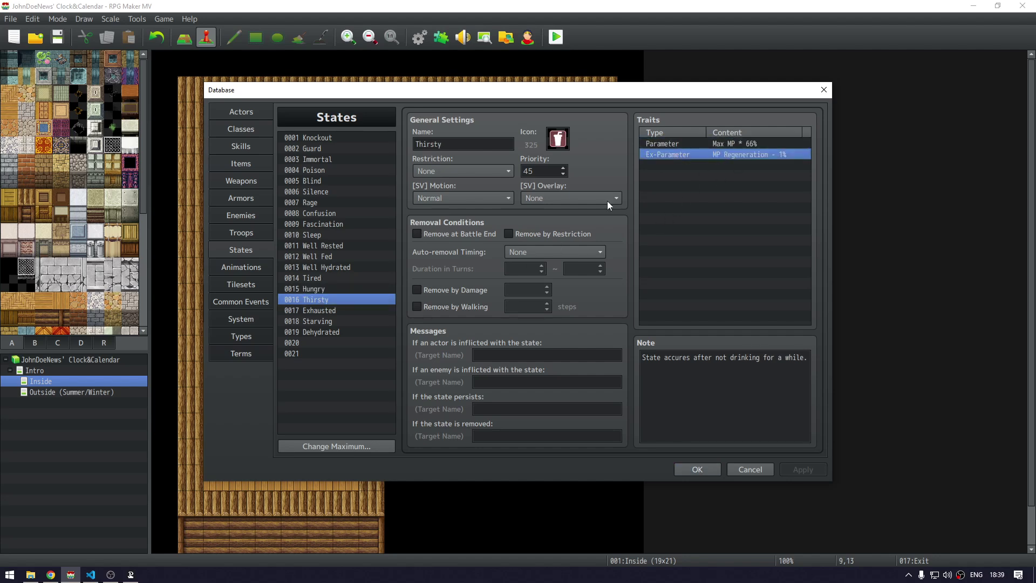
# Review the severe states Dehydrated, Starving and Exhausted, and close the database without saving changes
pyautogui.click(320, 331)
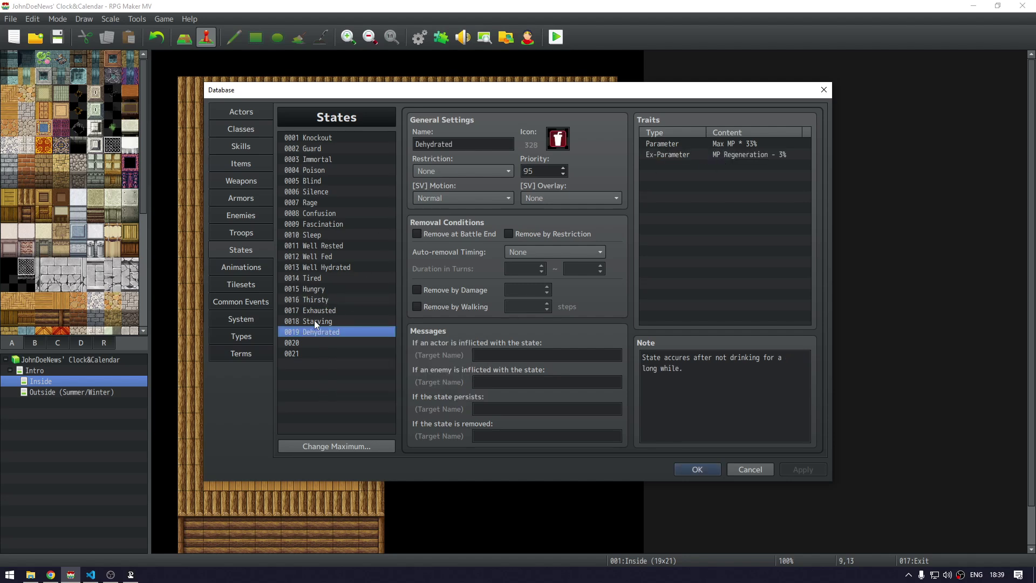
pyautogui.click(321, 319)
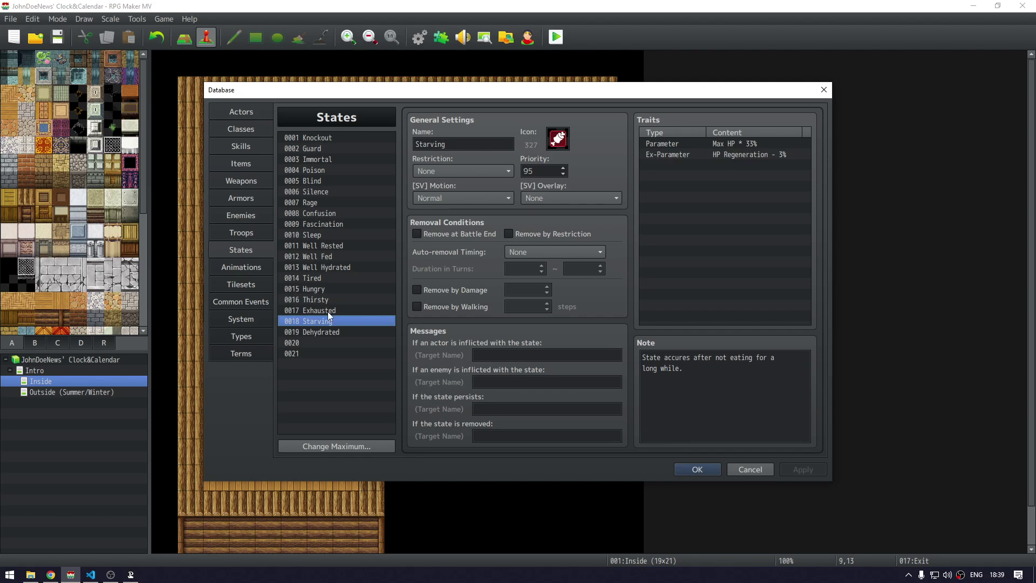
pyautogui.click(328, 311)
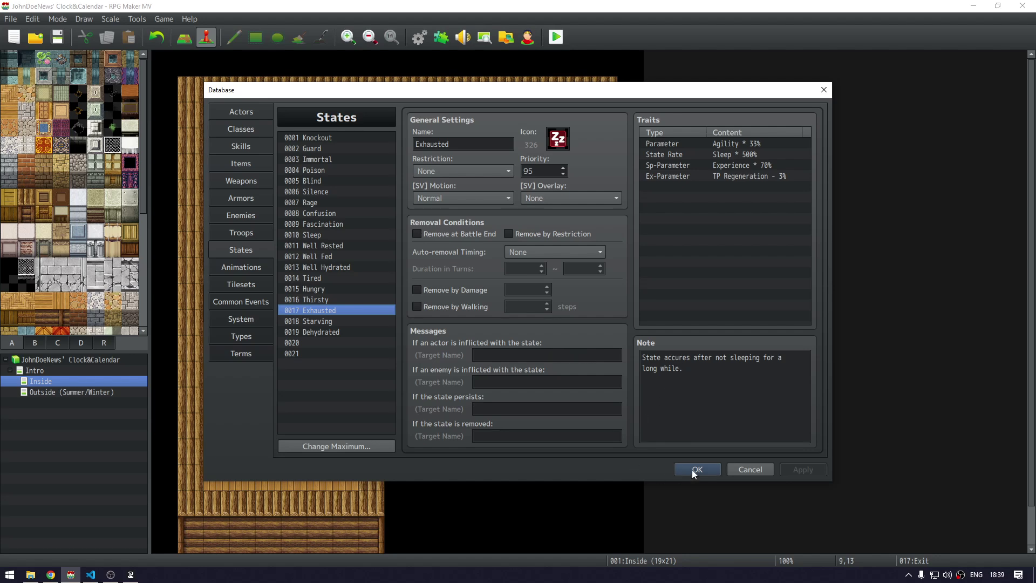
pyautogui.click(744, 470)
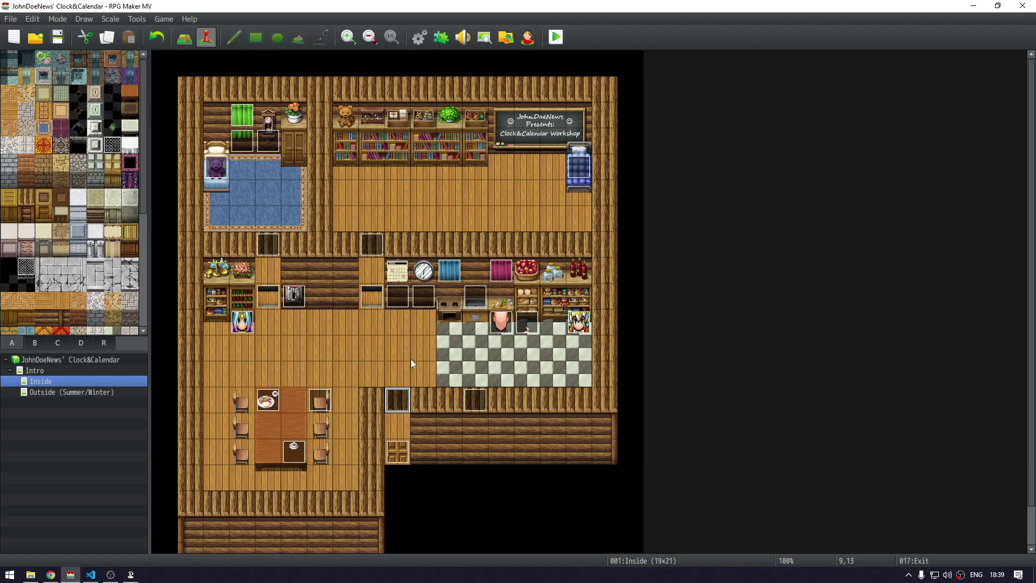
# Reopen the database at the Items section and examine the note tag of the Lunch item
pyautogui.press('F9')
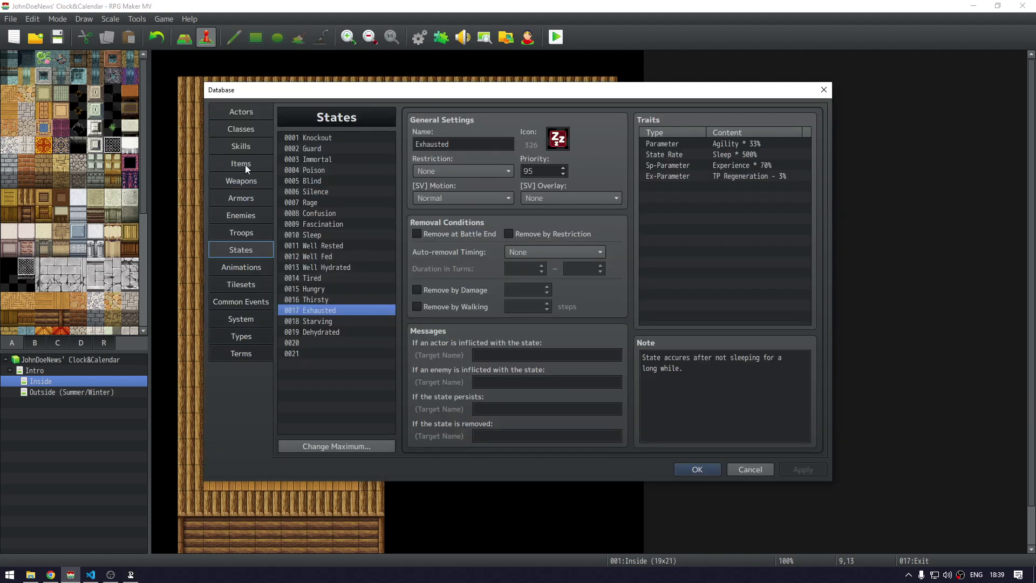
pyautogui.click(245, 164)
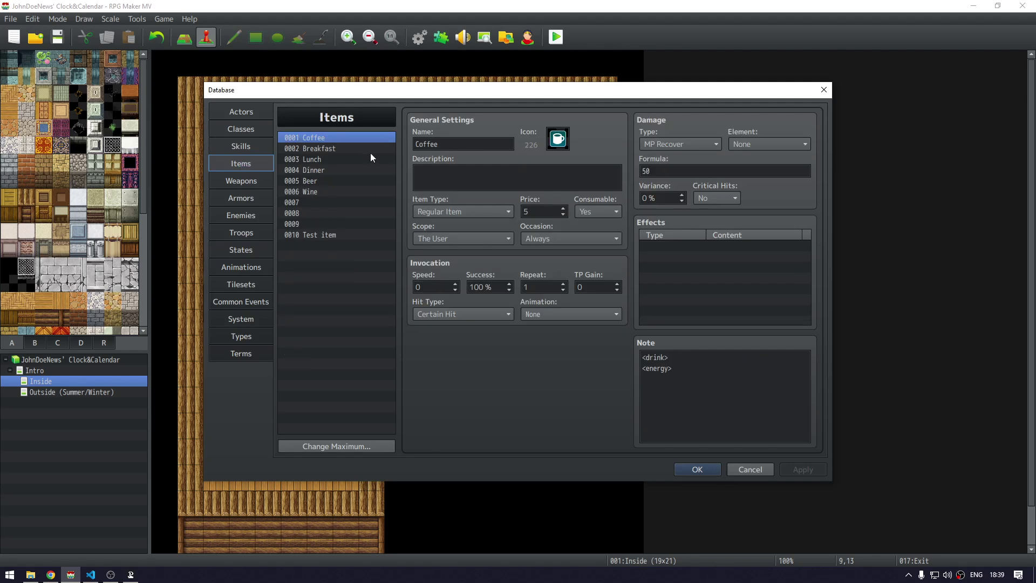
pyautogui.click(316, 160)
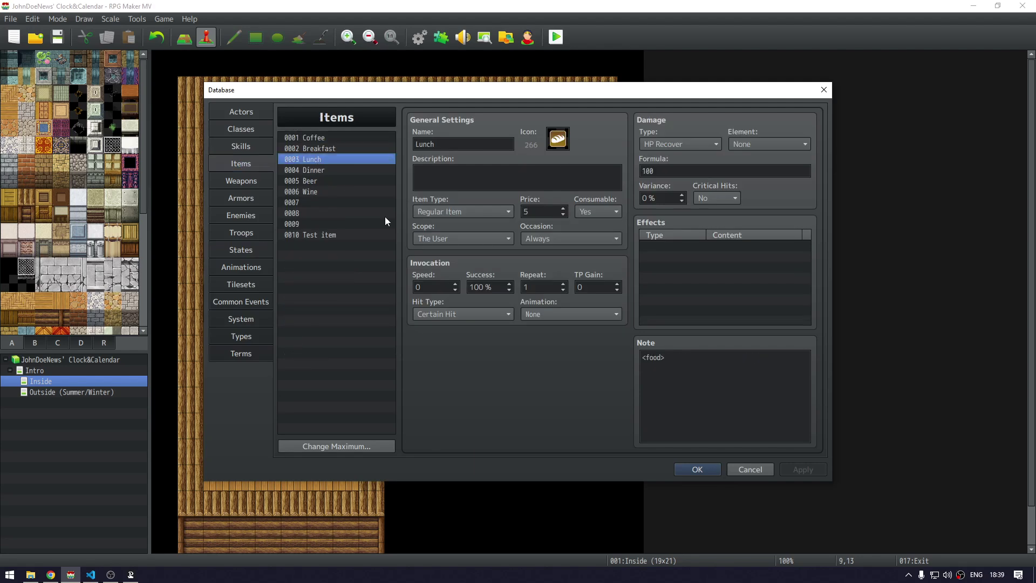
pyautogui.click(686, 379)
pyautogui.click(678, 369)
pyautogui.hotkey('ctrl', 'a')
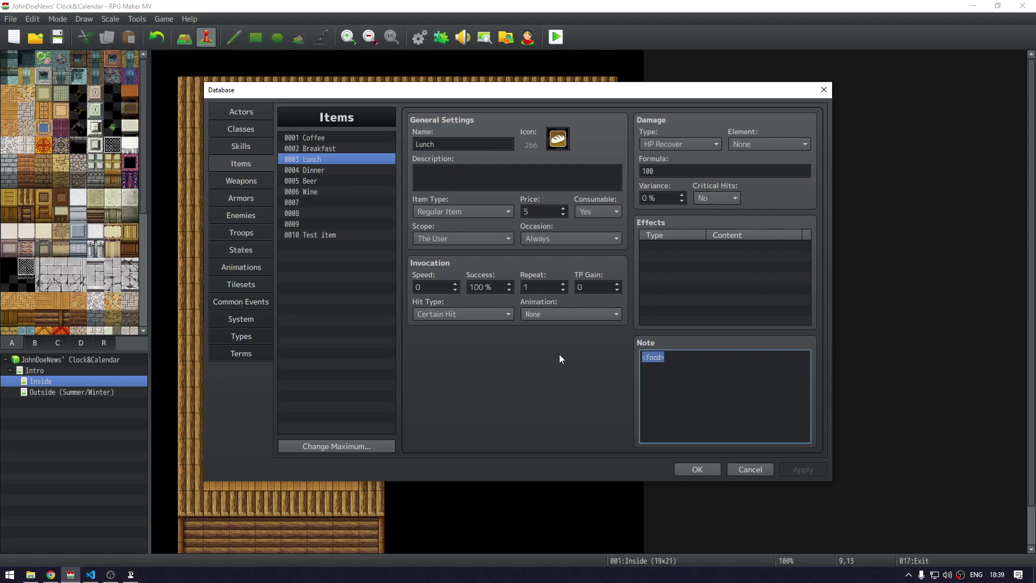
# Try the scopes 1 Ally and All Allies on the Lunch item, and return its scope to The User
pyautogui.click(468, 241)
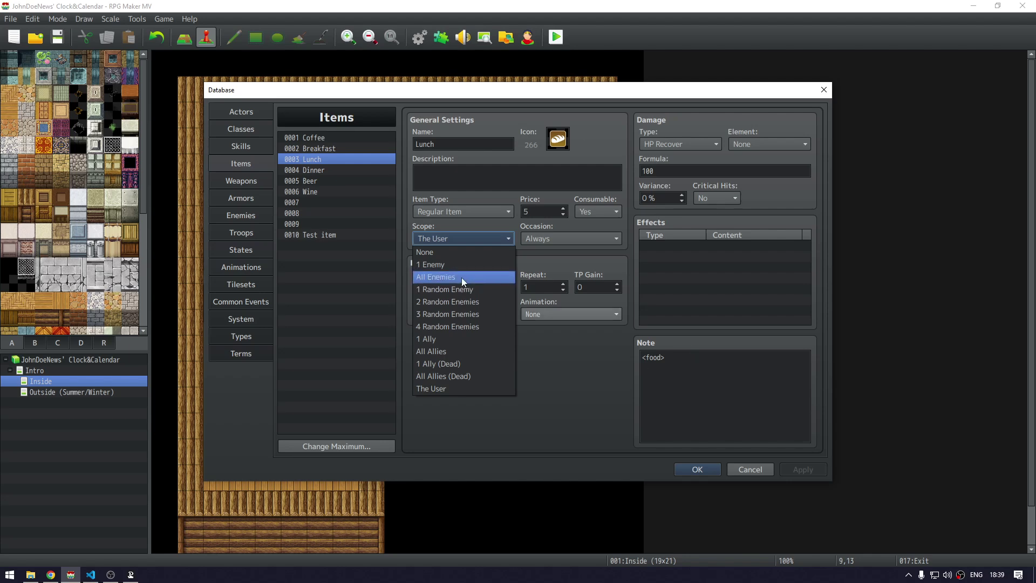
pyautogui.click(429, 339)
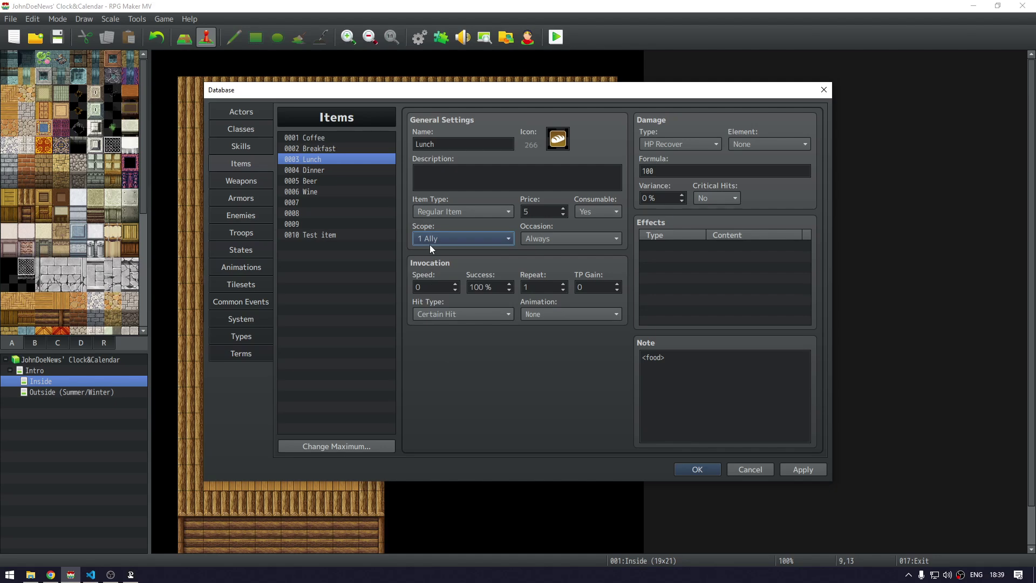
pyautogui.click(430, 240)
pyautogui.click(426, 352)
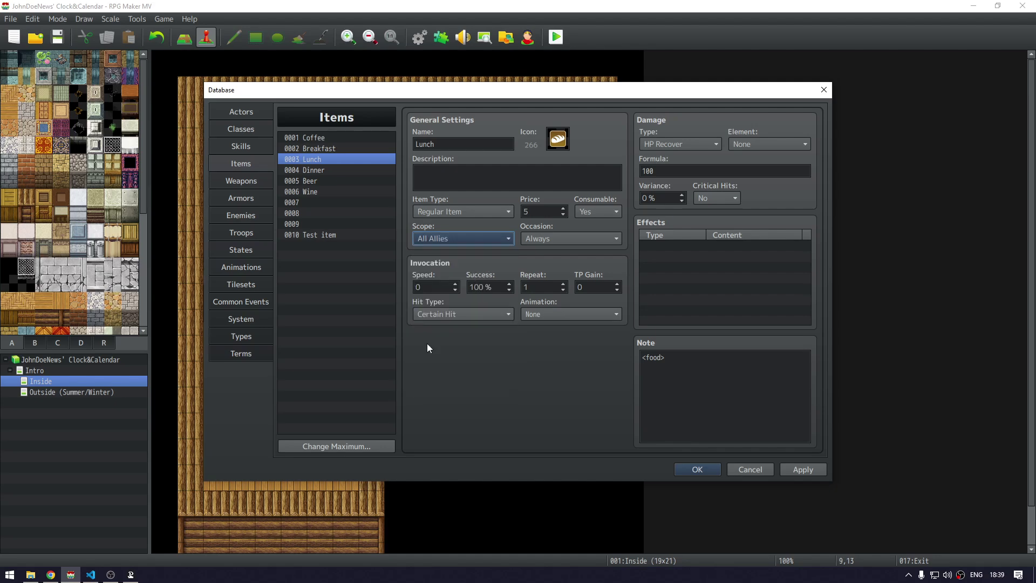
pyautogui.click(451, 241)
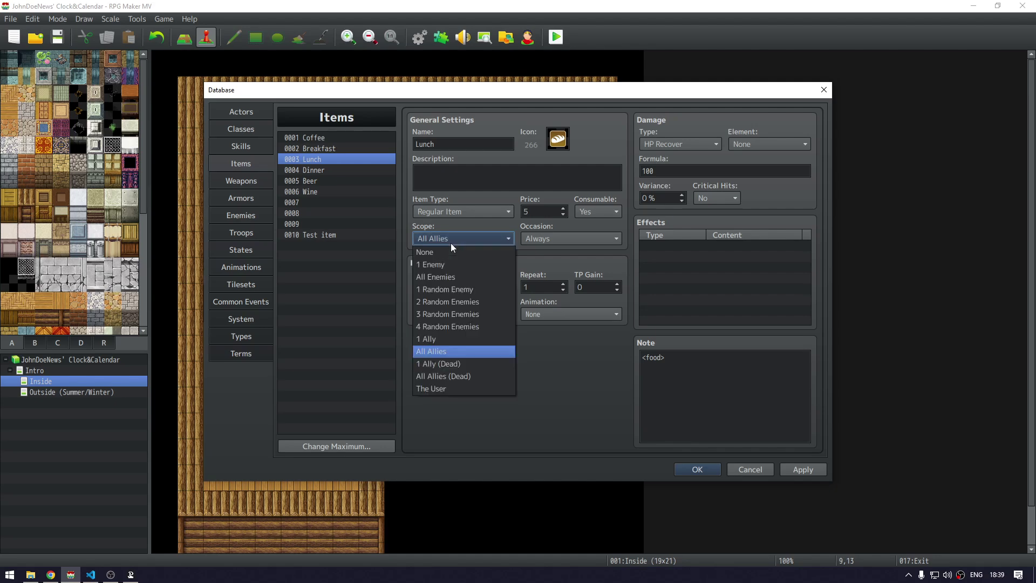
pyautogui.click(441, 393)
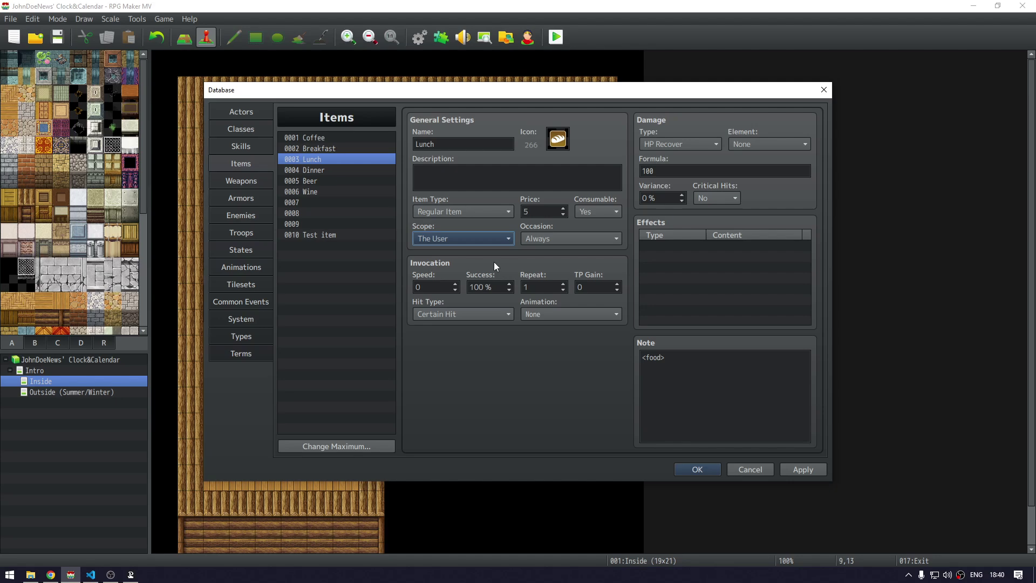
pyautogui.click(466, 241)
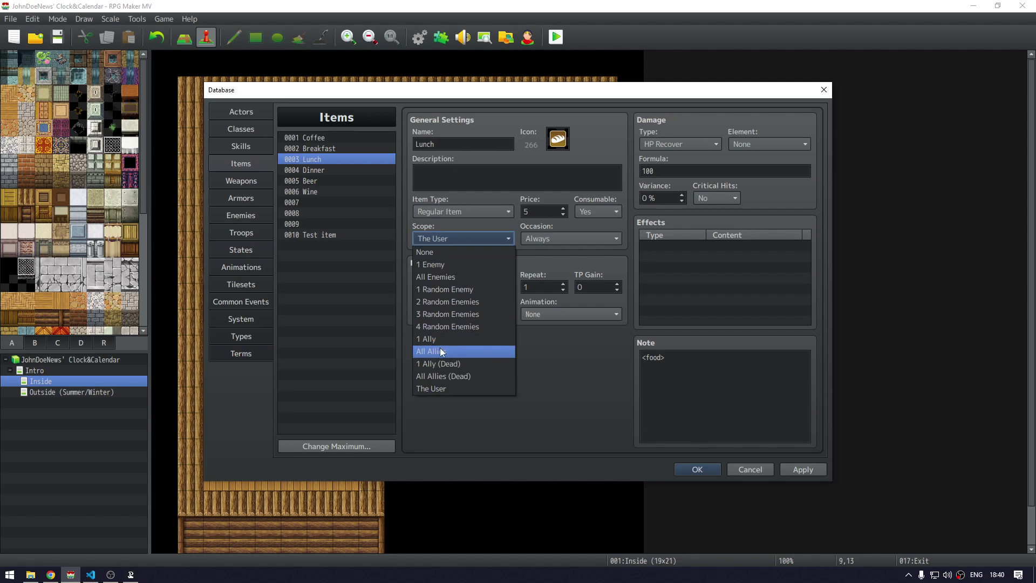
pyautogui.click(420, 390)
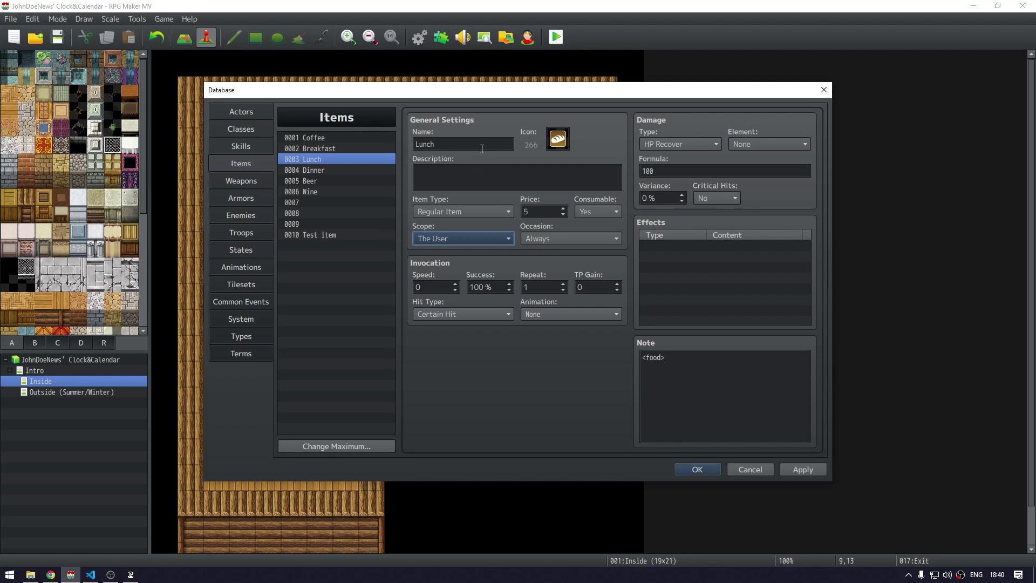
# Look through the Lunch, Dinner, Beer and Wine items and compare the note tags of food and drinks
pyautogui.click(332, 172)
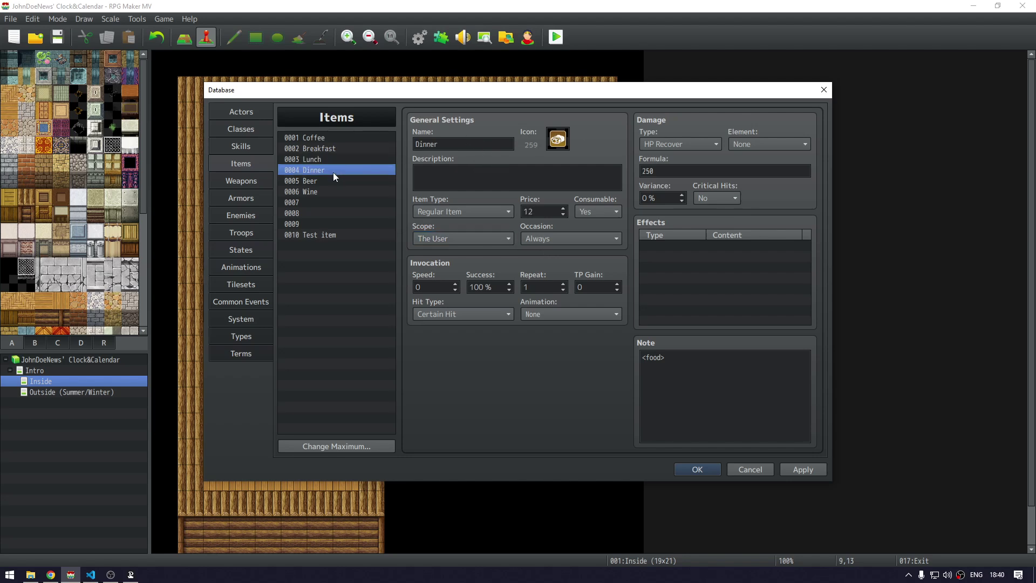
pyautogui.click(331, 182)
pyautogui.click(331, 189)
pyautogui.click(338, 162)
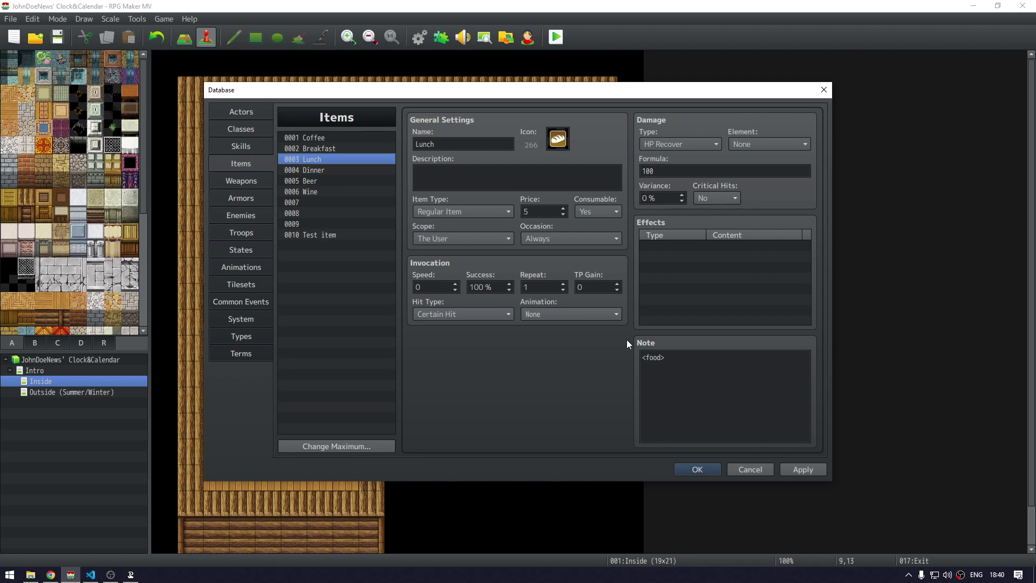
pyautogui.tripleClick(687, 374)
pyautogui.click(325, 169)
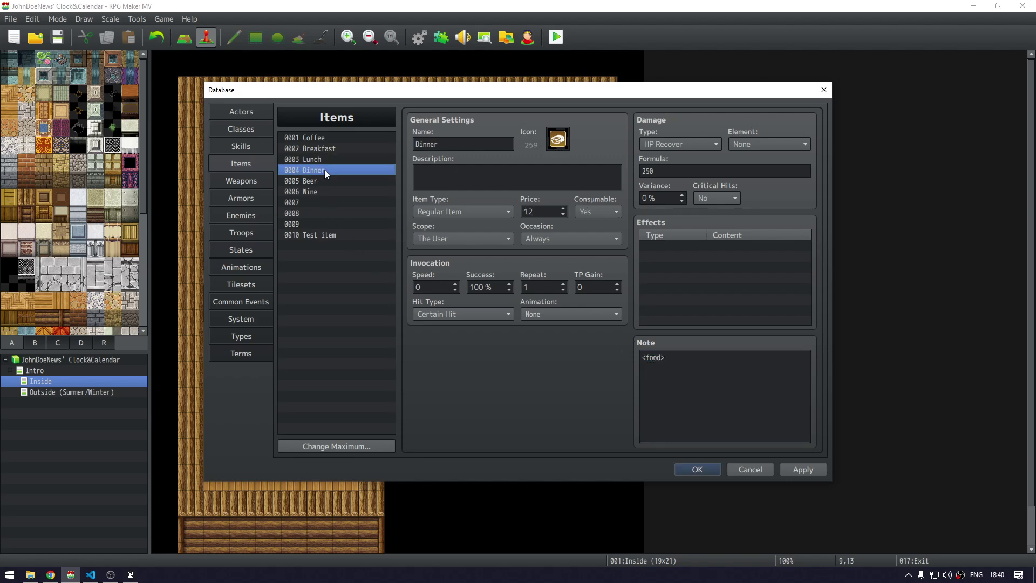
pyautogui.click(323, 181)
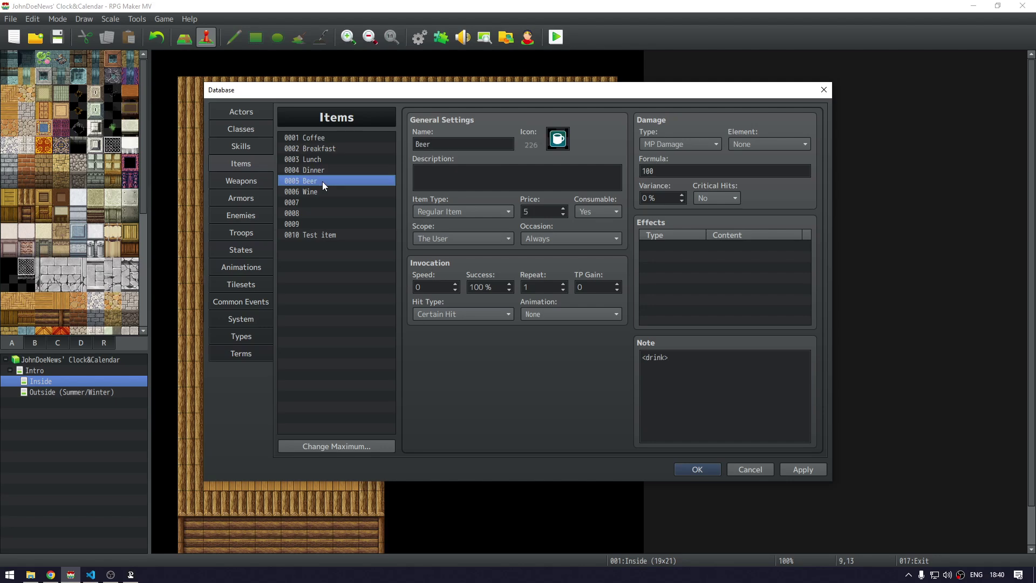
pyautogui.tripleClick(691, 376)
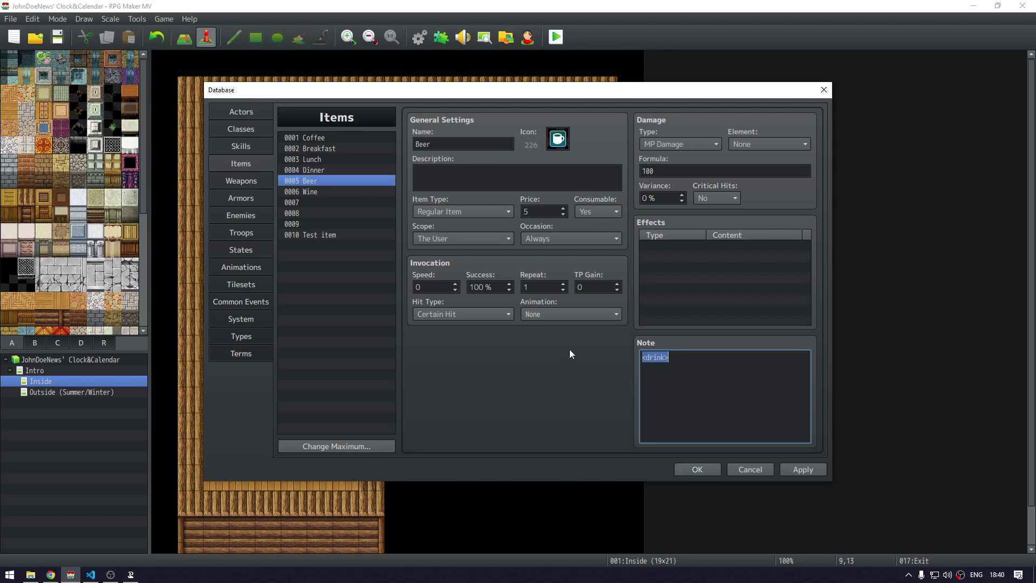
# Examine the Coffee item's note, in particular its additional <energy> tag
pyautogui.click(344, 137)
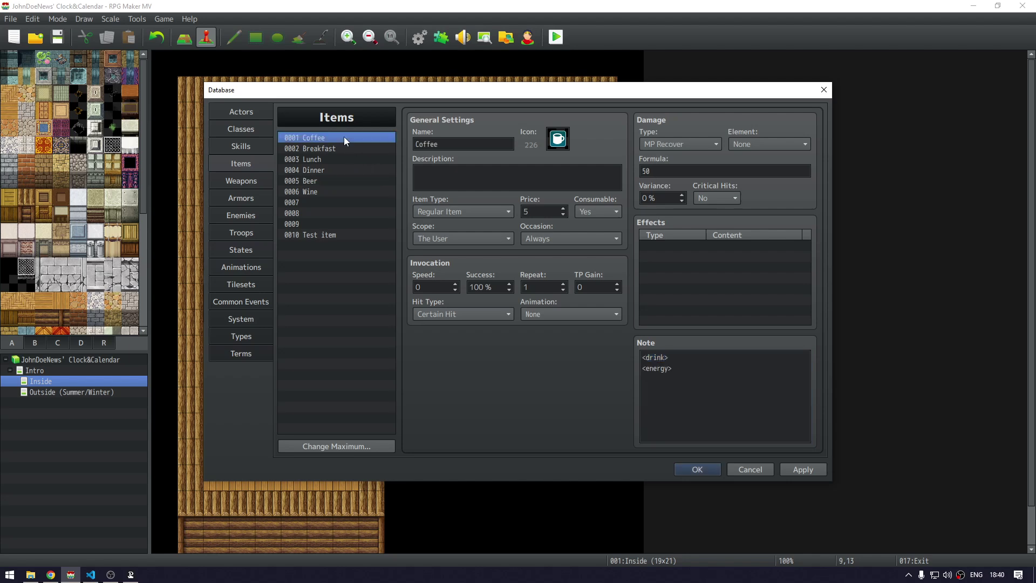
pyautogui.moveTo(698, 369); pyautogui.dragTo(604, 373)
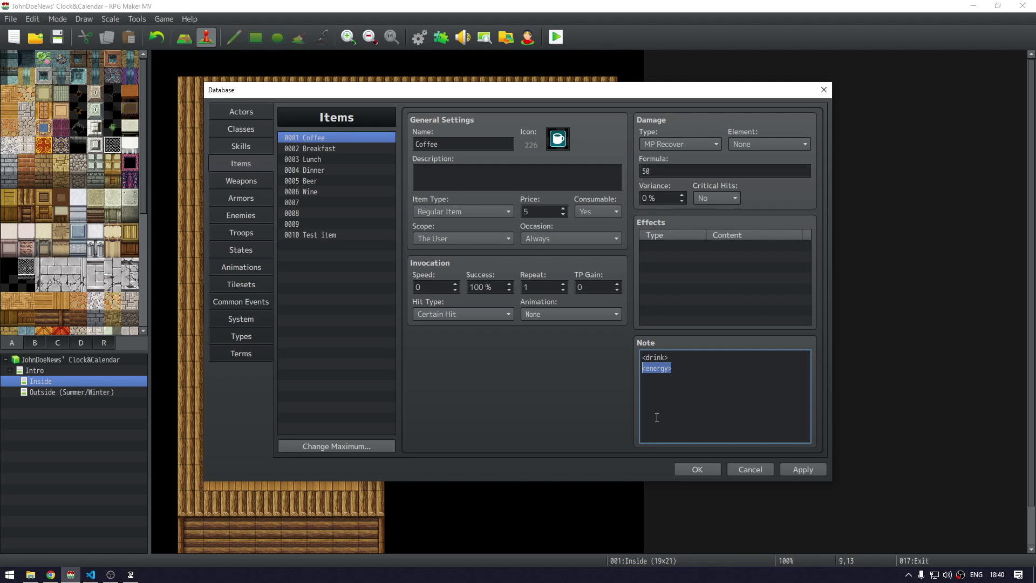
pyautogui.click(675, 408)
# Review the settings and note tags of the Breakfast, Lunch, Beer and Wine items
pyautogui.click(368, 151)
pyautogui.click(358, 159)
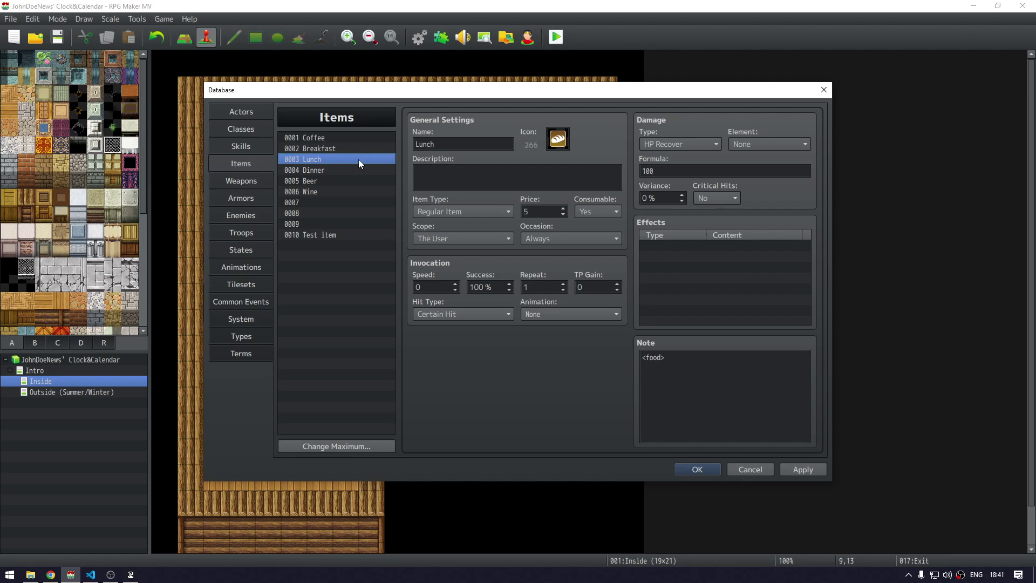
pyautogui.click(351, 179)
pyautogui.click(345, 192)
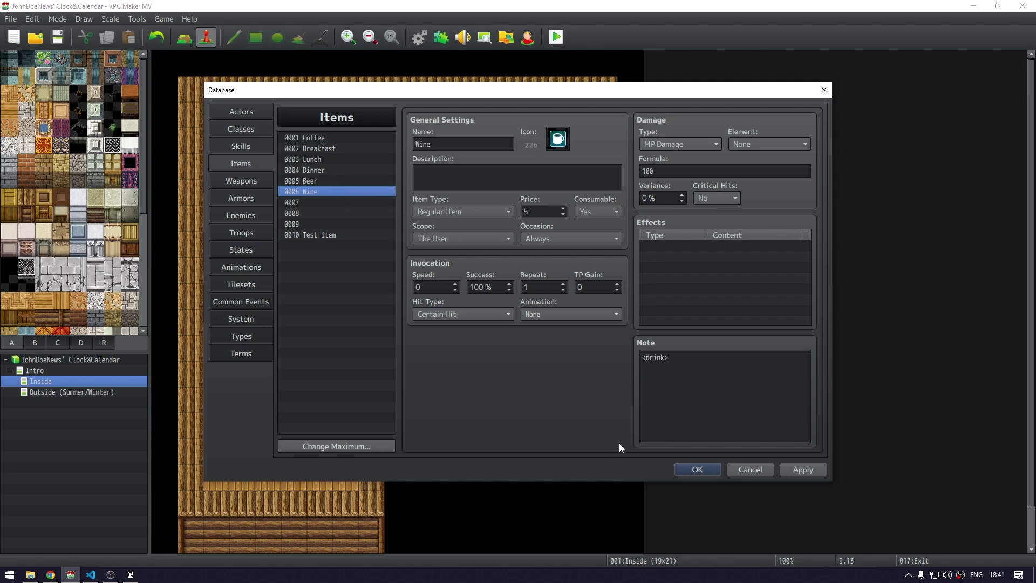
# Close the database and examine the cc_Wait and cc_Sleep plugin commands in the Bed event on the Inside map
pyautogui.click(684, 468)
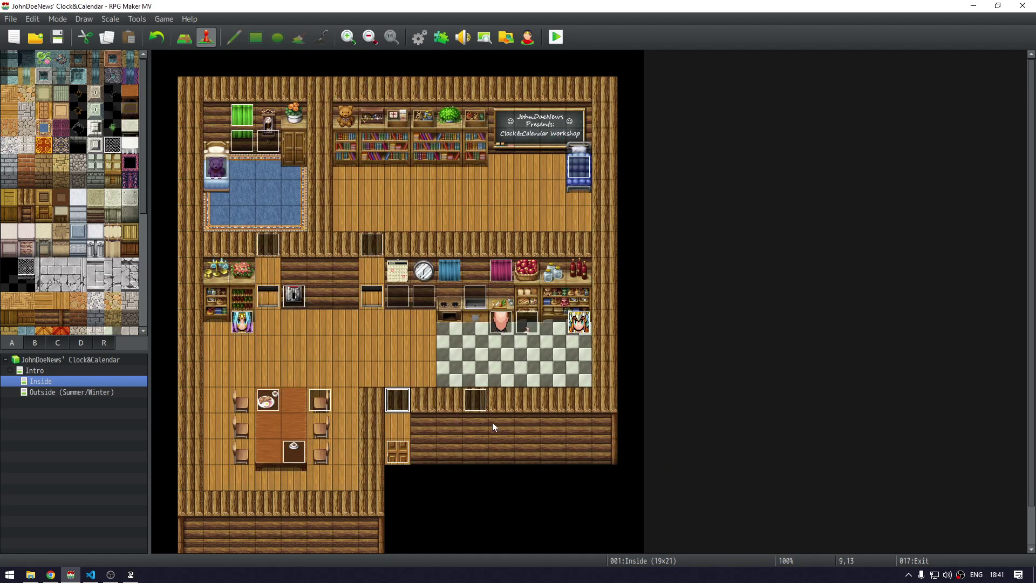
pyautogui.doubleClick(221, 172)
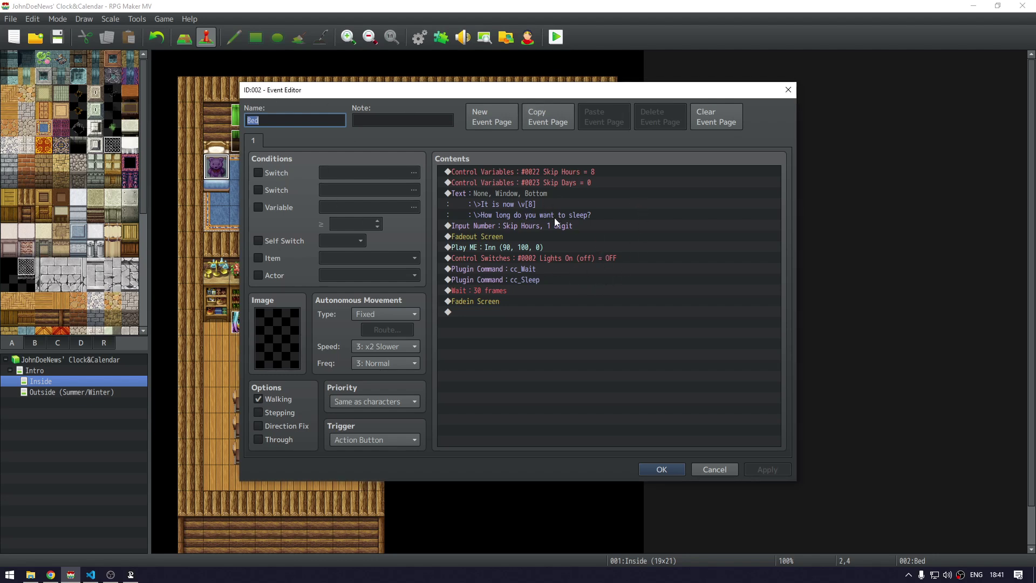
pyautogui.click(548, 271)
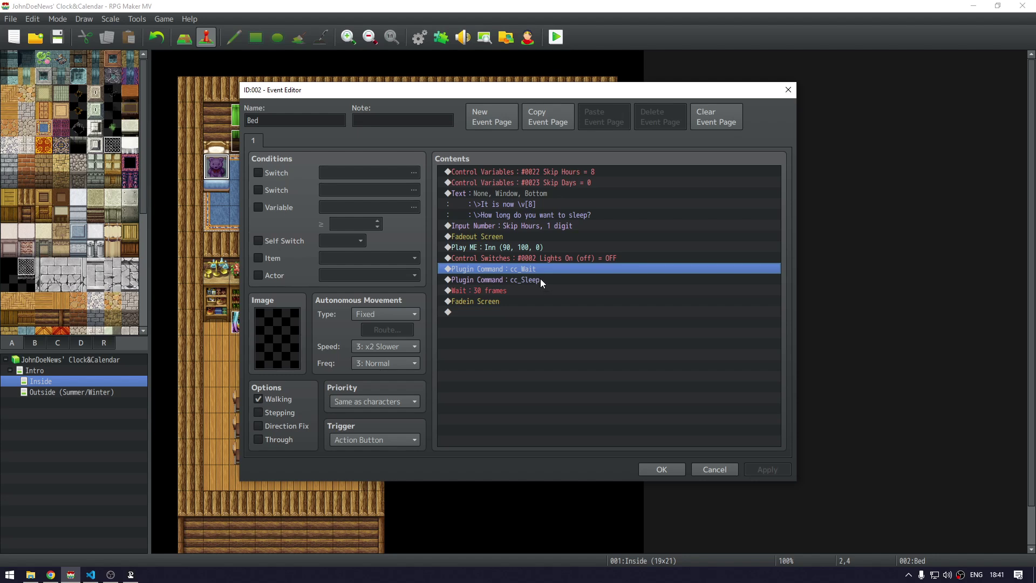
pyautogui.click(540, 279)
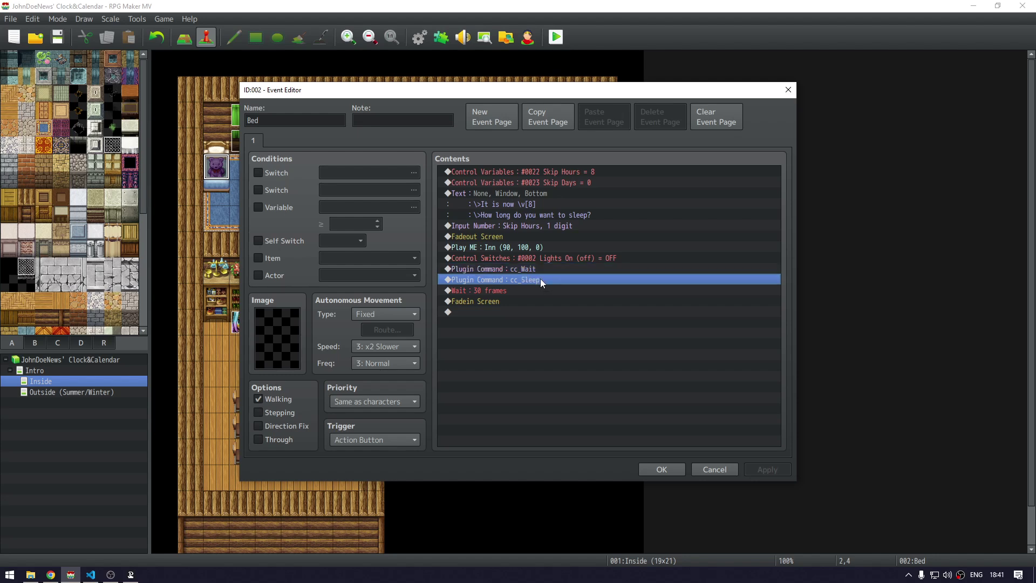
pyautogui.doubleClick(540, 279)
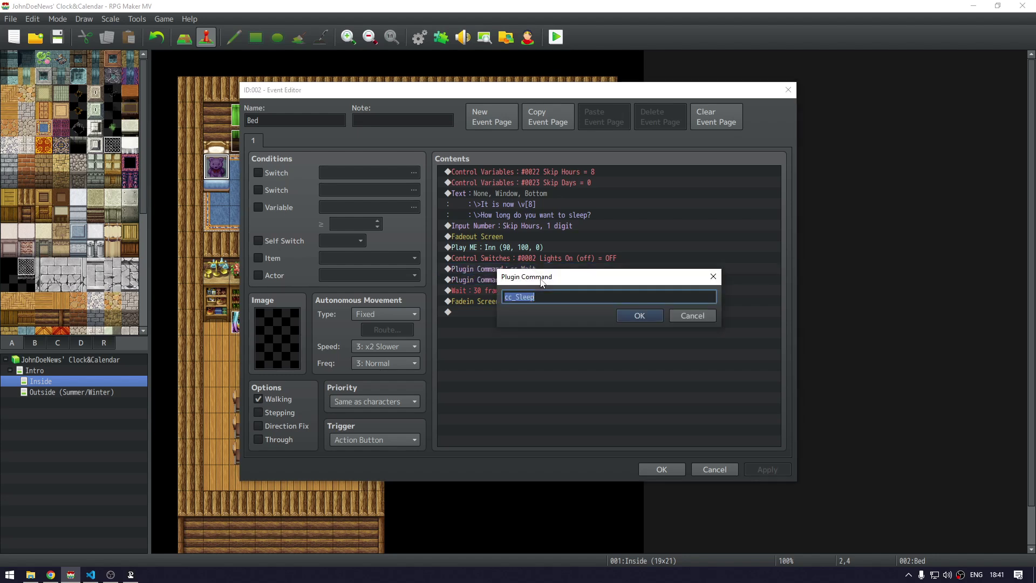
pyautogui.press('Escape')
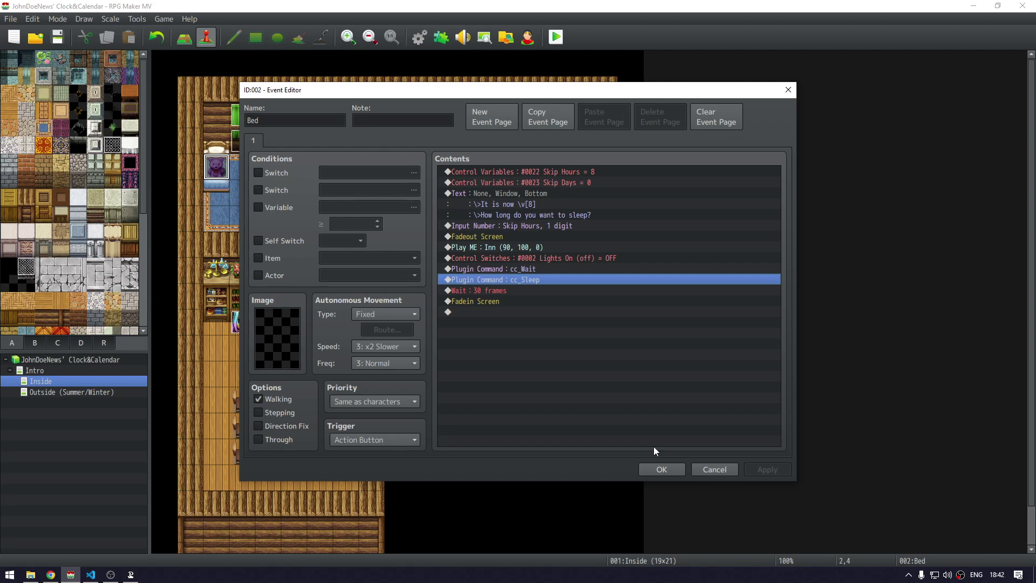
pyautogui.click(662, 469)
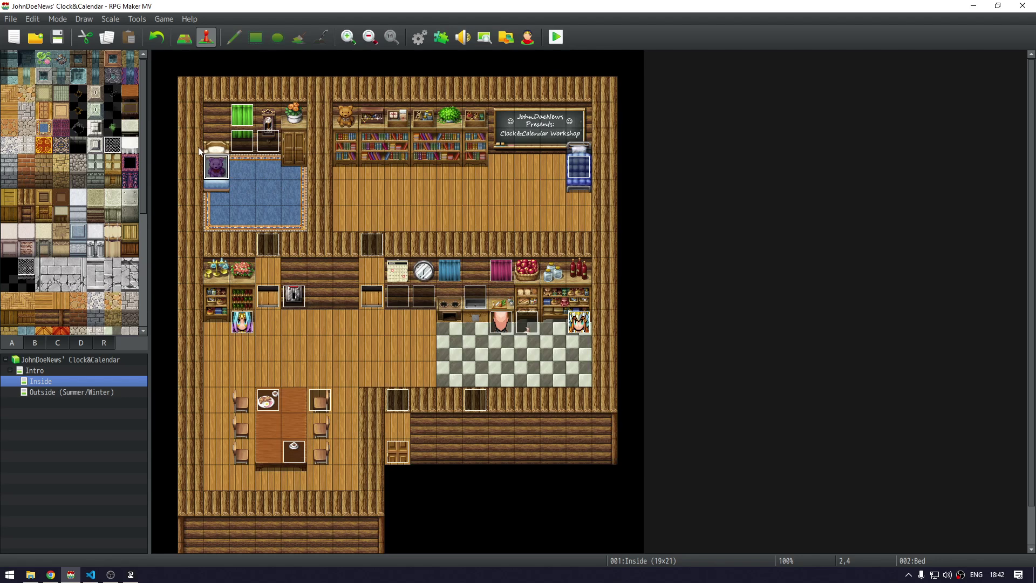
# Examine the kitchen sink event's water message and its cc_Drink plugin command
pyautogui.doubleClick(480, 305)
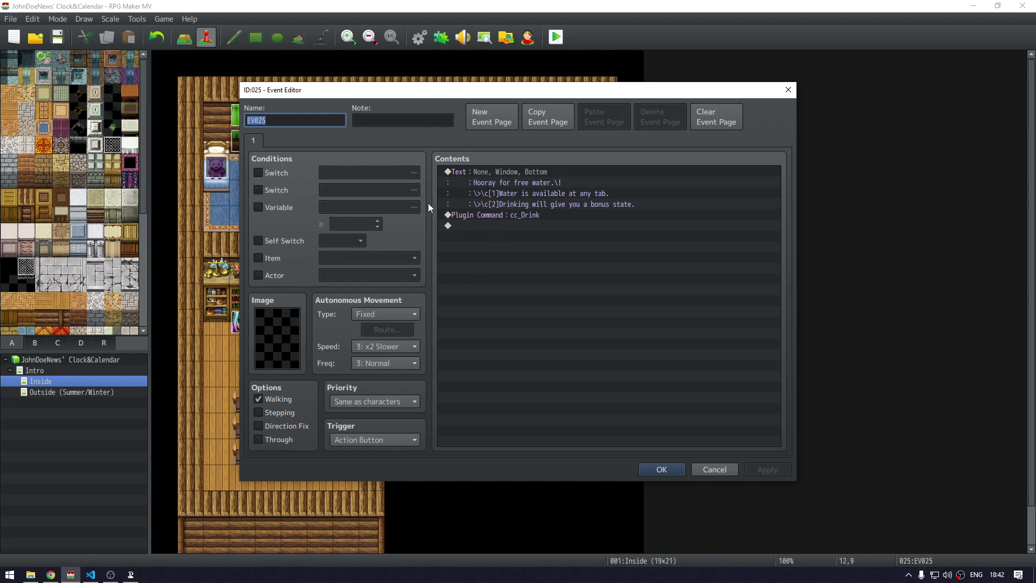
pyautogui.click(496, 218)
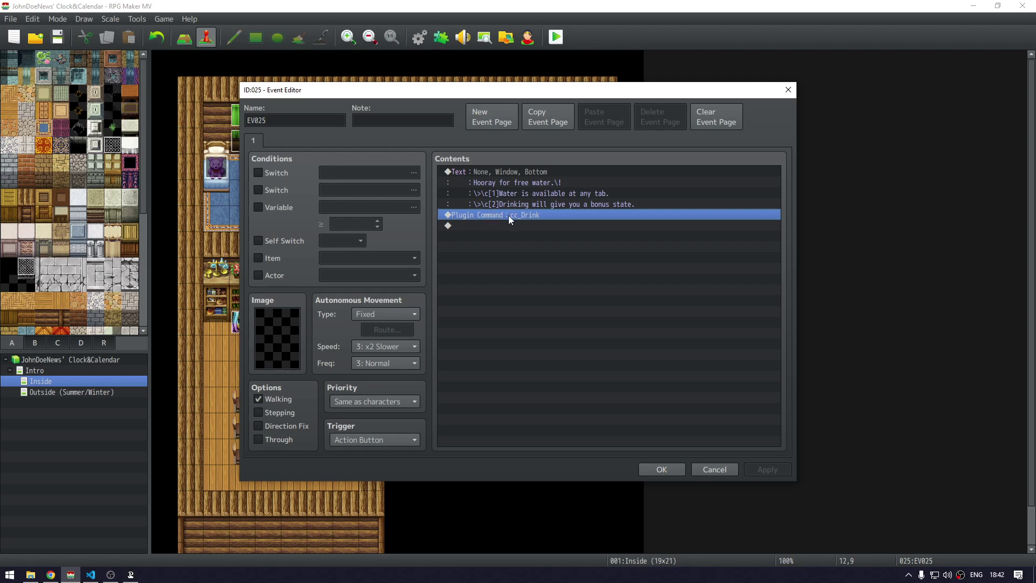
pyautogui.click(647, 470)
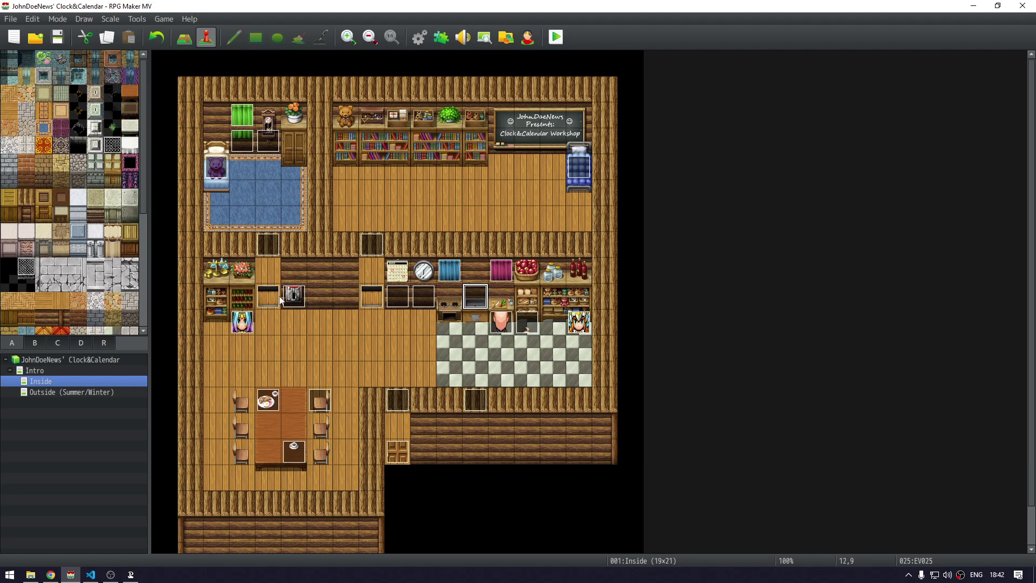
# Create a new event on the open floor at 6,10 of the Inside map with the cake image from Tileset C
pyautogui.doubleClick(316, 323)
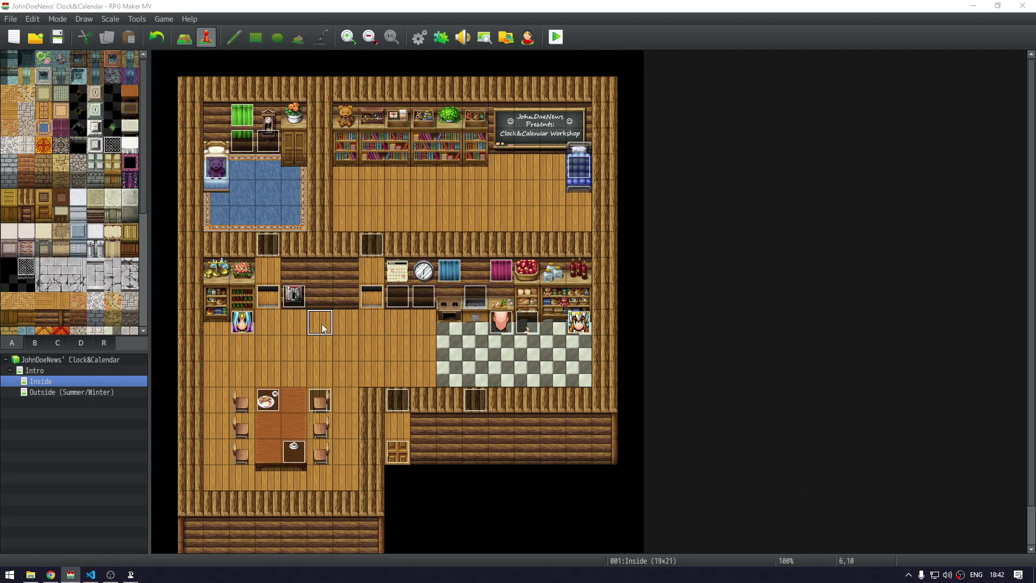
pyautogui.doubleClick(280, 338)
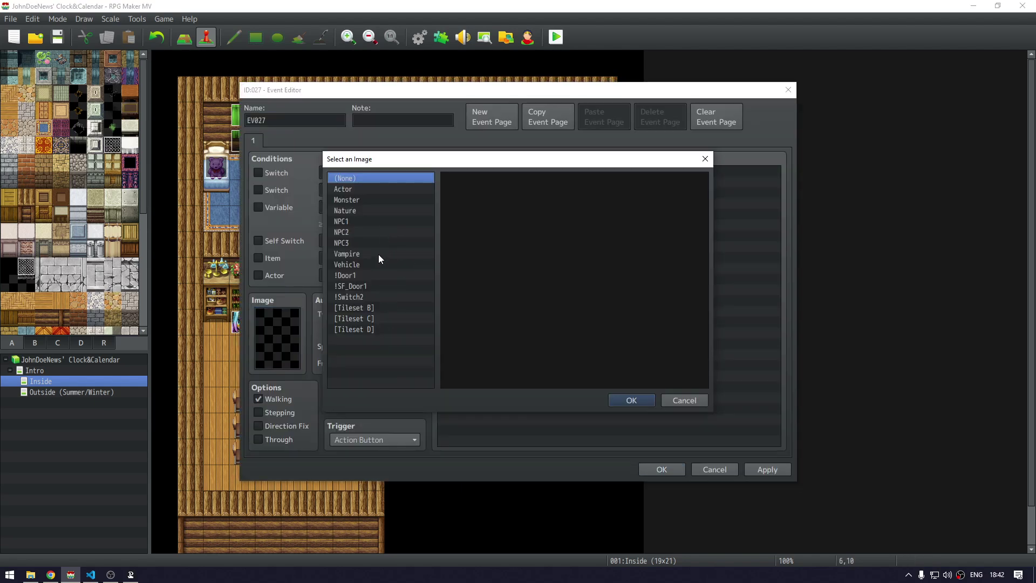
pyautogui.click(374, 320)
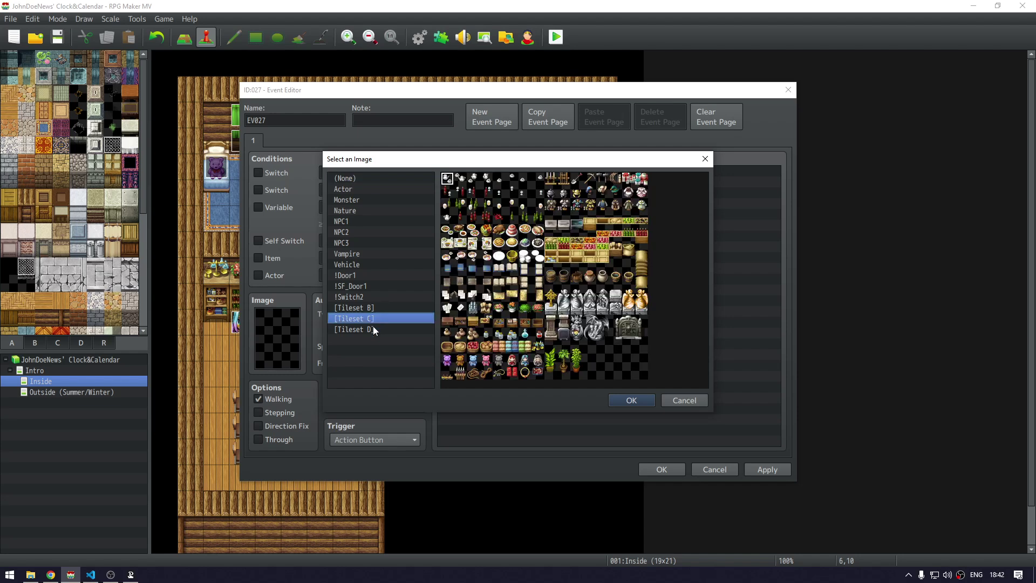
pyautogui.doubleClick(511, 230)
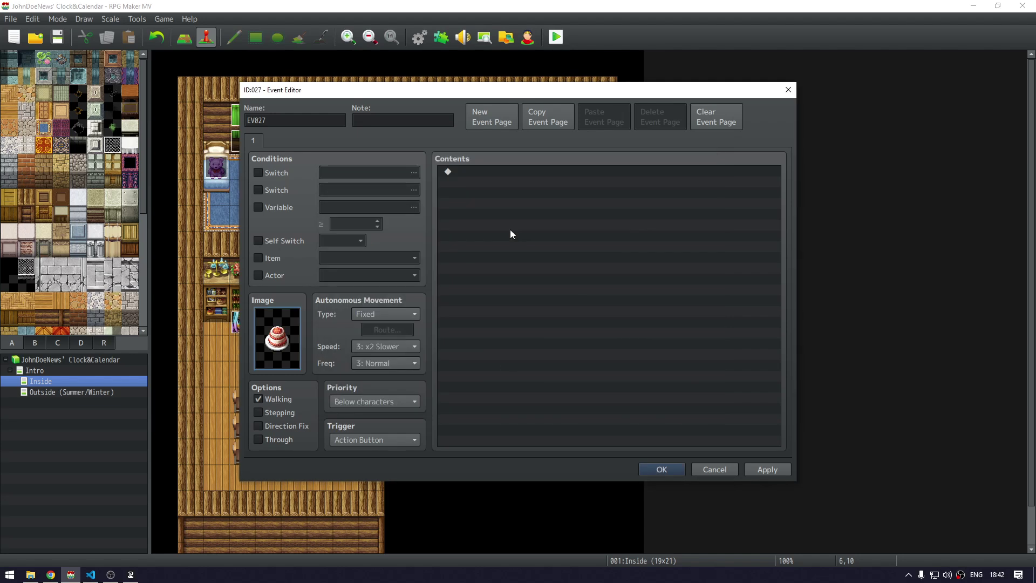
pyautogui.click(662, 465)
# Draw a small table with a white cloth on the map beneath the cake event, and return to event editing
pyautogui.click(131, 144)
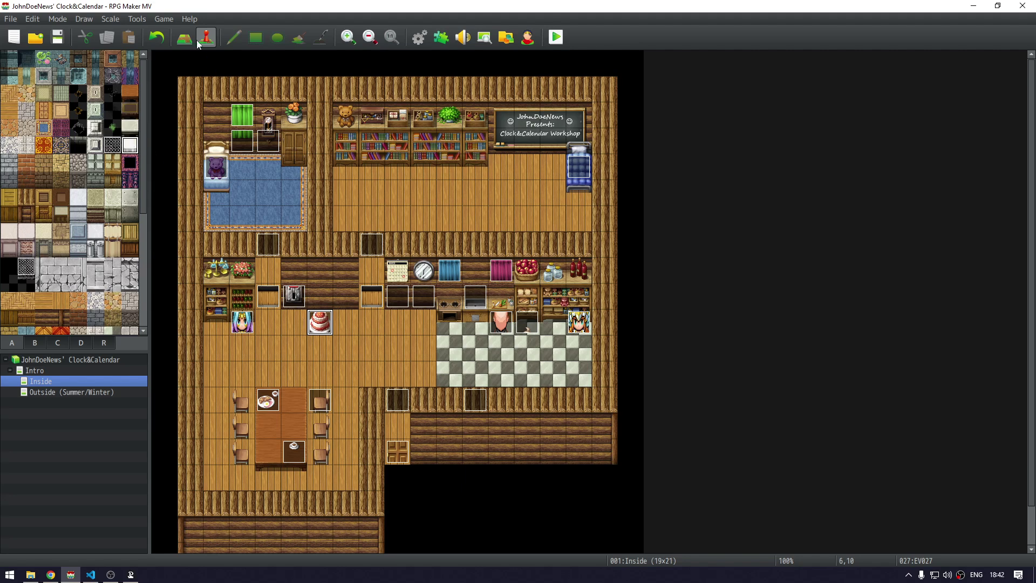
pyautogui.press('F5')
pyautogui.click(320, 340)
pyautogui.click(320, 324)
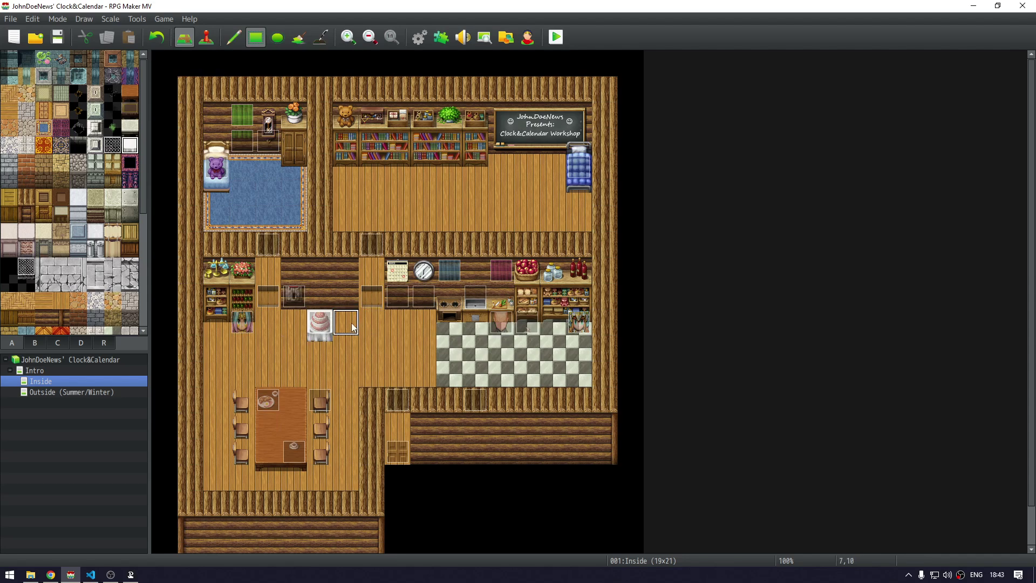
pyautogui.press('F6')
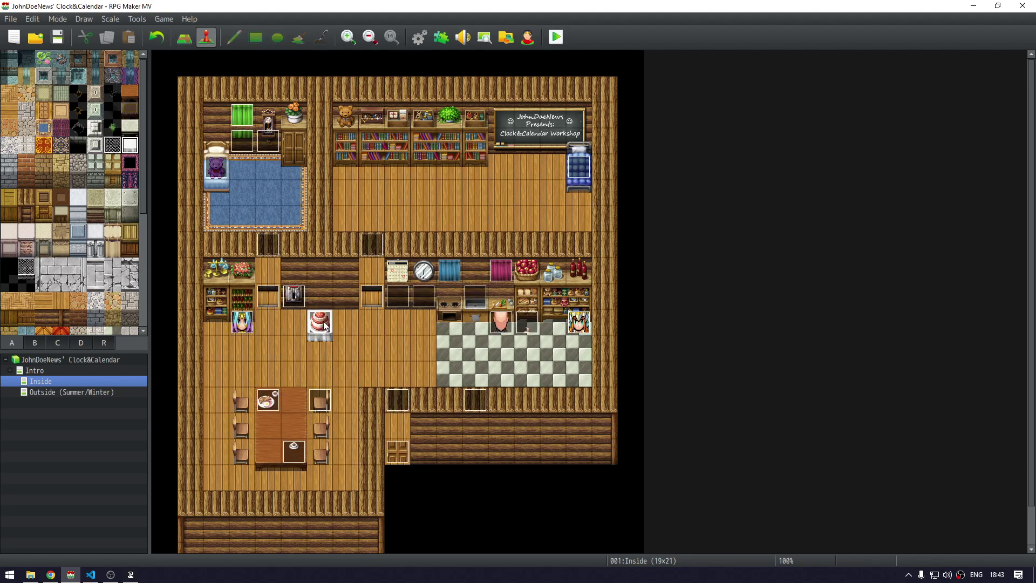
# Copy the sink event's message text and cc_Drink plugin command into the cake event
pyautogui.doubleClick(323, 325)
pyautogui.press('Escape')
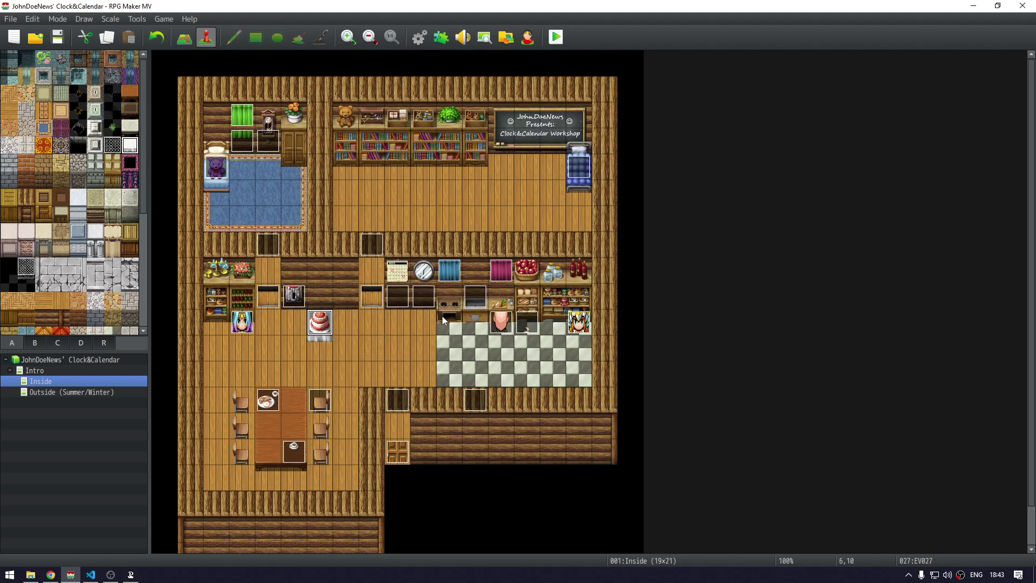
pyautogui.doubleClick(474, 296)
pyautogui.click(549, 212)
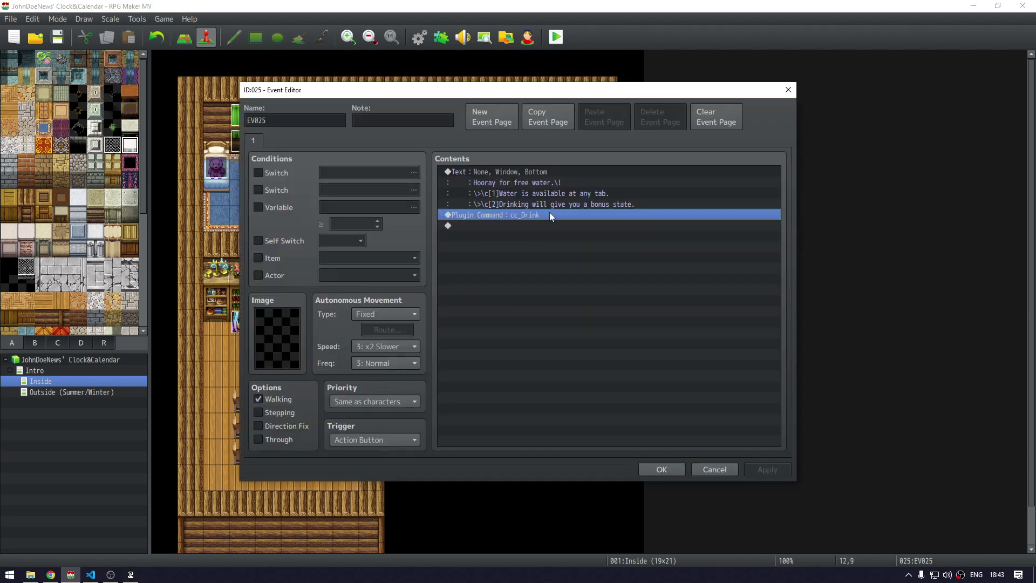
pyautogui.keyDown('shift'); pyautogui.click(551, 170); pyautogui.keyUp('shift')
pyautogui.click(659, 467)
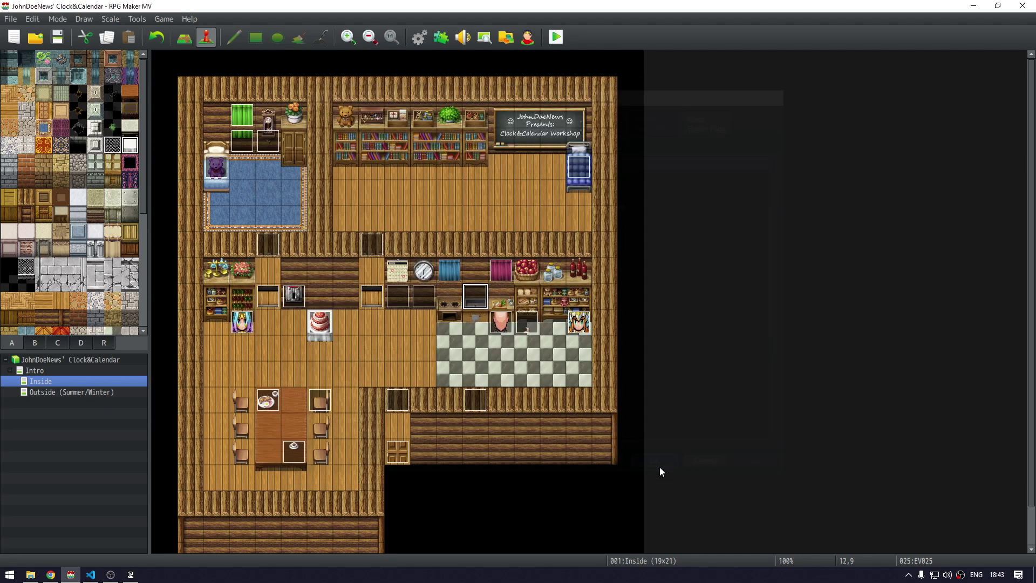
pyautogui.doubleClick(320, 322)
pyautogui.click(541, 237)
pyautogui.hotkey('ctrl', 'v')
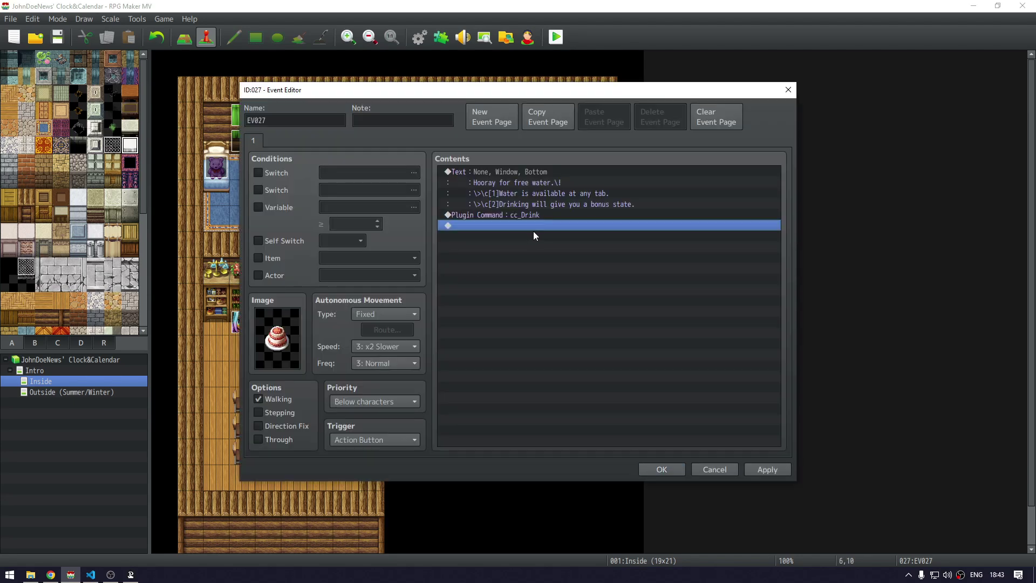
# Change the first line of the cake event's message to "Hooray for cake.\!"
pyautogui.doubleClick(539, 173)
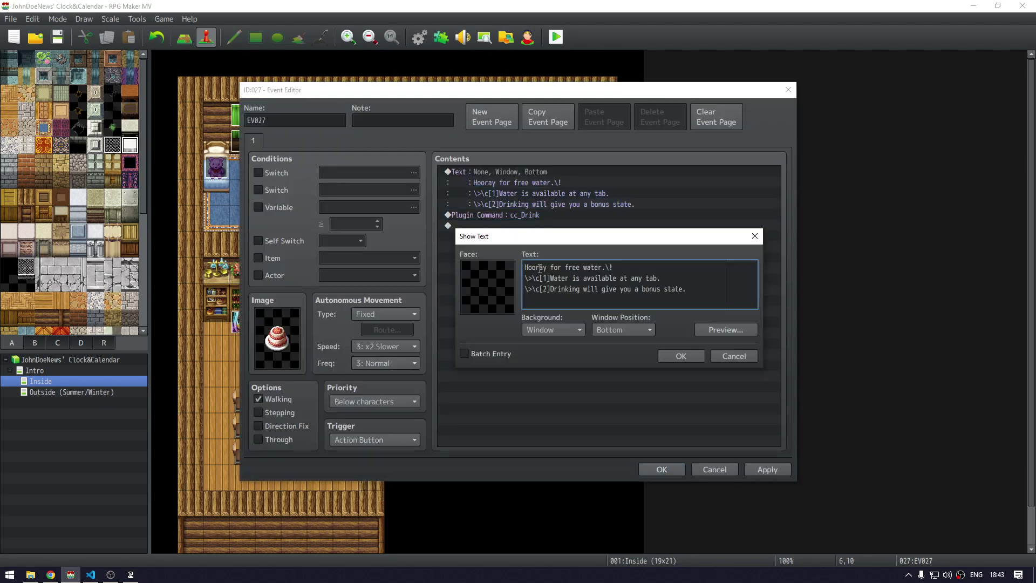
pyautogui.doubleClick(540, 268)
pyautogui.moveTo(540, 269); pyautogui.dragTo(595, 267)
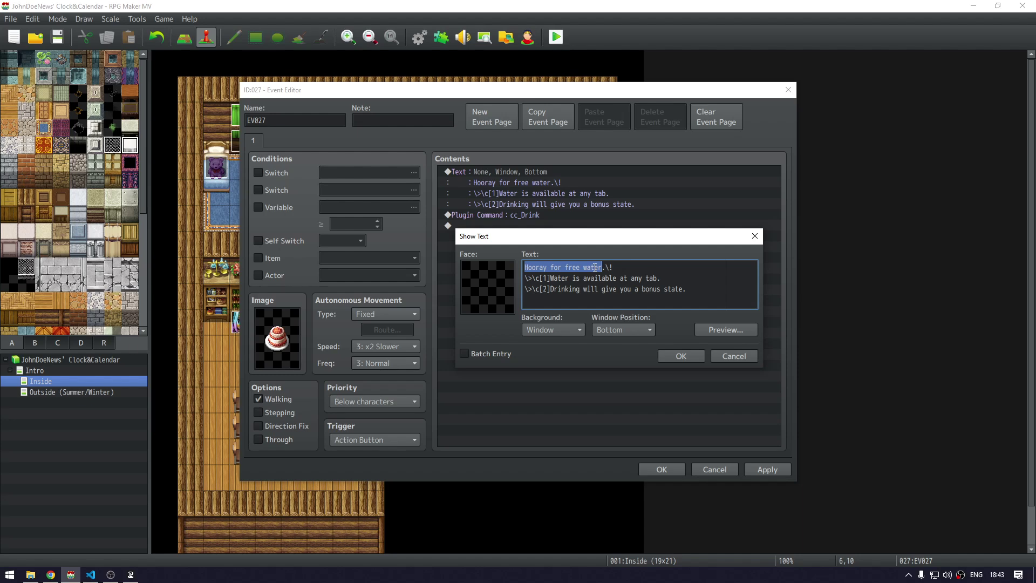
pyautogui.write('Hooray fo')
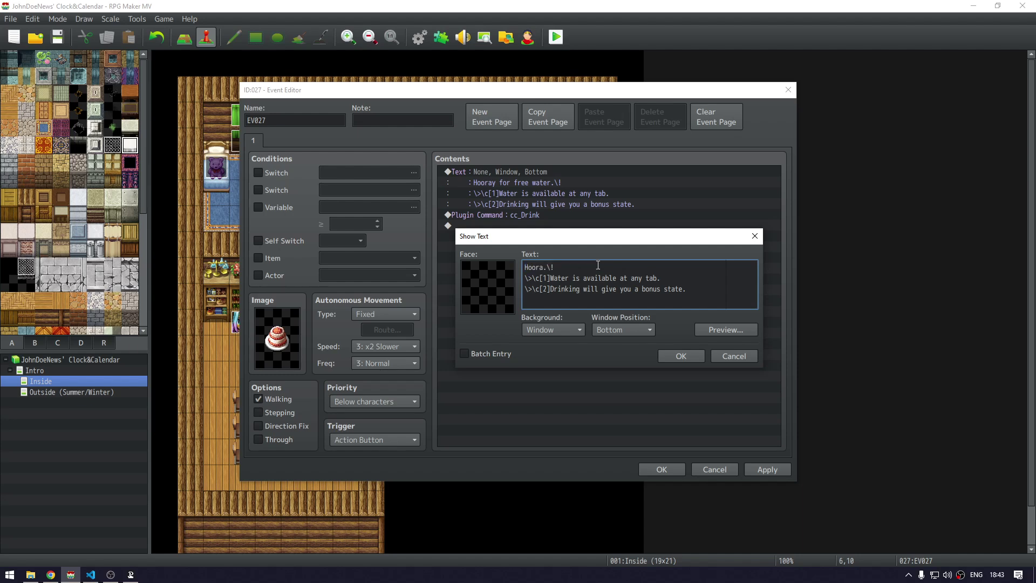
pyautogui.write('r cake')
pyautogui.press('Return')
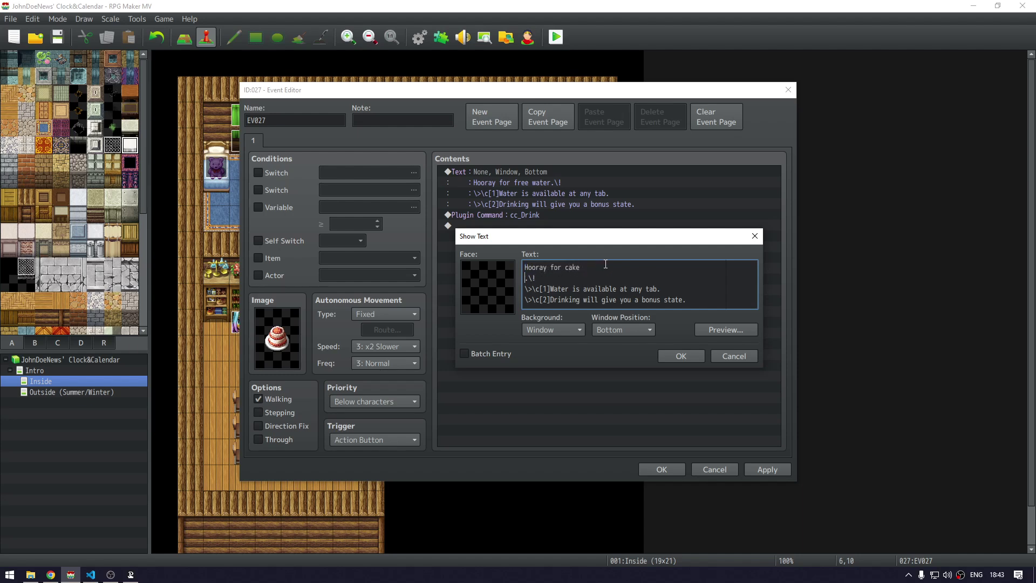
pyautogui.press('BackSpace')
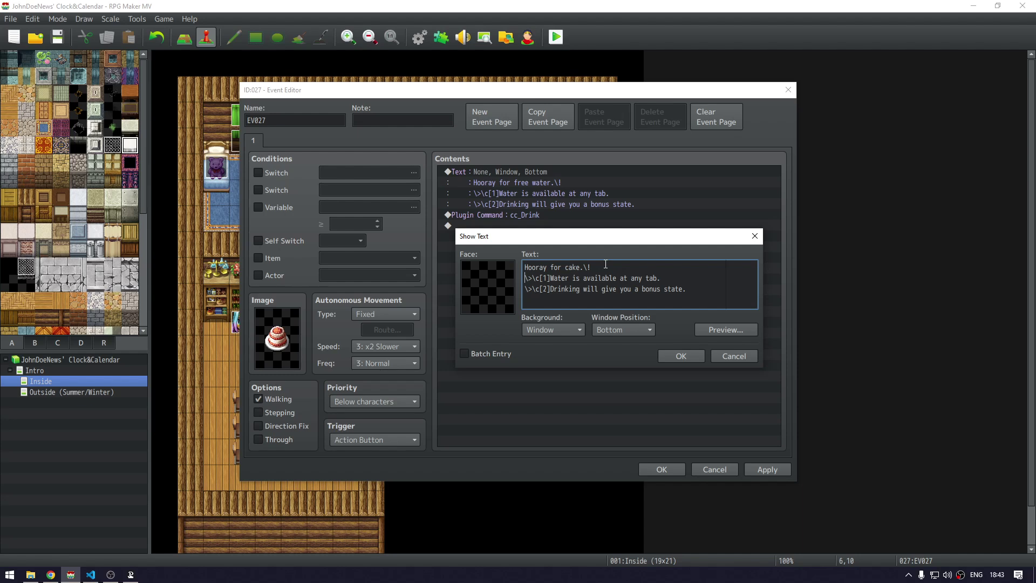
# Reword the remaining message lines to "Cake is yummy." and "Eating will give you a bonus state.", keeping their colour codes
pyautogui.hotkey('shift', 'End')
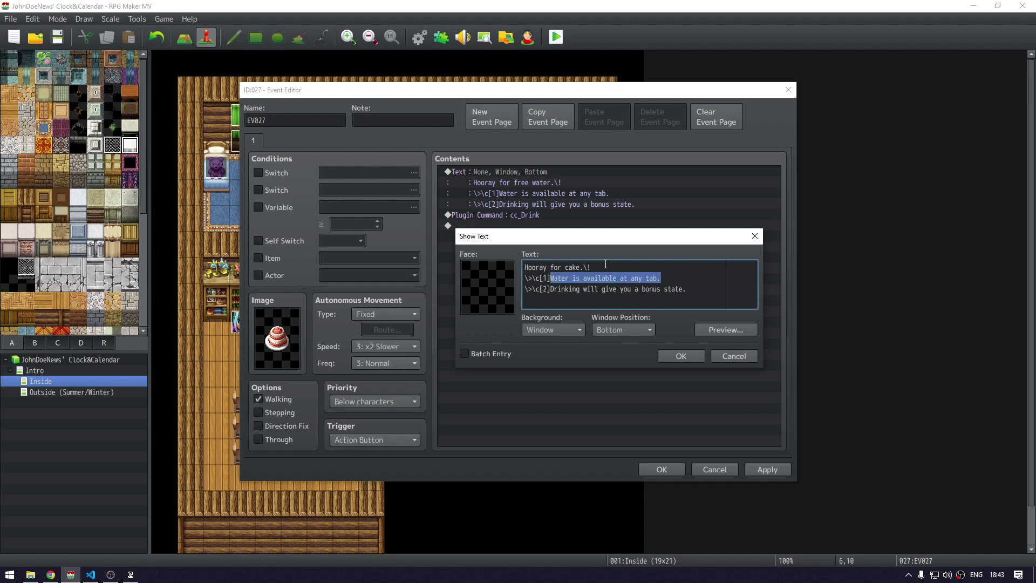
pyautogui.write('Cake is')
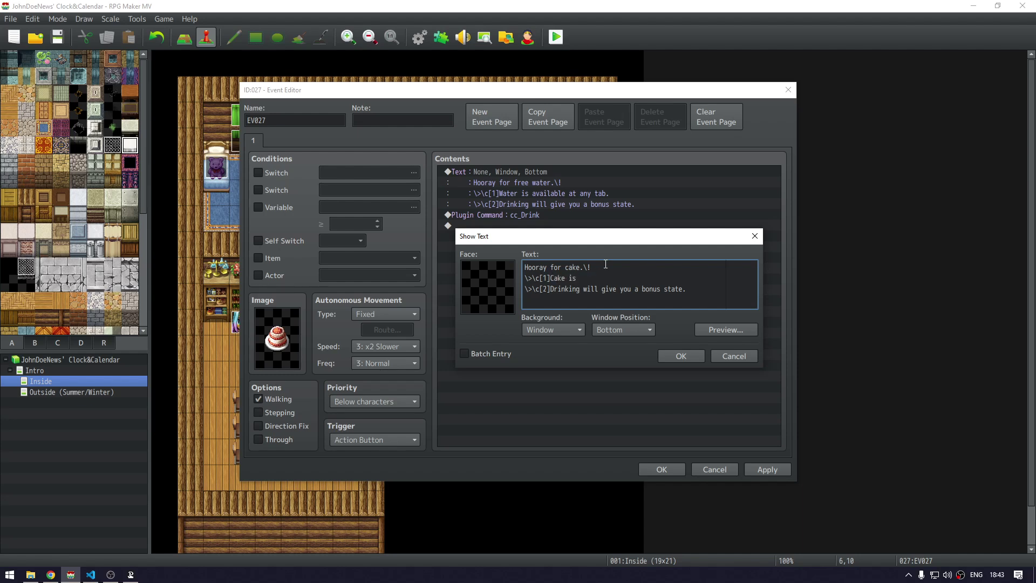
pyautogui.write(' yummy')
pyautogui.hotkey('shift', 'Right')
pyautogui.hotkey('shift', 'Right')
pyautogui.hotkey('shift', 'Right')
pyautogui.hotkey('shift', 'Right')
pyautogui.hotkey('shift', 'Right')
pyautogui.hotkey('shift', 'Right')
pyautogui.hotkey('shift', 'Right')
pyautogui.hotkey('shift', 'Right')
pyautogui.write('Eating')
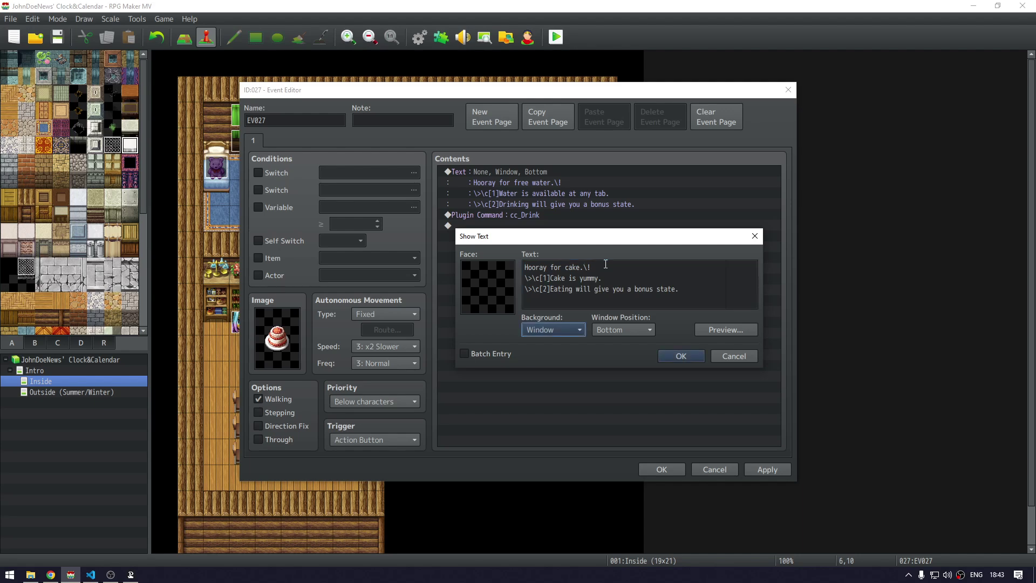
pyautogui.hotkey('ctrl', 'Return')
# Change the cake event's plugin command to cc_Eat and save the event
pyautogui.press('Down')
pyautogui.press('Return')
pyautogui.press('End')
pyautogui.press('BackSpace')
pyautogui.press('BackSpace')
pyautogui.press('BackSpace')
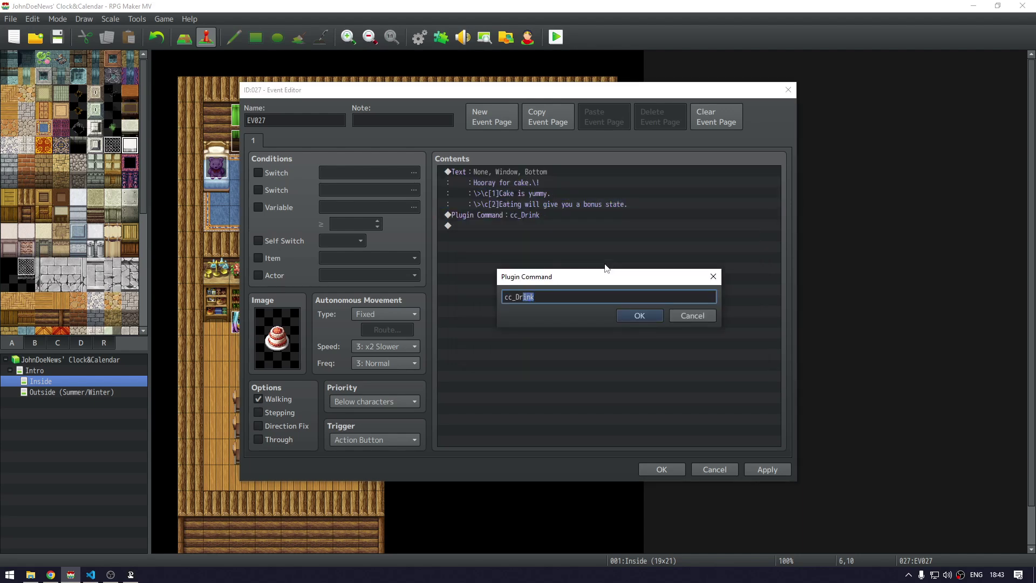
pyautogui.hotkey('shift', 'Left')
pyautogui.hotkey('shift', 'Left')
pyautogui.write('Eat')
pyautogui.press('Return')
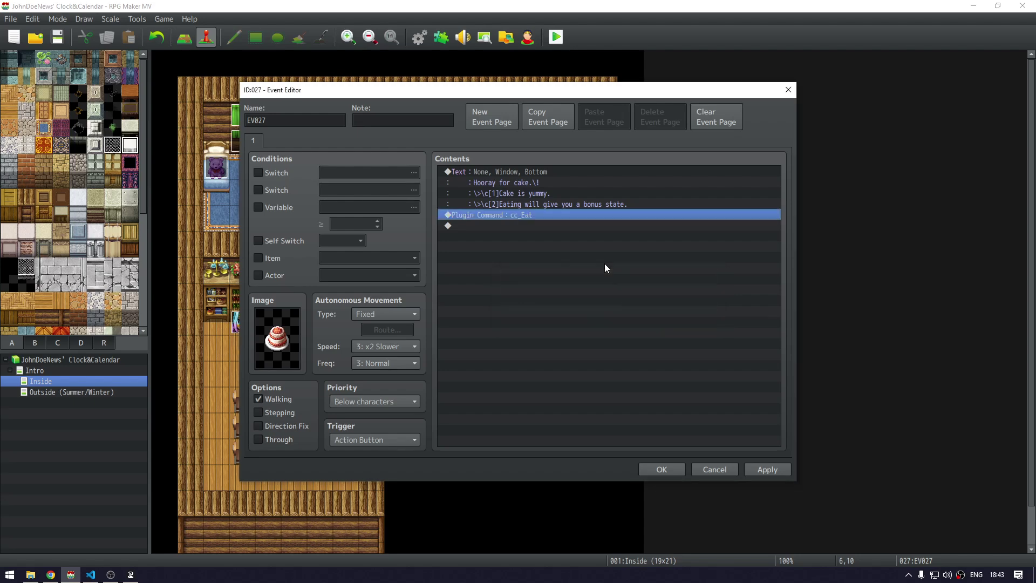
pyautogui.hotkey('ctrl', 'Return')
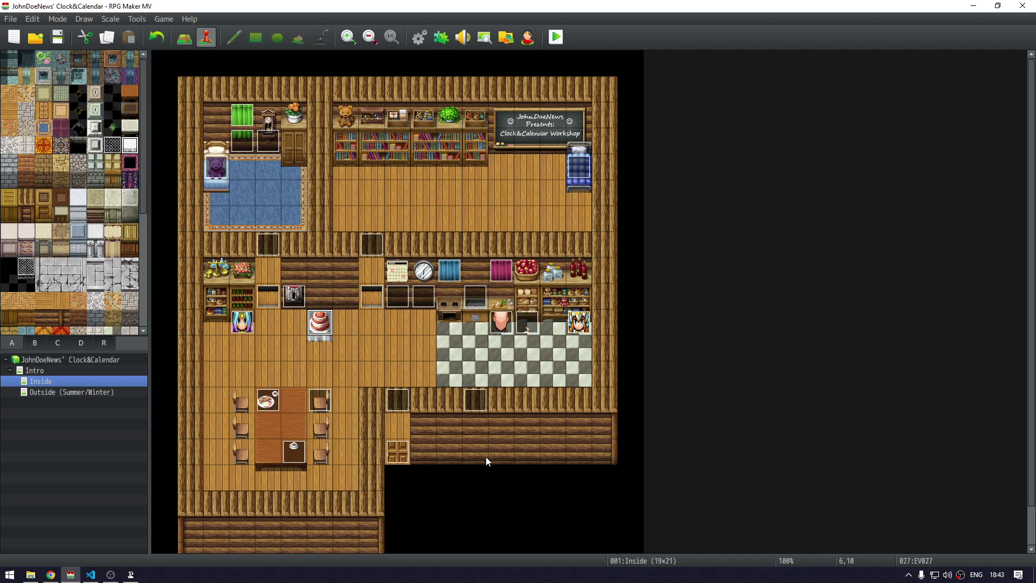
# Review the plugin commands of the cake, sink and Bed events
pyautogui.doubleClick(326, 319)
pyautogui.press('Escape')
pyautogui.click(476, 303)
pyautogui.doubleClick(476, 302)
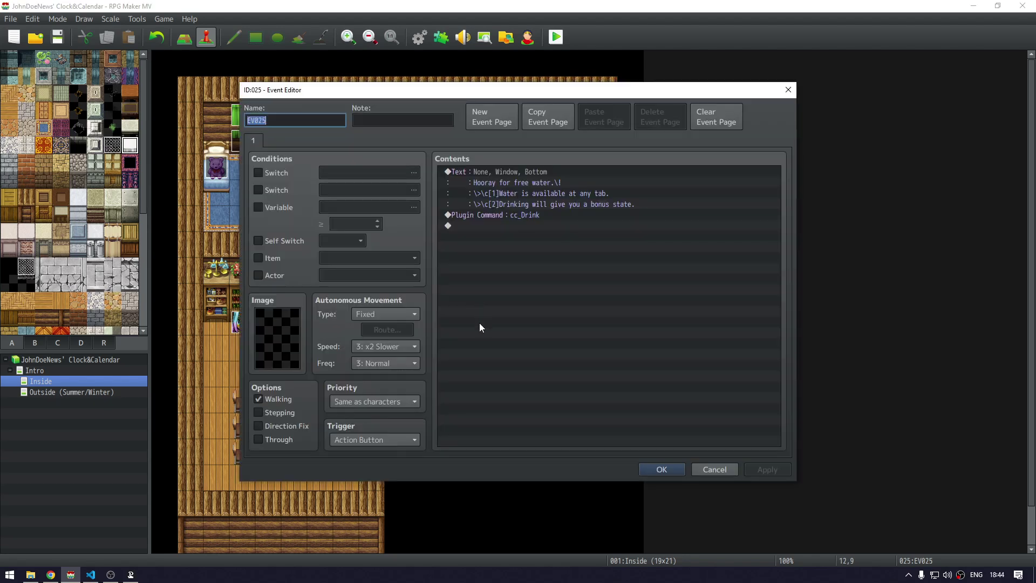
pyautogui.click(511, 215)
pyautogui.press('Escape')
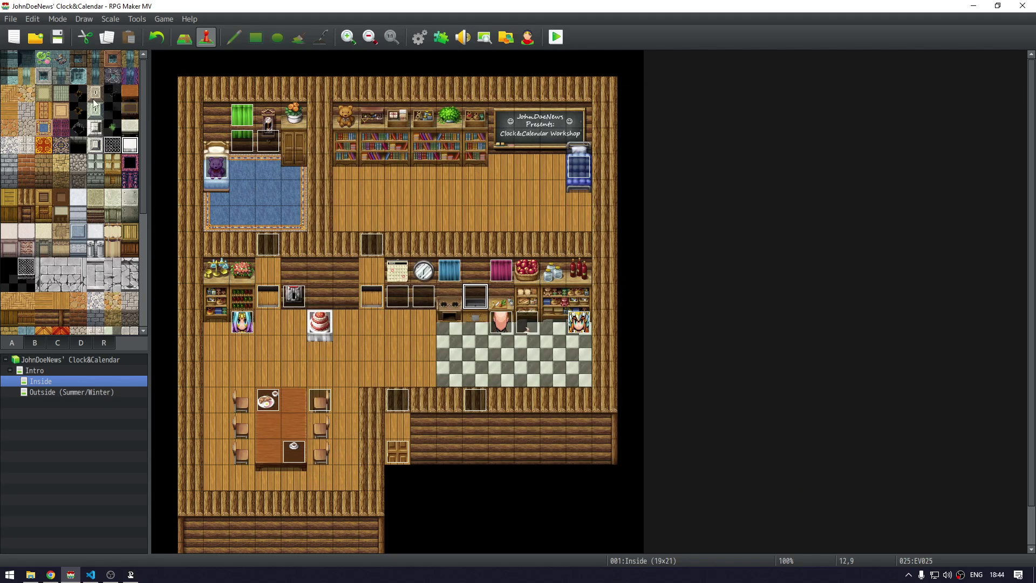
pyautogui.doubleClick(220, 171)
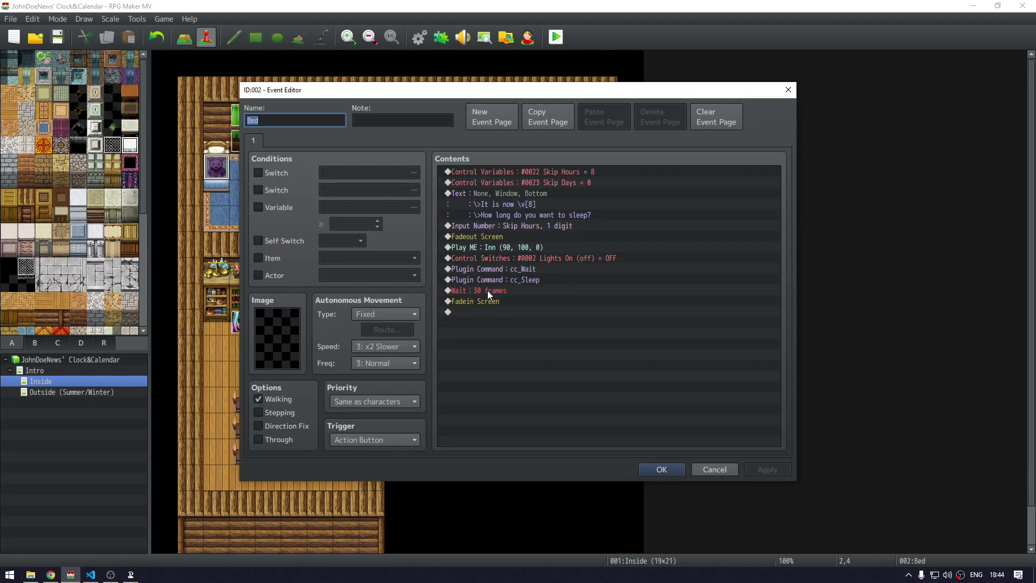
# Duplicate the cc_Sleep plugin command in the Bed event and change the copy to cc_Eat
pyautogui.click(507, 280)
pyautogui.hotkey('ctrl', 'v')
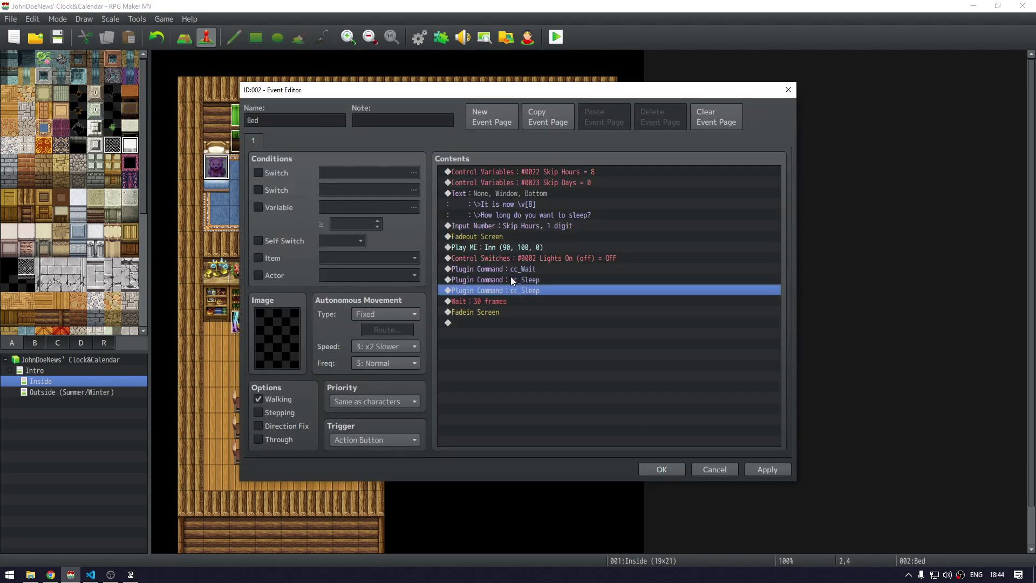
pyautogui.doubleClick(511, 280)
pyautogui.press('End')
pyautogui.hotkey('shift', 'Left')
pyautogui.hotkey('shift', 'Left')
pyautogui.hotkey('shift', 'Left')
pyautogui.hotkey('shift', 'Left')
pyautogui.hotkey('shift', 'Left')
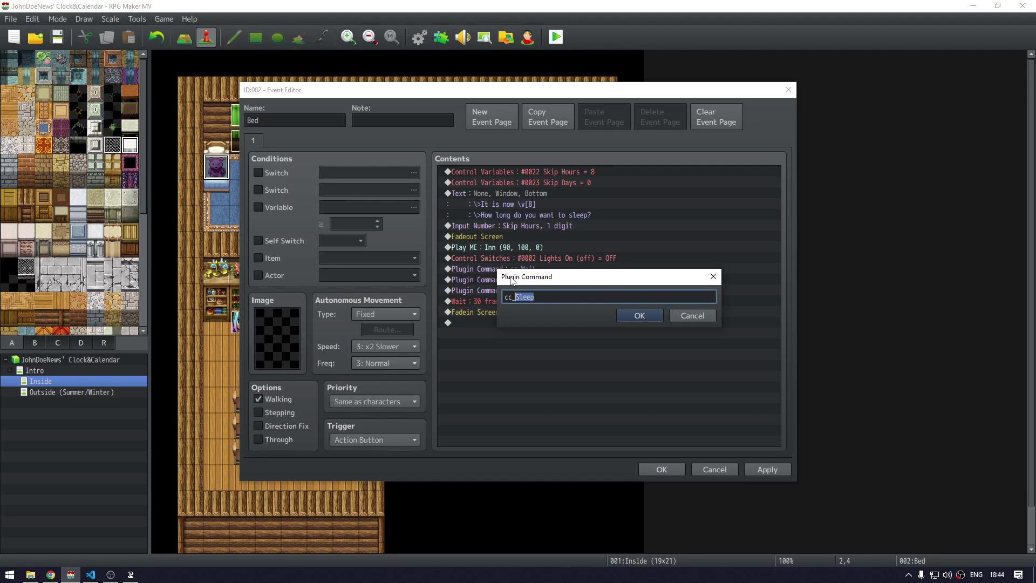
pyautogui.write('Eat')
pyautogui.press('Return')
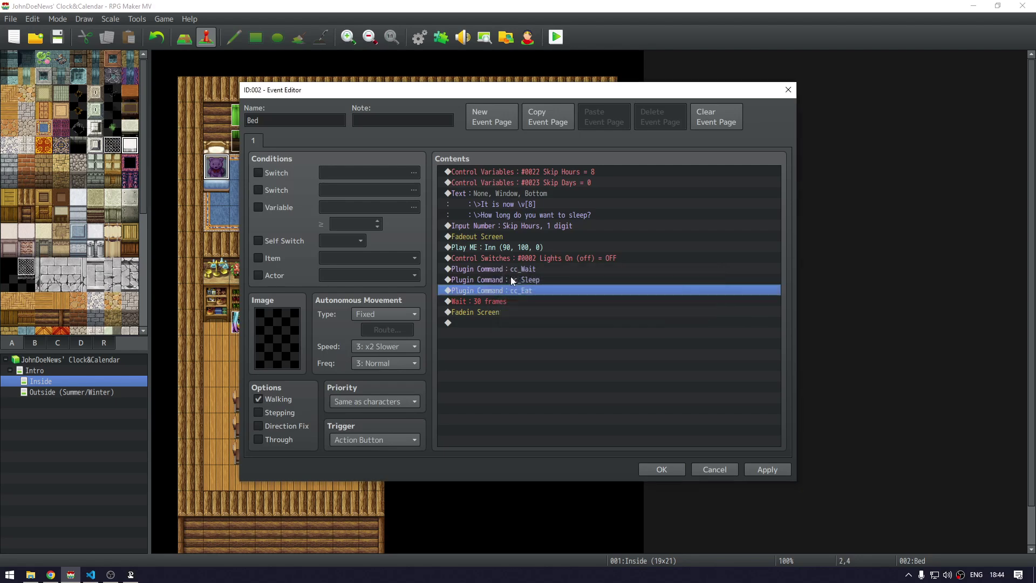
# Duplicate the cc_Eat plugin command in the Bed event and change the copy to cc_Drink
pyautogui.hotkey('ctrl', 'c')
pyautogui.hotkey('ctrl', 'v')
pyautogui.press('Return')
pyautogui.press('End')
pyautogui.hotkey('shift', 'Left')
pyautogui.hotkey('shift', 'Left')
pyautogui.hotkey('shift', 'Left')
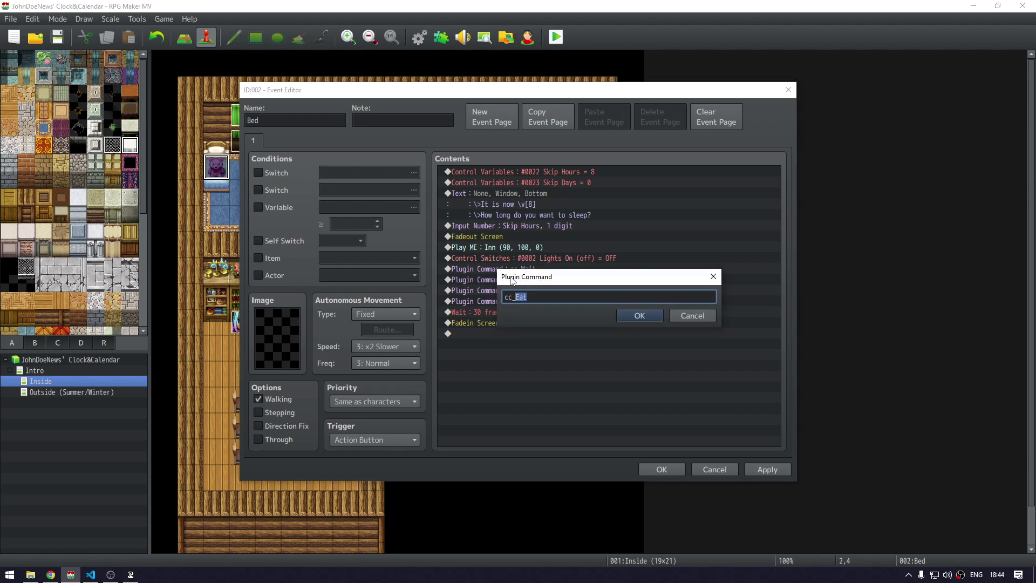
pyautogui.write('Drink')
pyautogui.press('Return')
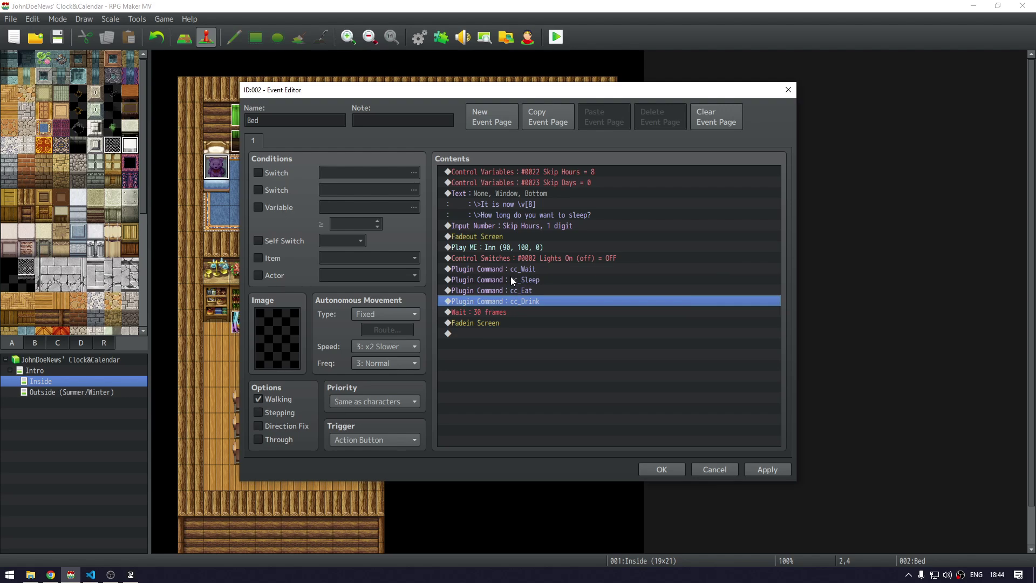
# Delete the cc_Eat and cc_Drink plugin commands from the Bed event
pyautogui.hotkey('shift', 'Up')
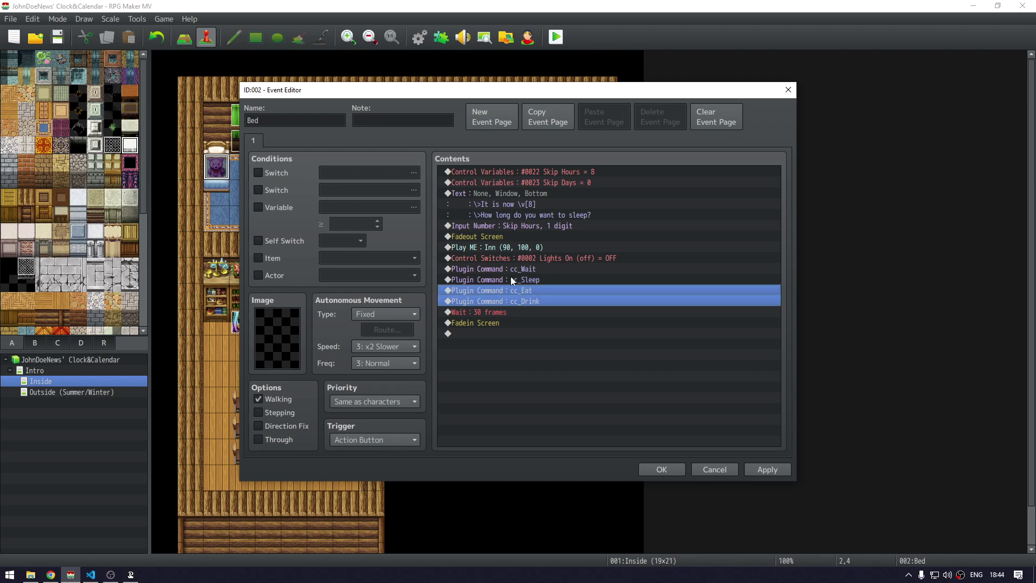
pyautogui.press('Delete')
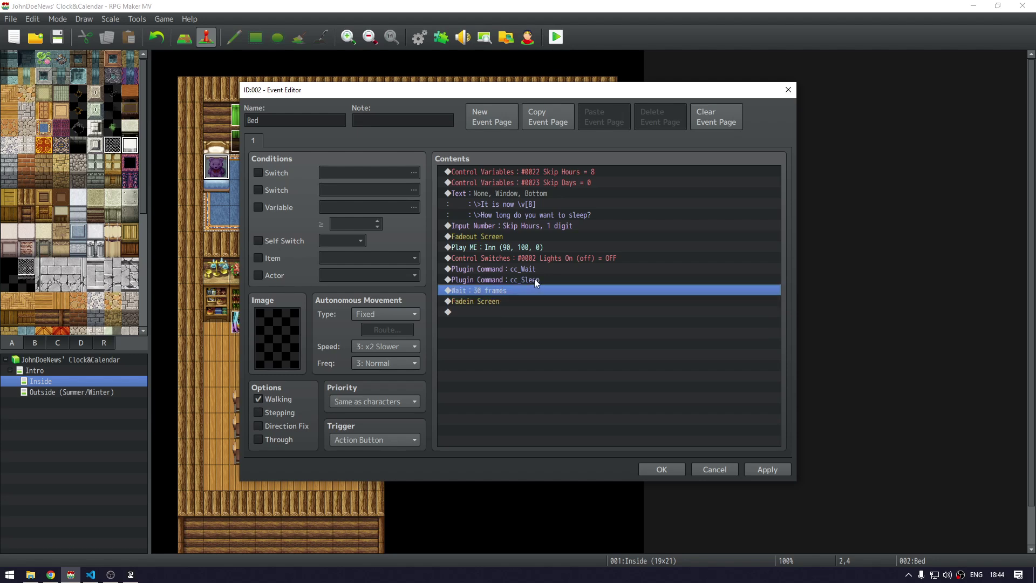
pyautogui.click(537, 281)
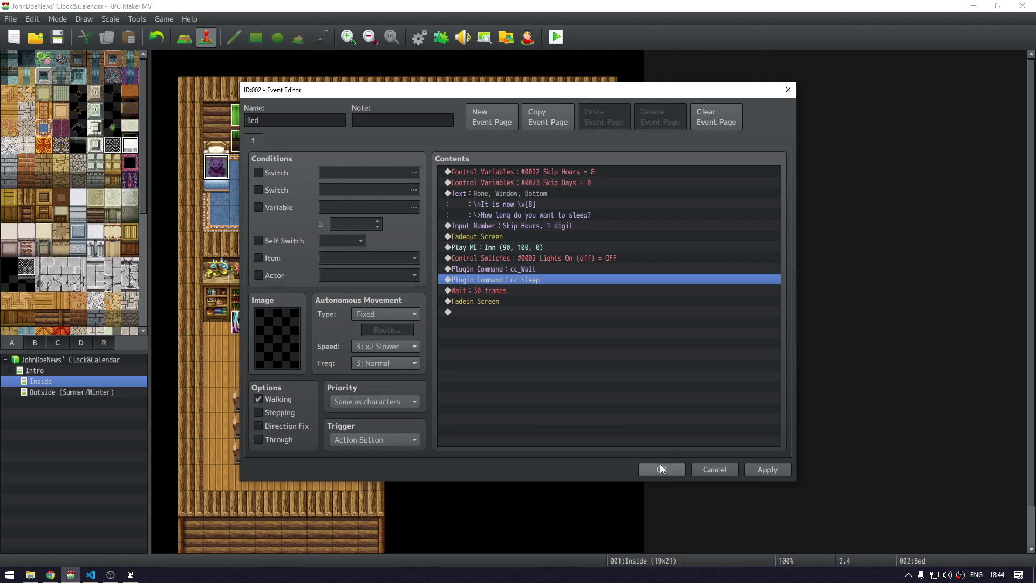
# Examine the order of the cc_Wait and cc_Sleep plugin commands in the Bed event
pyautogui.click(498, 268)
pyautogui.click(501, 276)
pyautogui.click(511, 266)
pyautogui.click(509, 279)
pyautogui.click(506, 267)
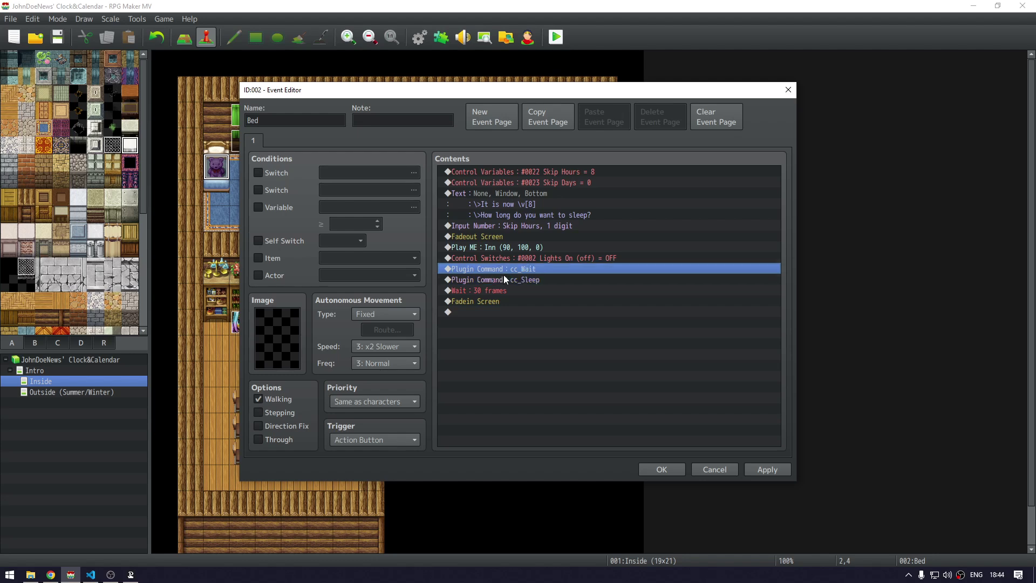
pyautogui.click(504, 276)
pyautogui.click(503, 270)
pyautogui.click(504, 277)
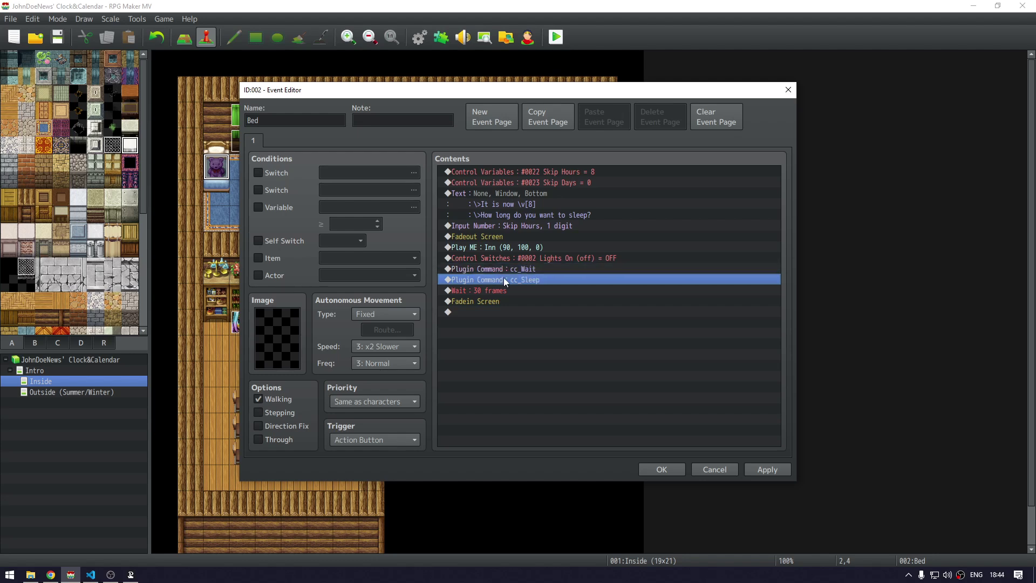
pyautogui.click(570, 268)
pyautogui.click(562, 278)
pyautogui.click(561, 269)
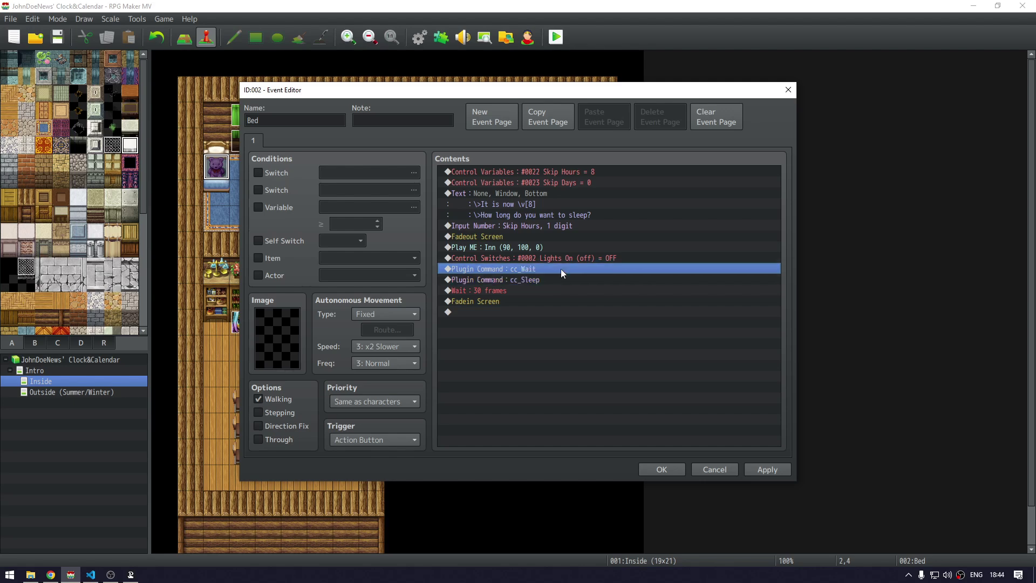
pyautogui.press('Insert')
pyautogui.click(528, 270)
pyautogui.press('Escape')
pyautogui.press('Escape')
pyautogui.click(521, 280)
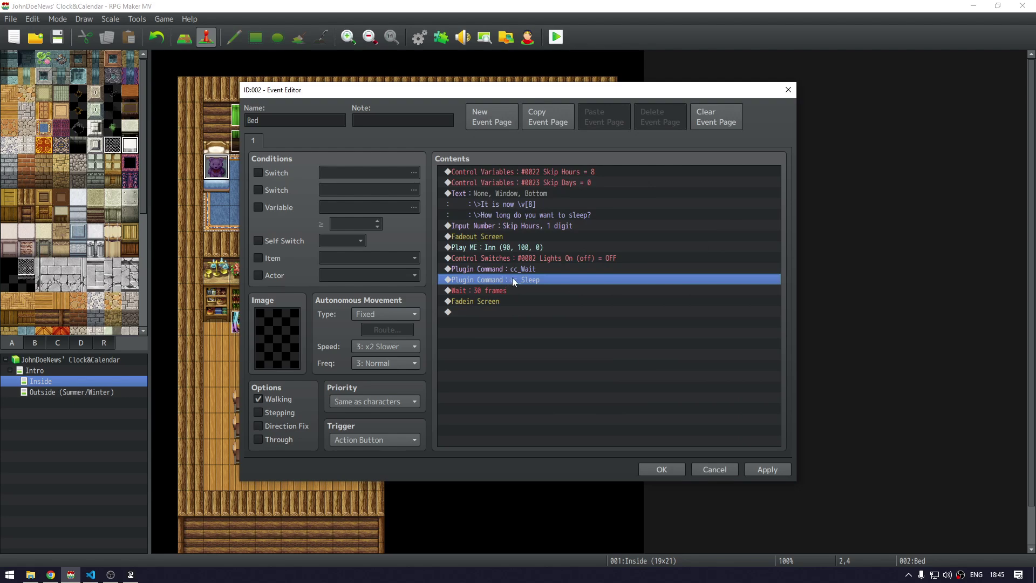
pyautogui.press('Insert')
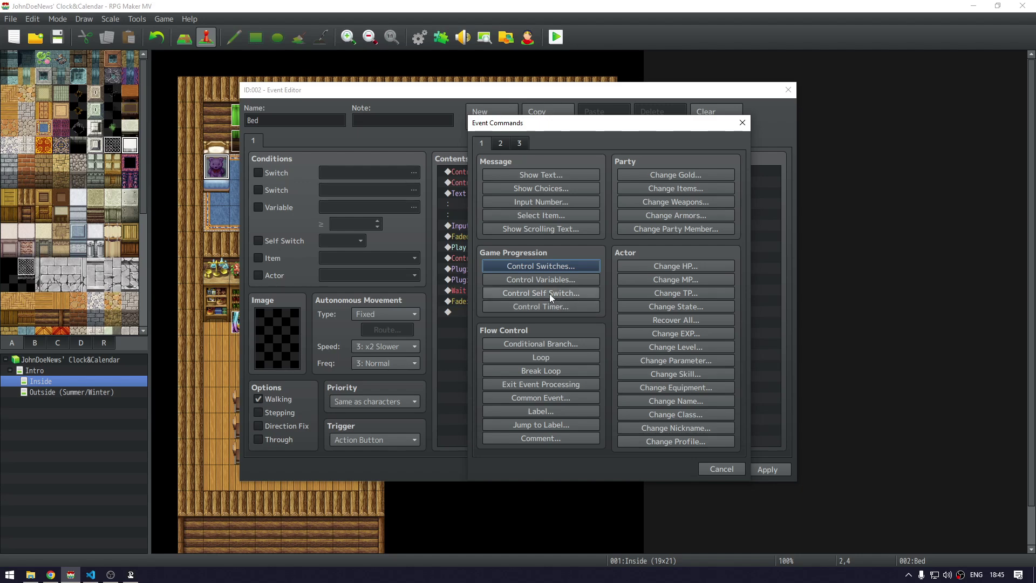
pyautogui.press('Escape')
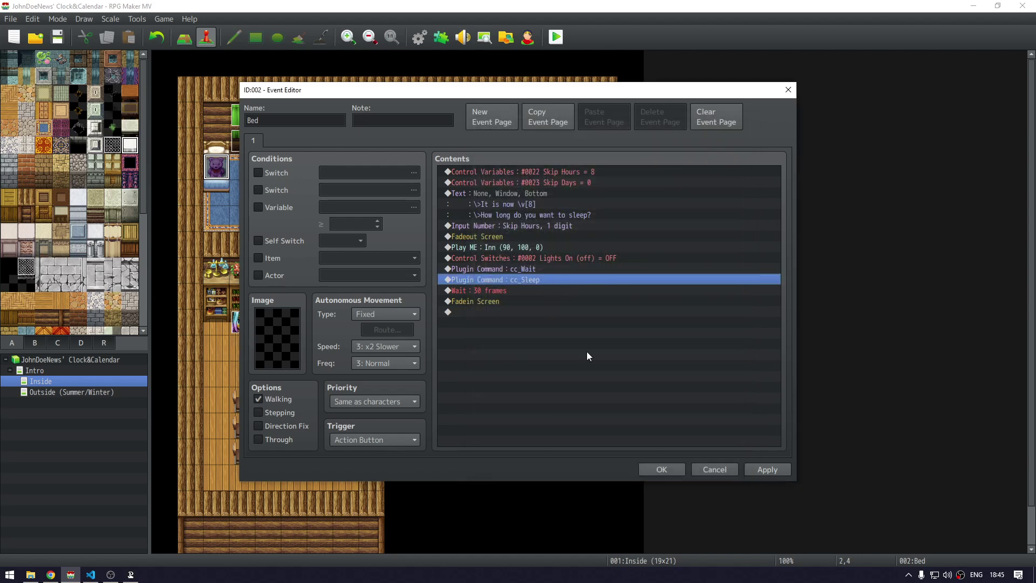
# Close the Bed event and examine the Hours conditions on the first two pages of the kitchen animal event EV026
pyautogui.click(656, 471)
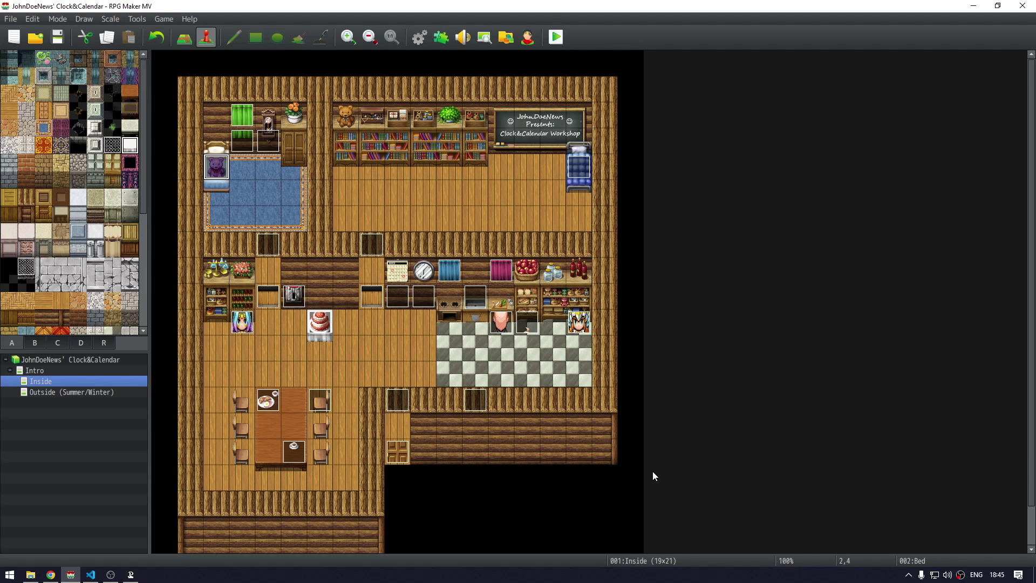
pyautogui.doubleClick(552, 345)
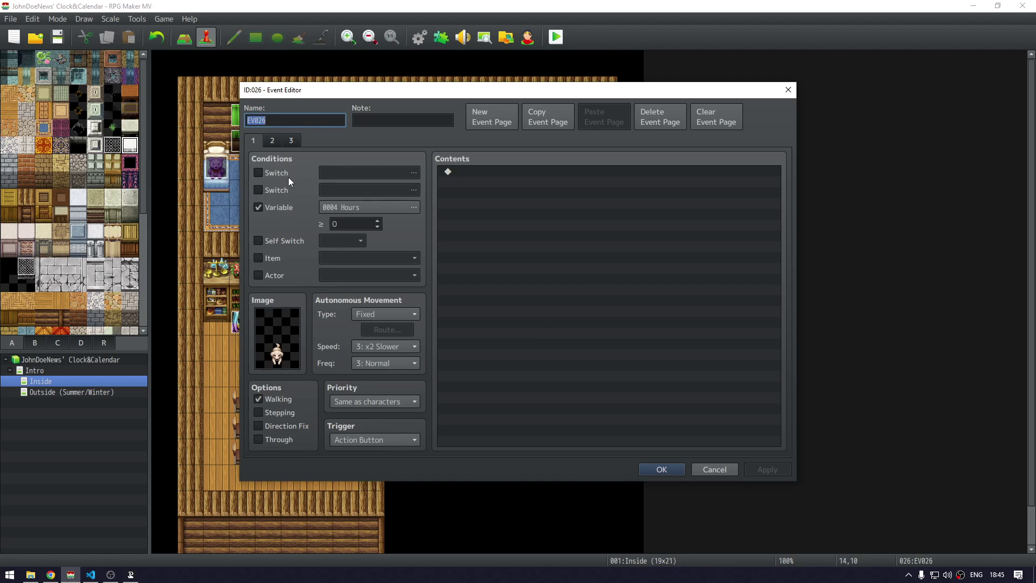
pyautogui.click(274, 139)
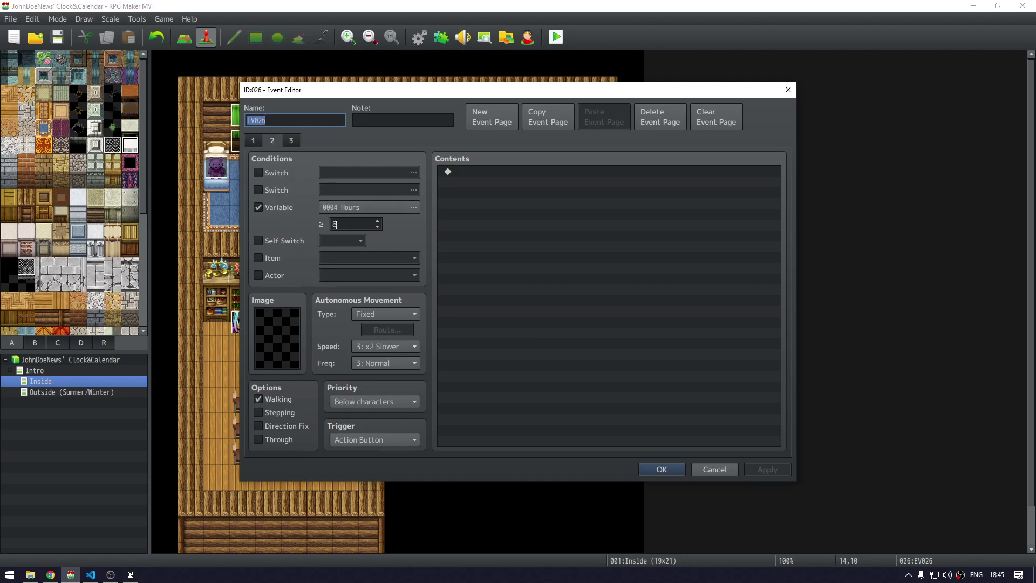
pyautogui.press('Return')
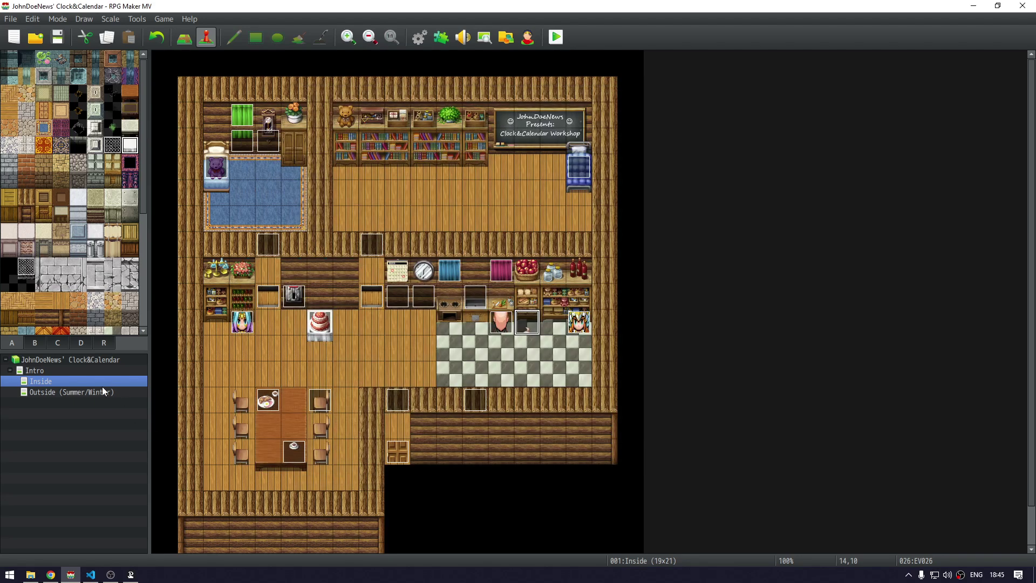
# Switch to the Outside (Summer/Winter) map and examine the Hours conditions on pages 2 to 5 of the Monster event
pyautogui.click(102, 392)
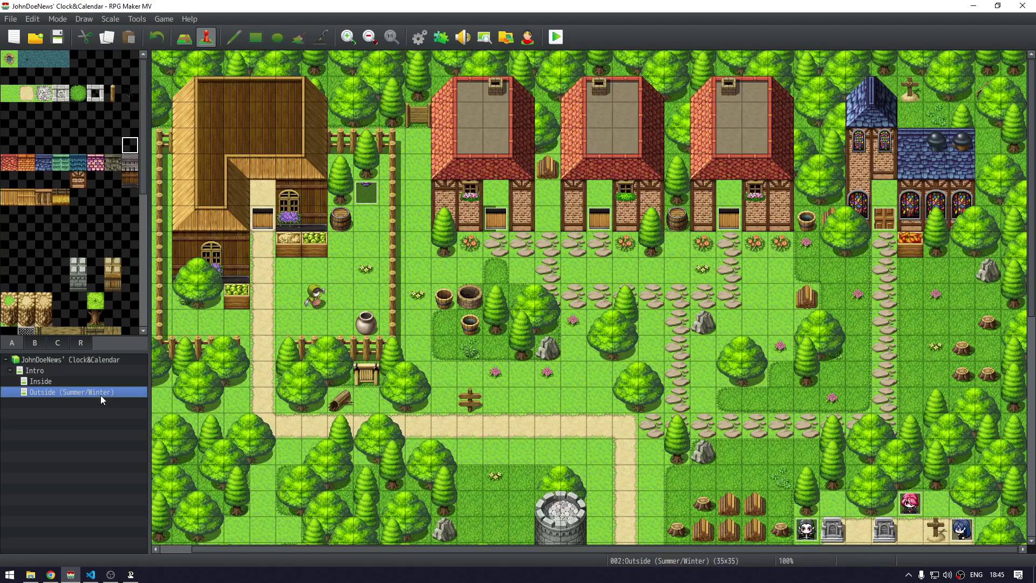
pyautogui.doubleClick(375, 196)
pyautogui.click(272, 140)
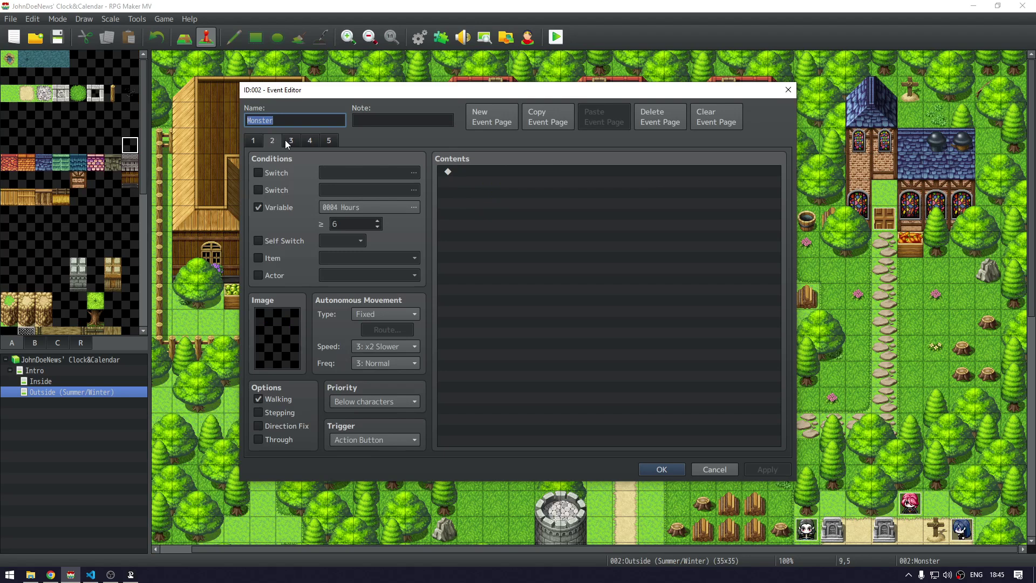
pyautogui.click(291, 141)
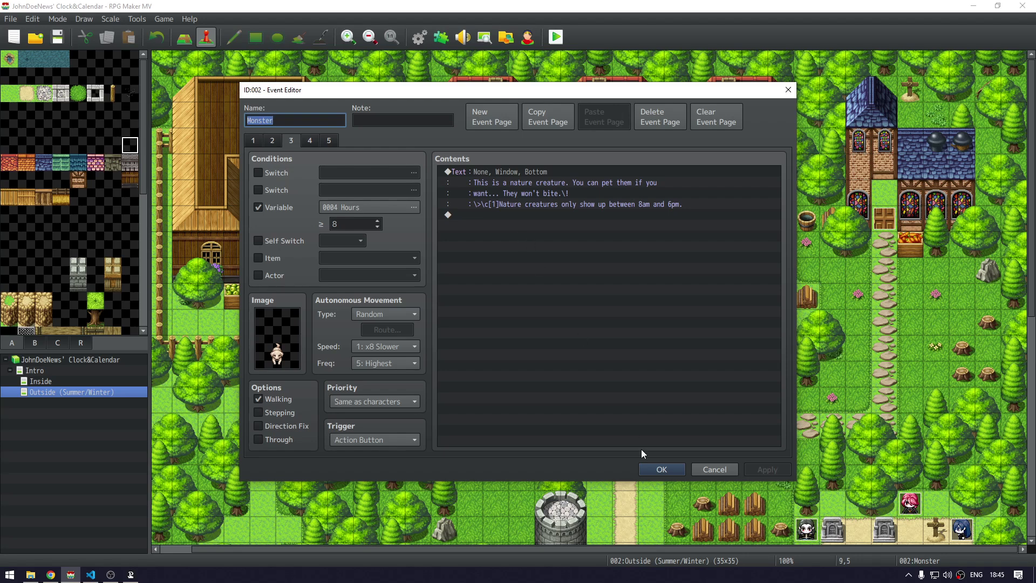
pyautogui.click(313, 141)
pyautogui.click(328, 141)
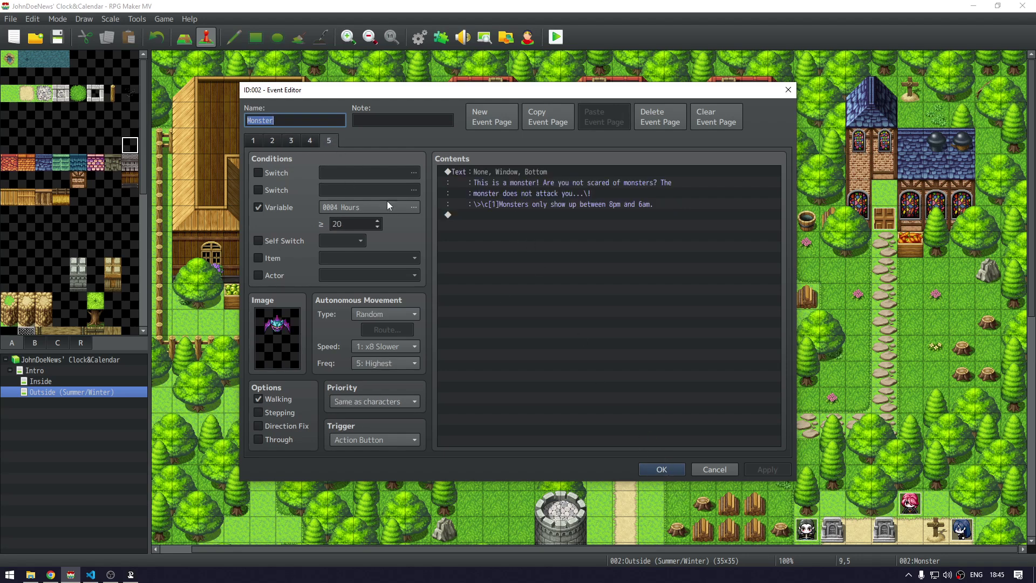
pyautogui.click(665, 467)
# Examine both pages of the Vampire event in the graveyard, including the Hours condition on page 2
pyautogui.scroll(-5, 680, 457)
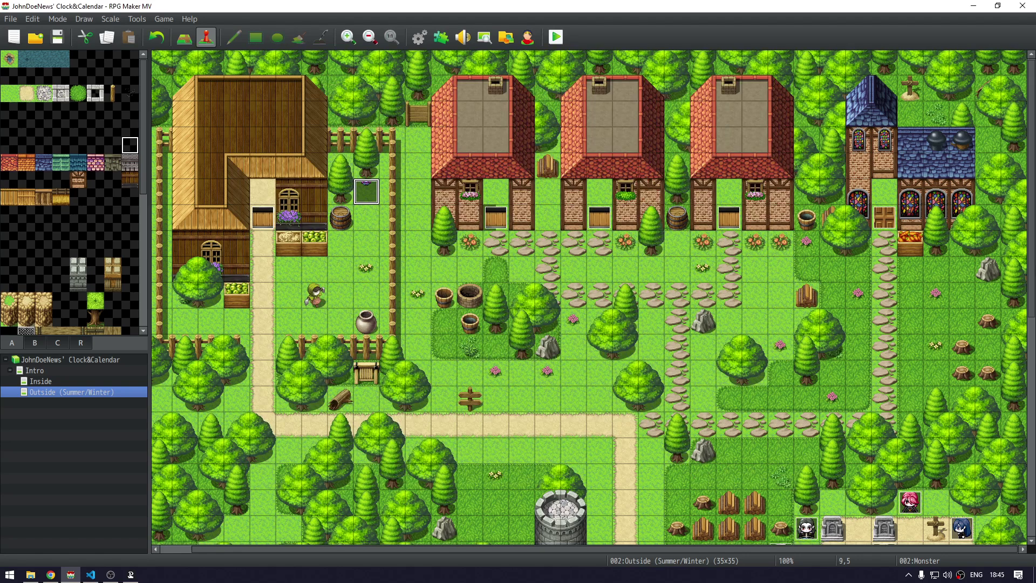
pyautogui.scroll(-5, 680, 457)
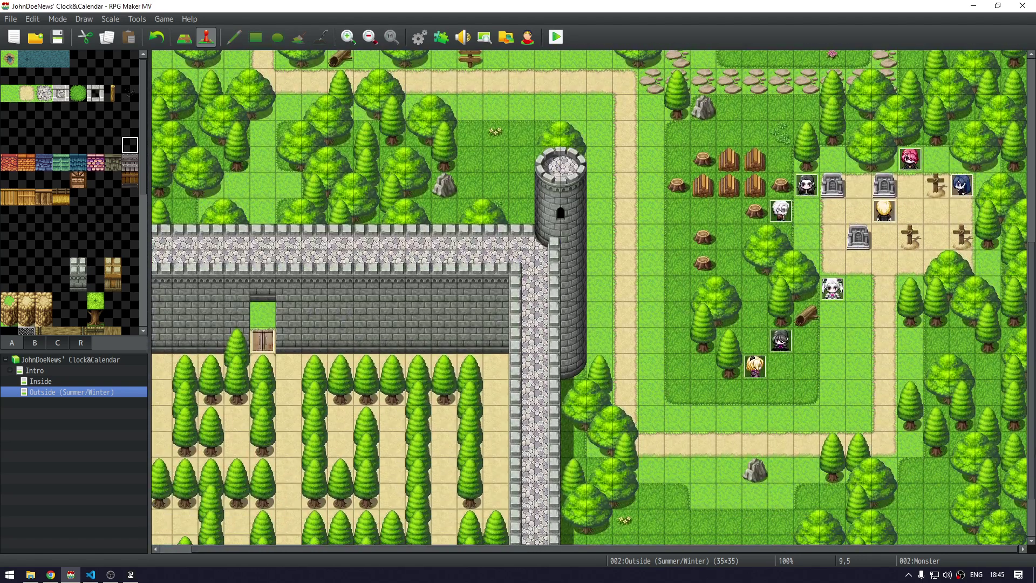
pyautogui.scroll(10, 1023, 269)
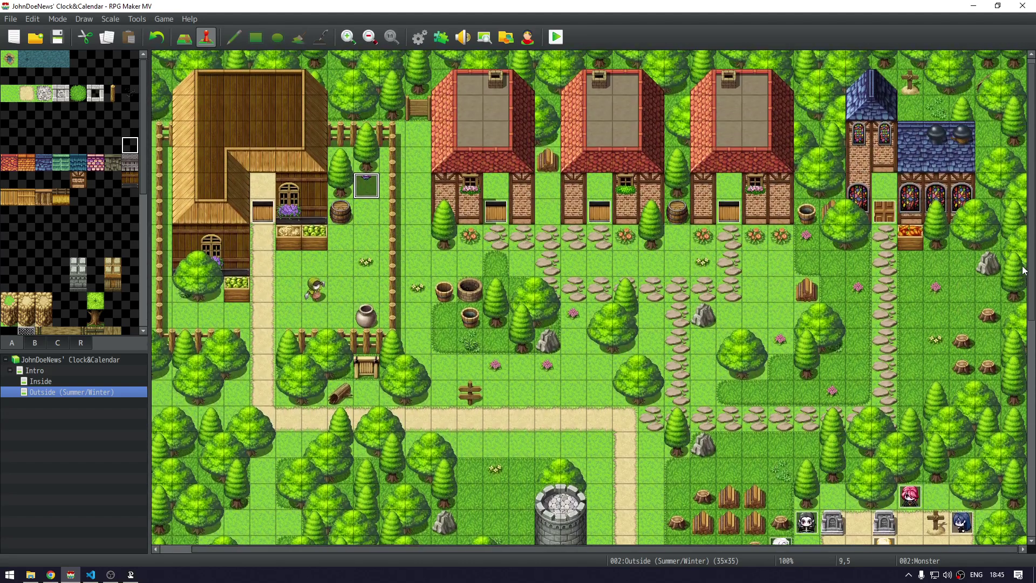
pyautogui.moveTo(1024, 270); pyautogui.dragTo(800, 376)
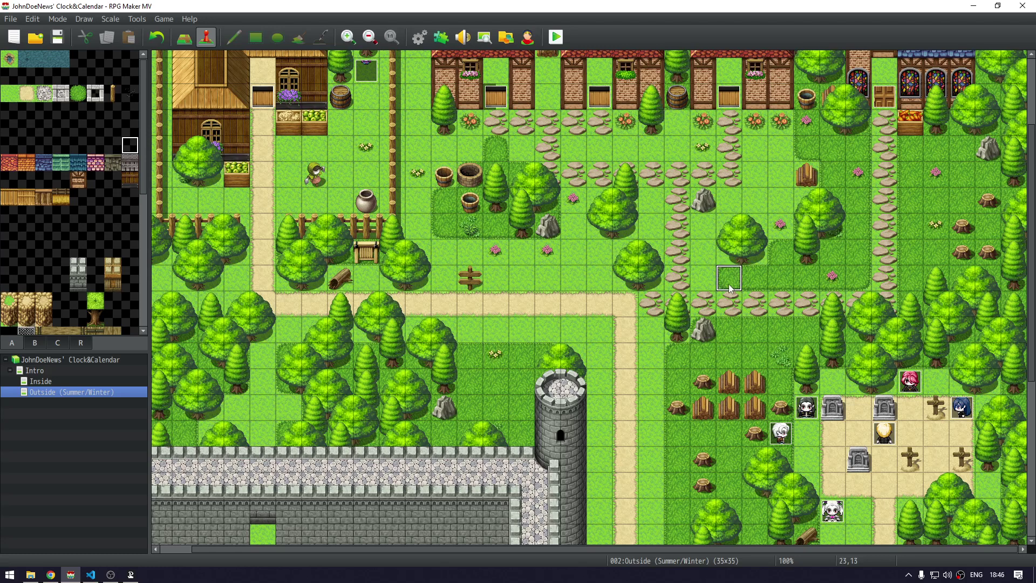
pyautogui.moveTo(1032, 163); pyautogui.dragTo(1026, 215)
pyautogui.doubleClick(962, 311)
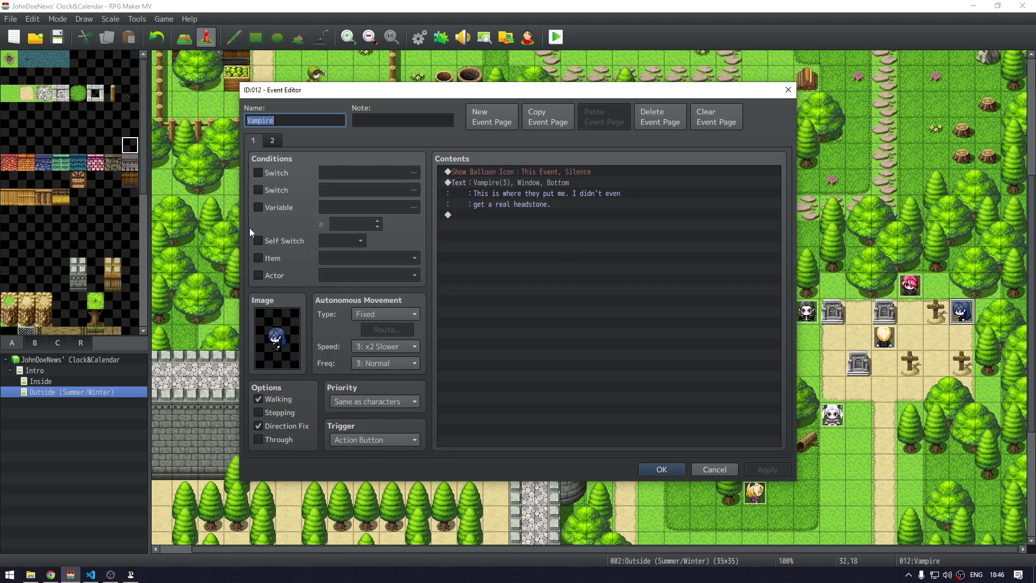
pyautogui.click(273, 140)
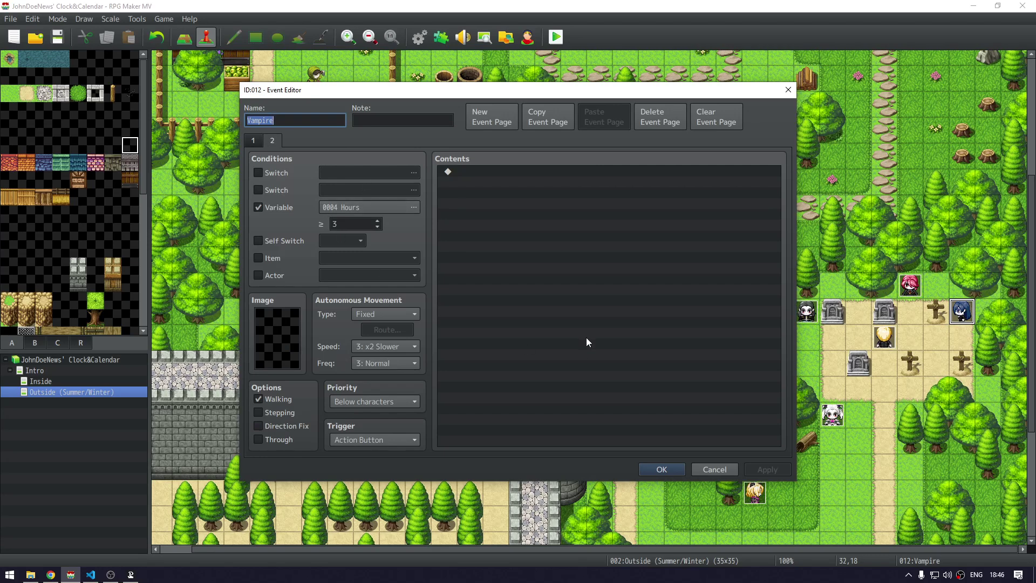
pyautogui.press('Escape')
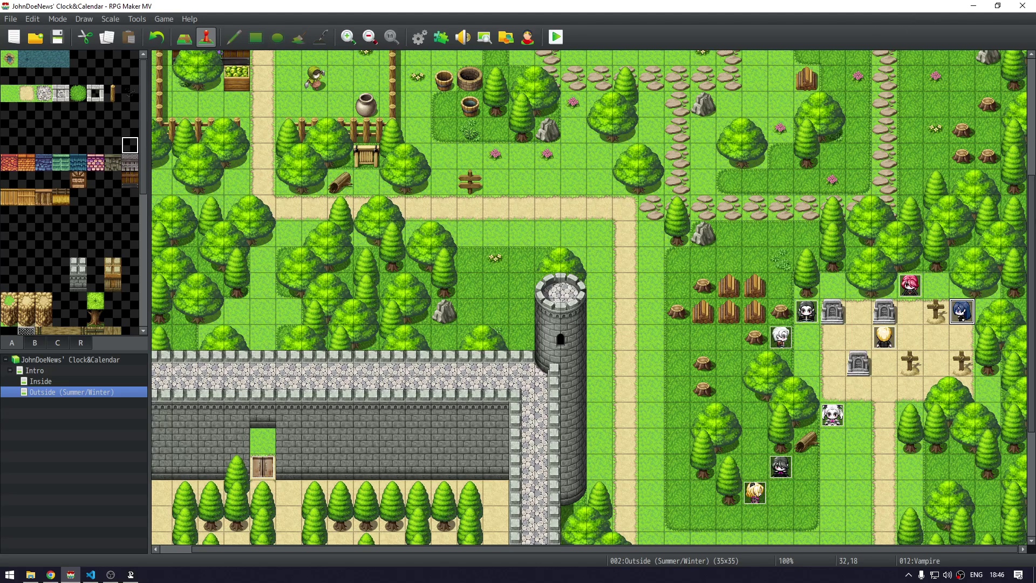
# Examine the Hours conditional branches and the shop commands inside them in the Wepon Store door event
pyautogui.scroll(-5, 1025, 249)
pyautogui.scroll(10, 1025, 250)
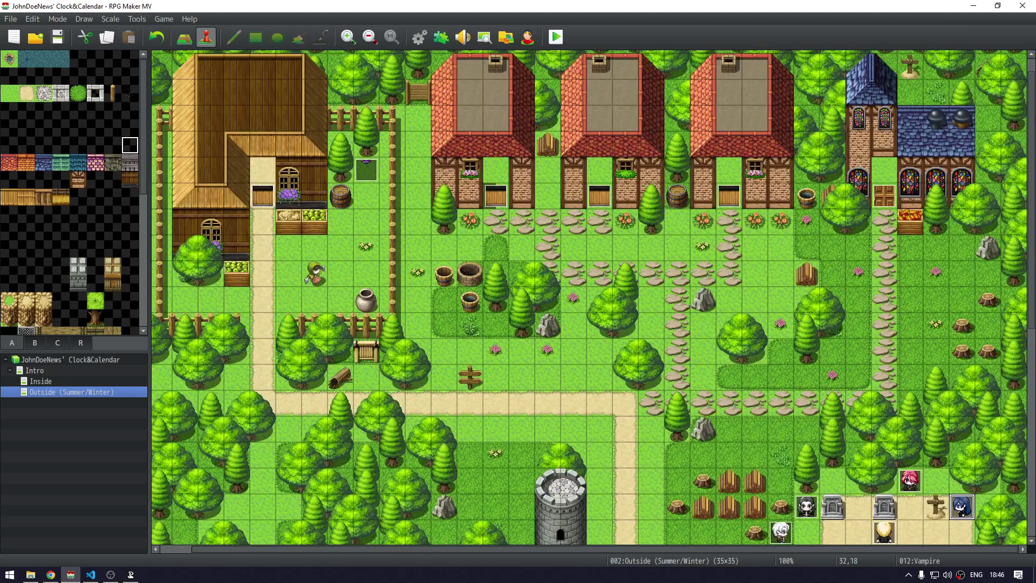
pyautogui.scroll(1, 1026, 250)
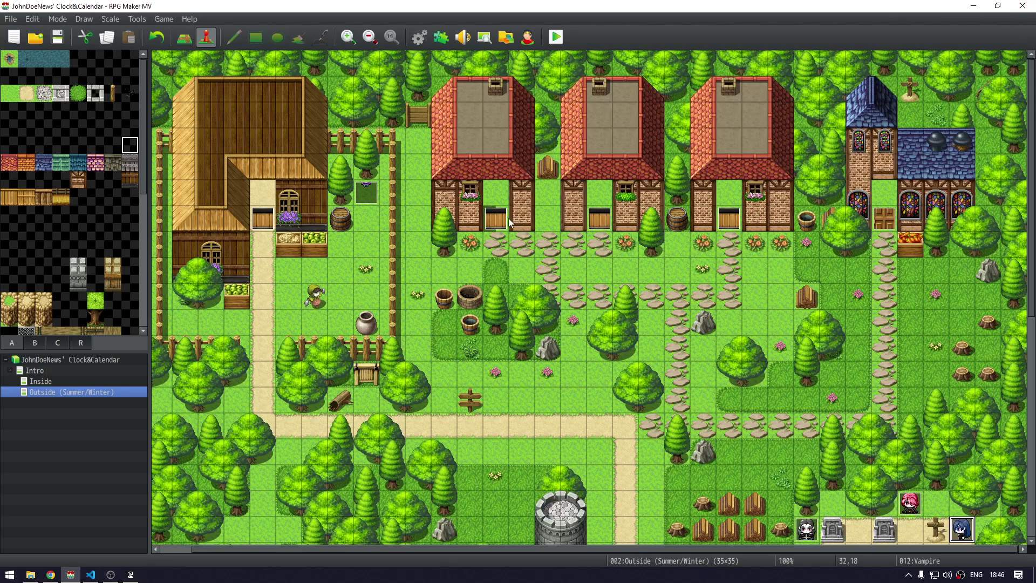
pyautogui.doubleClick(490, 222)
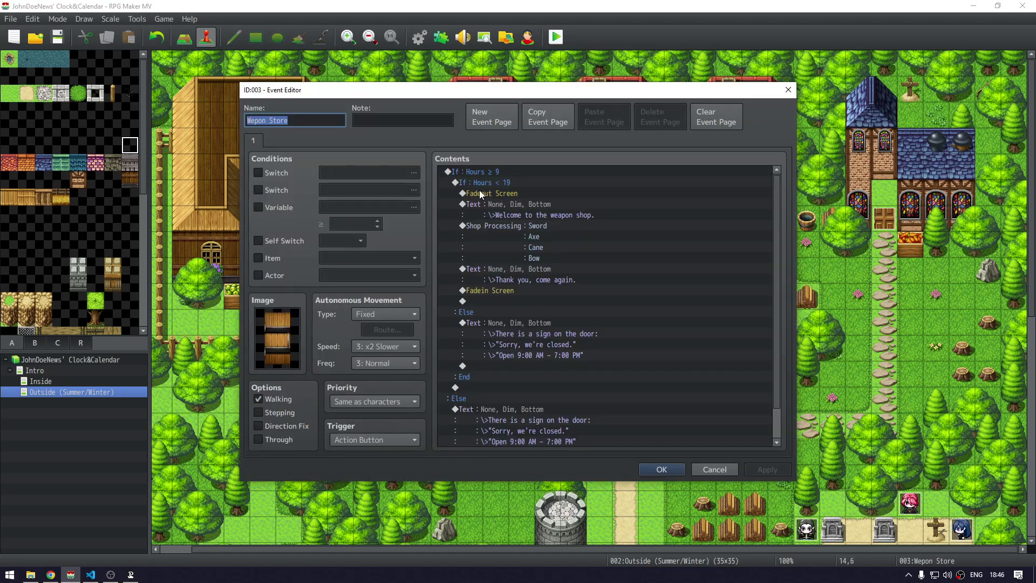
pyautogui.moveTo(775, 203); pyautogui.dragTo(683, 144)
pyautogui.click(485, 172)
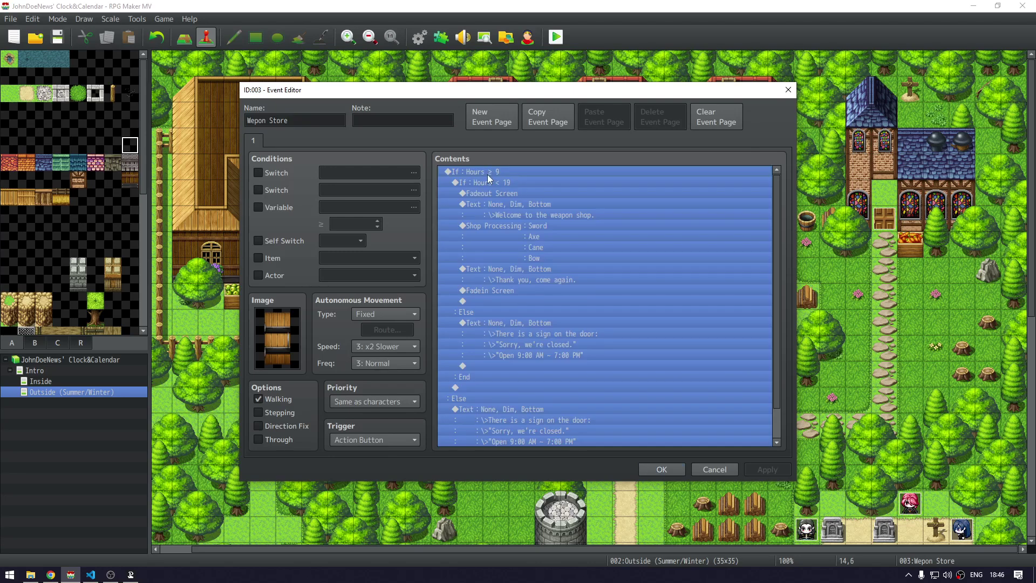
pyautogui.click(507, 182)
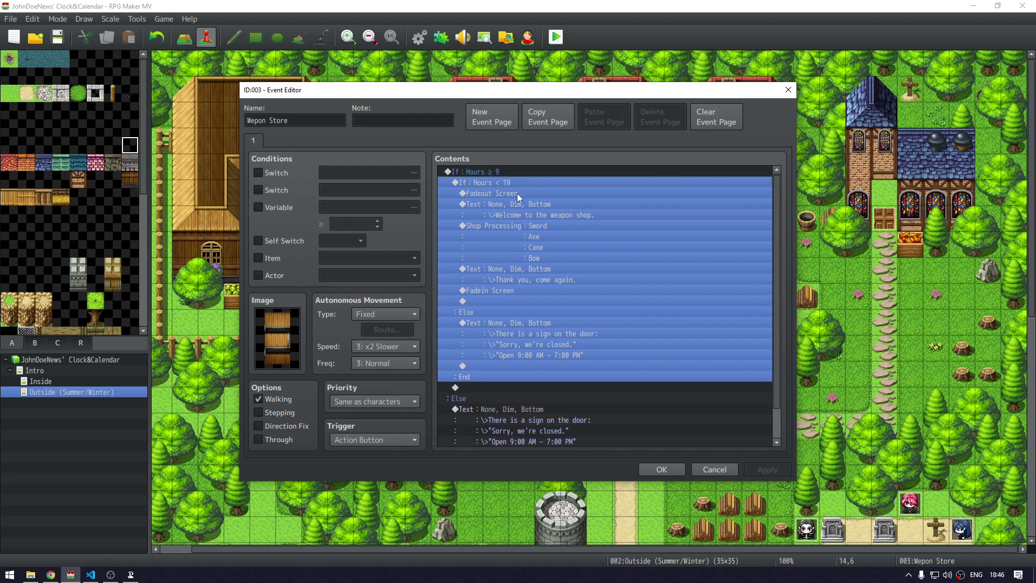
pyautogui.click(517, 193)
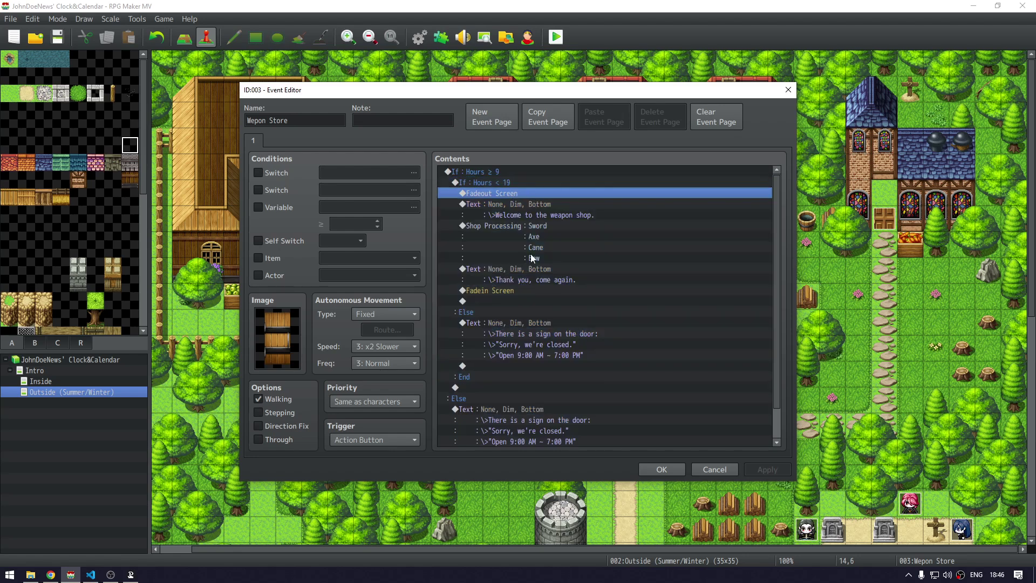
# Examine the open-shop and closed-sign commands in the Wepon Store event, and close both the playtest and the event editor
pyautogui.keyDown('shift'); pyautogui.click(531, 288); pyautogui.keyUp('shift')
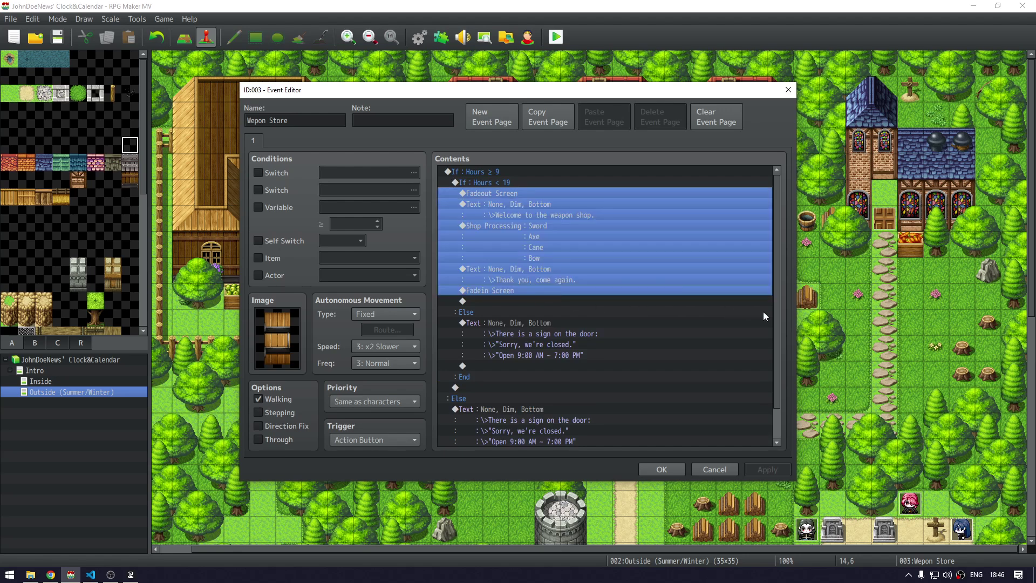
pyautogui.scroll(-1, 774, 324)
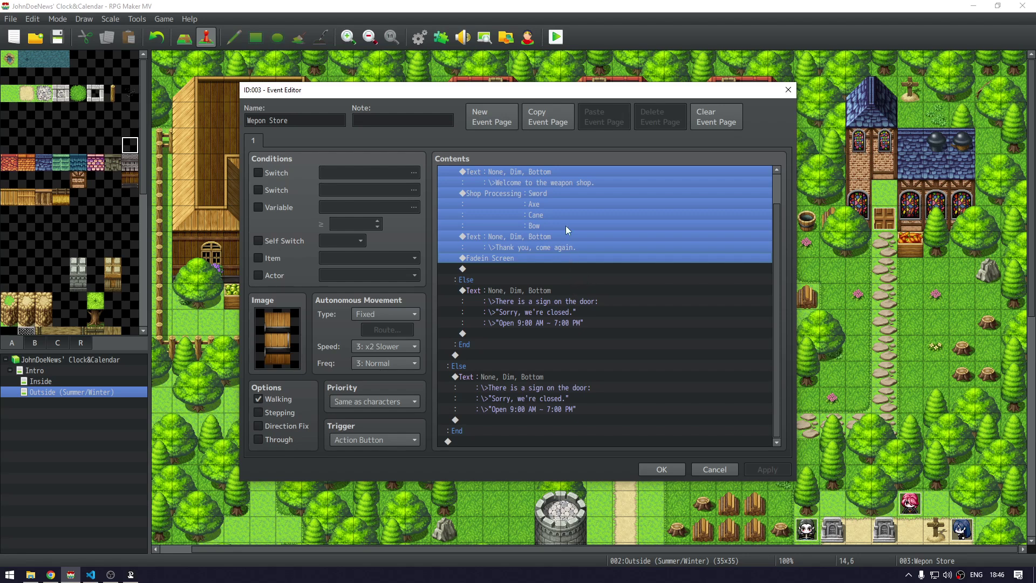
pyautogui.click(556, 182)
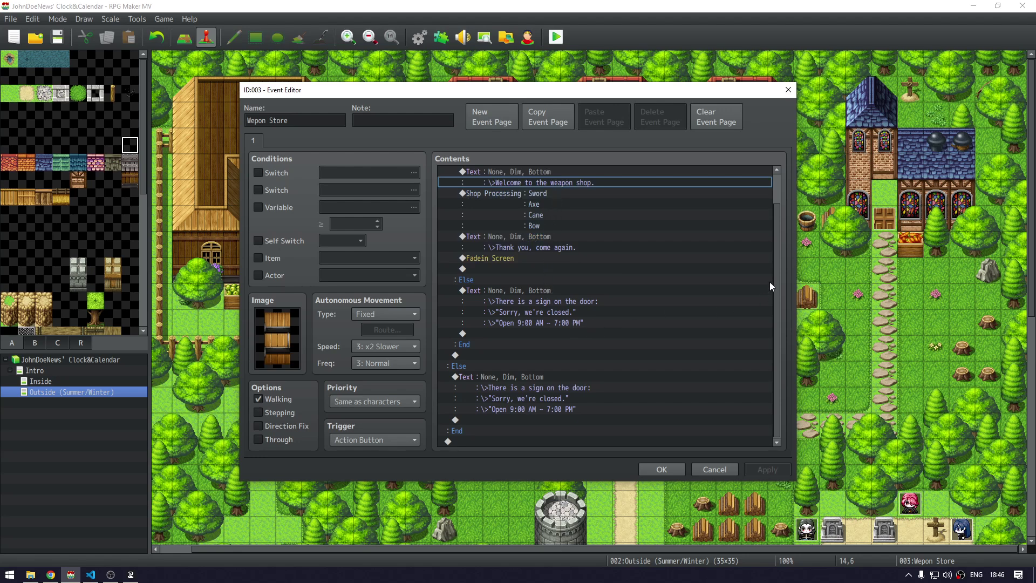
pyautogui.click(477, 290)
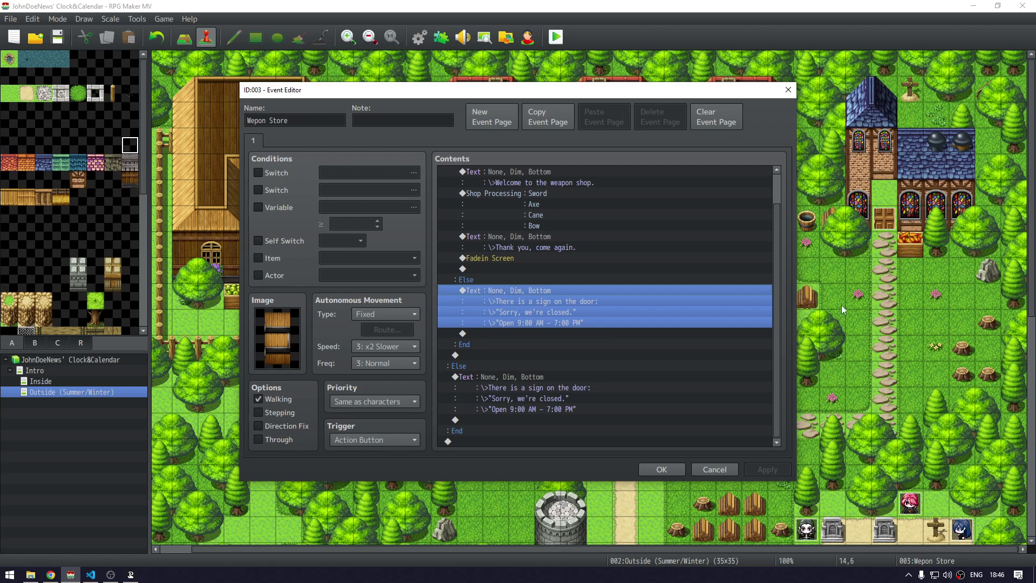
pyautogui.scroll(1, 765, 250)
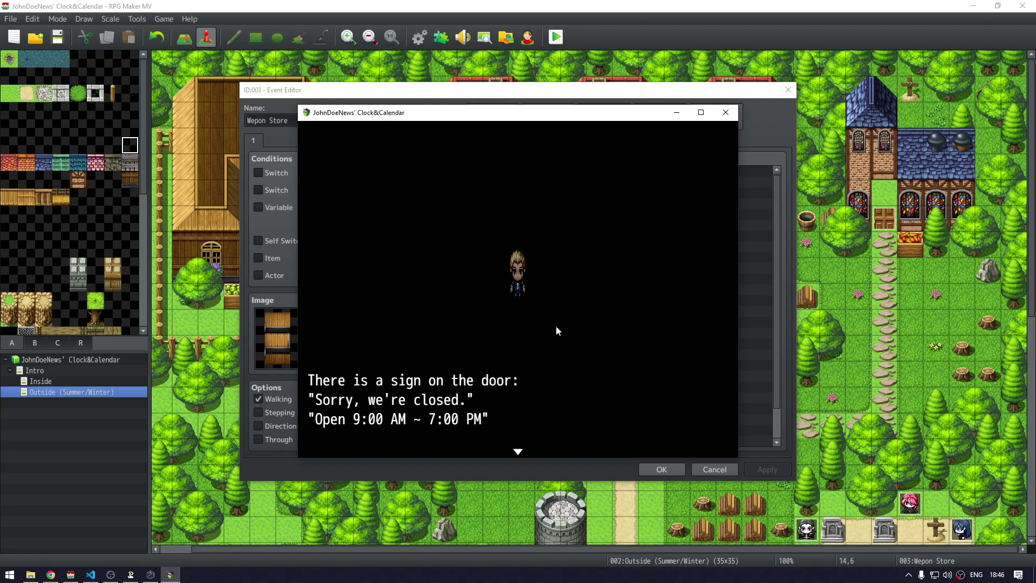
pyautogui.click(732, 114)
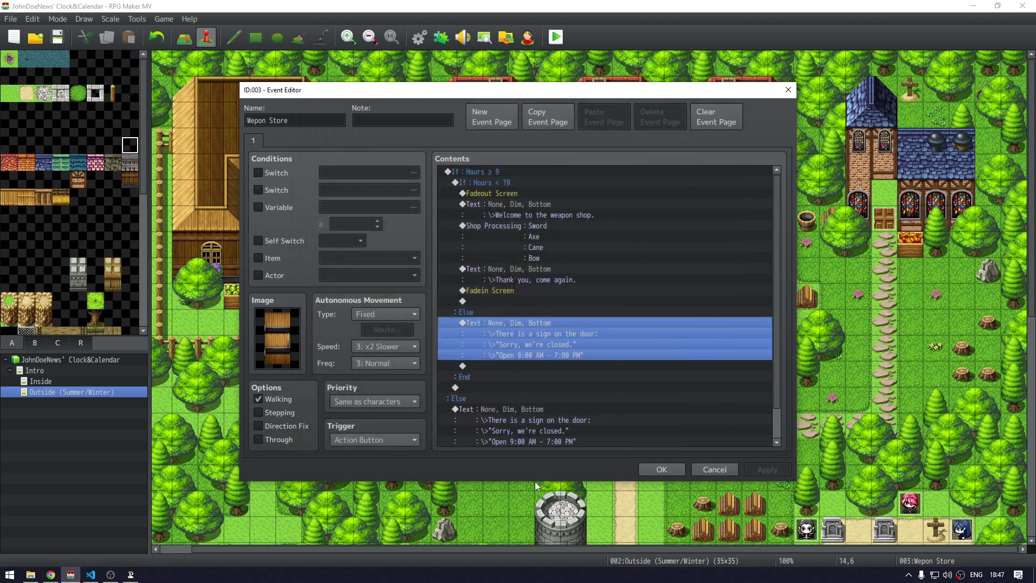
pyautogui.click(663, 471)
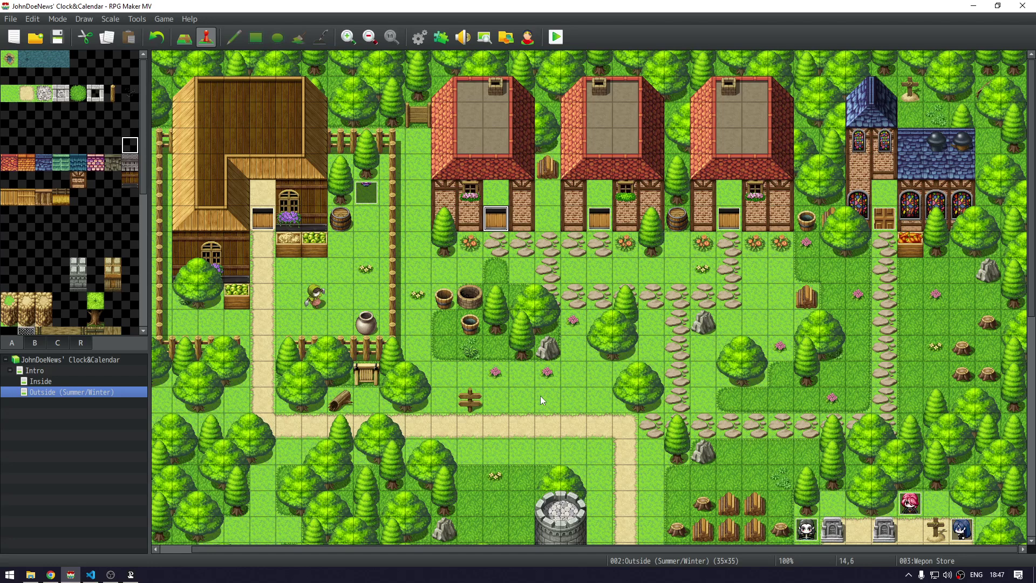
# Start a new playtest, advance the teacher's introduction and choose "Play this character" for the blond hero
pyautogui.hotkey('alt', 'F4')
pyautogui.press('Return')
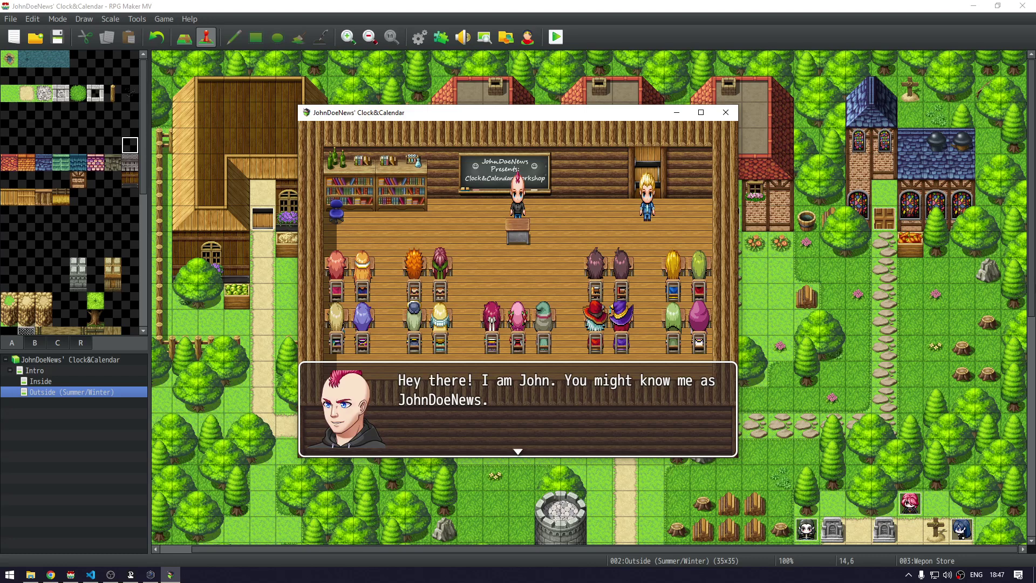
pyautogui.press('Return')
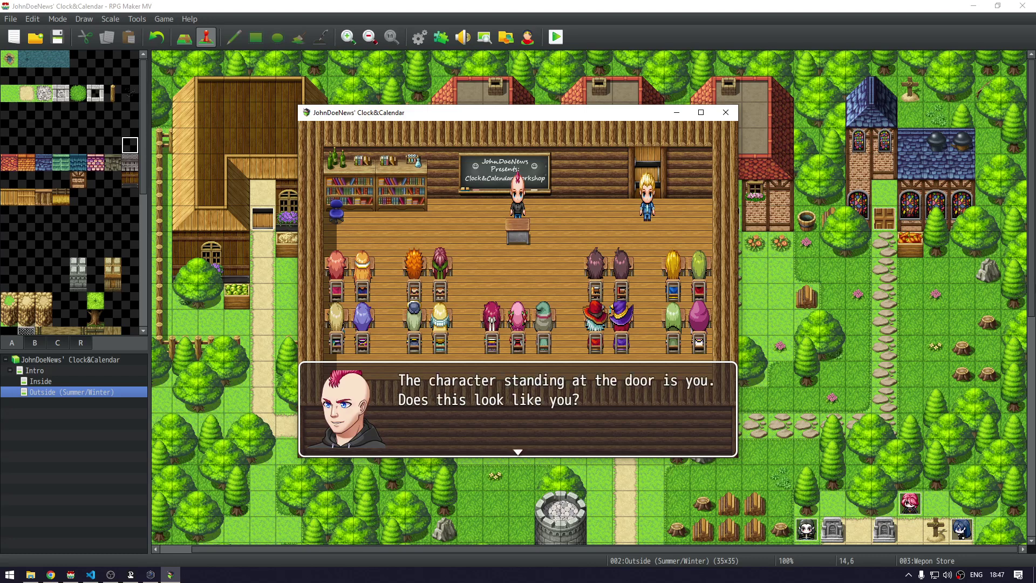
pyautogui.press('Return')
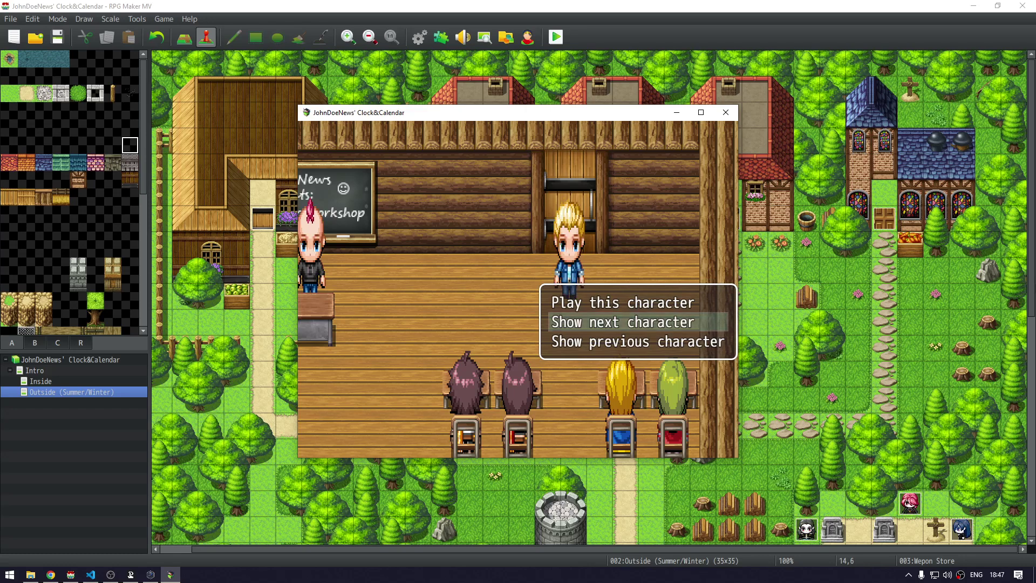
pyautogui.press('Up')
pyautogui.press('Down')
pyautogui.press('Down')
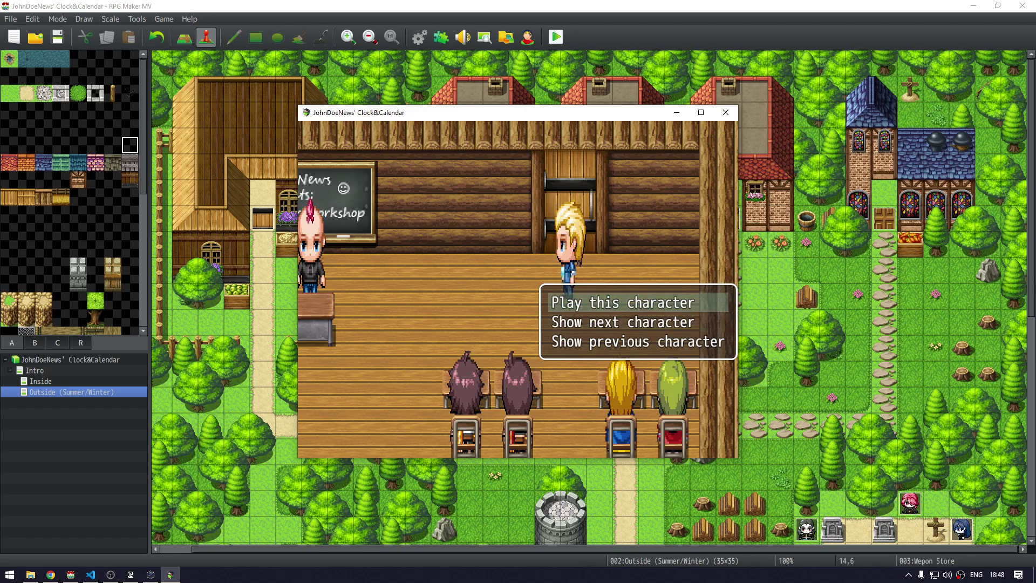
pyautogui.press('Return')
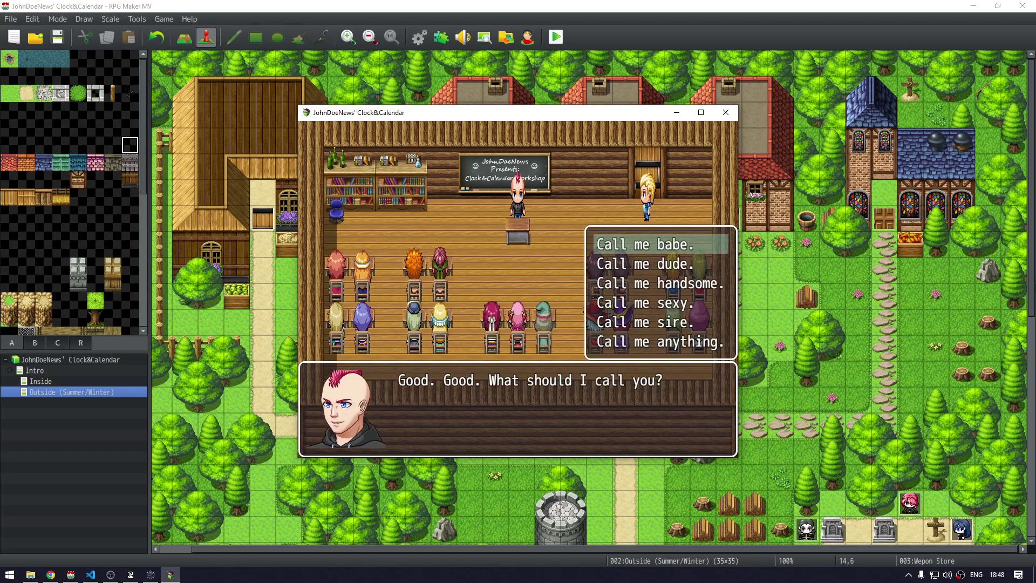
# Answer the teacher's question about what to call the hero with "Call me sexy."
pyautogui.press('Down')
pyautogui.press('Down')
pyautogui.press('Down')
pyautogui.press('Down')
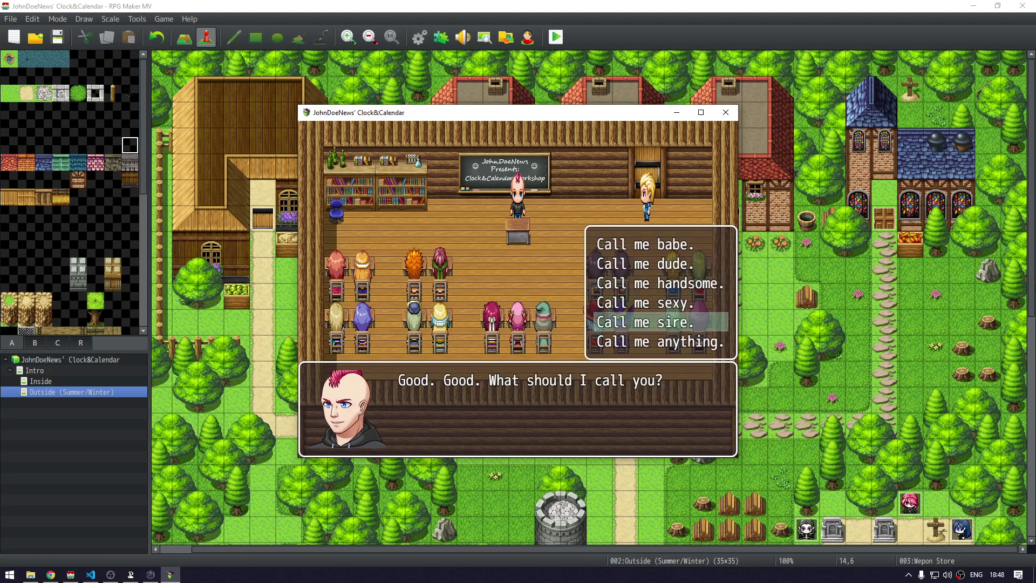
pyautogui.press('Up')
pyautogui.press('Return')
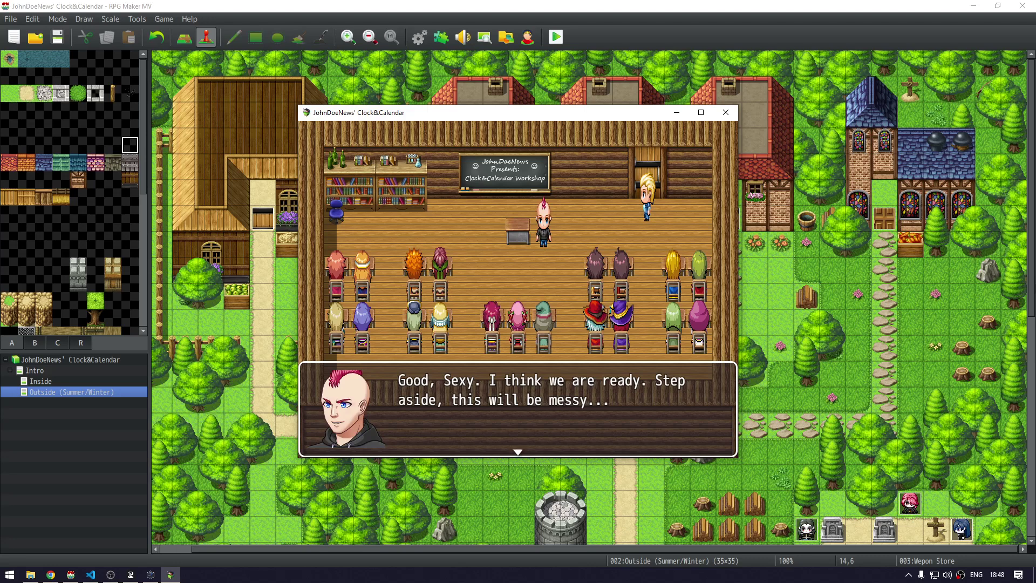
# Advance the remaining classroom dialogue about the Clock & Calendar system
pyautogui.press('Return')
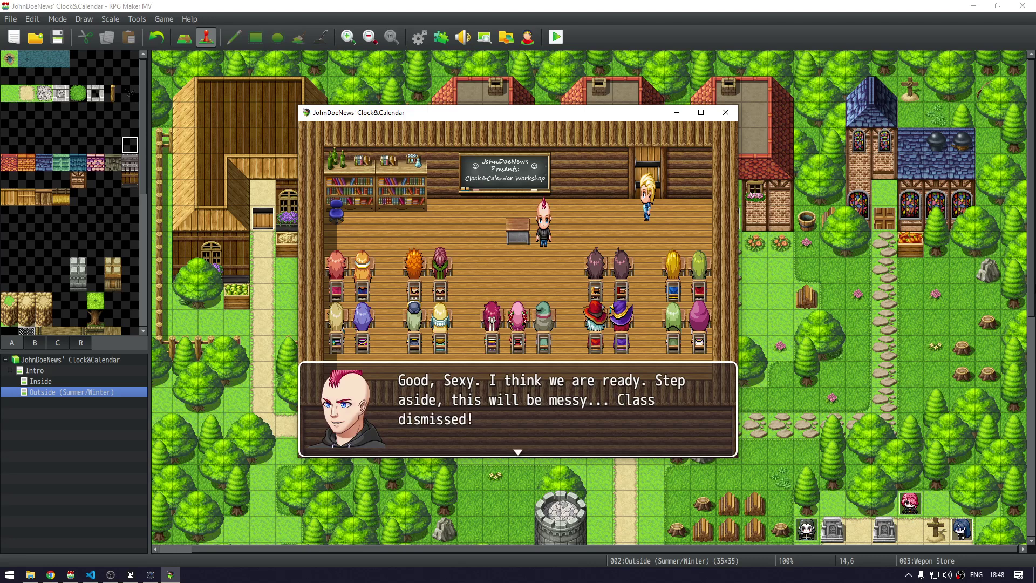
pyautogui.press('Return')
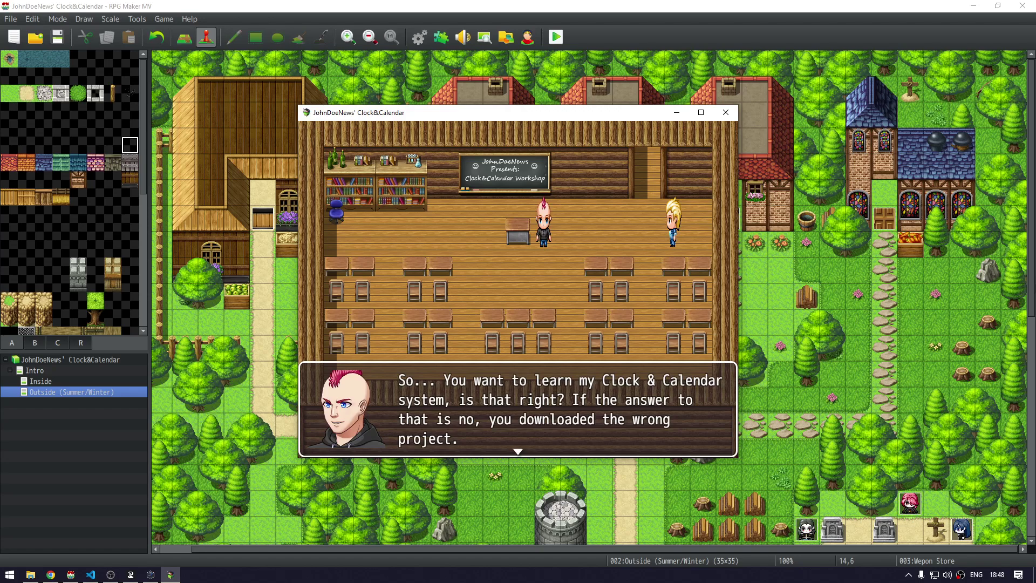
pyautogui.press('Return')
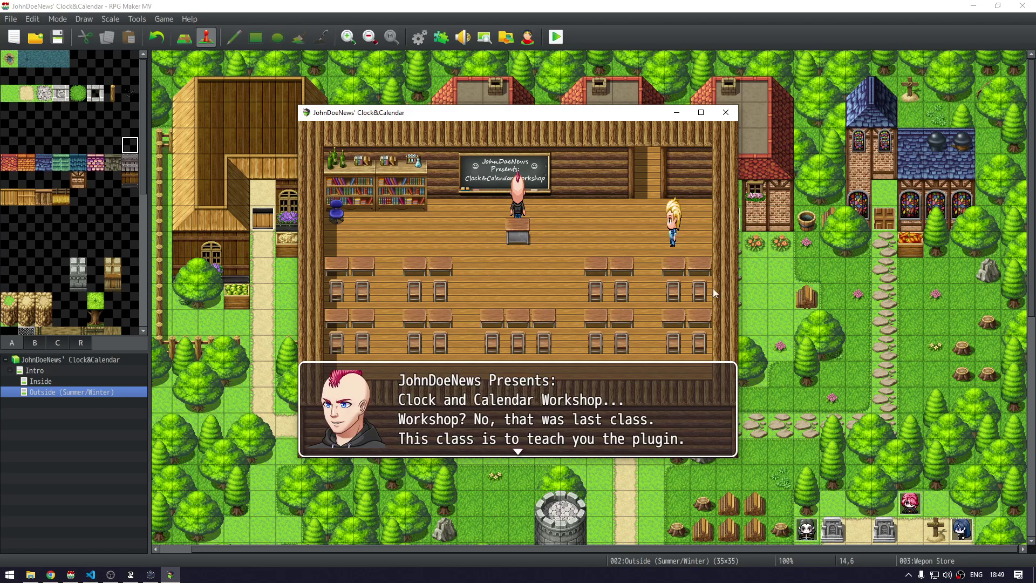
pyautogui.click(697, 292)
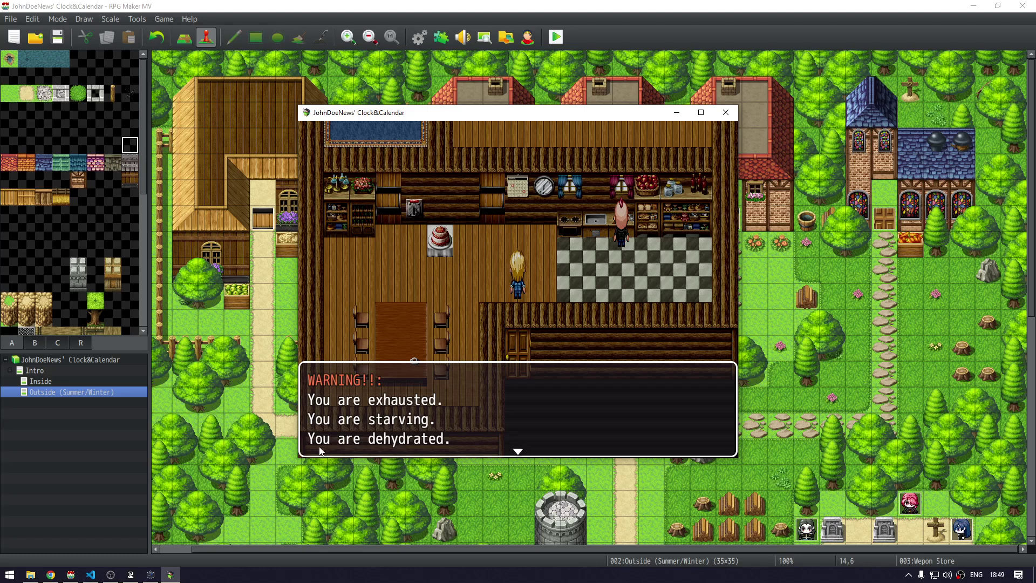
# Walk the hero out of the house and back inside, dismissing the survival warning after each map transfer
pyautogui.click(614, 312)
pyautogui.click(527, 322)
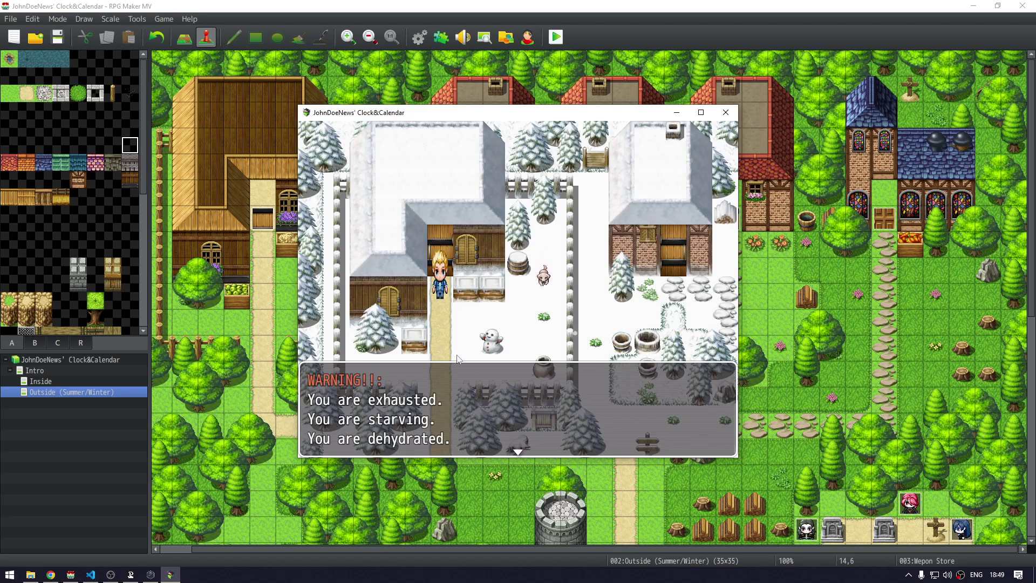
pyautogui.click(442, 267)
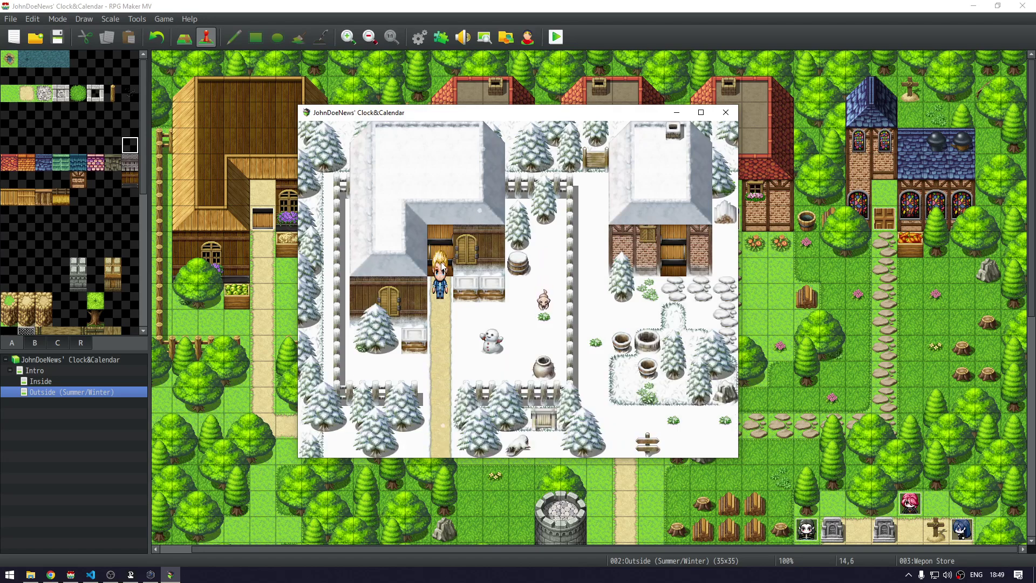
pyautogui.click(442, 261)
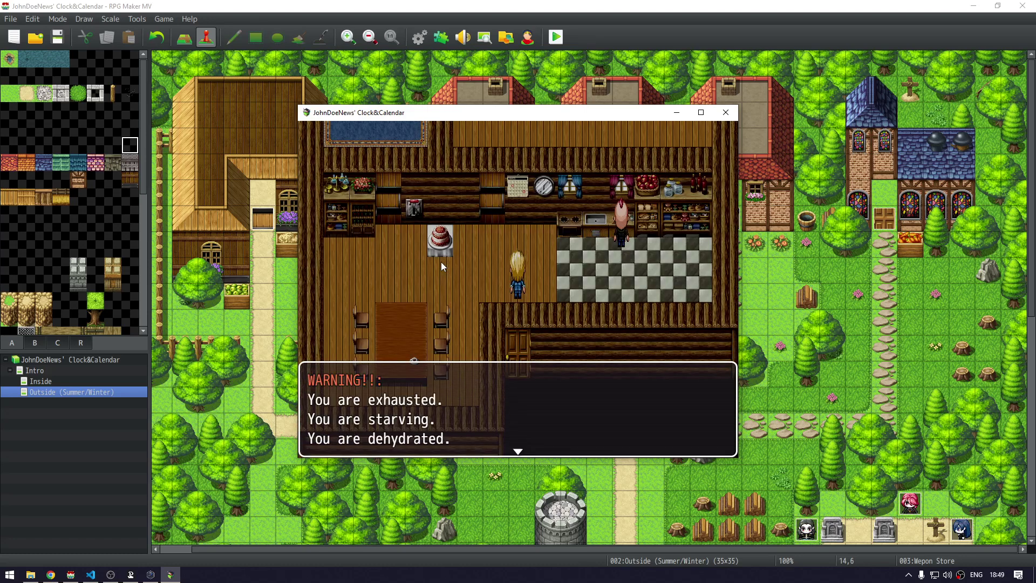
pyautogui.click(441, 261)
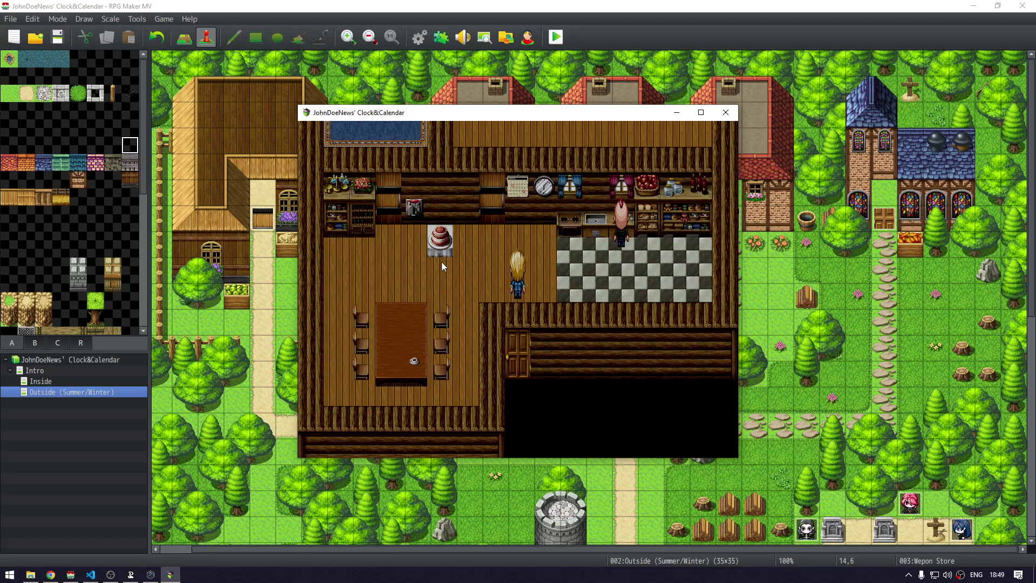
# Switch back to the editor and examine the state checks in the Transfer common event in the Database
pyautogui.hotkey('alt', 'F4')
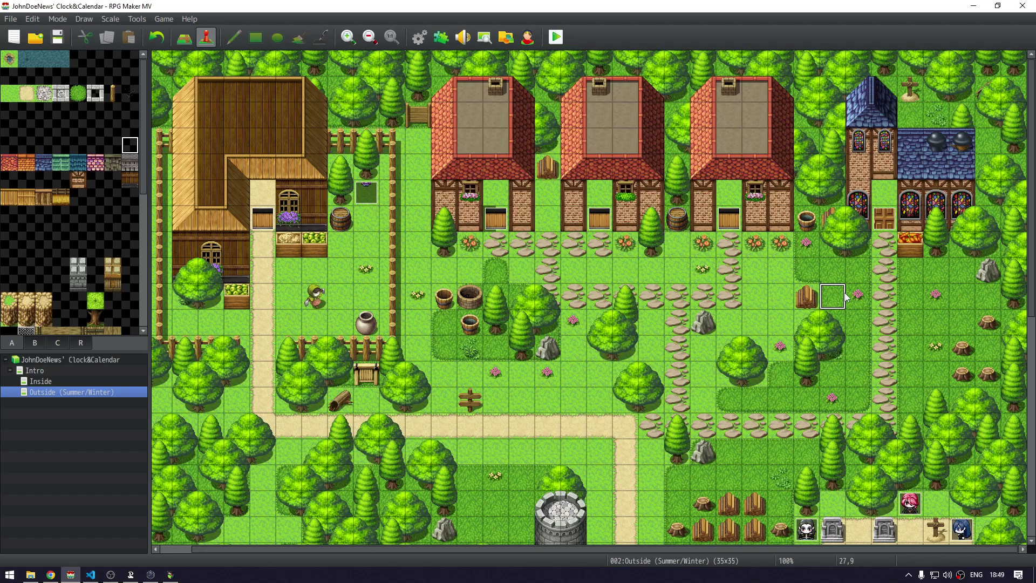
pyautogui.press('F9')
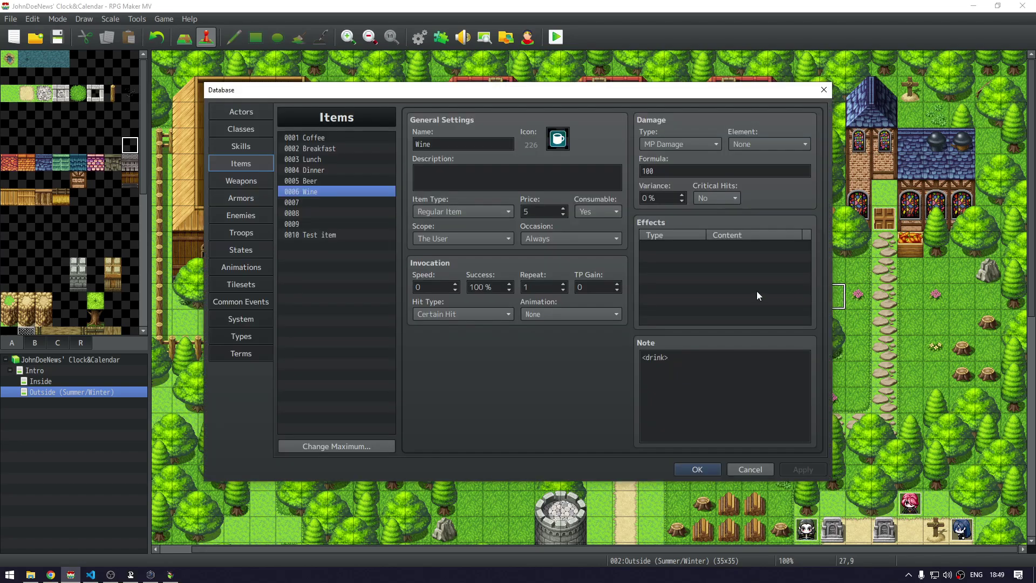
pyautogui.click(216, 302)
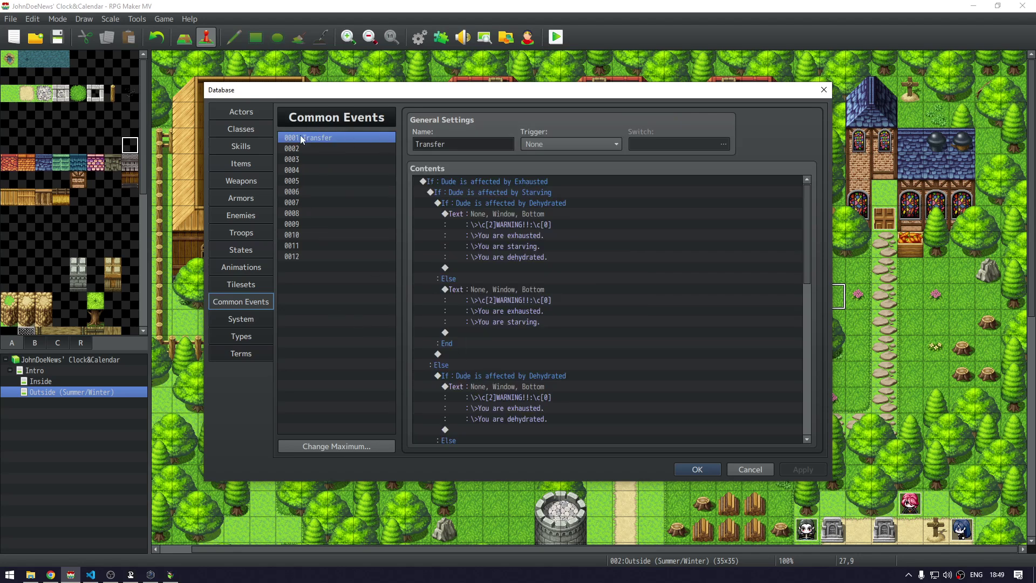
pyautogui.click(696, 470)
# Examine the Common Event parameter of the JDN_Survival_MV plugin and its description of when it triggers
pyautogui.press('F10')
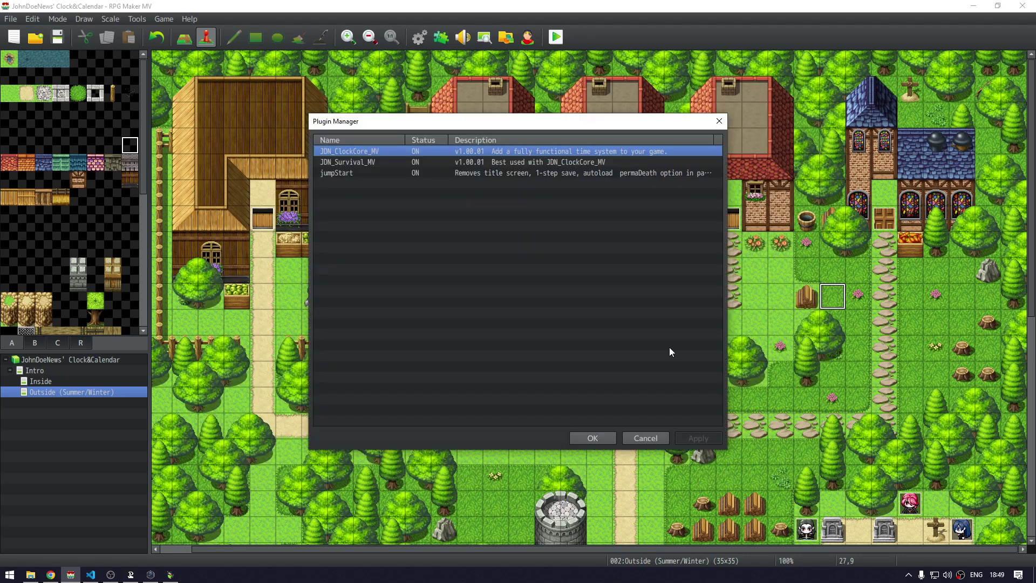
pyautogui.doubleClick(365, 161)
pyautogui.doubleClick(626, 222)
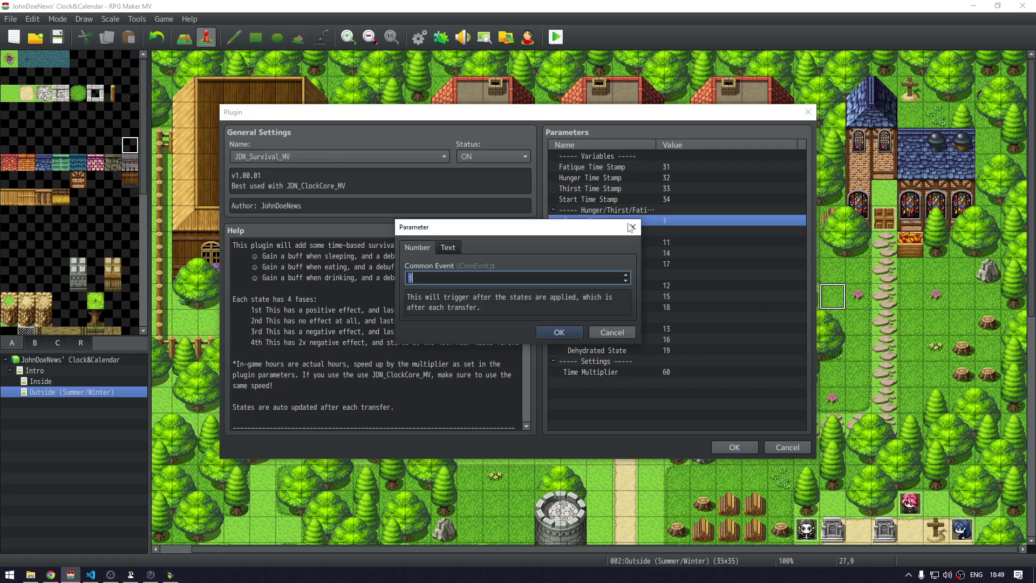
pyautogui.press('Escape')
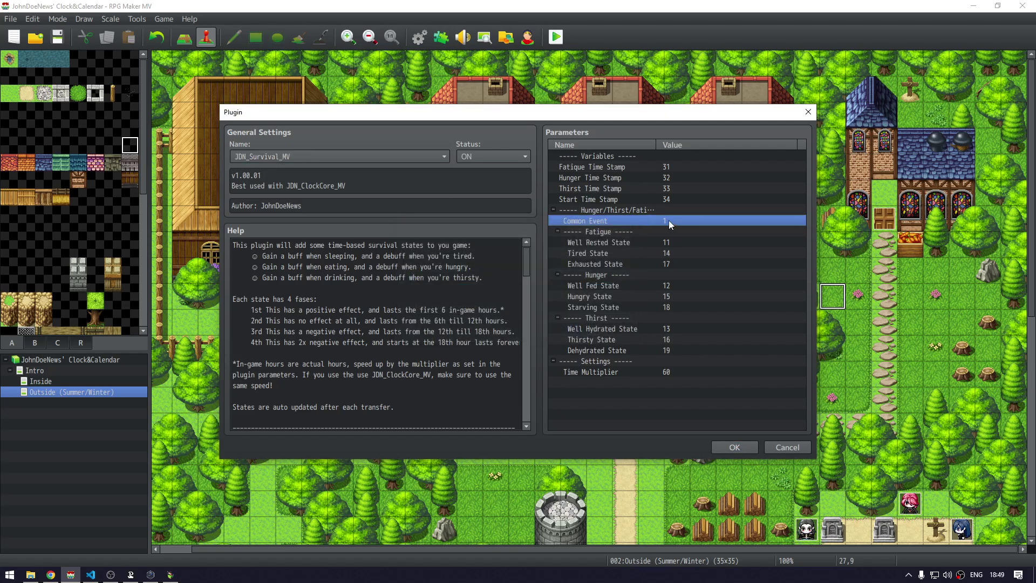
pyautogui.doubleClick(568, 225)
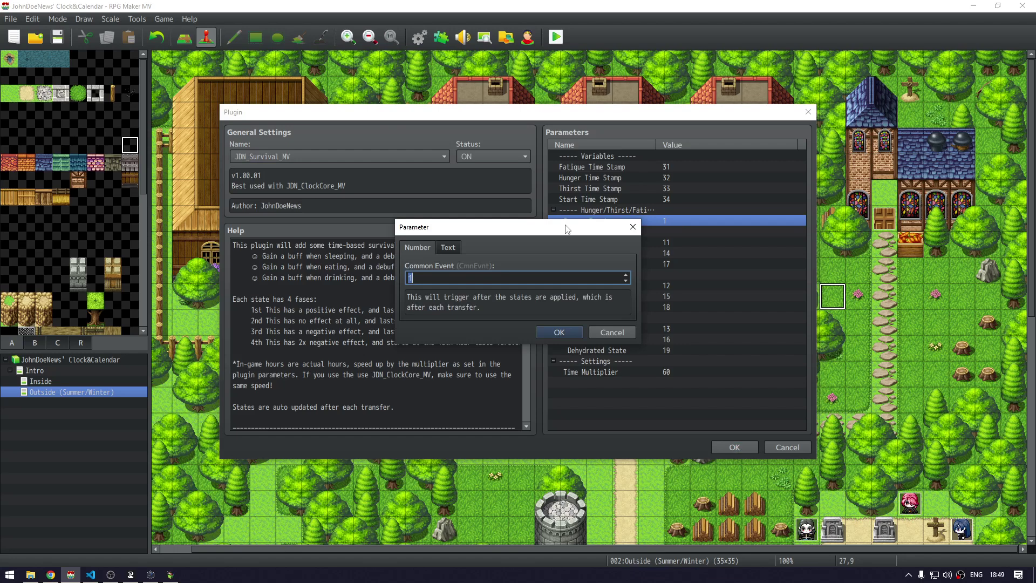
pyautogui.press('Escape')
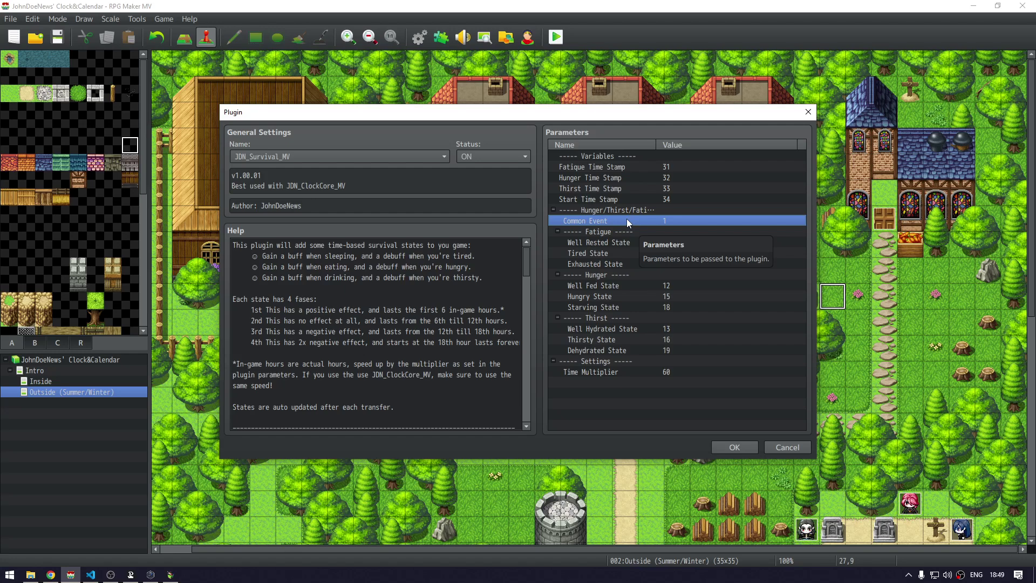
# Accept the JDN_Survival_MV plugin settings, close the Plugin Manager and save the changes to the game
pyautogui.click(734, 448)
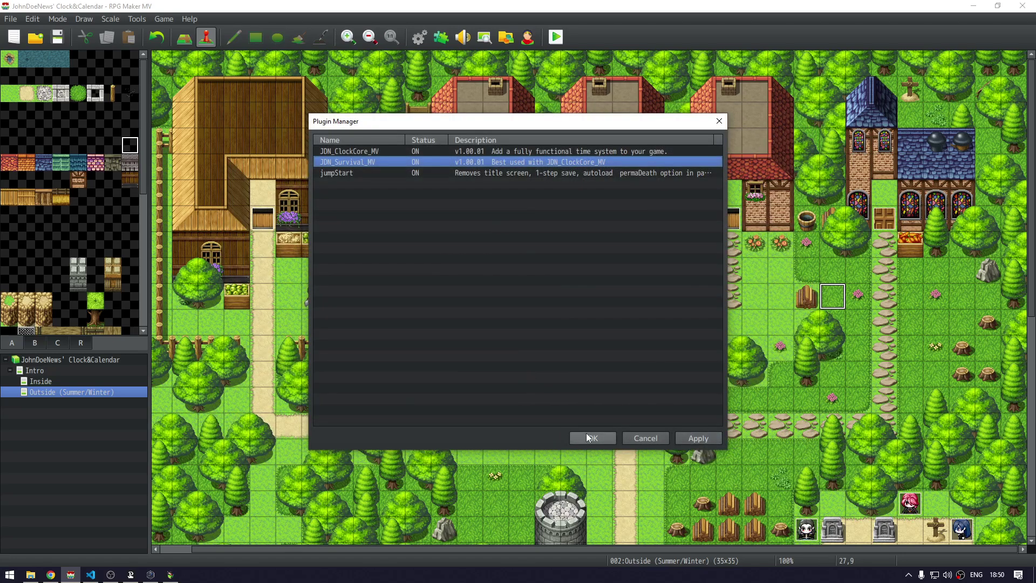
pyautogui.click(582, 435)
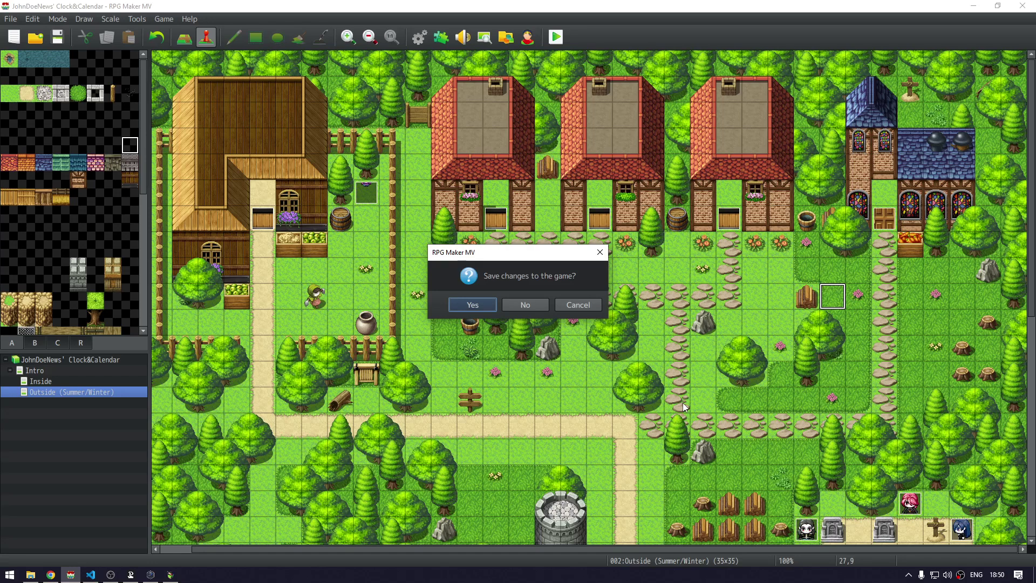
pyautogui.press('Return')
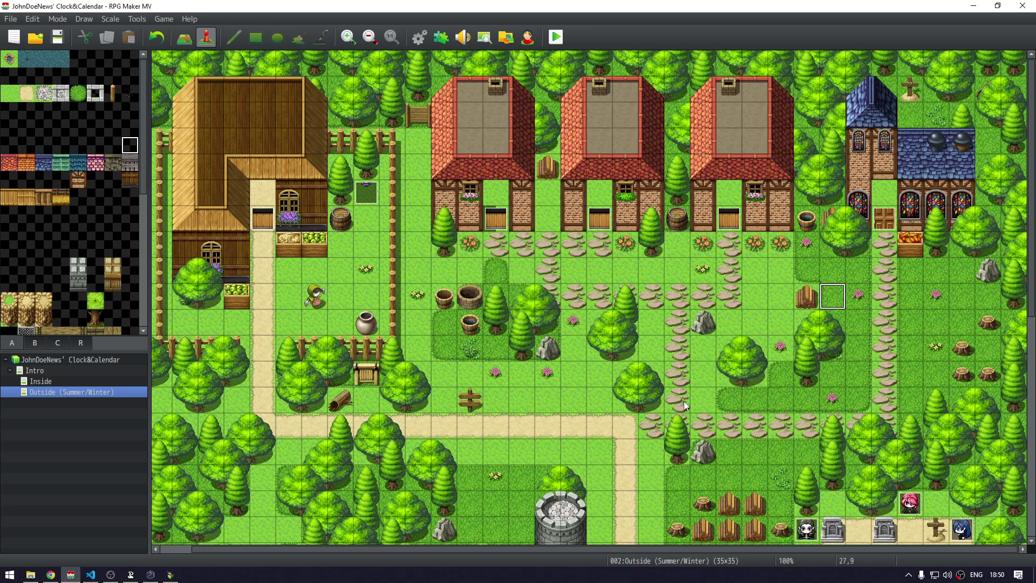
# Switch to the running playtest and open the party menu to examine the hero's state icons
pyautogui.hotkey('alt', 'Tab')
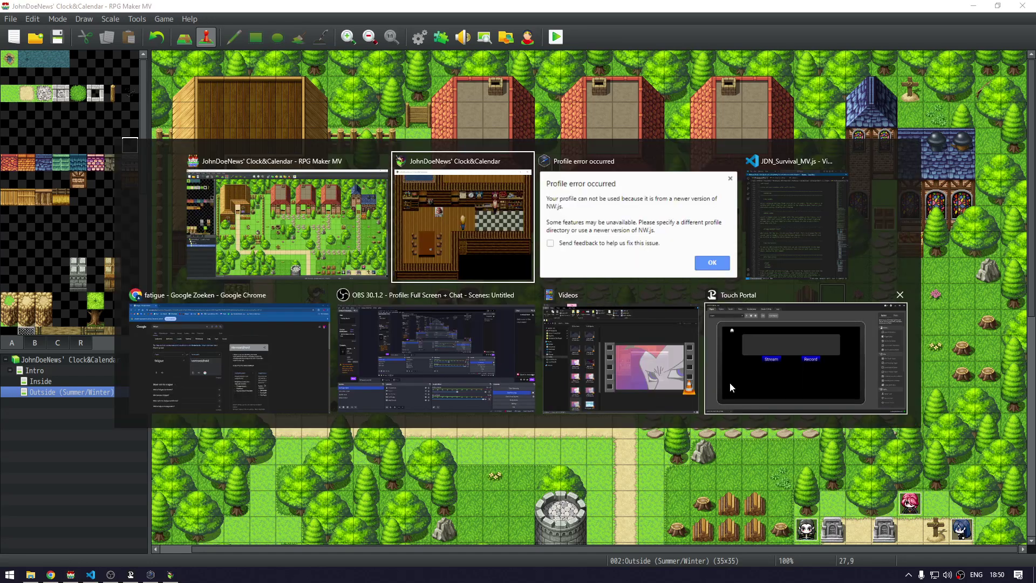
pyautogui.press('Escape')
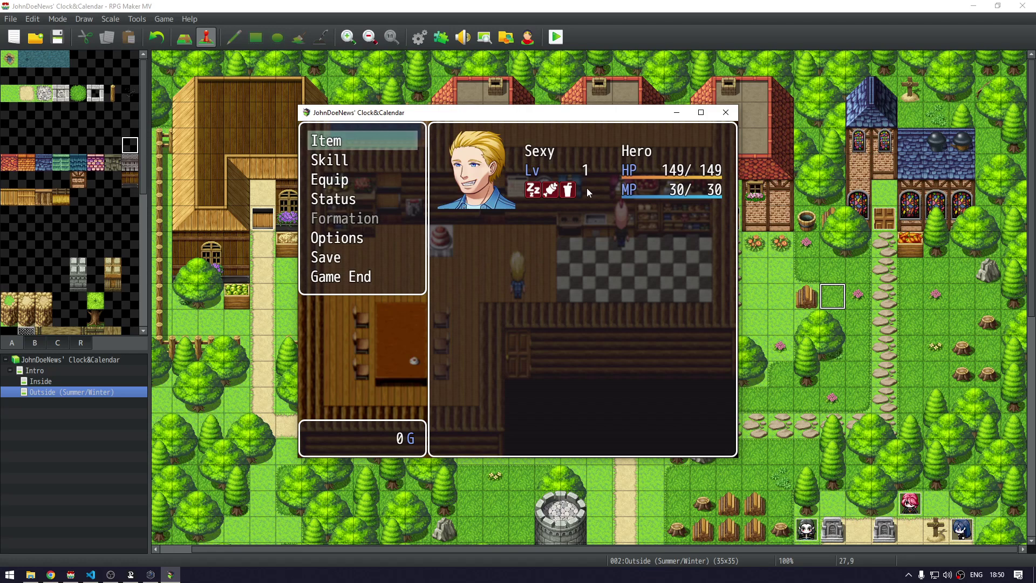
# Close the party menu and walk the hero back and forth across the kitchen to use up survival stats
pyautogui.rightClick(581, 264)
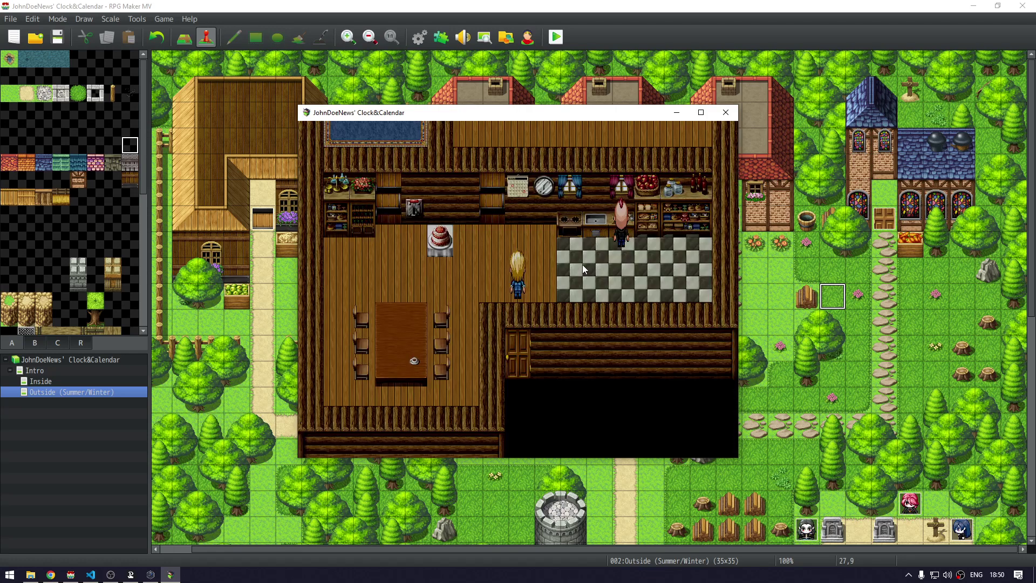
pyautogui.click(649, 279)
pyautogui.click(487, 277)
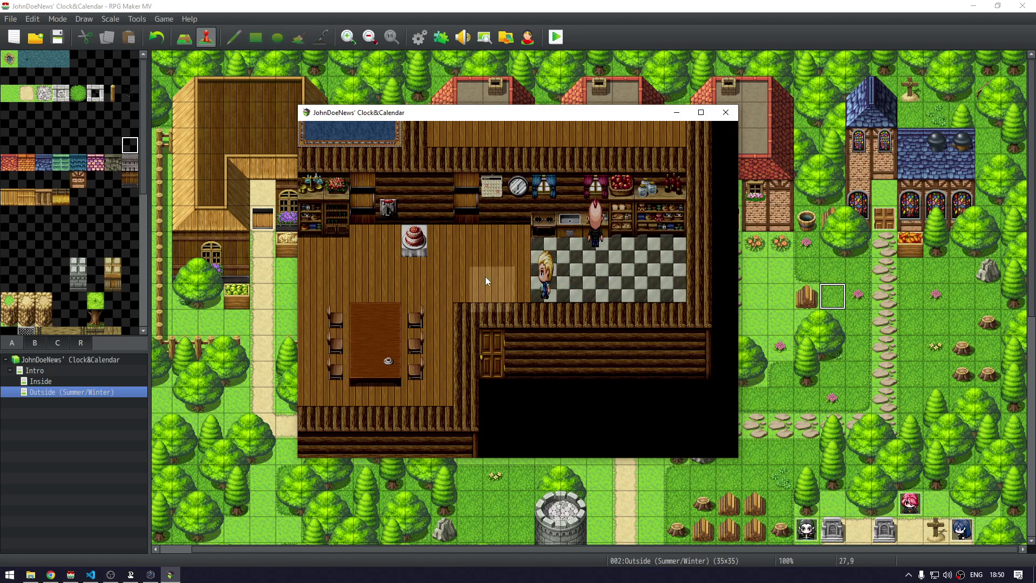
pyautogui.click(456, 278)
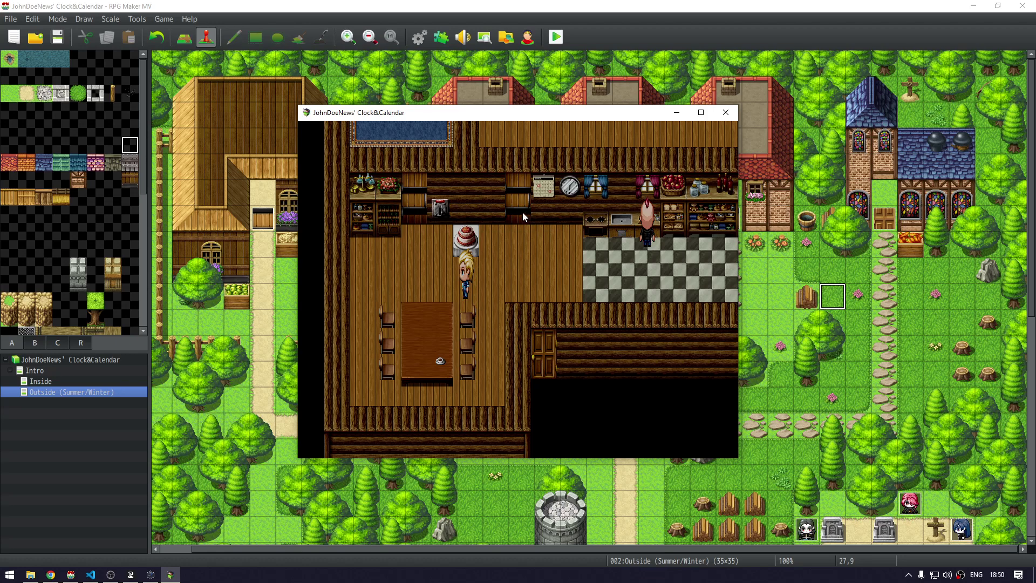
pyautogui.click(570, 249)
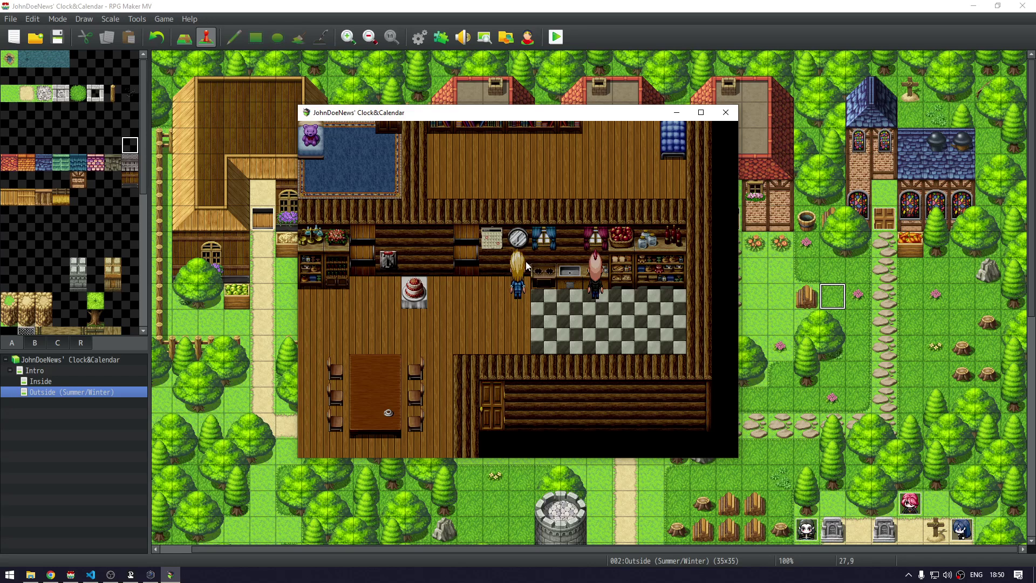
pyautogui.click(412, 287)
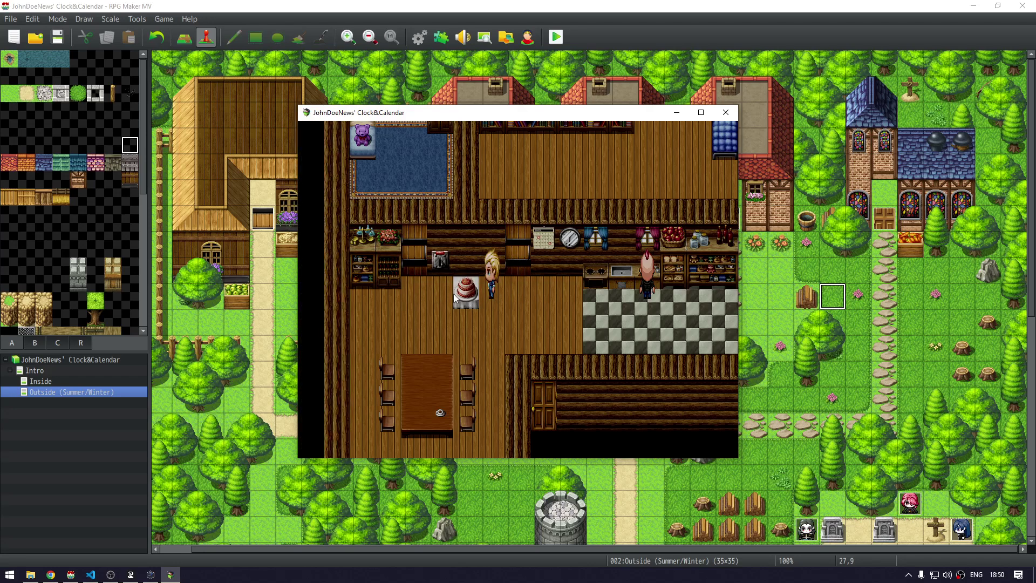
# Check the hero's HP and MP in the party menu, close it and interact with the cake
pyautogui.rightClick(474, 323)
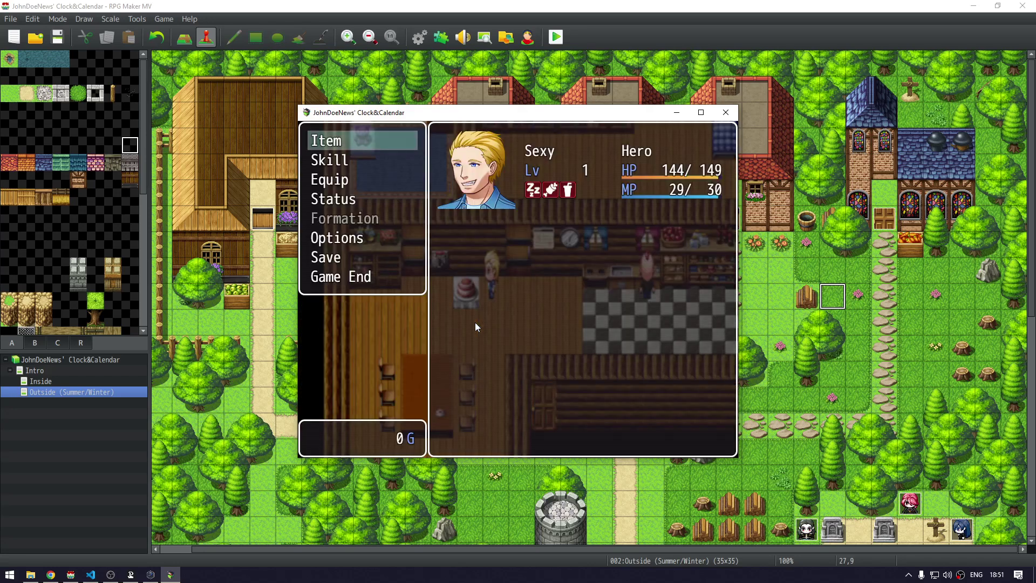
pyautogui.rightClick(474, 321)
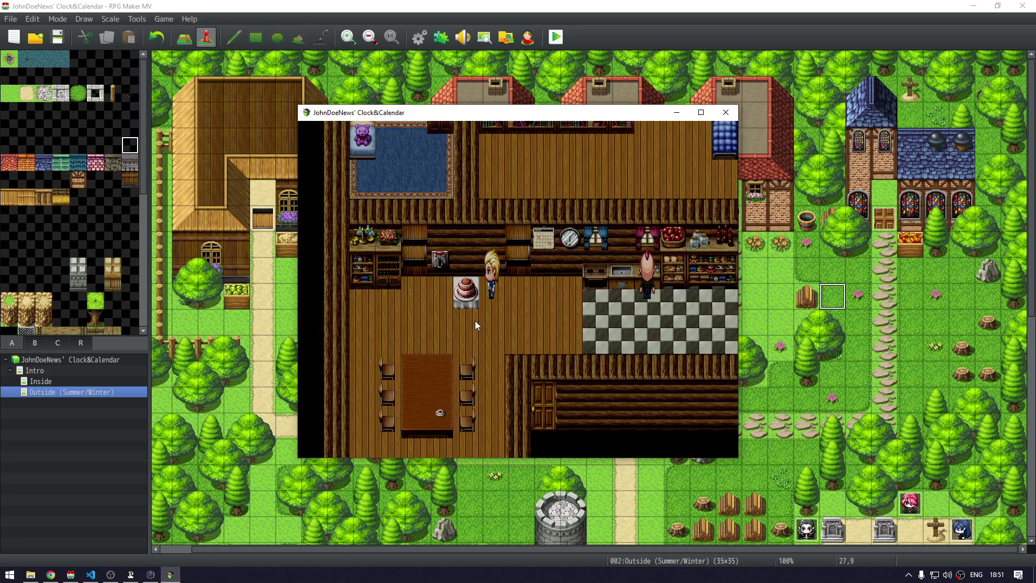
pyautogui.click(468, 289)
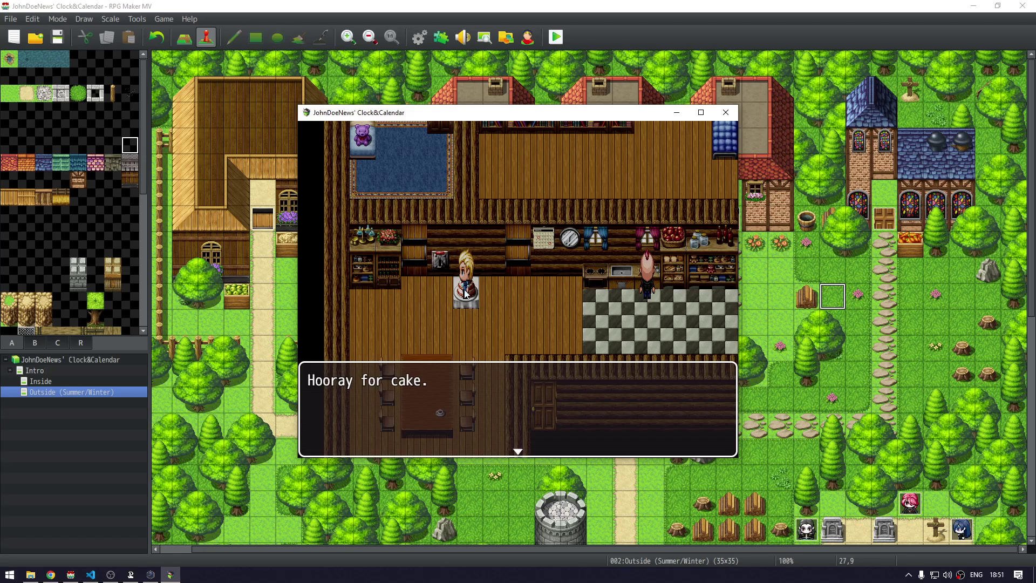
# Switch back to the editor and set the priority of the cake event on the Inside map to Same as characters
pyautogui.hotkey('alt', 'Tab')
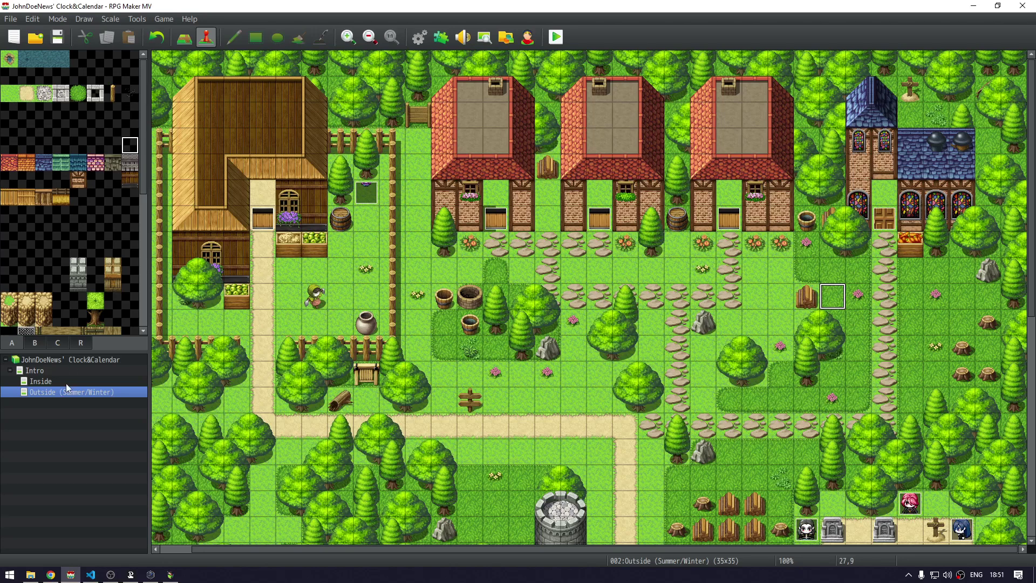
pyautogui.click(66, 382)
pyautogui.doubleClick(320, 323)
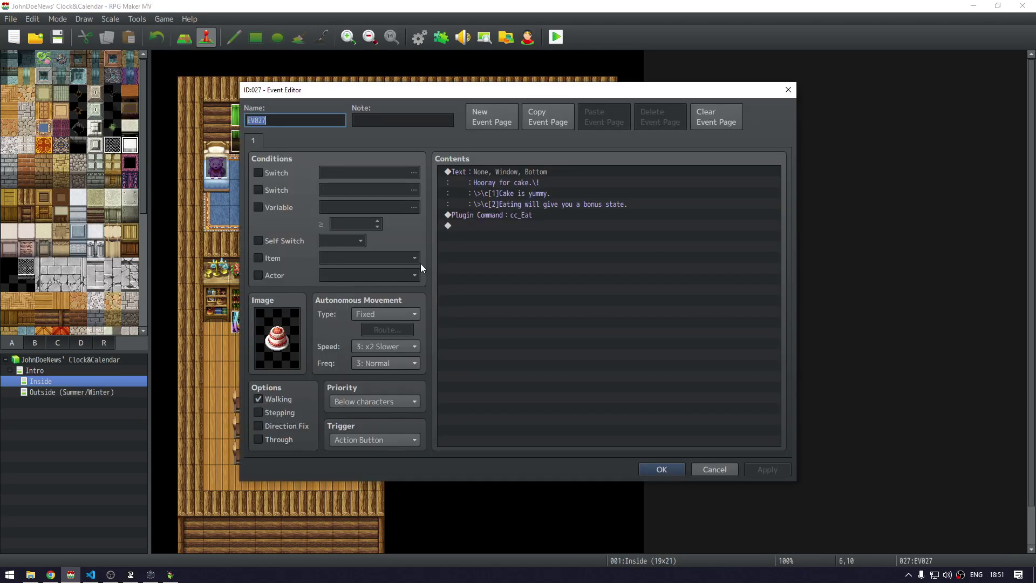
pyautogui.click(365, 402)
pyautogui.click(365, 415)
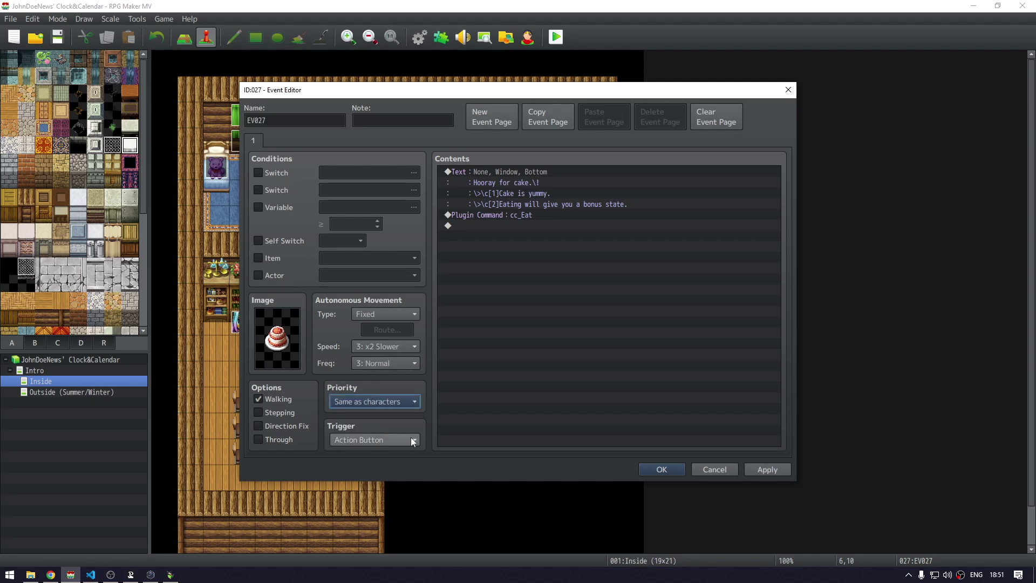
pyautogui.click(673, 469)
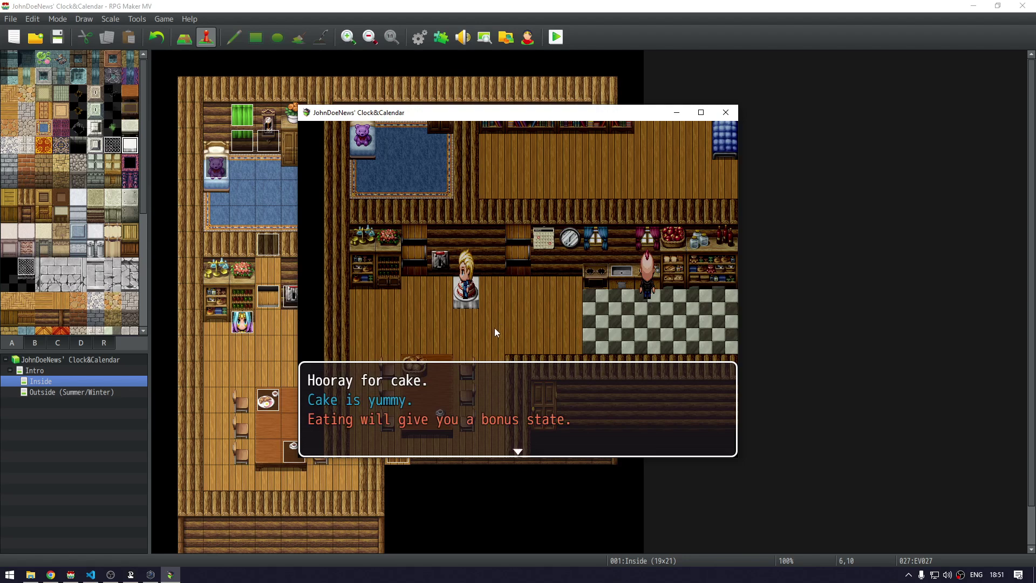
# Return to the playtest, finish eating the cake and examine the hero's state icons in the party menu
pyautogui.click(494, 328)
pyautogui.click(494, 328)
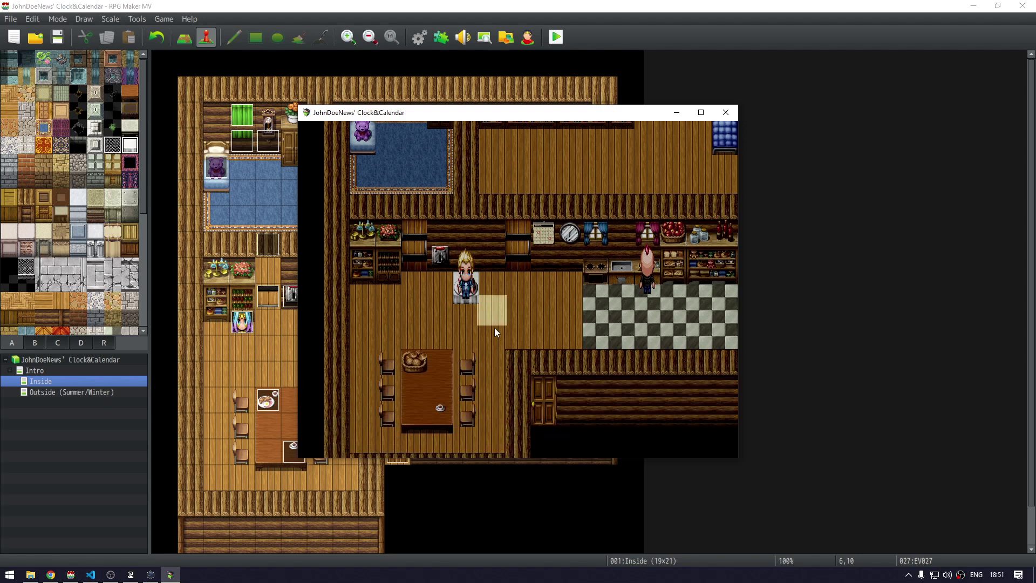
pyautogui.rightClick(544, 279)
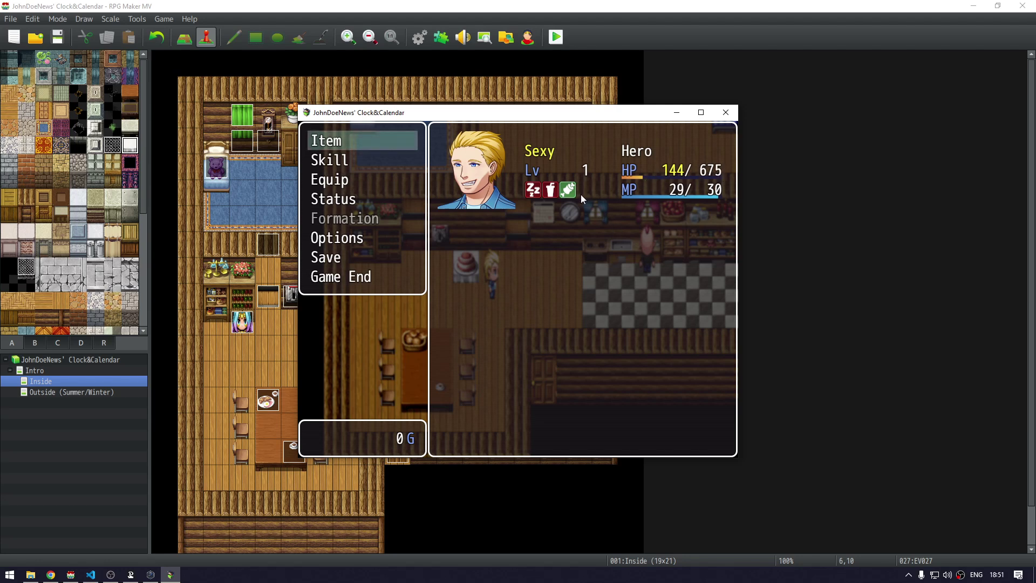
pyautogui.press('Escape')
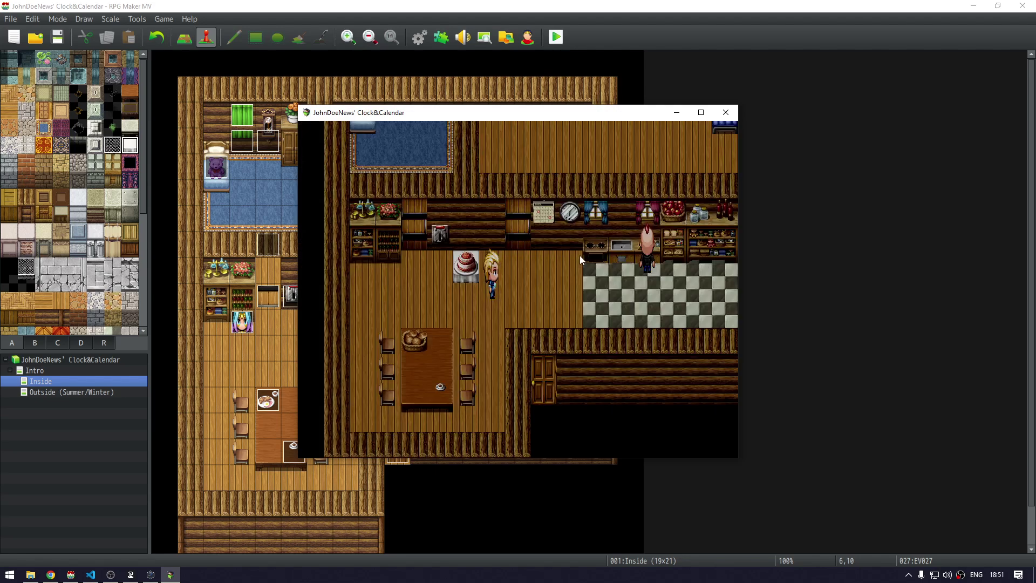
# Walk the hero to the basket on the dining table and collect the lunch
pyautogui.click(652, 308)
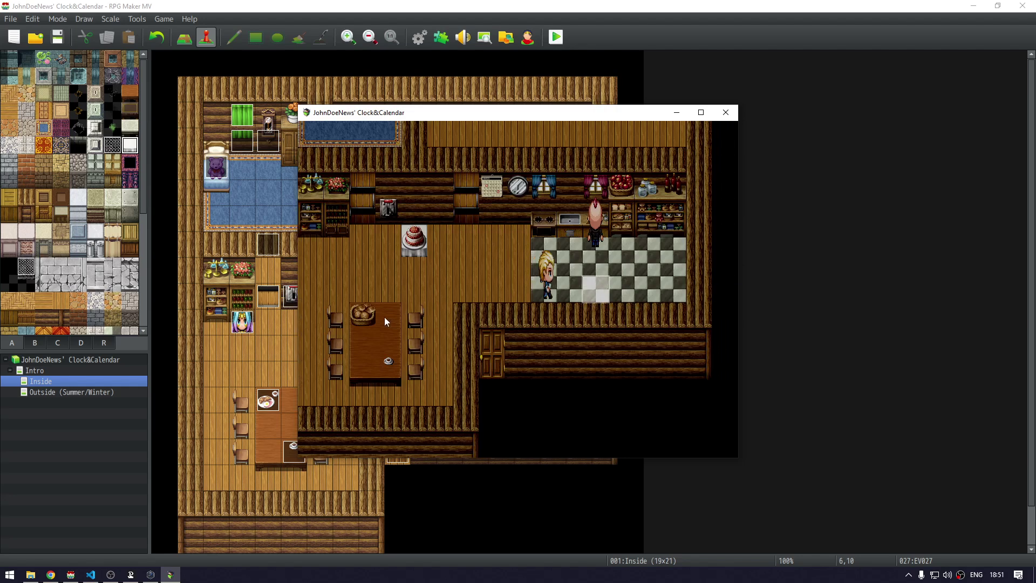
pyautogui.click(366, 309)
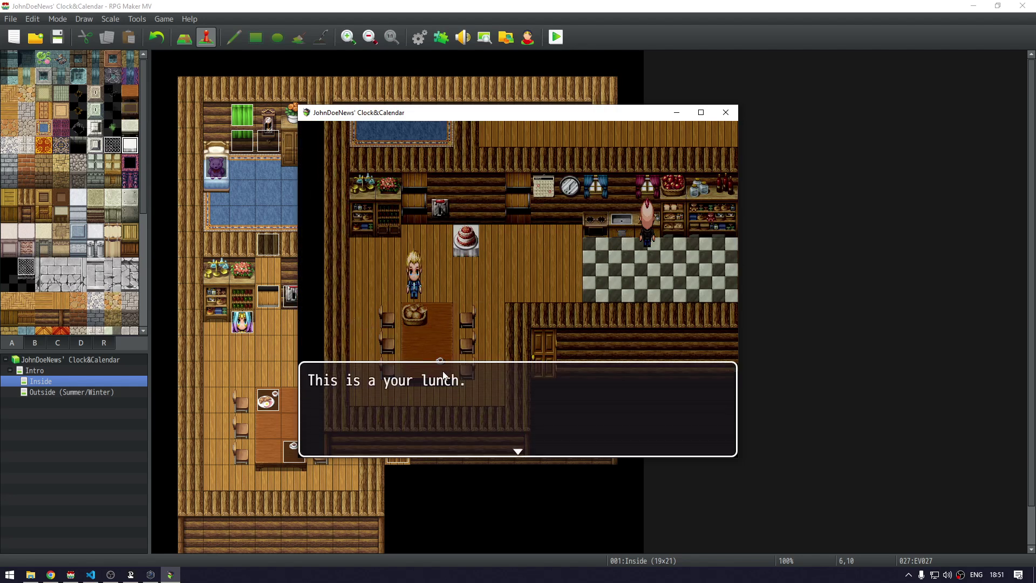
pyautogui.click(442, 376)
pyautogui.click(435, 346)
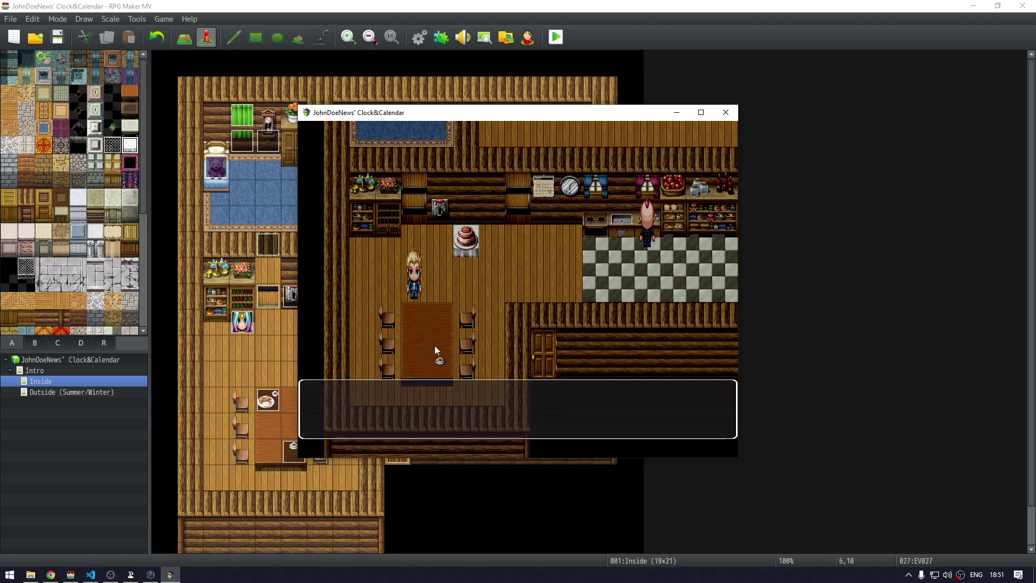
# Use up the Lunch items on the hero from the inventory and close the party menu
pyautogui.press('Escape')
pyautogui.press('Return')
pyautogui.press('Return')
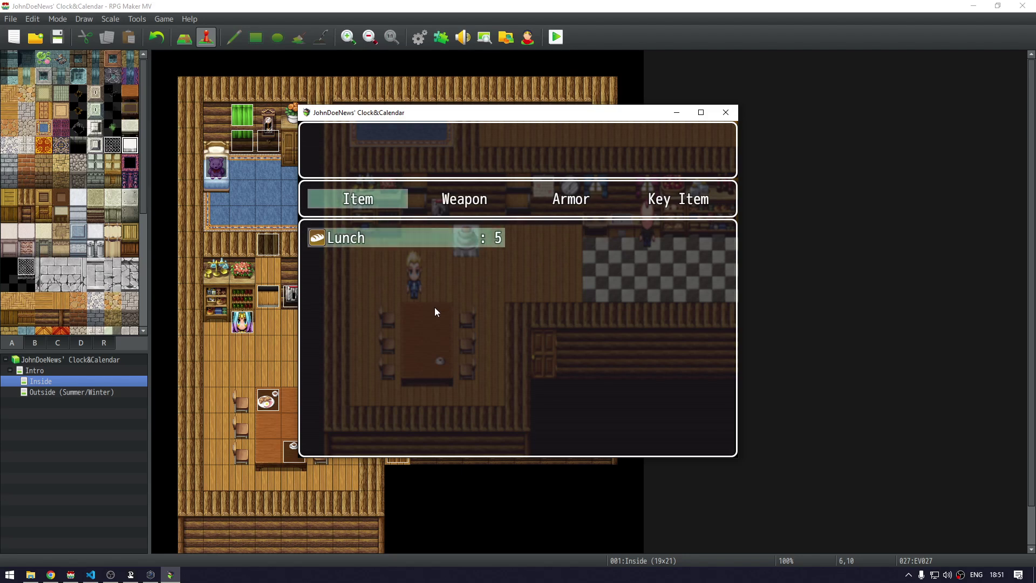
pyautogui.press('Return')
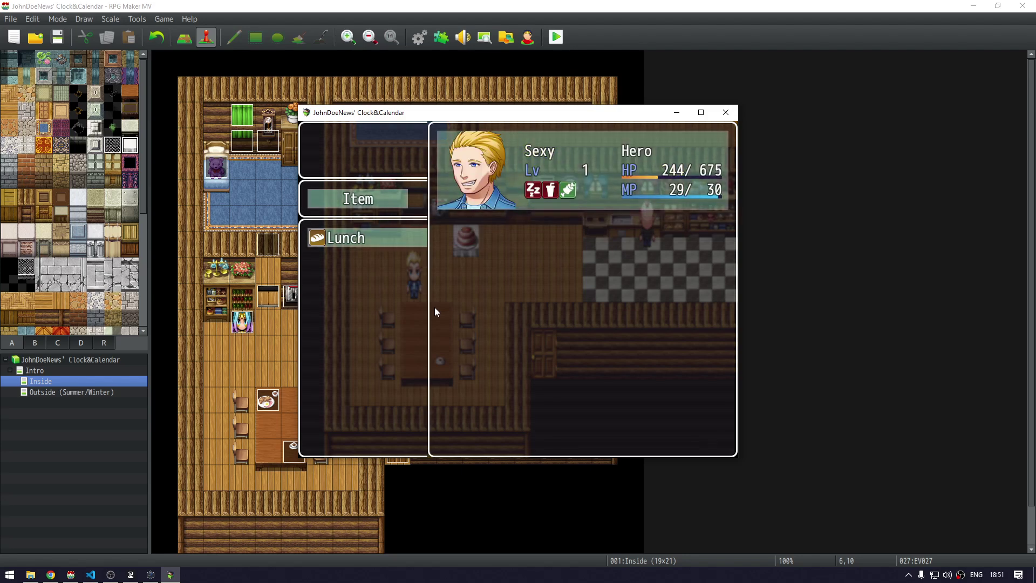
pyautogui.press('Return')
pyautogui.press('Escape')
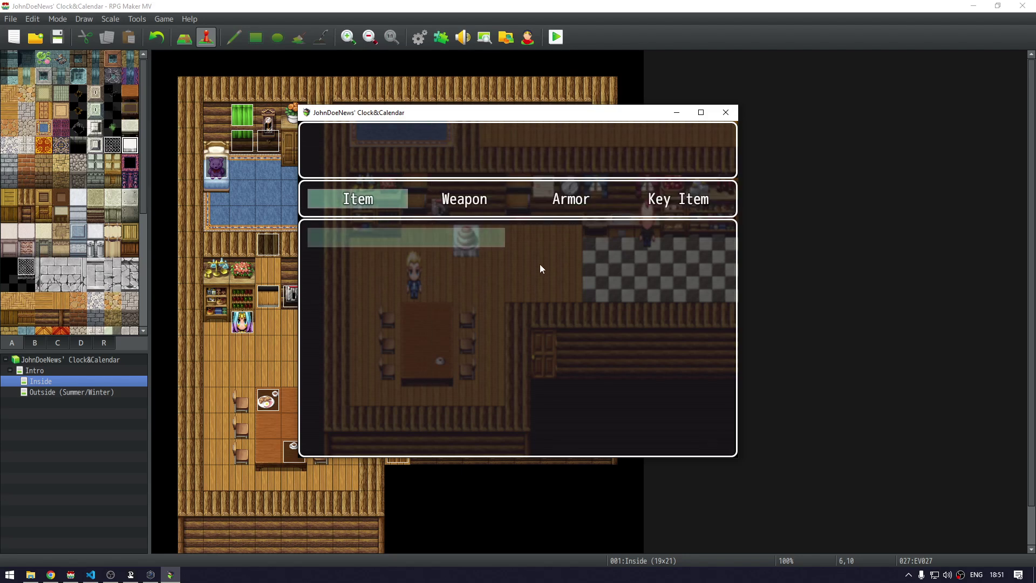
pyautogui.press('Escape')
pyautogui.press('Escape')
pyautogui.press('Escape')
# Walk the hero to the kitchen sink and drink the free water
pyautogui.click(619, 219)
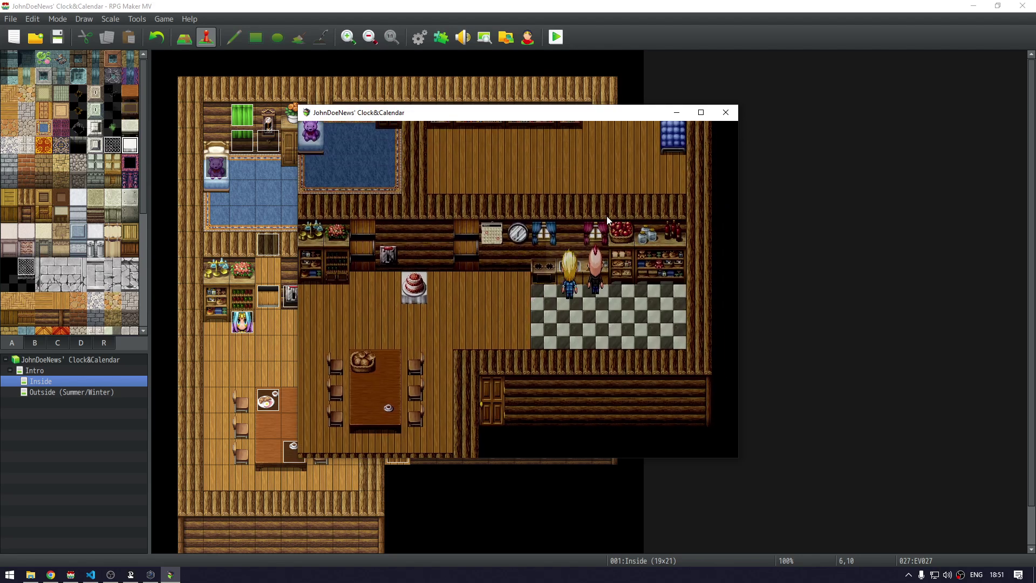
pyautogui.press('Return')
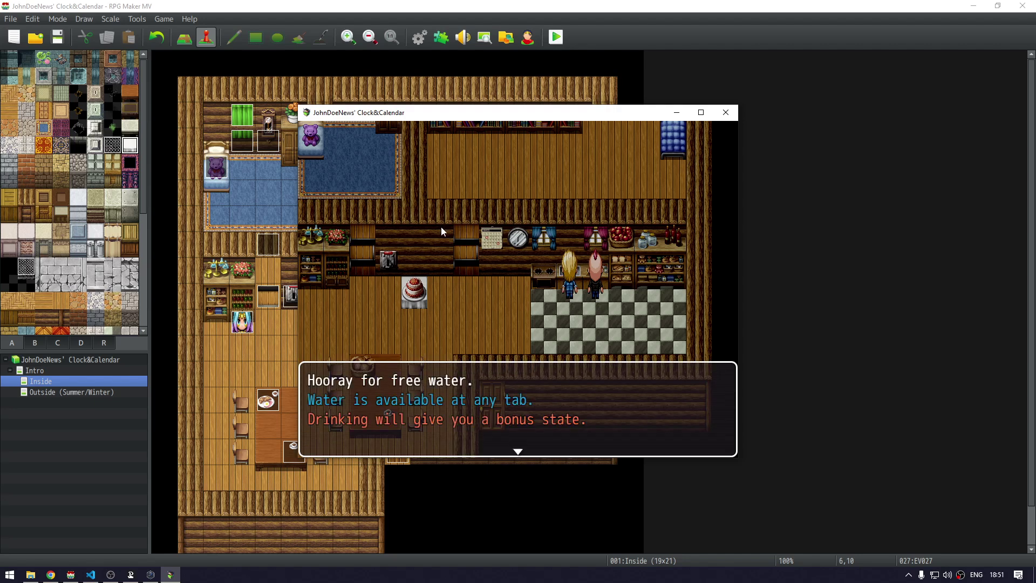
pyautogui.press('Return')
pyautogui.press('Return')
# Walk the hero to the bedroom bed, sleep for 1 hour and check the party menu
pyautogui.click(364, 250)
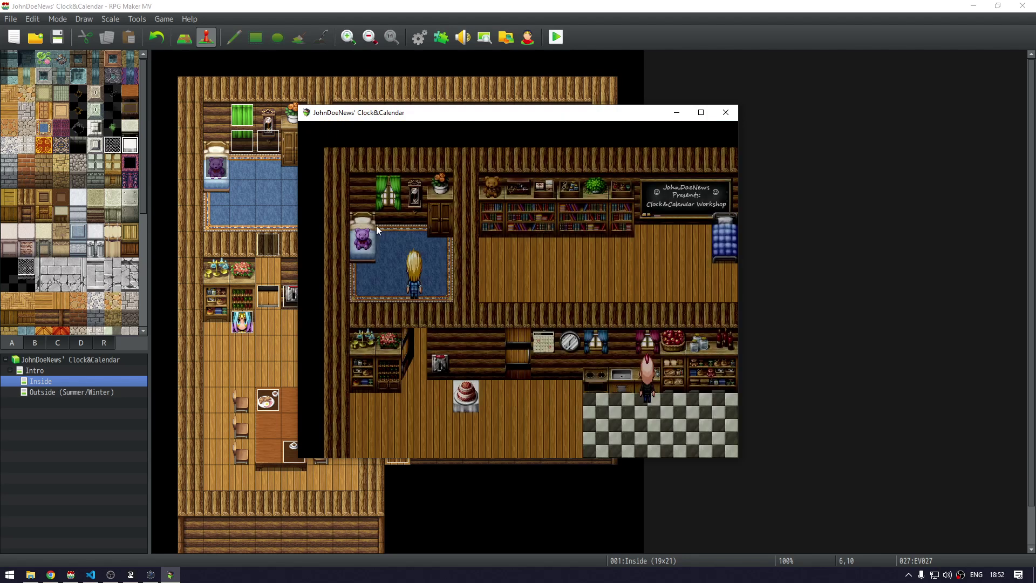
pyautogui.click(366, 247)
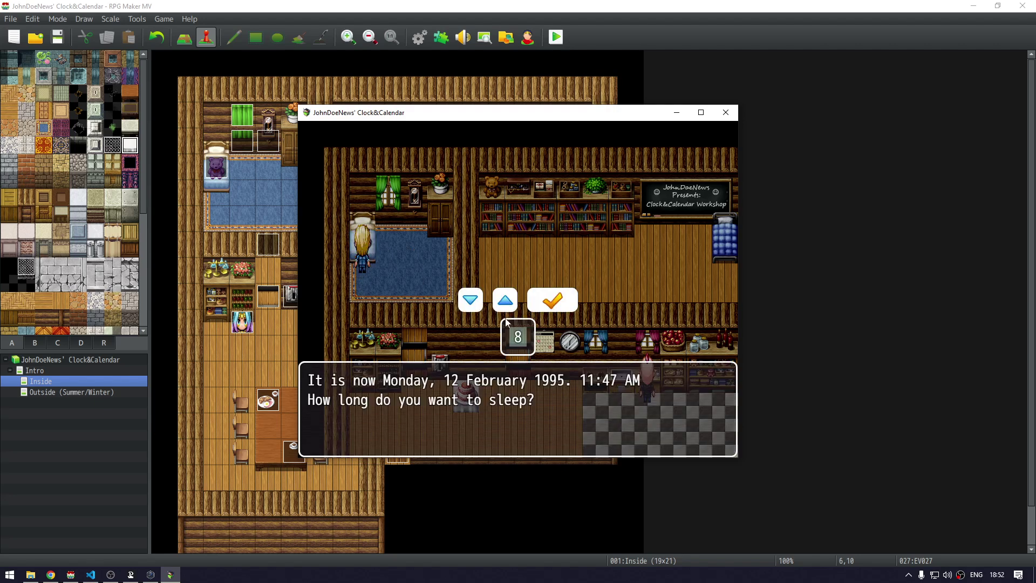
pyautogui.click(471, 301)
pyautogui.click(471, 301)
pyautogui.click(471, 301)
pyautogui.click(471, 301)
pyautogui.click(471, 301)
pyautogui.click(479, 303)
pyautogui.click(479, 303)
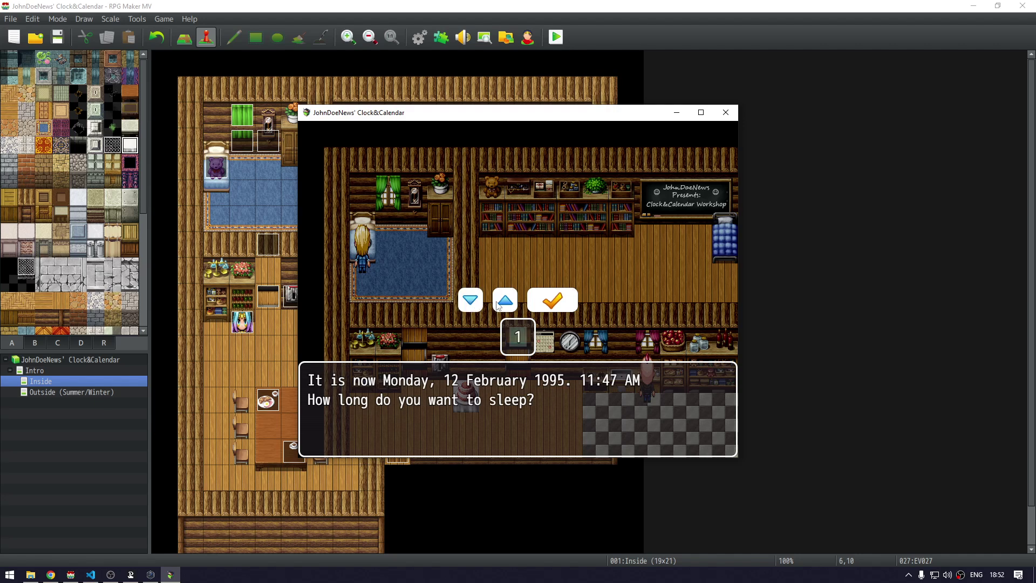
pyautogui.click(543, 299)
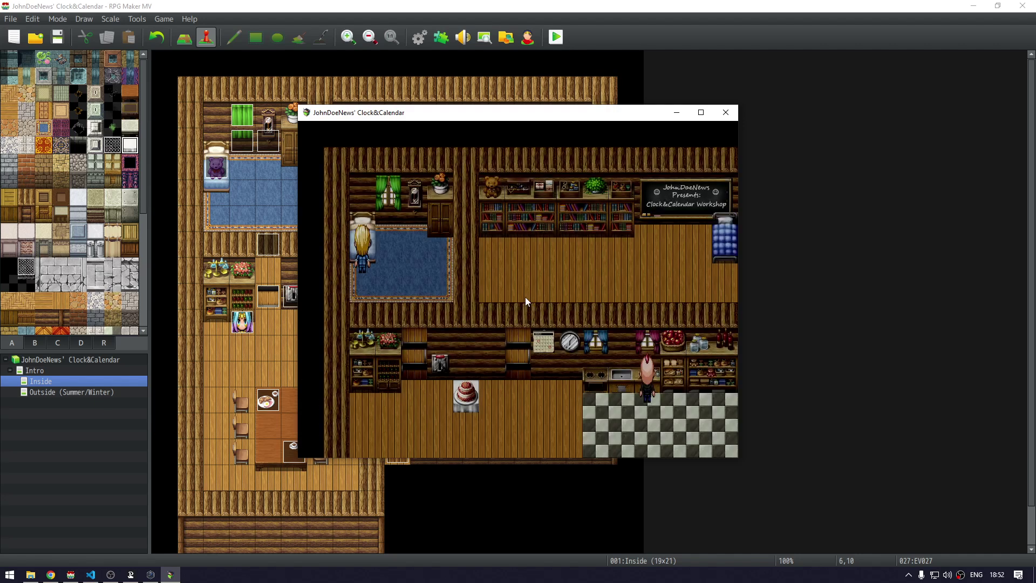
pyautogui.rightClick(524, 302)
pyautogui.rightClick(522, 298)
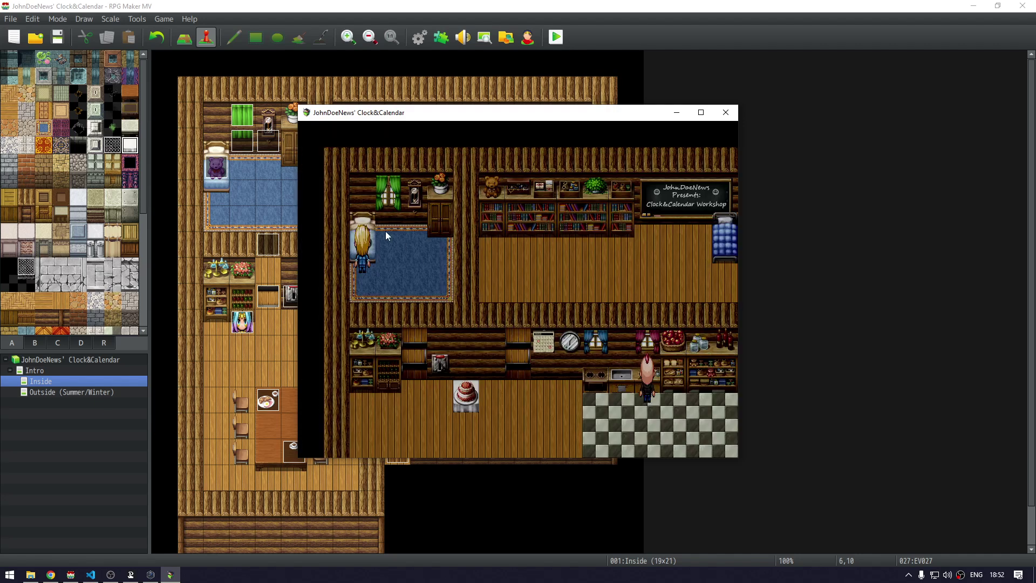
# Use the bed again, increase the offered sleep duration and confirm it
pyautogui.click(379, 275)
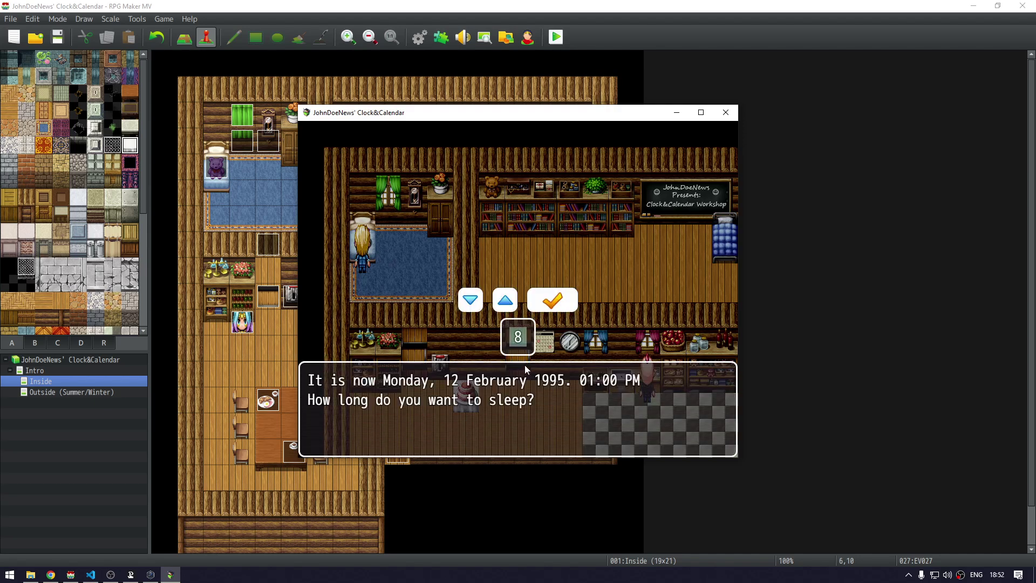
pyautogui.click(506, 301)
pyautogui.click(555, 300)
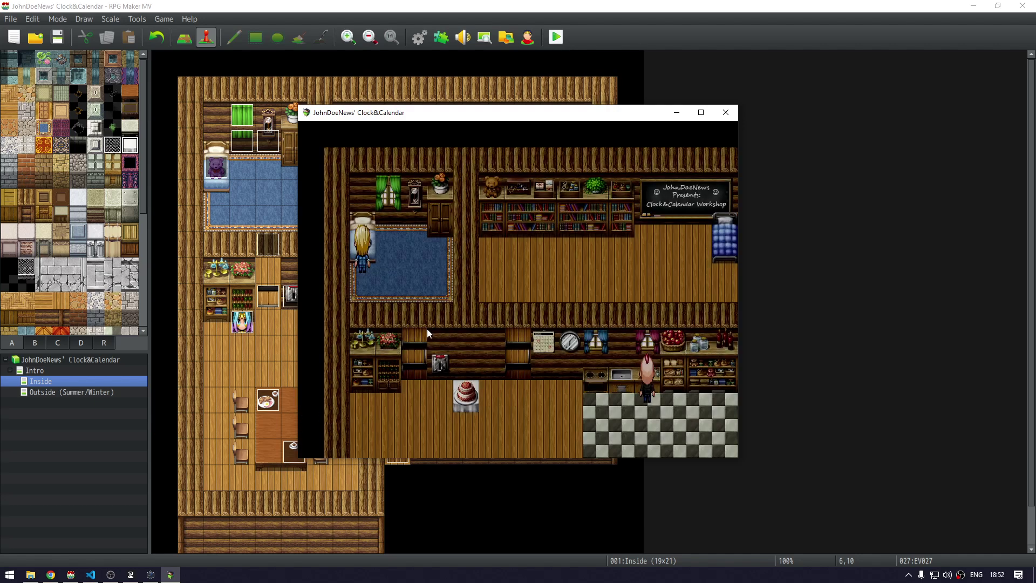
# Walk the hero from the bedroom through the kitchen and leave the house for the outside map
pyautogui.click(428, 333)
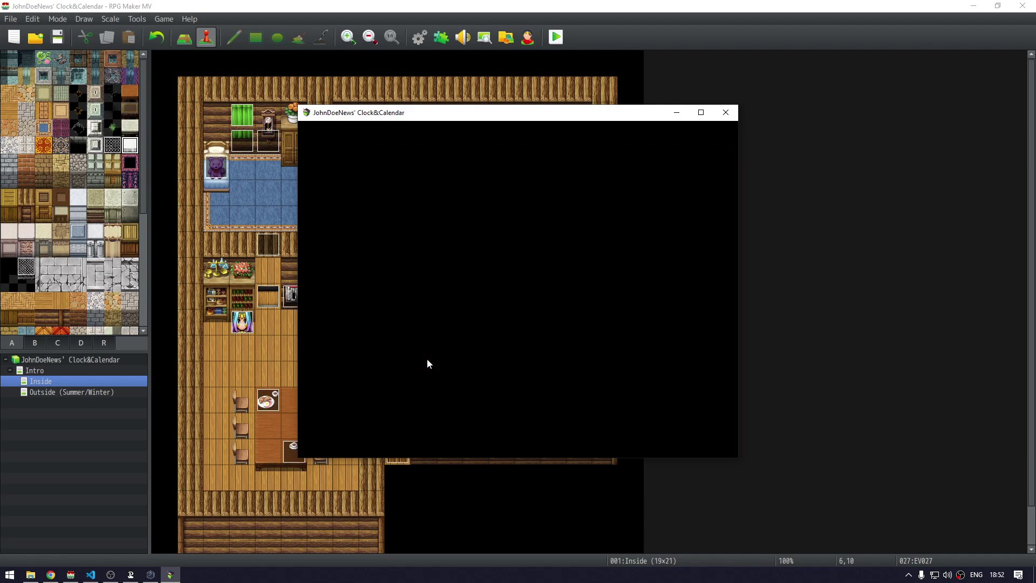
pyautogui.click(443, 263)
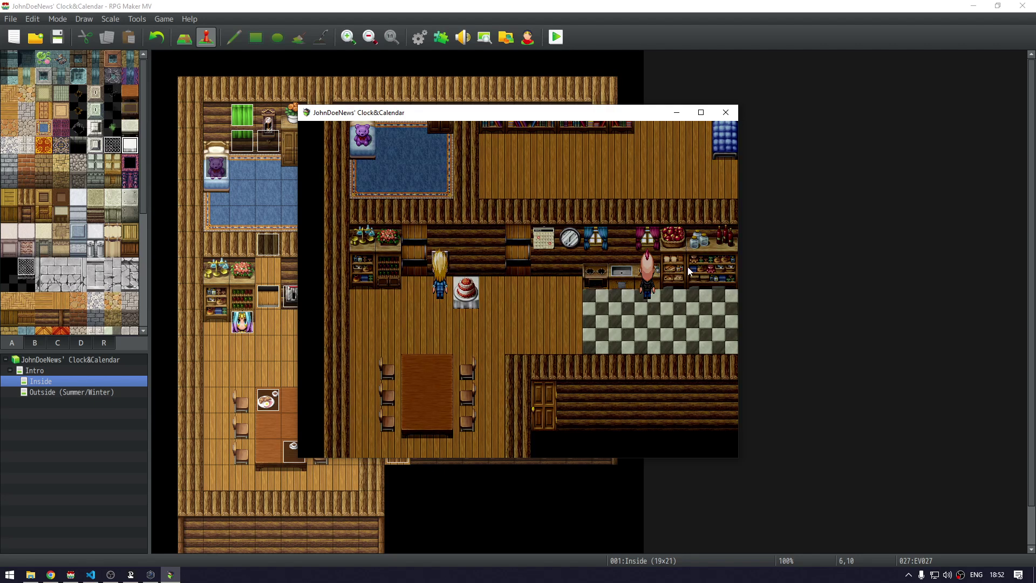
pyautogui.click(522, 267)
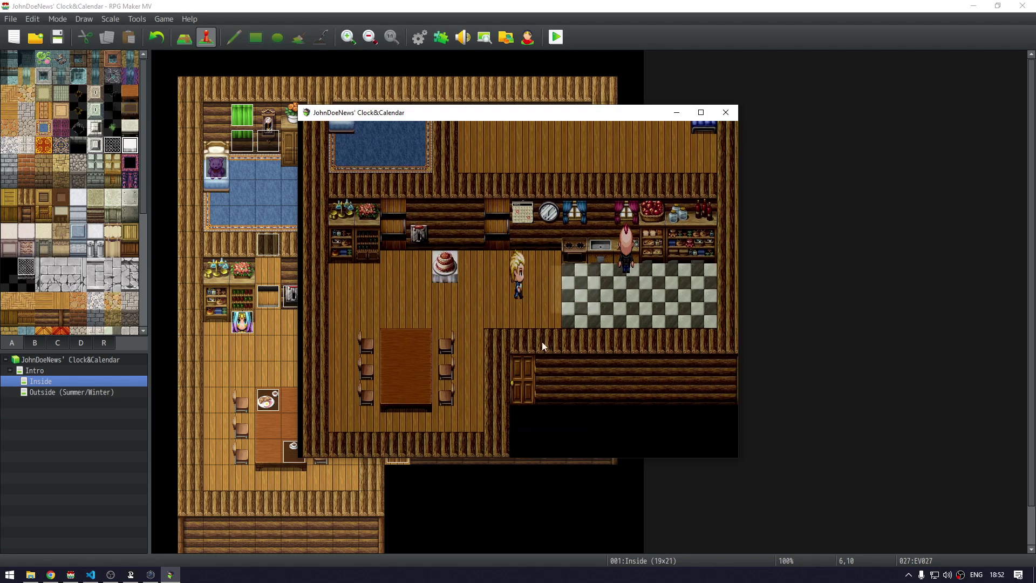
pyautogui.click(491, 356)
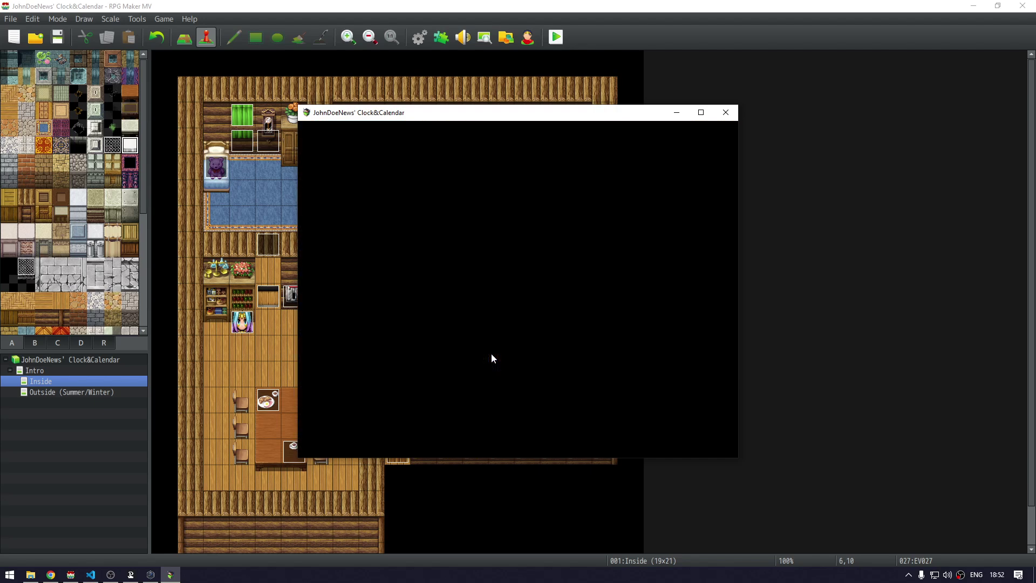
pyautogui.click(456, 377)
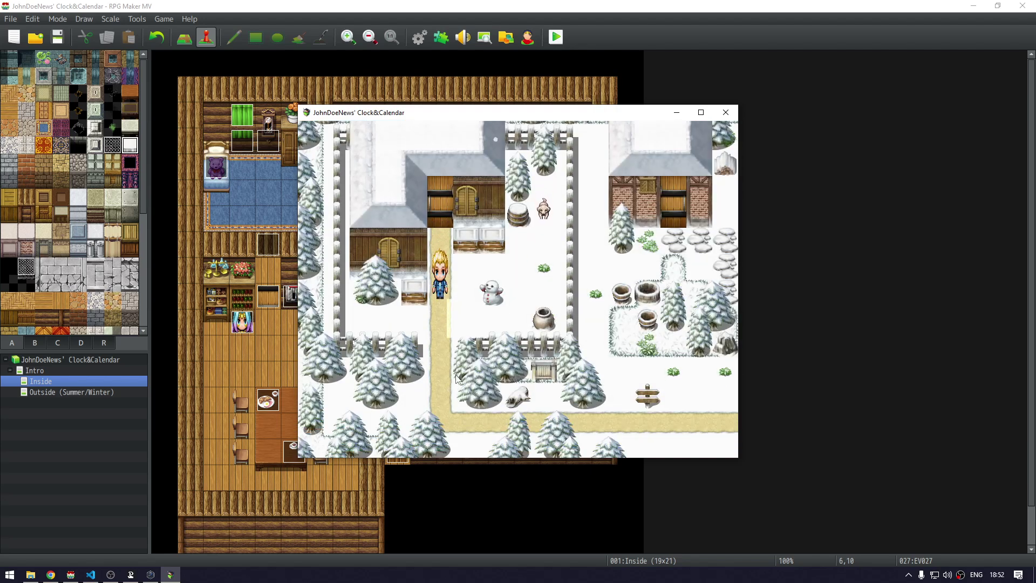
# Open the Outside (Summer/Winter) map in the editor and inspect the pages of the seasonal event EV008 in the map's corner
pyautogui.click(464, 341)
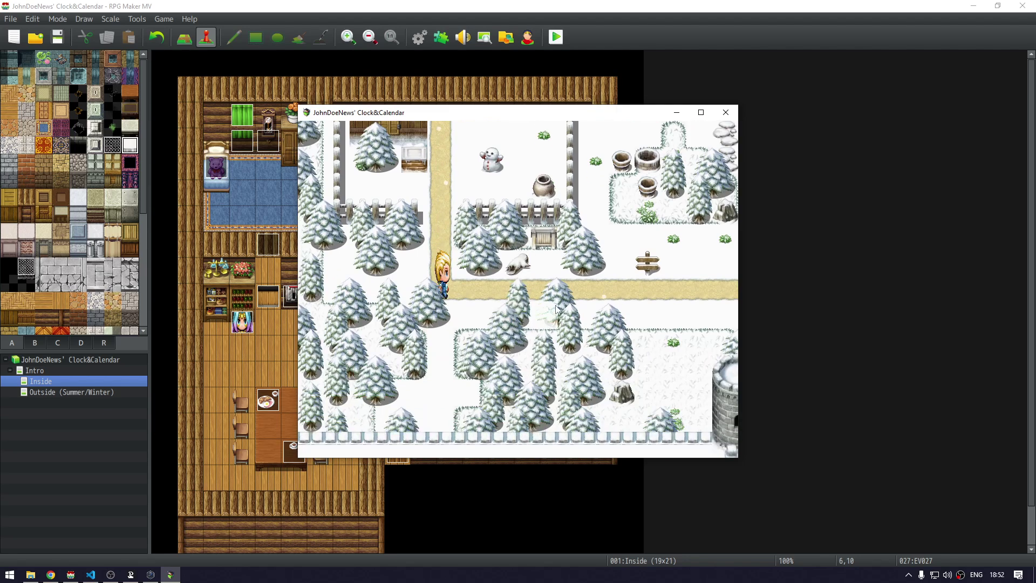
pyautogui.hotkey('alt', 'Tab')
pyautogui.click(355, 244)
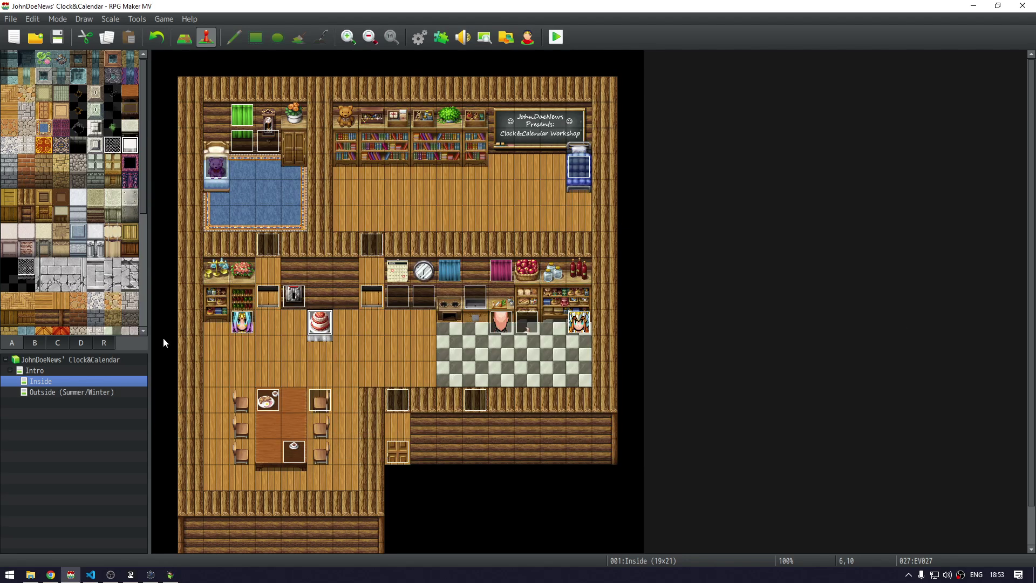
pyautogui.click(41, 392)
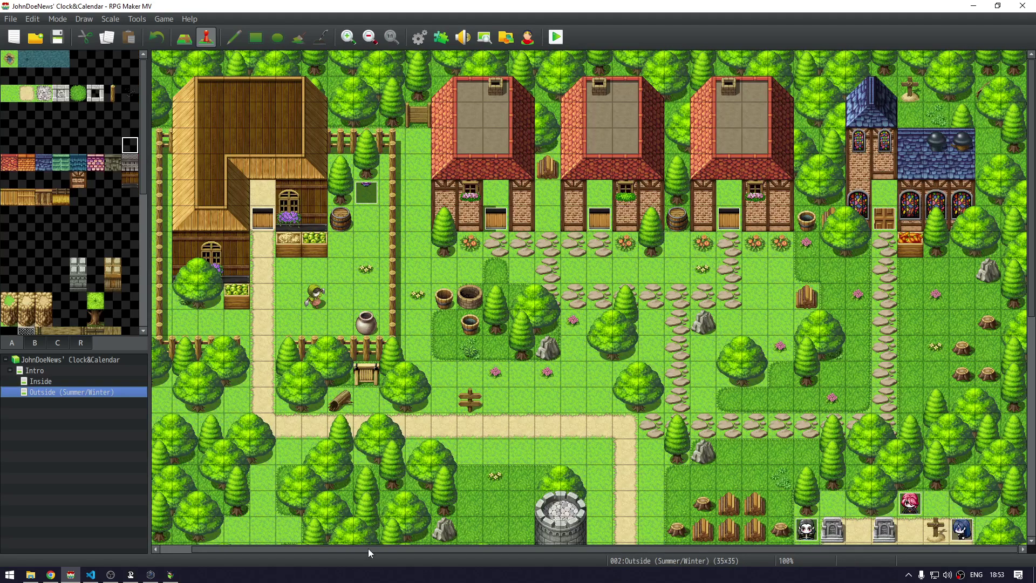
pyautogui.moveTo(371, 548); pyautogui.dragTo(340, 548)
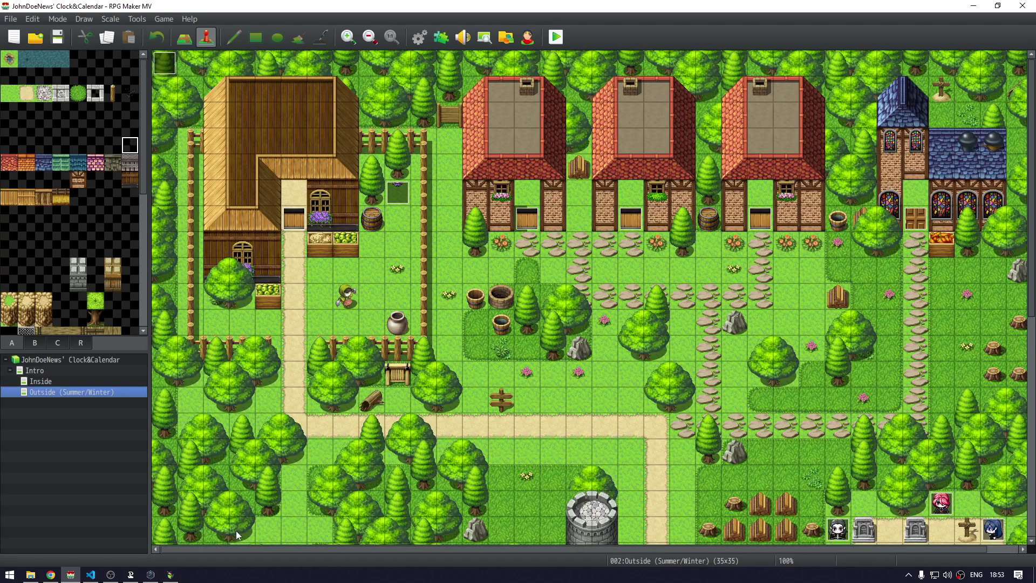
pyautogui.doubleClick(167, 60)
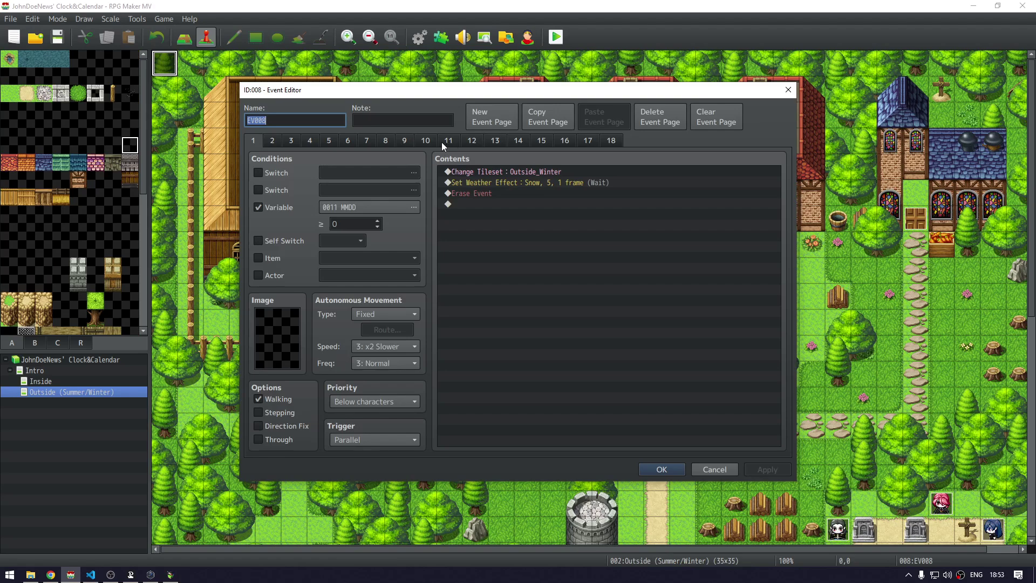
pyautogui.click(441, 141)
pyautogui.click(713, 469)
# Return to the playtest and walk the hero along the snowy path past the stone tower to the graveyard
pyautogui.hotkey('alt', 'Tab')
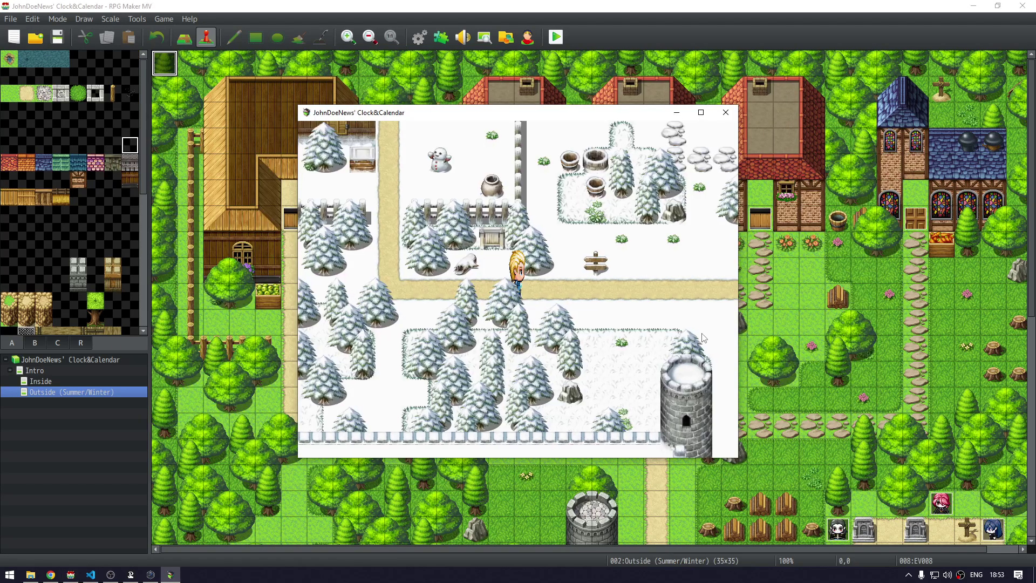
pyautogui.click(703, 338)
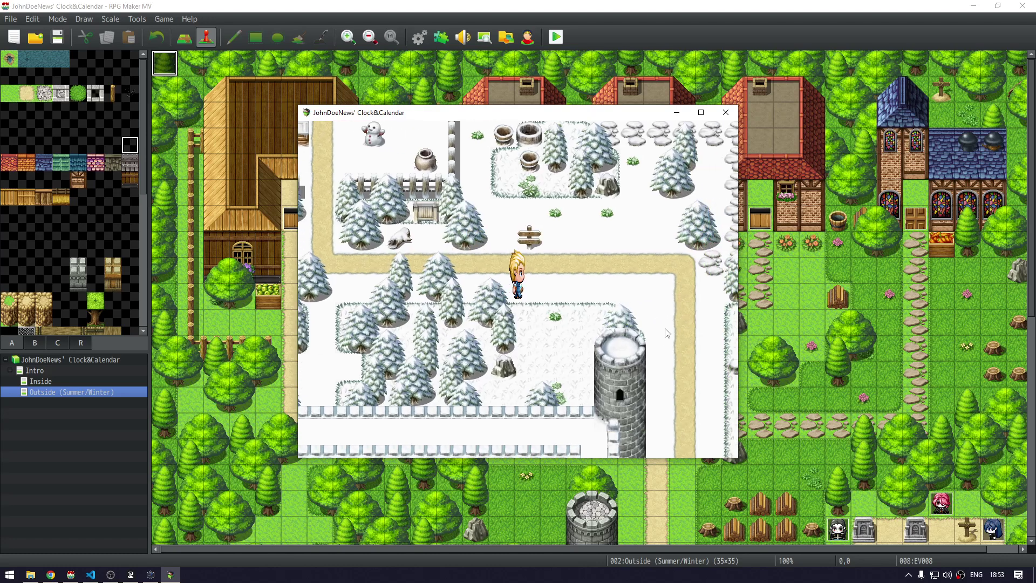
pyautogui.click(633, 390)
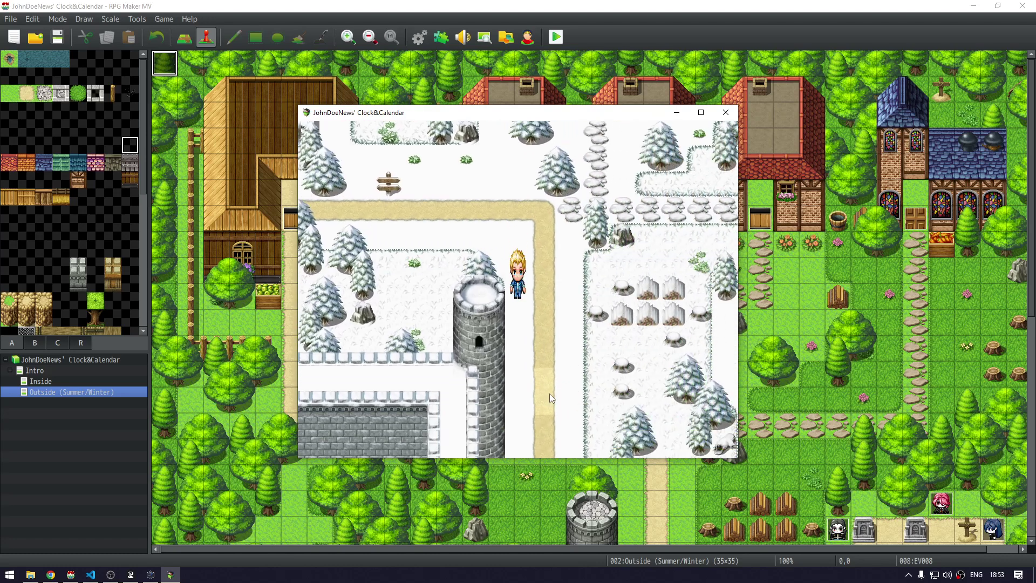
pyautogui.click(698, 198)
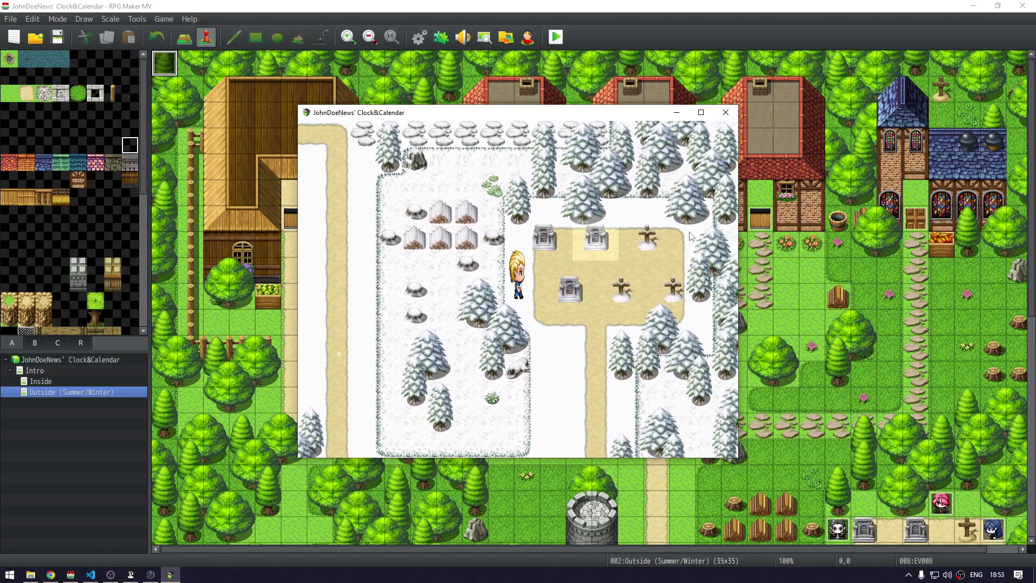
pyautogui.click(520, 144)
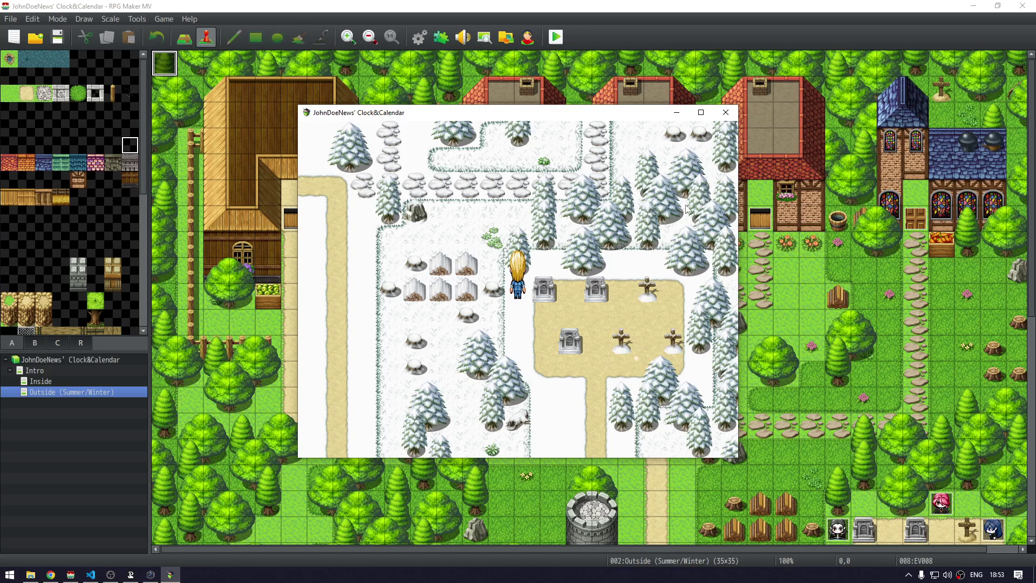
pyautogui.click(573, 215)
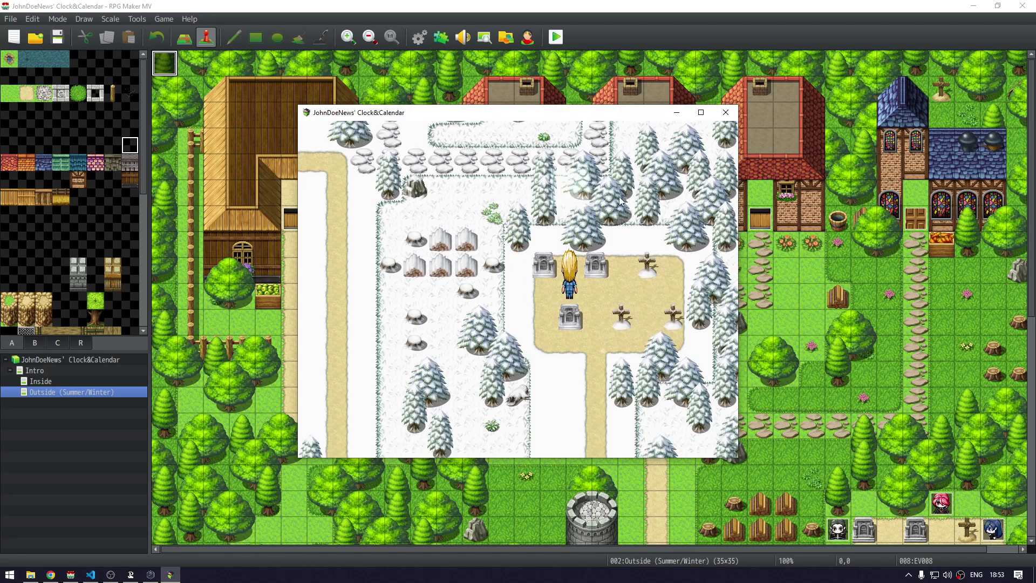
# Walk the hero from the graveyard past the snowy tree stumps to the church entrance
pyautogui.click(468, 256)
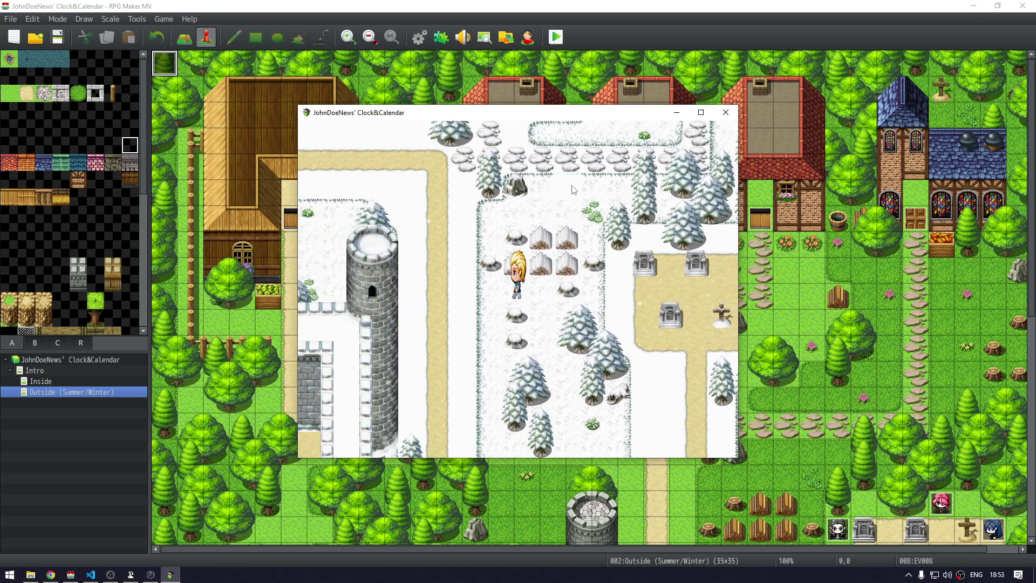
pyautogui.click(642, 161)
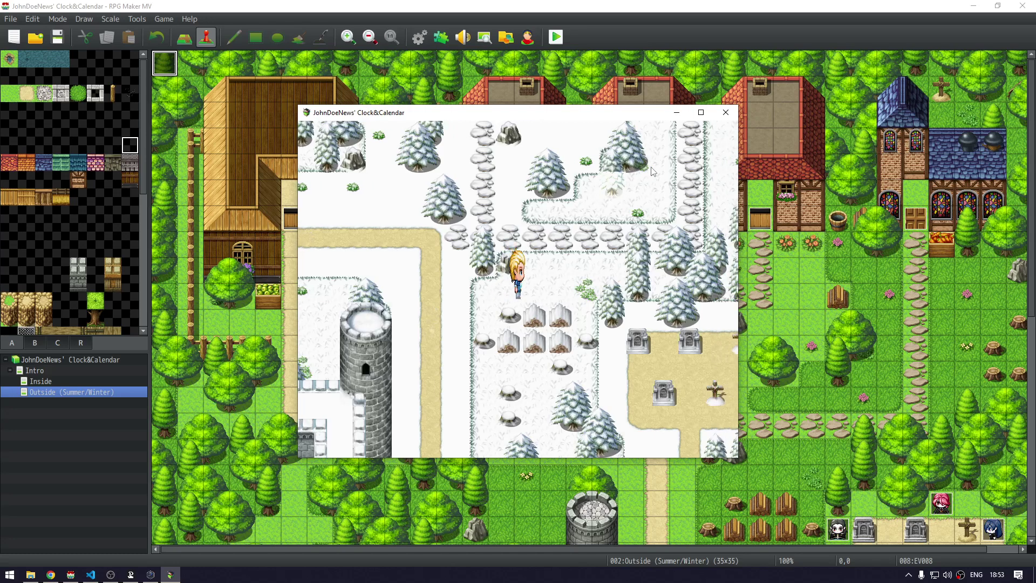
pyautogui.click(593, 200)
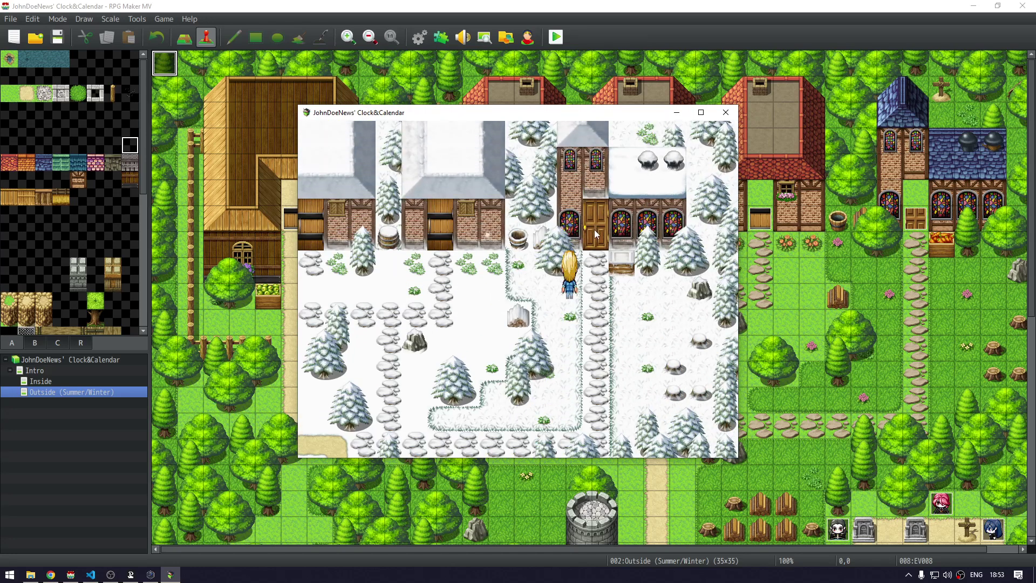
pyautogui.click(238, 330)
pyautogui.hotkey('alt', 'Tab')
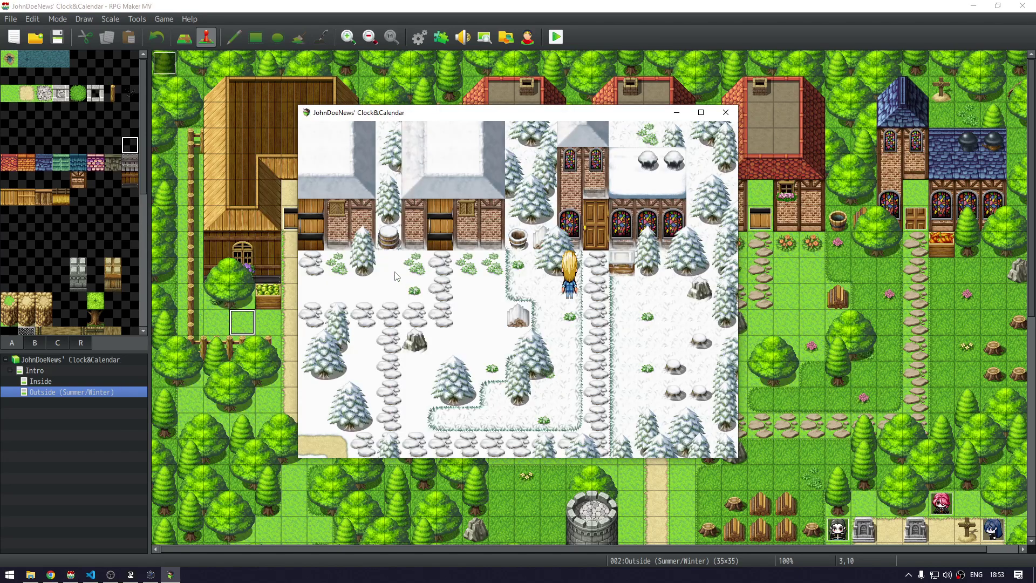
# Walk the hero back past the village houses and along the path into the starting house
pyautogui.click(322, 281)
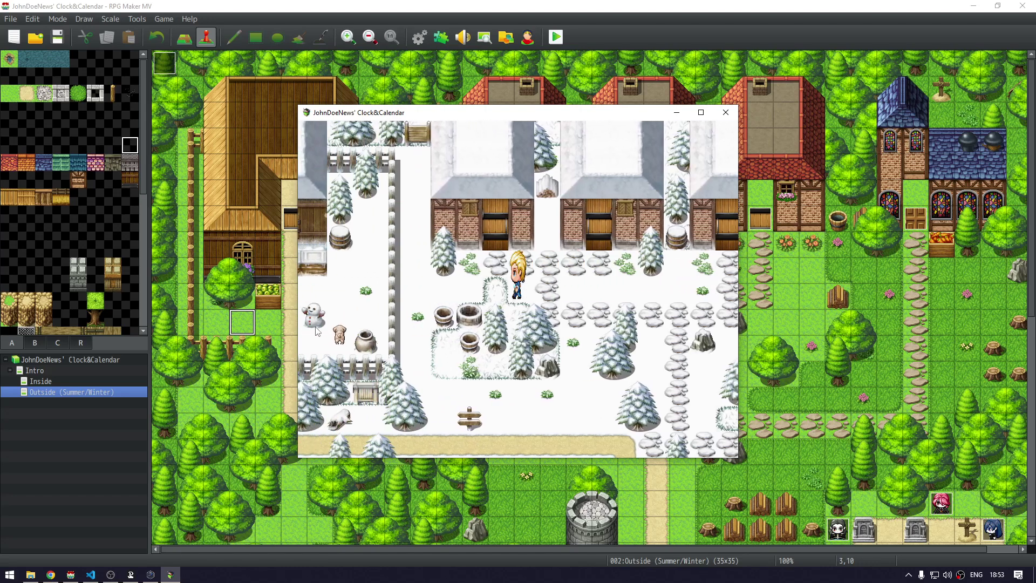
pyautogui.click(334, 431)
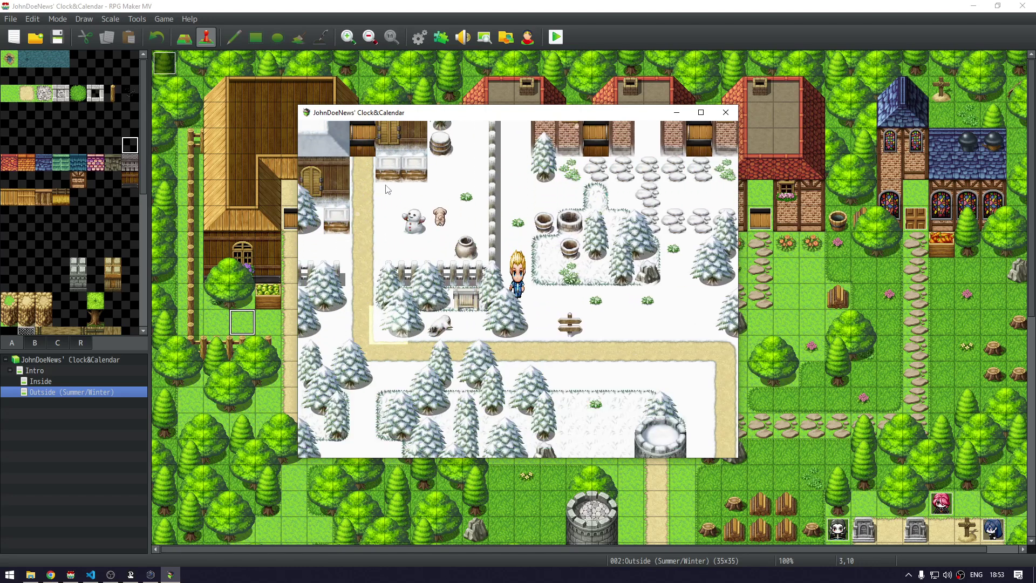
pyautogui.click(378, 132)
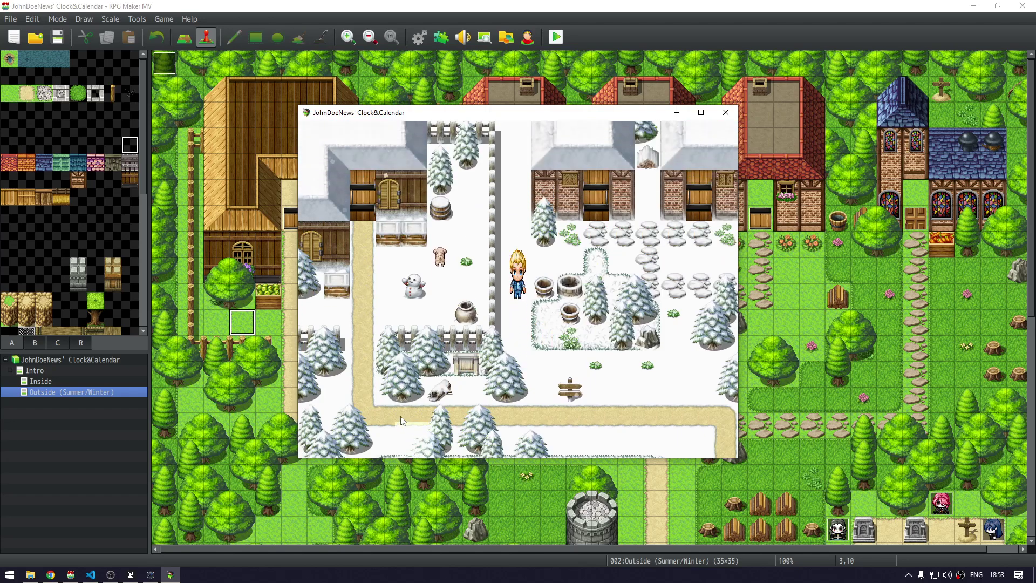
pyautogui.click(393, 332)
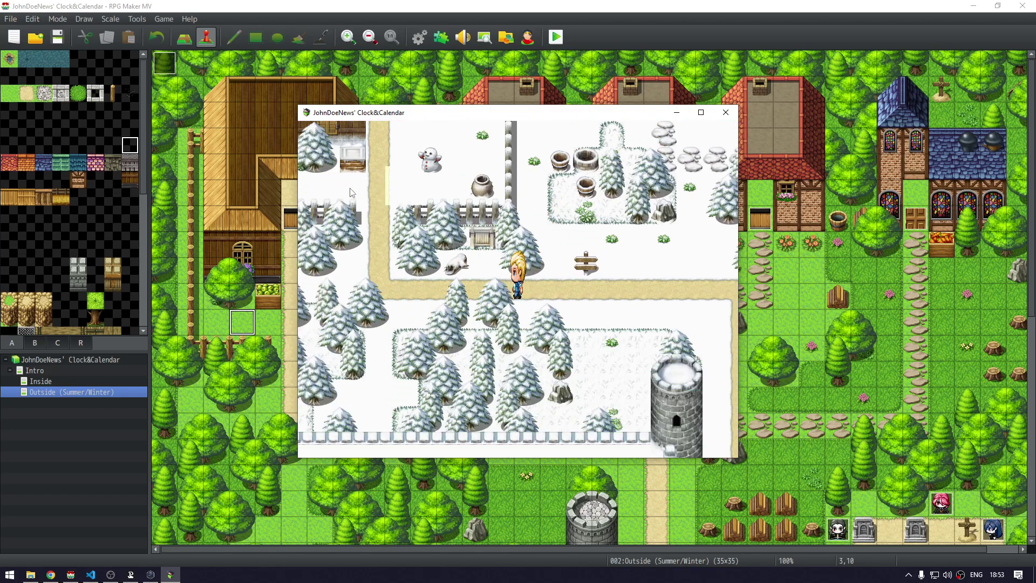
pyautogui.click(445, 171)
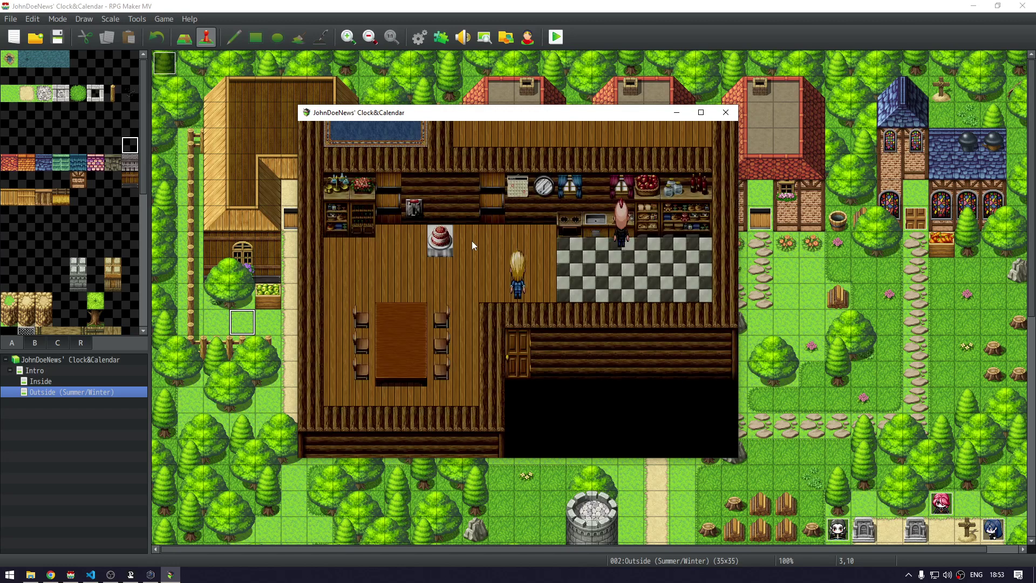
# Talk to the mohawked character in the kitchen, ask to skip time in weeks and confirm the number of weeks
pyautogui.click(629, 244)
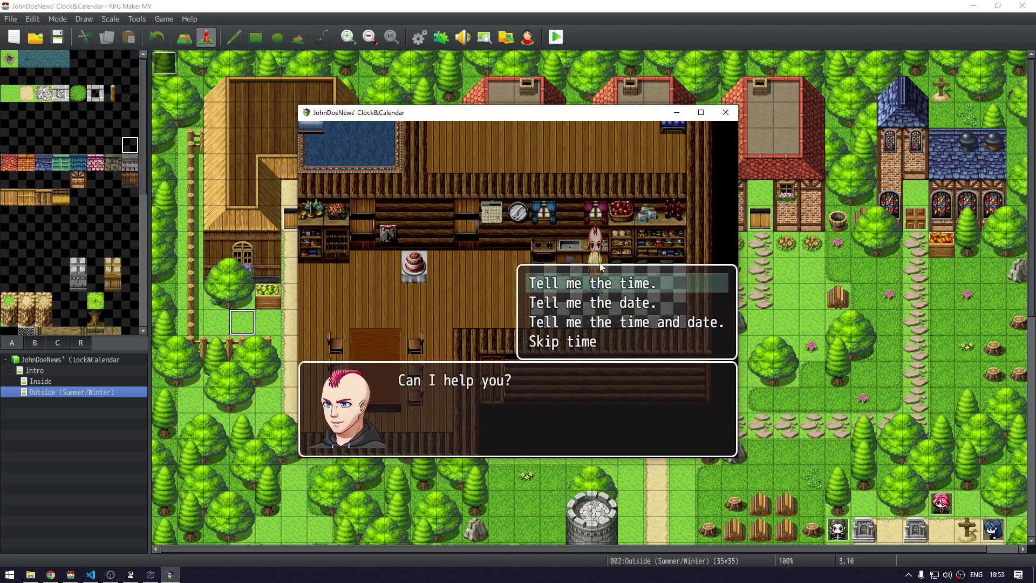
pyautogui.doubleClick(560, 343)
pyautogui.click(585, 321)
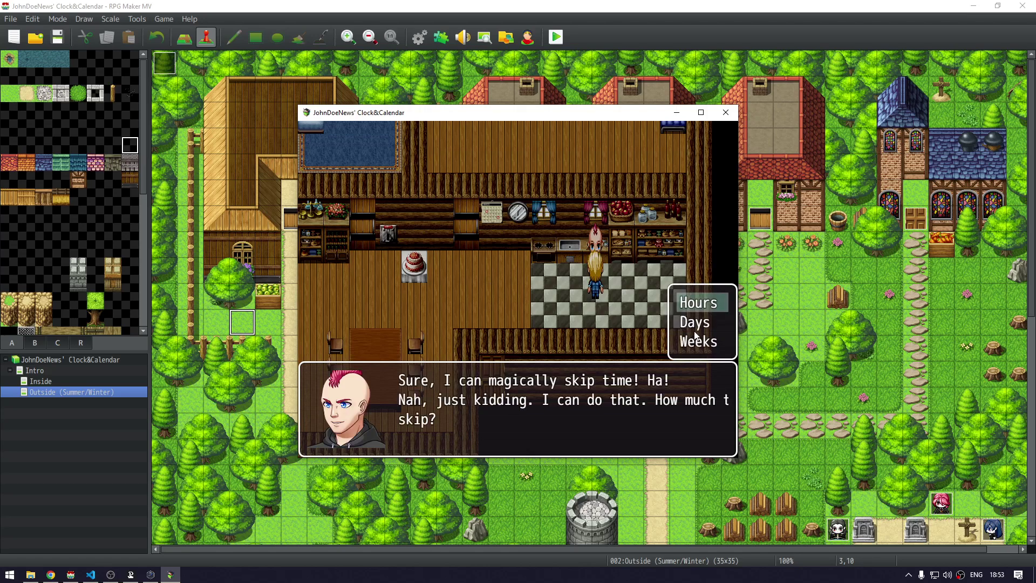
pyautogui.doubleClick(691, 346)
pyautogui.click(505, 300)
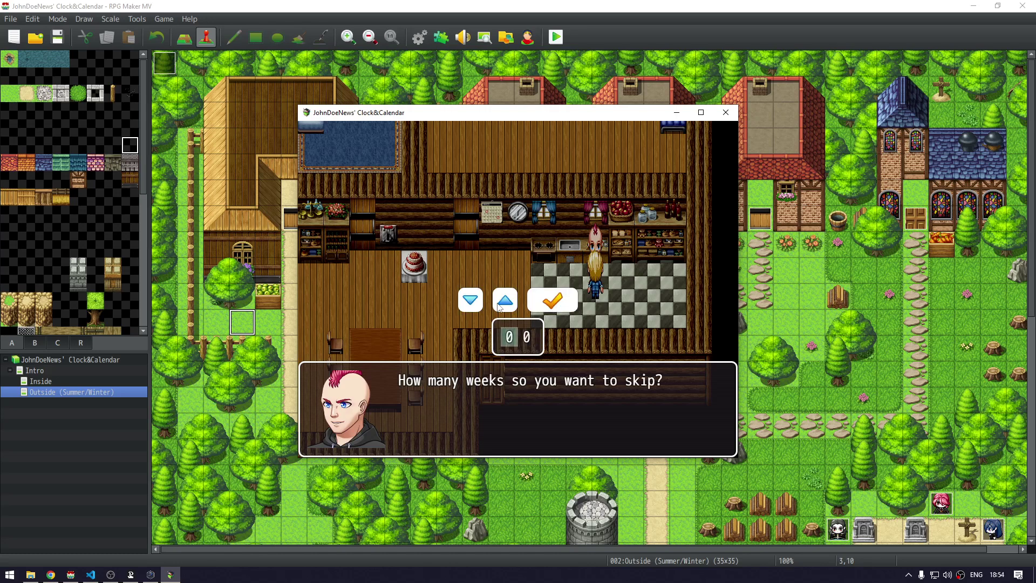
pyautogui.click(548, 301)
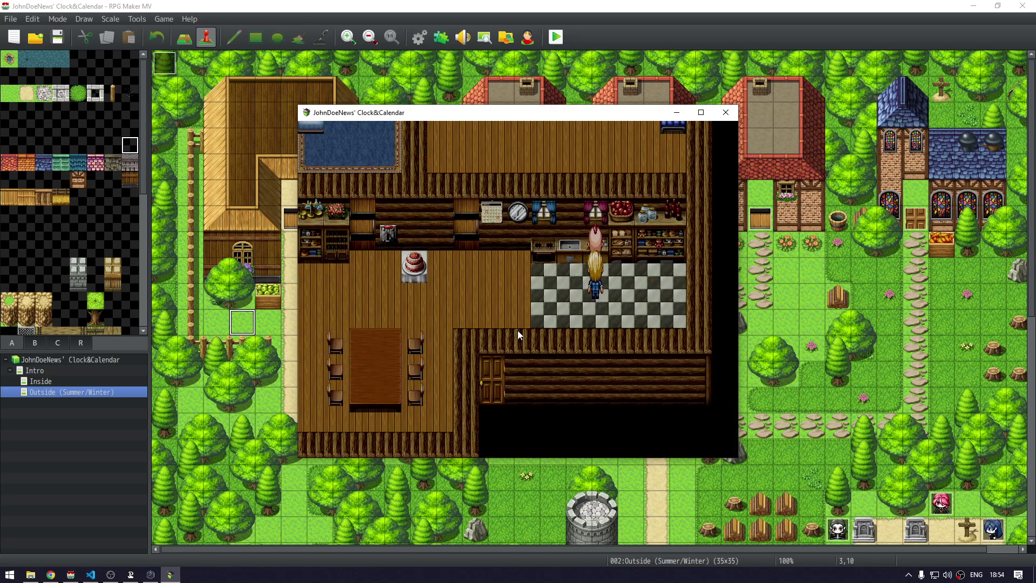
# Leave the house for the outside map and walk the hero past the signpost to the bend in the path
pyautogui.click(501, 338)
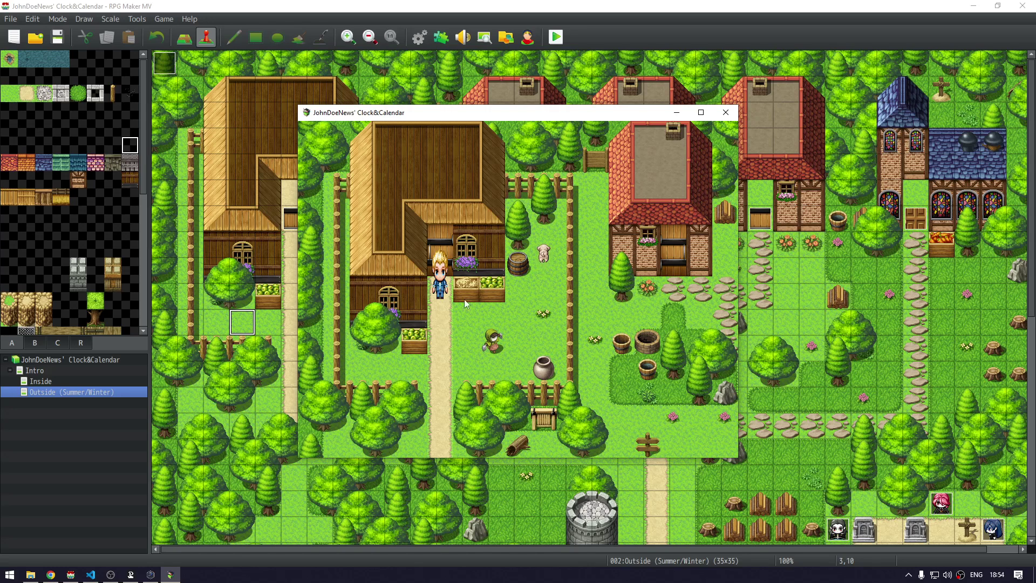
pyautogui.click(513, 268)
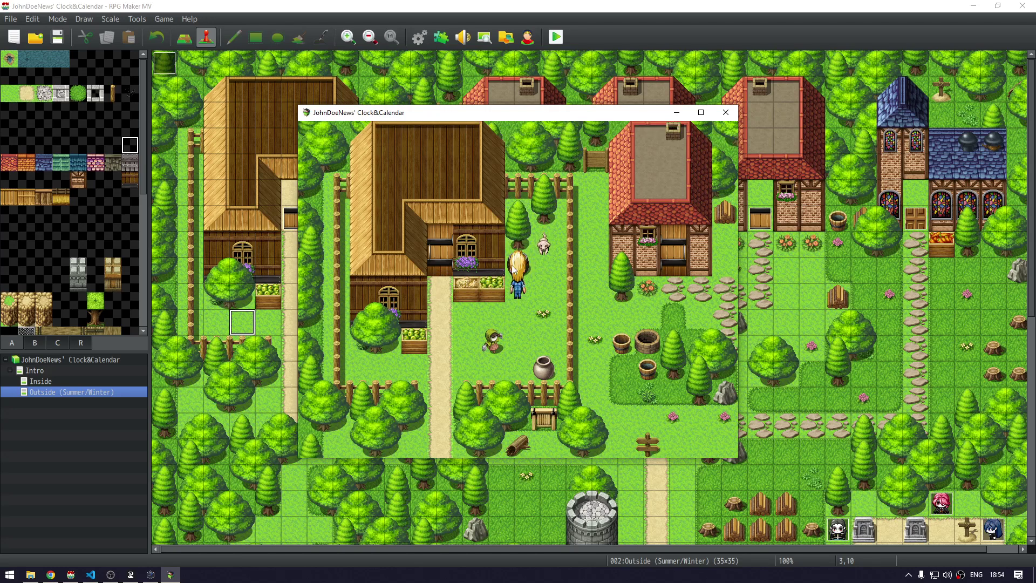
pyautogui.click(502, 404)
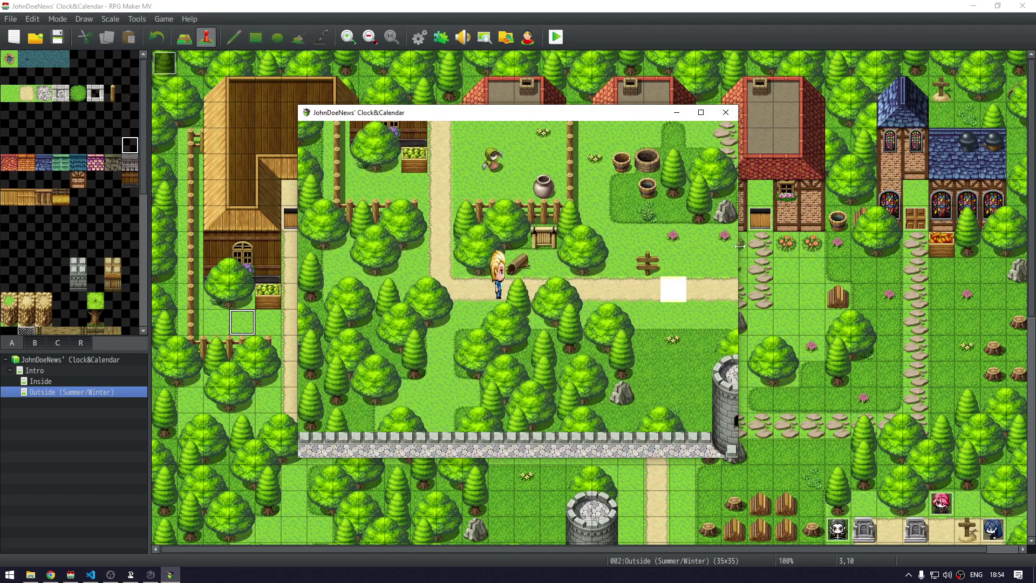
pyautogui.click(643, 252)
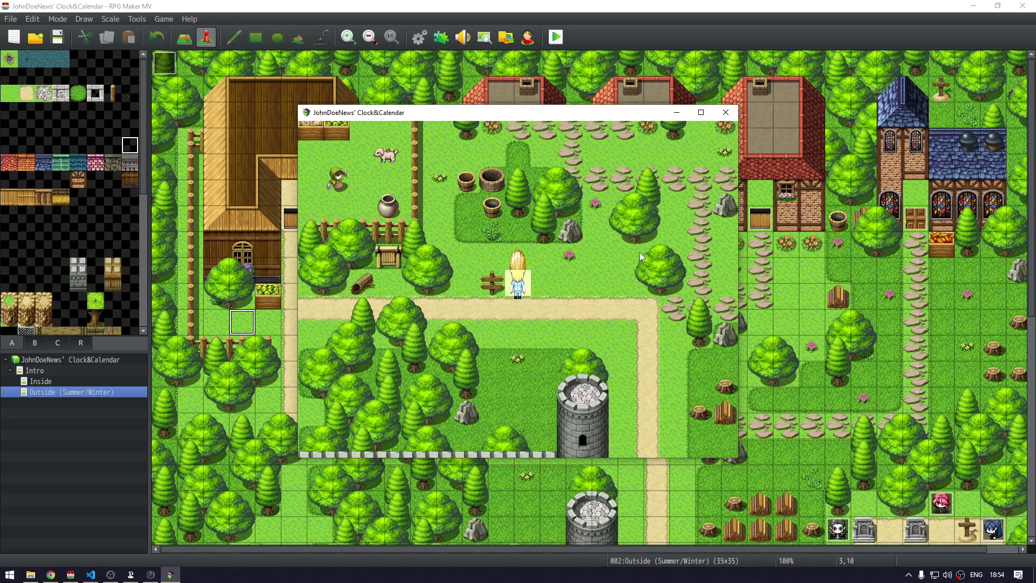
pyautogui.click(655, 303)
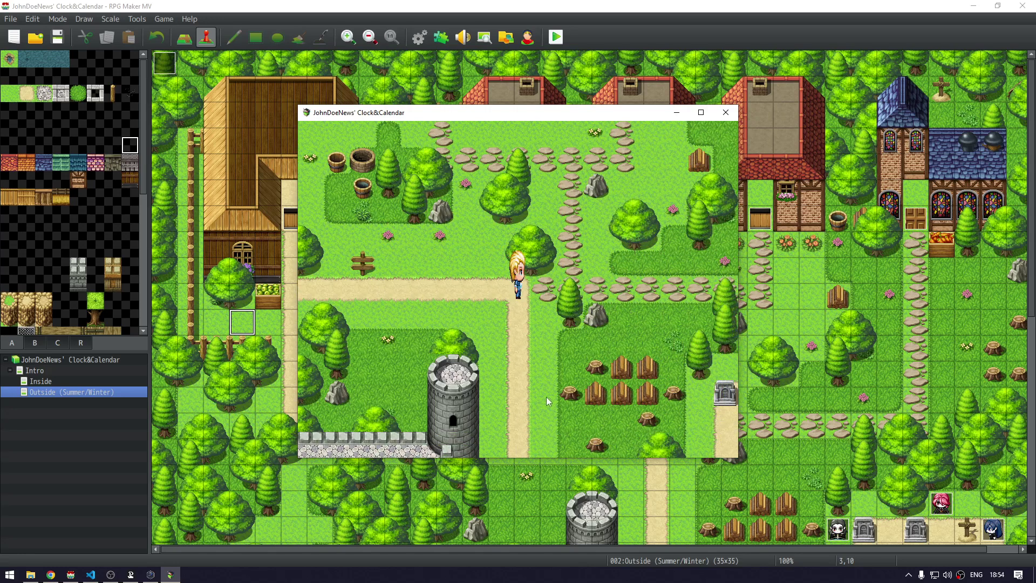
# Walk the hero past the tower and tree stumps through the graveyard to the grassy area south of it
pyautogui.click(543, 396)
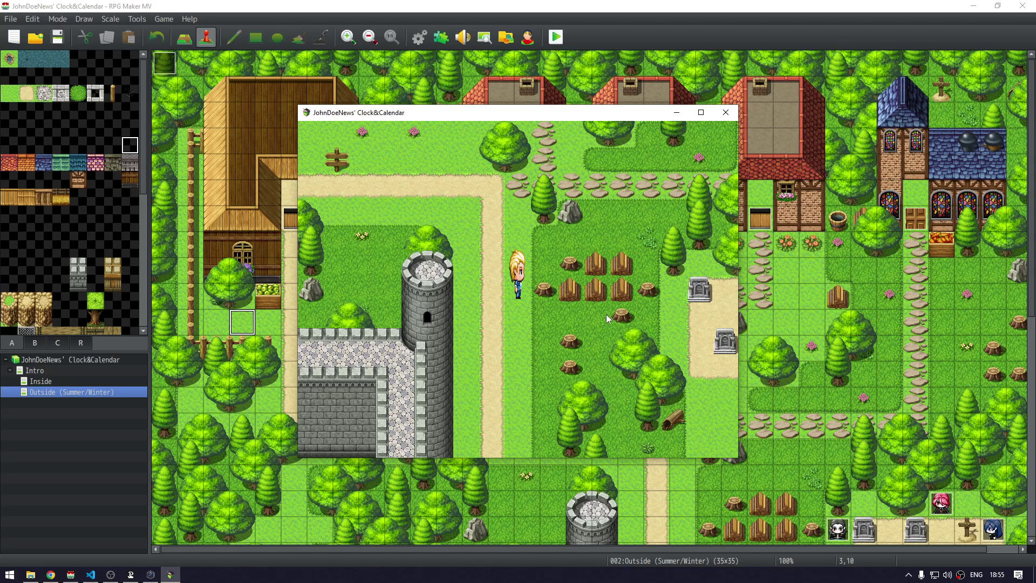
pyautogui.click(593, 314)
pyautogui.click(530, 345)
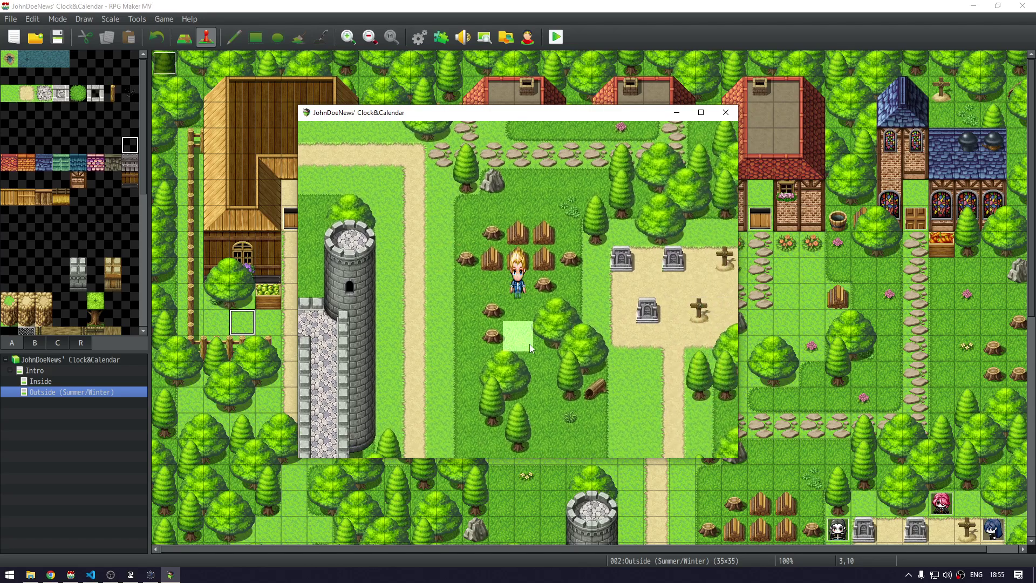
pyautogui.click(684, 306)
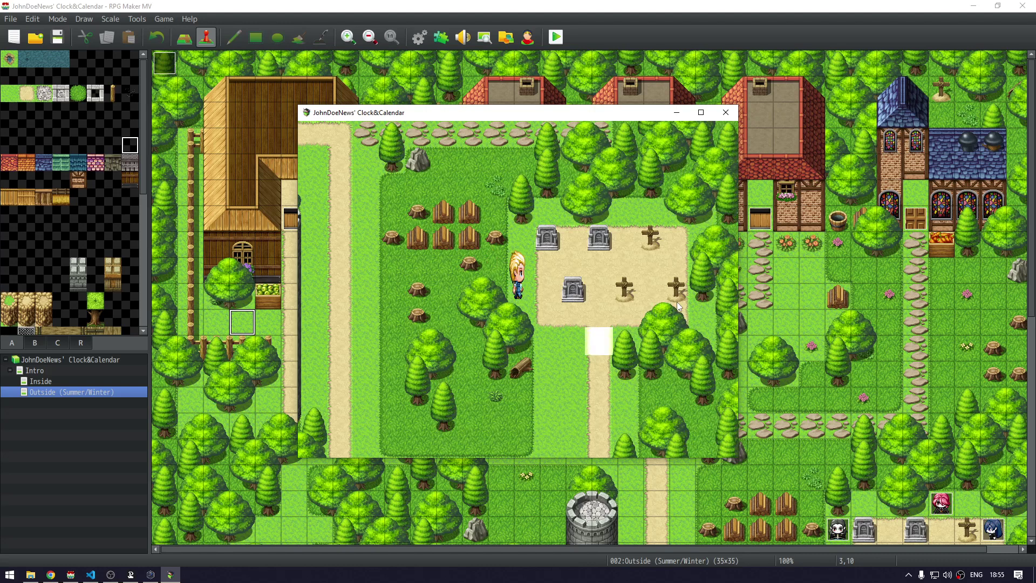
pyautogui.click(608, 341)
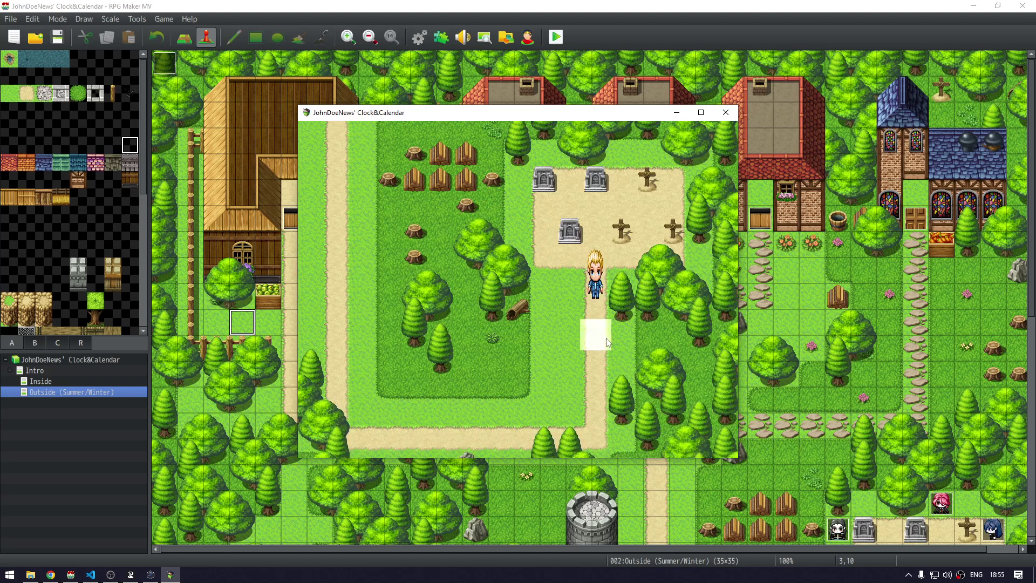
pyautogui.click(430, 334)
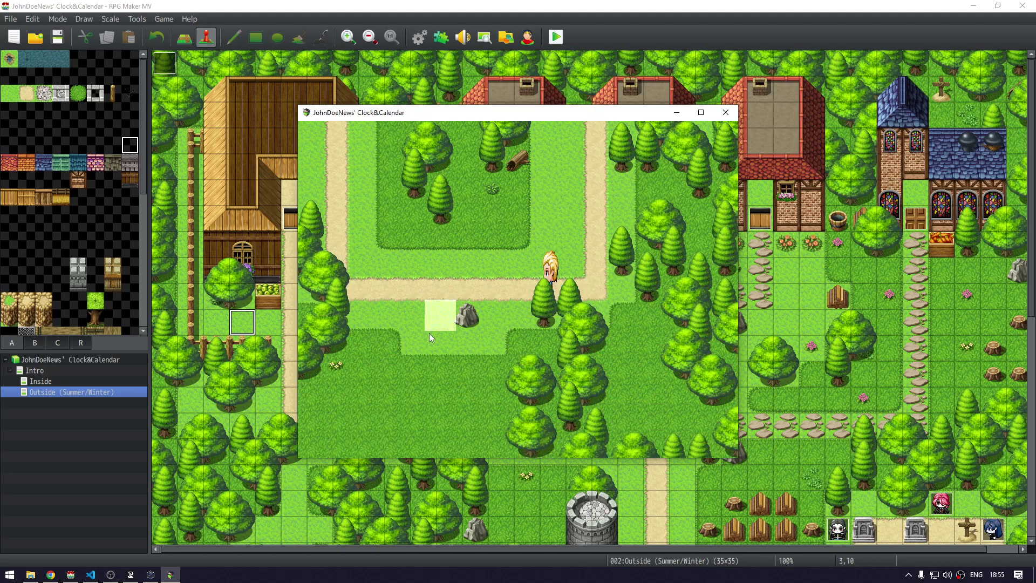